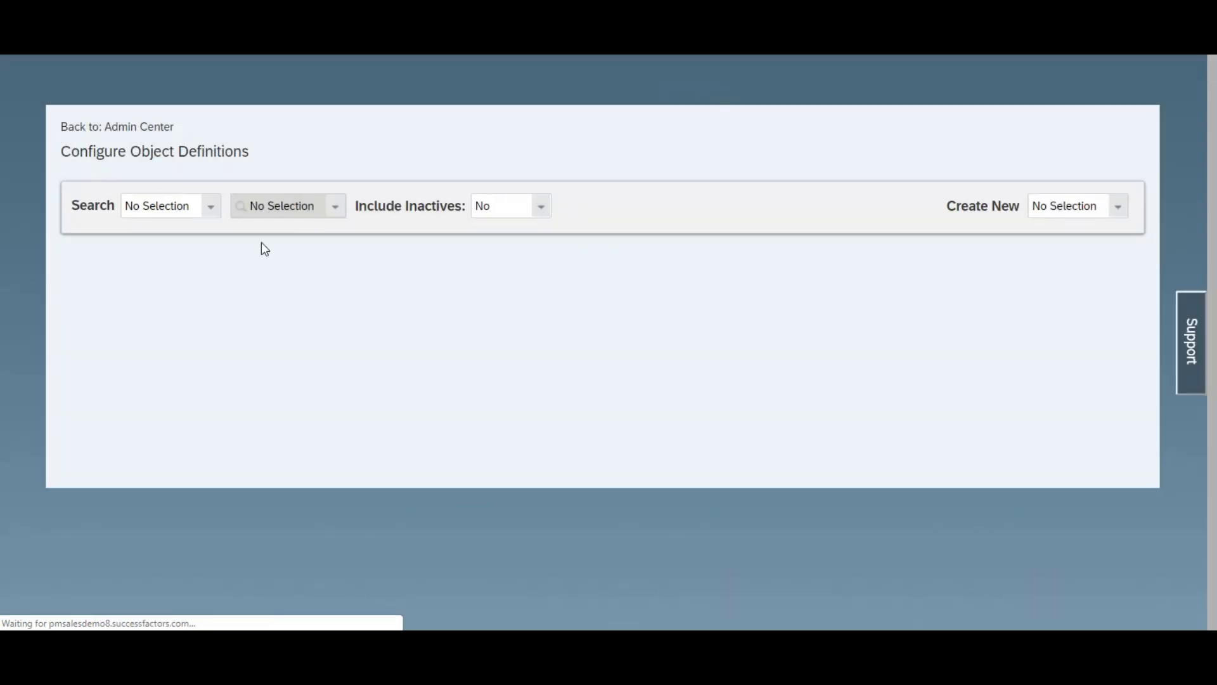
Step: Create a new object definition with the code Disciplinary_Warning
click(1087, 210)
click(1115, 209)
click(993, 273)
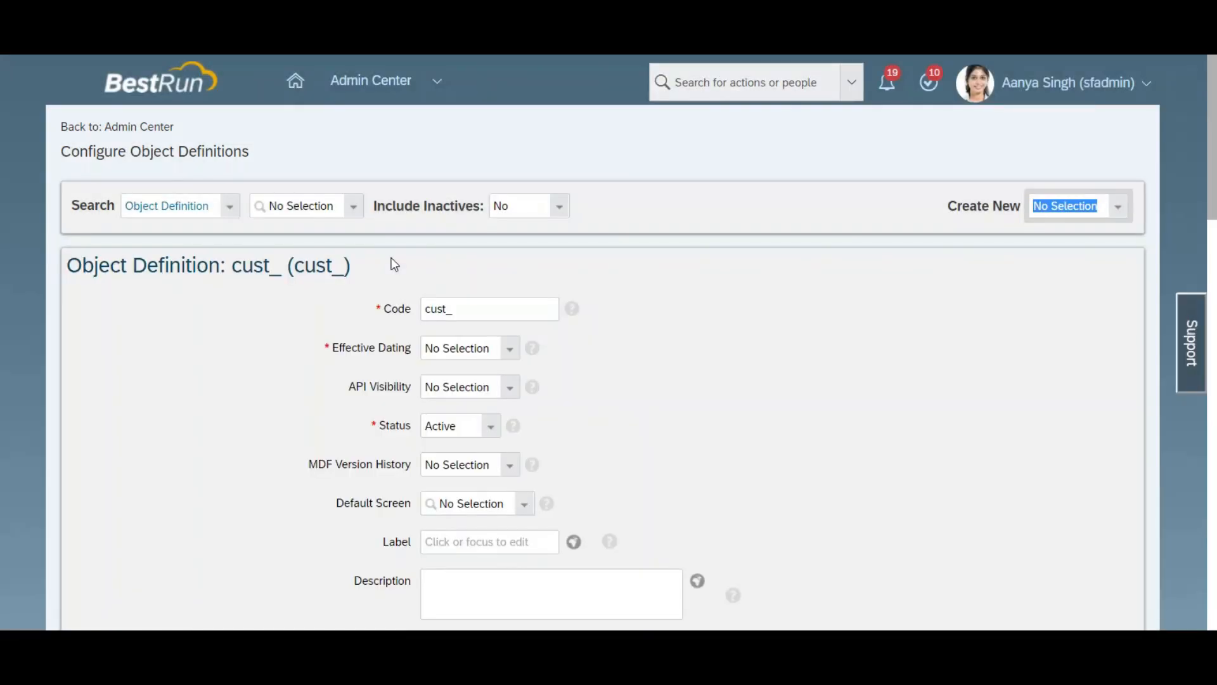
scroll(635, 254, down, 2)
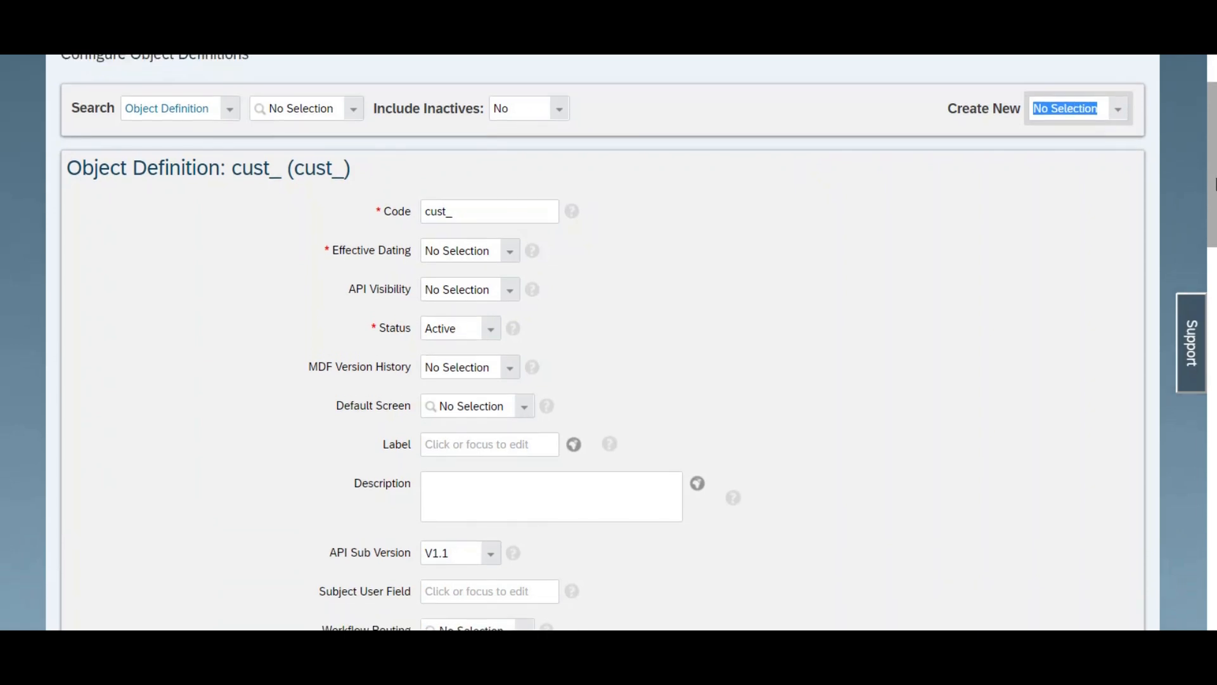
click(497, 213)
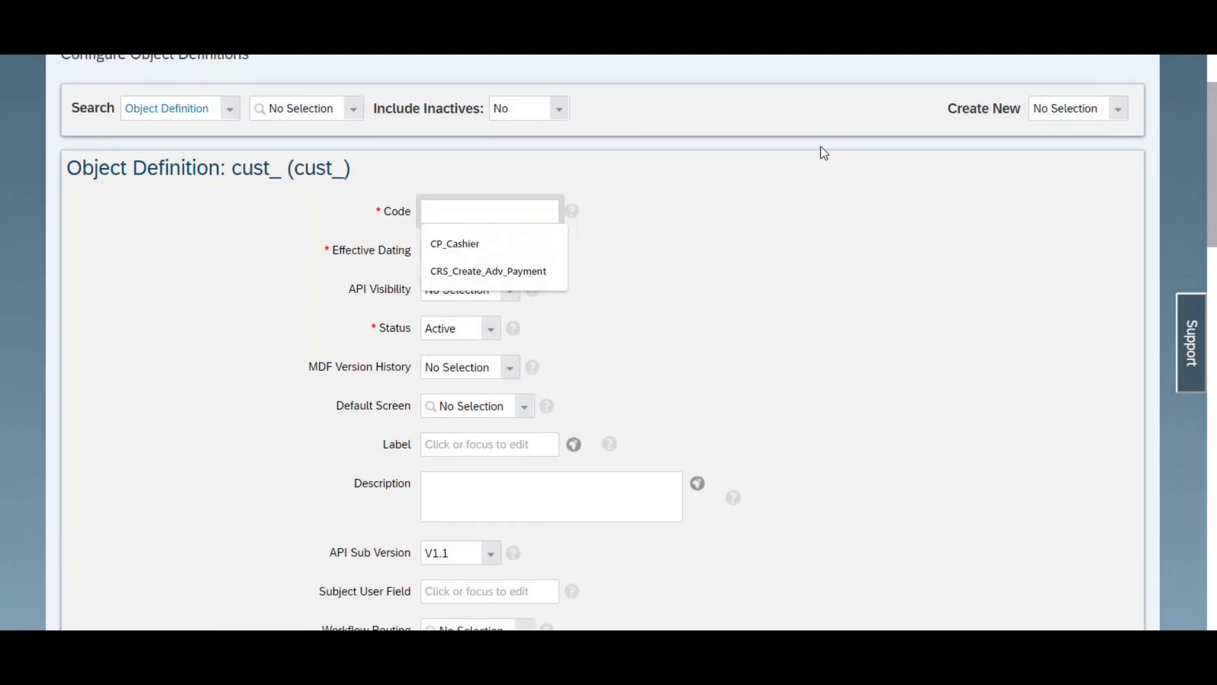
text(Dis)
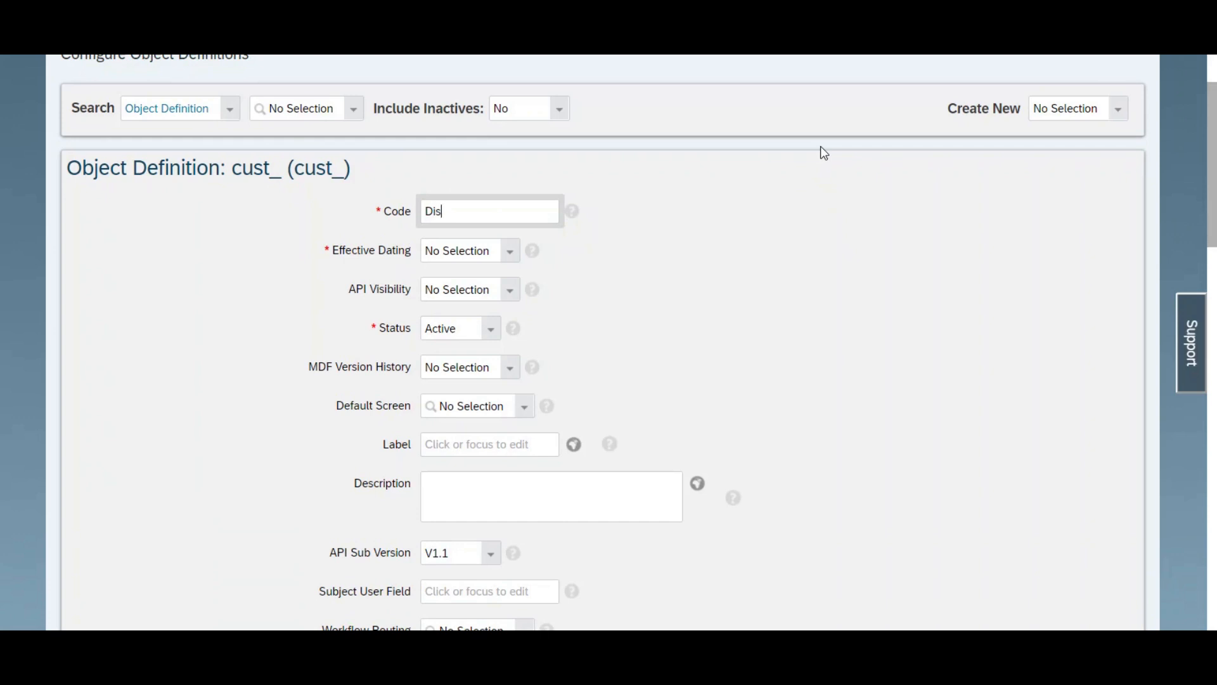
text(ciplinary_Warning)
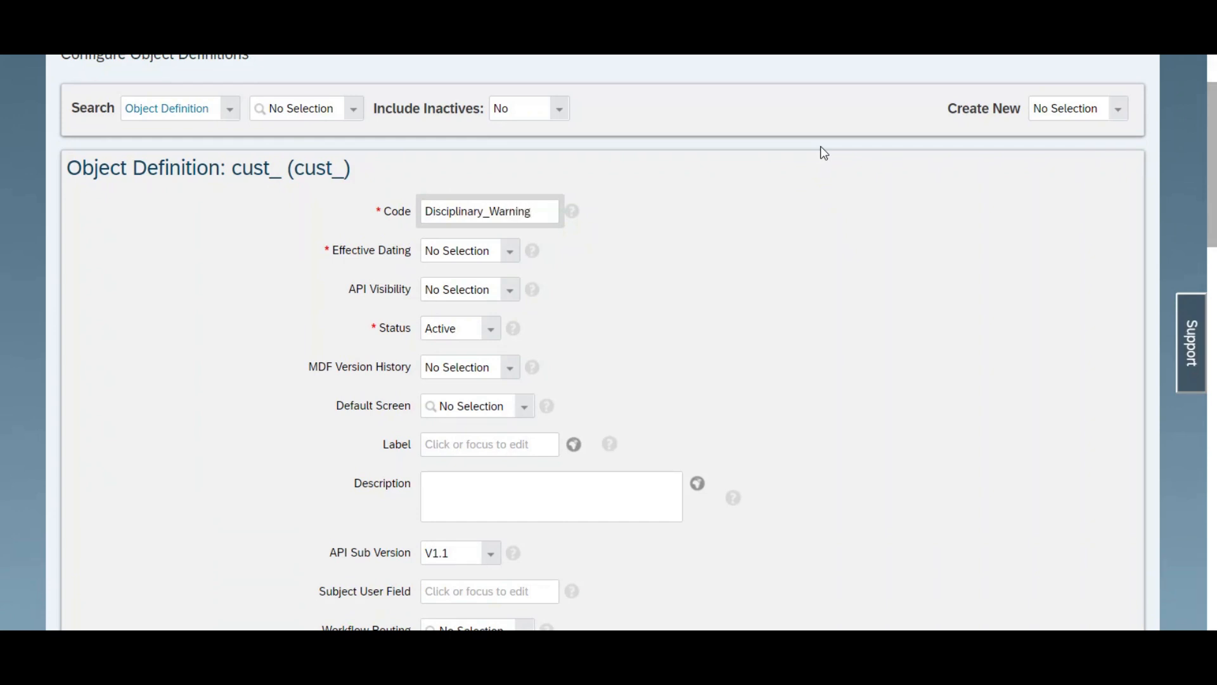
key(ctrl+a)
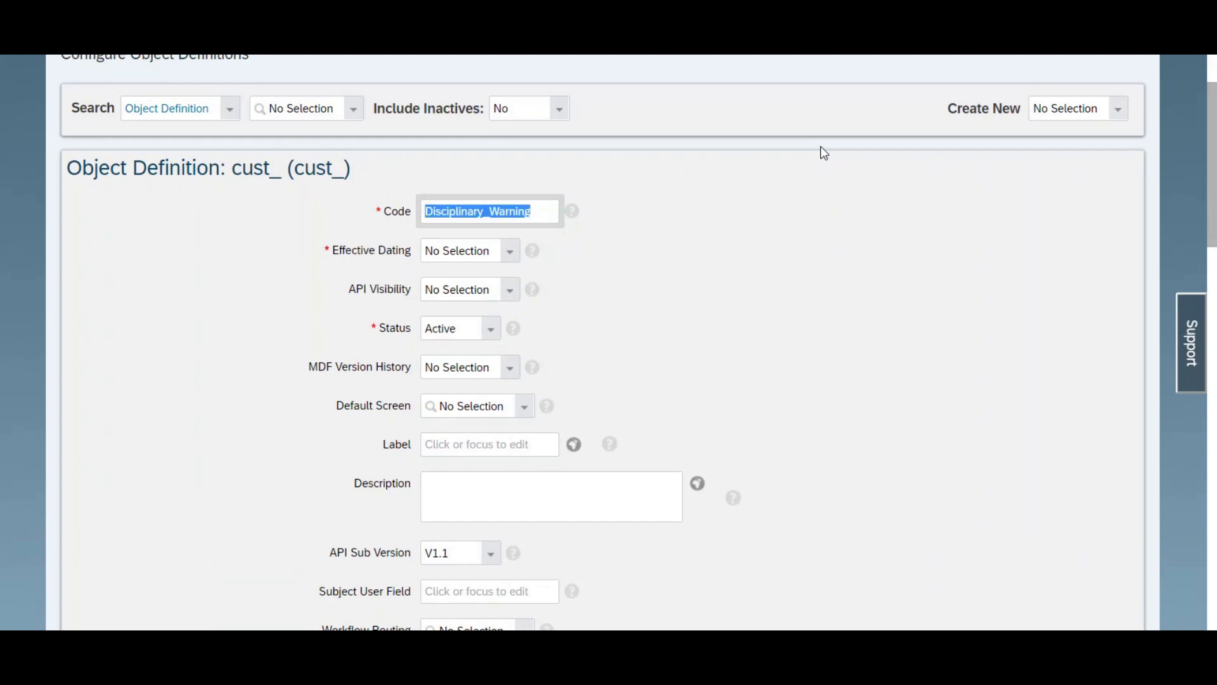
Step: Set the object's effective dating to None and accept the resulting change to the system-provided mandatory fields
scroll(697, 168, down, 1)
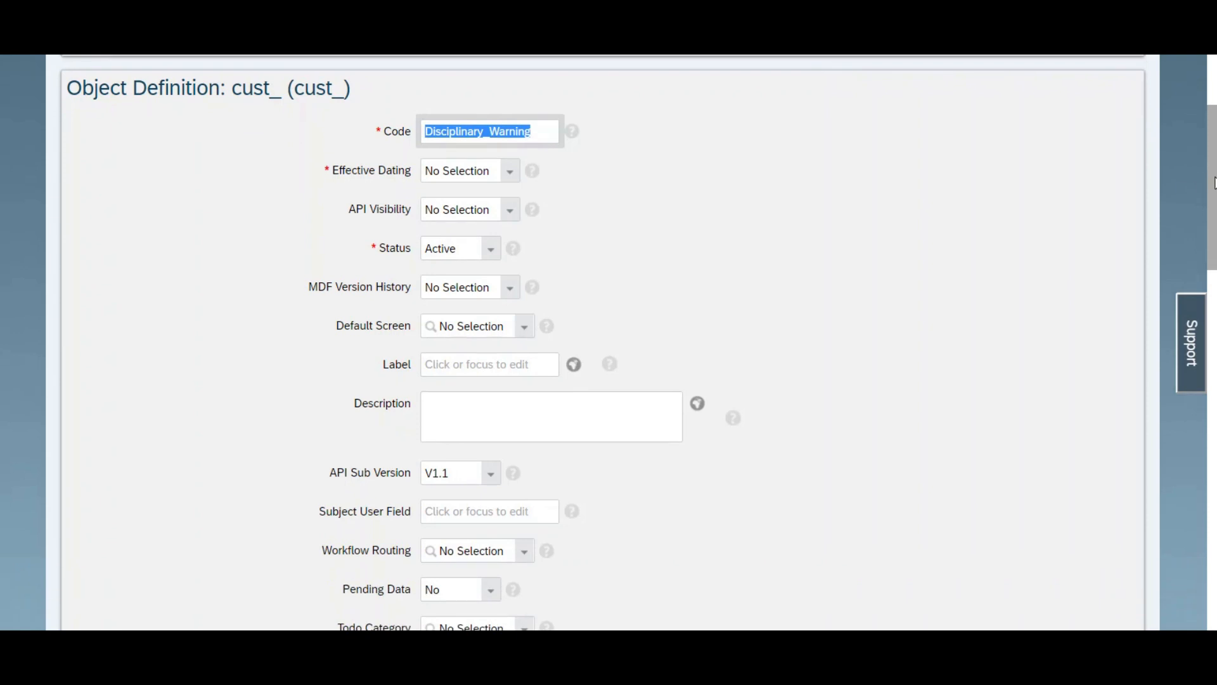
click(518, 180)
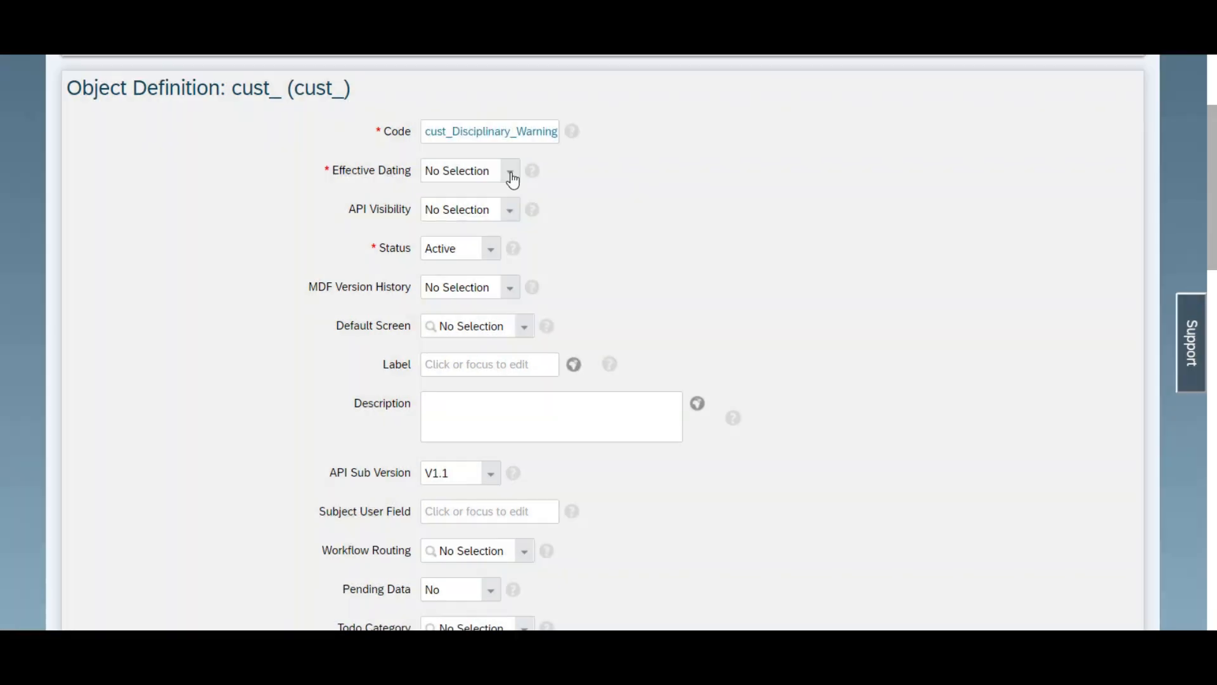
click(507, 173)
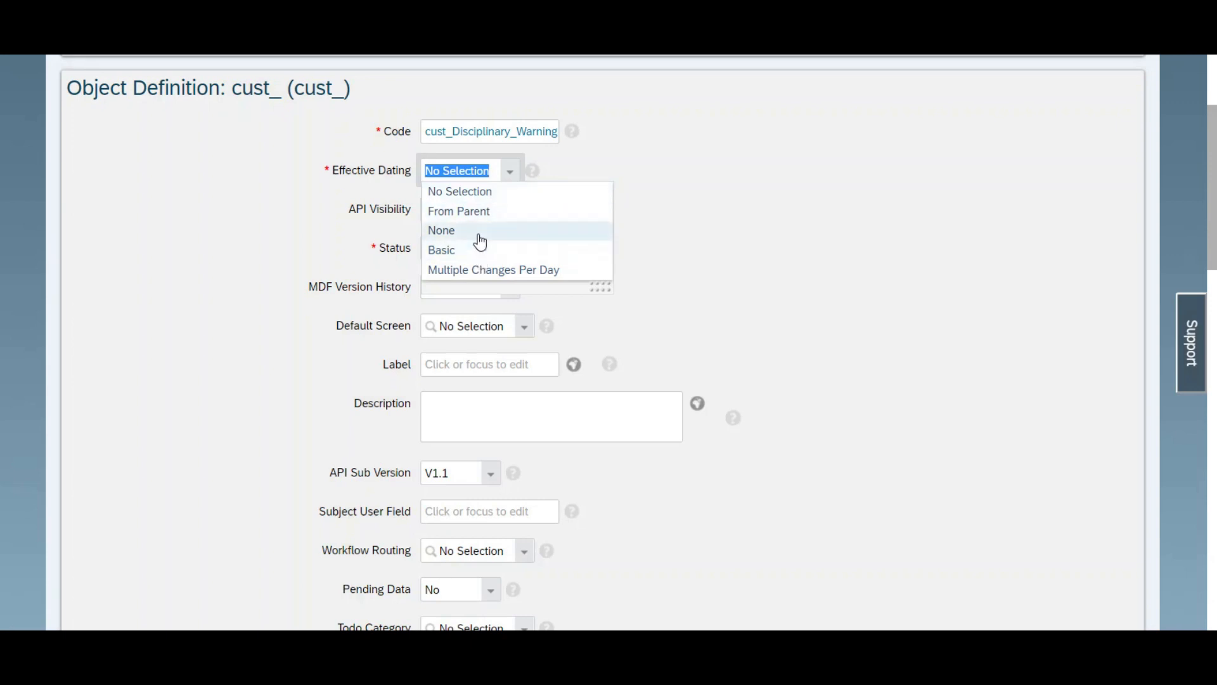
click(480, 234)
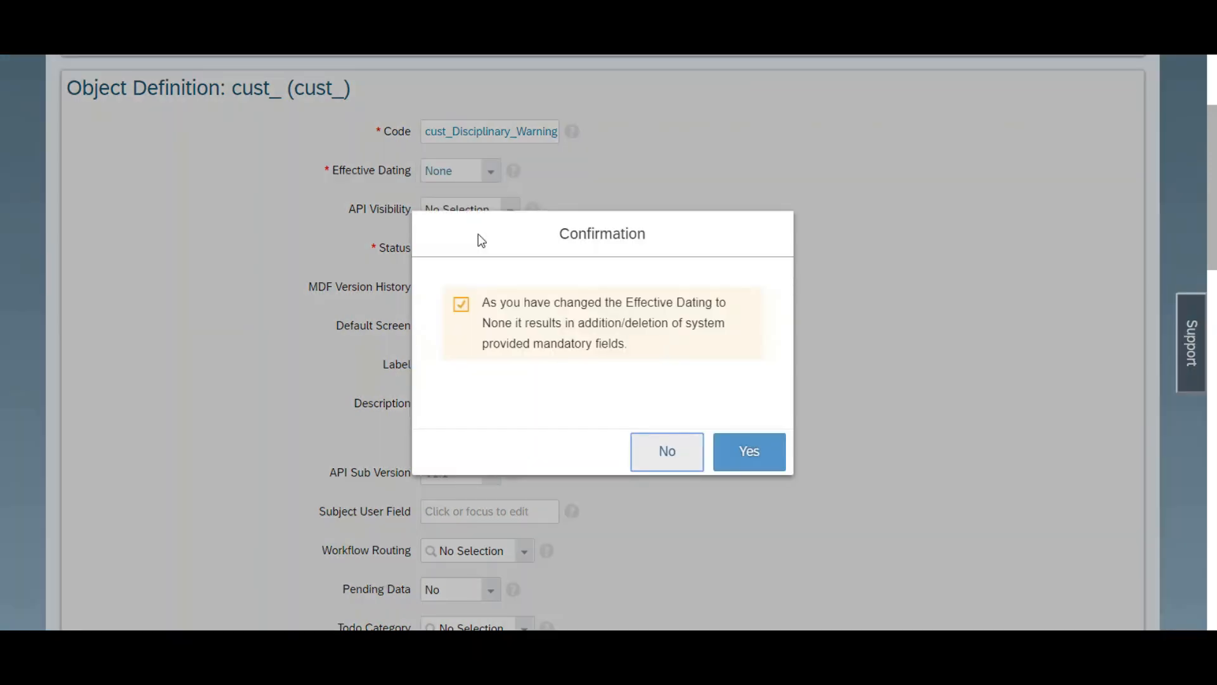
click(763, 449)
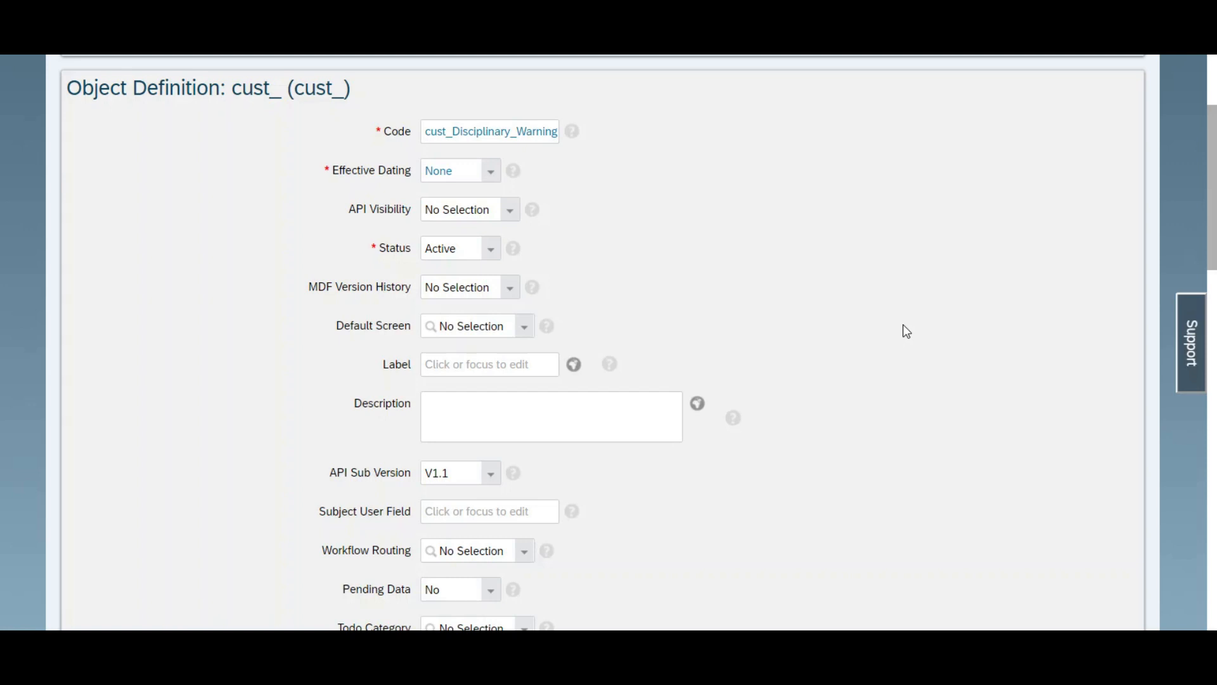
Step: Set API visibility to Editable and MDF version history to Complete History, accepting that auditing is switched on
click(508, 215)
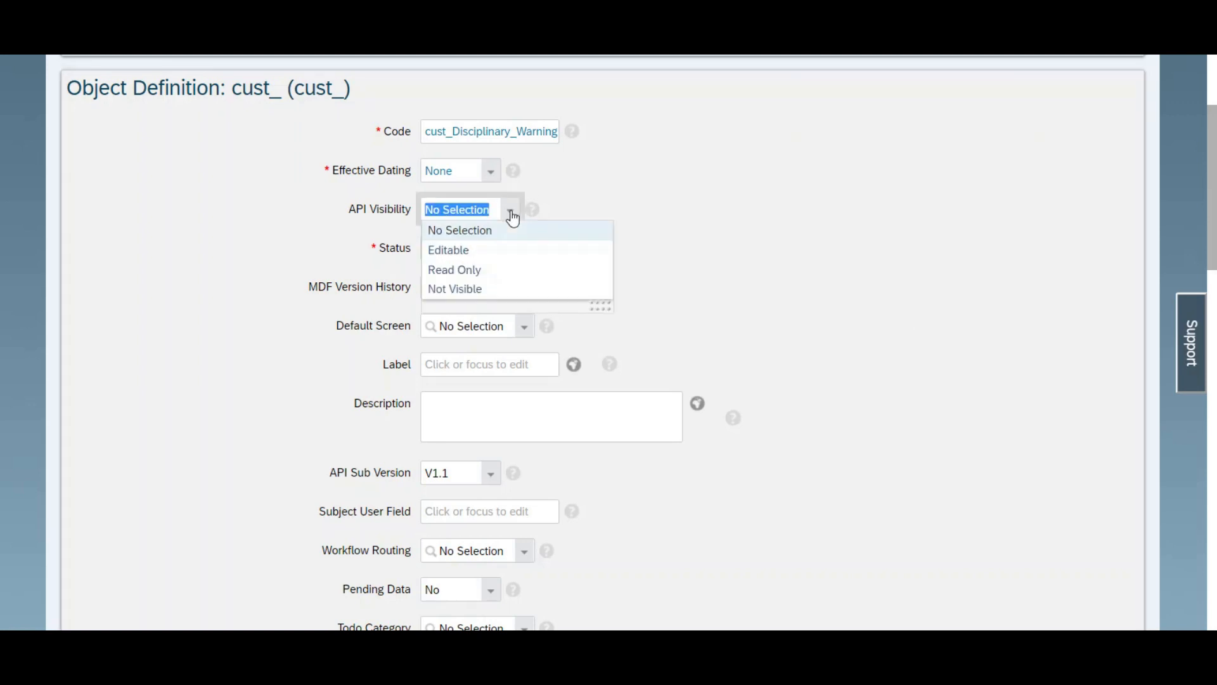
click(490, 253)
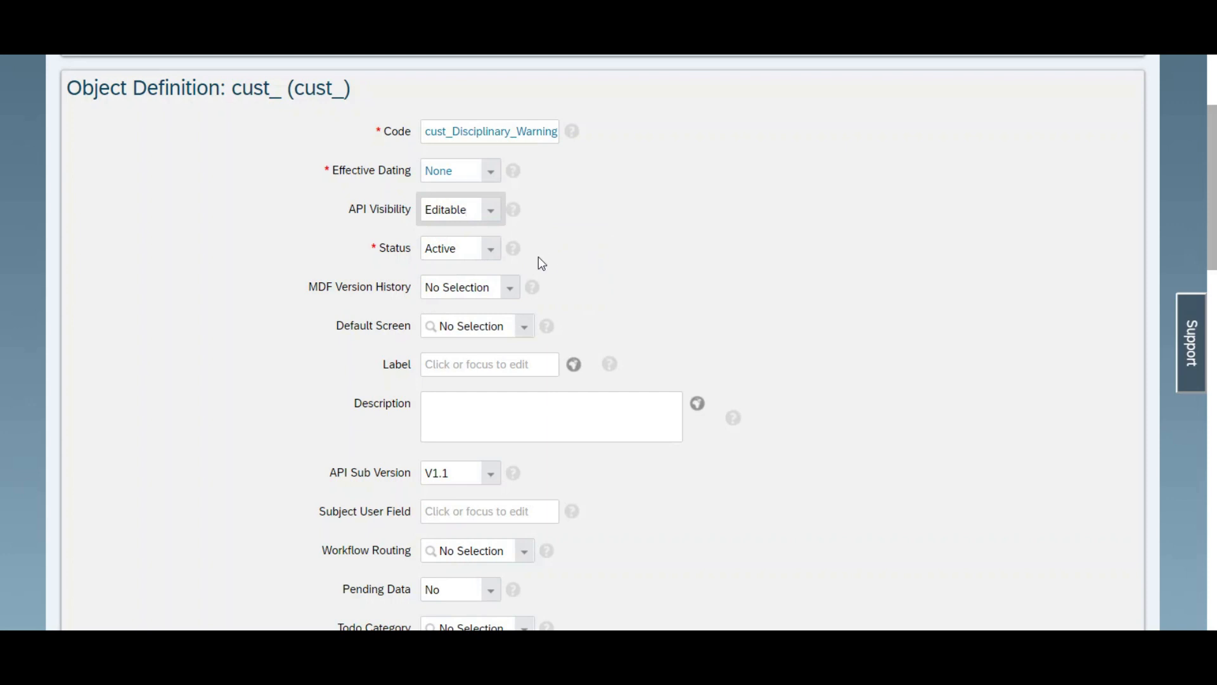
click(507, 289)
click(481, 373)
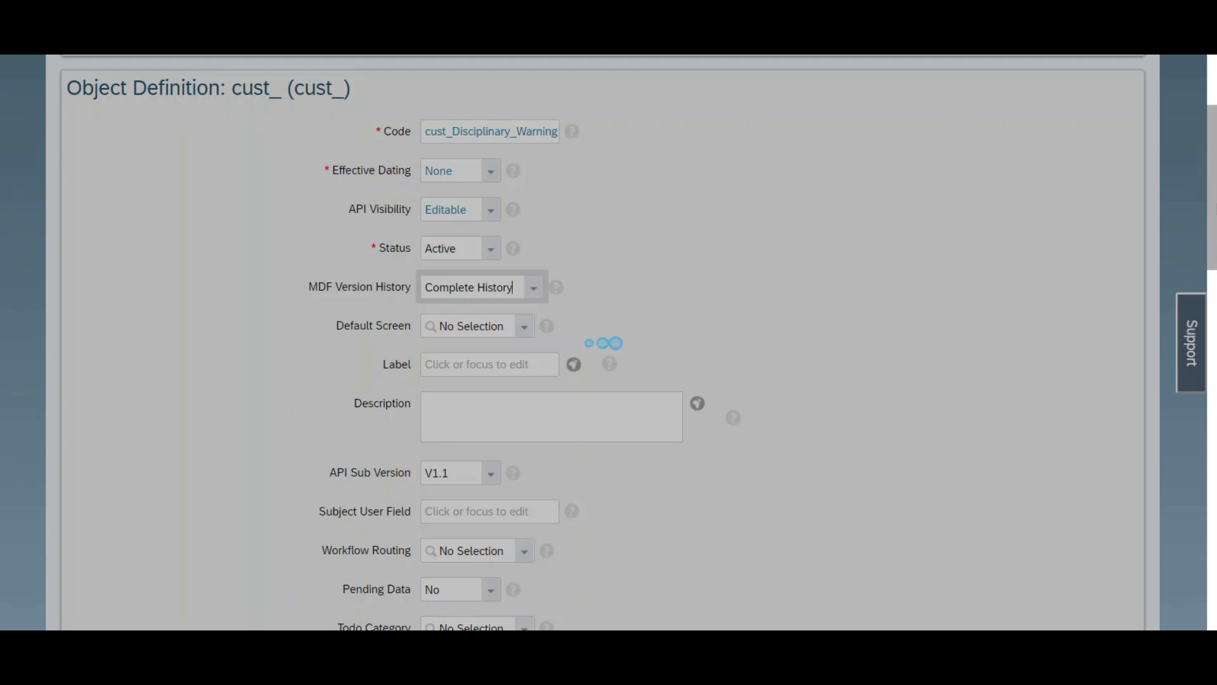
drag(1216, 213, 1215, 240)
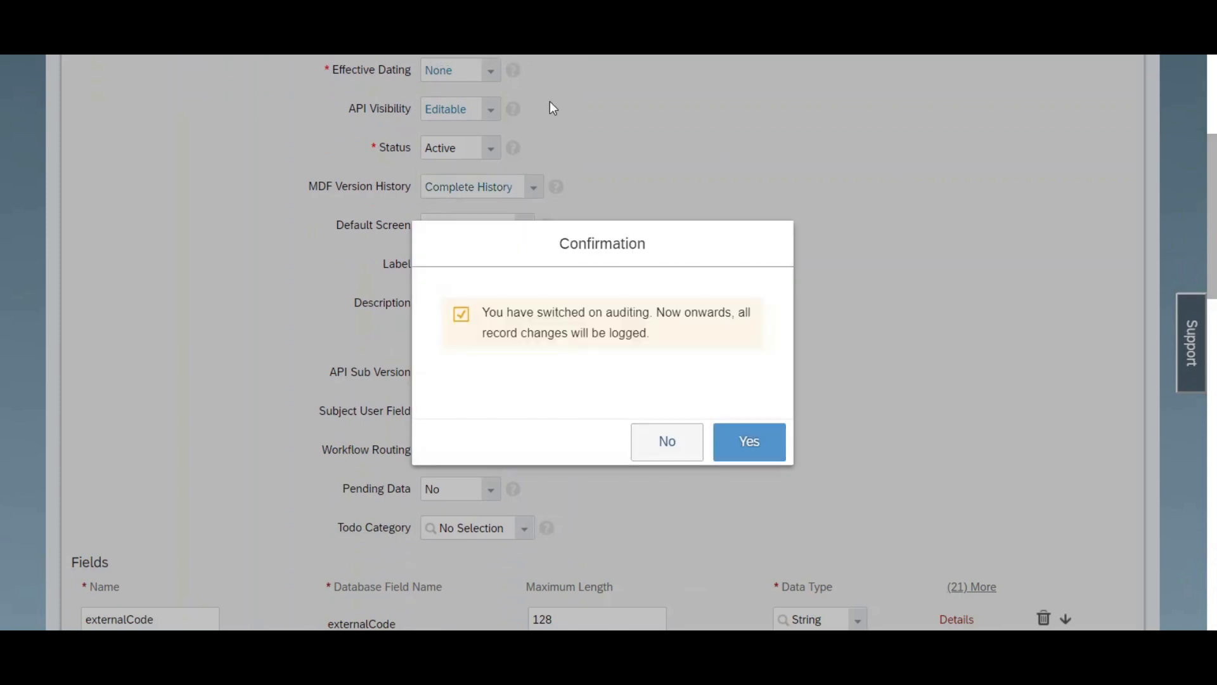
click(748, 455)
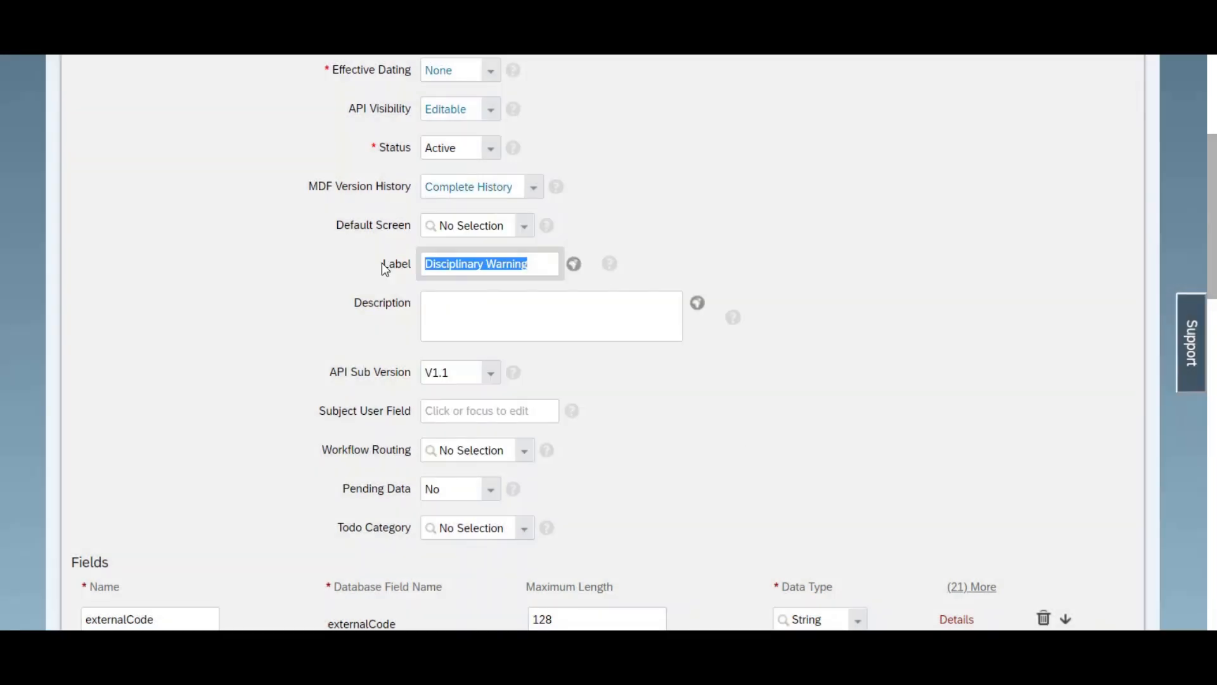
Step: Enter "Disciplinary Warning" as the object's label and description
click(462, 315)
text(Disciplinary Warning)
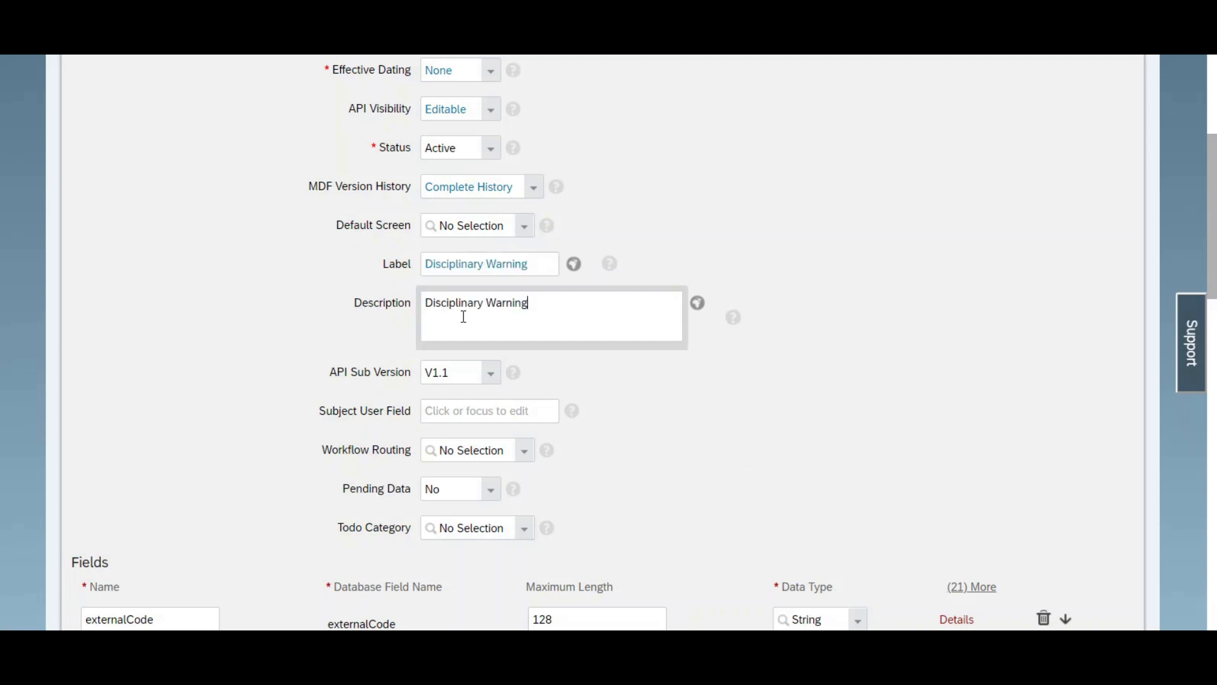
Step: Rename the externalCode field to UseID and set its data type to User
scroll(1214, 188, down, 4)
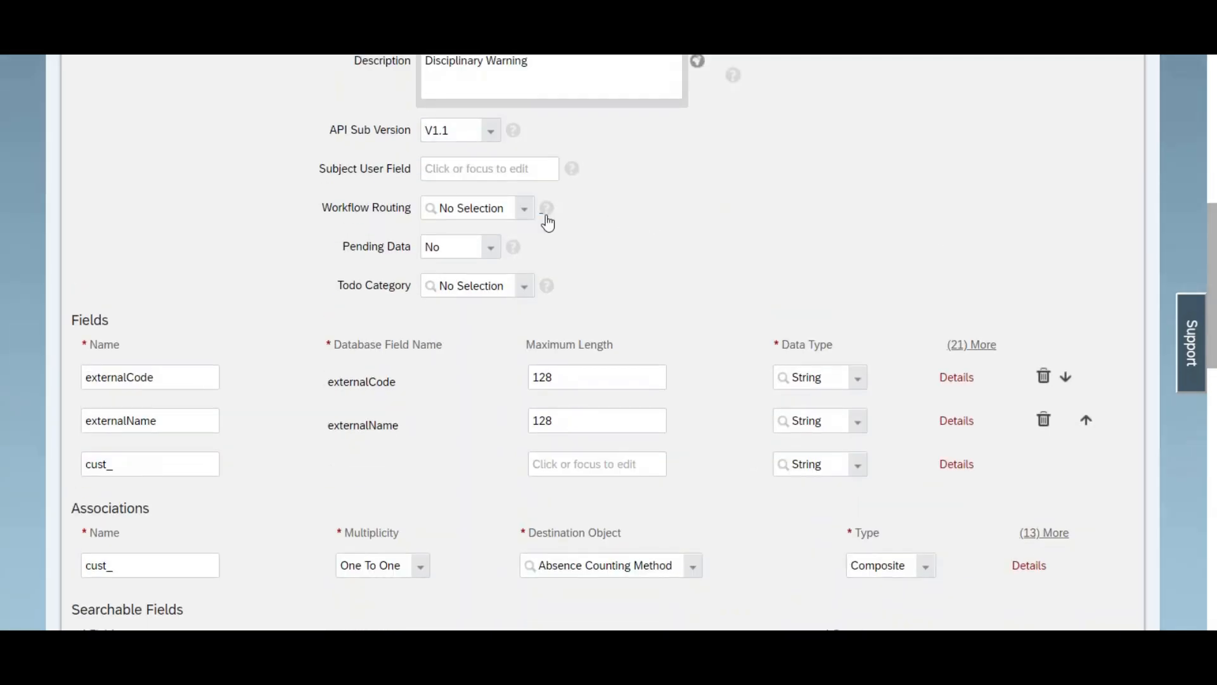
double_click(196, 374)
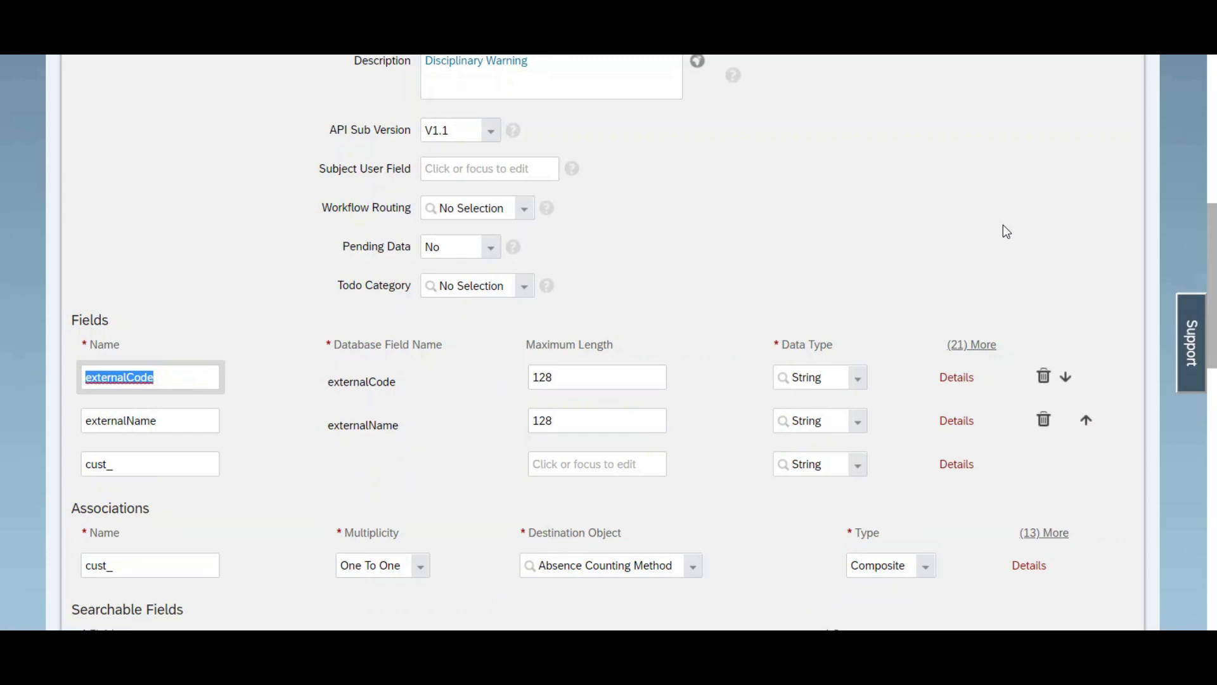
text(UseID)
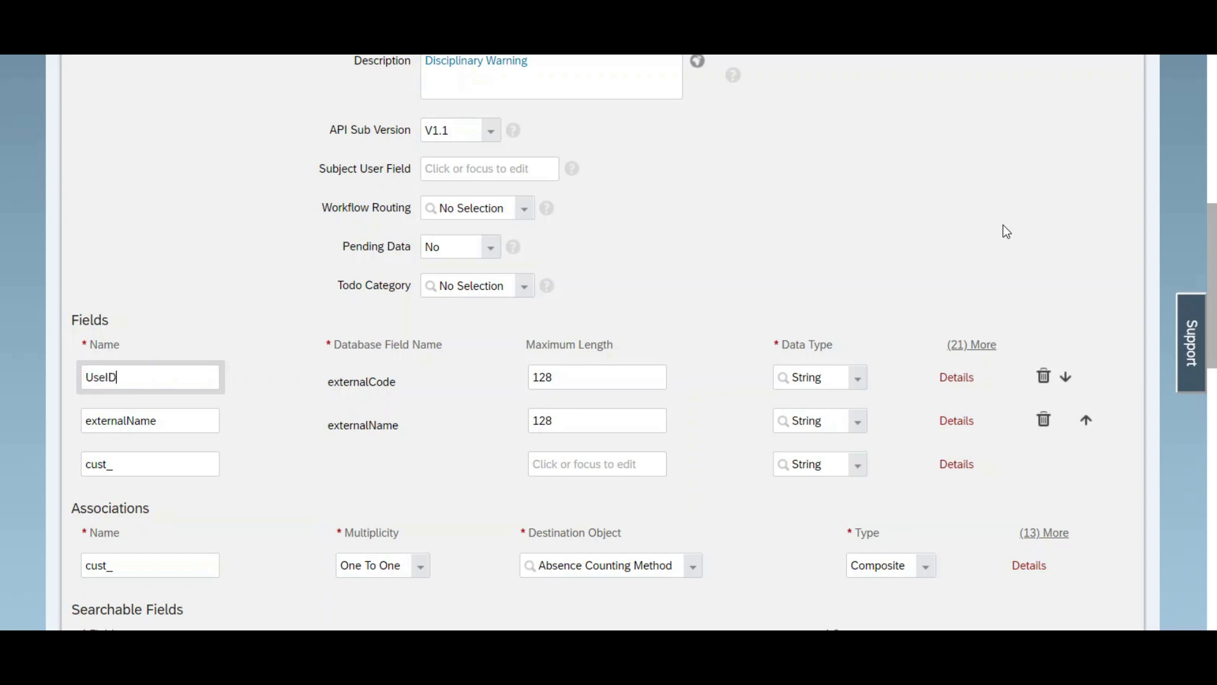
click(859, 379)
drag(976, 438, 972, 516)
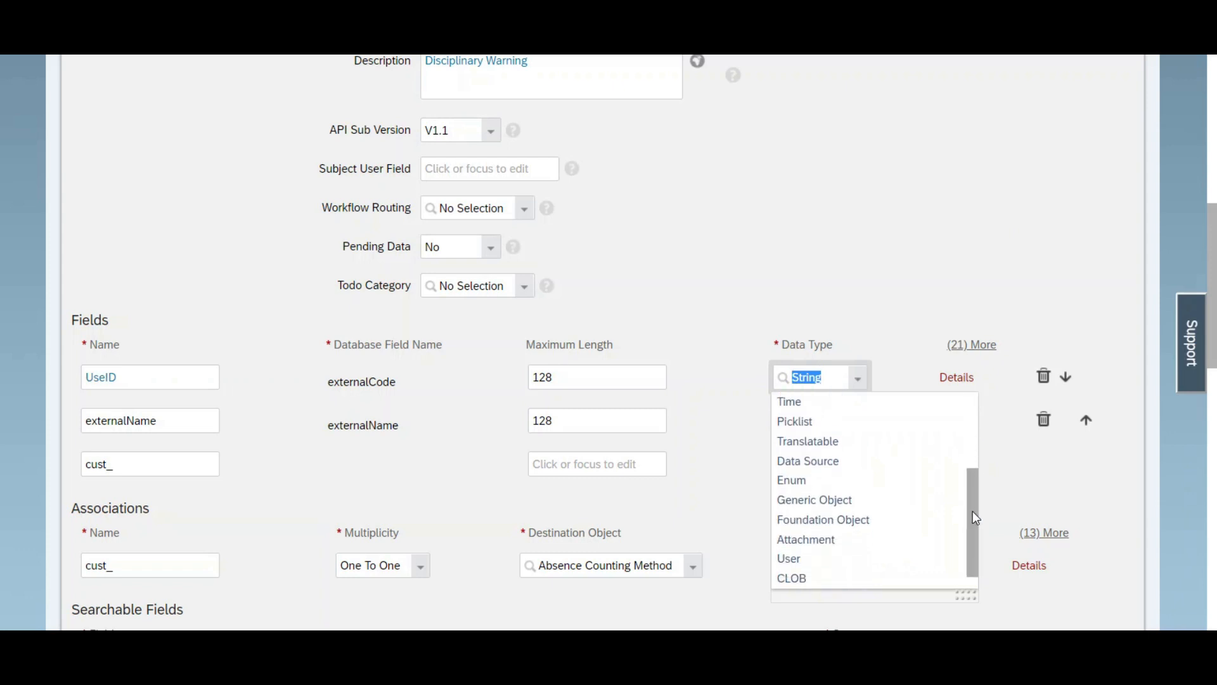
click(798, 561)
Step: Copy the field name UseID into the object's subject user field
drag(163, 376, 52, 383)
key(ctrl+c)
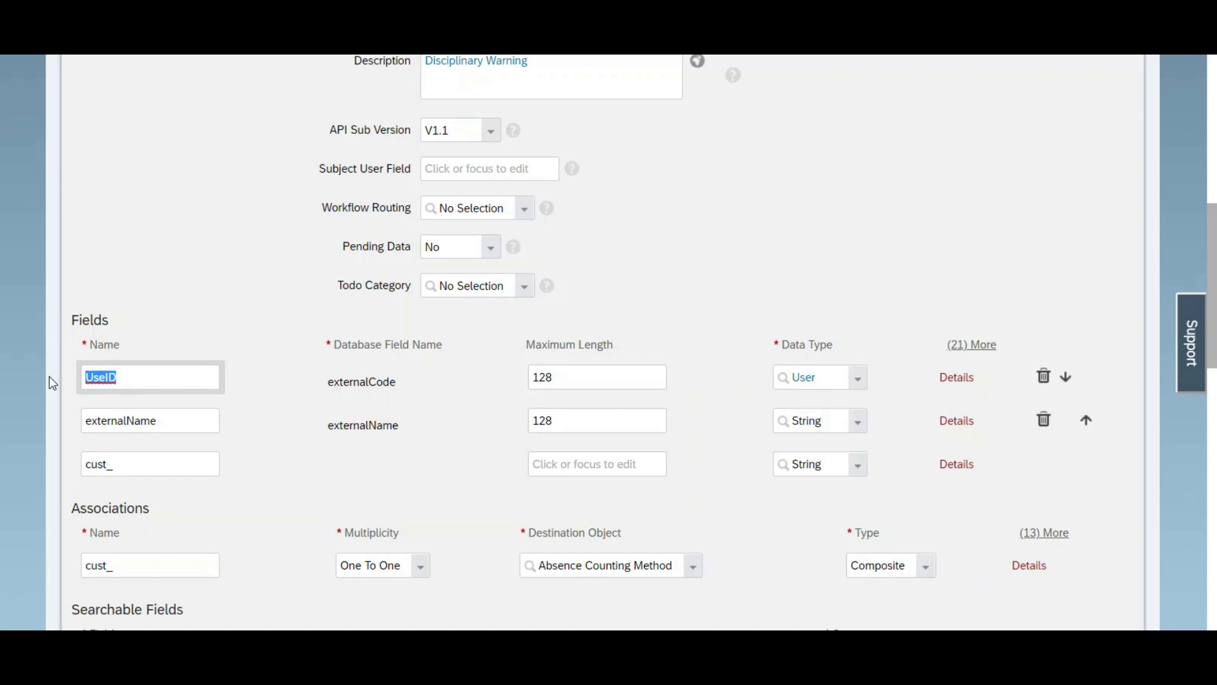
click(468, 166)
key(ctrl+v)
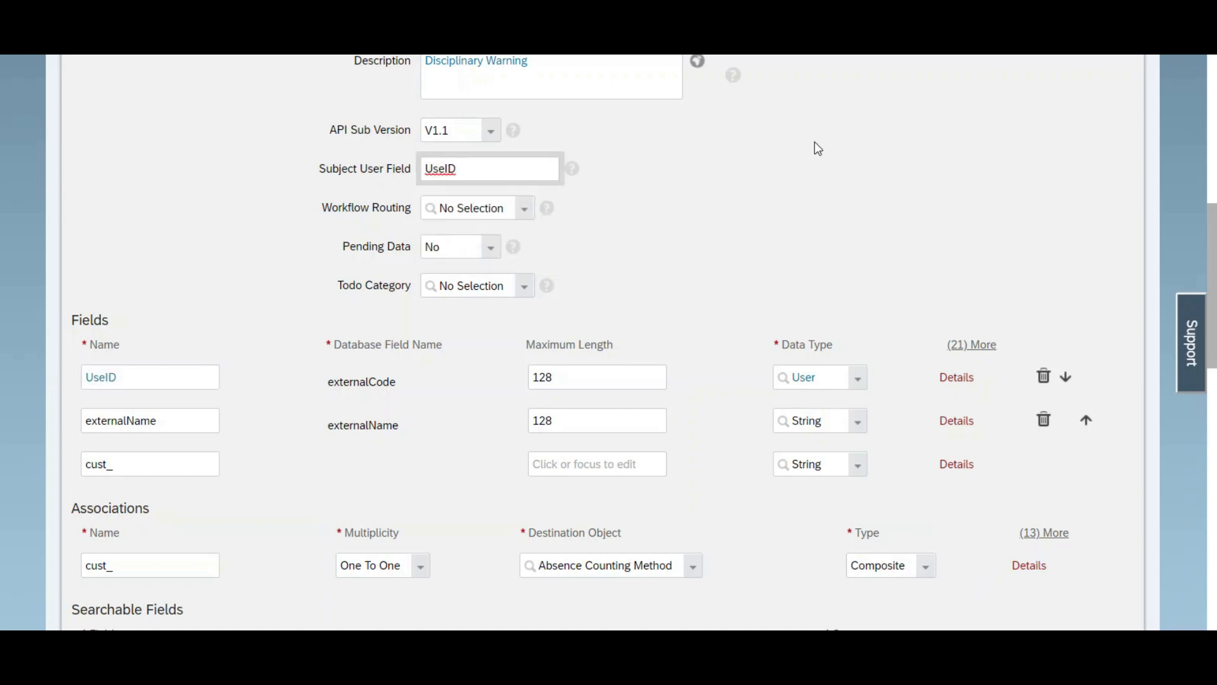
Step: Delete the externalName field and add a new field named RecordNumberofWarning
drag(1214, 259, 1215, 289)
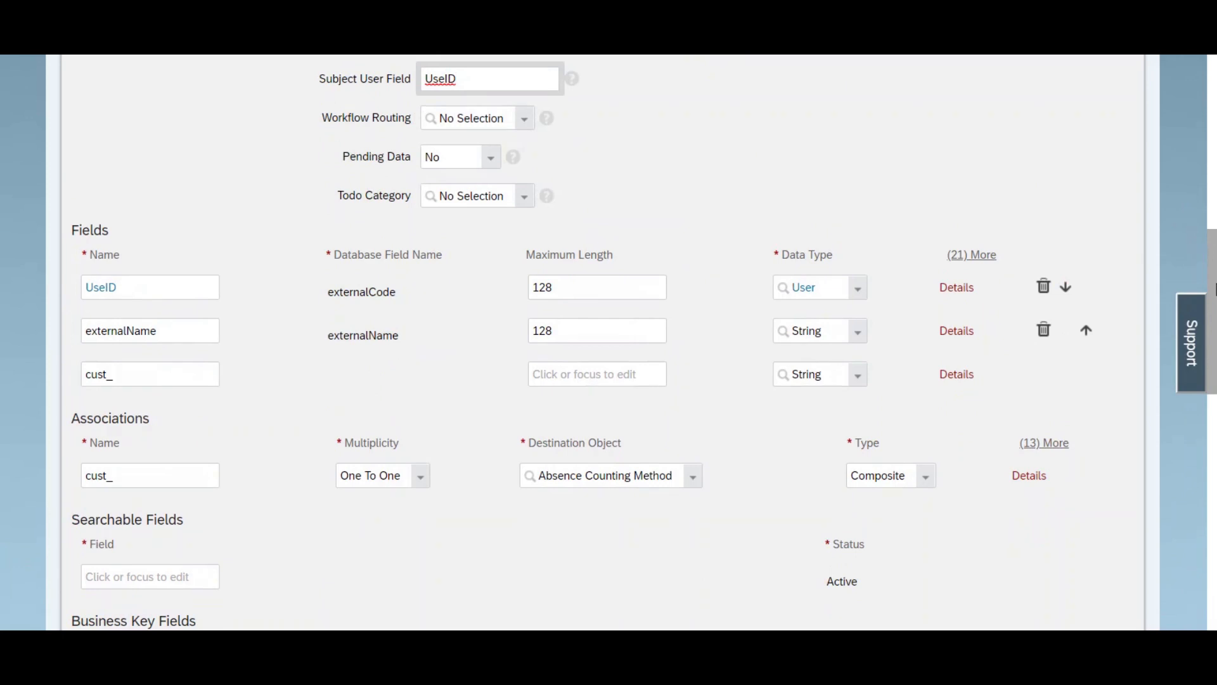
click(1044, 334)
click(145, 333)
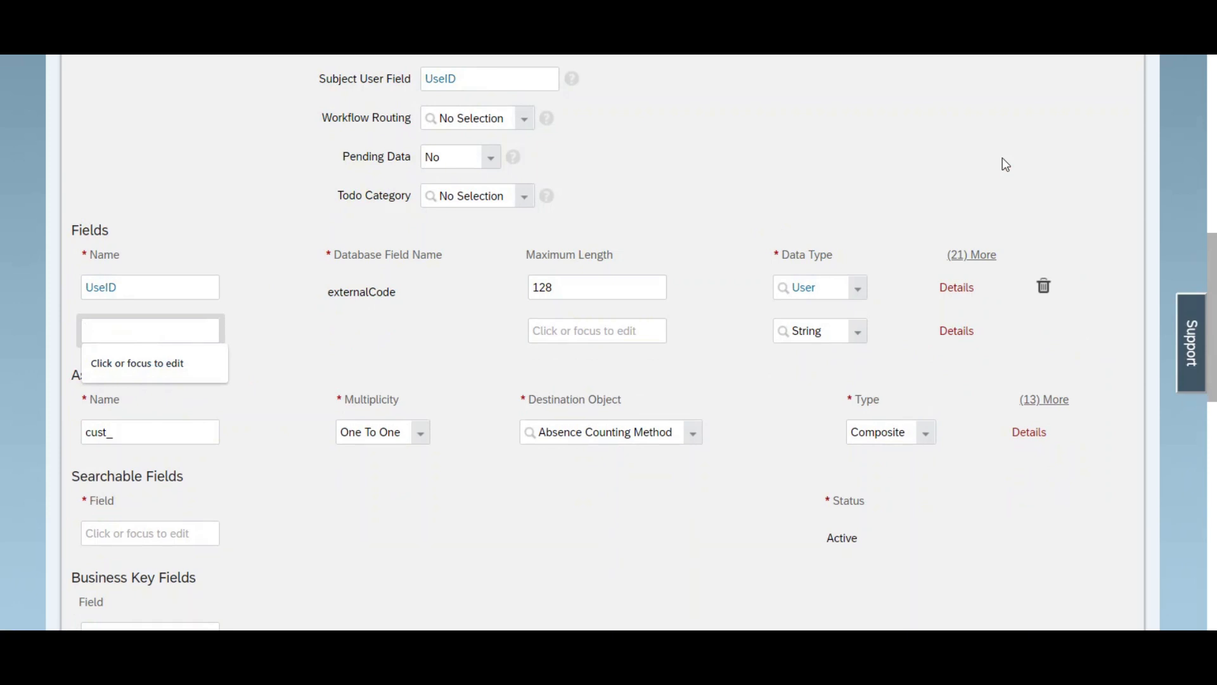
text(Recordi)
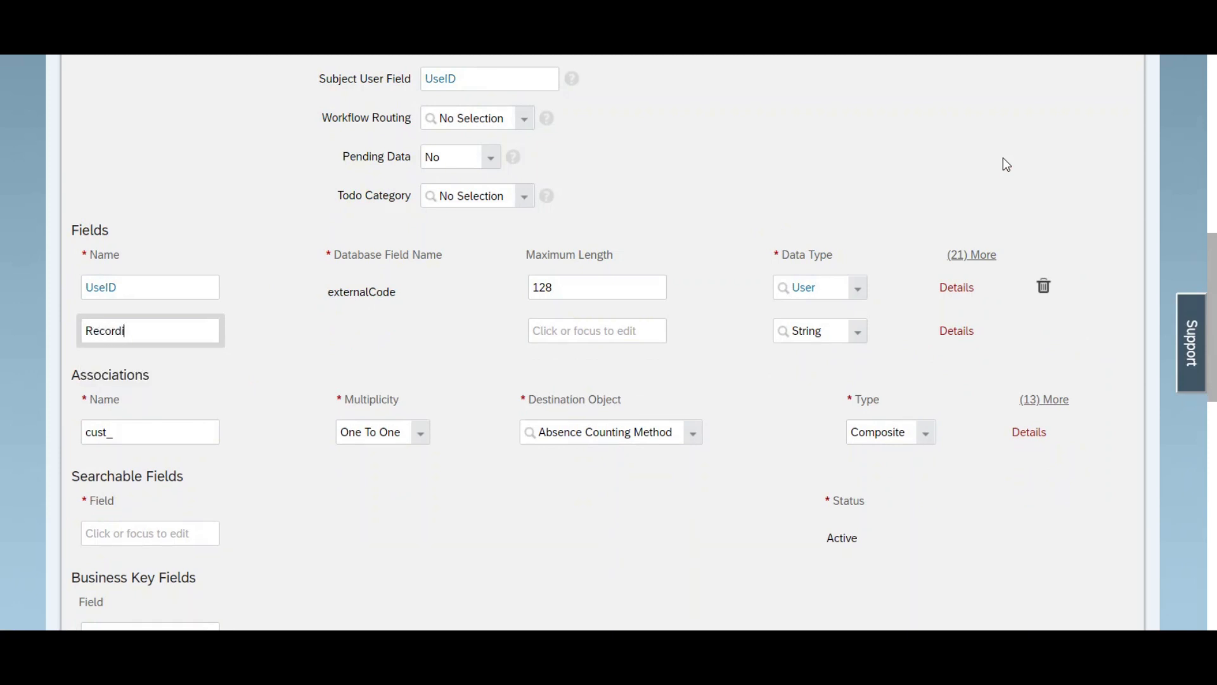
key(BackSpace)
key(BackSpace)
key(BackSpace)
key(BackSpace)
key(BackSpace)
key(BackSpace)
text(RecordNumberofWarning)
key(ctrl+a)
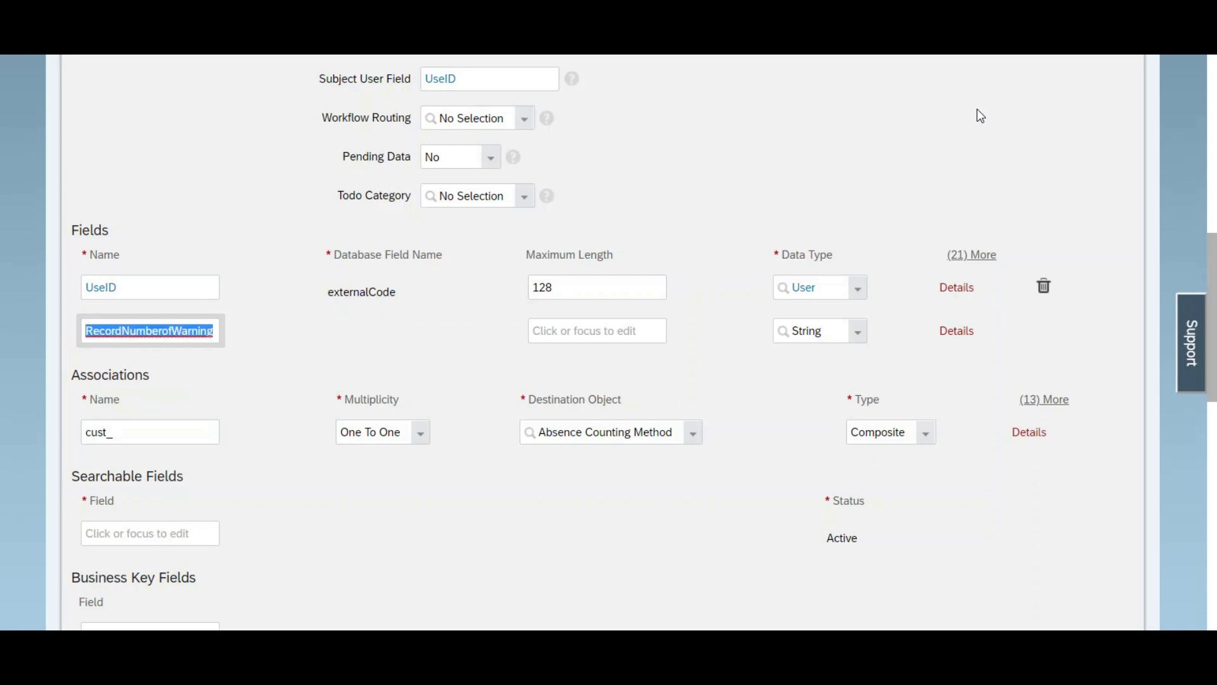
Step: Set the RecordNumberofWarning field's data type to Number and its label to "Record Number of Warning"
click(858, 333)
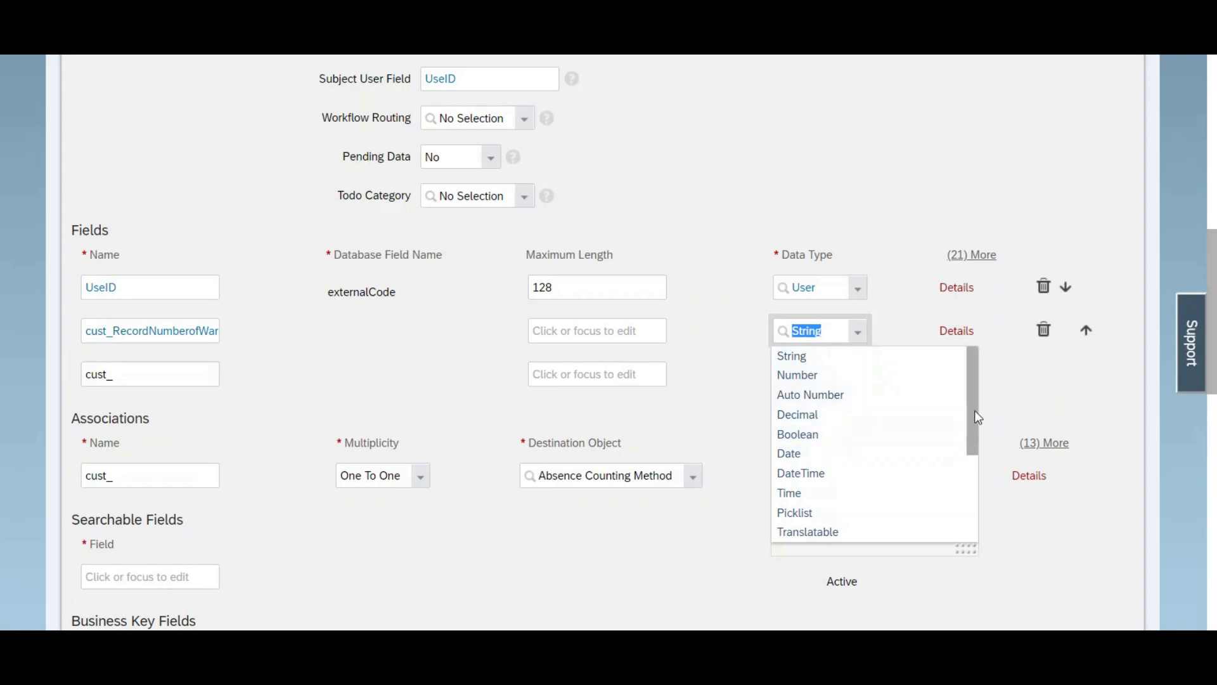
click(876, 378)
click(958, 332)
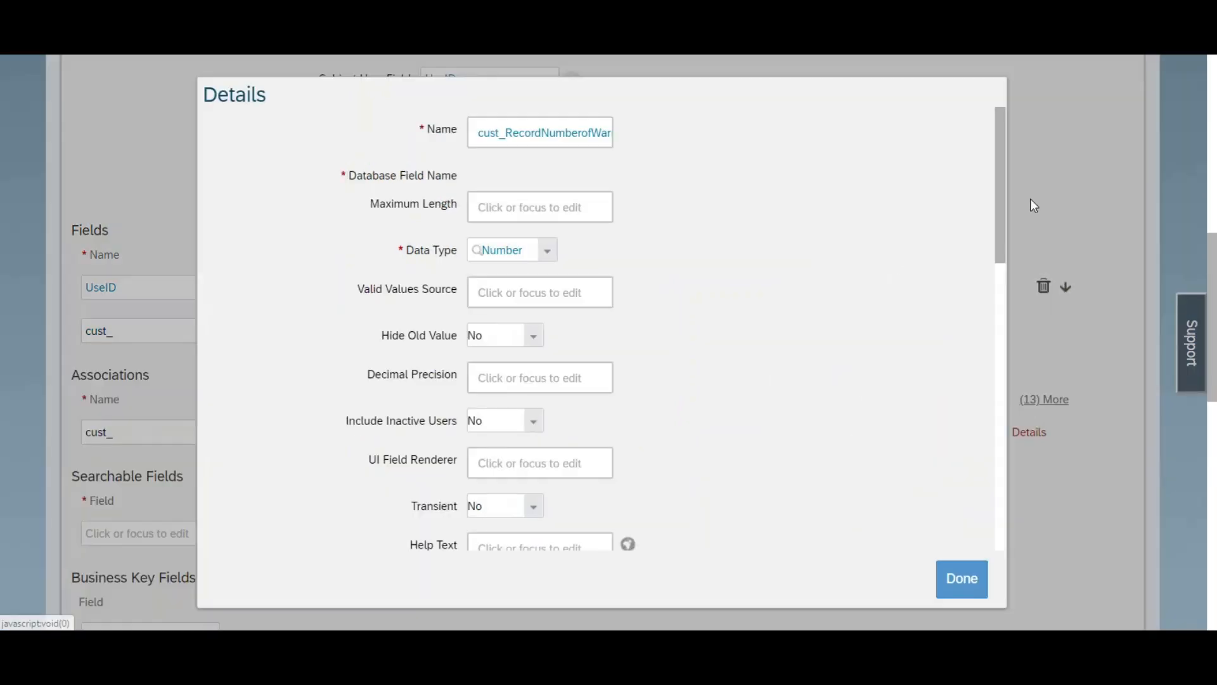
drag(1006, 197, 990, 466)
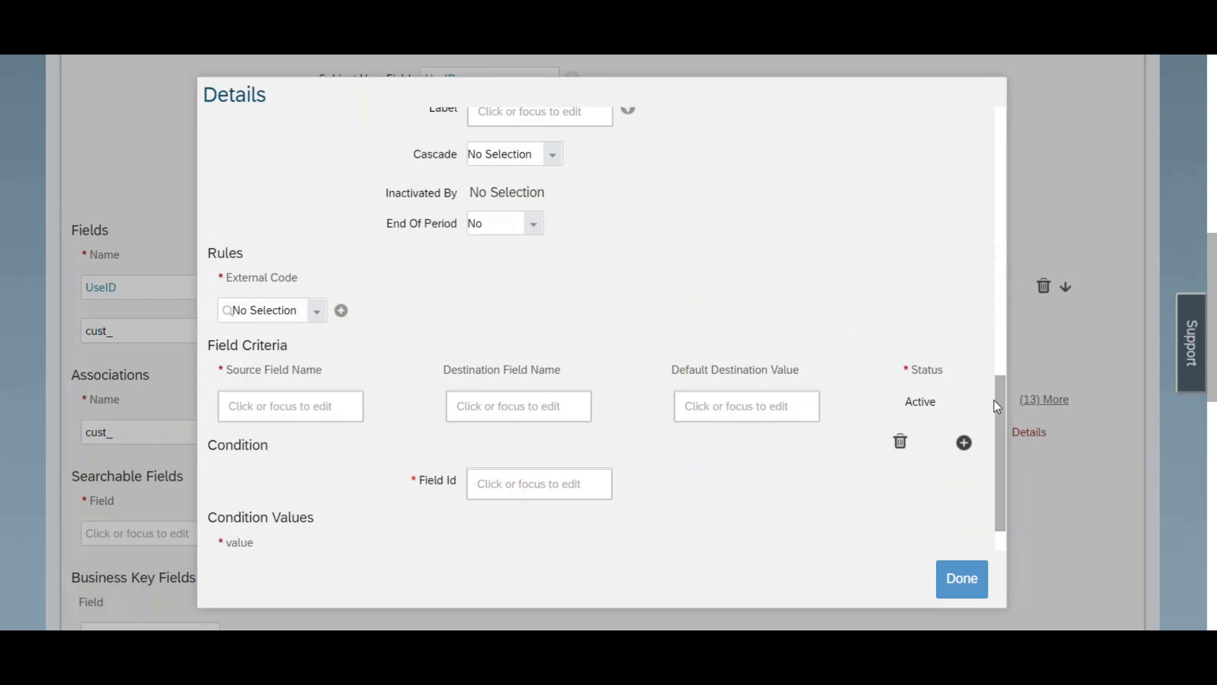
scroll(1001, 390, up, 6)
click(491, 326)
text(Record Number of Warning)
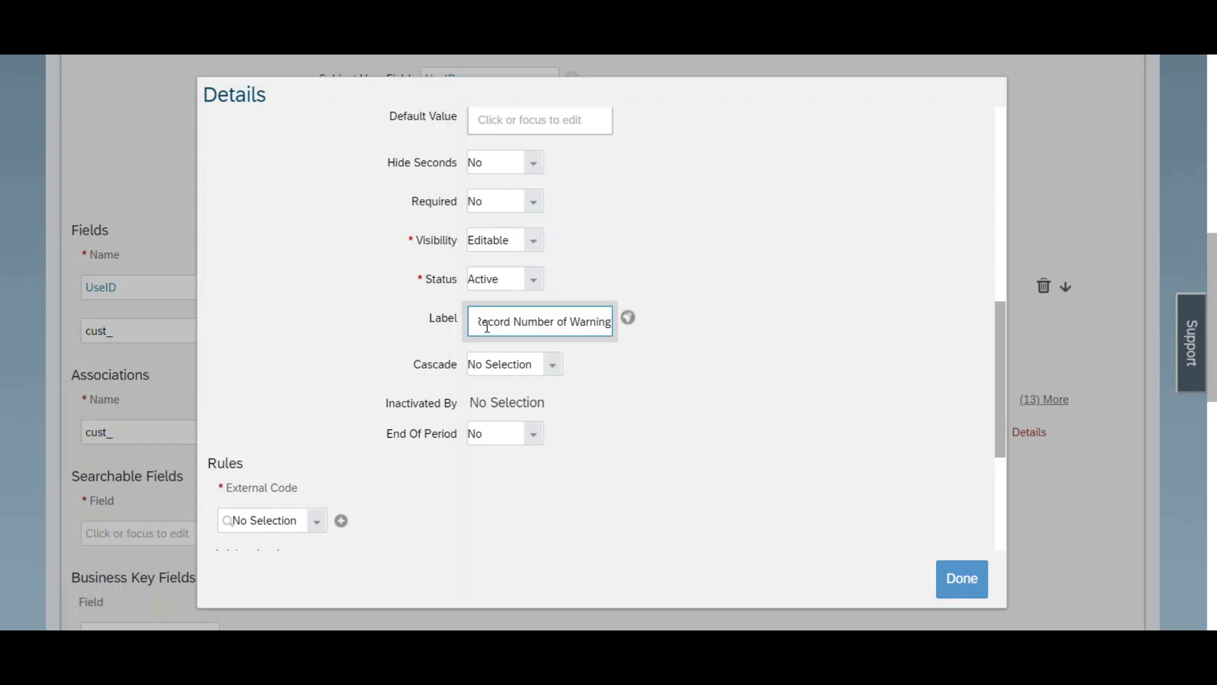
key(ctrl+a)
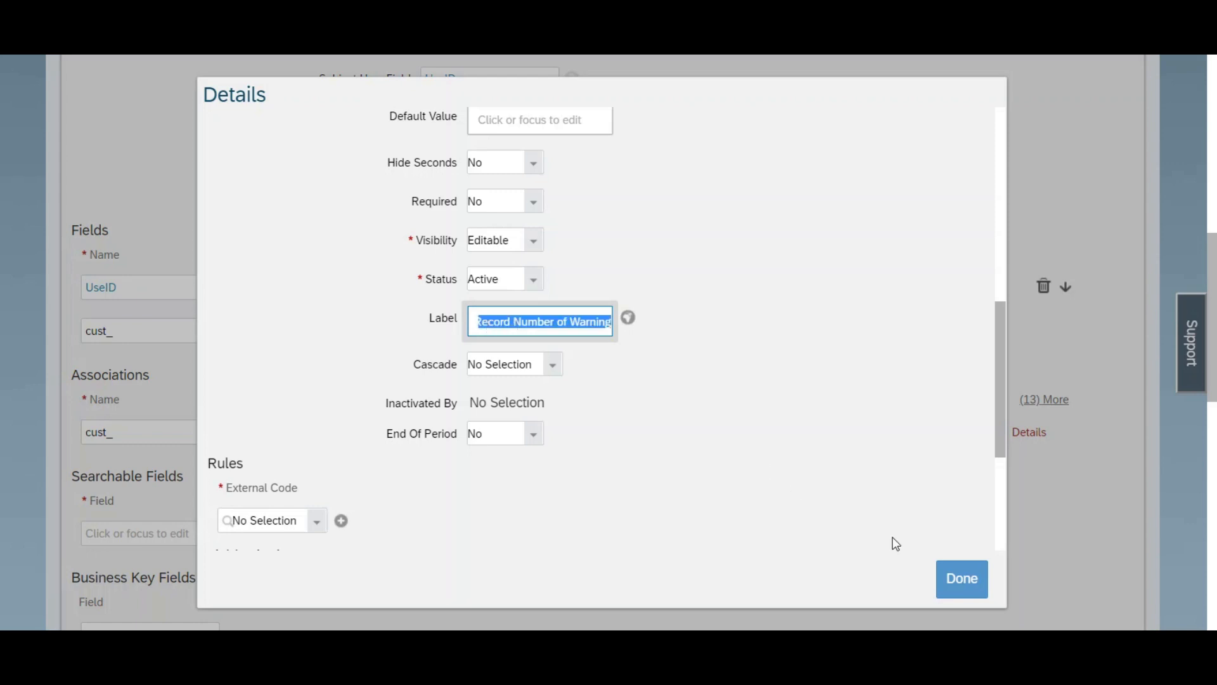
click(954, 583)
Step: Add a new field named RecordingDate below the RecordNumberofWarning field
click(153, 374)
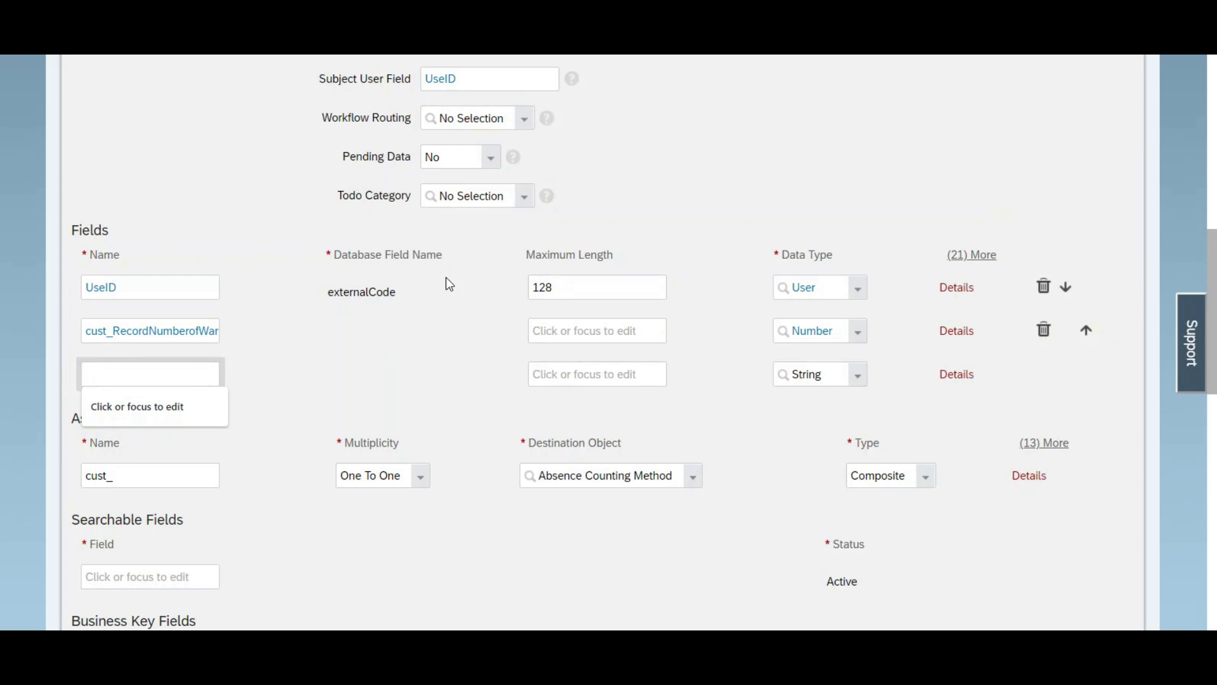
text(RecordingDate)
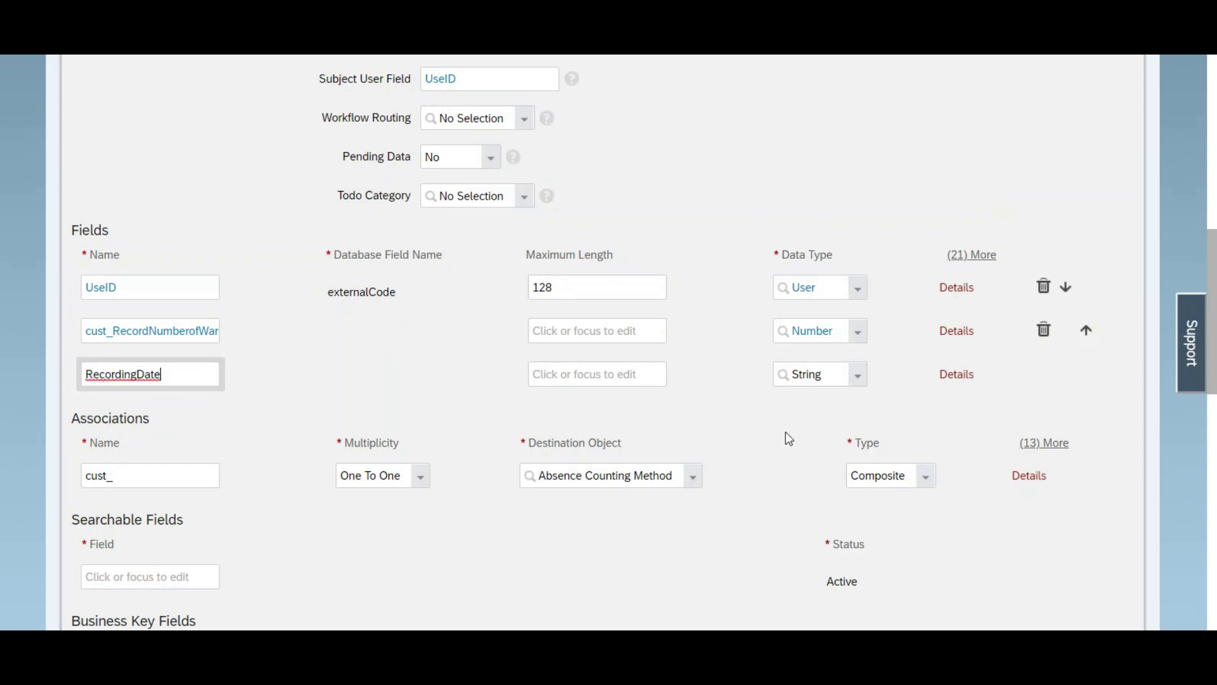
Step: Set the RecordingDate field's data type to Date and its label to "Recording Date"
click(957, 375)
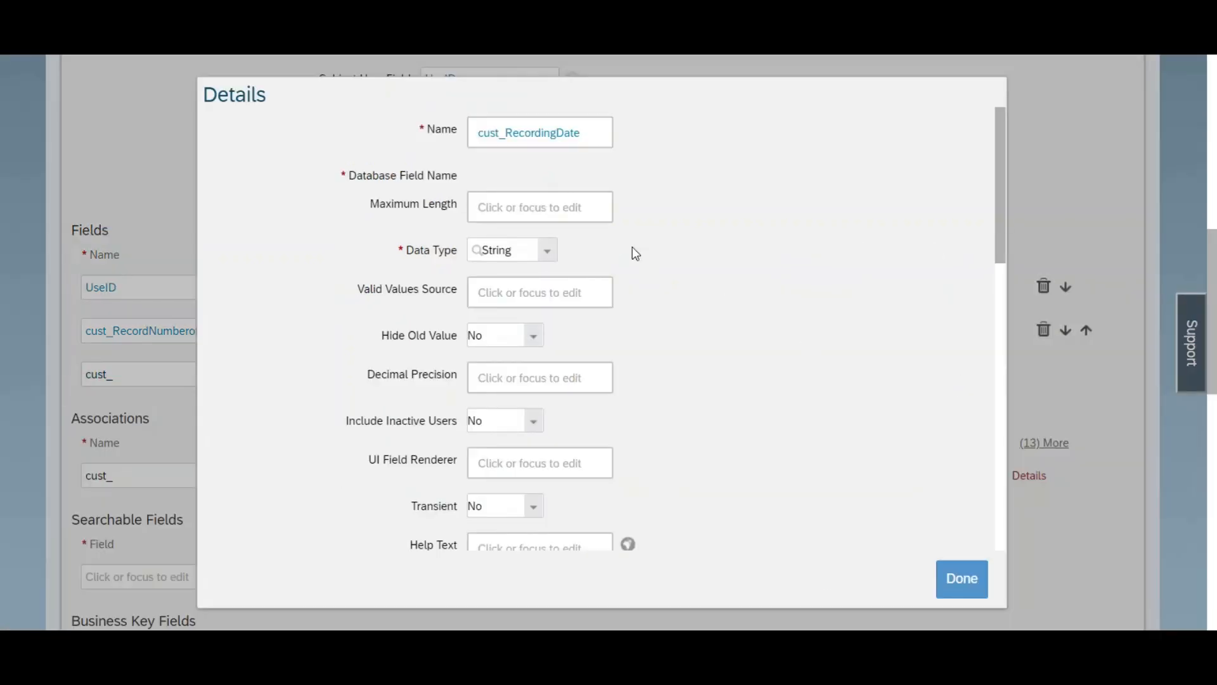
click(545, 253)
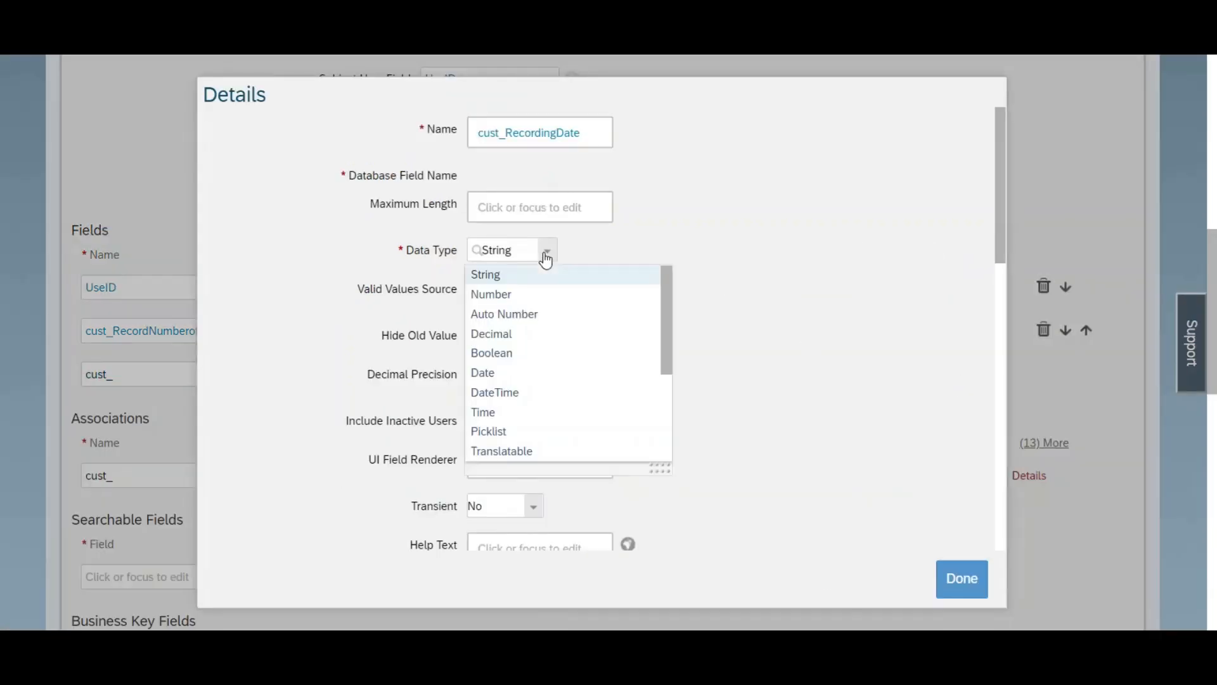
click(527, 374)
drag(999, 230, 994, 435)
click(557, 296)
text(Recording Date)
key(ctrl+a)
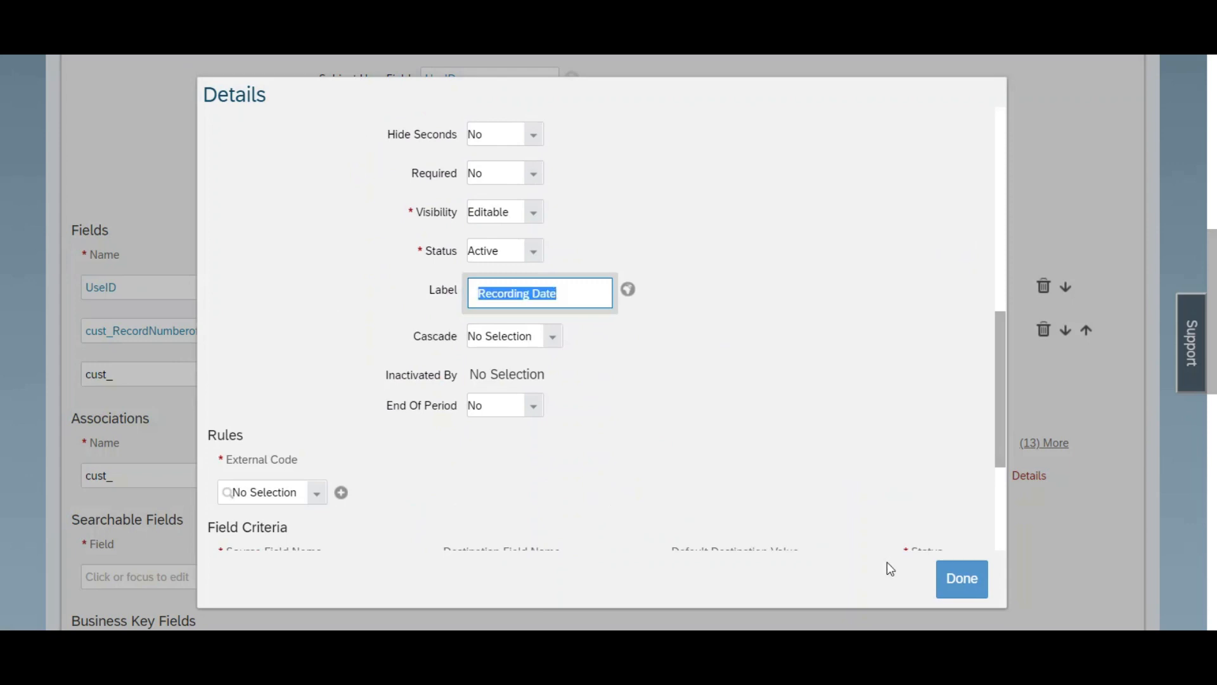
click(975, 599)
Step: Add a new field named TypeOfViolation below RecordingDate and open its details
click(189, 418)
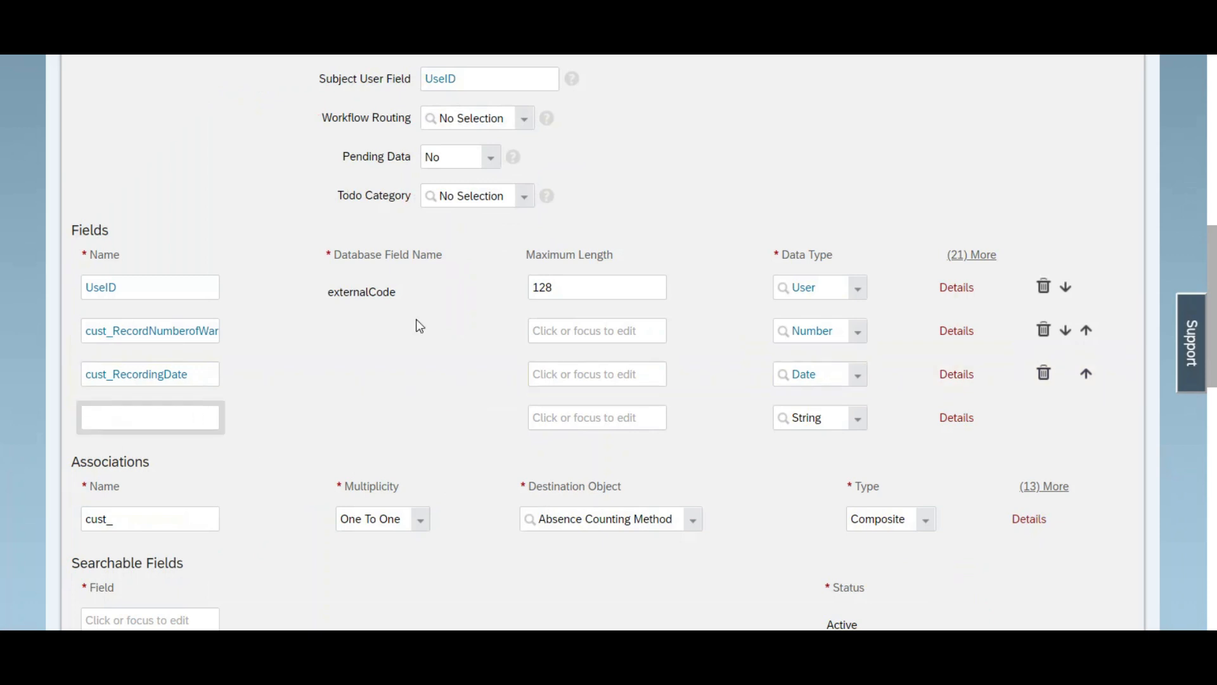
text(TypeOfViolation)
key(ctrl+a)
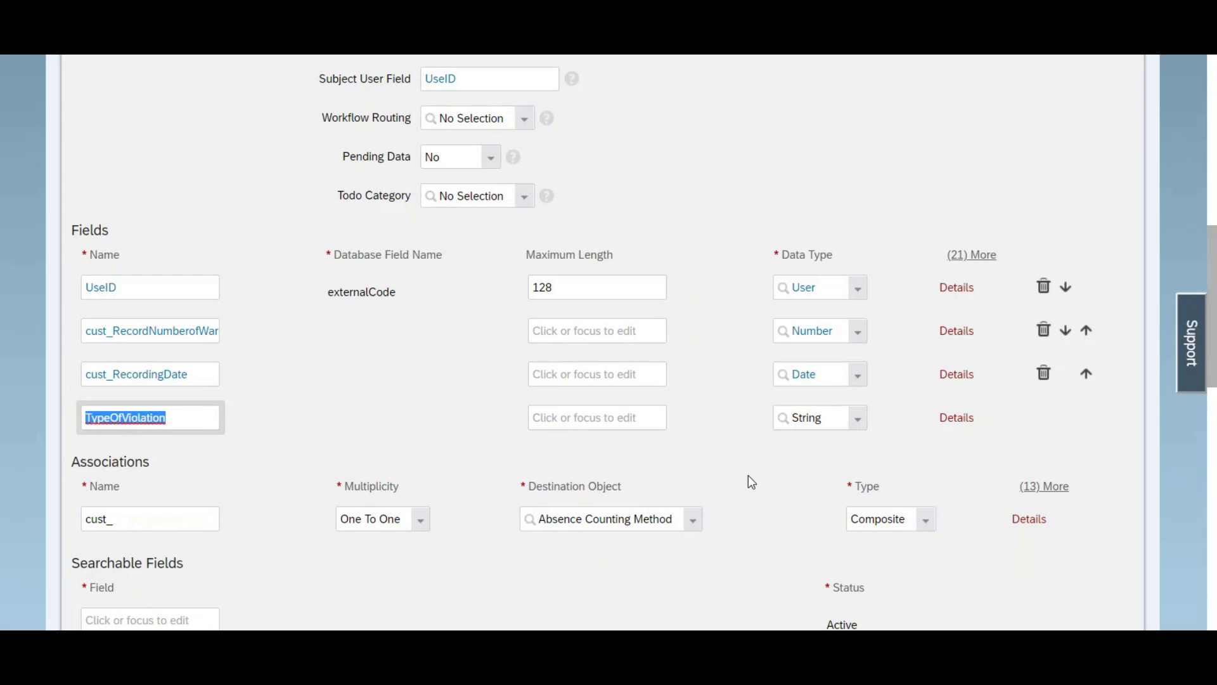
click(948, 418)
click(948, 420)
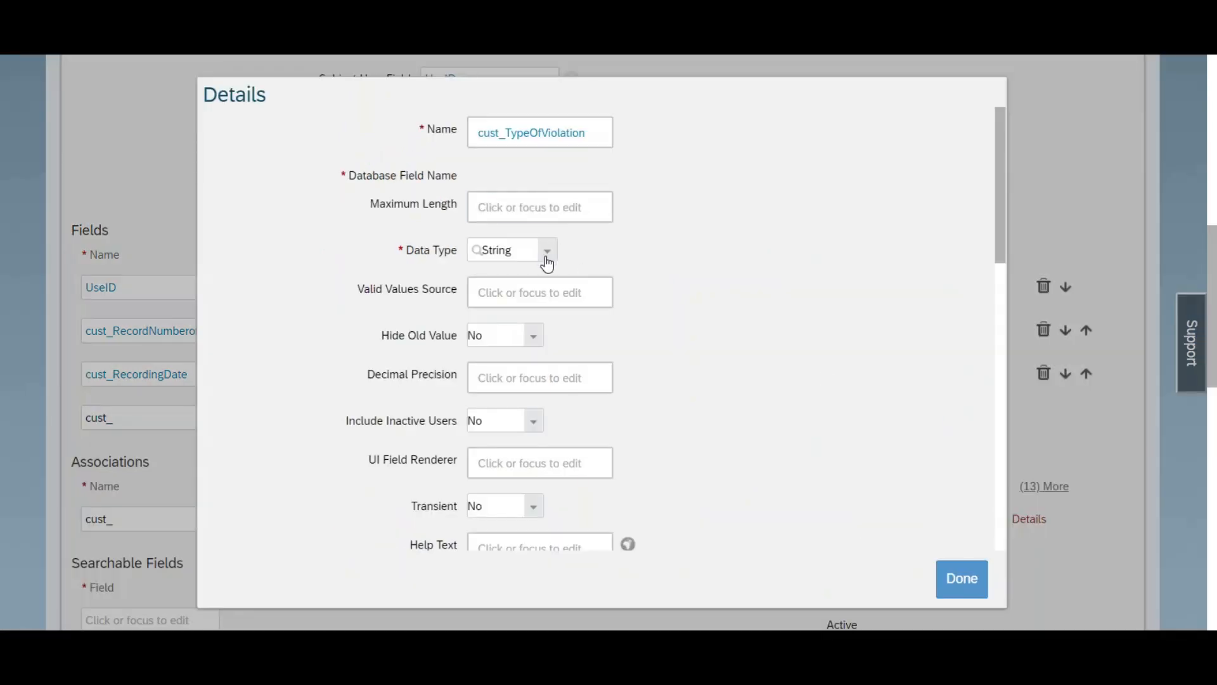
click(548, 263)
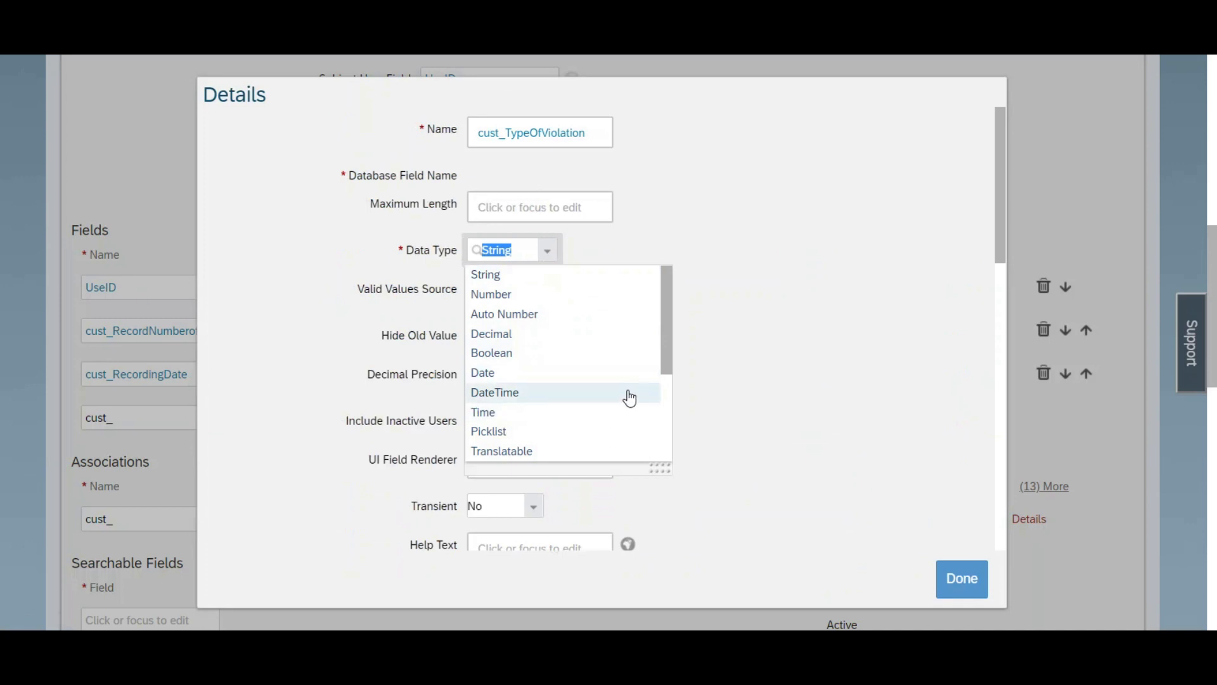
click(561, 433)
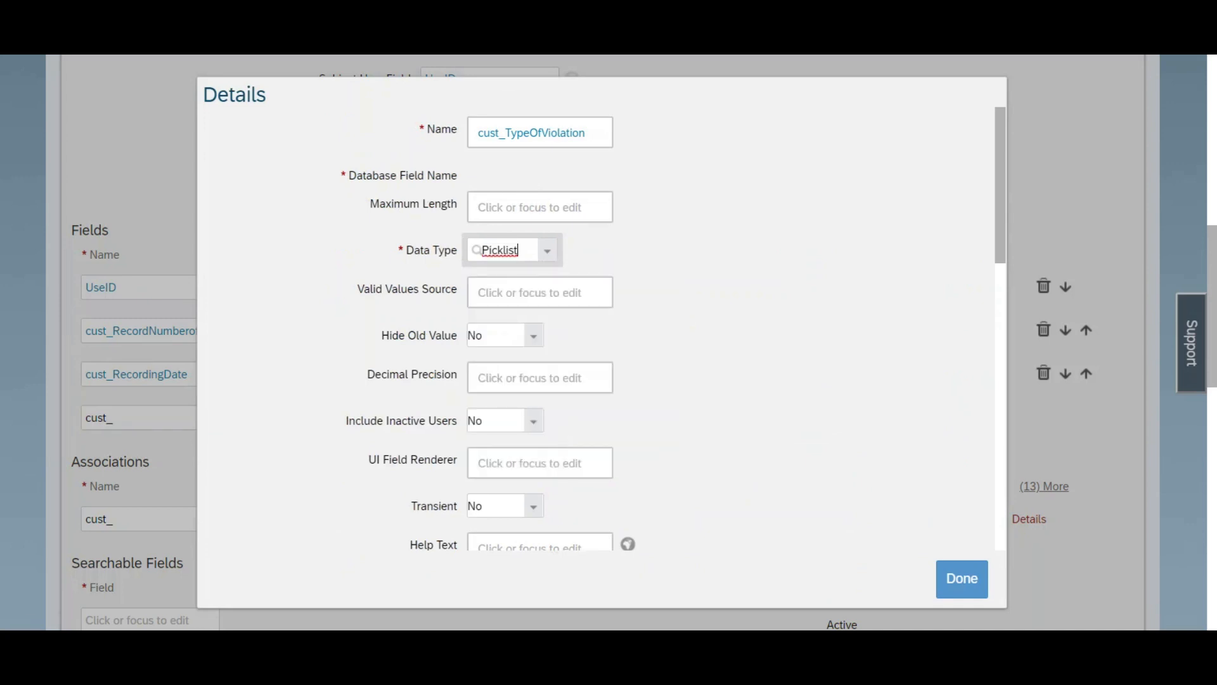
right_click(123, 7)
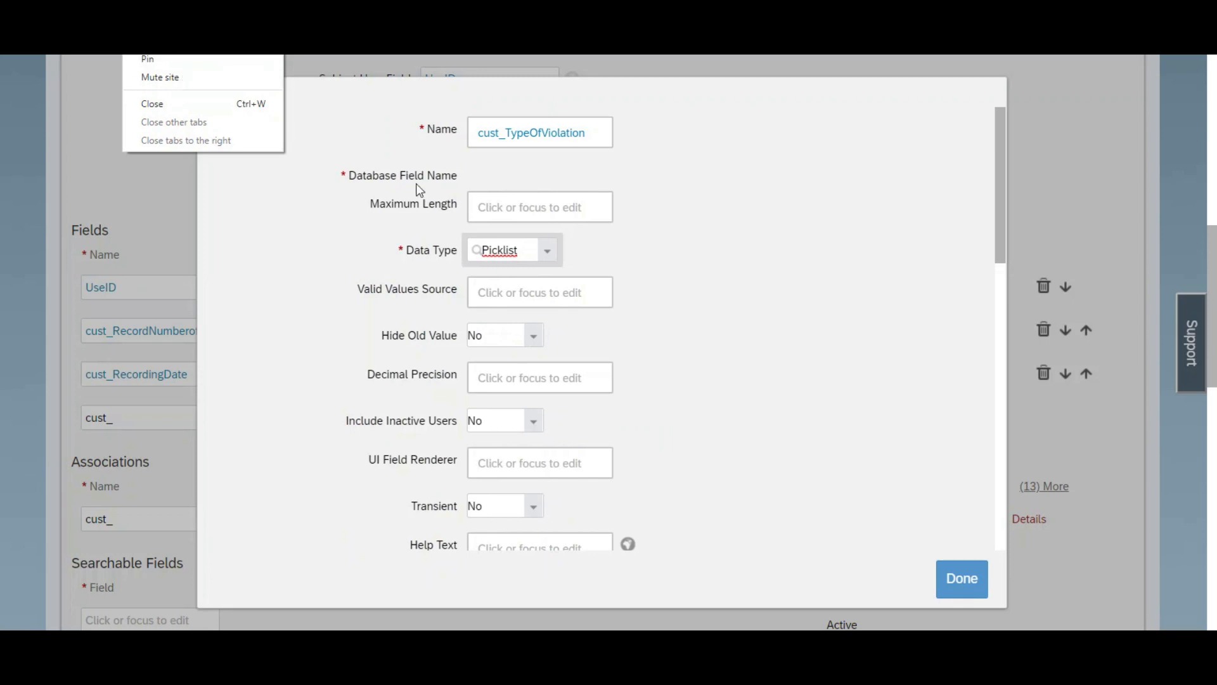
click(693, 299)
click(547, 253)
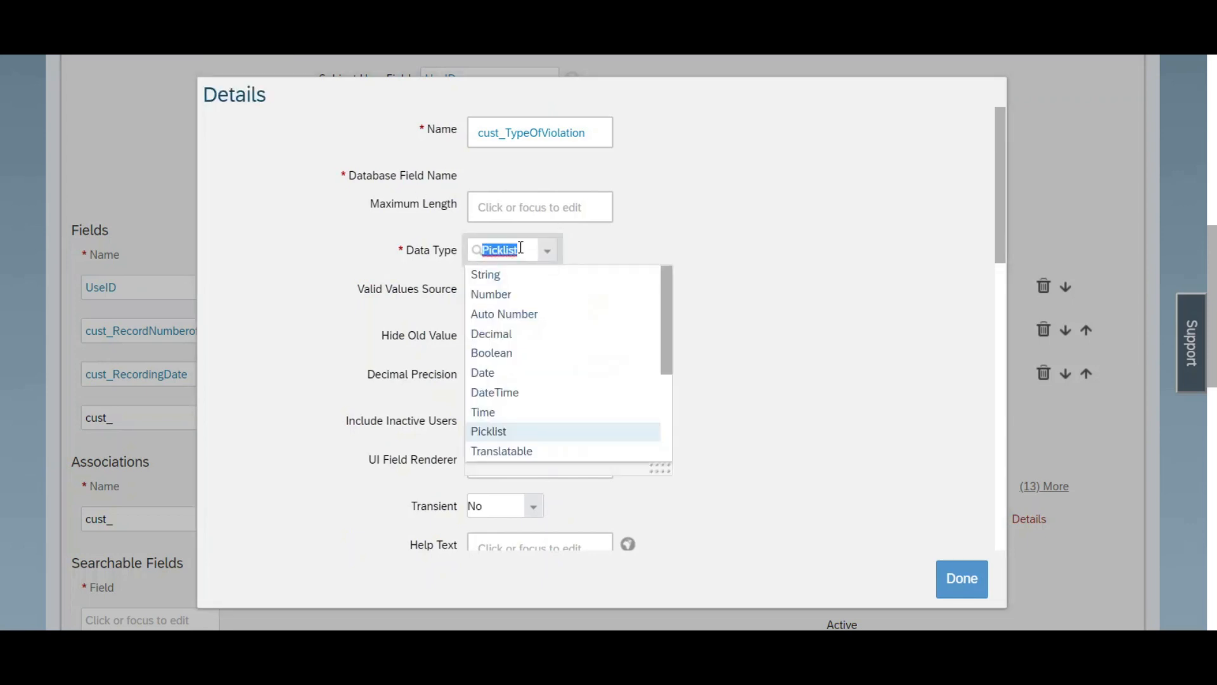
click(507, 279)
Step: Set the TypeOfViolation field's label to "Type Of Violations" and accept its details
drag(1001, 255, 996, 512)
scroll(652, 302, up, 3)
click(540, 255)
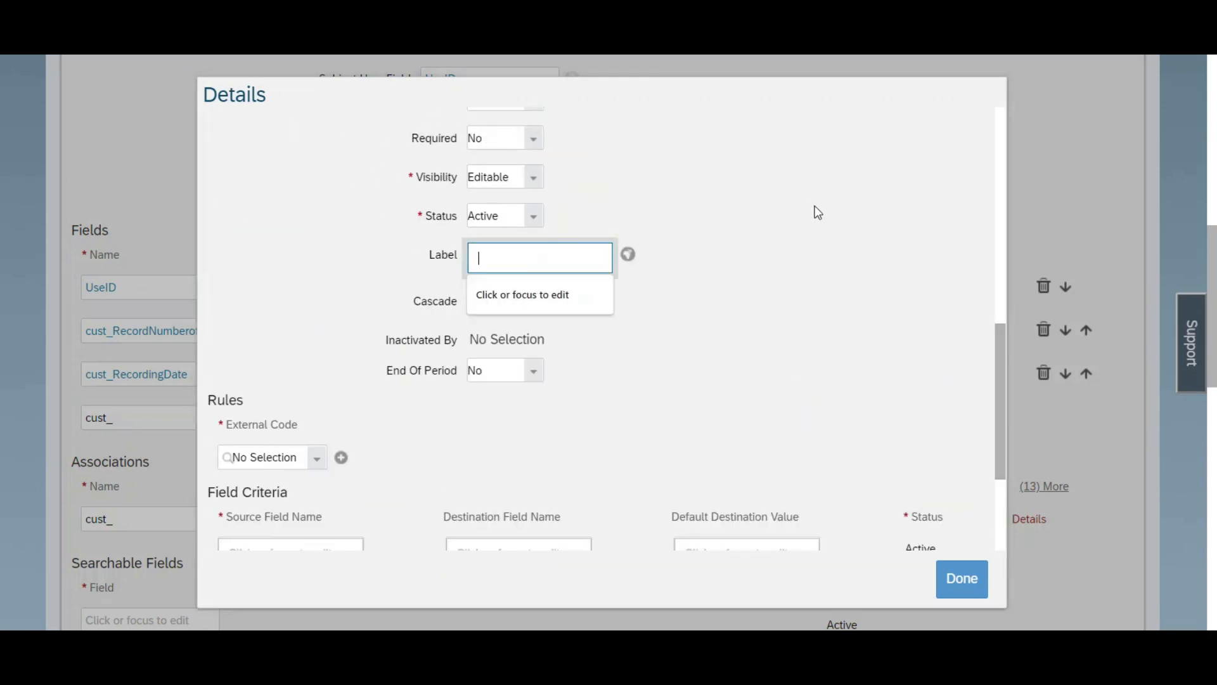
text(Type Of V)
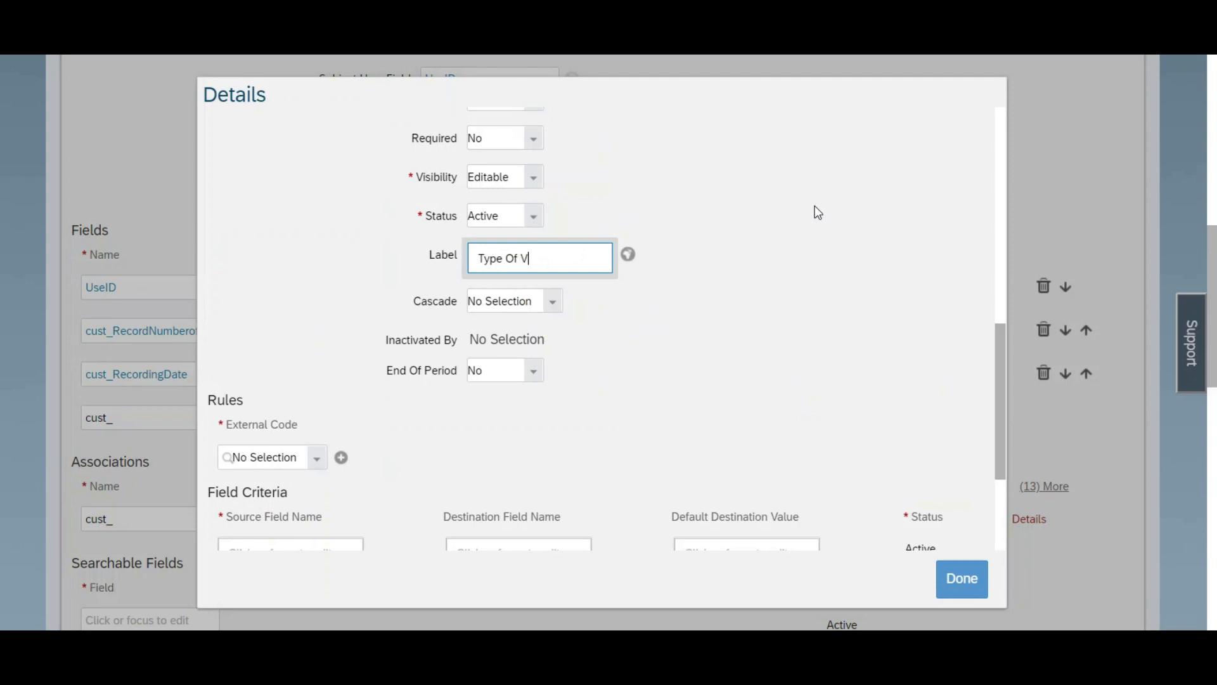
text(iolations)
key(ctrl+a)
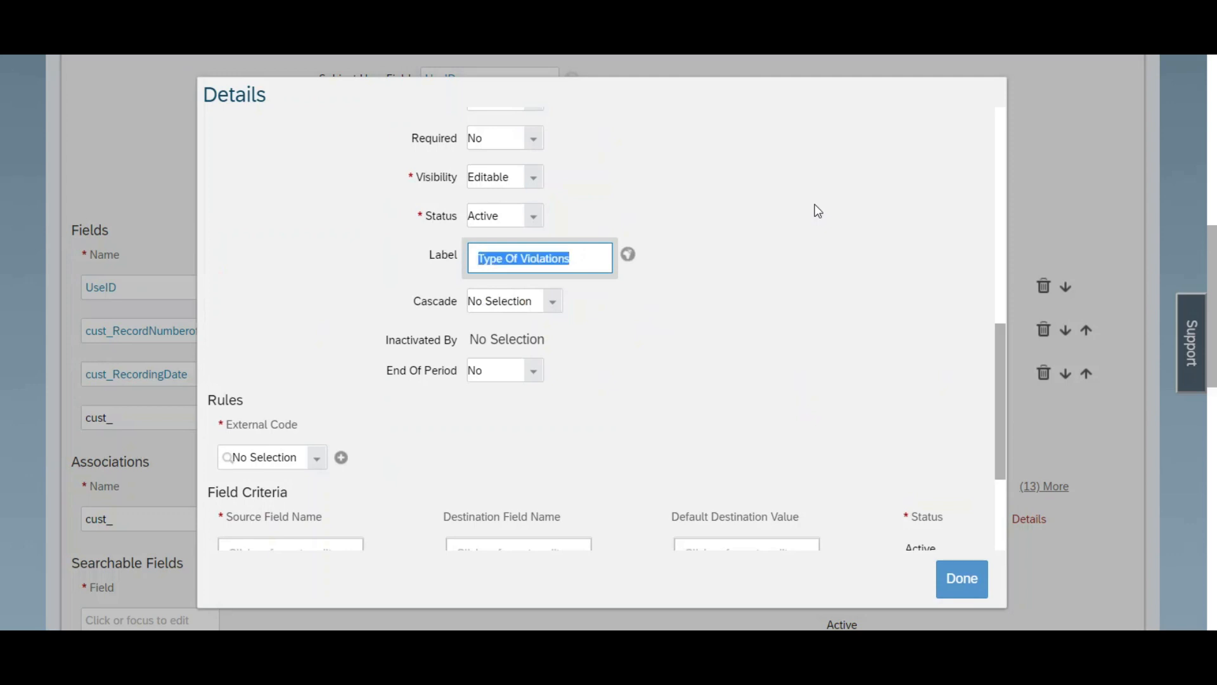
click(961, 578)
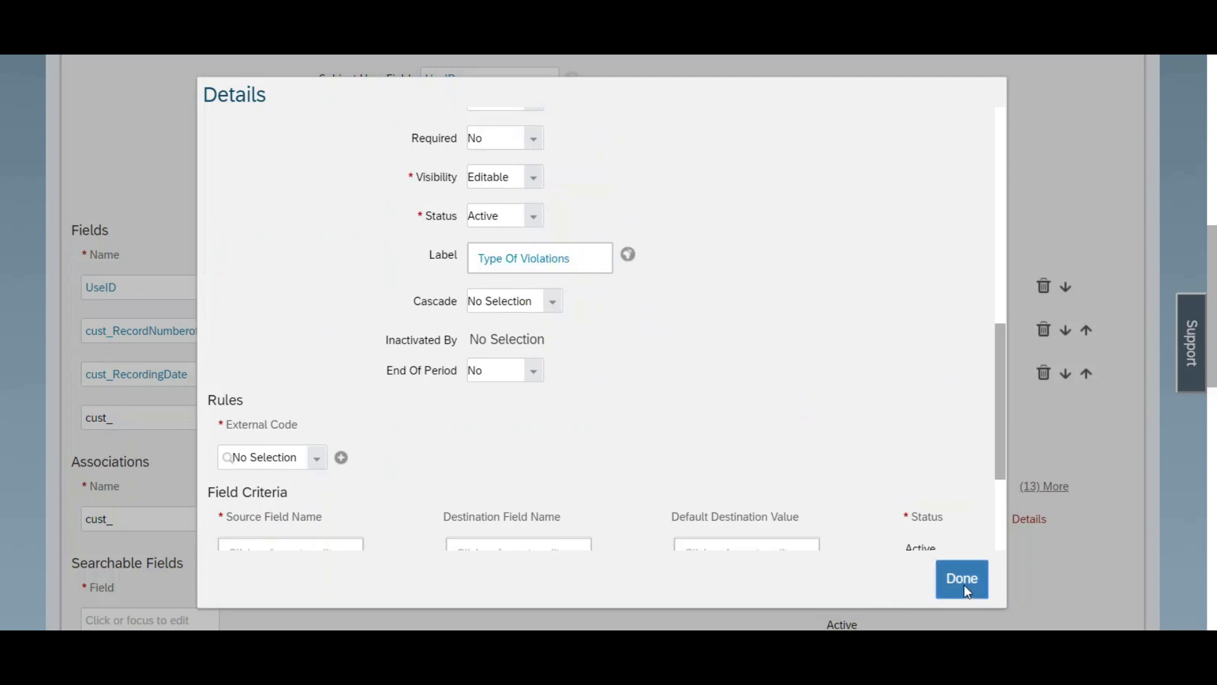
Step: Set the object's Secured option to No and save the definition as a non-secure object
scroll(608, 342, down, 3)
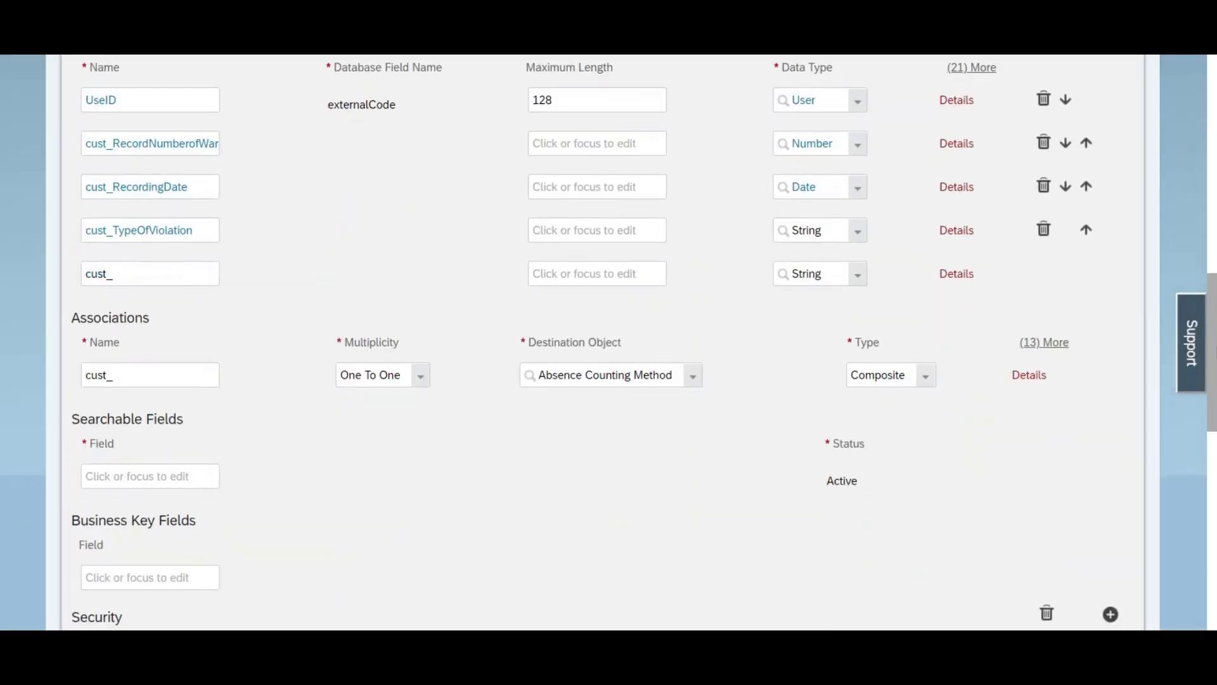
scroll(609, 342, down, 5)
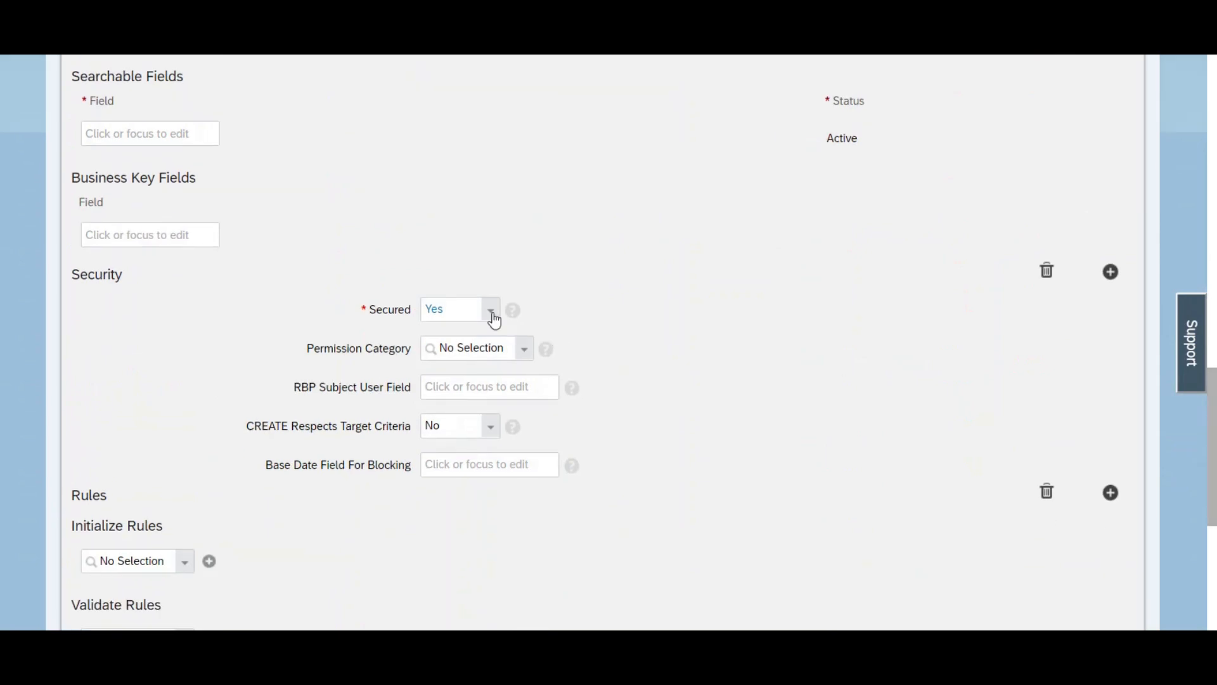
click(492, 312)
click(465, 329)
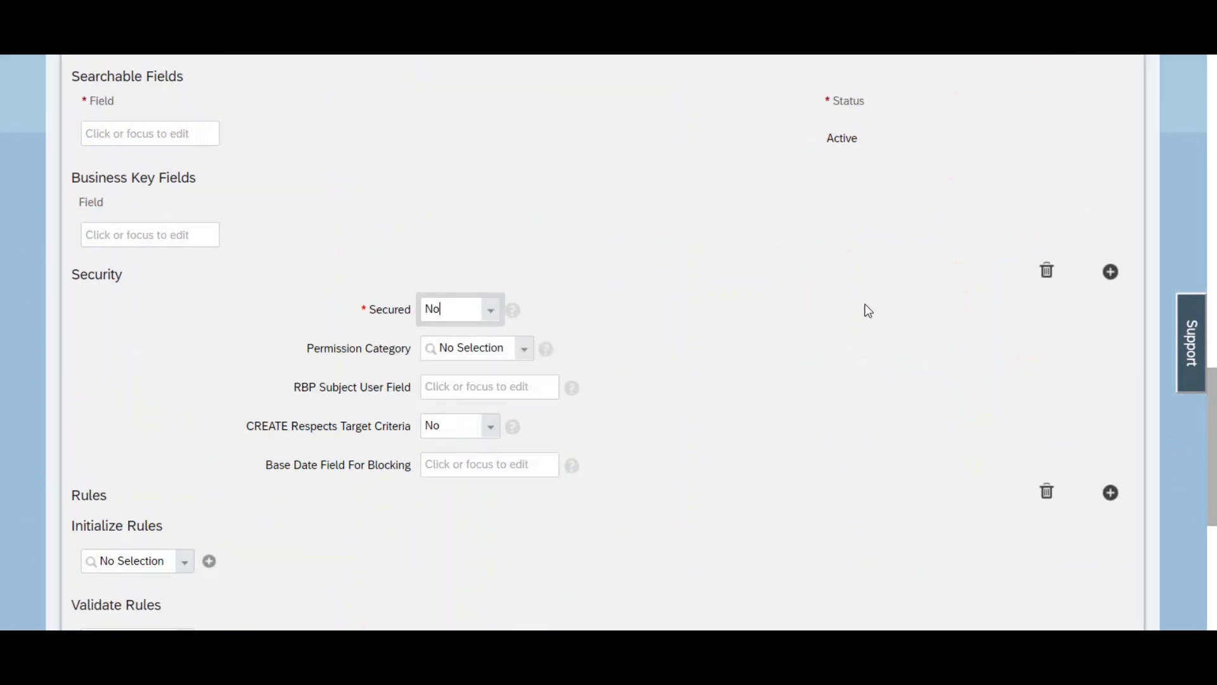
scroll(608, 342, down, 6)
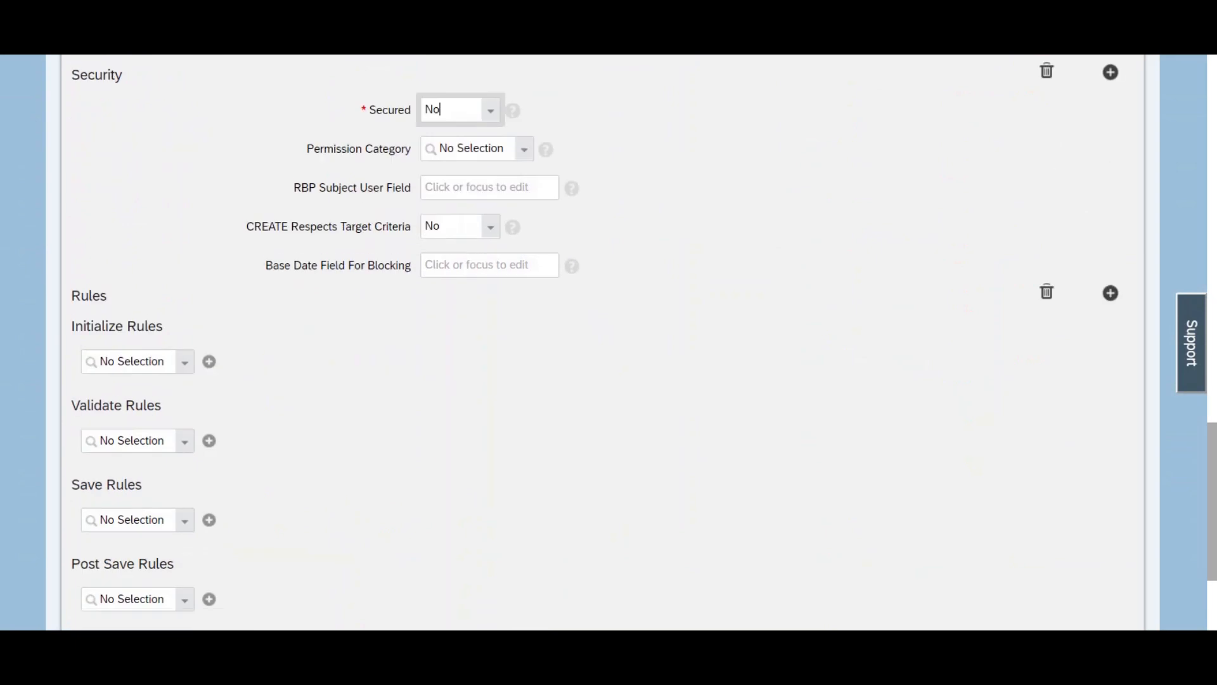
click(1104, 568)
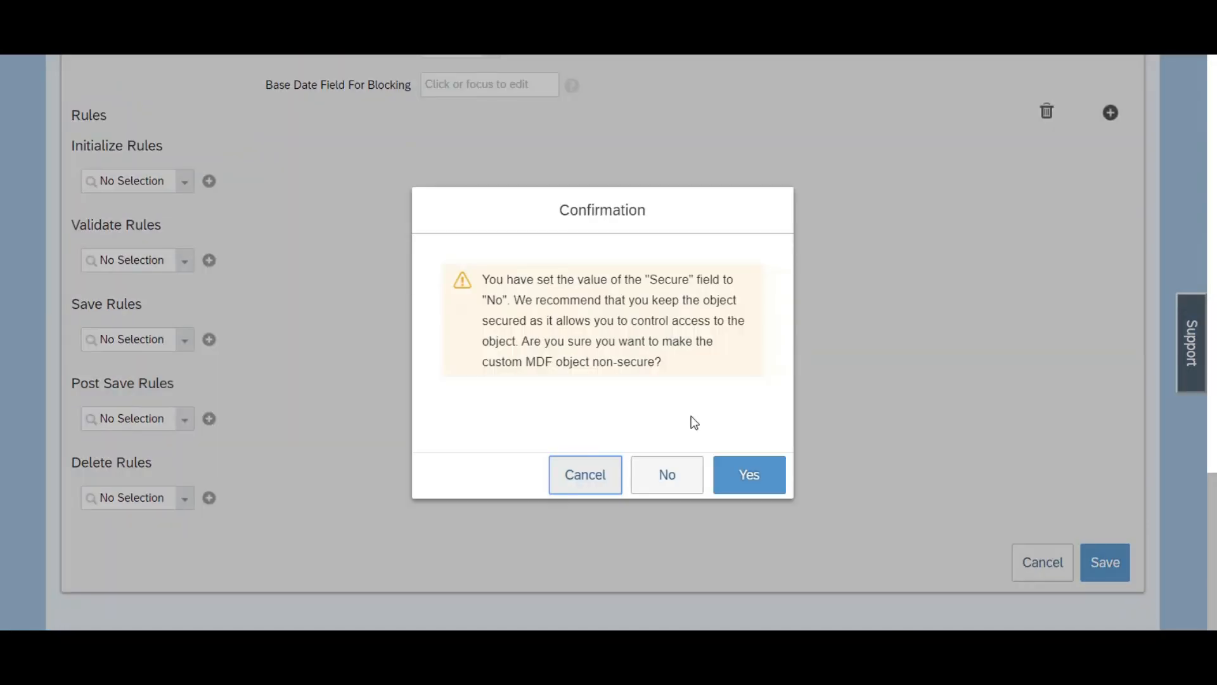
click(741, 488)
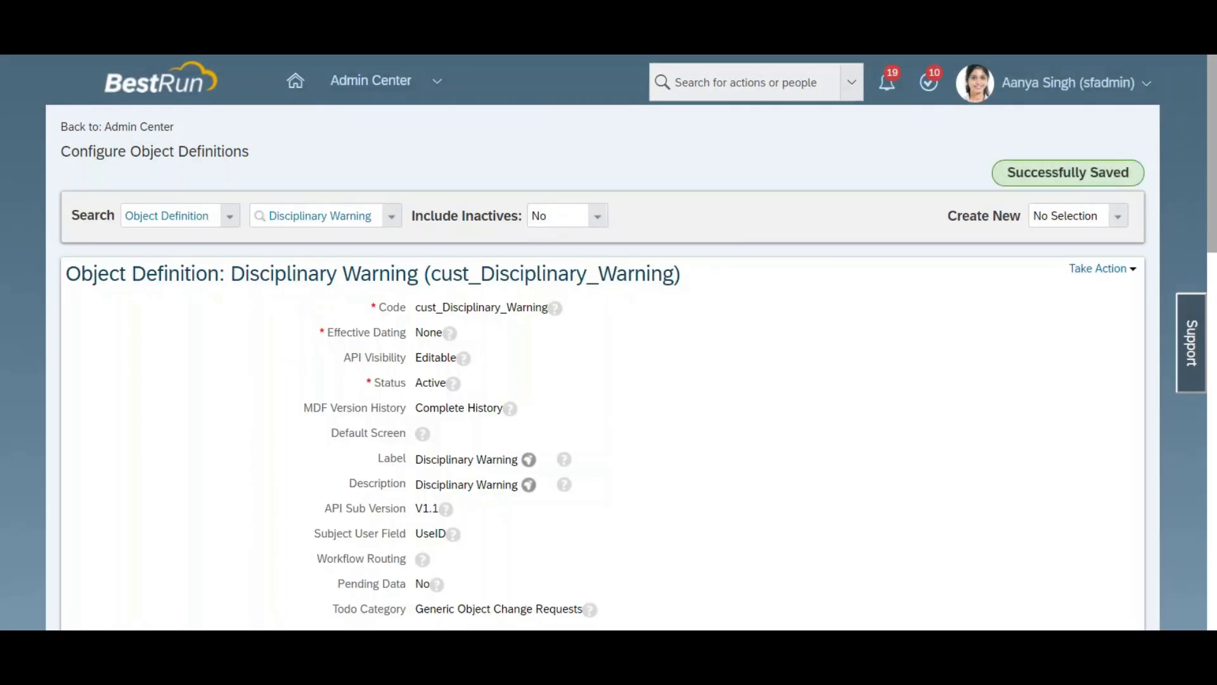
scroll(608, 342, down, 15)
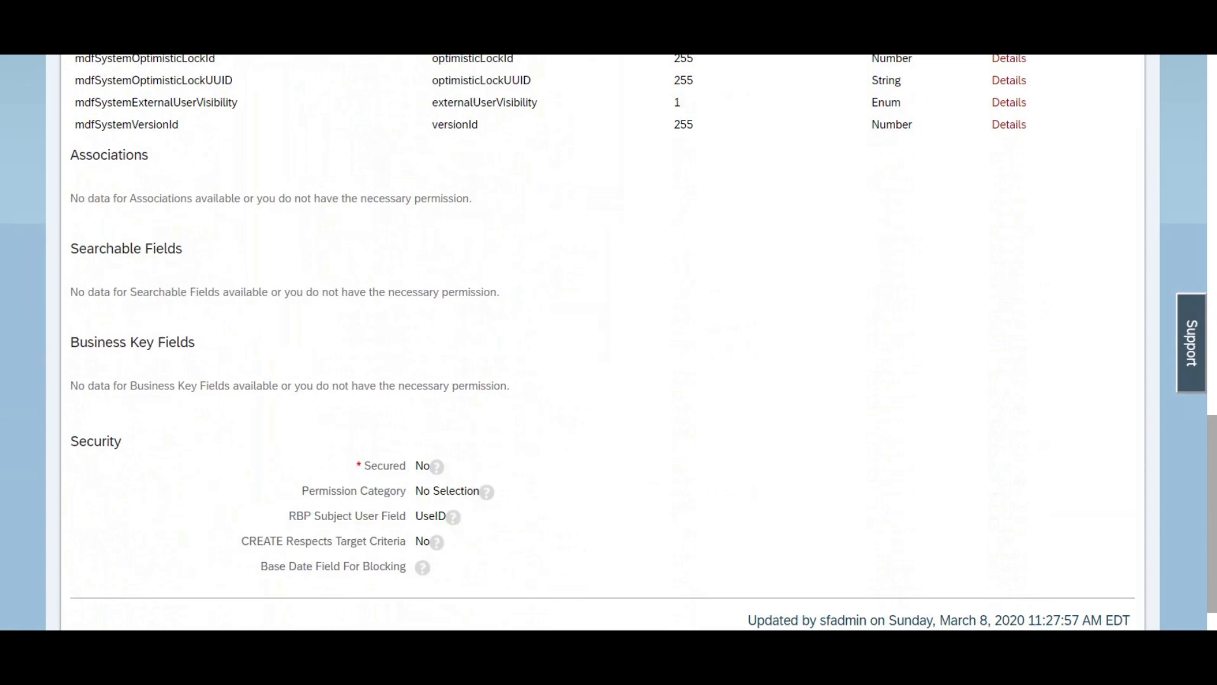
scroll(609, 342, up, 15)
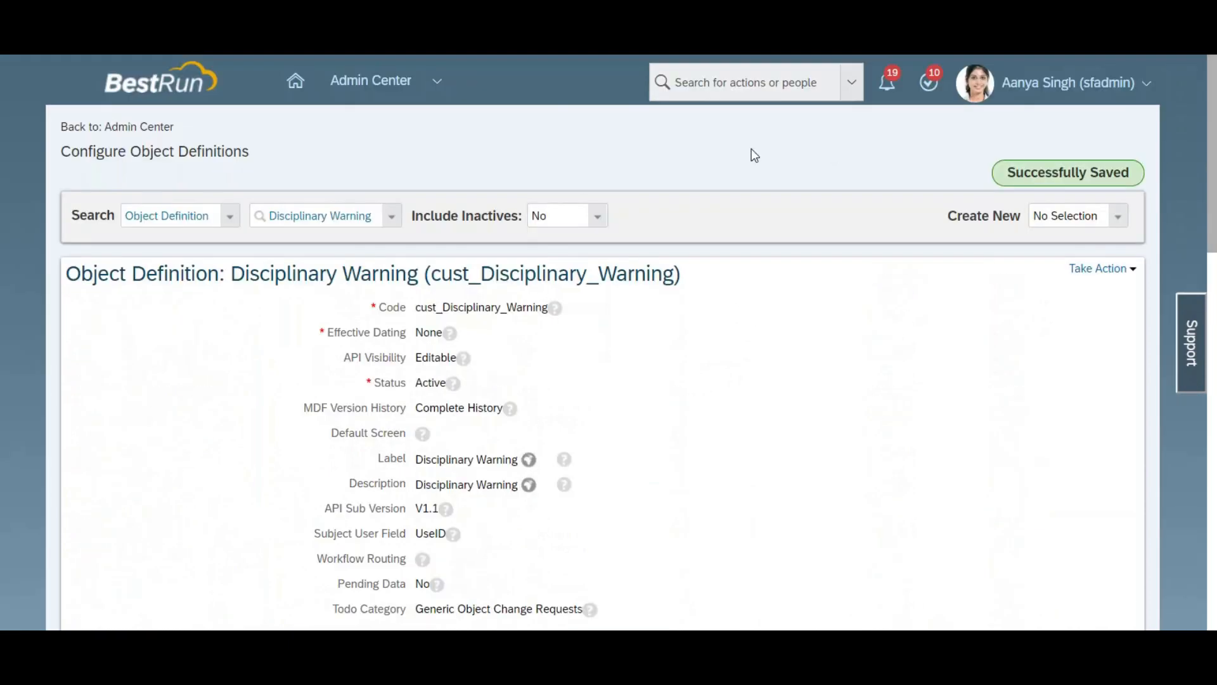
Step: Duplicate the browser tab, search the actions for "picklist" and open Picklist Center
right_click(107, 6)
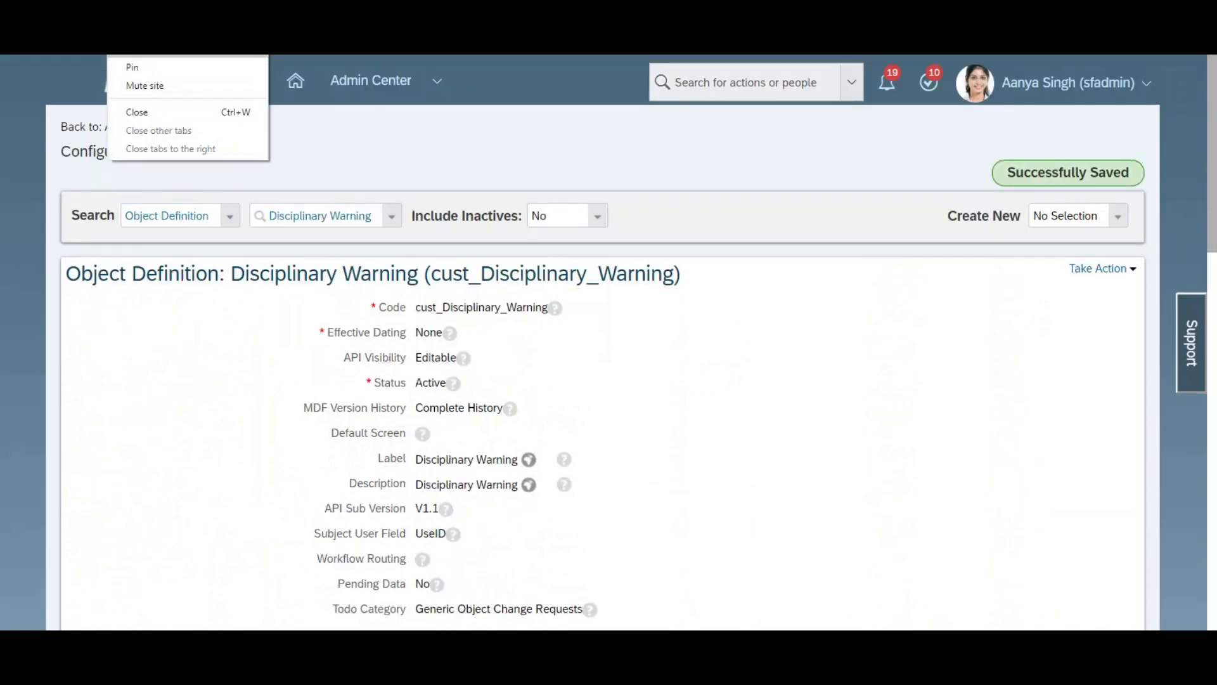
click(153, 50)
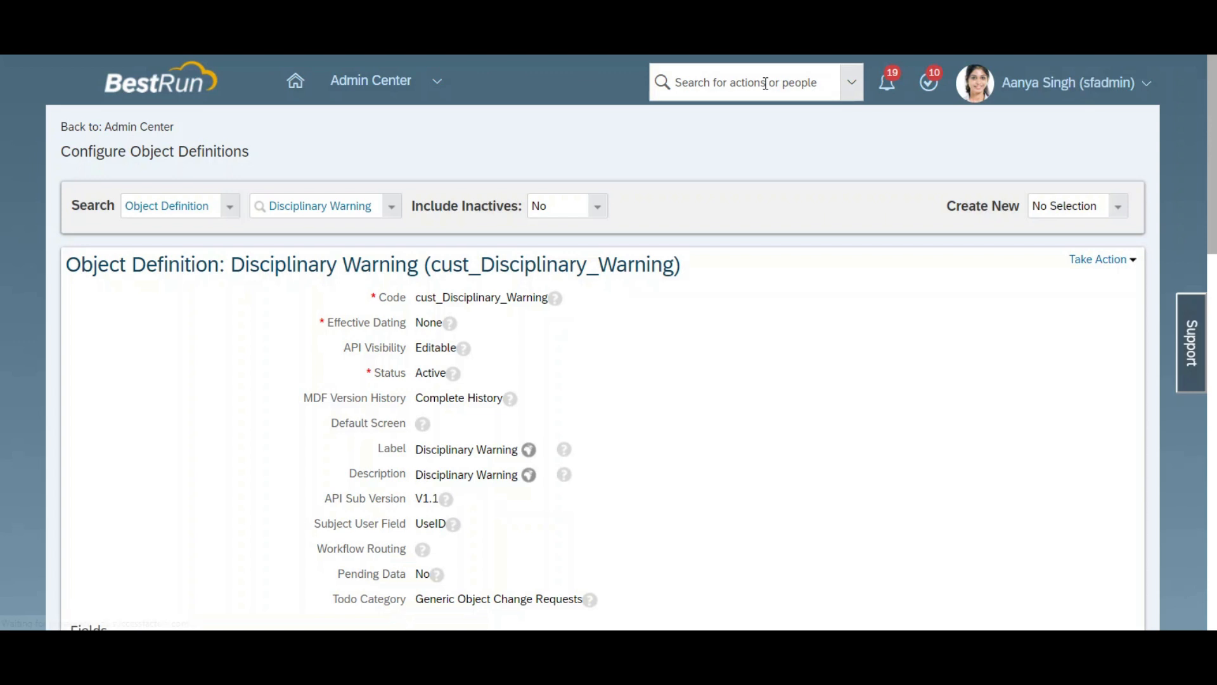
click(765, 86)
text(picklist)
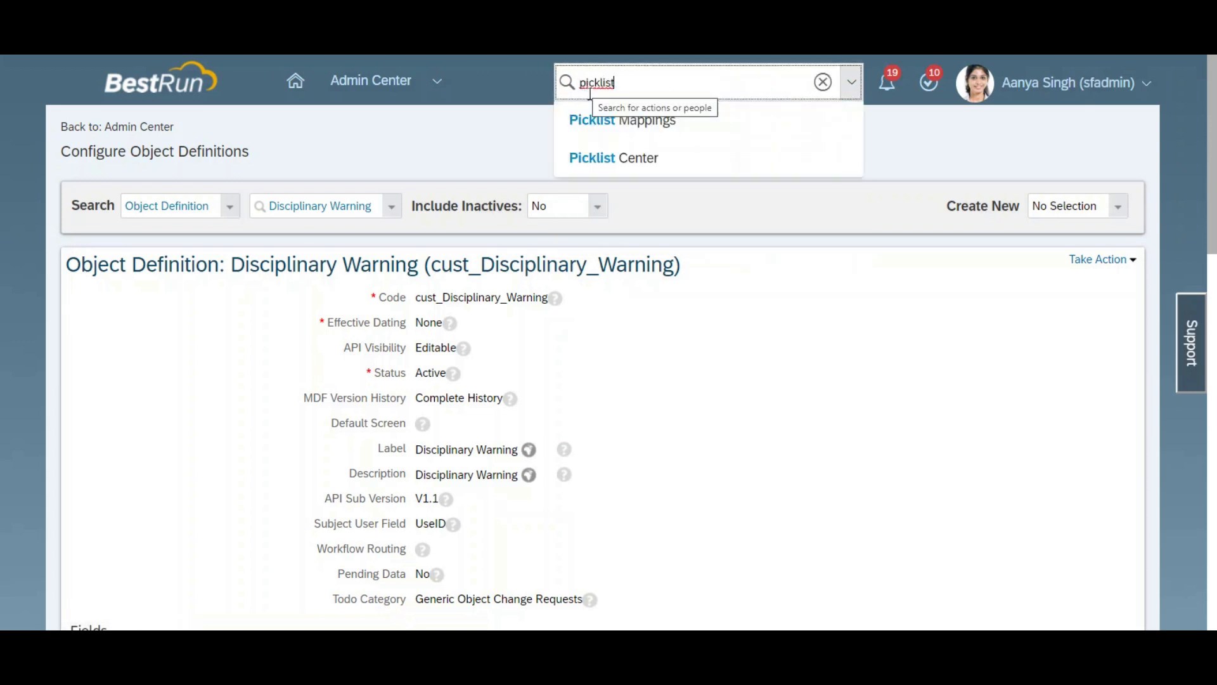
click(616, 158)
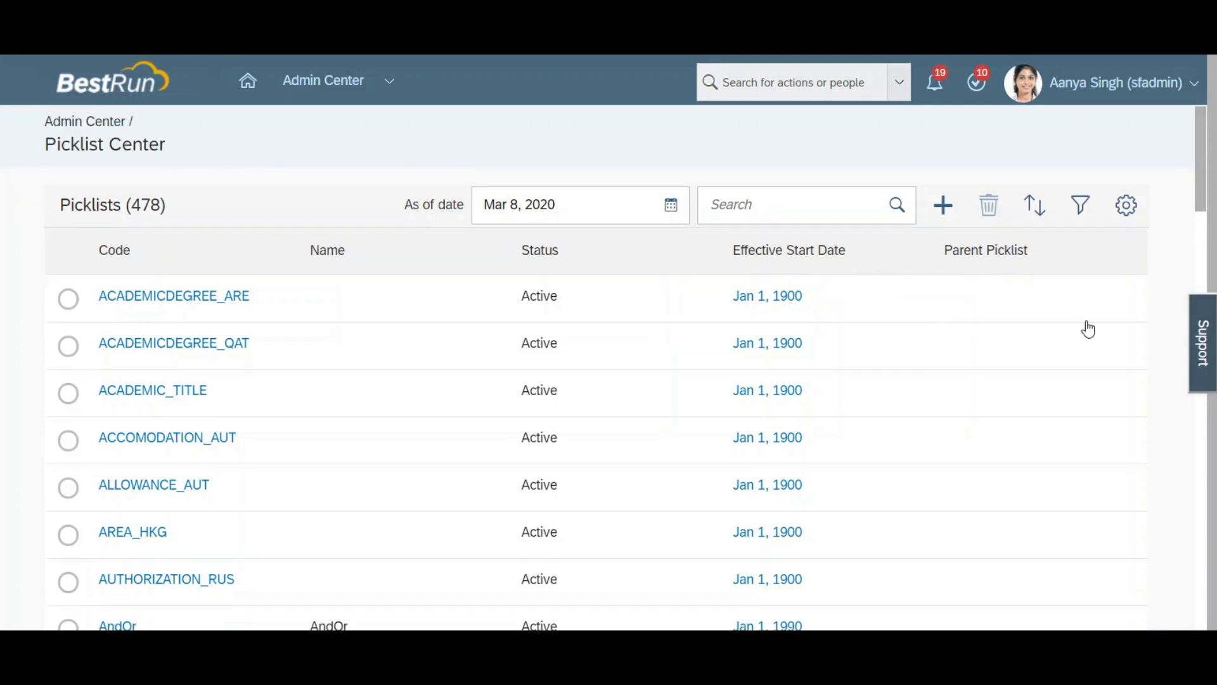
Step: Create and save a new picklist with TypeOfViolation as both its code and its name
click(943, 206)
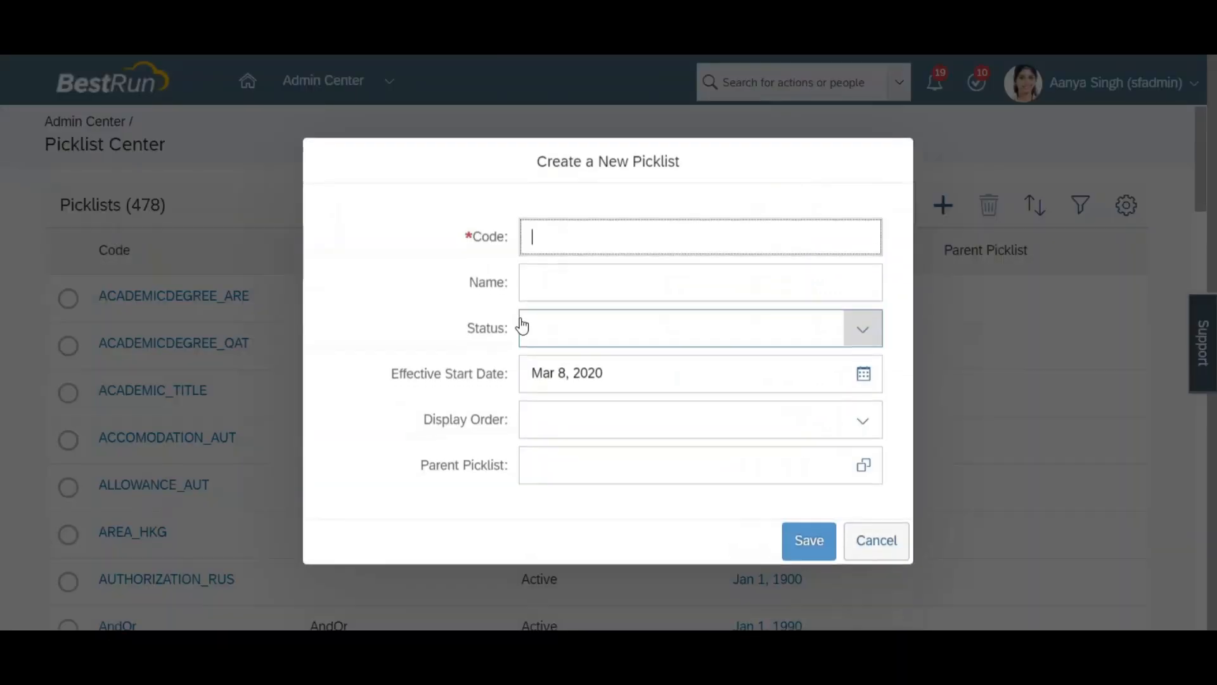
text(Ty)
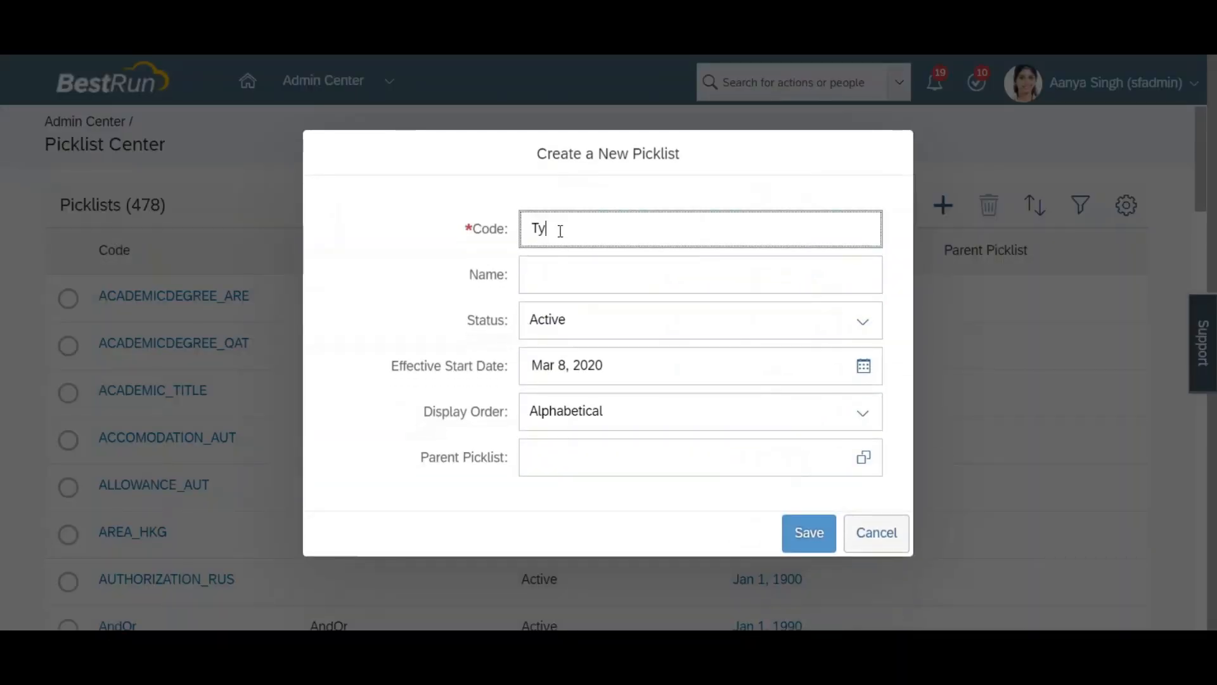
text(peOfViolation)
key(ctrl+a)
key(ctrl+c)
key(Tab)
key(ctrl+v)
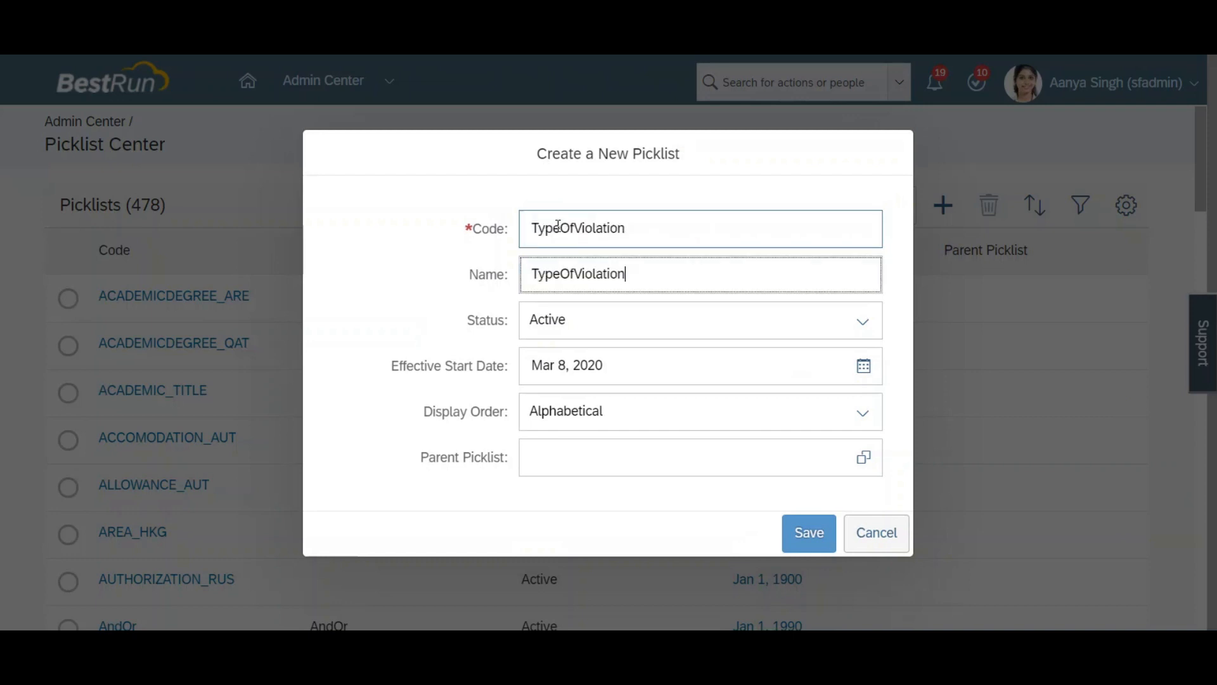
click(819, 543)
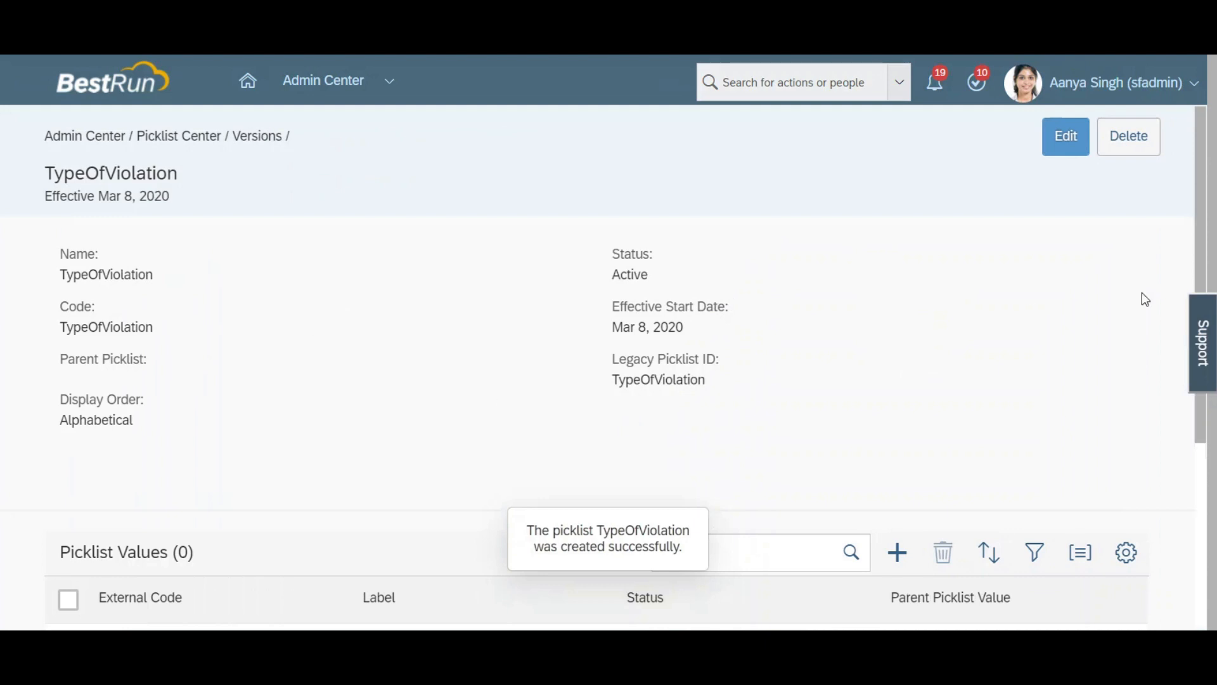
Step: Set the TypeOfViolation picklist's effective start date to Jan 1, 1900 and save it
scroll(1205, 244, down, 1)
scroll(1205, 243, down, 2)
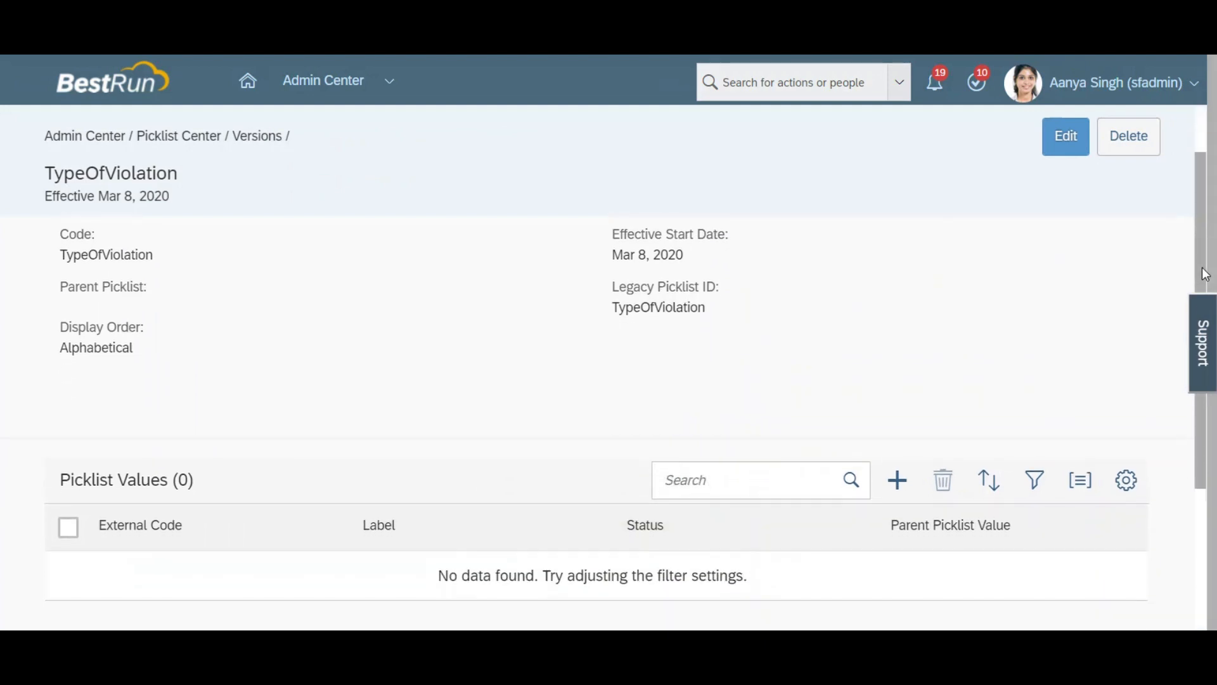
scroll(1207, 236, up, 3)
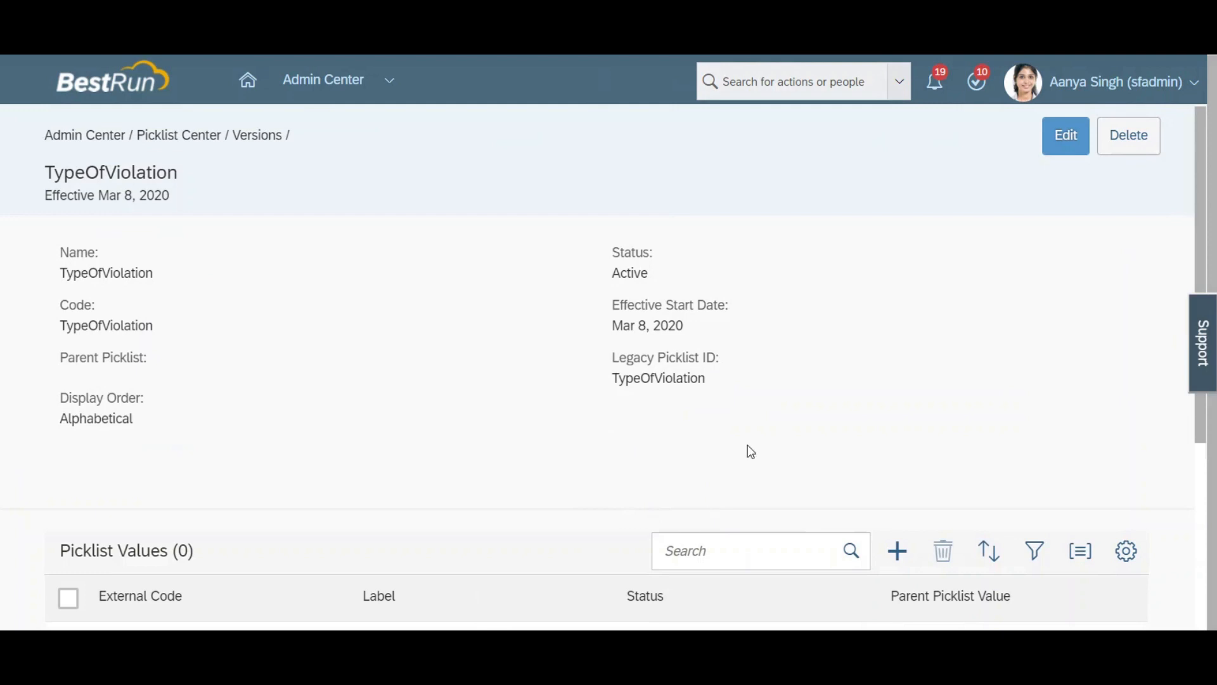
click(1071, 139)
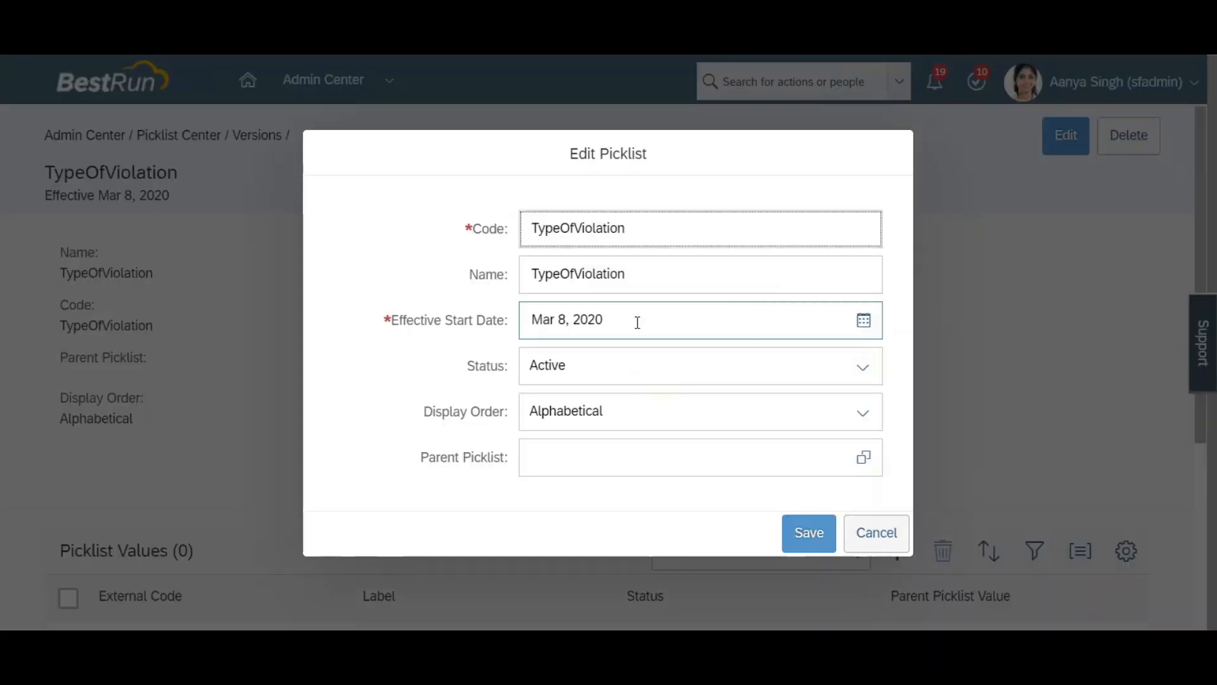
click(556, 320)
key(BackSpace)
key(BackSpace)
key(BackSpace)
text(Jan)
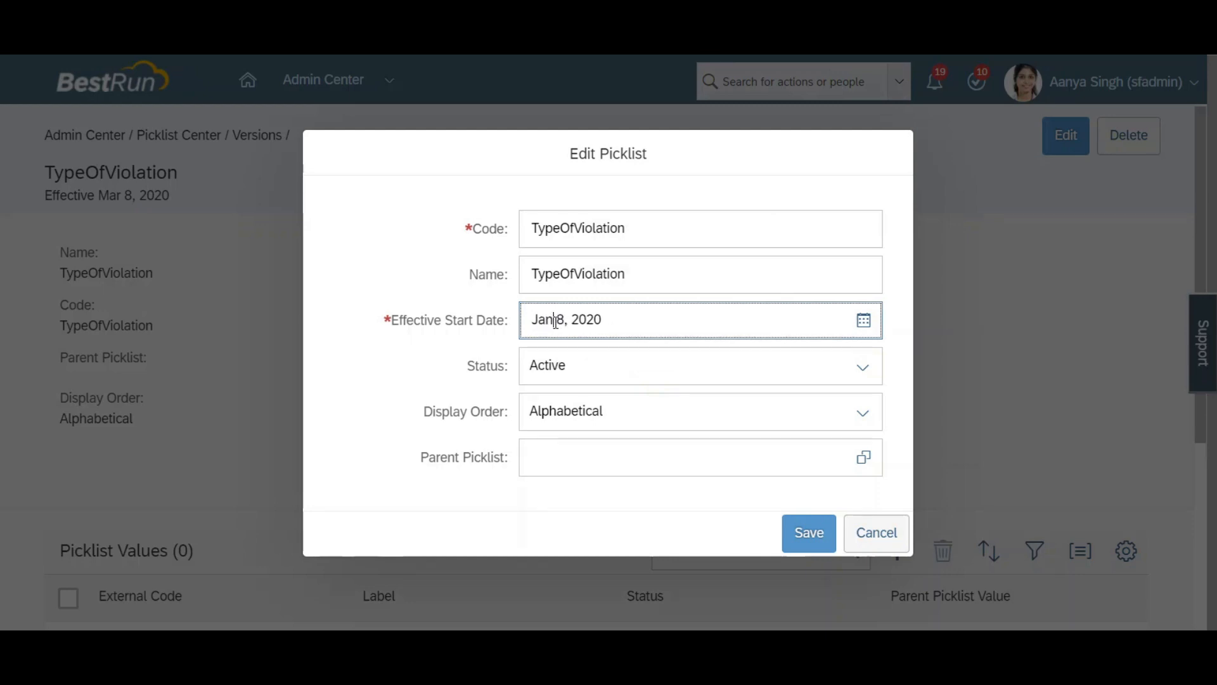
key(BackSpace)
text(1)
key(Right)
key(Right)
key(Right)
key(BackSpace)
key(BackSpace)
key(BackSpace)
key(BackSpace)
text(1900)
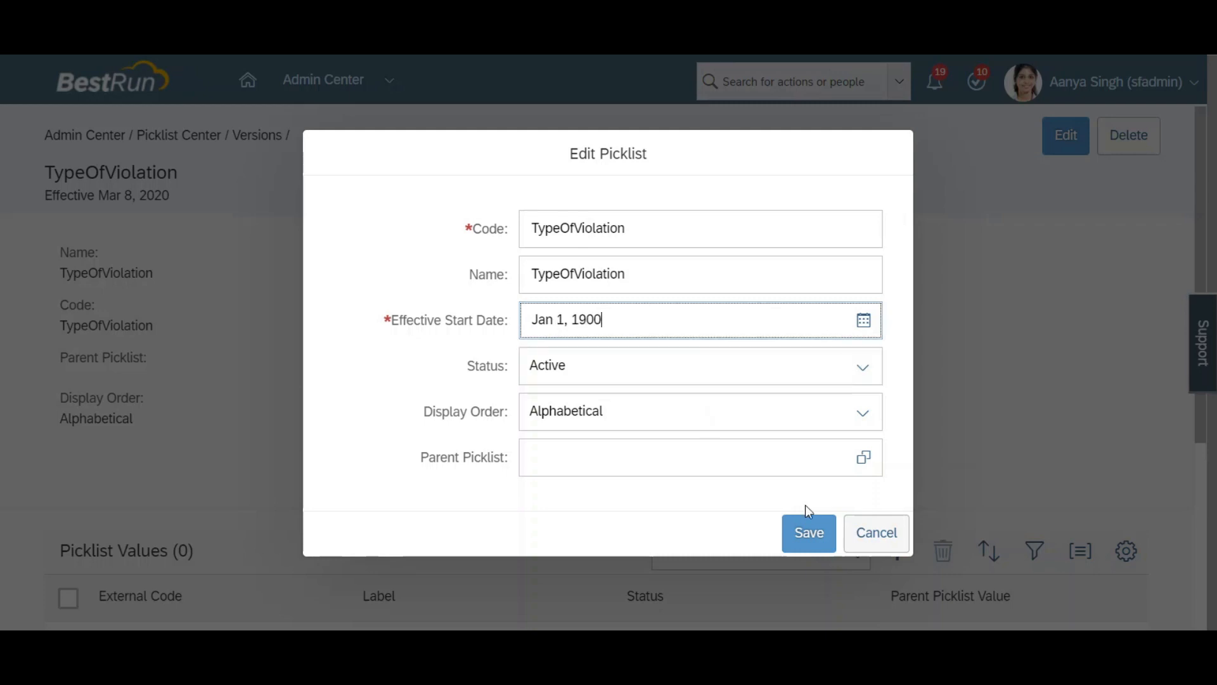
click(804, 532)
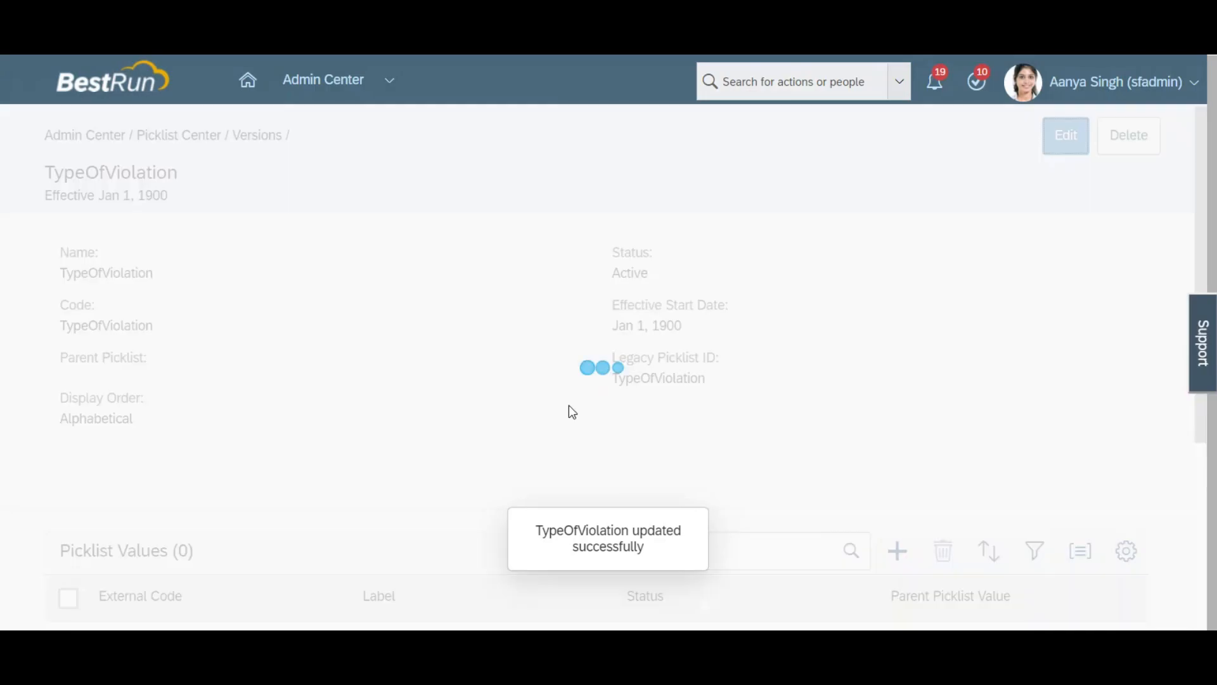
Step: Add a picklist value with external code L and label "Late Coming"
scroll(1198, 250, down, 3)
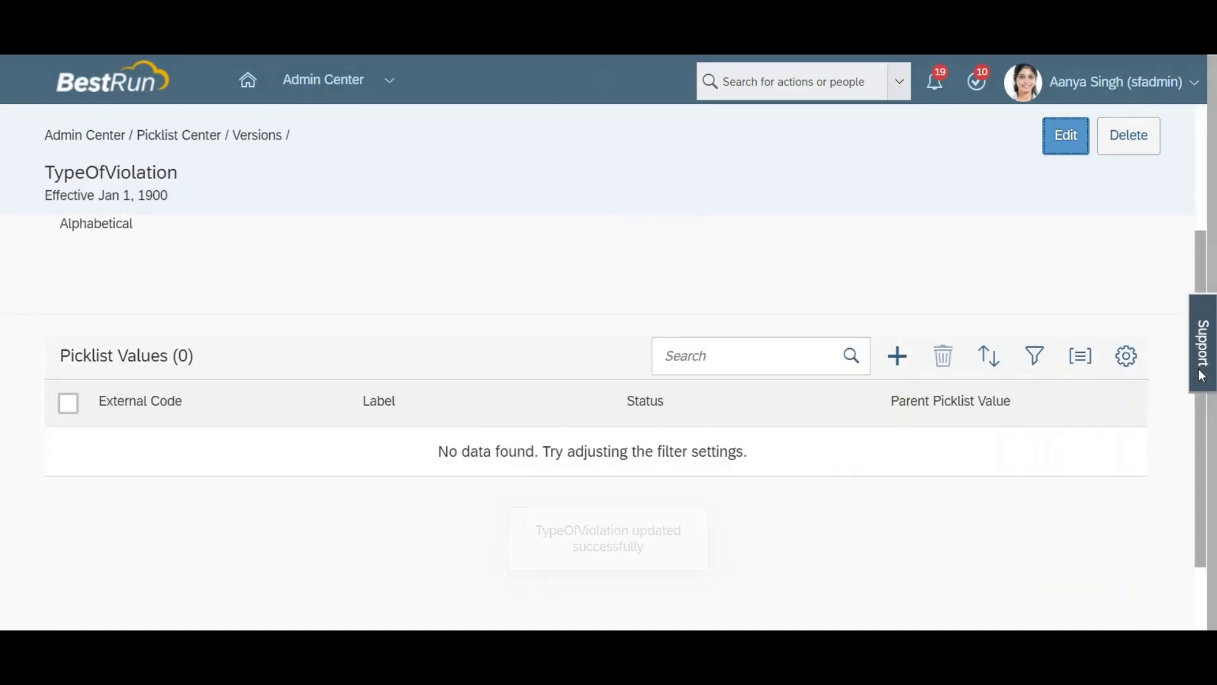
click(895, 357)
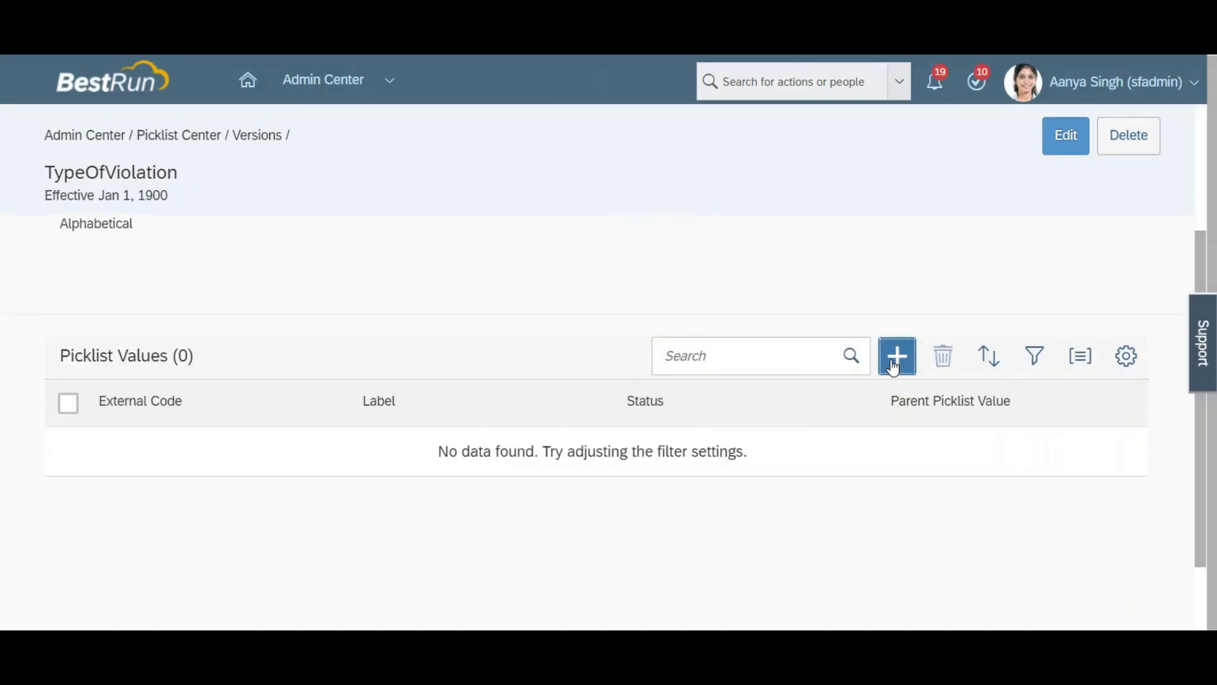
click(524, 228)
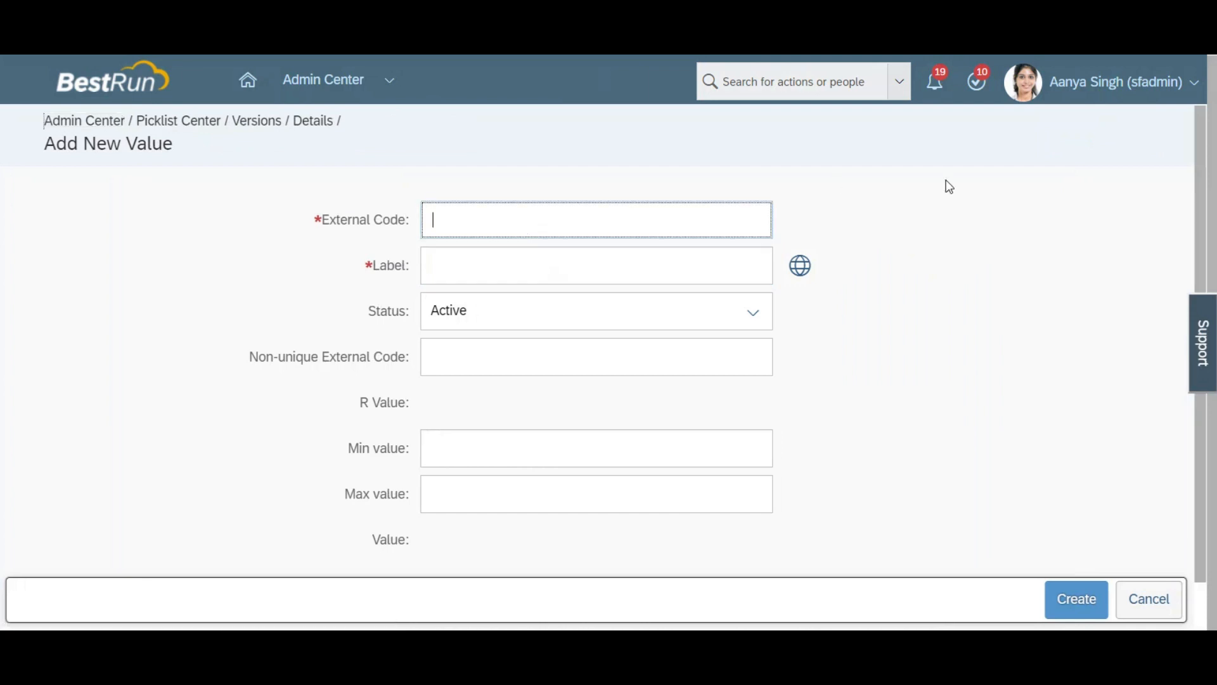
text(L)
key(Tab)
text(Late )
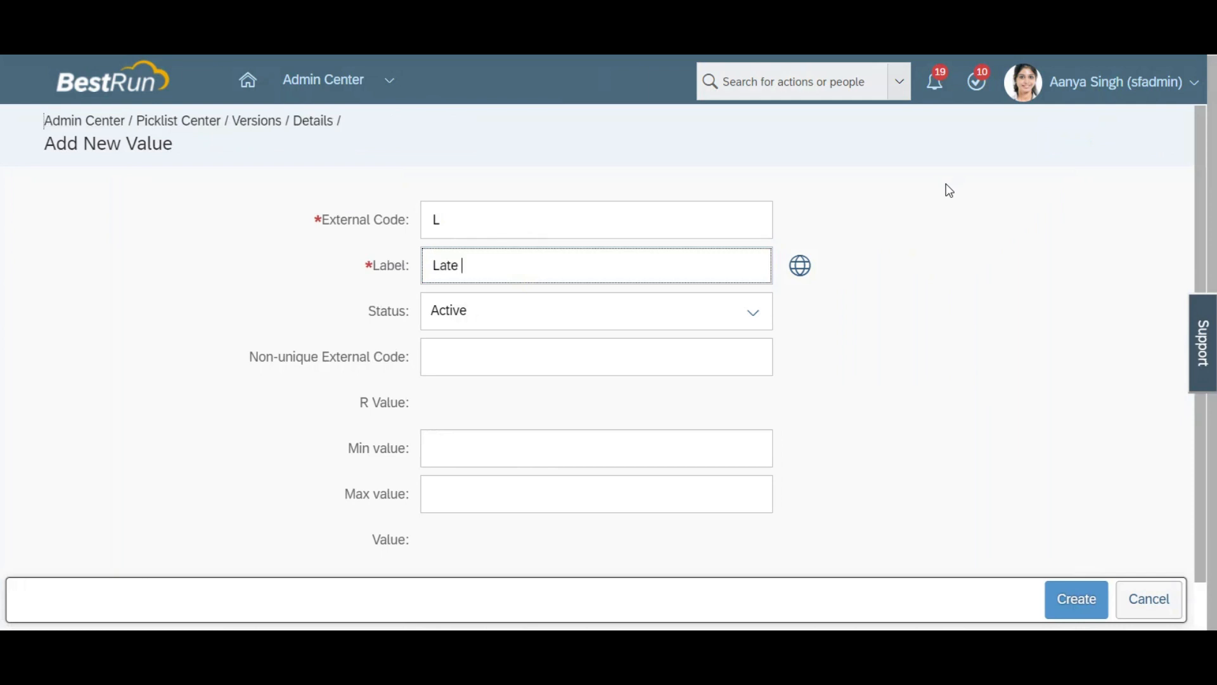
text(Coming)
key(ctrl+a)
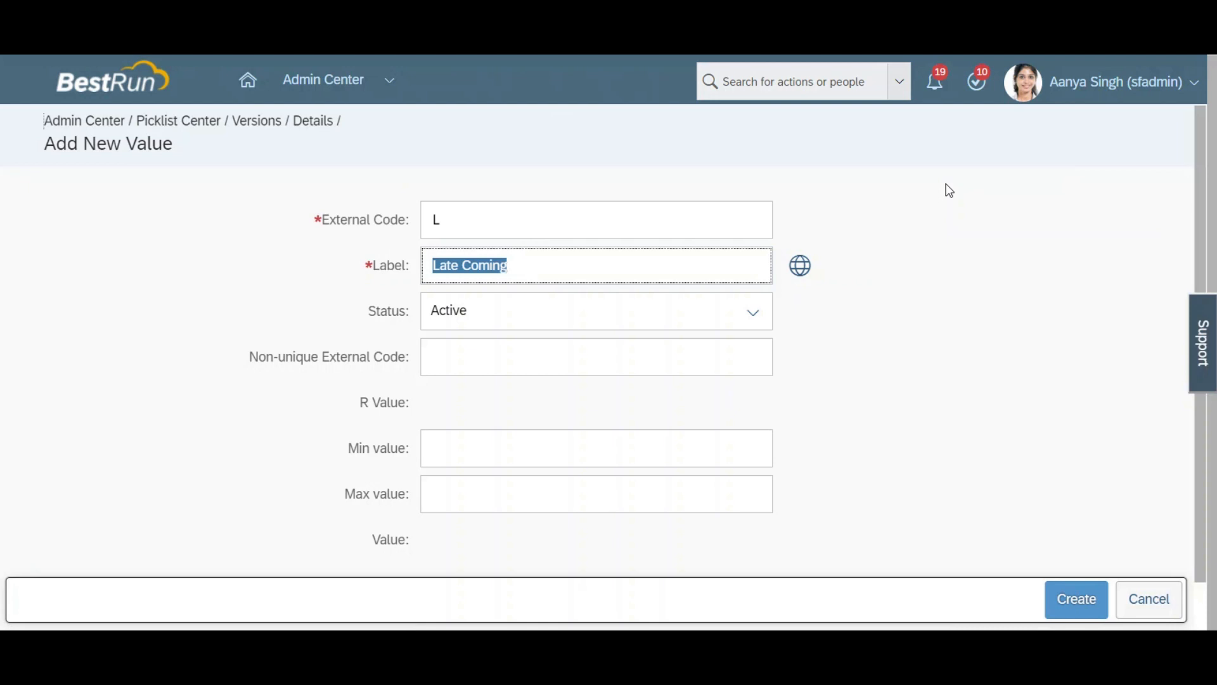
click(1073, 601)
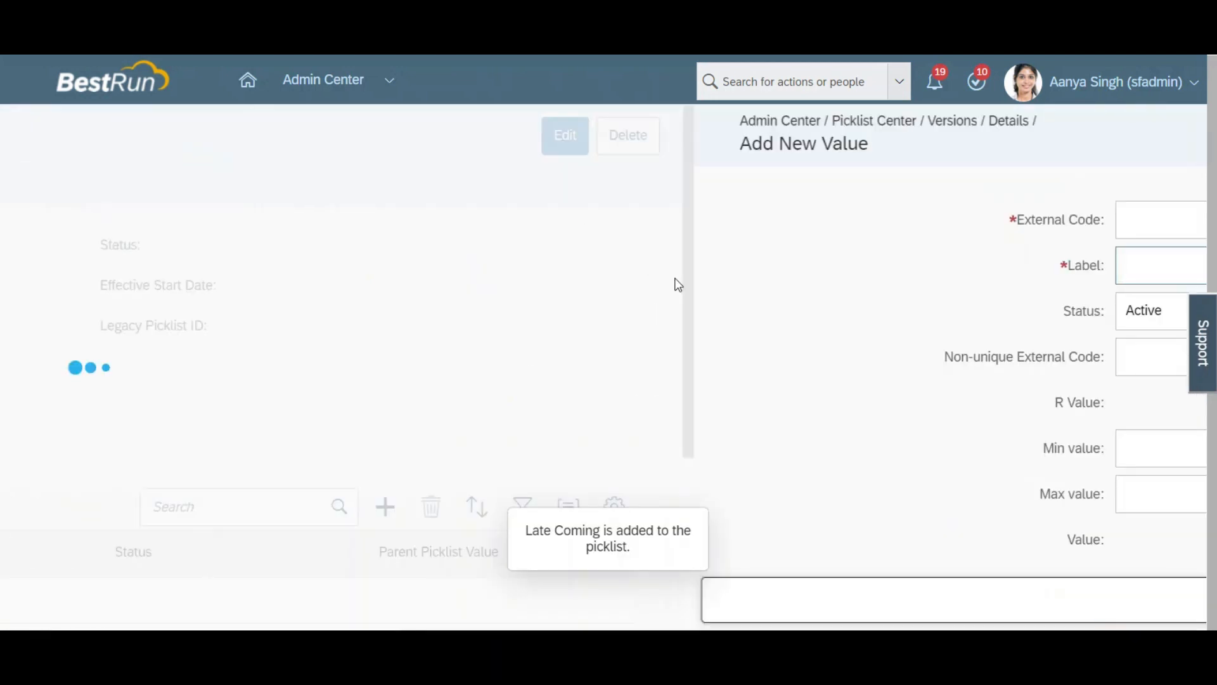
Step: Add a picklist value with external code M and label "Misbehavior", using the suggested American spelling
click(895, 359)
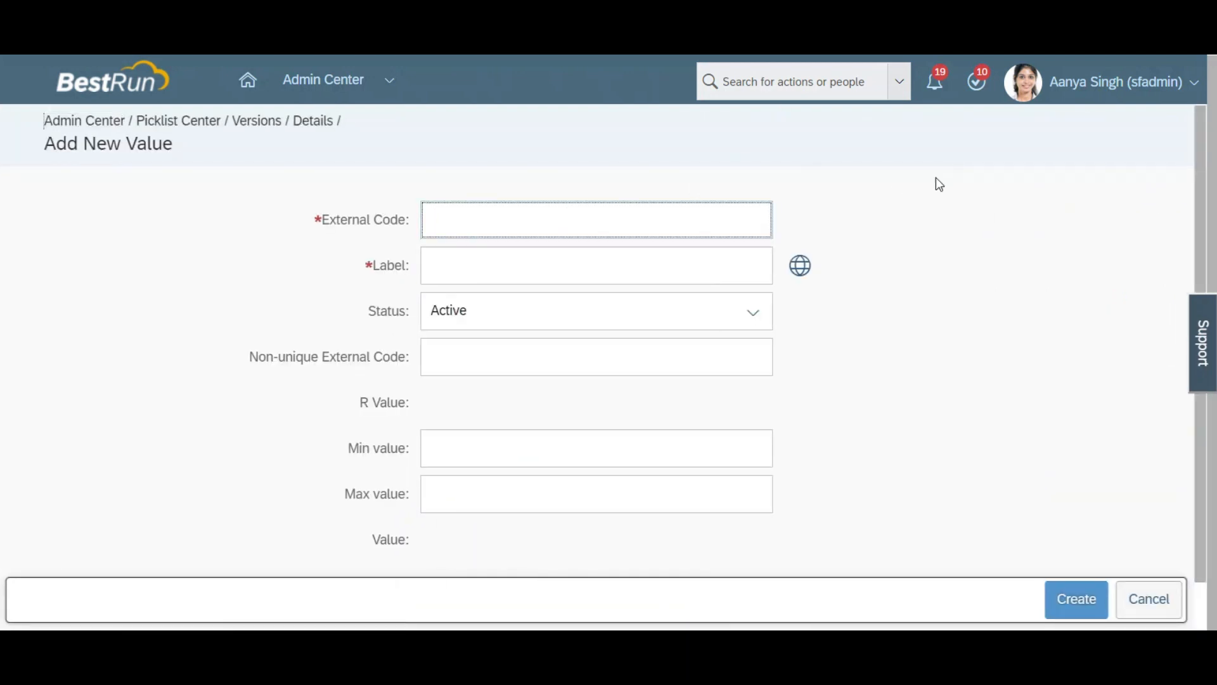
text(M)
key(Tab)
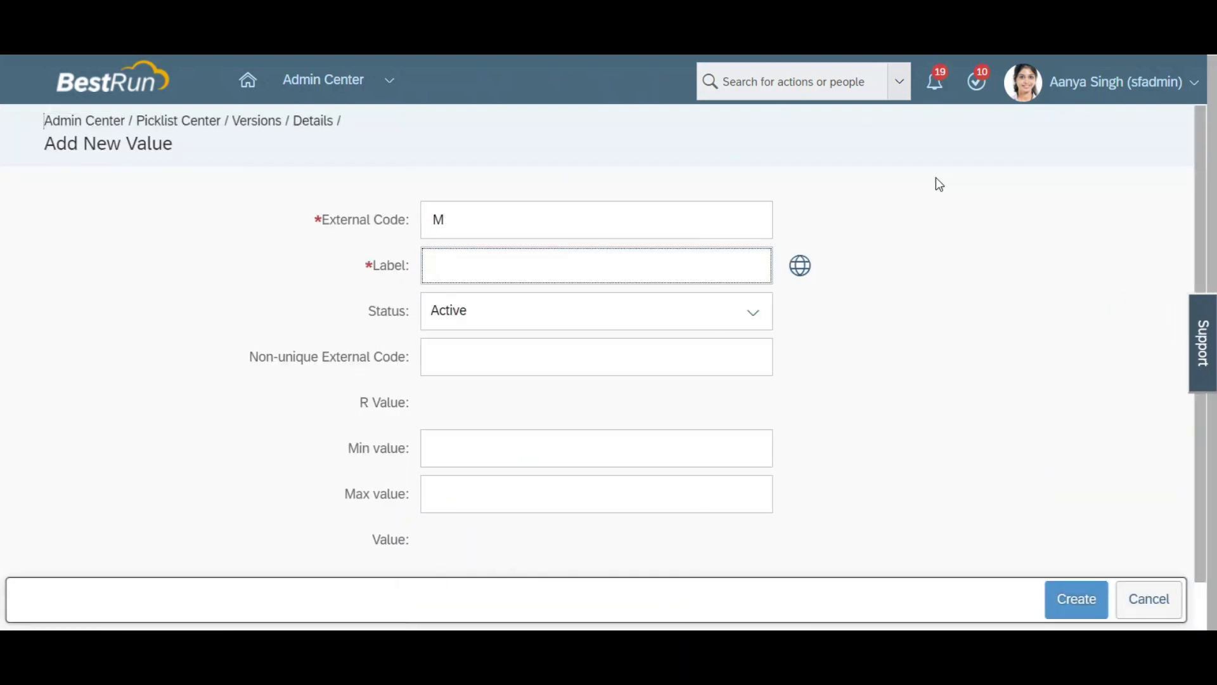
text(Misbehaviour)
right_click(483, 266)
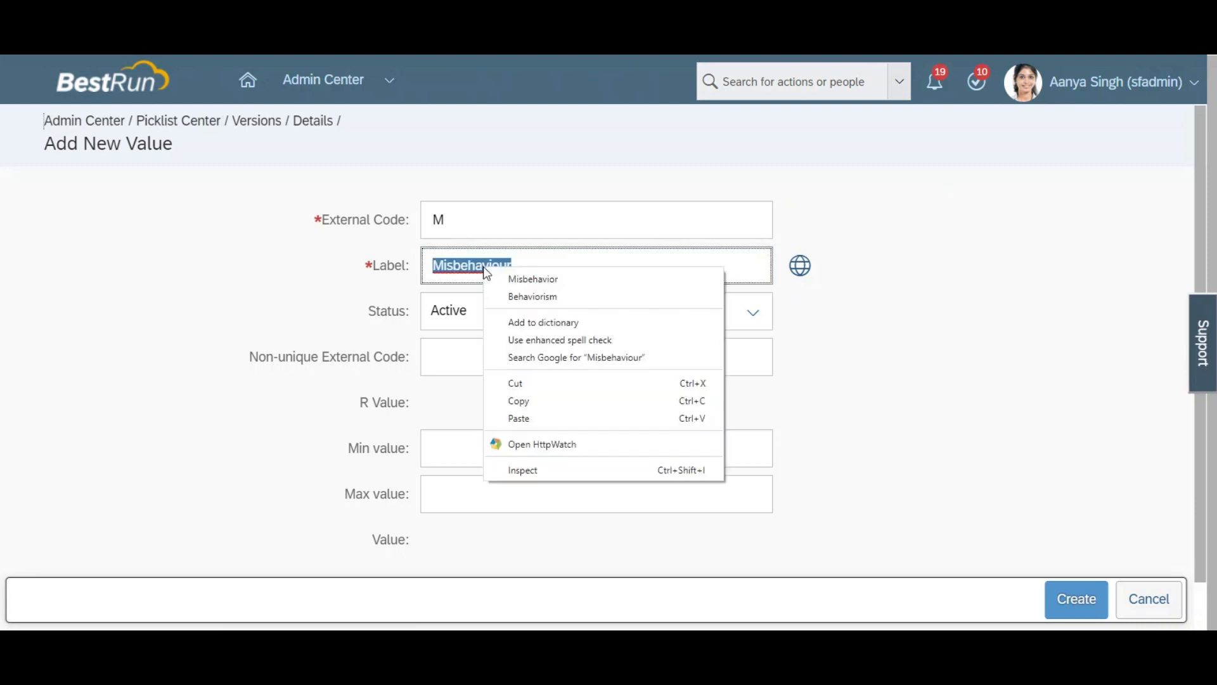
click(500, 274)
key(ctrl+a)
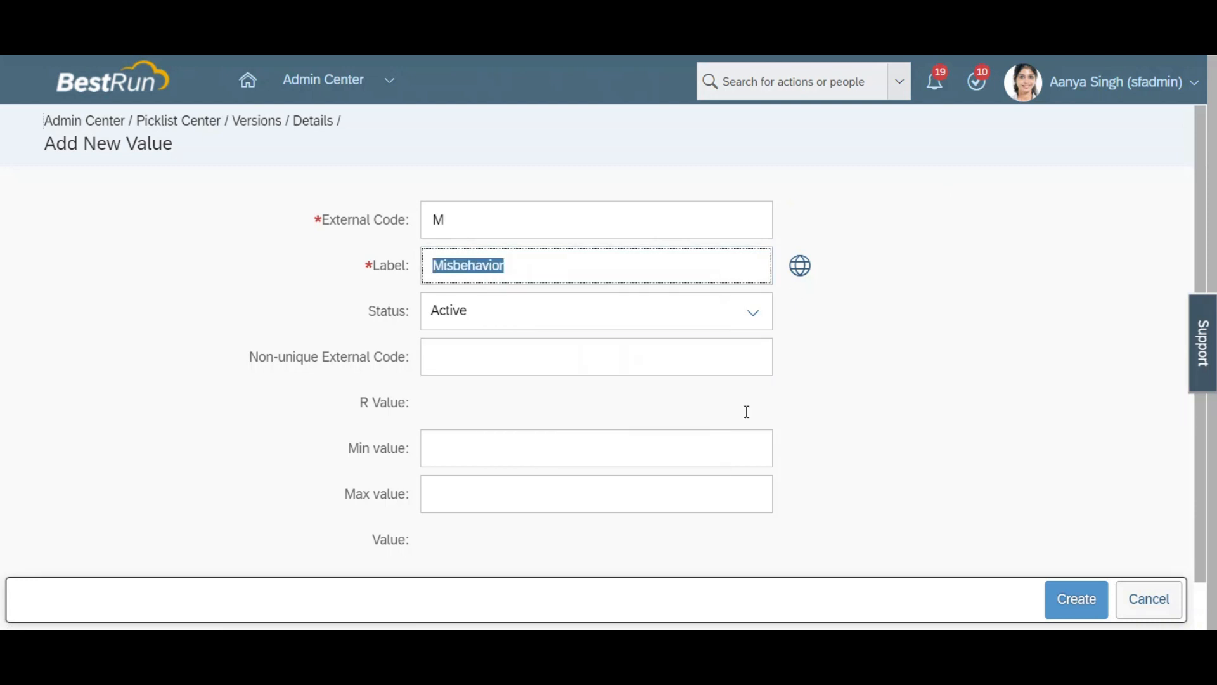
click(1064, 599)
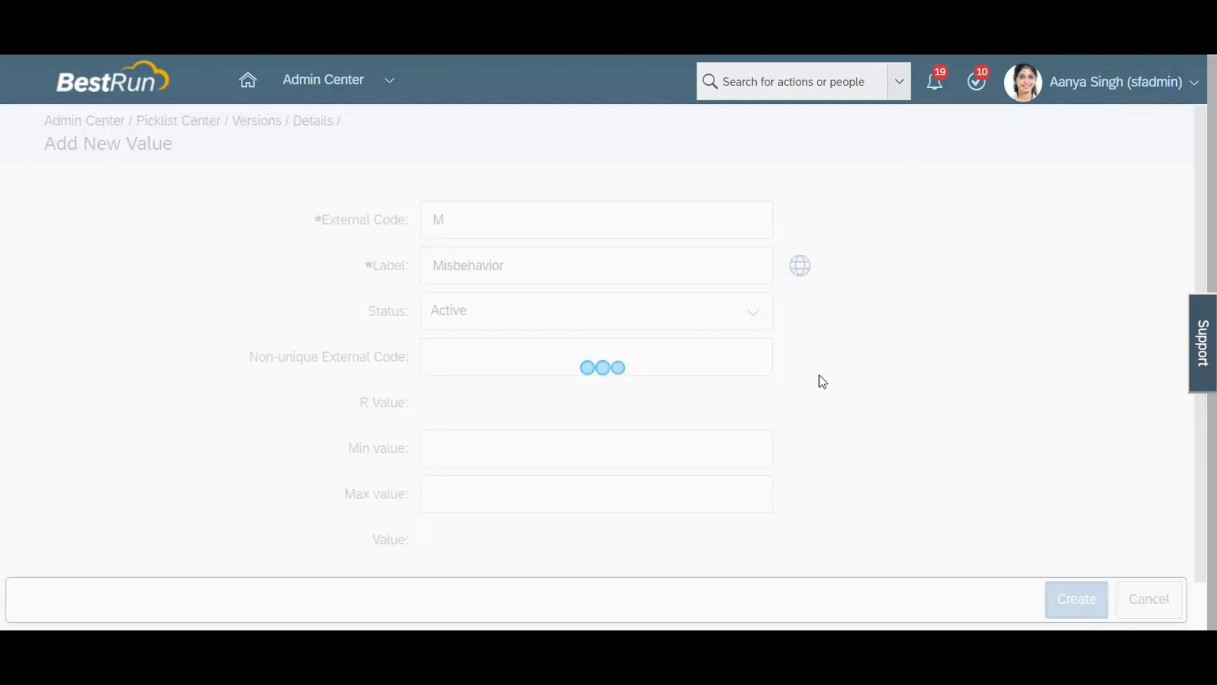
Step: Add a picklist value with external code U and label "Improper Uniform"
click(905, 360)
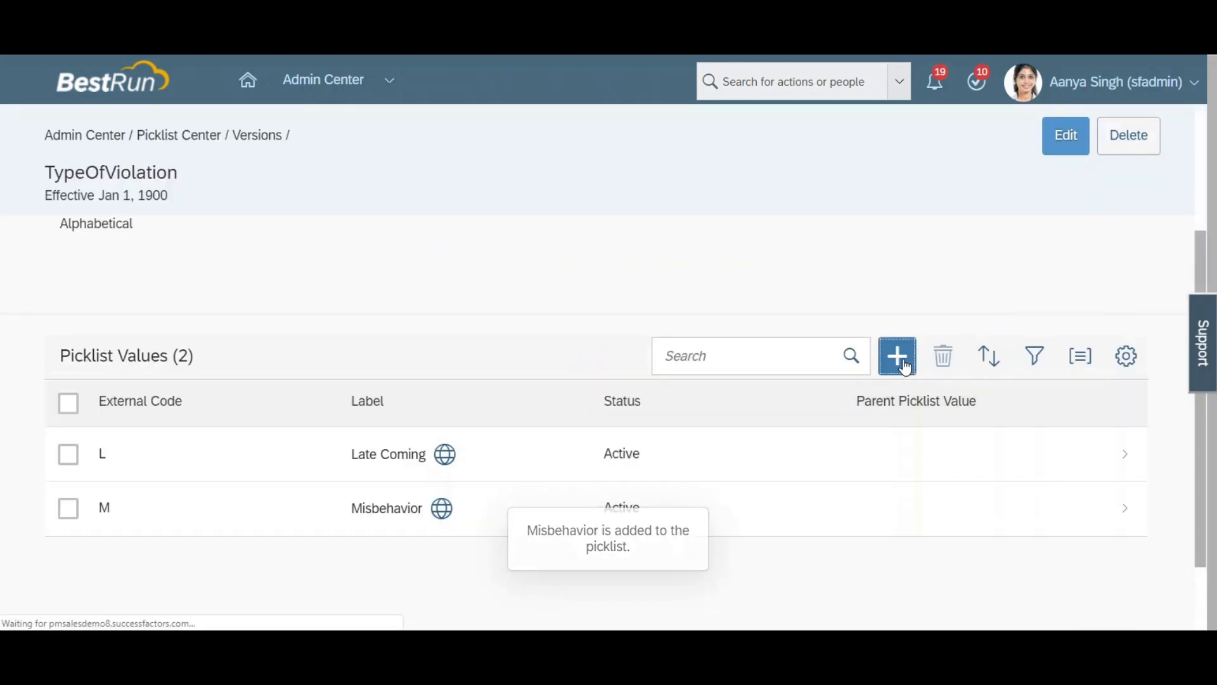
click(465, 214)
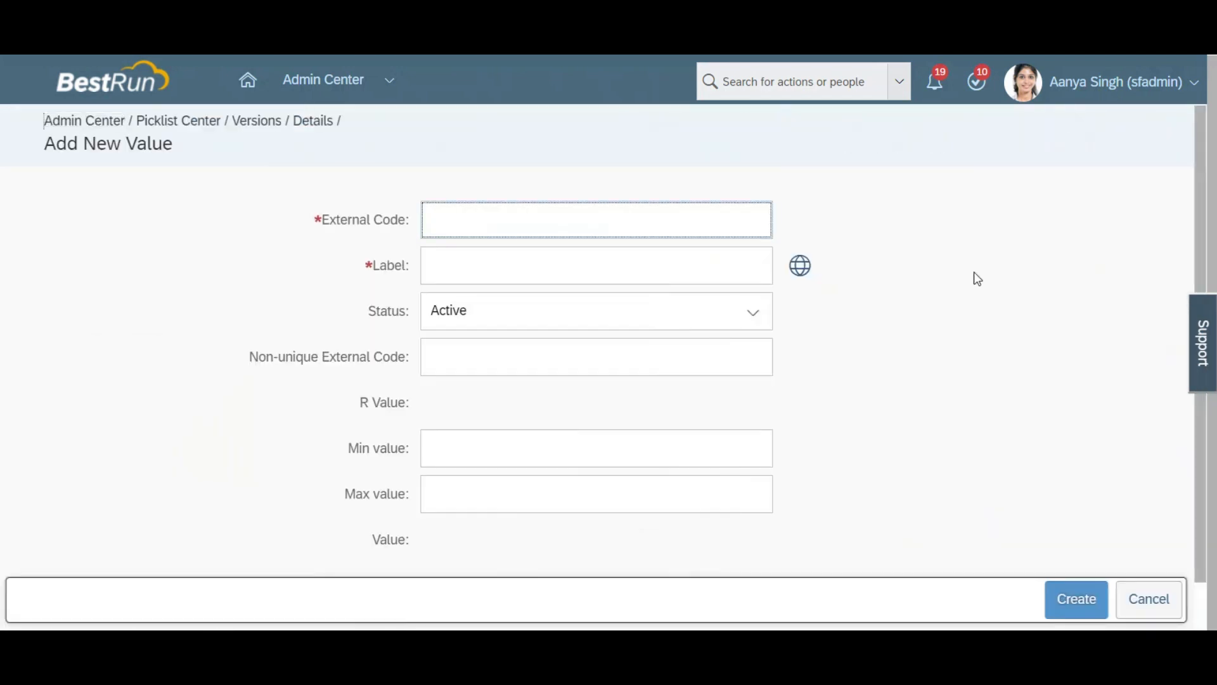
text(U)
key(Tab)
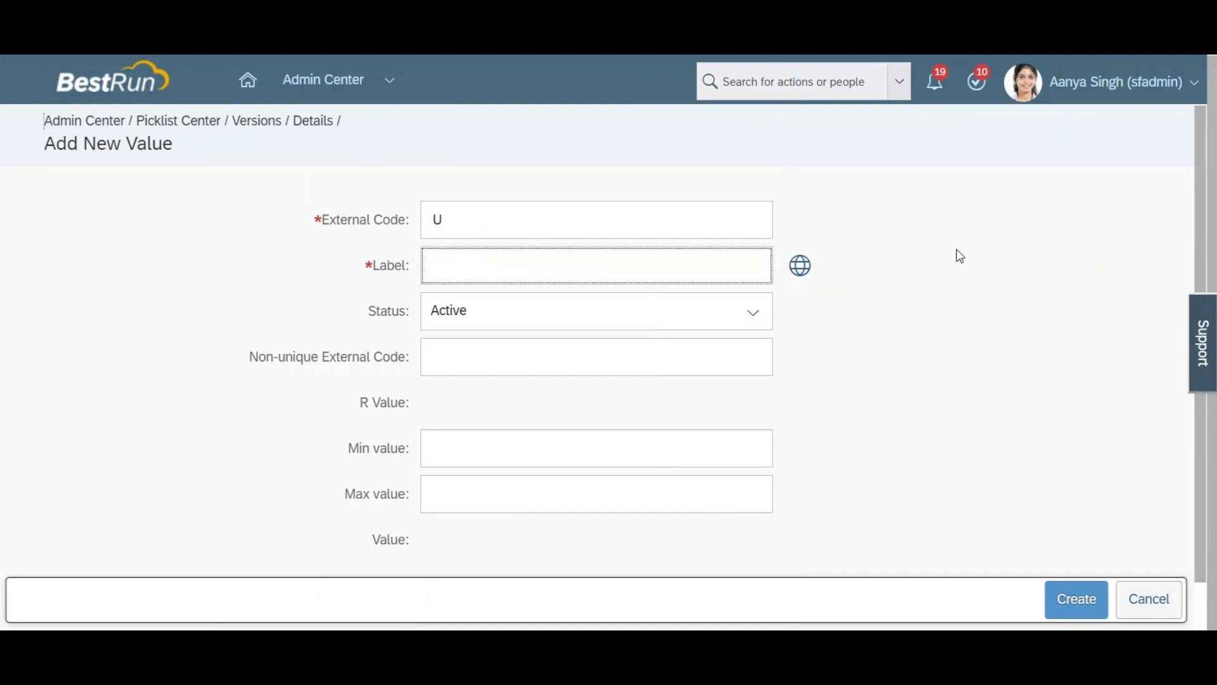
key(BackSpace)
text(W)
key(BackSpace)
text(Improper Uniform)
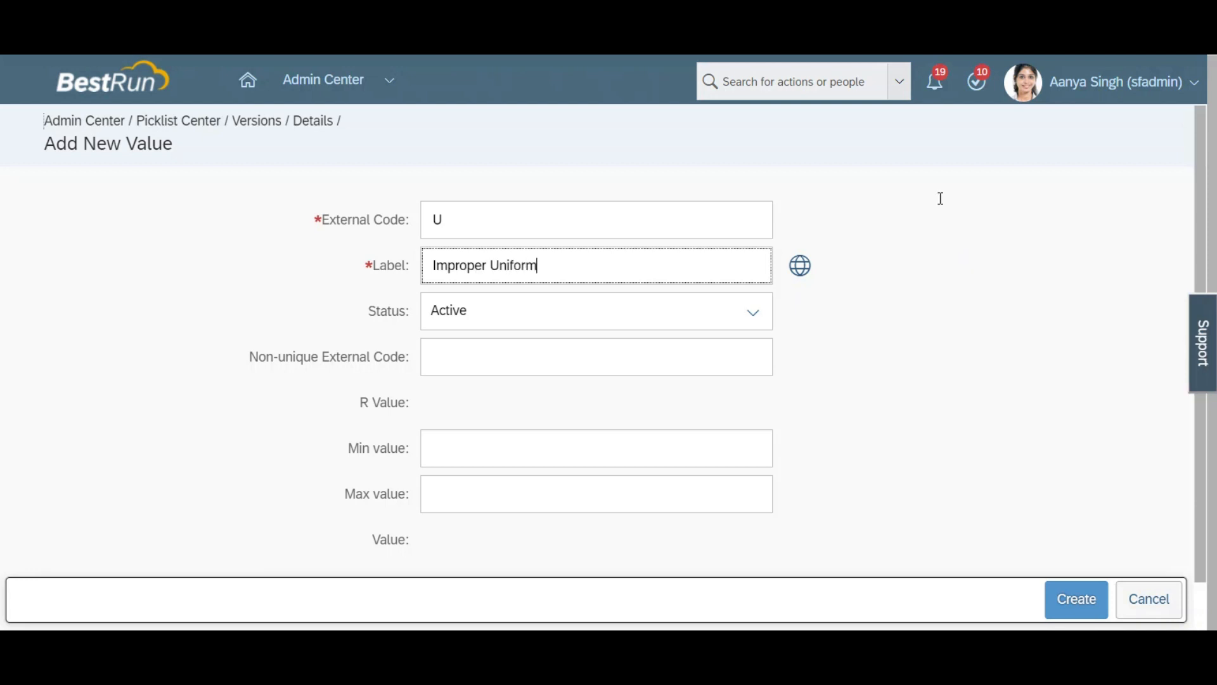
key(ctrl+a)
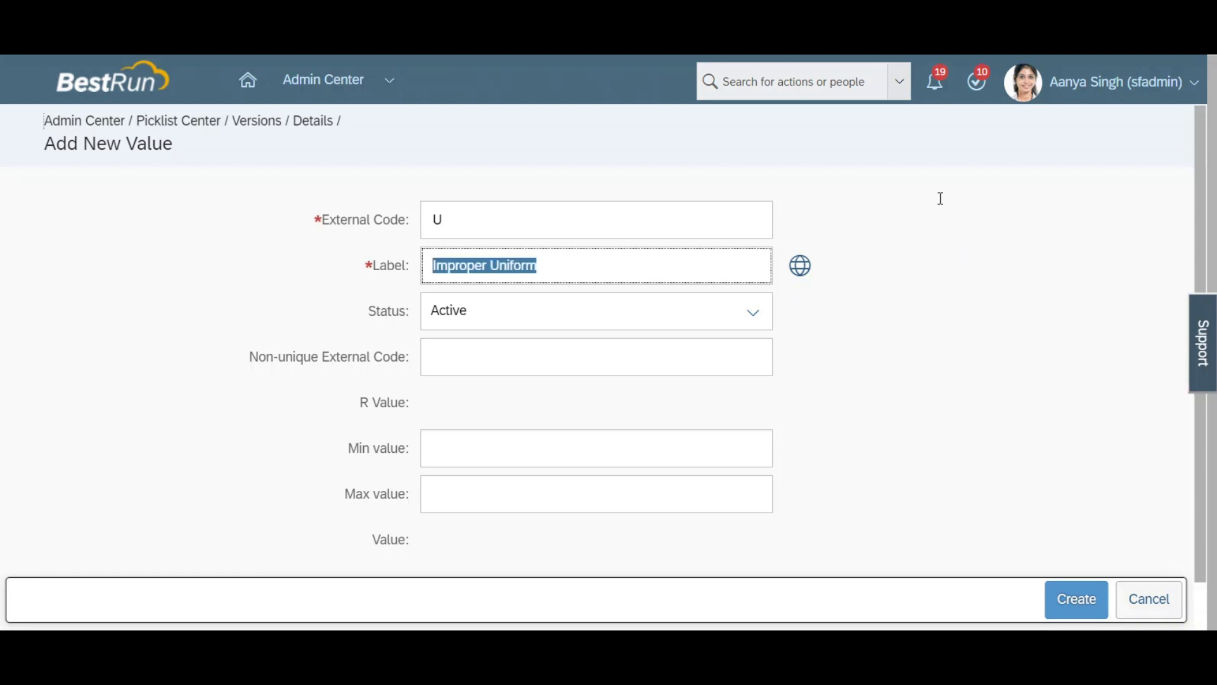
click(1069, 606)
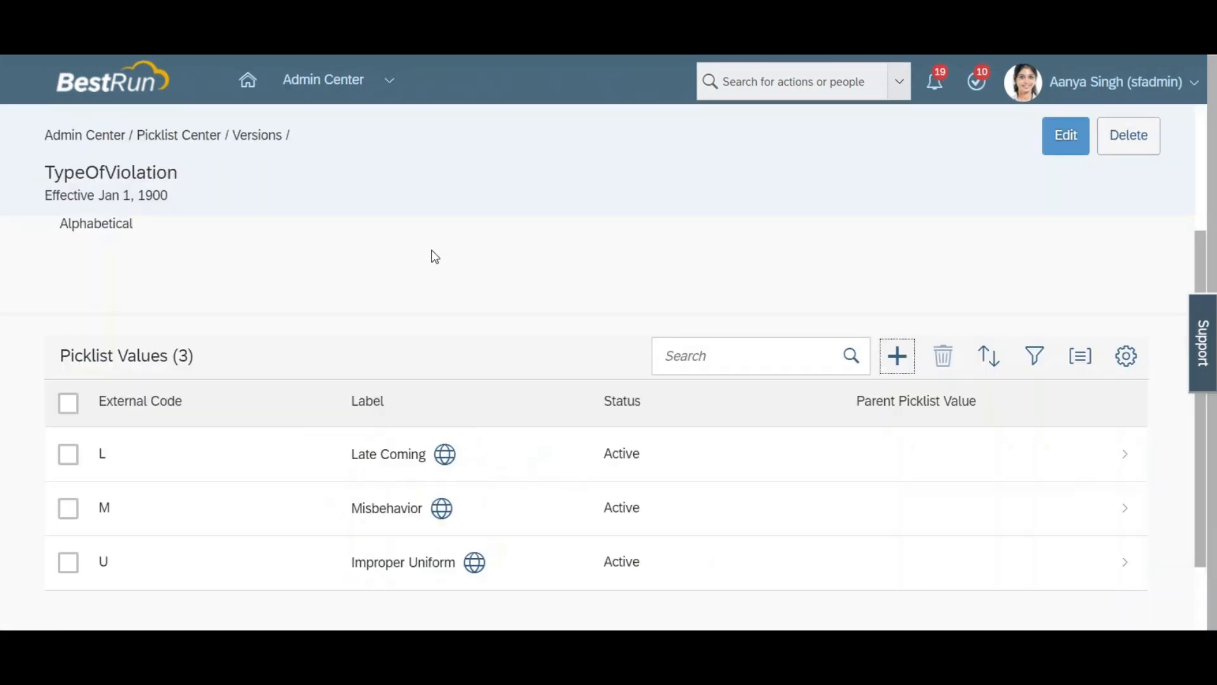
Step: Copy the picklist name TypeOfViolation and open the Disciplinary Warning object definition for correction
drag(179, 174, 52, 178)
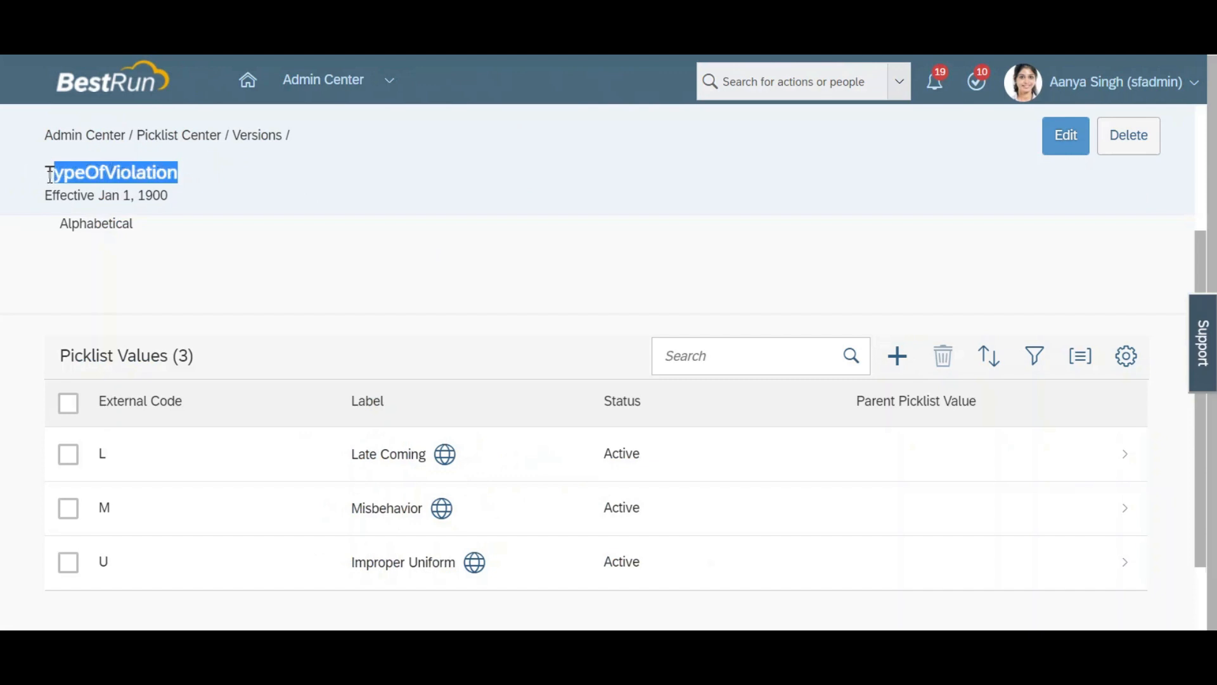
drag(50, 176, 49, 176)
key(ctrl+c)
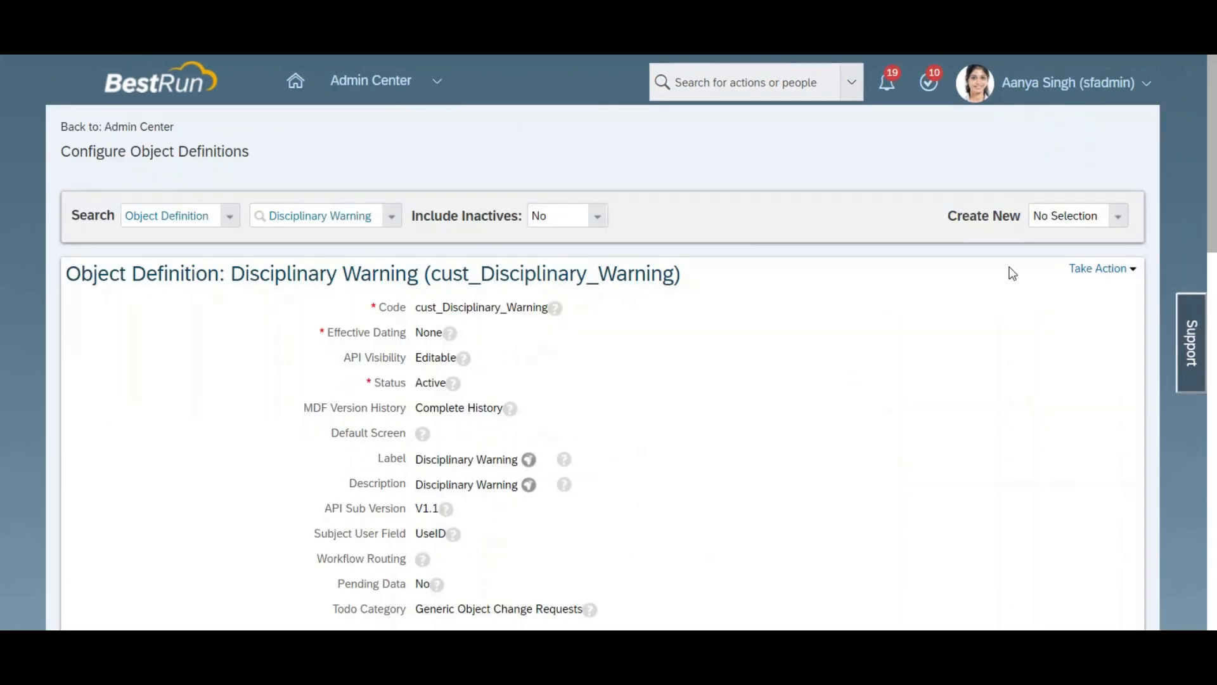
click(1103, 268)
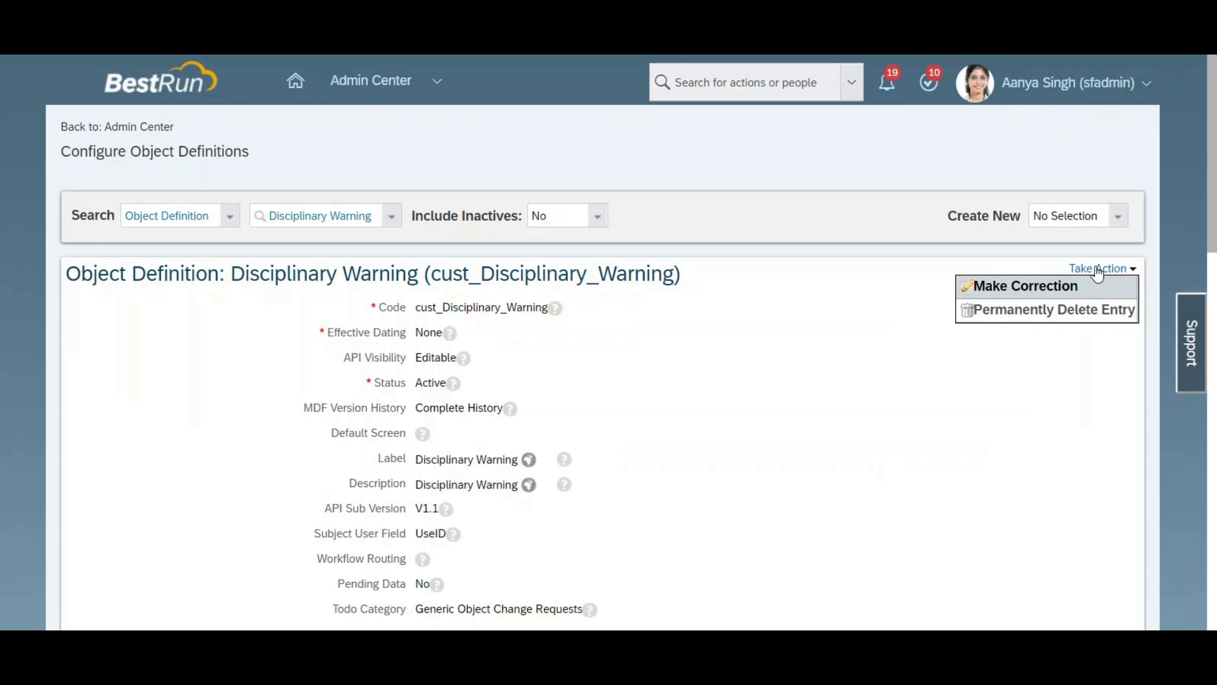
click(1097, 287)
Step: Set the cust_TypeOfViolation field's data type to Picklist with TypeOfViolation as its valid values source, and save the object definition
drag(1211, 125, 1211, 258)
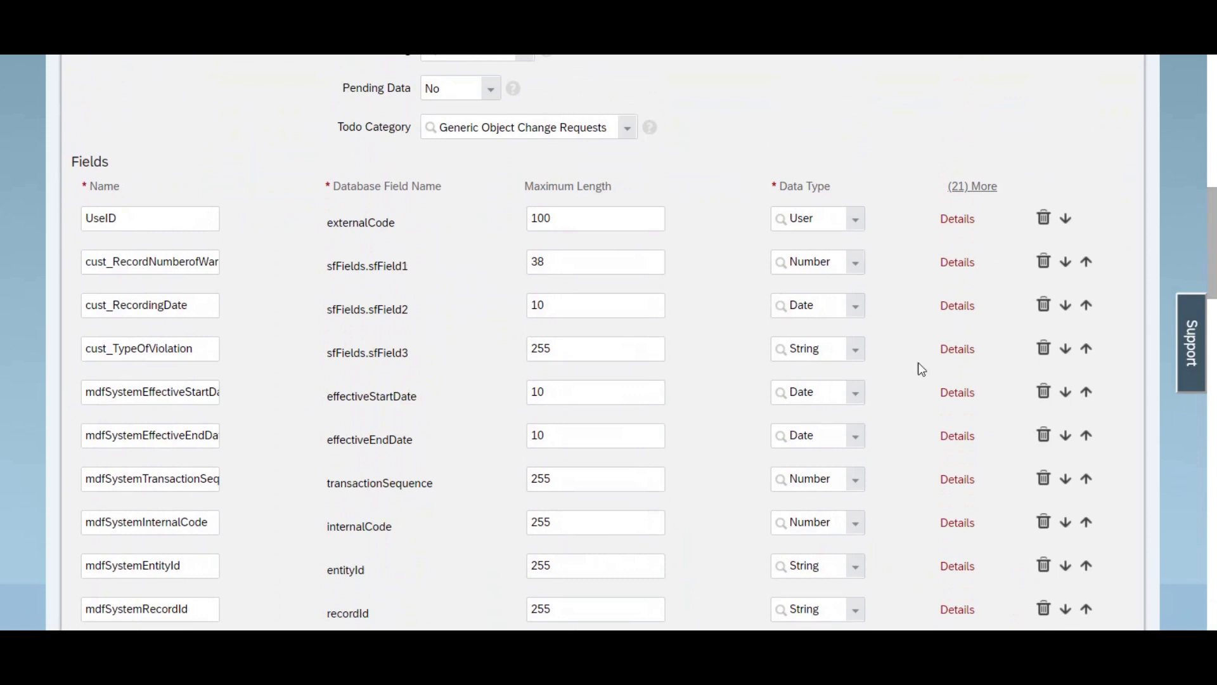
click(955, 349)
drag(994, 217, 1001, 246)
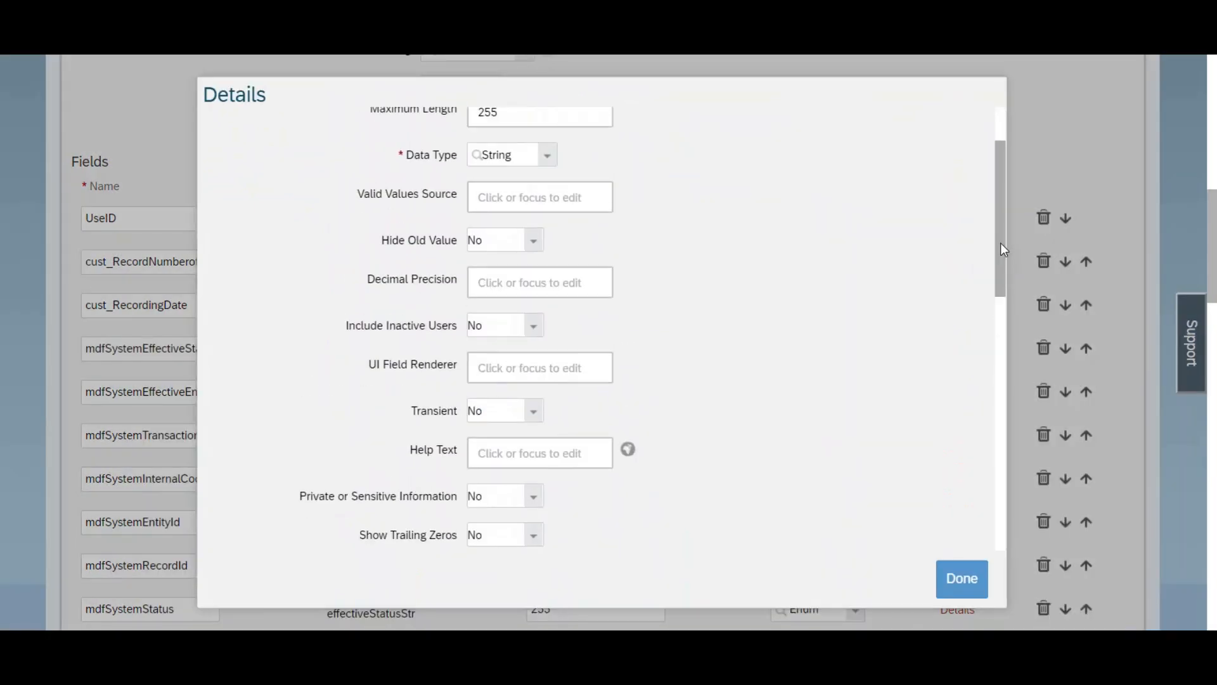
click(546, 158)
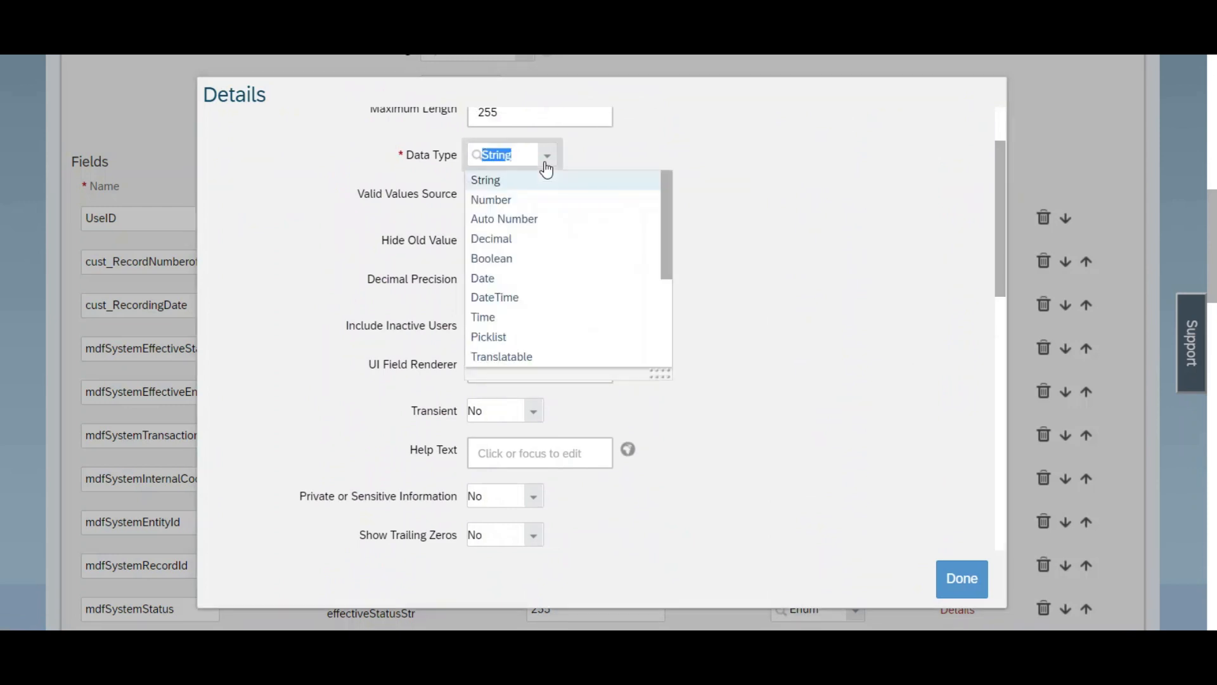
click(551, 339)
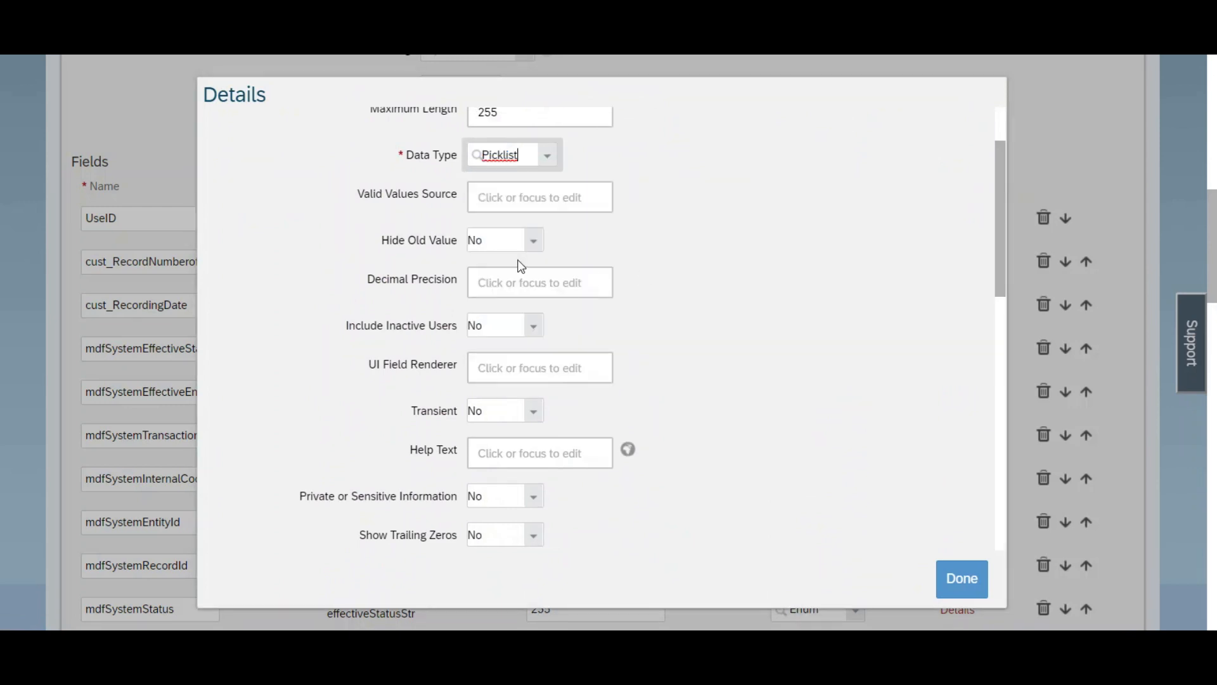
click(529, 202)
key(ctrl+v)
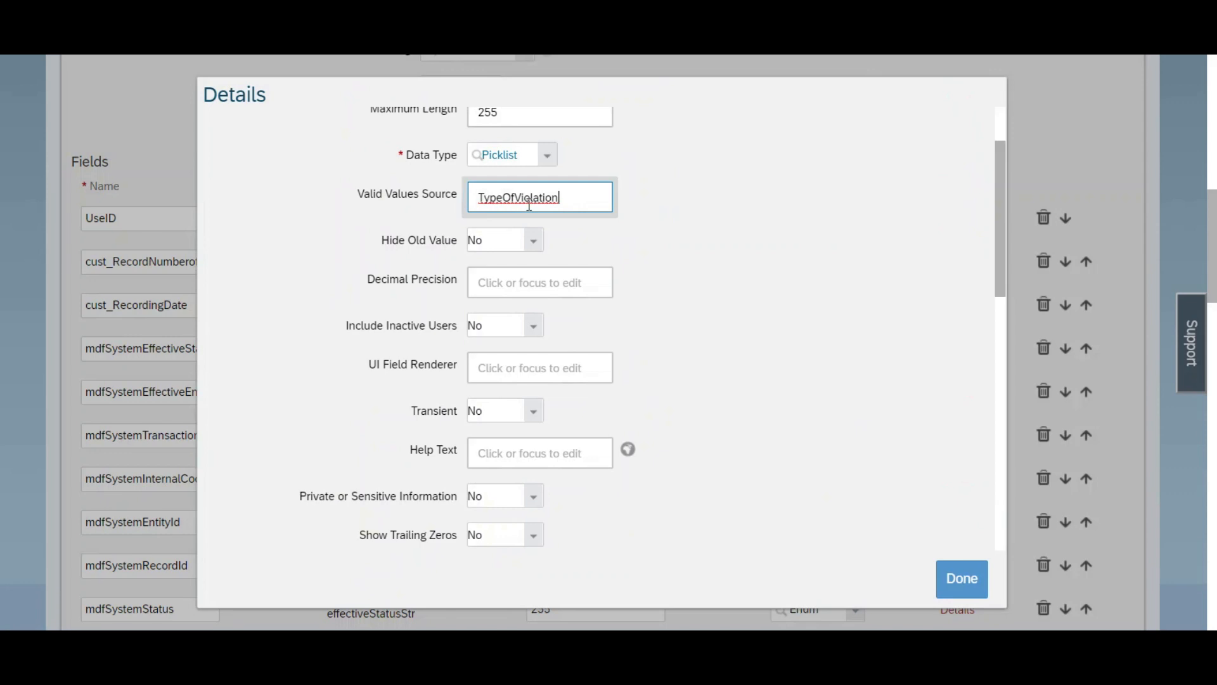
click(964, 580)
scroll(964, 579, down, 15)
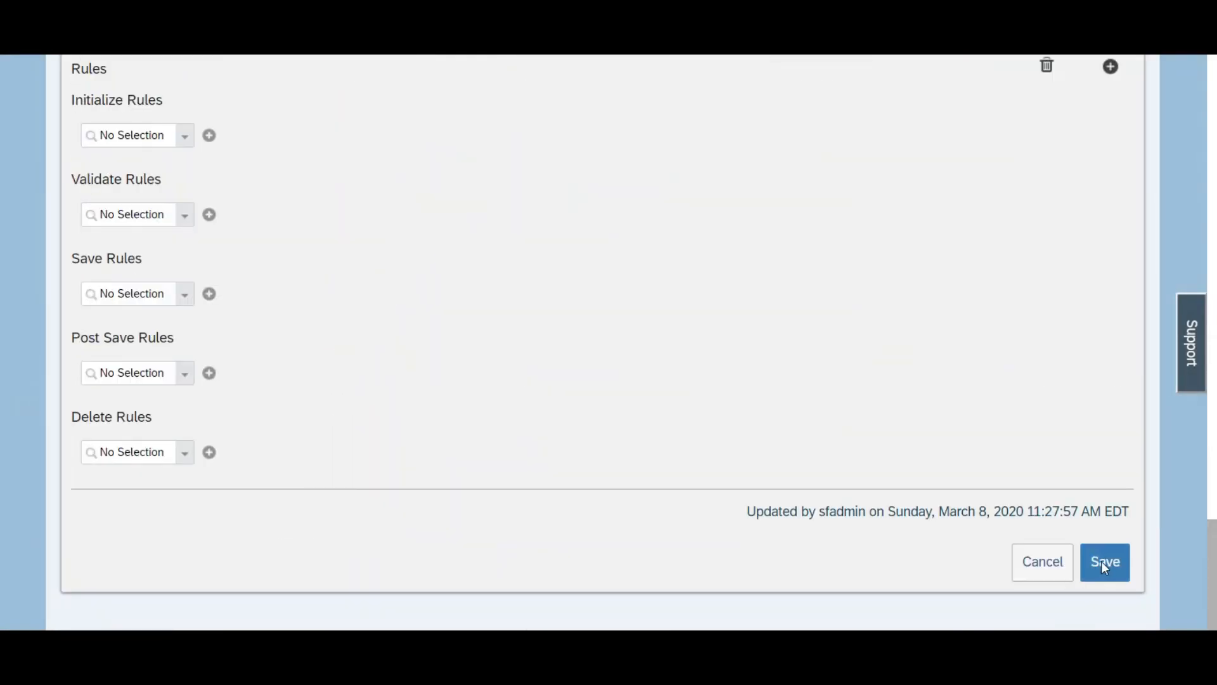
click(1105, 564)
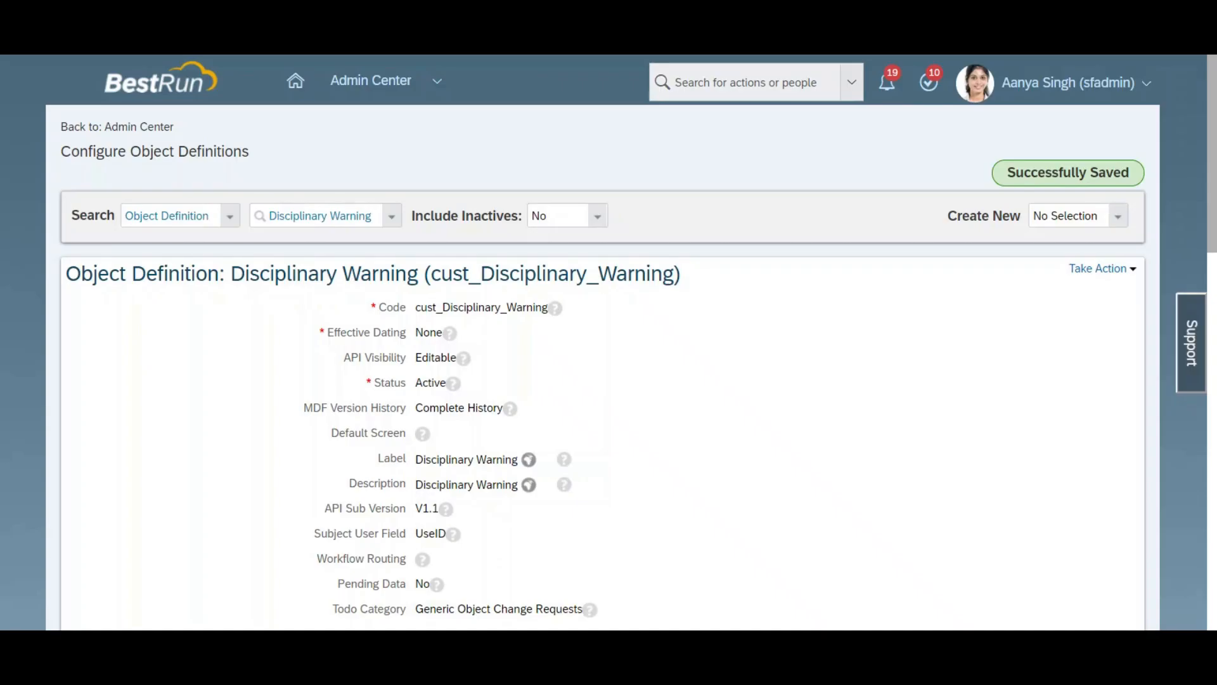
Step: Create a new object definition with the code RecordWarnings
click(1118, 216)
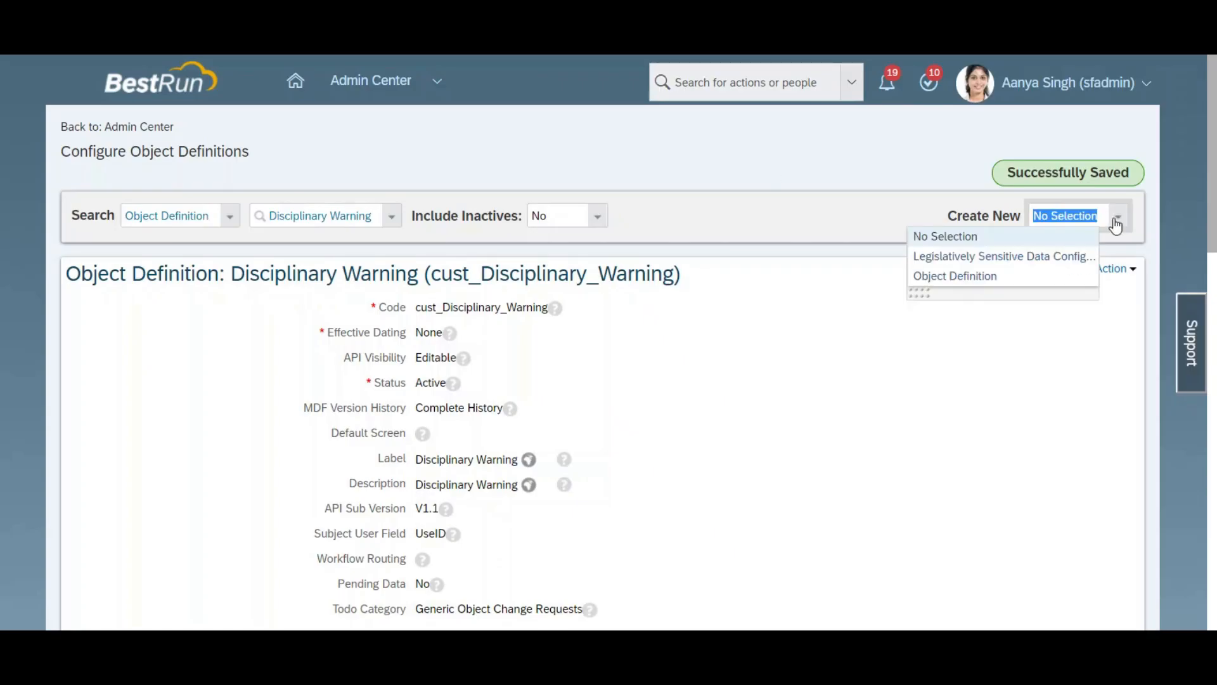
click(930, 275)
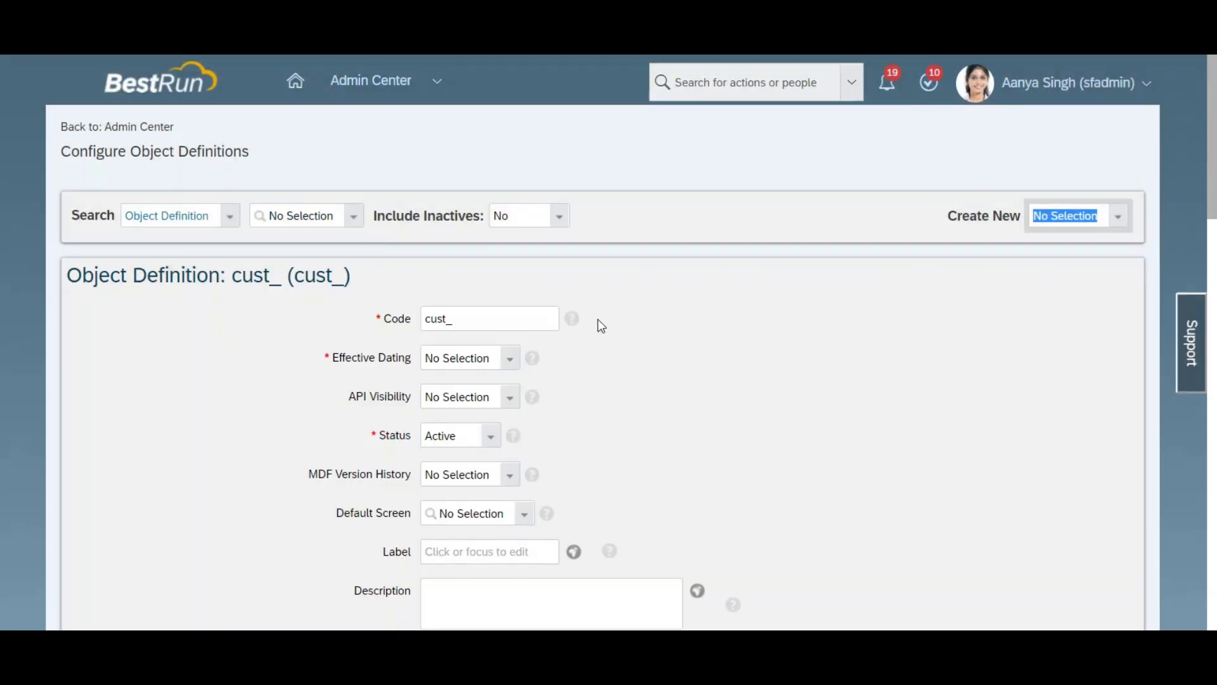
click(505, 323)
text(Record)
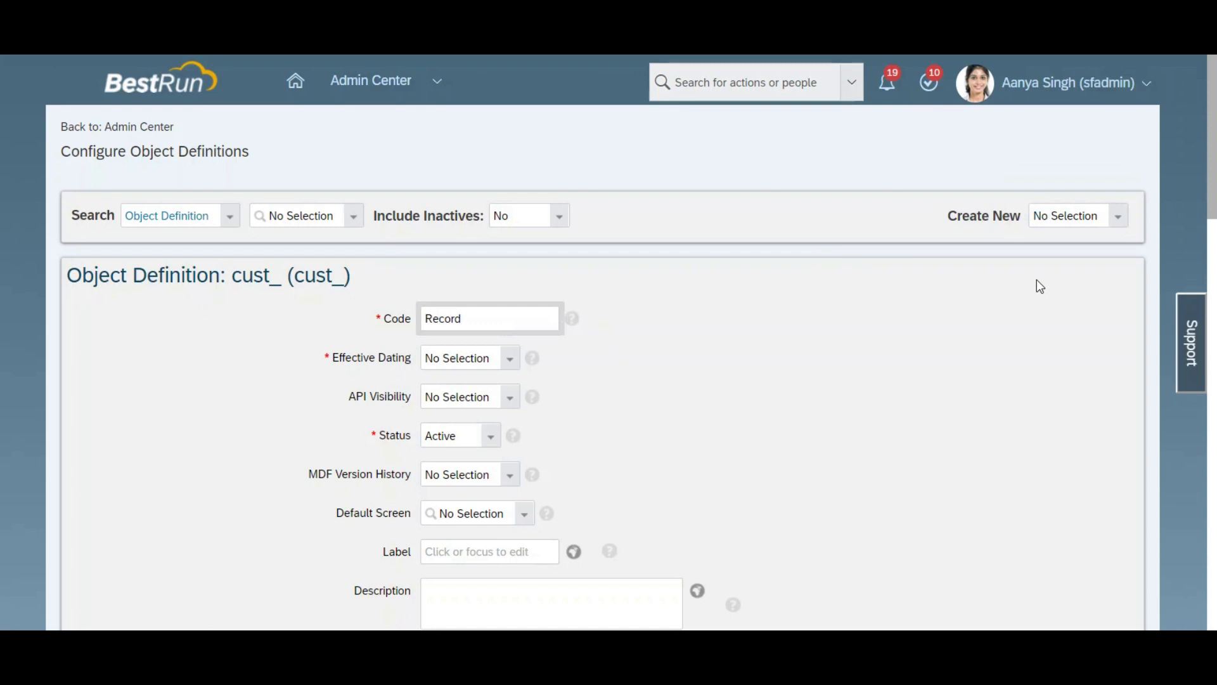
text(E)
key(BackSpace)
text(Warnings)
key(ctrl+a)
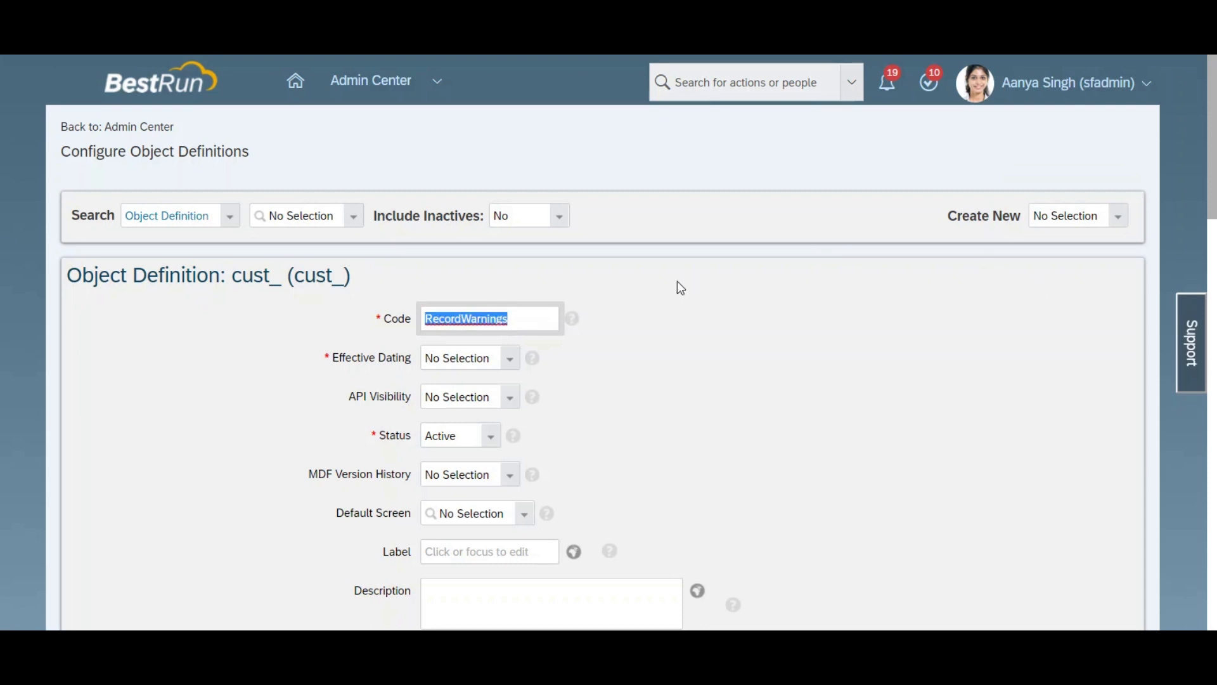
Step: Set the new object's effective dating to From Parent, accepting the mandatory-field notice, and its API visibility to Editable
scroll(600, 190, down, 4)
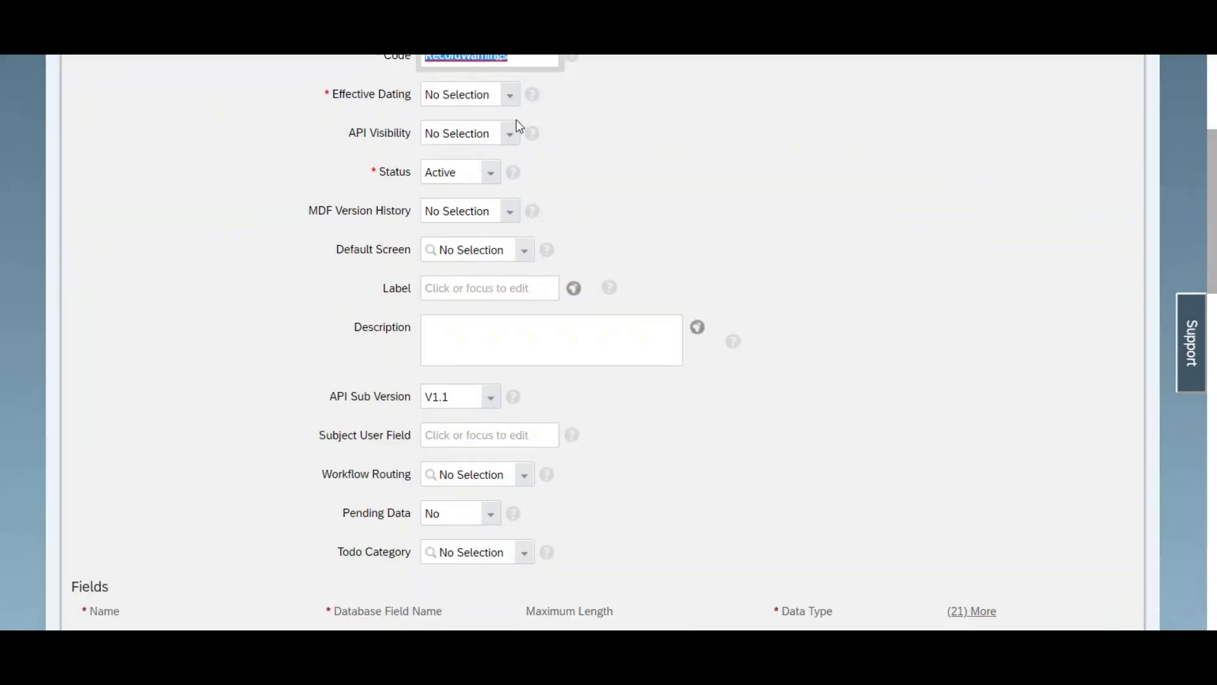
click(515, 98)
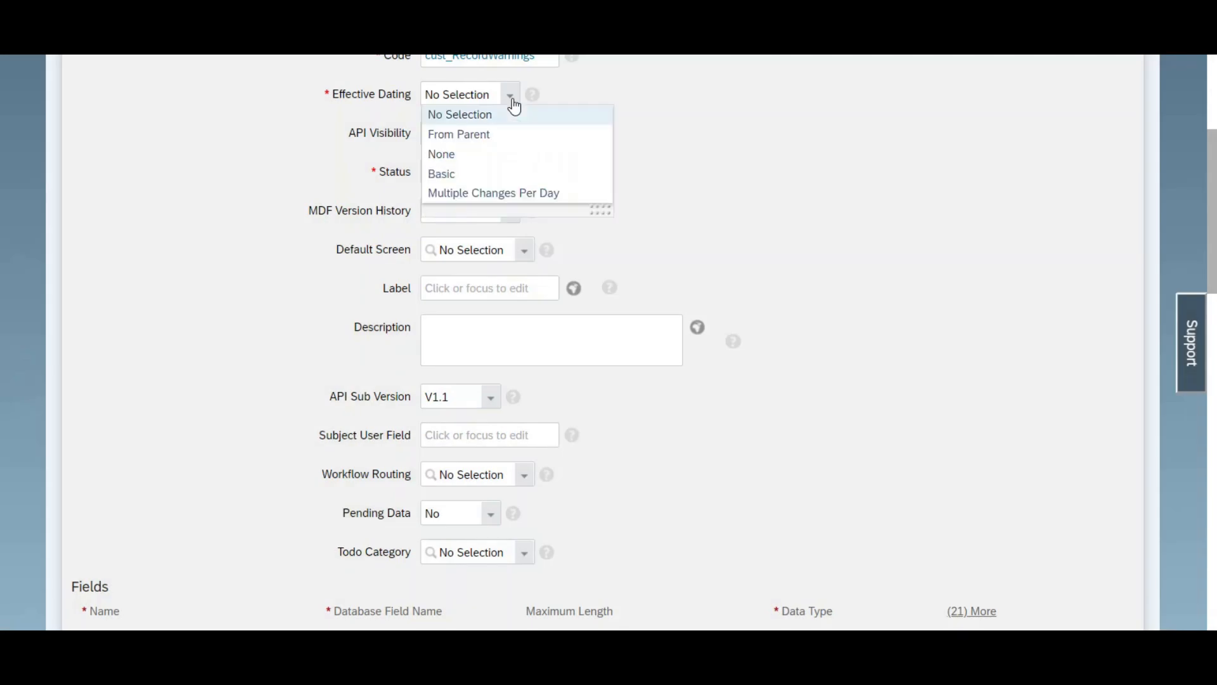
click(457, 135)
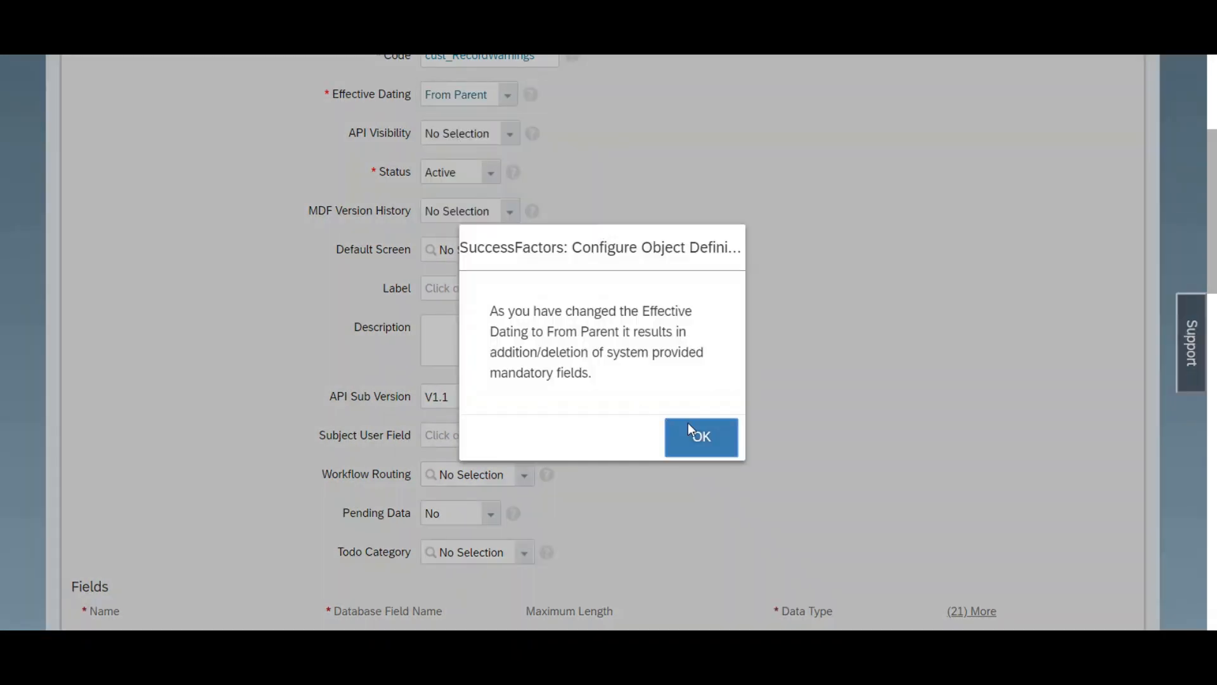
click(691, 431)
click(507, 134)
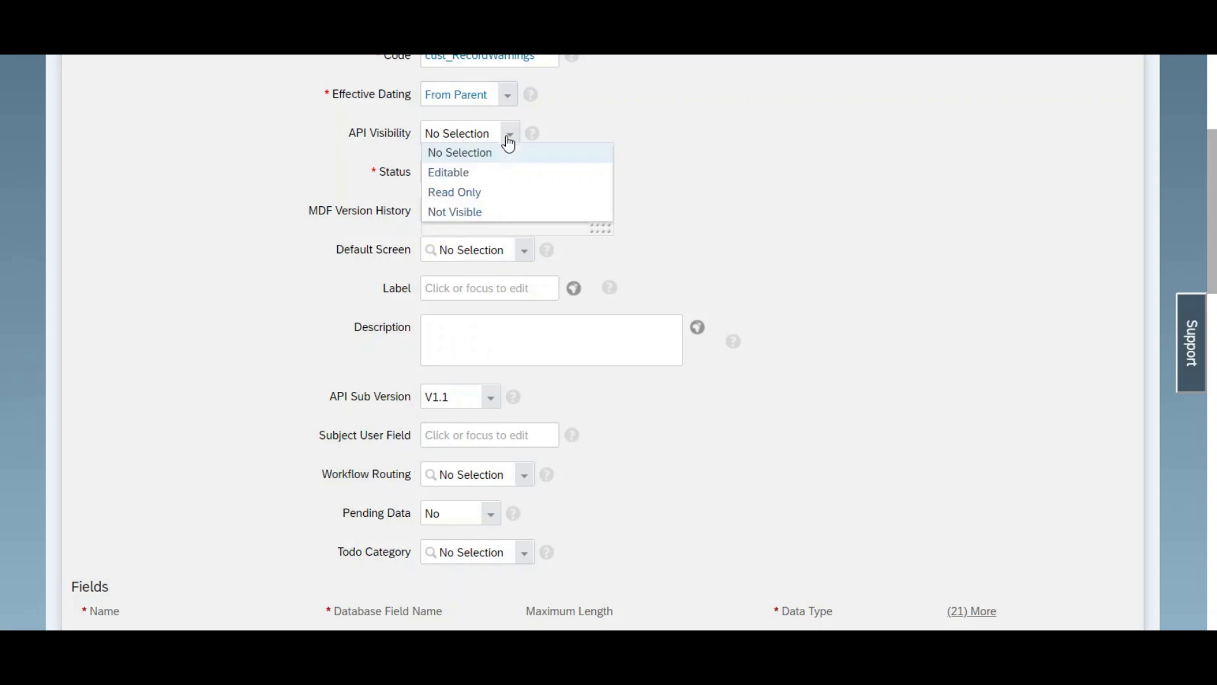
click(472, 172)
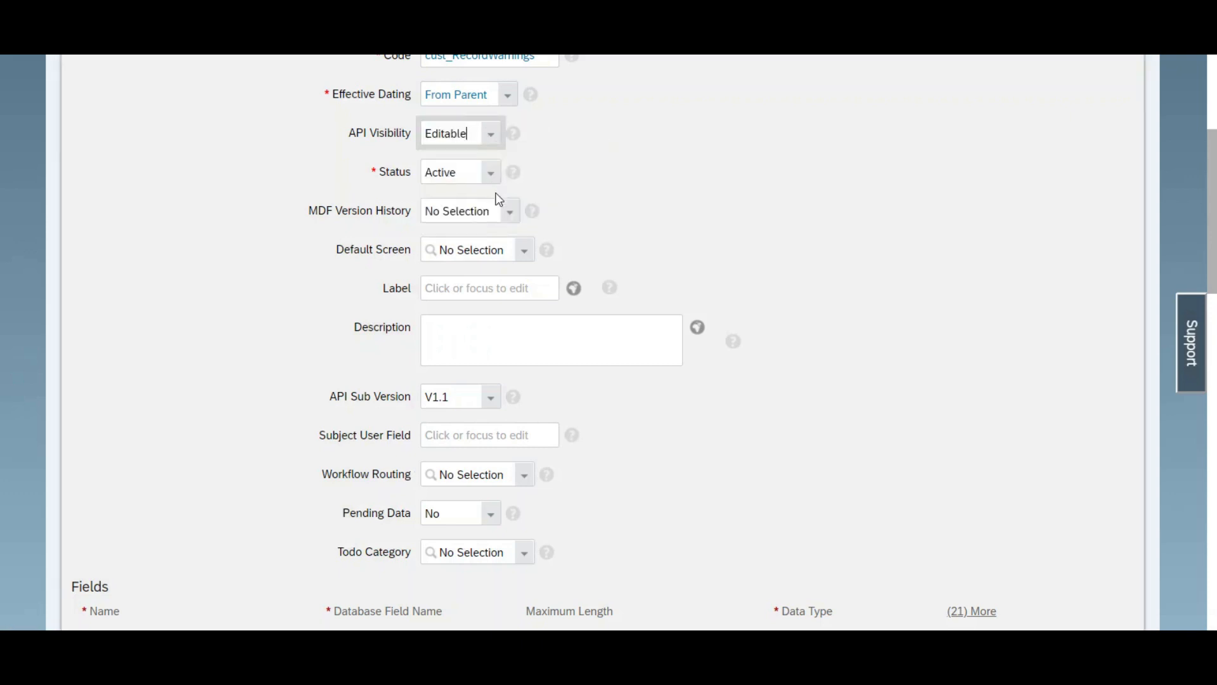
Step: Set the object's MDF version history to Complete History and accept the confirmation
click(509, 218)
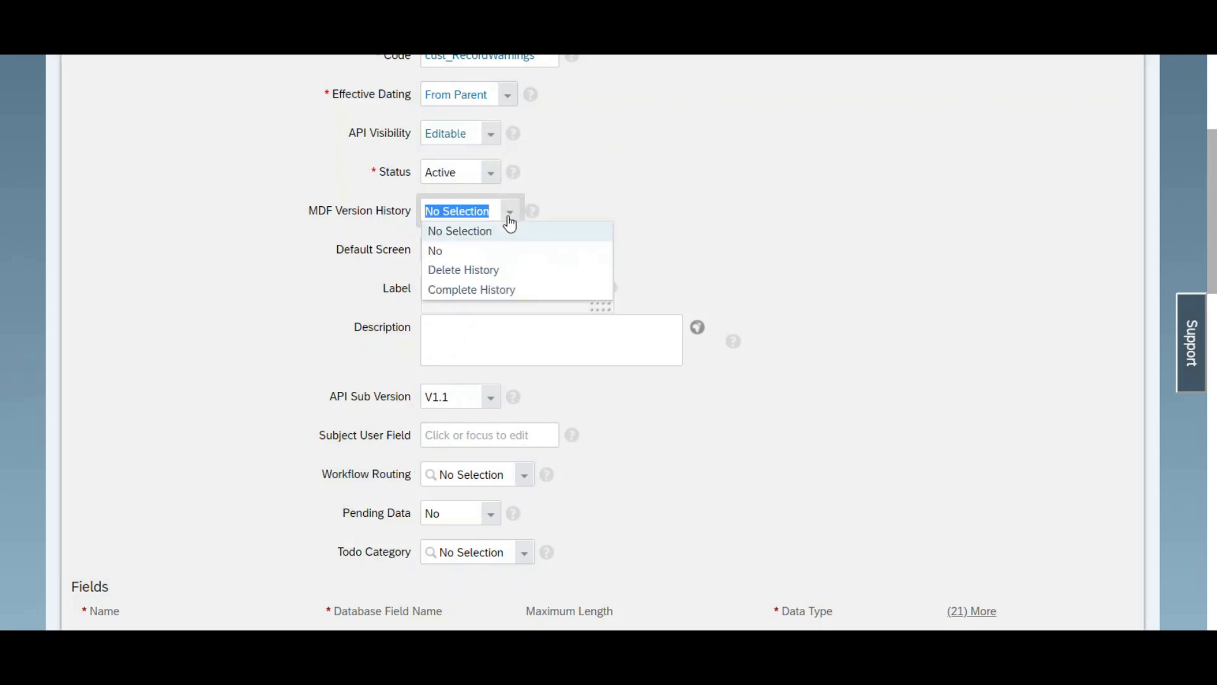
click(466, 292)
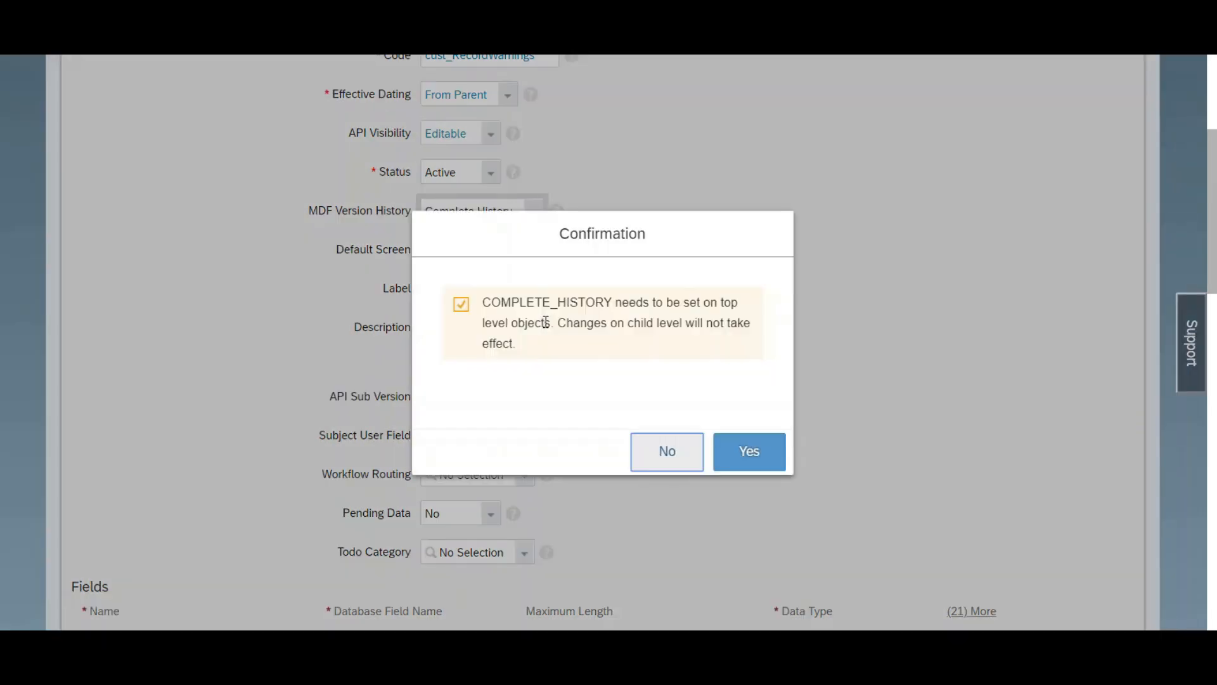
click(763, 454)
Step: Delete the externalName field from the object definition and check the externalCode field's details
scroll(763, 455, down, 1)
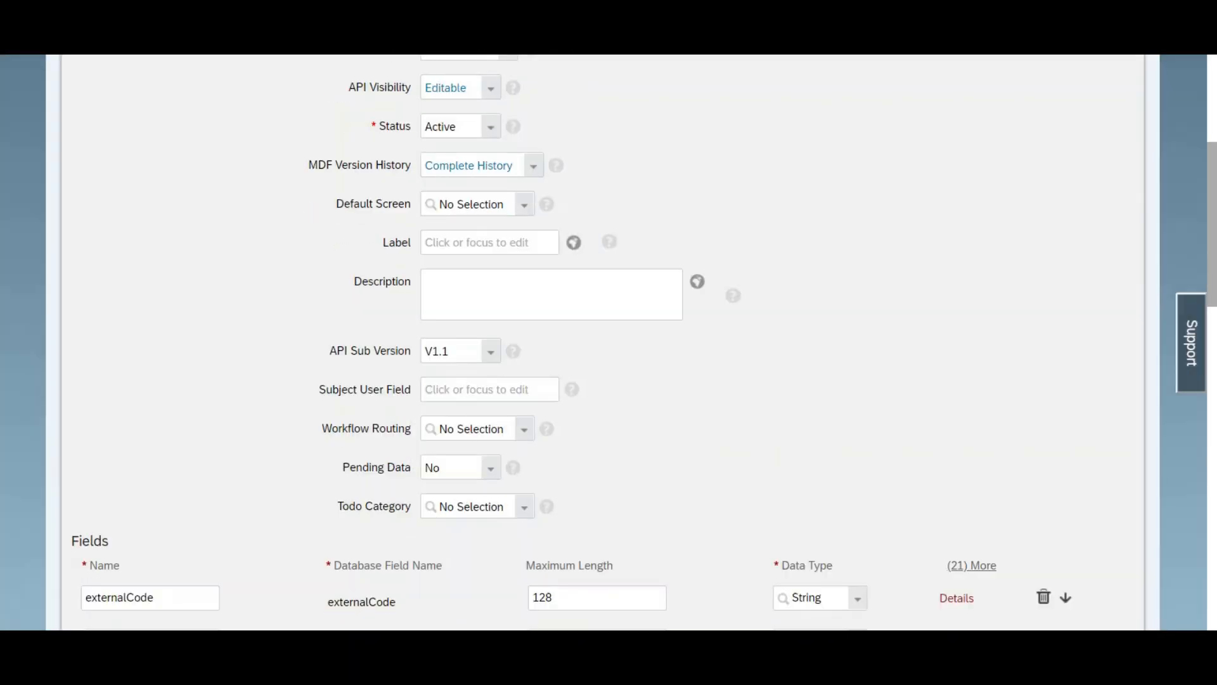
scroll(608, 342, down, 5)
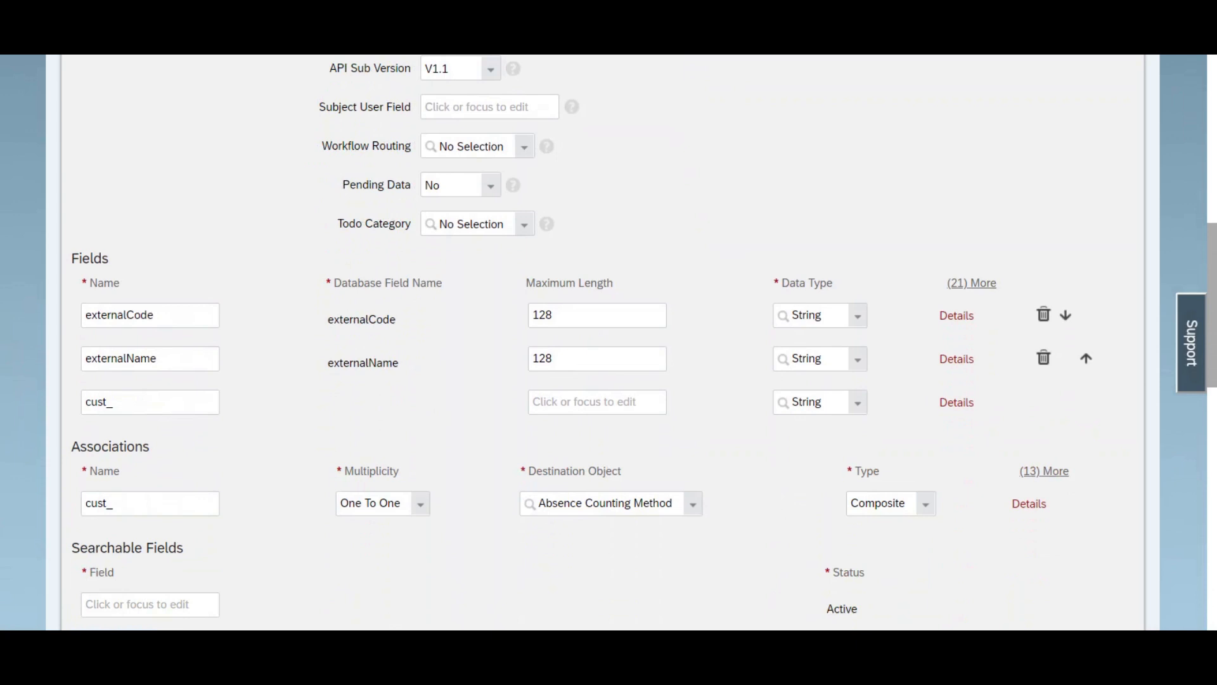
scroll(608, 343, down, 2)
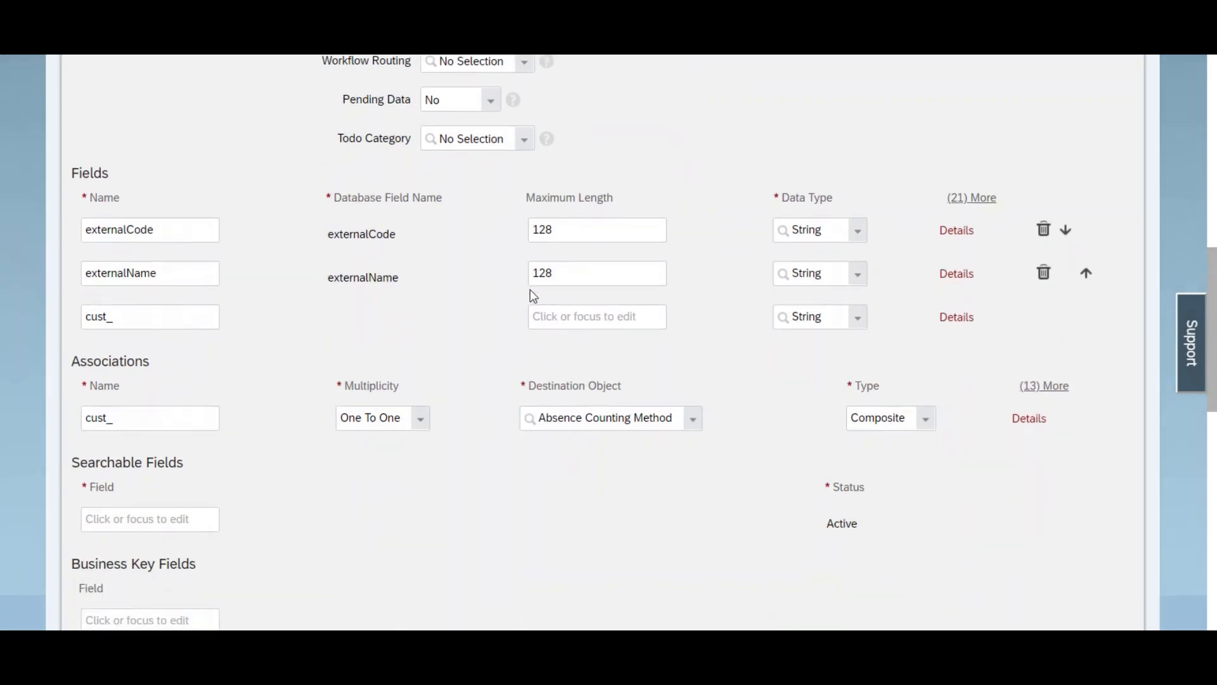
scroll(697, 307, up, 1)
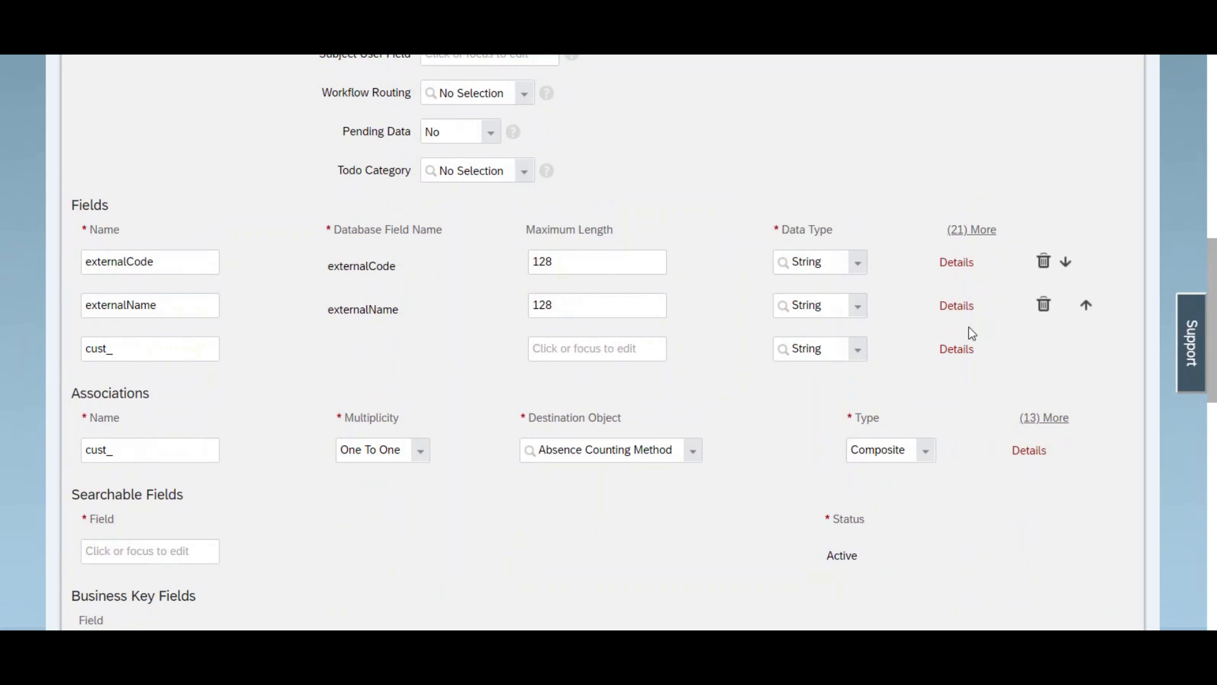
click(1045, 311)
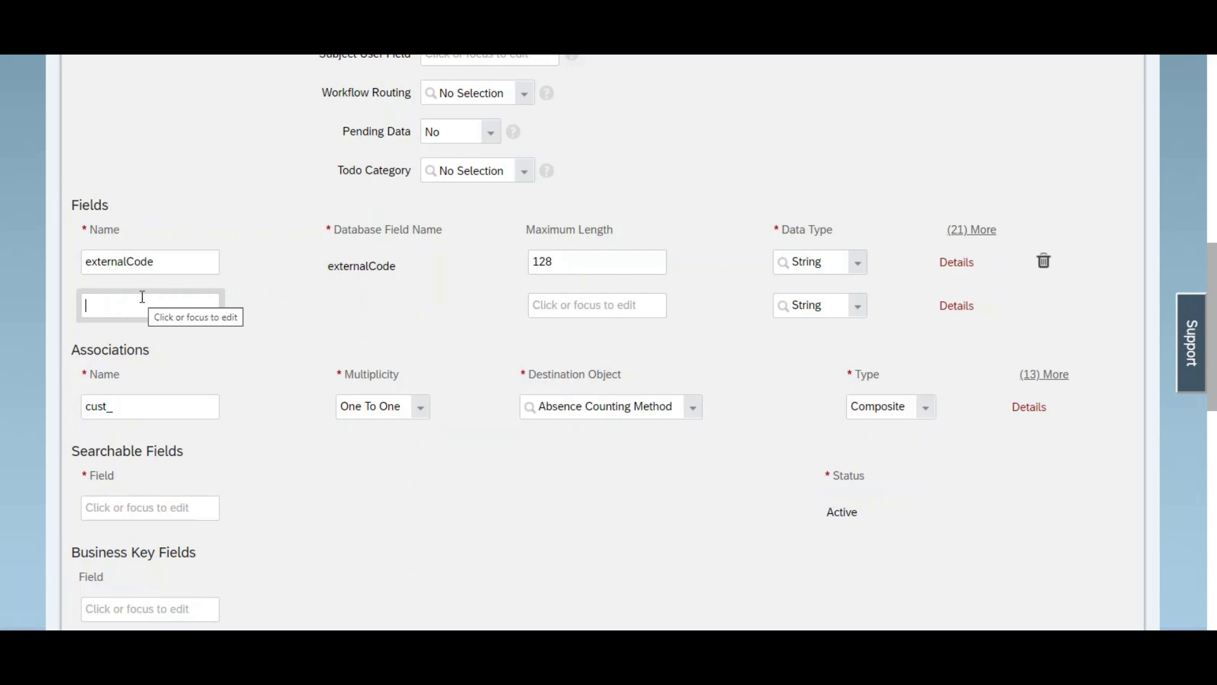
click(947, 267)
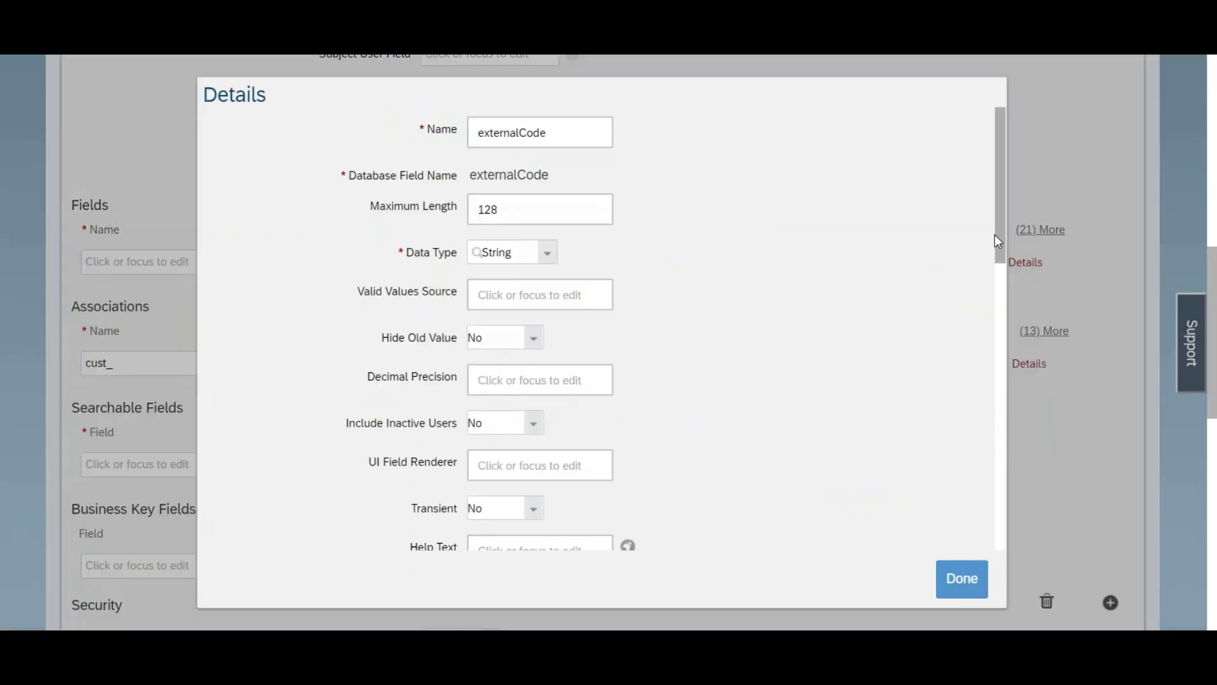
drag(996, 239, 992, 436)
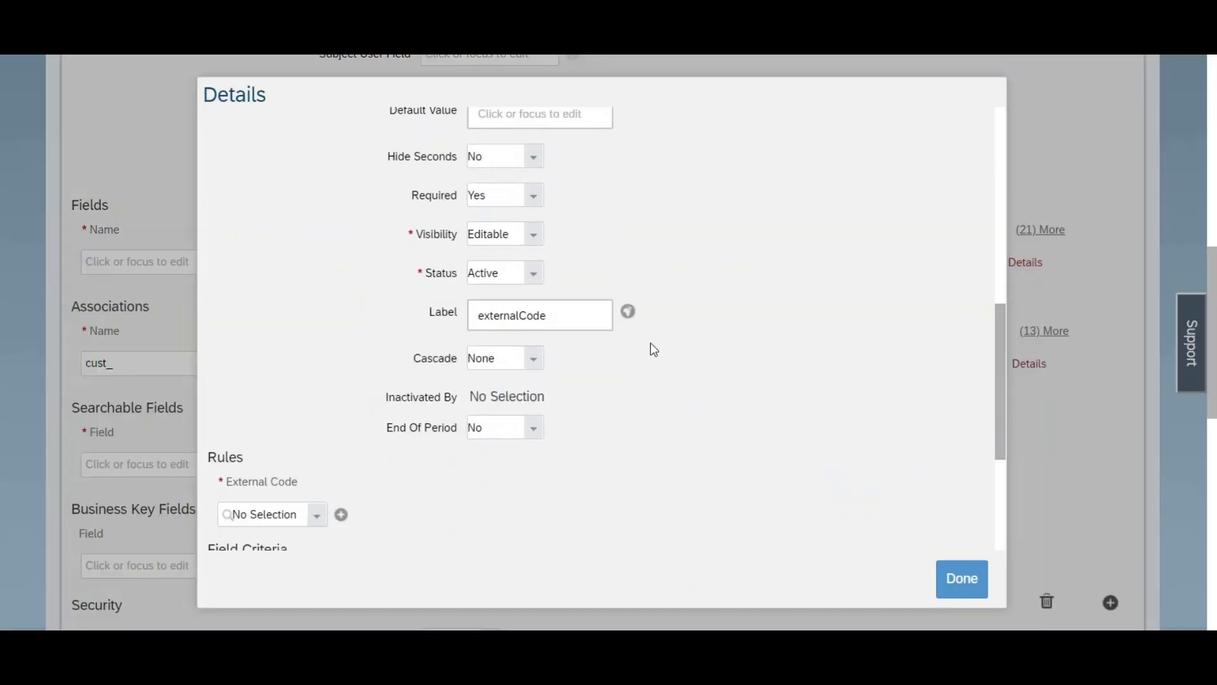
click(962, 580)
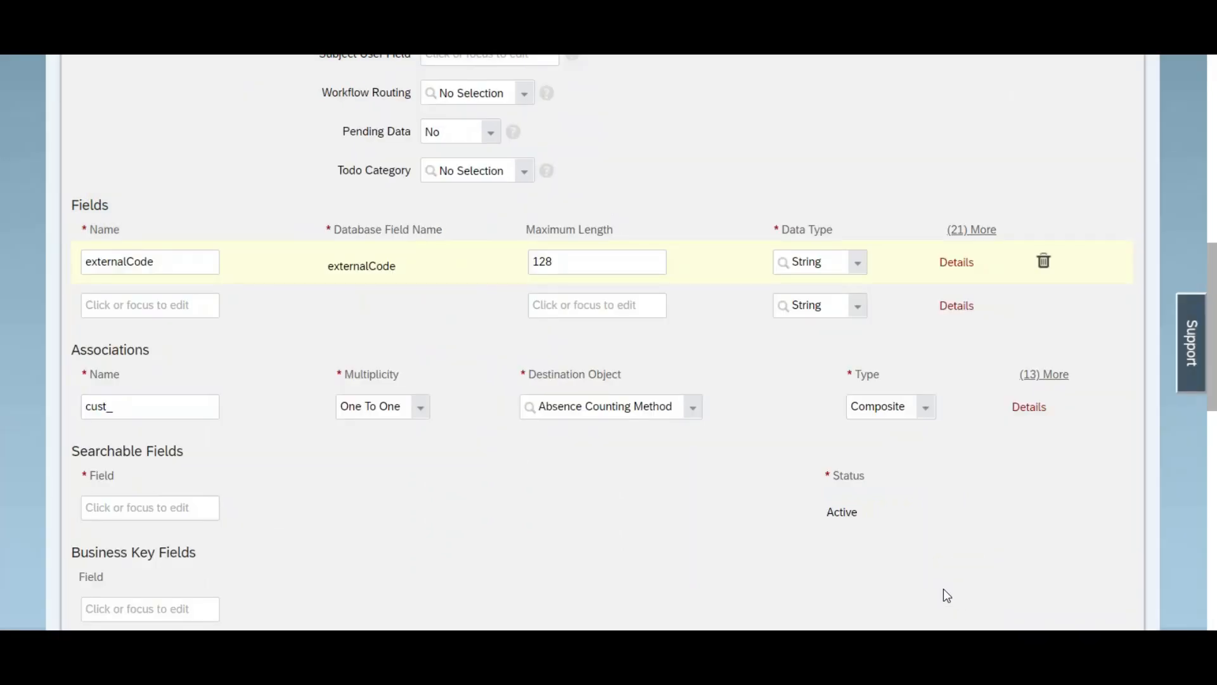
Step: Add a field named NumberofWarning and set its data type to Number
click(163, 306)
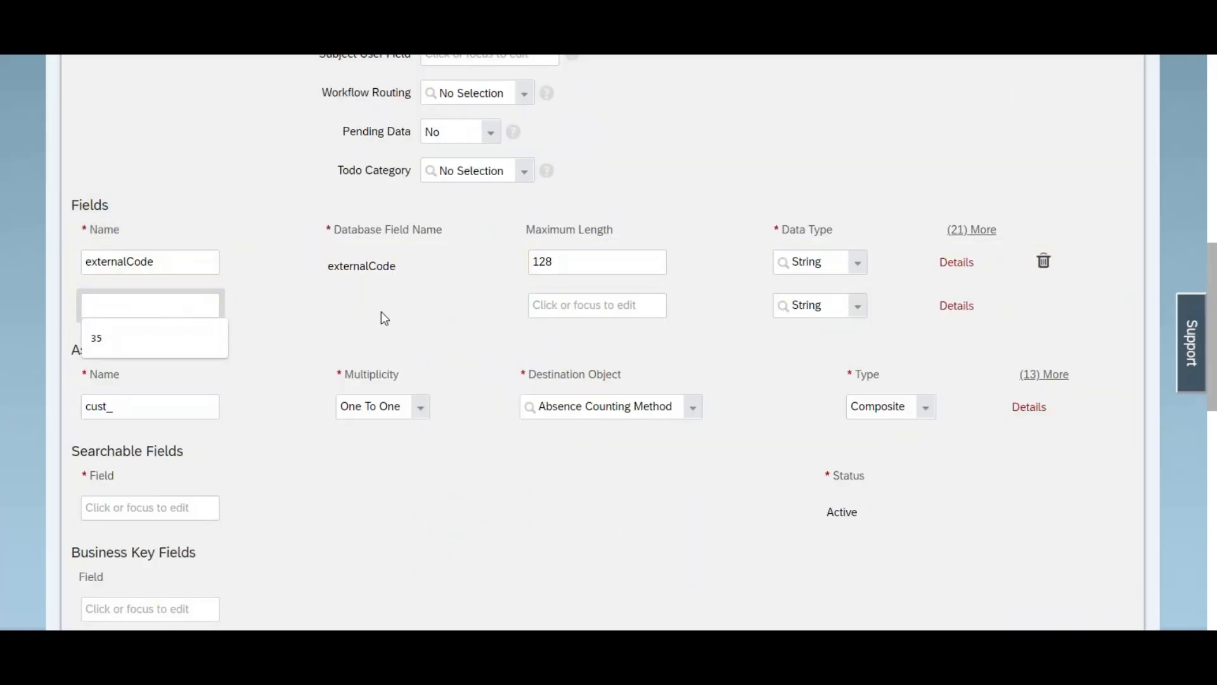
text(Numberpof)
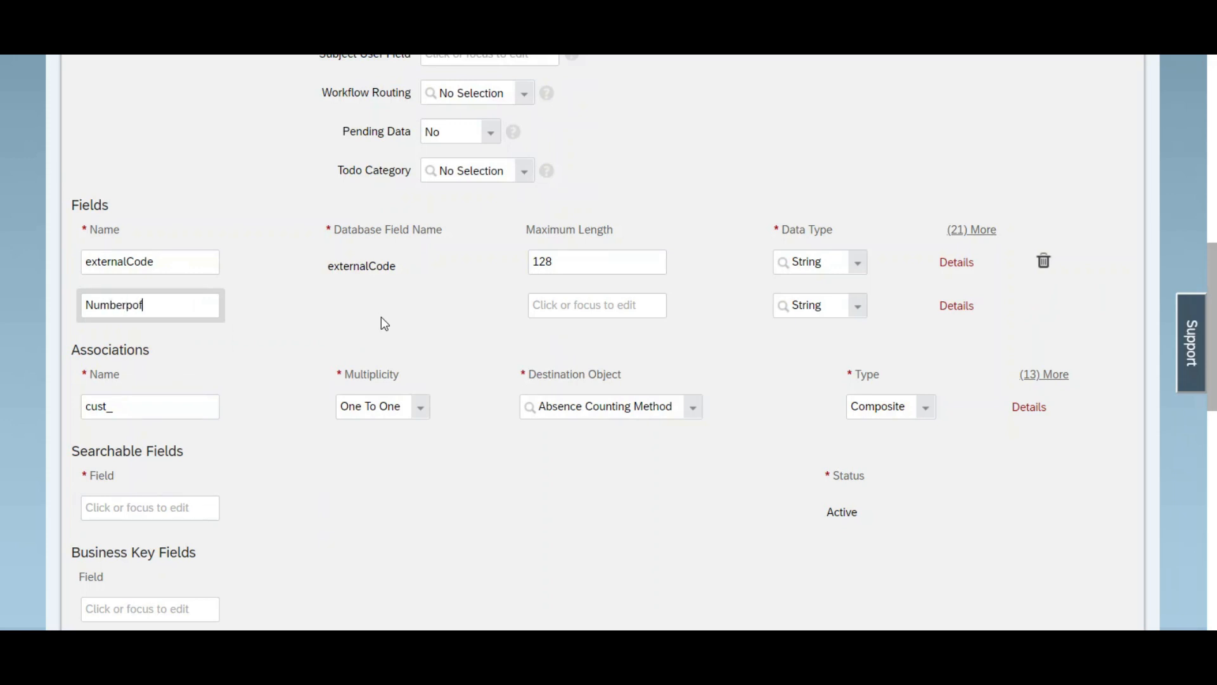
key(BackSpace)
key(BackSpace)
key(BackSpace)
text(ofWarning)
key(ctrl+a)
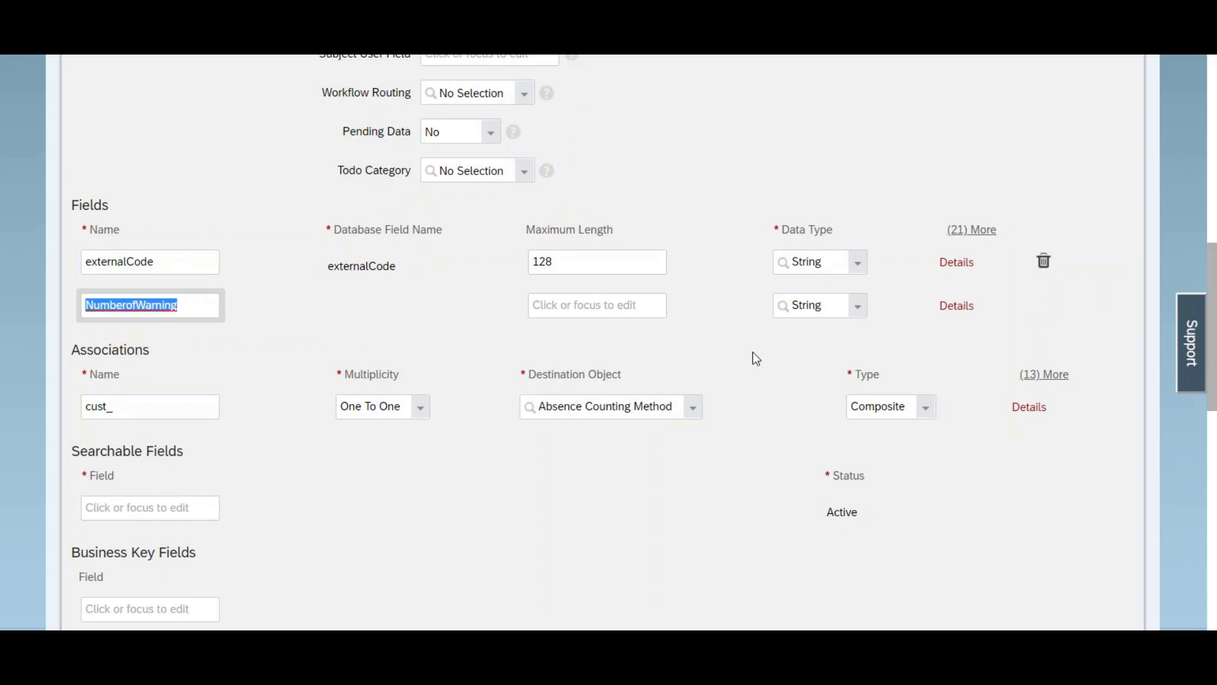
click(950, 311)
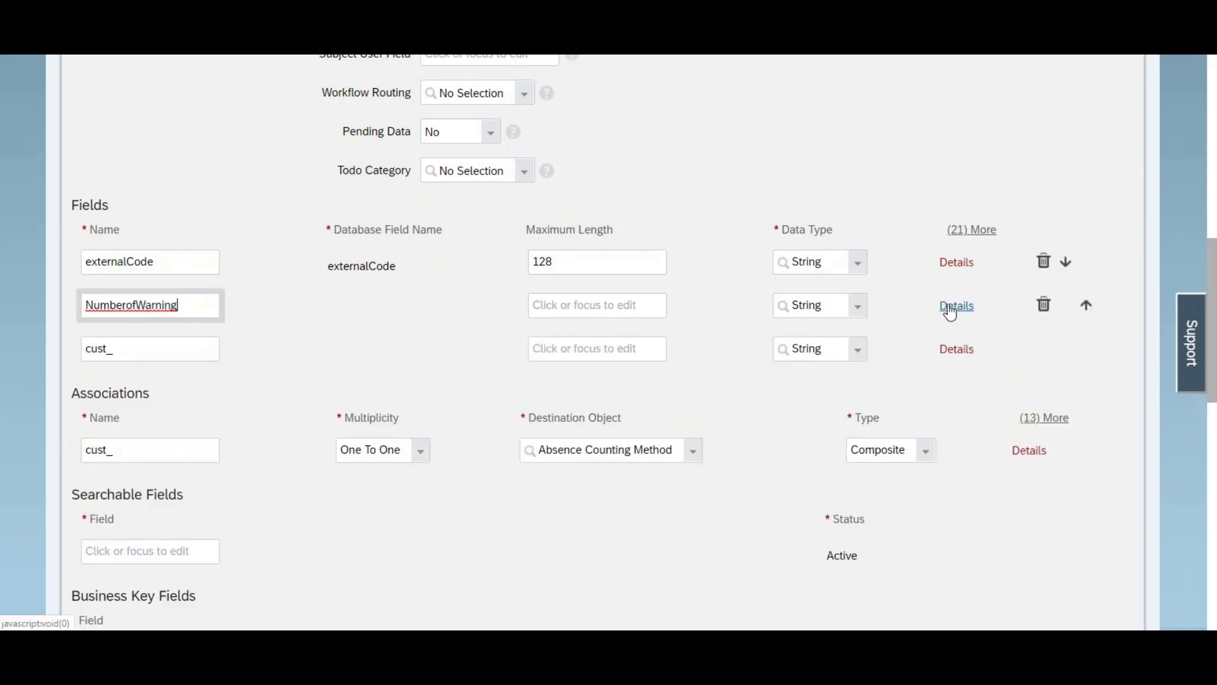
click(950, 310)
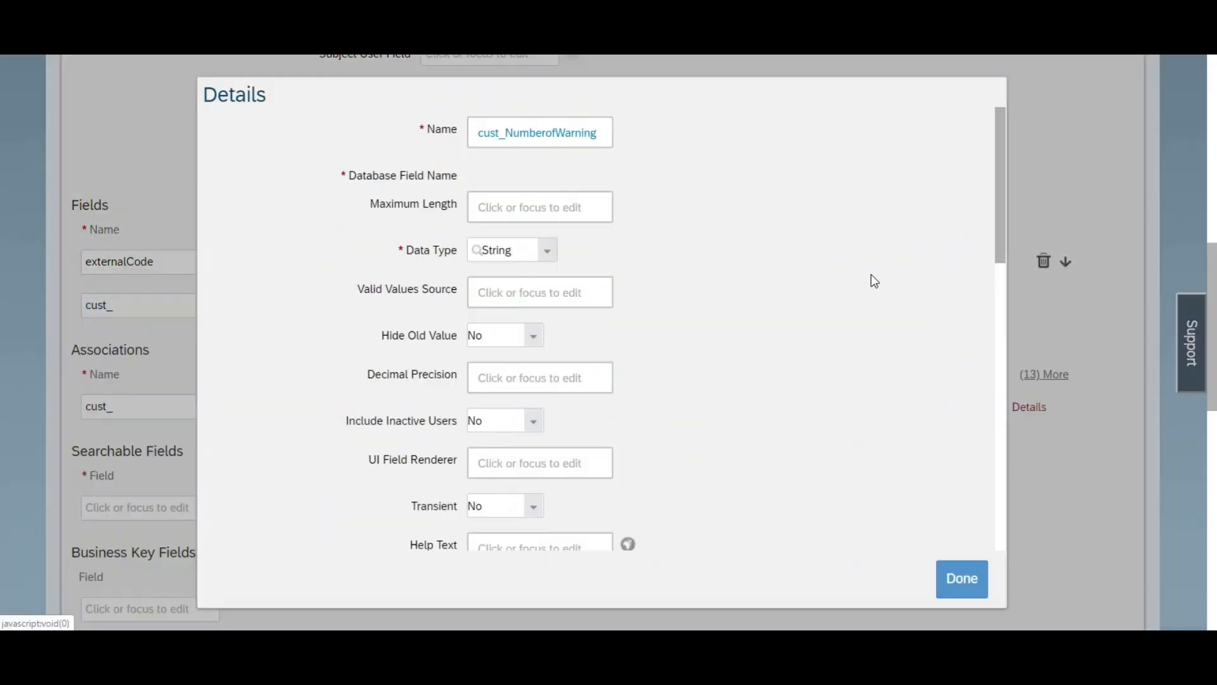
click(536, 254)
click(493, 294)
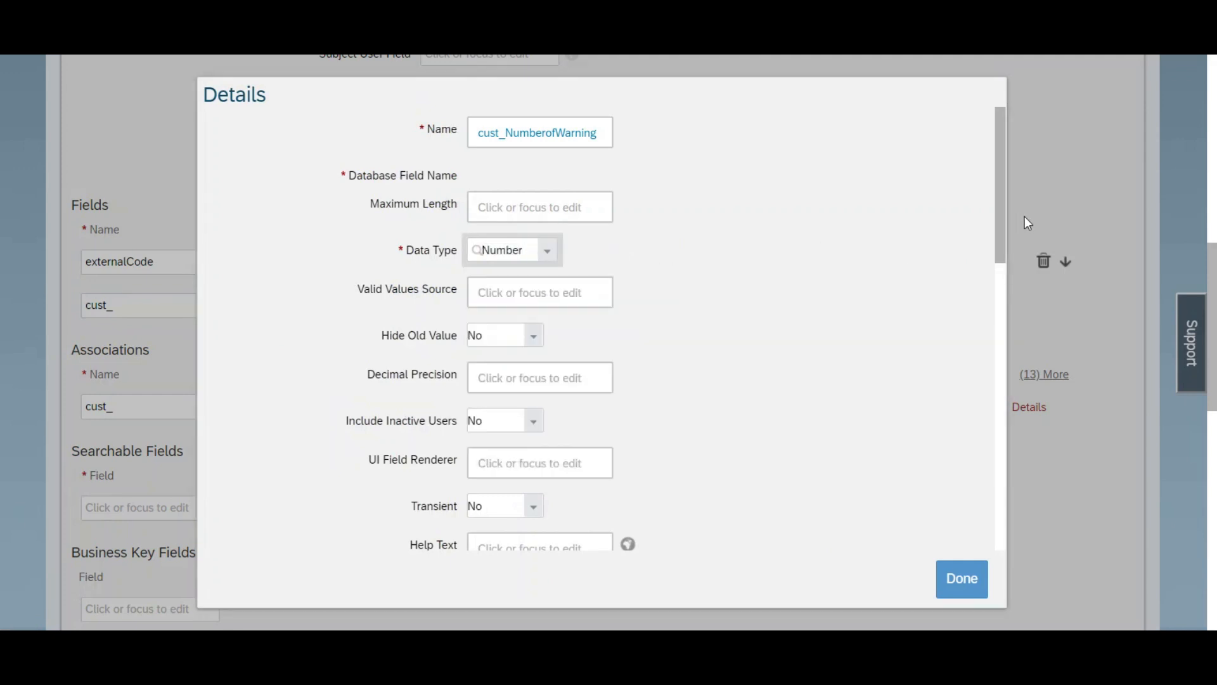
Step: Label the cust_NumberofWarning field "Number Of warning", insert the word "recorded" into the label, and finish its details
drag(1002, 218, 997, 441)
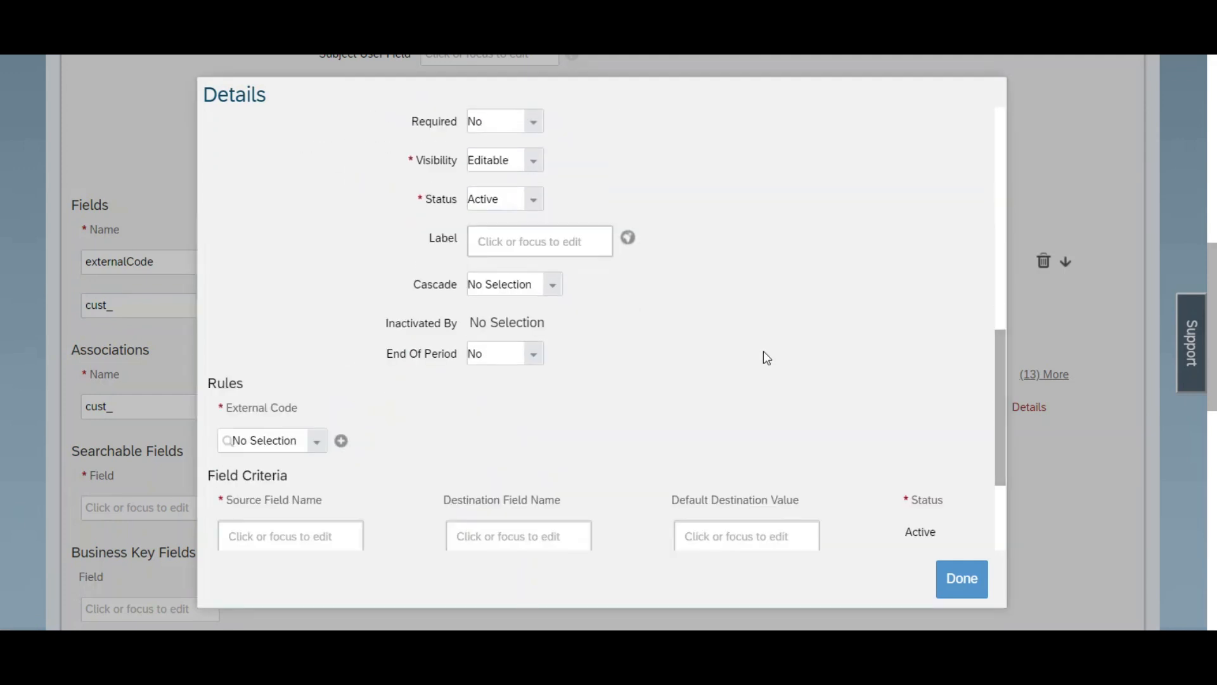
click(514, 244)
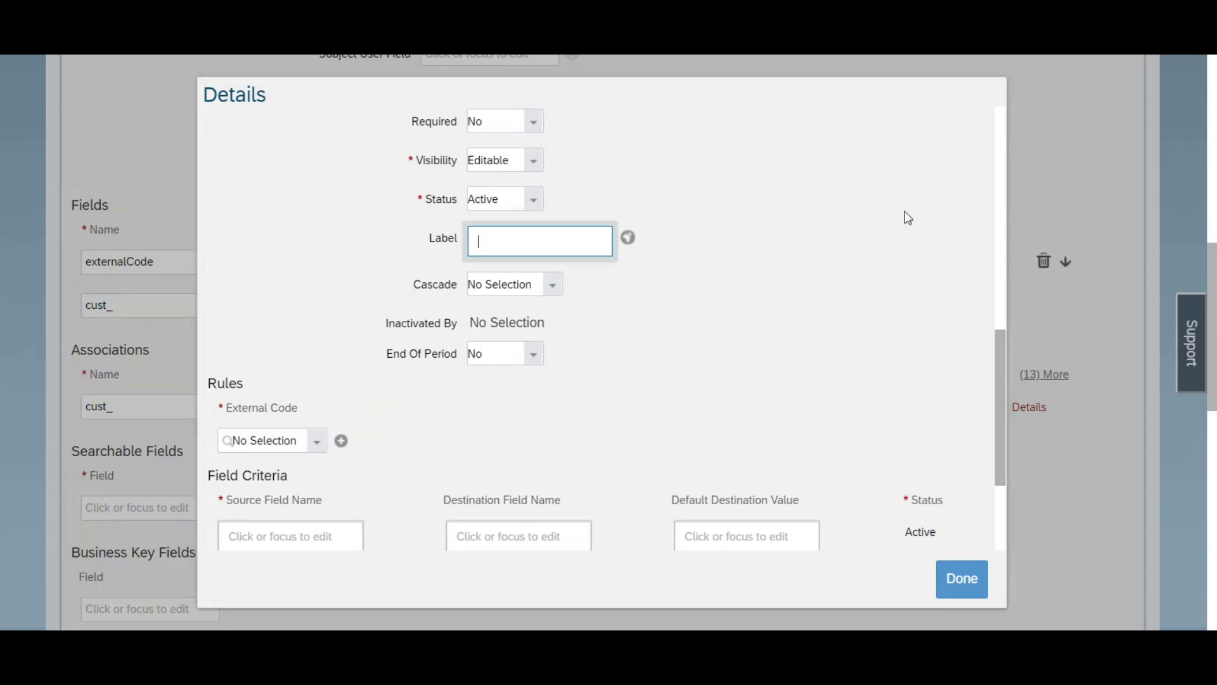
text(Number Of warning)
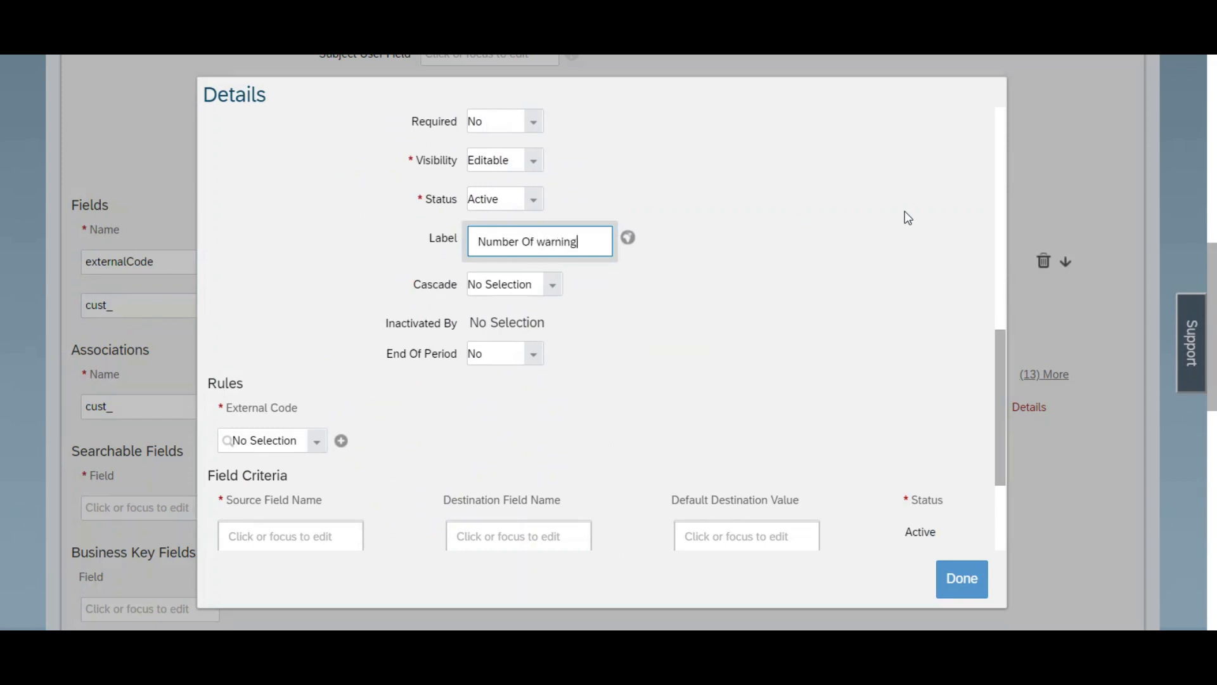
key(ctrl+a)
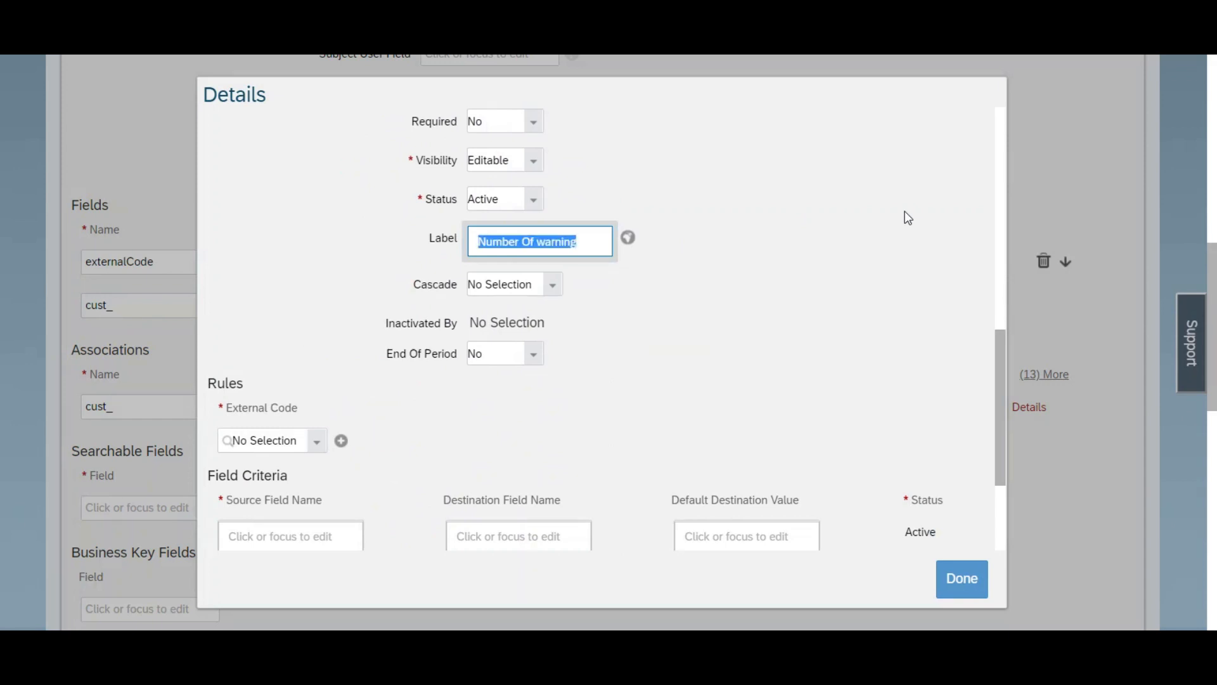
click(533, 238)
text(recorded)
key(ctrl+a)
click(960, 580)
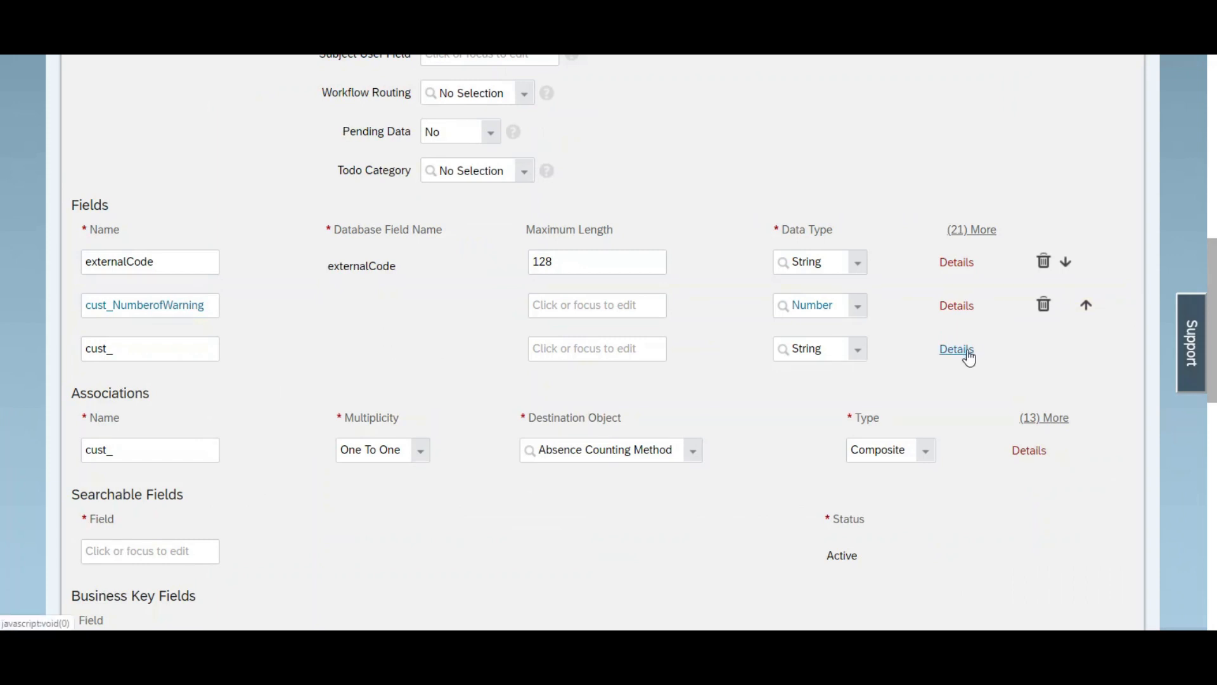
Step: Add a field named RecordedDate to the object definition and set its data type to Date
click(169, 342)
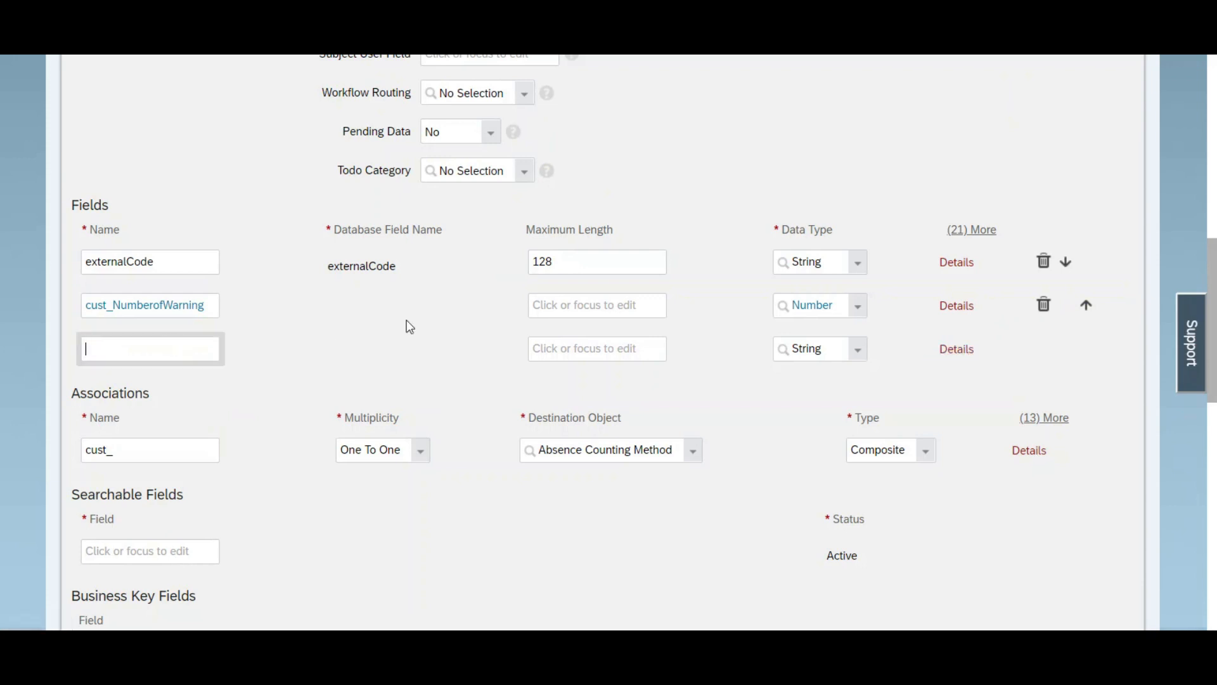
text(RecordedDate)
click(964, 353)
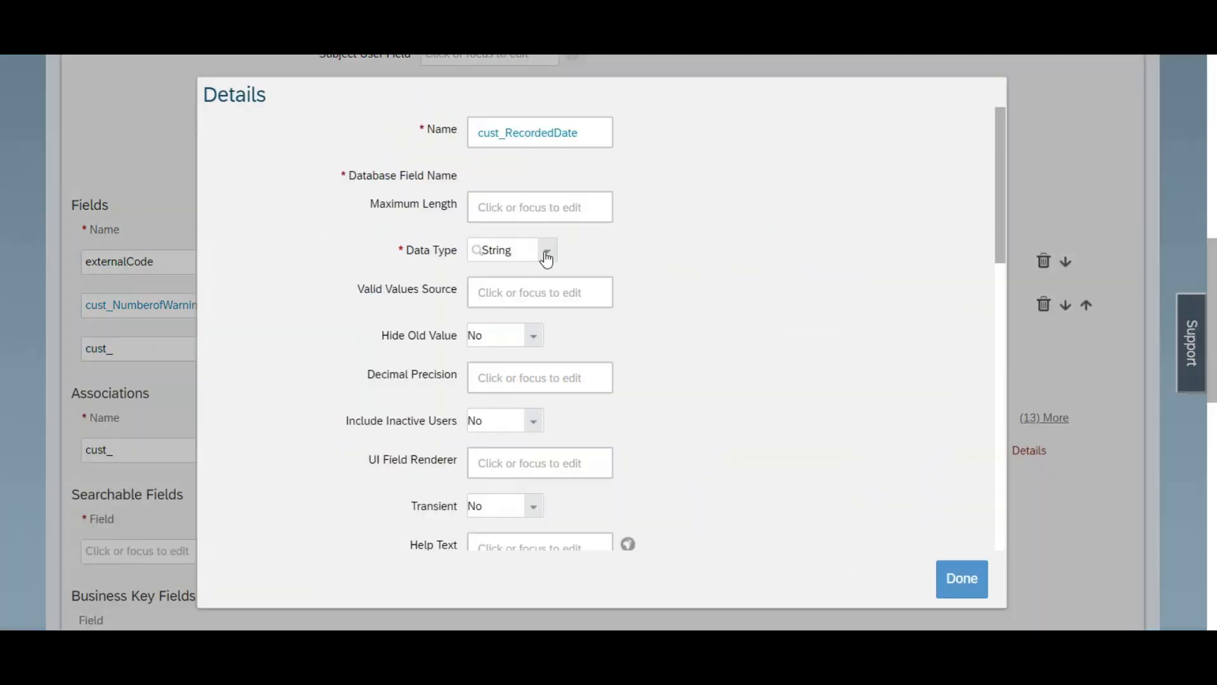
click(543, 250)
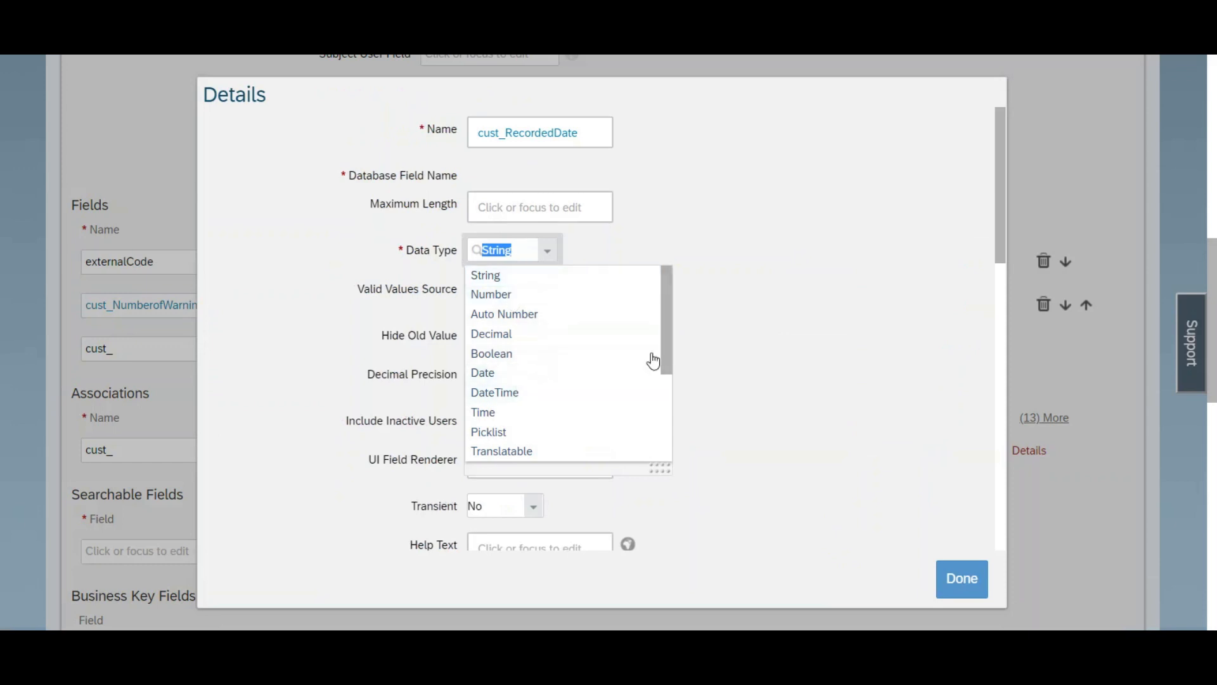
click(541, 375)
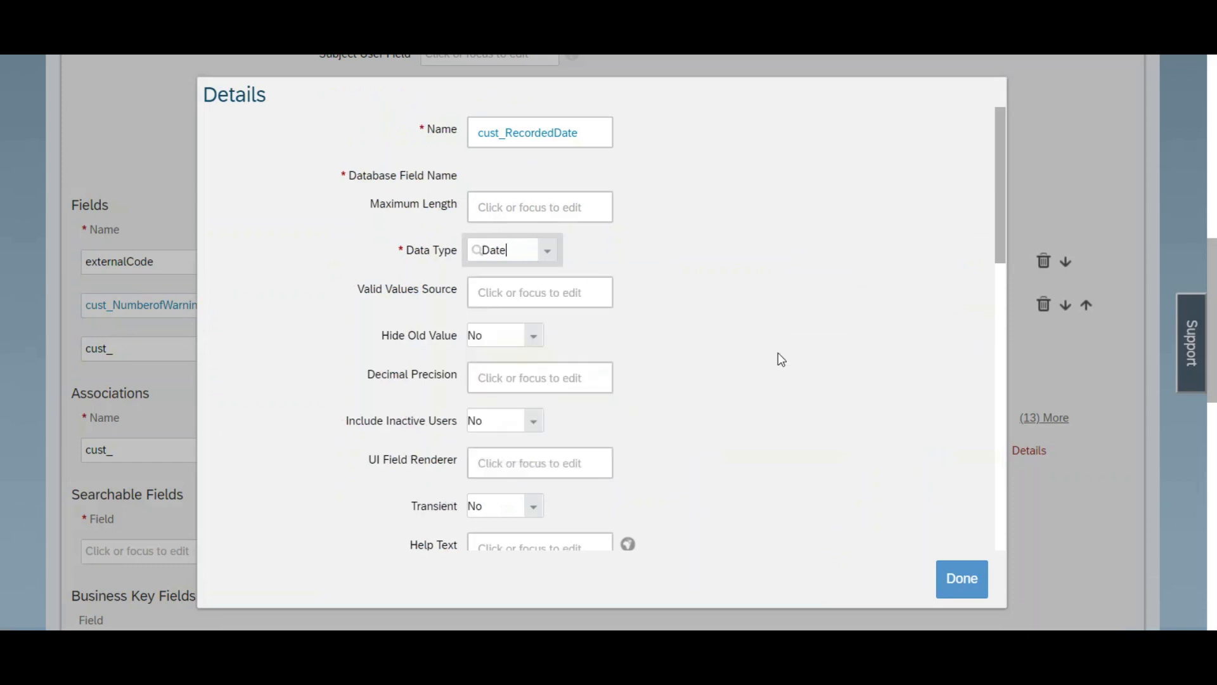
click(966, 579)
Step: Label the cust_RecordedDate field "Recorded Date" and finish its details
click(951, 352)
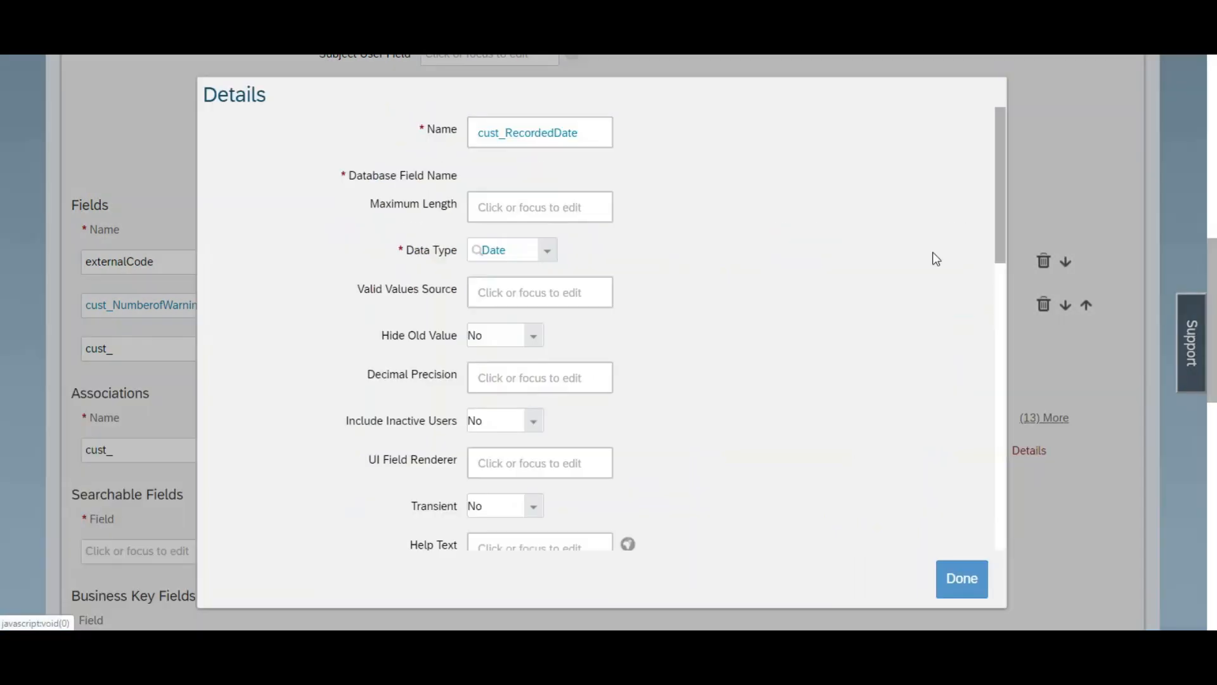
drag(998, 232, 1000, 422)
click(525, 329)
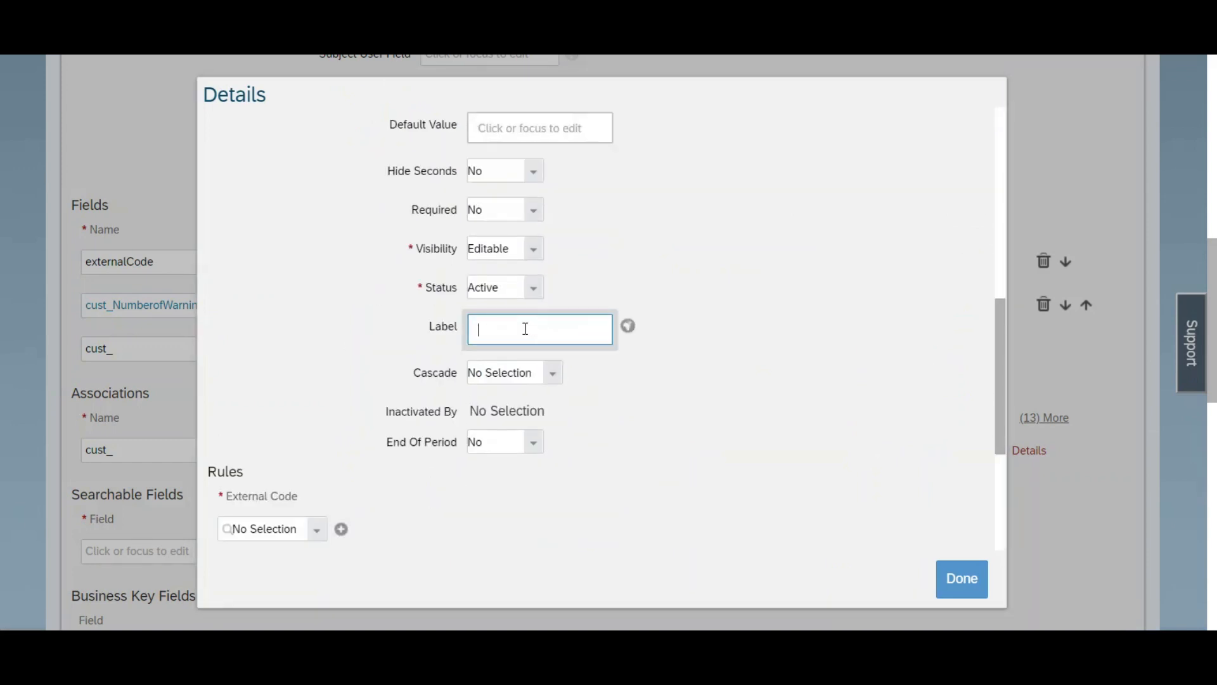
text(Recorded Date)
key(ctrl+a)
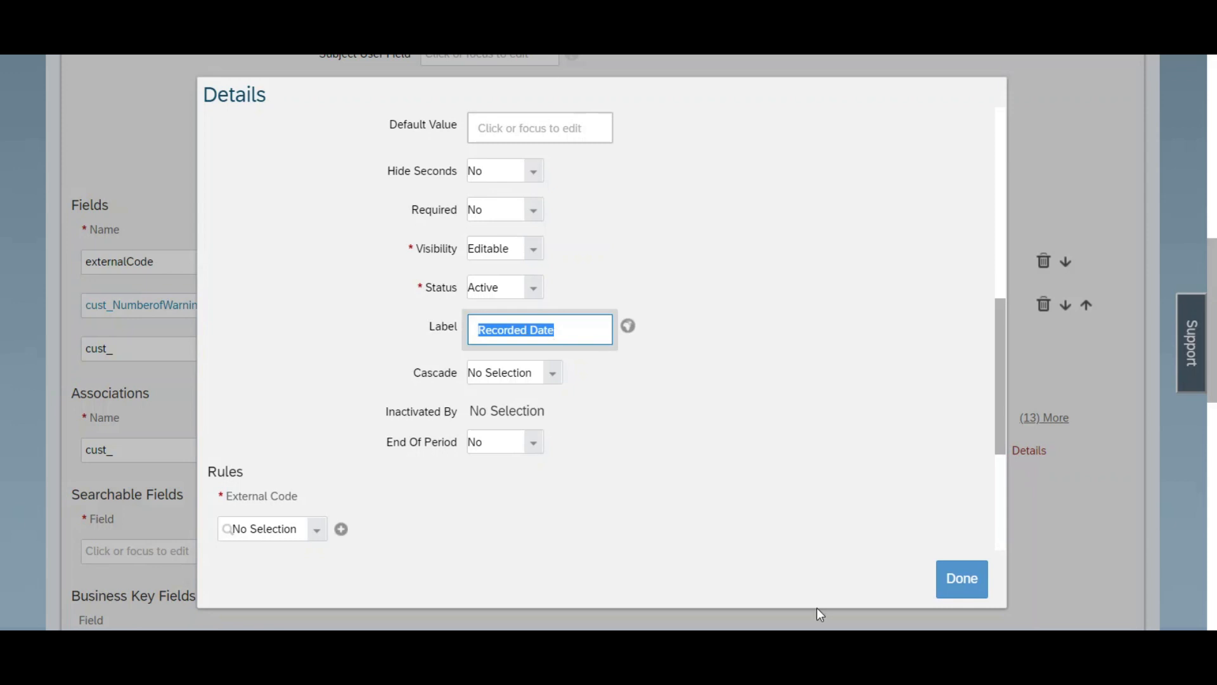
click(973, 580)
Step: Add another field named TypeOfWarning below cust_RecordedDate and select its name for reuse
click(175, 397)
text(Type)
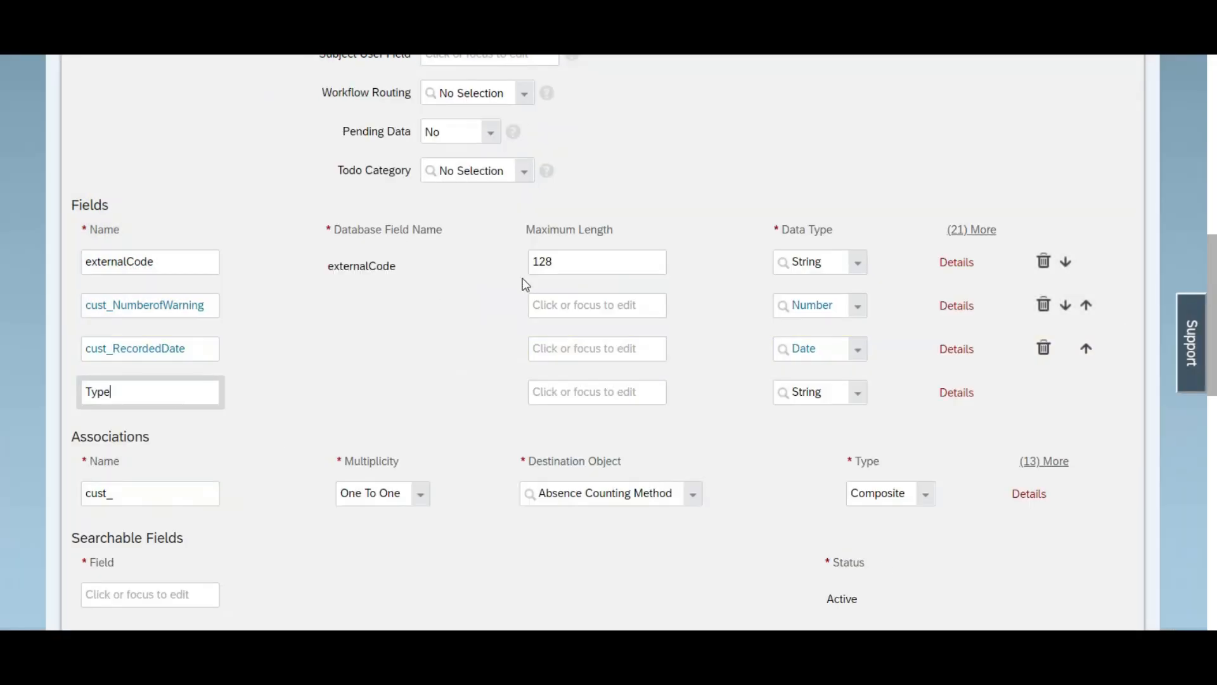
text( Of W)
key(BackSpace)
key(BackSpace)
key(BackSpace)
text(OfWarning)
key(ctrl+a)
key(ctrl+c)
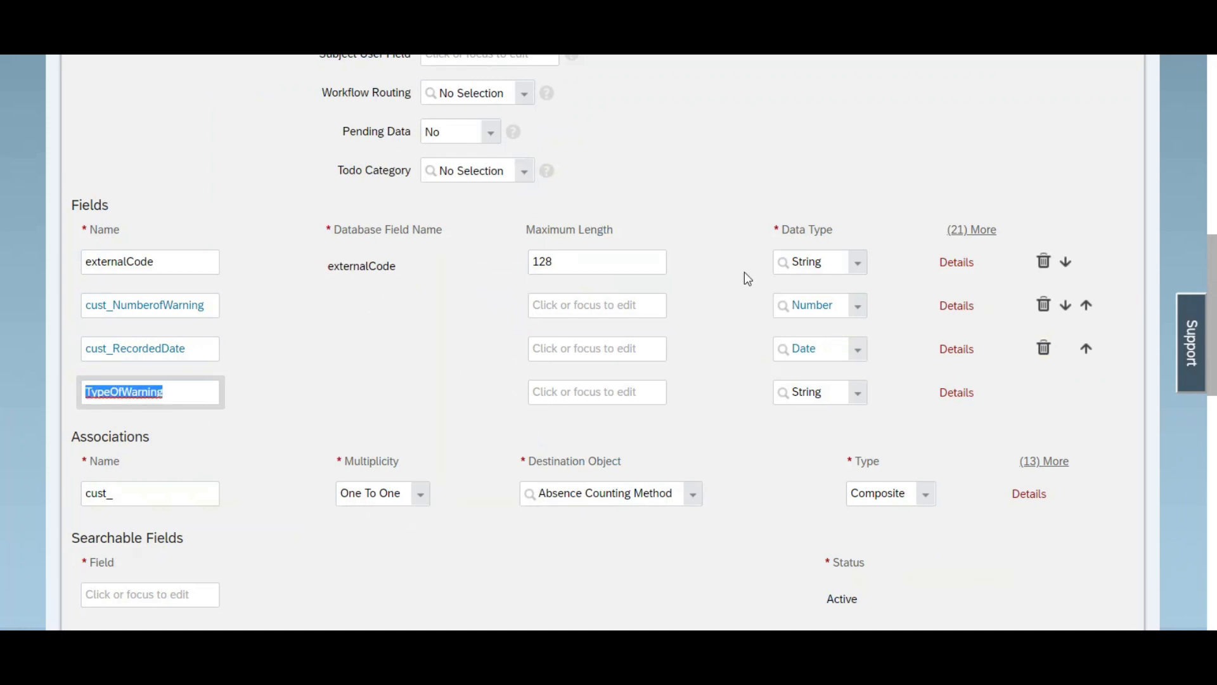
Step: Set the data type of the cust_TypeOfWarning field to Picklist in its details
click(954, 399)
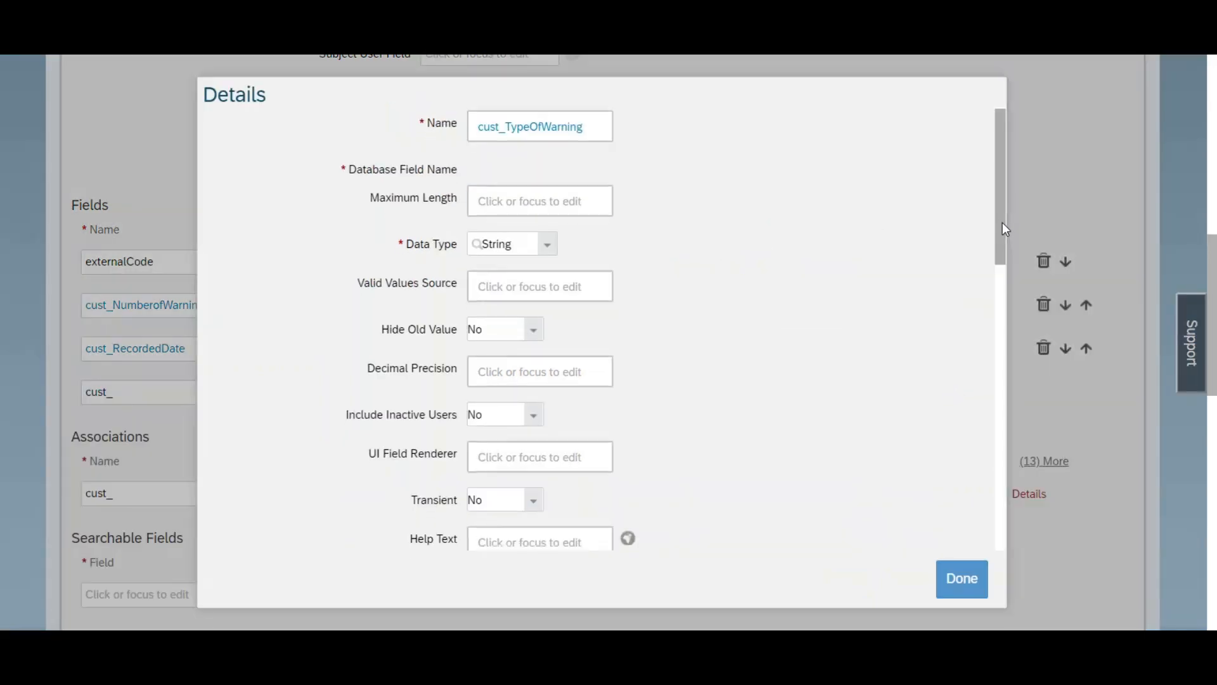
drag(1002, 222, 1002, 231)
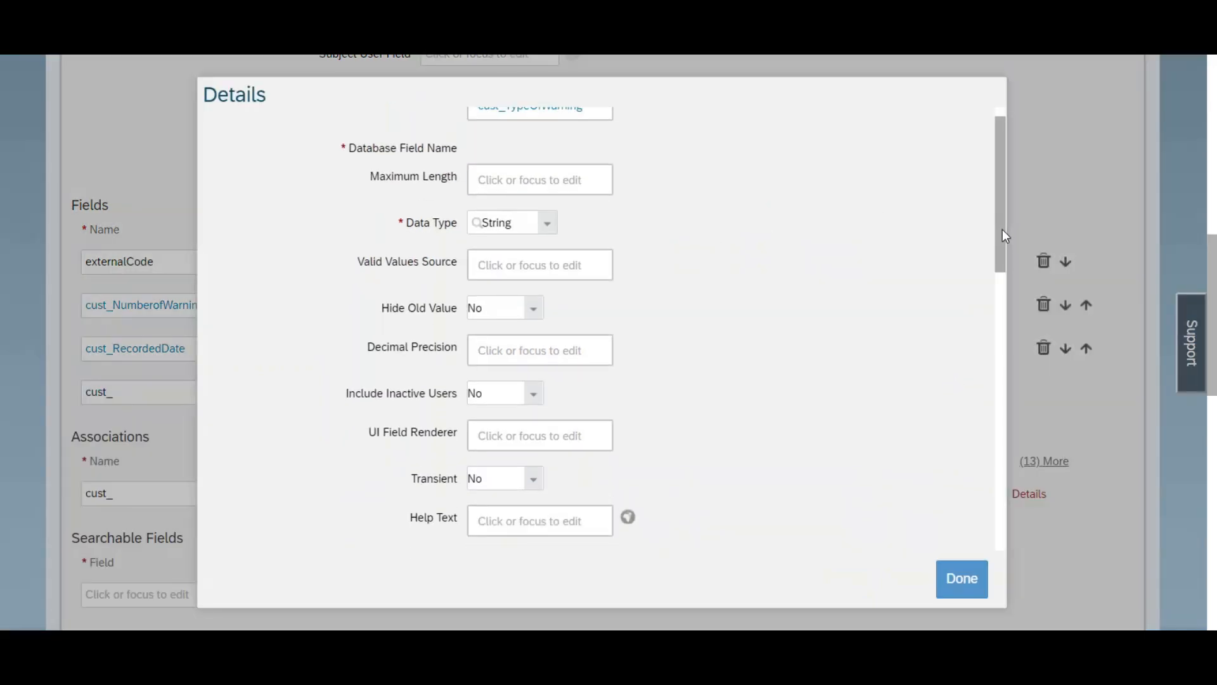
click(554, 232)
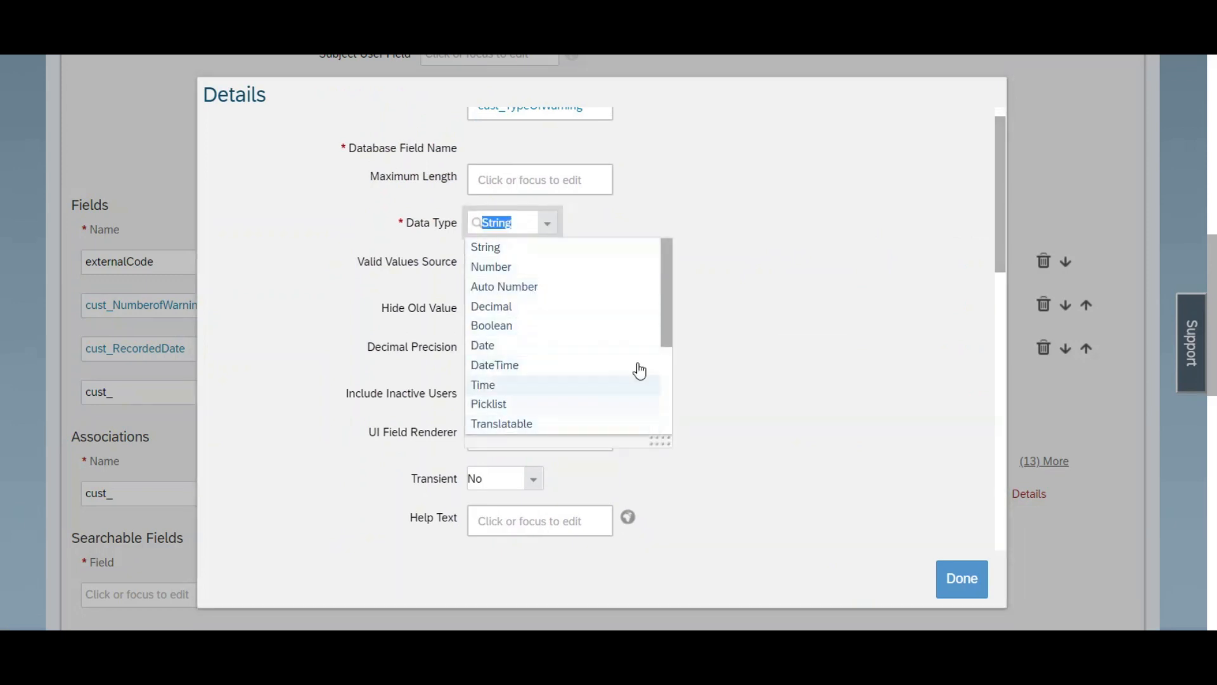
click(501, 405)
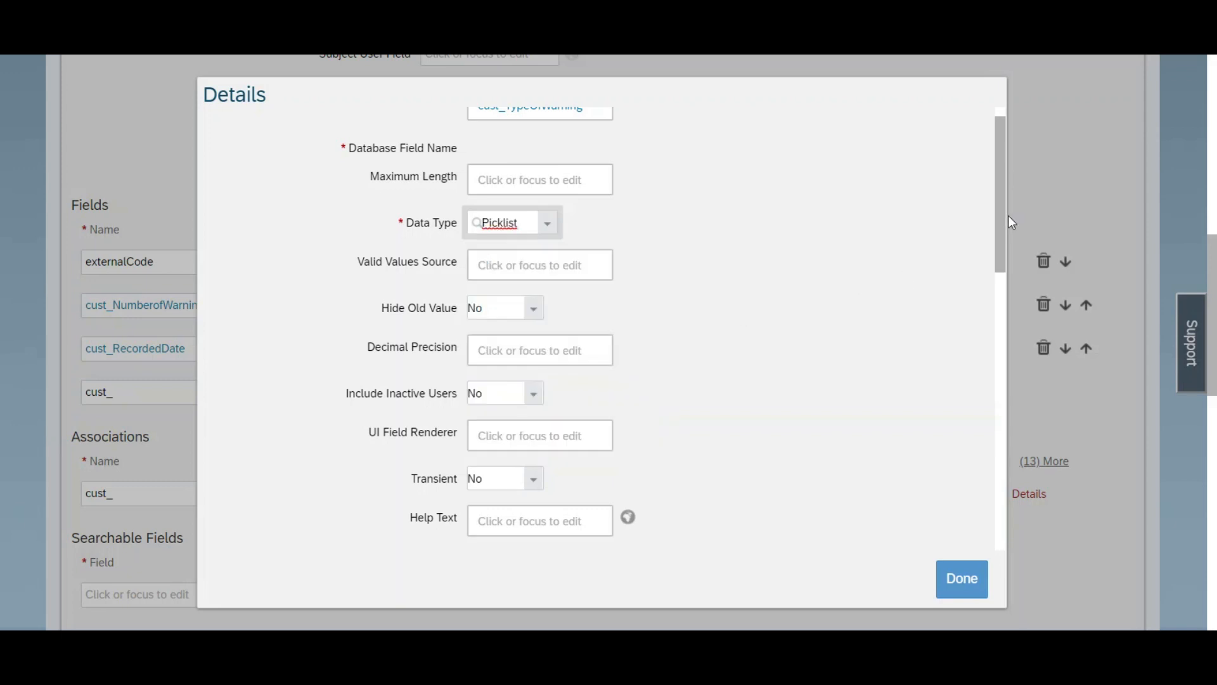
Step: Label the cust_TypeOfWarning field "Type Of Warning", with spaces between the words
drag(1007, 215, 985, 353)
click(566, 456)
key(ctrl+v)
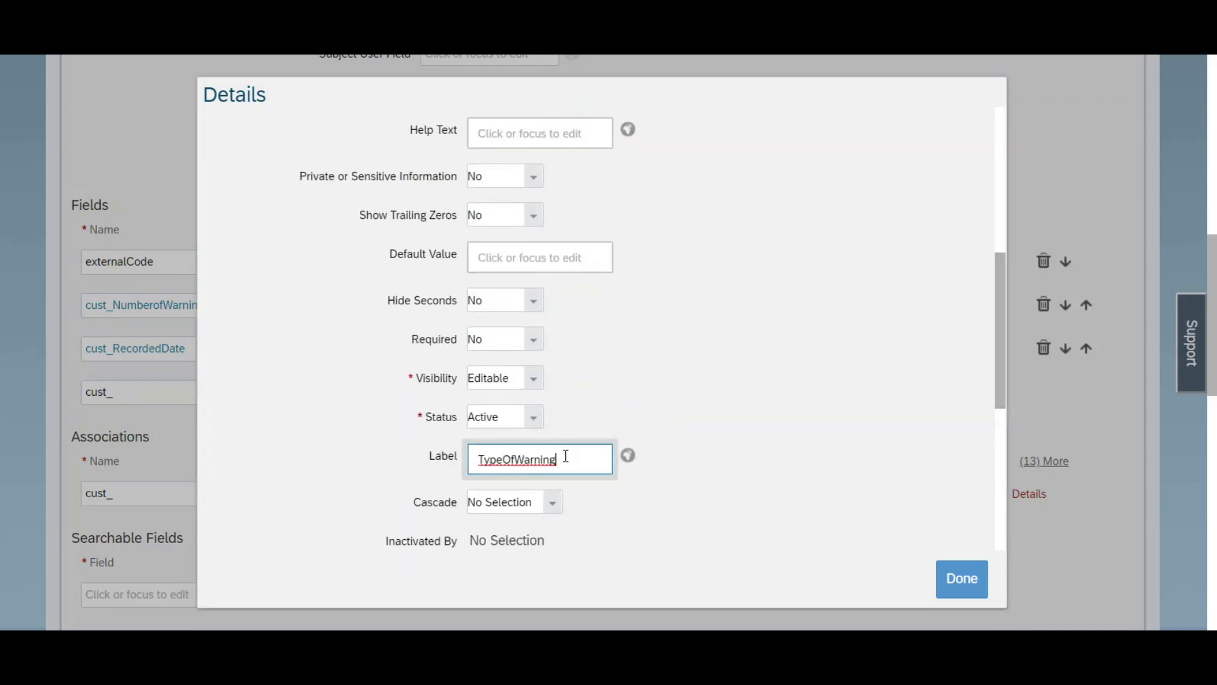
click(504, 459)
key(Right)
key(Right)
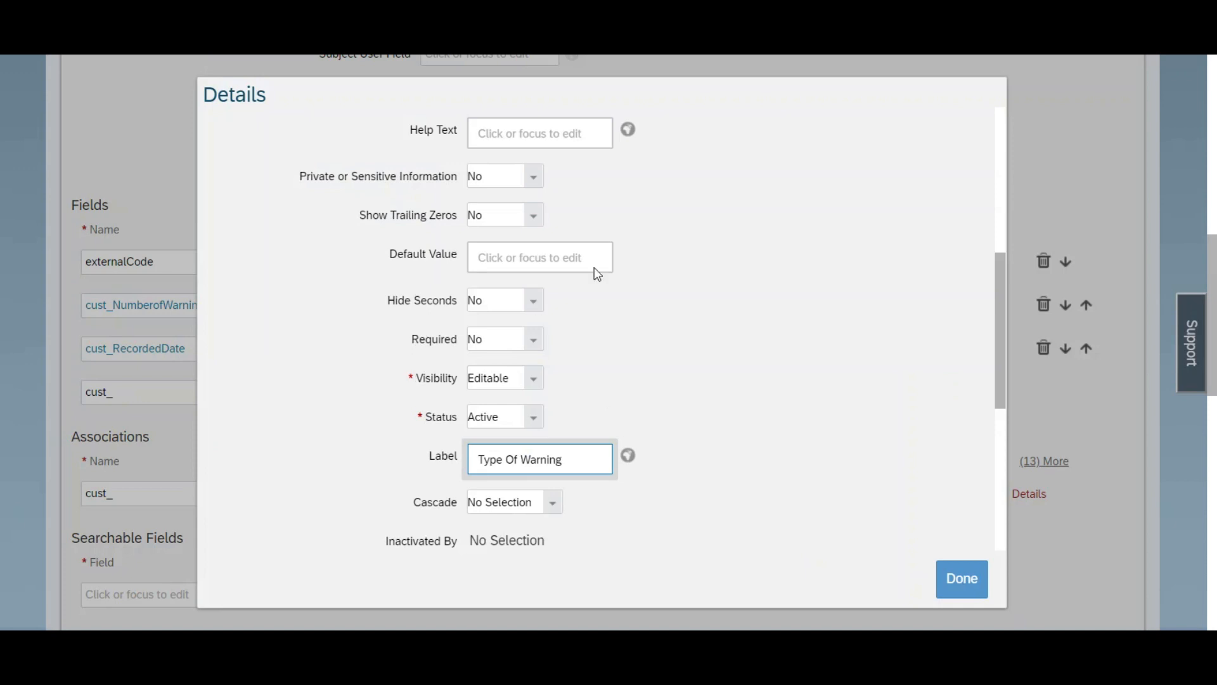
Step: Set the valid values source of the cust_TypeOfWarning field to TypeOfViolation and finish its details
drag(1005, 313, 1005, 191)
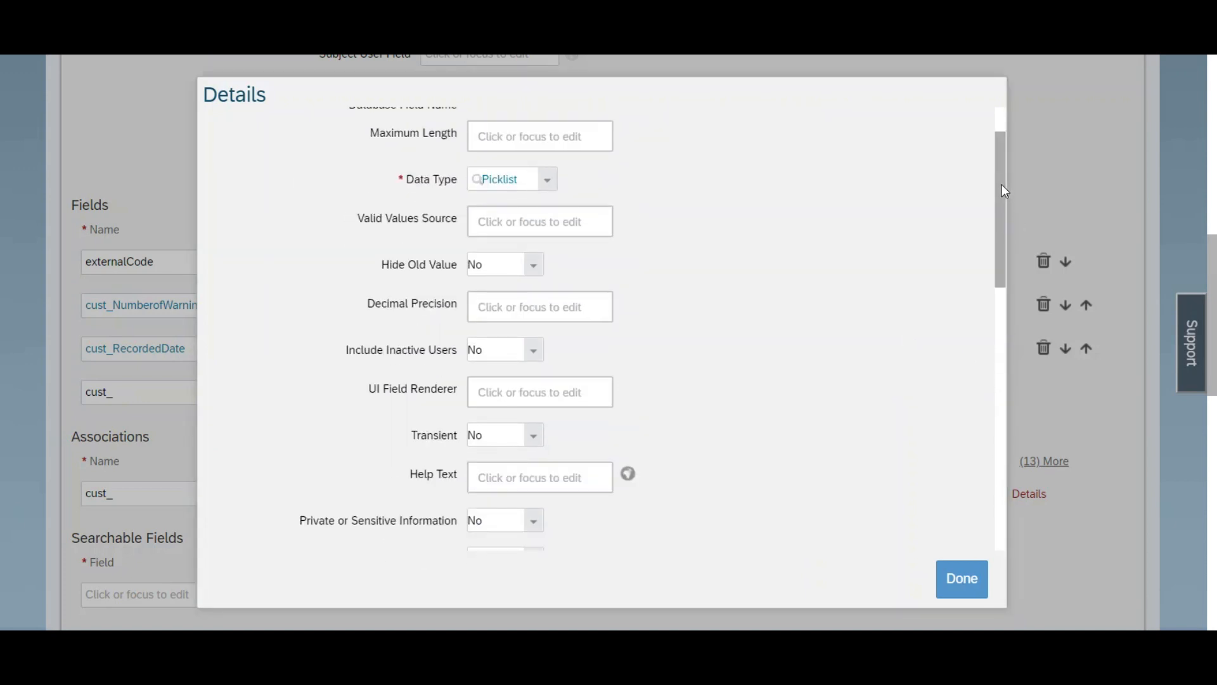
click(554, 223)
text(TypeOfViolation)
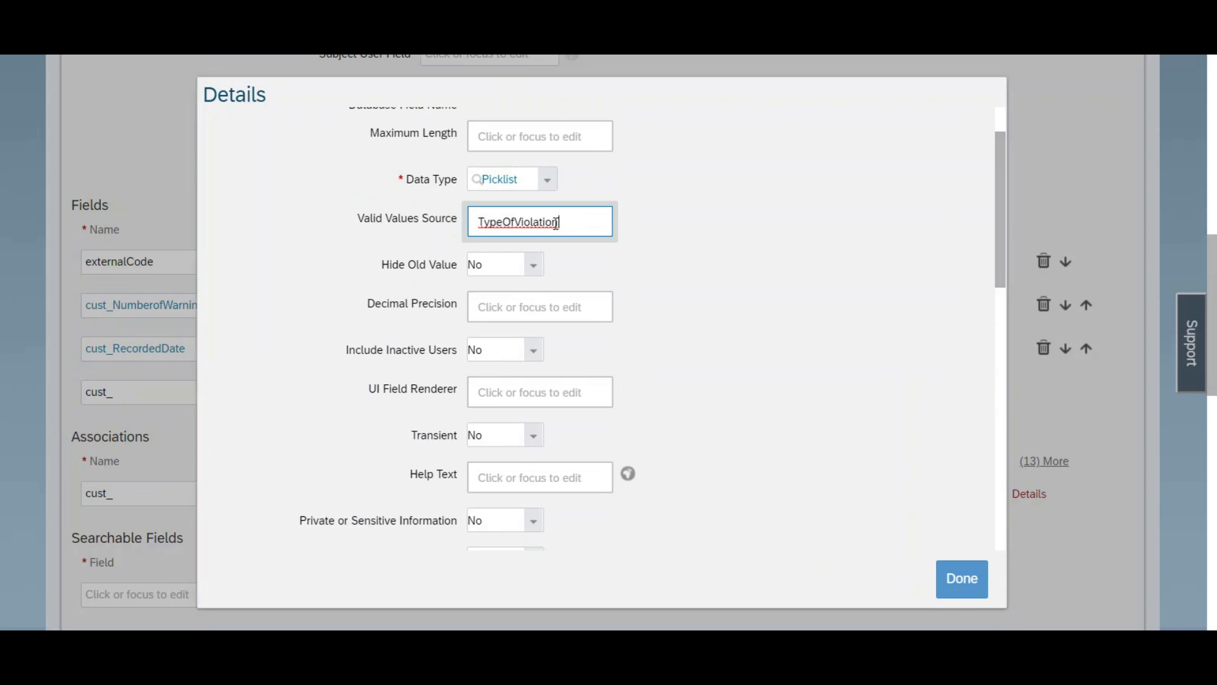
click(952, 573)
Step: Save the cust_RecordWarnings object definition and review its saved settings and fields
scroll(608, 342, down, 3)
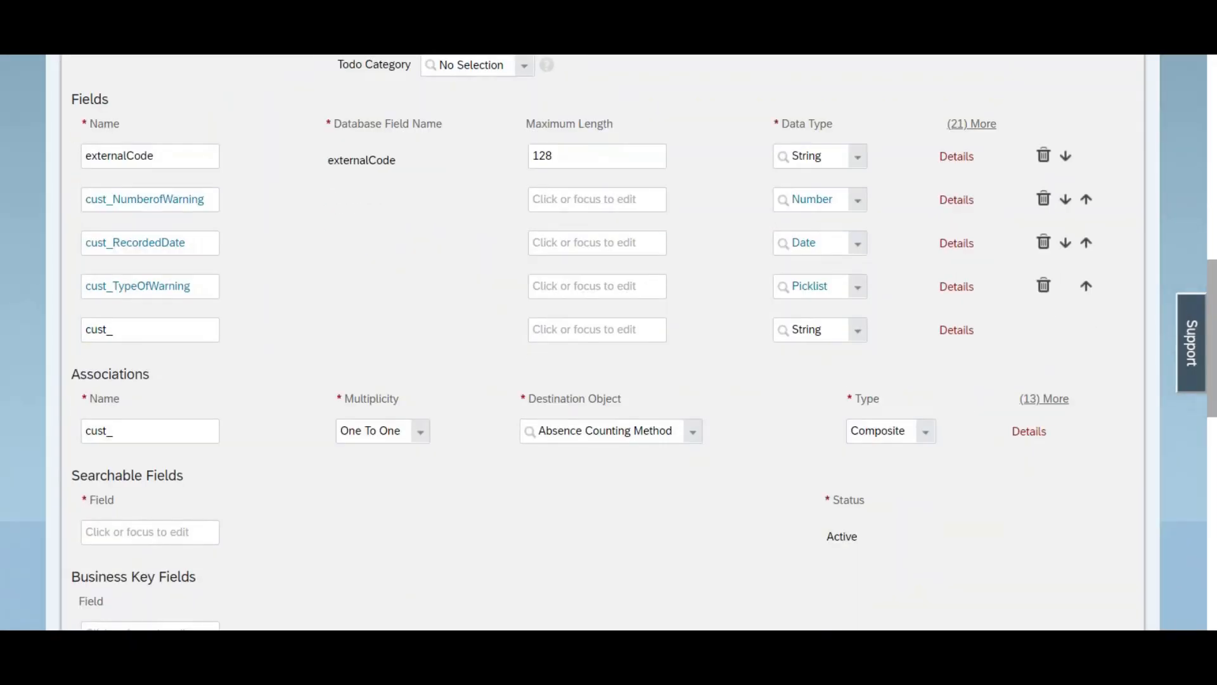
scroll(1091, 616, down, 10)
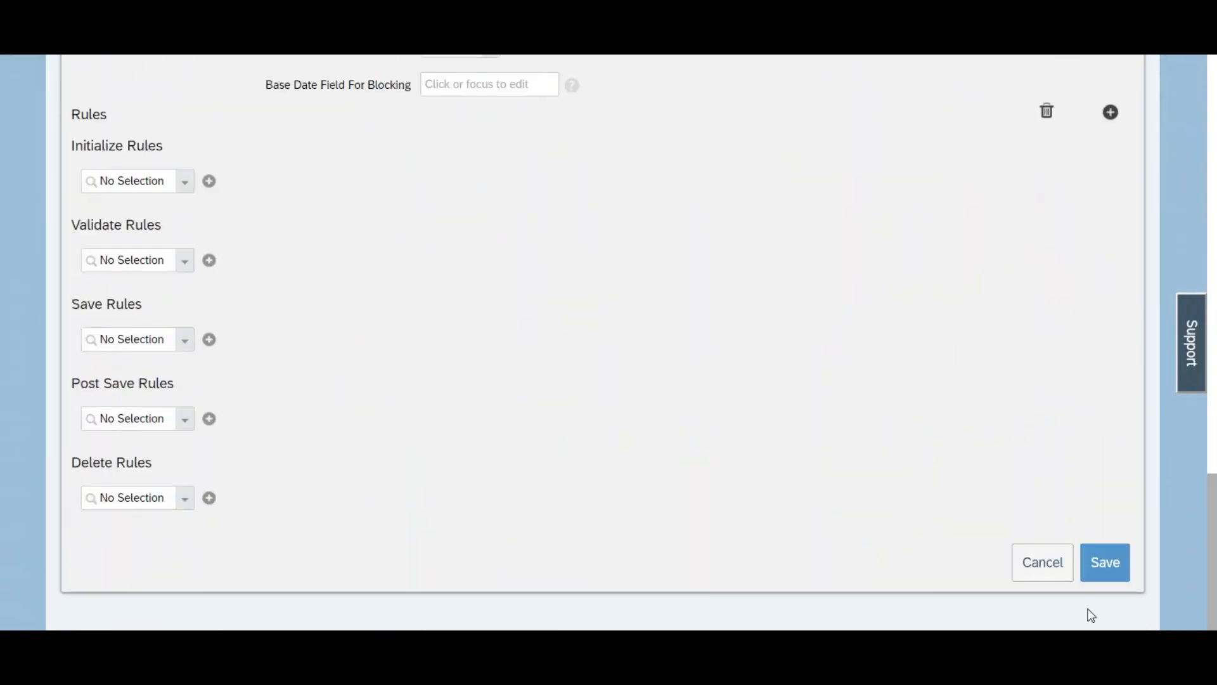
click(1095, 573)
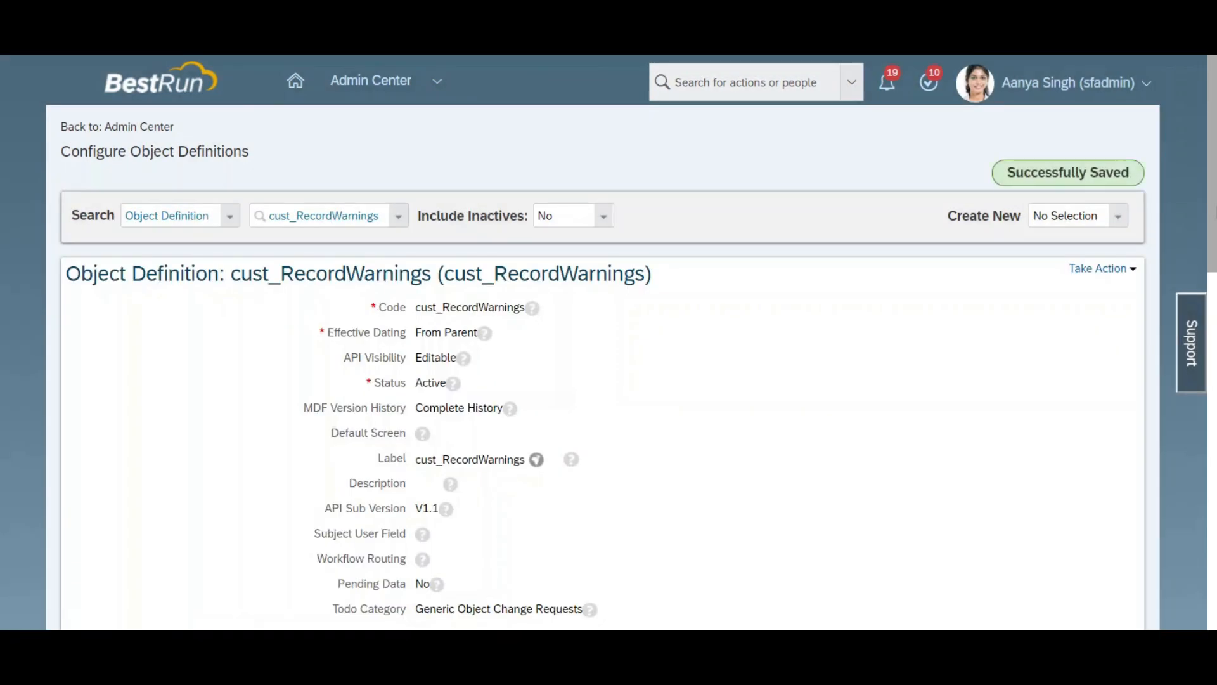
scroll(609, 342, down, 15)
scroll(608, 342, up, 12)
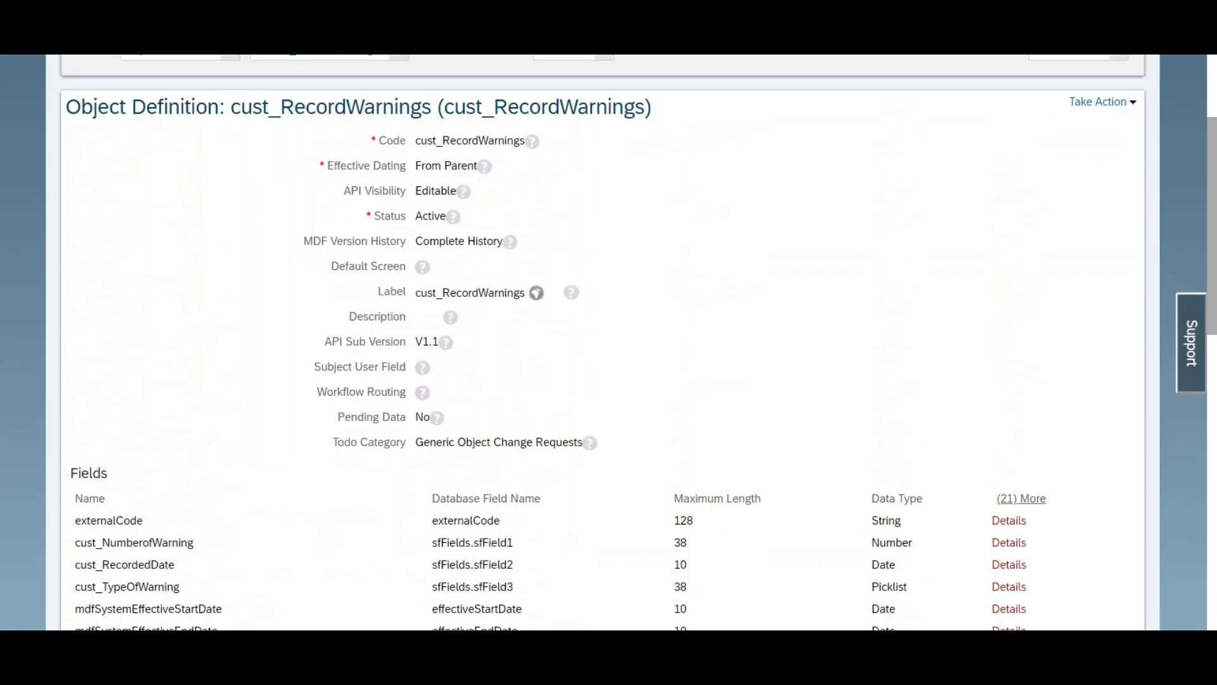
scroll(608, 342, up, 1)
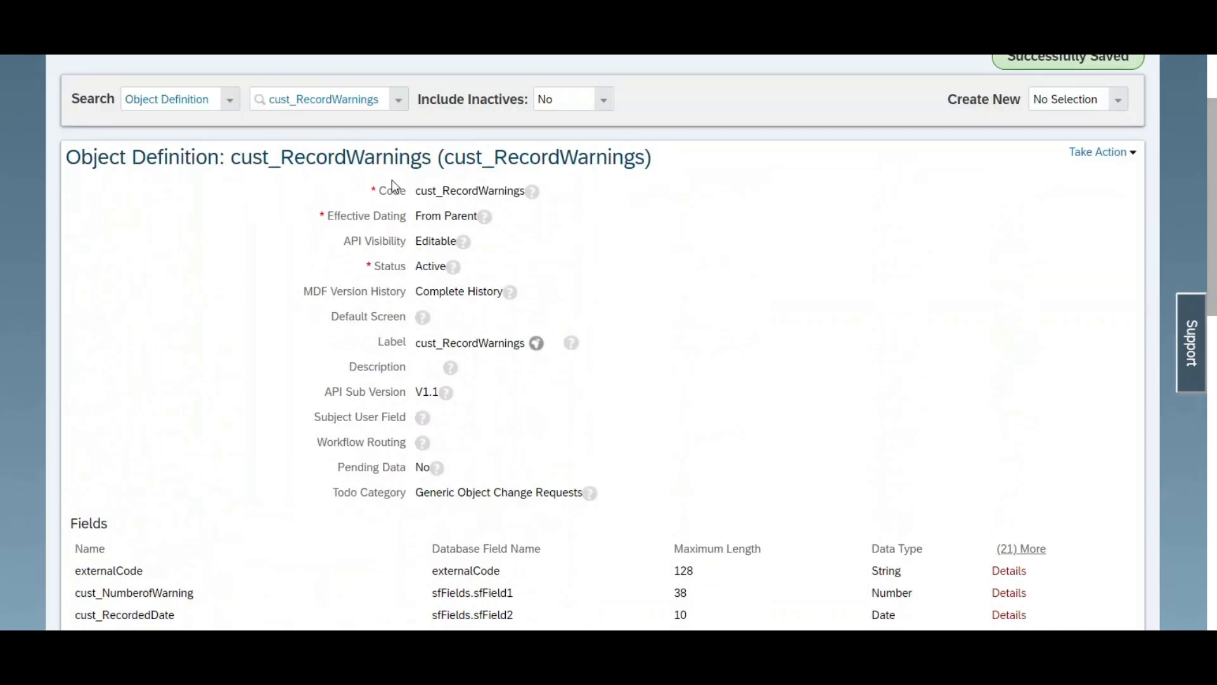
Step: Copy the object name cust_RecordWarnings, then search the object definitions for "warnin" and open Disciplinary Warning
drag(432, 162, 233, 158)
key(ctrl+c)
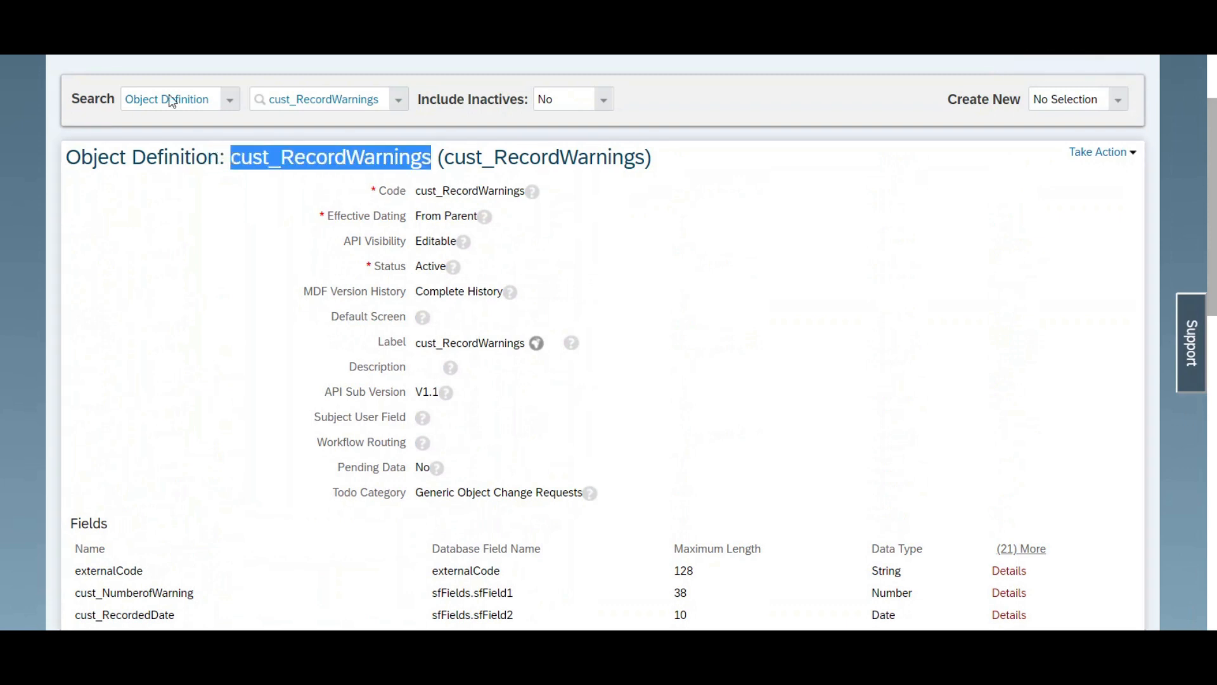
right_click(112, 7)
click(147, 49)
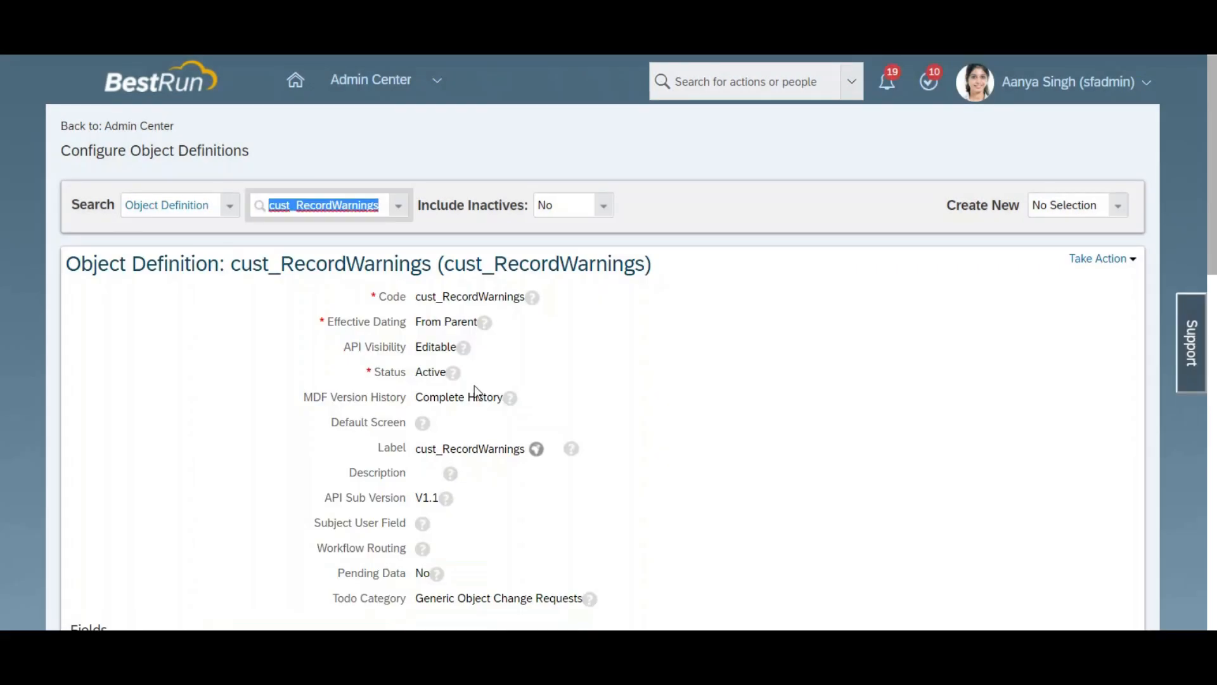
text(war)
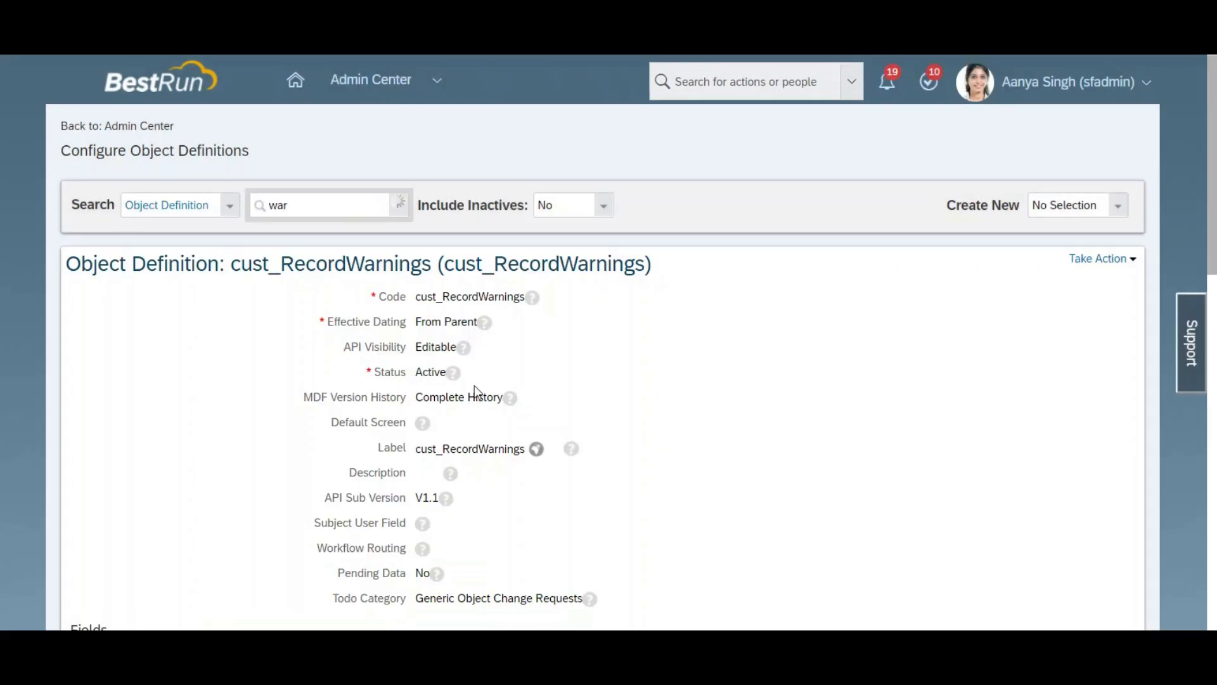
text(nin)
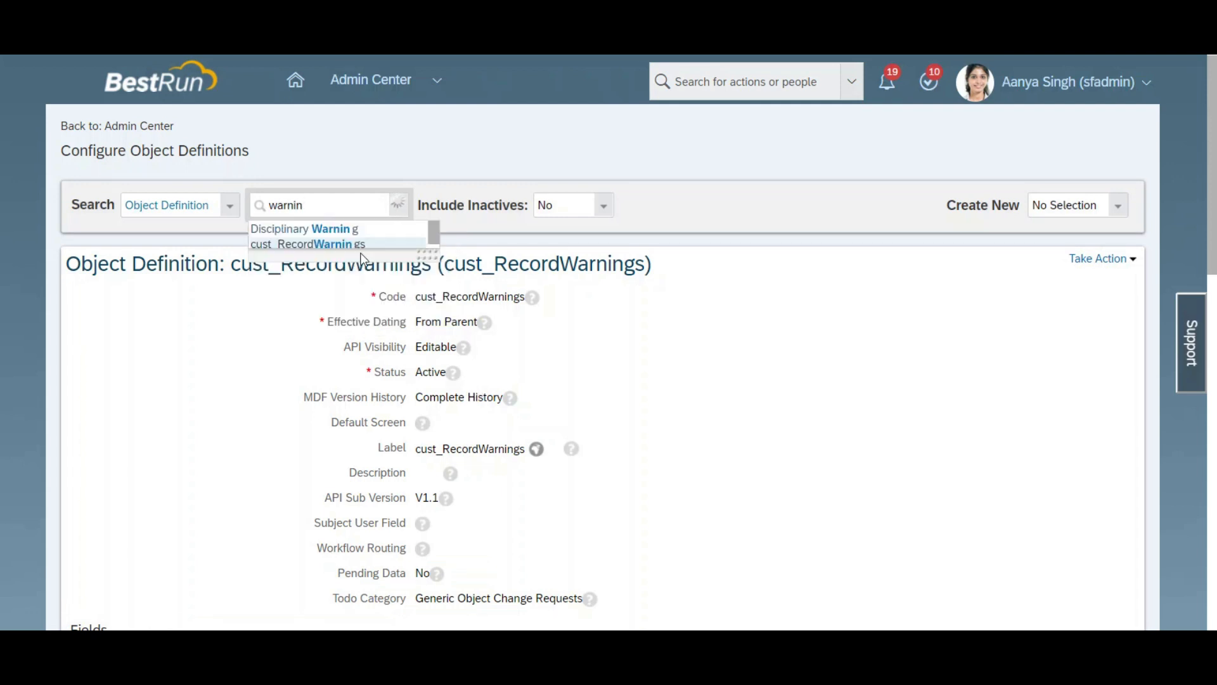
click(343, 227)
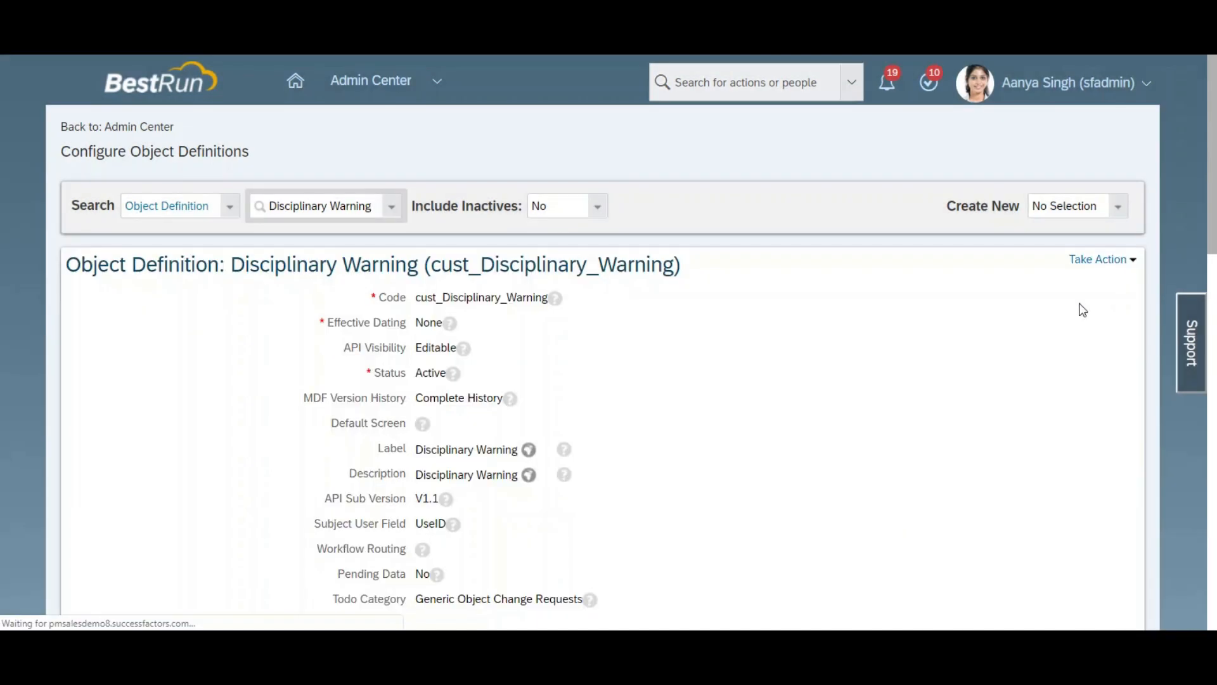
Step: Open the Disciplinary Warning definition for editing and add an association named cust_RecordWarnings
click(1104, 259)
click(1109, 280)
scroll(1110, 279, down, 20)
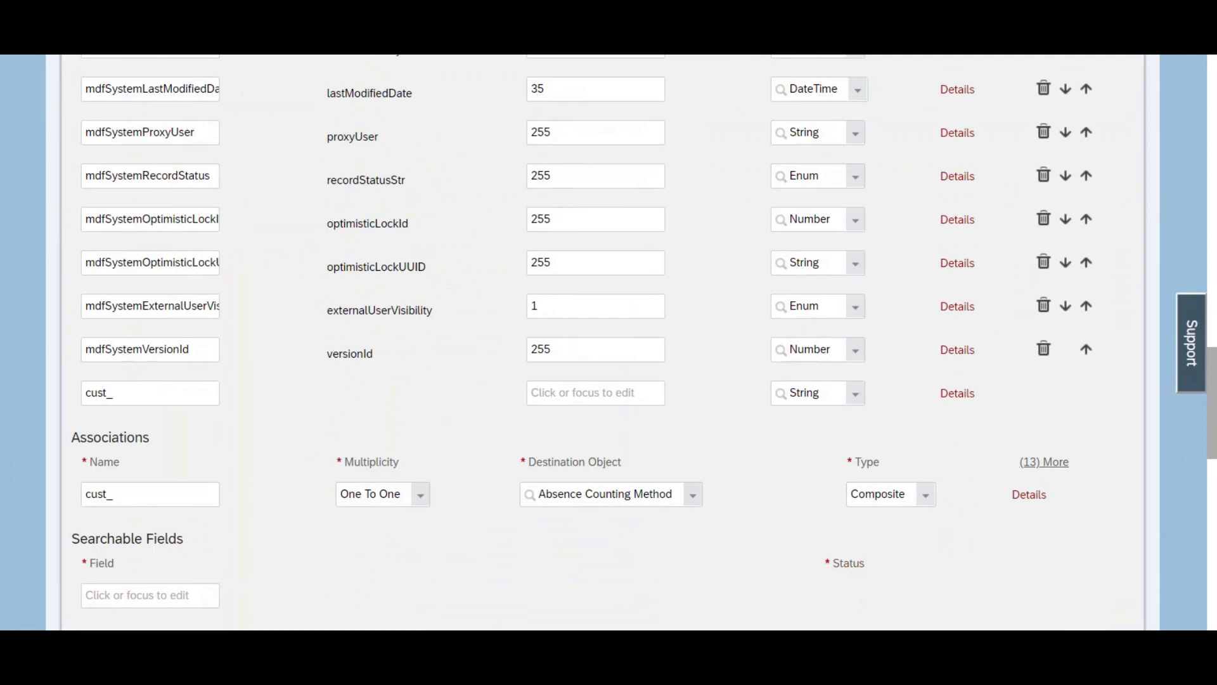
scroll(199, 397, down, 2)
click(194, 379)
key(ctrl+v)
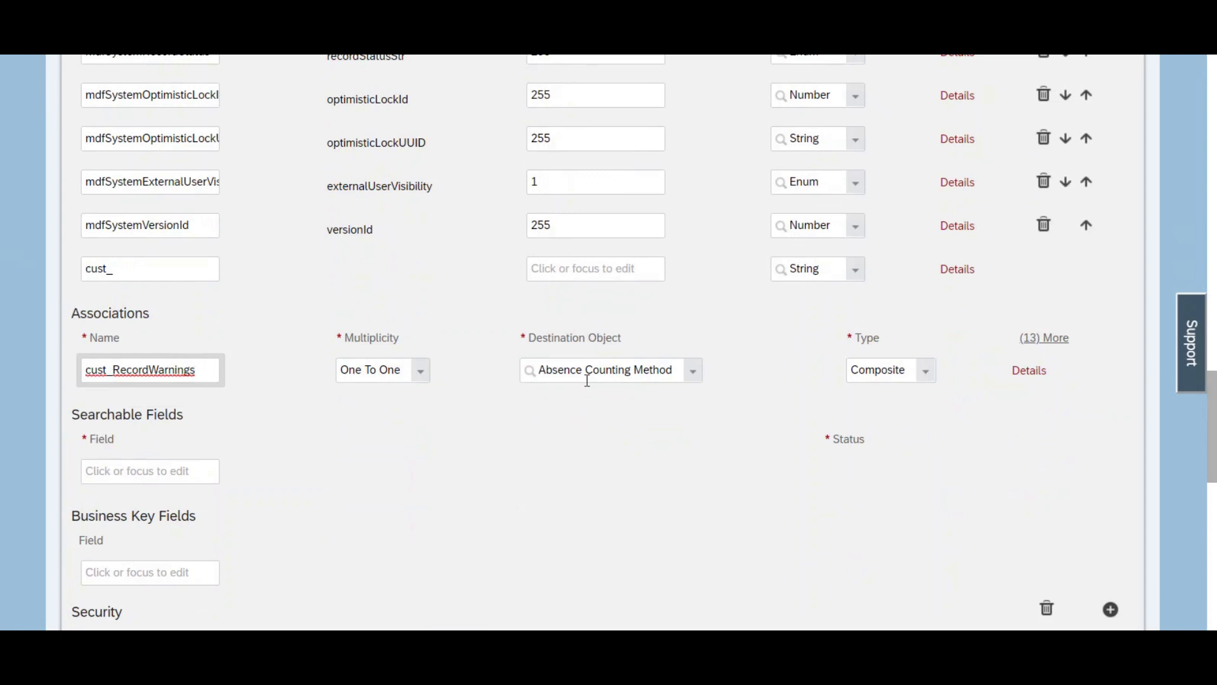
Step: Set the cust_RecordWarnings association's multiplicity to One To Many and its destination object to cust_RecordWarnings
click(424, 372)
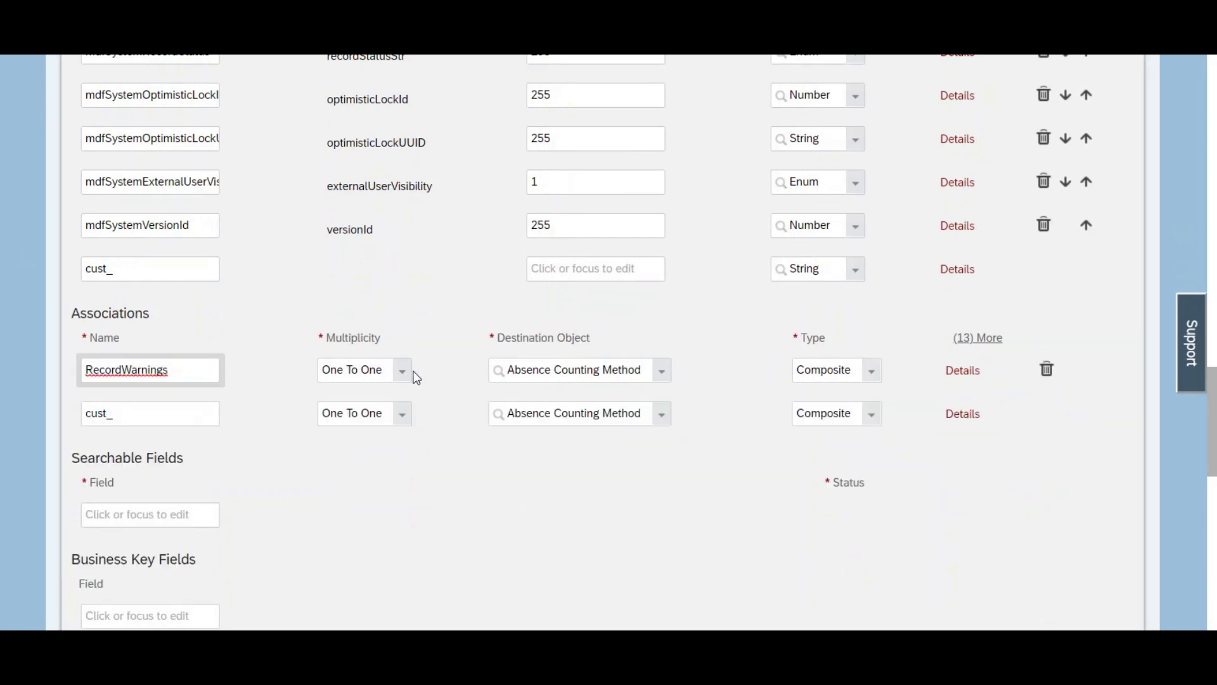
click(402, 371)
click(370, 413)
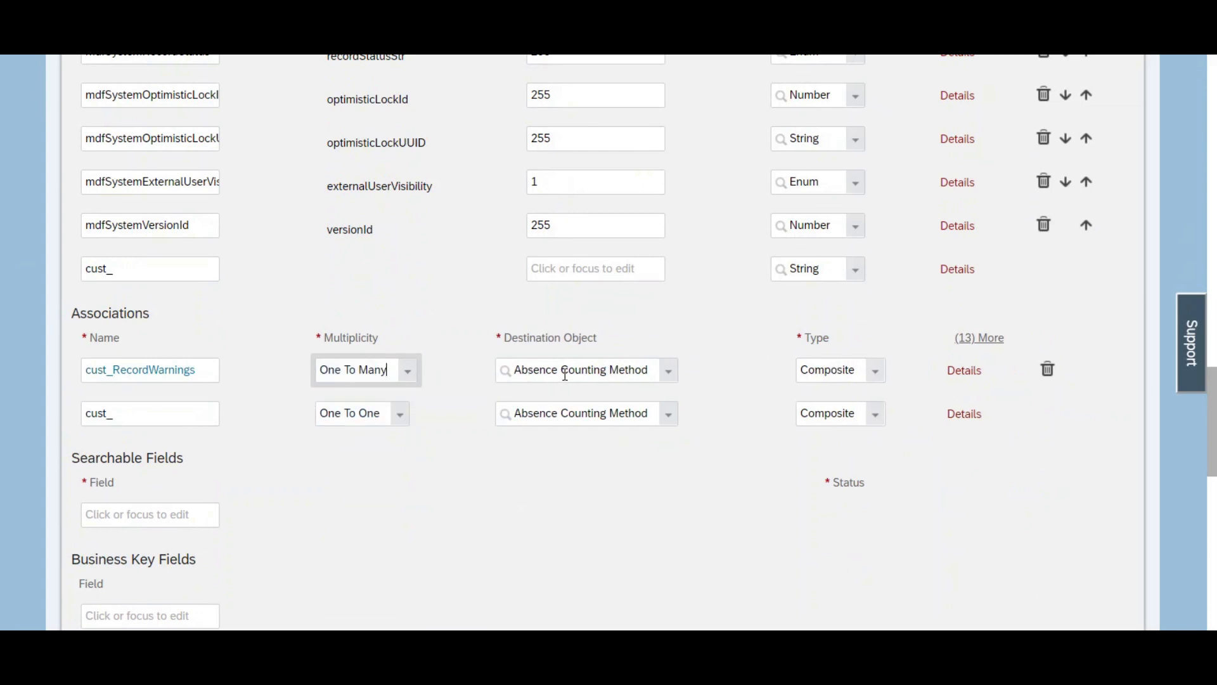
click(566, 375)
key(ctrl+v)
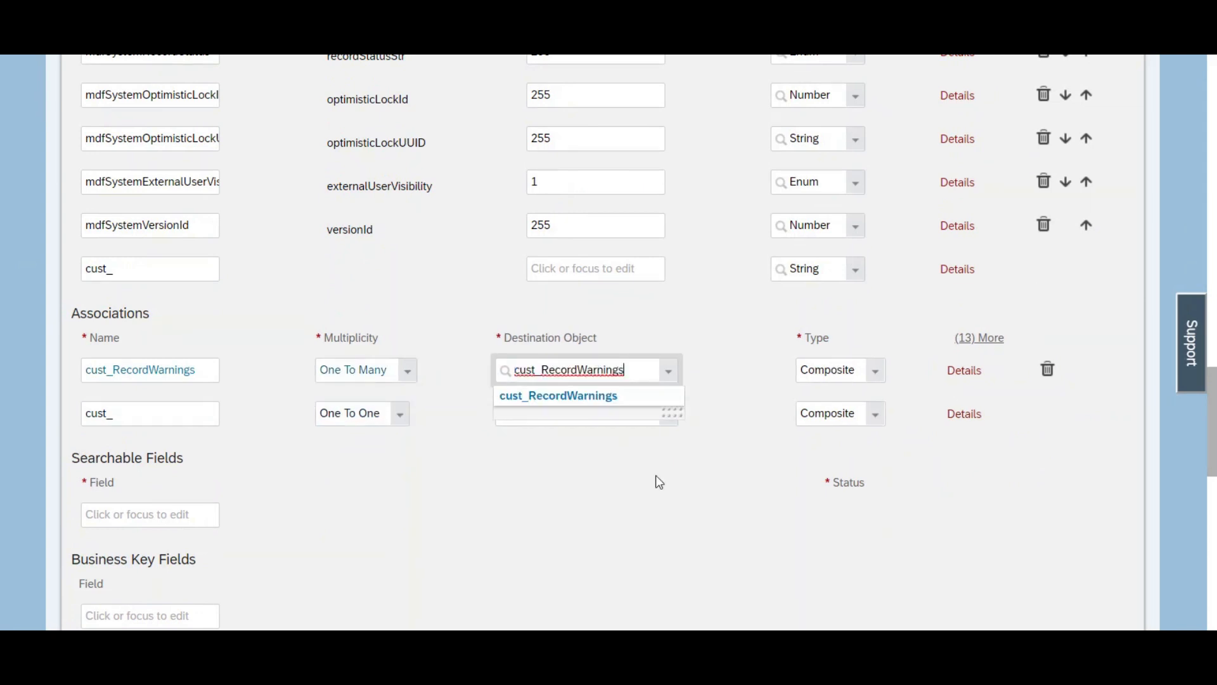
click(598, 399)
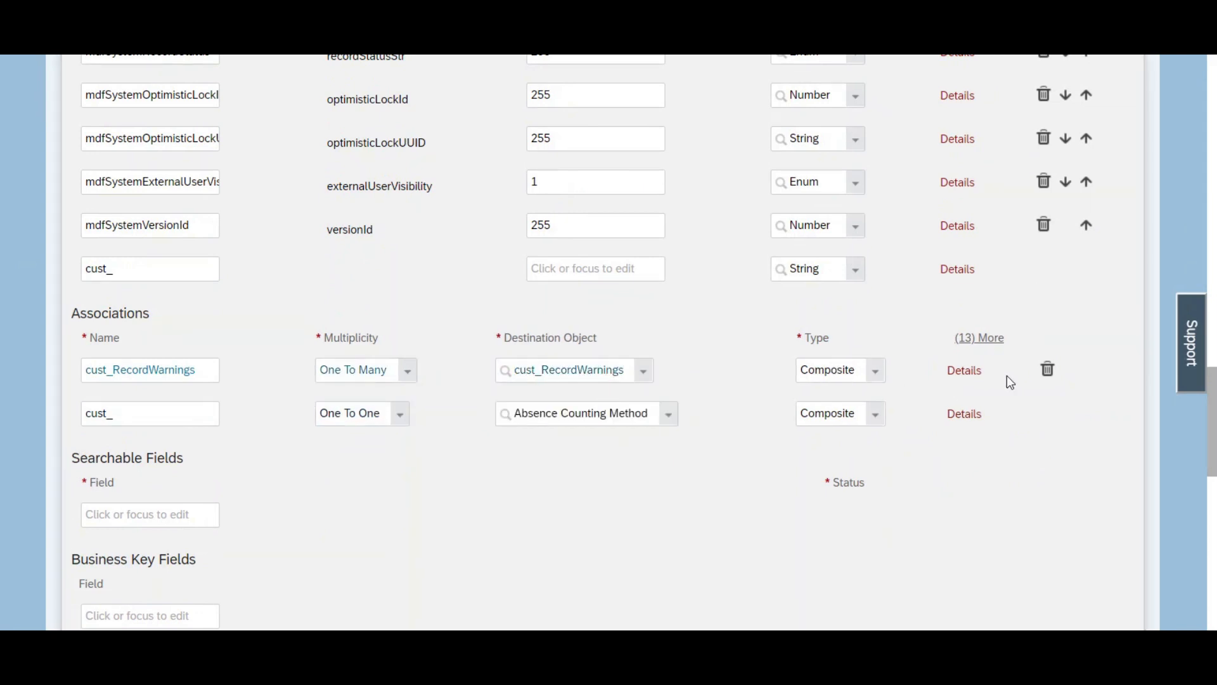
scroll(1214, 431, down, 4)
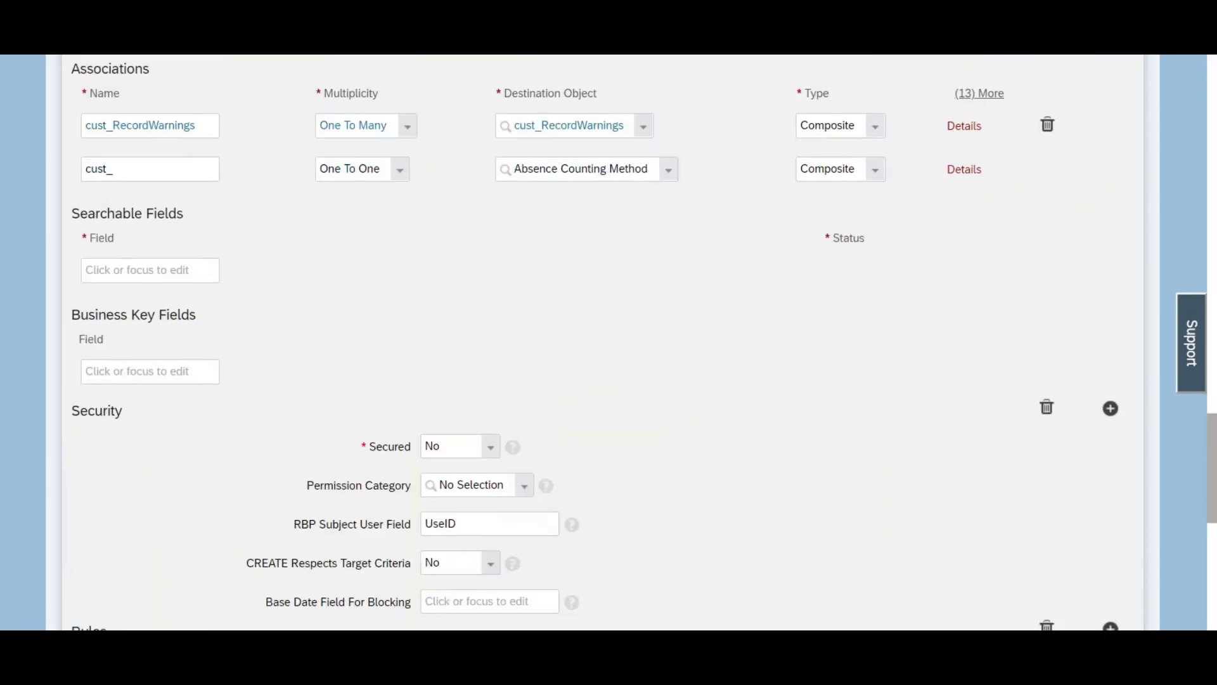
scroll(1214, 431, down, 3)
scroll(1214, 431, up, 7)
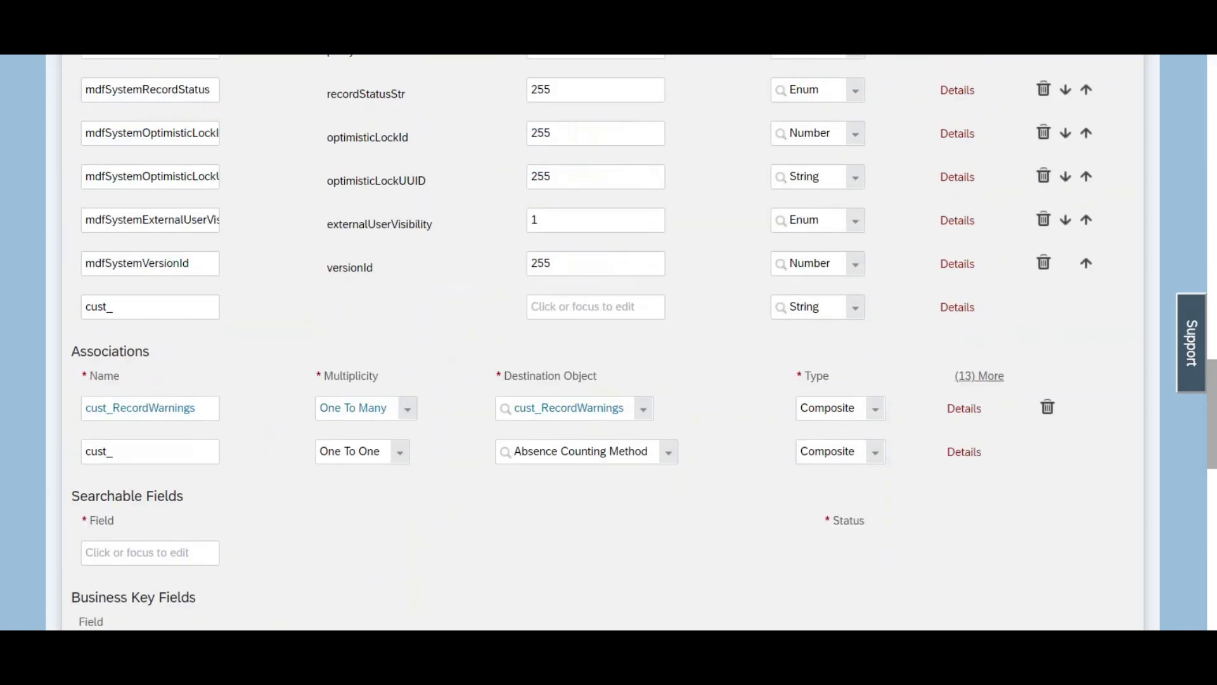
Step: Save the Disciplinary Warning object definition and review its saved settings, fields and cust_RecordWarnings association
scroll(602, 342, down, 3)
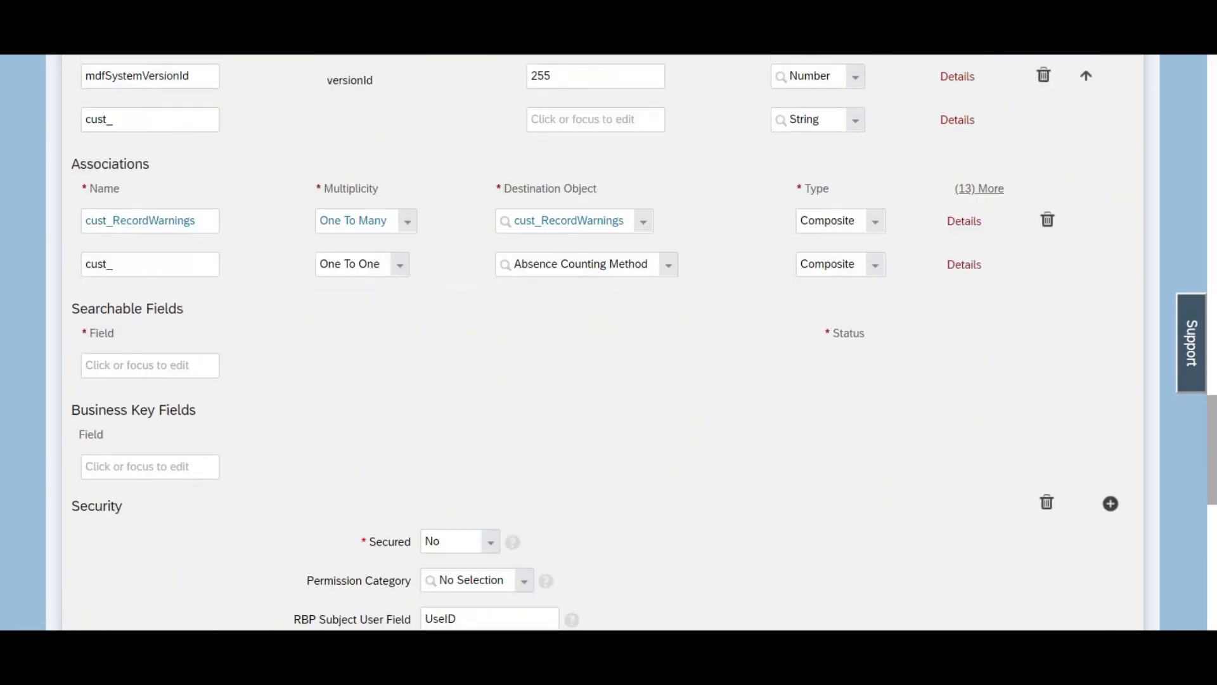
scroll(602, 342, down, 10)
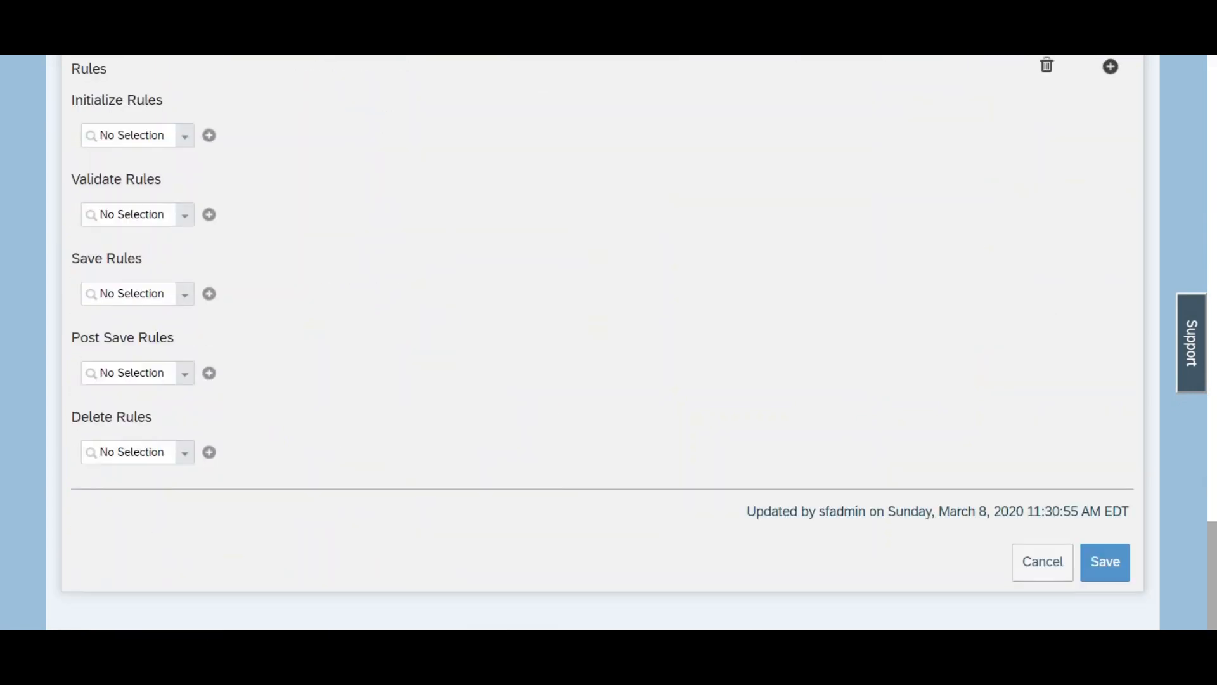
click(1107, 566)
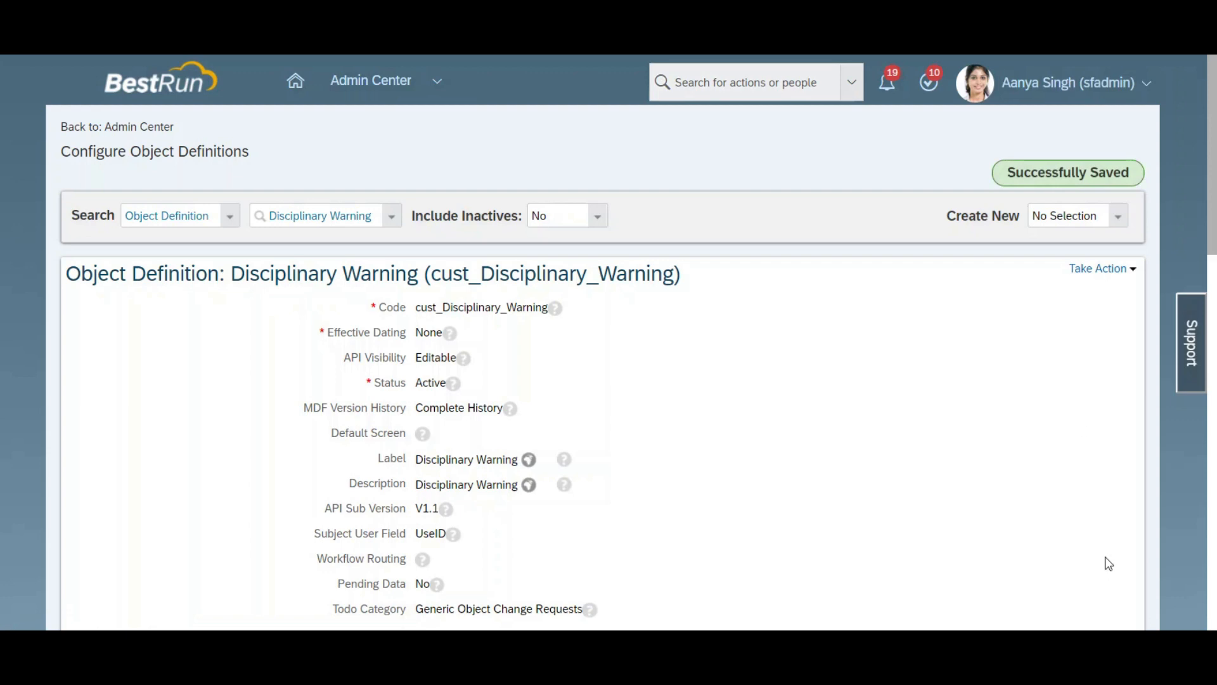
scroll(603, 342, down, 5)
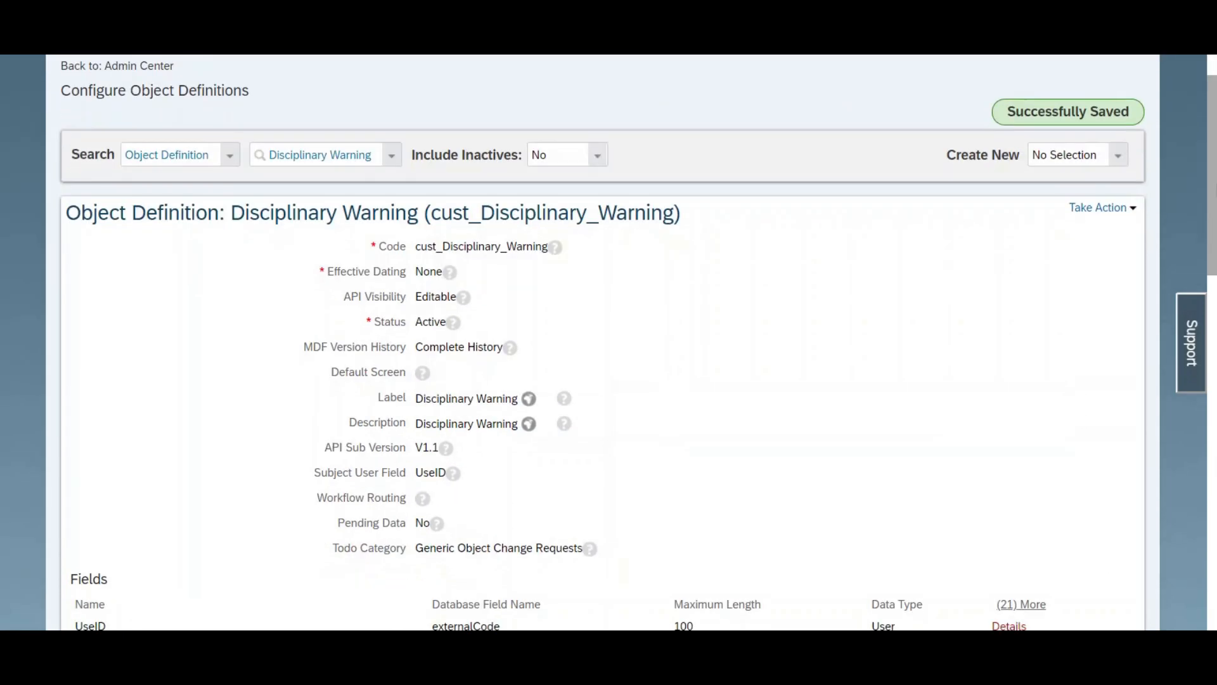
scroll(602, 342, down, 7)
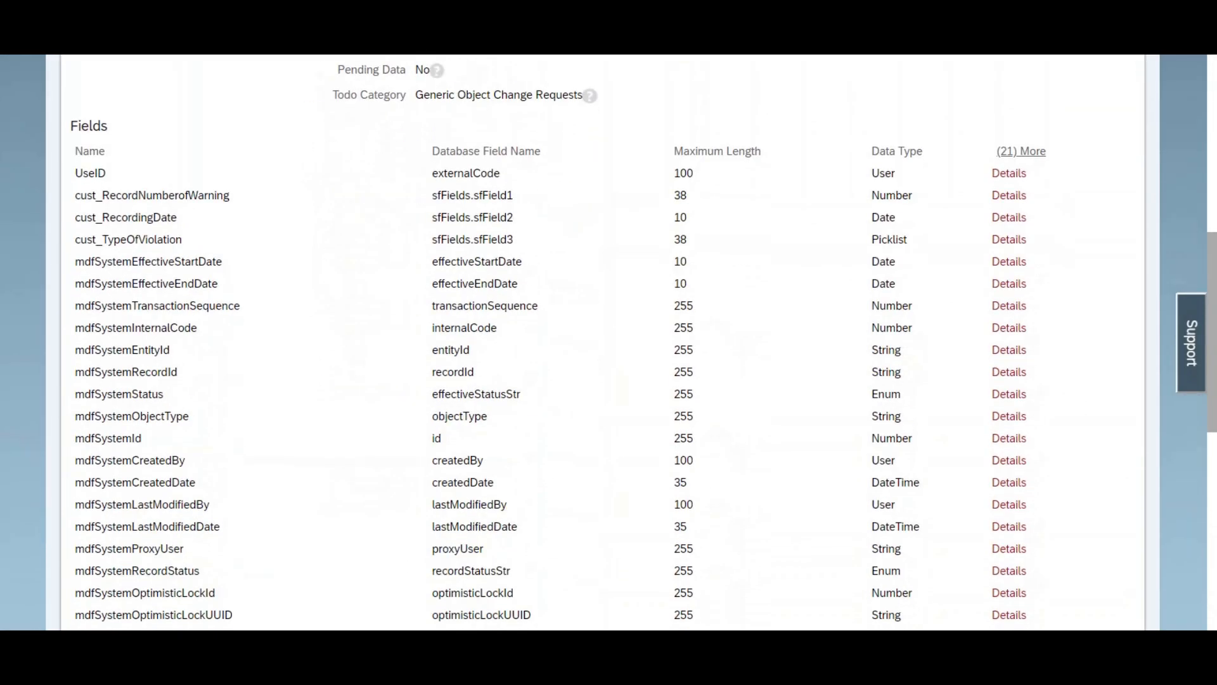
scroll(603, 343, down, 1)
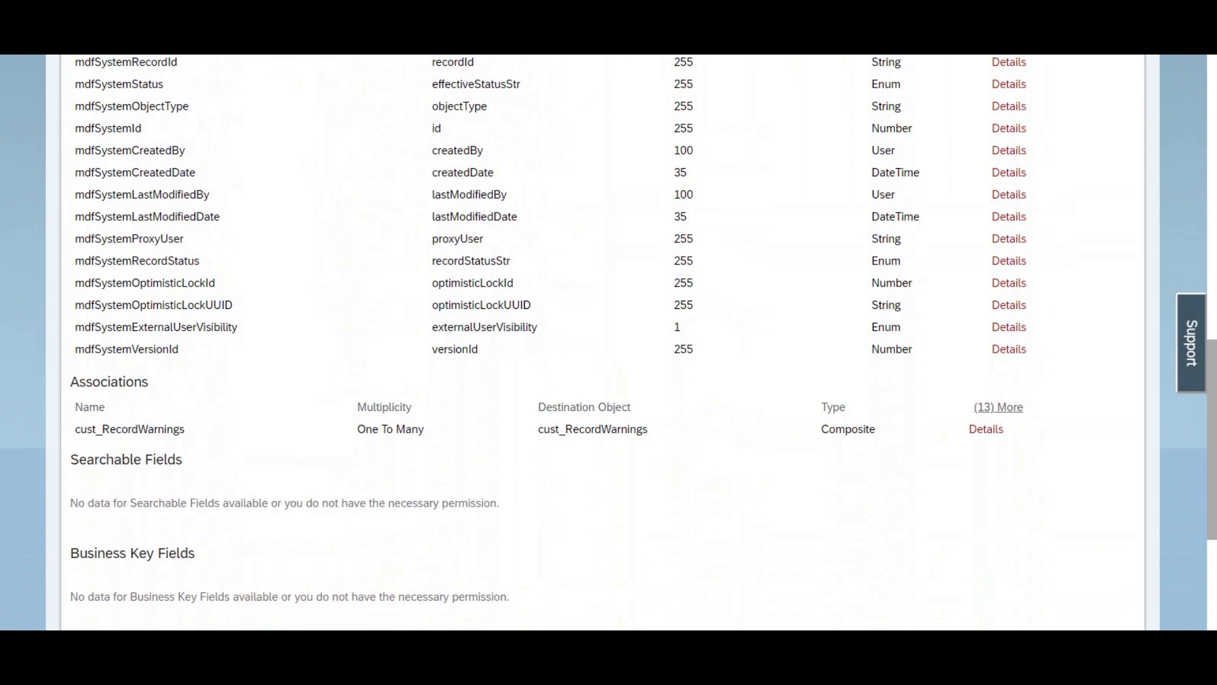
scroll(608, 342, up, 1)
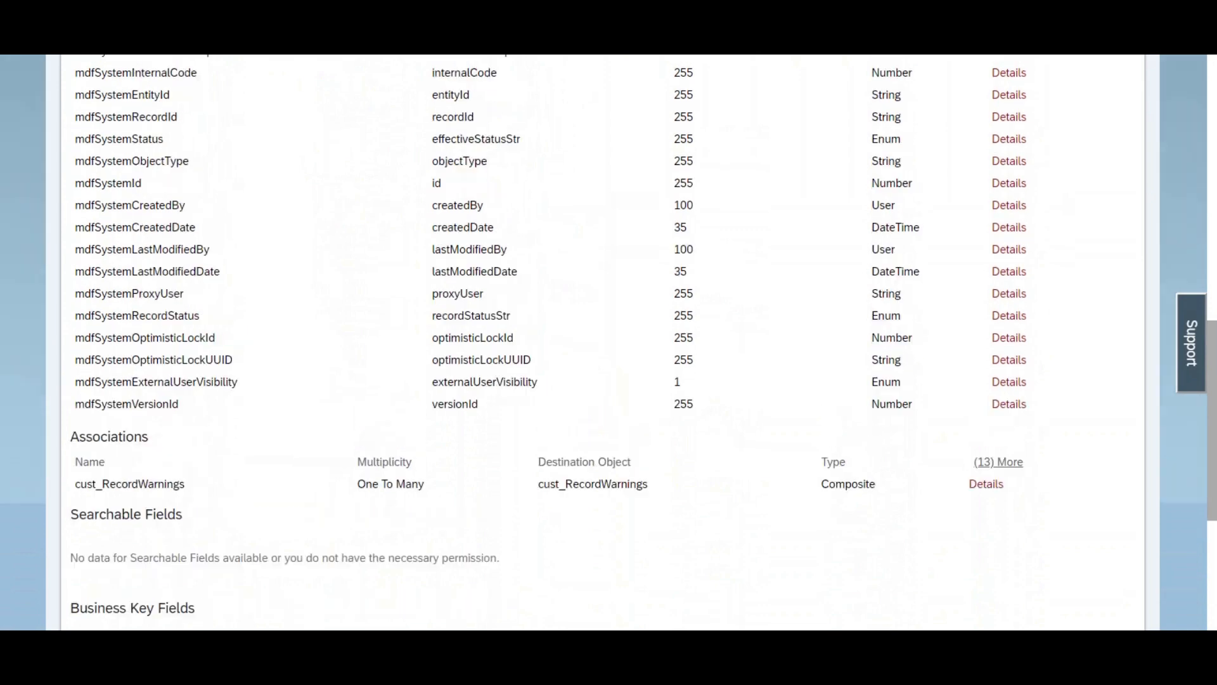
scroll(608, 343, up, 12)
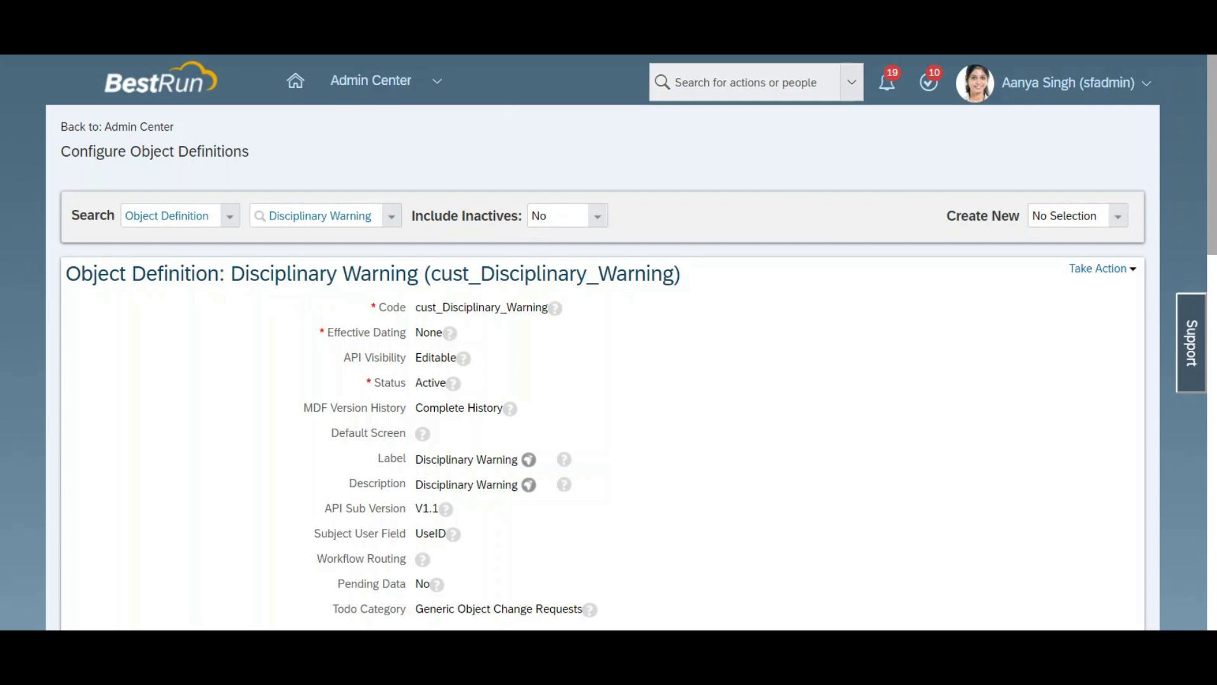
scroll(608, 342, down, 7)
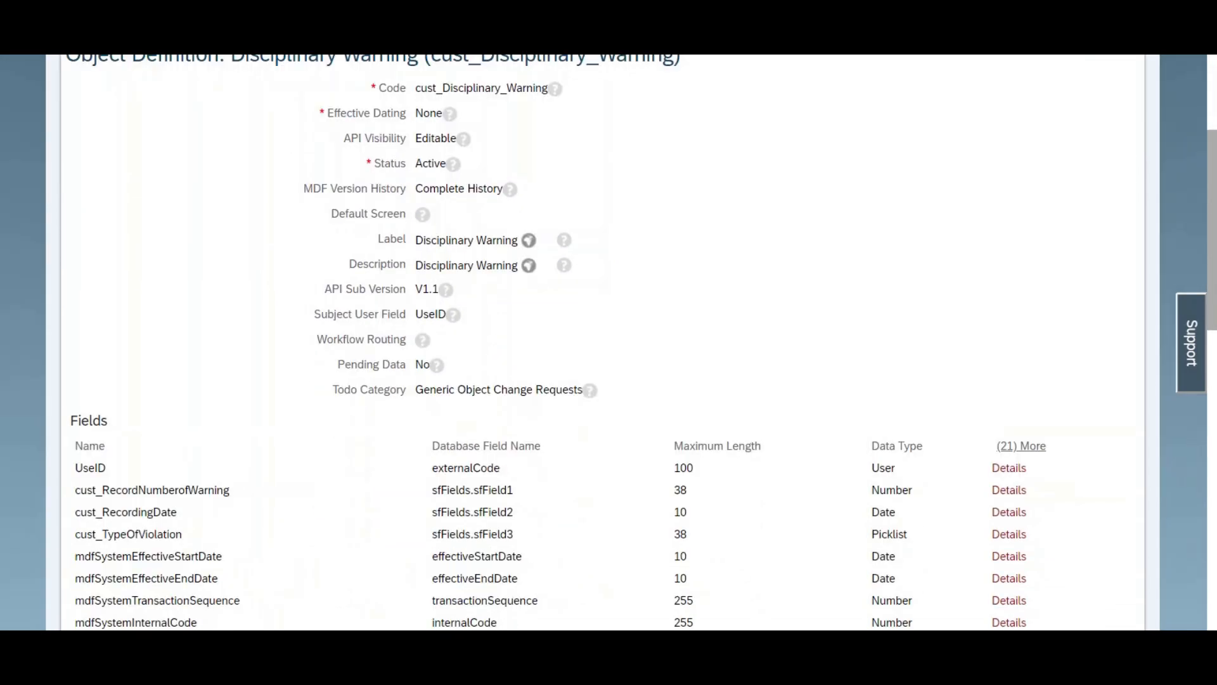
scroll(362, 101, down, 1)
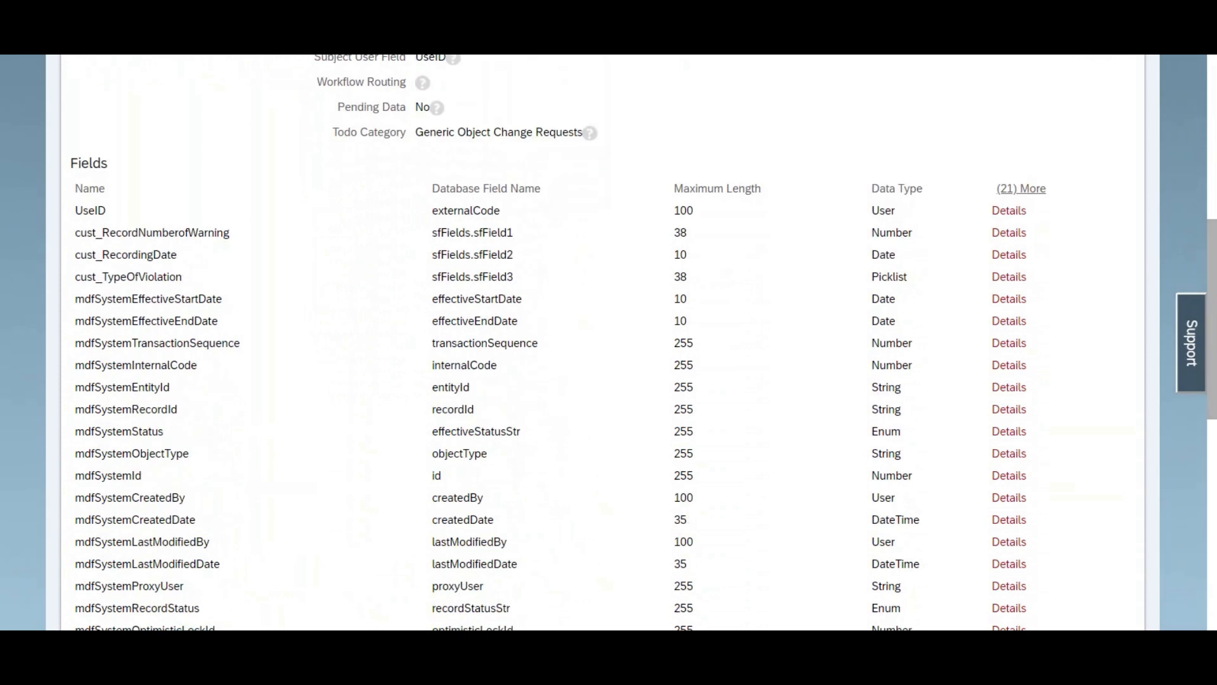
Step: Duplicate the page in a new browser tab, search the actions for "manage data" and open Manage Data
right_click(282, 3)
click(316, 45)
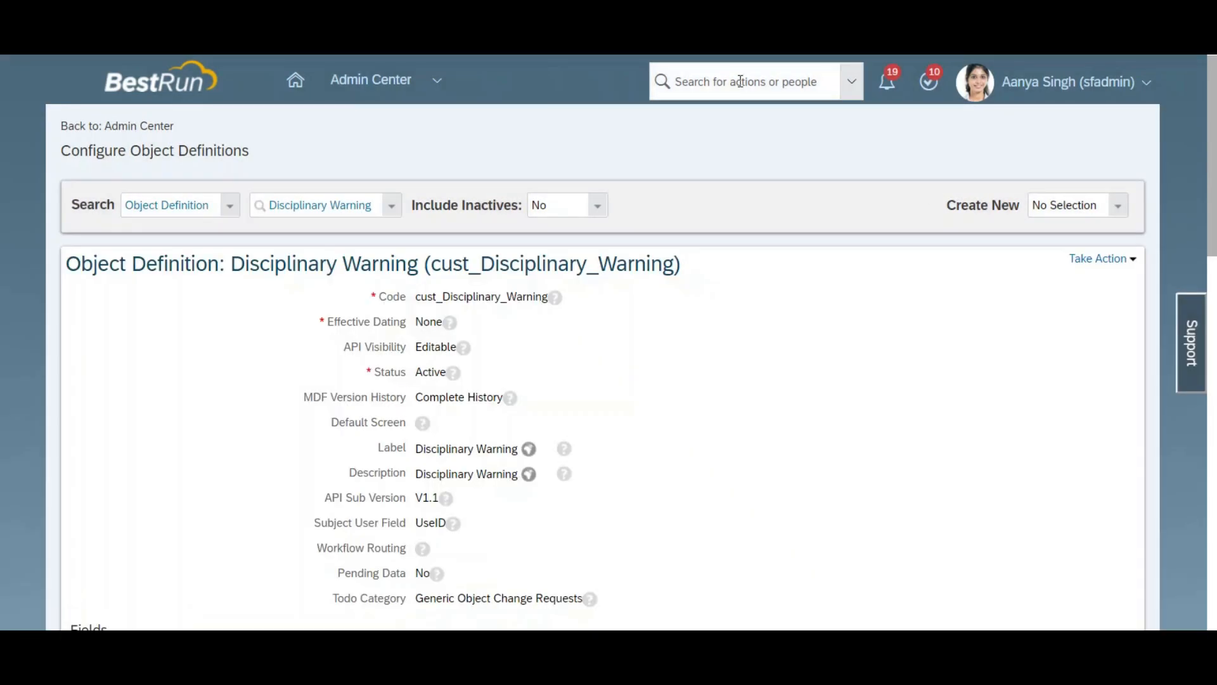
click(740, 82)
text(manage data)
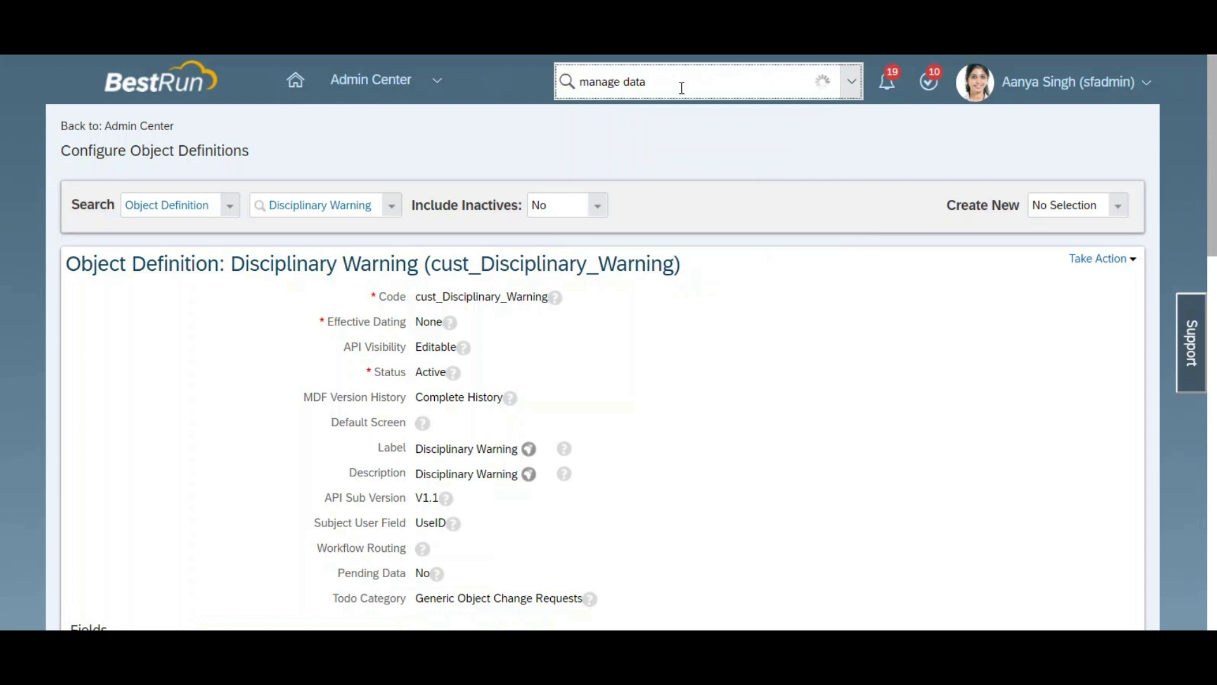
click(623, 126)
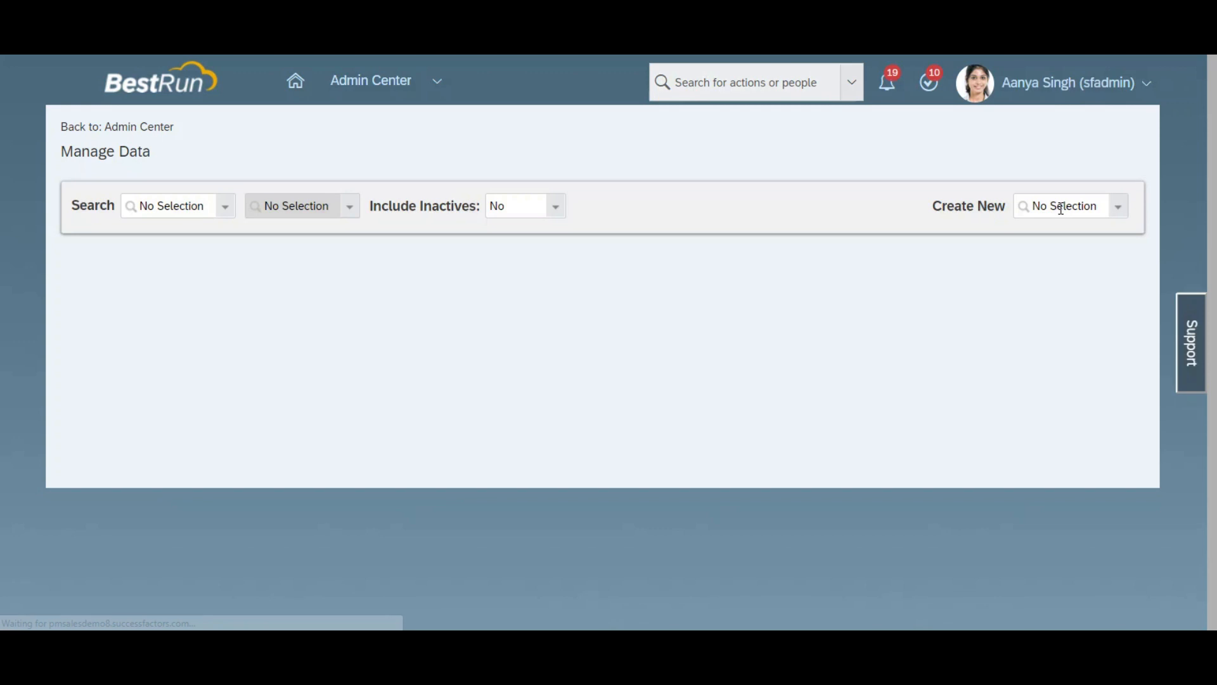
Step: Start a new Disciplinary Warning record in Manage Data
click(1061, 209)
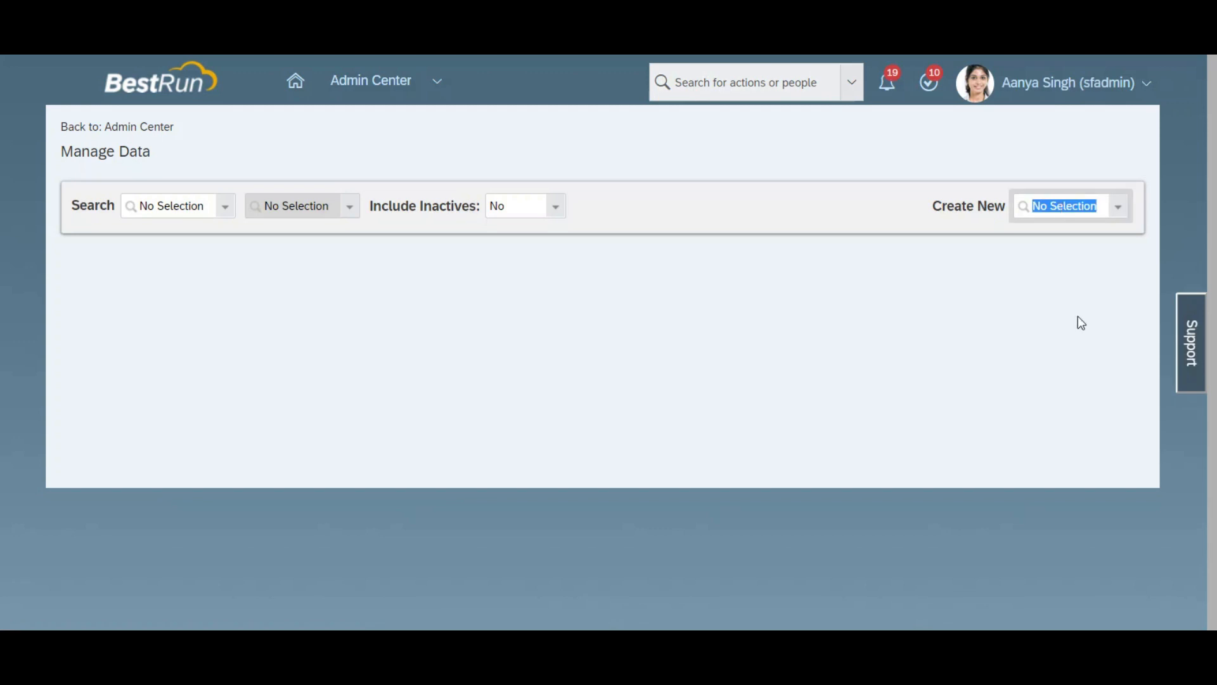
text(discu)
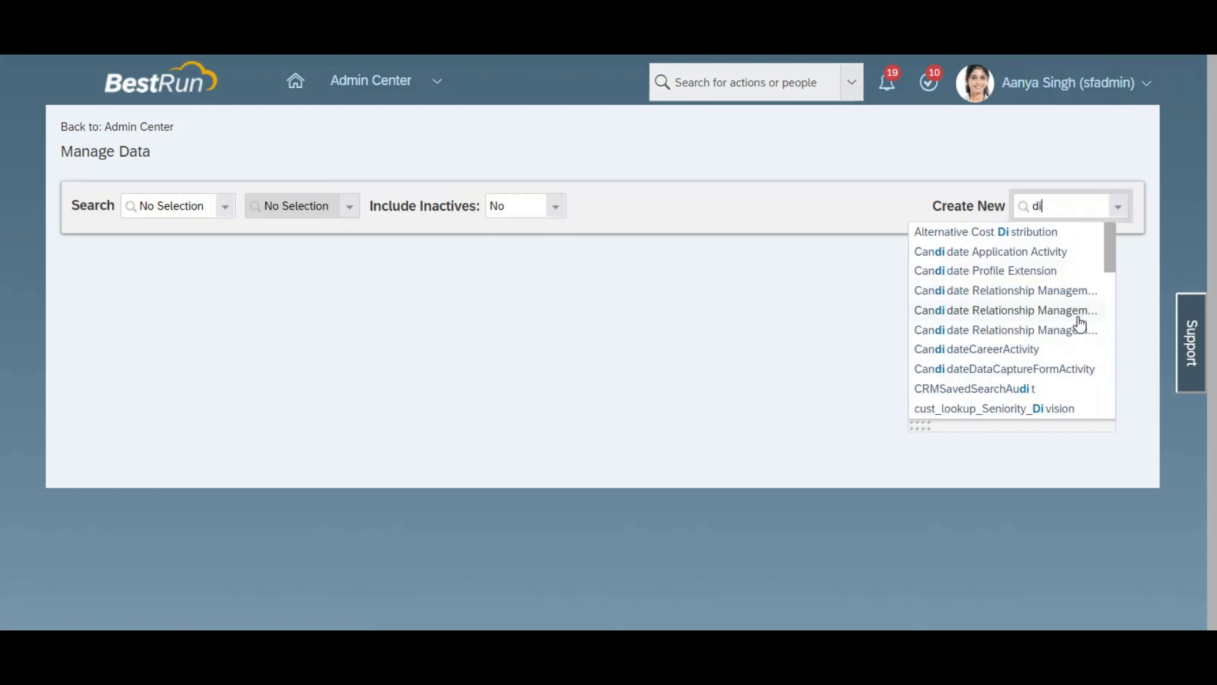
key(BackSpace)
key(BackSpace)
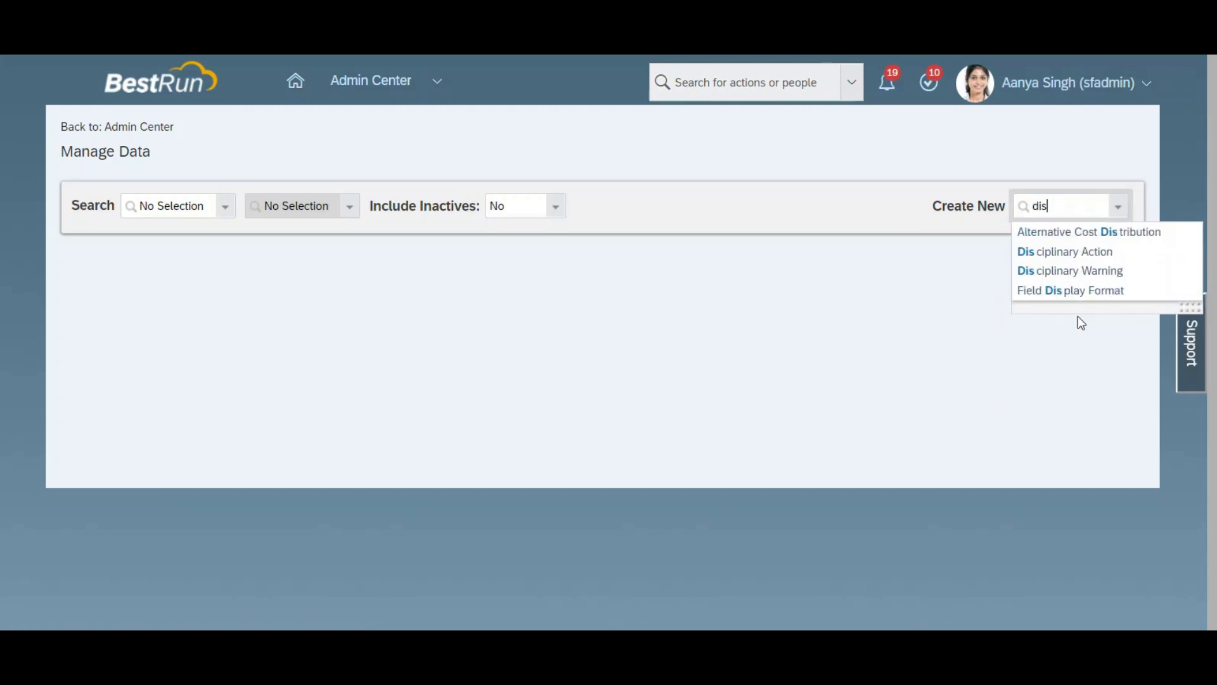
text(cipl)
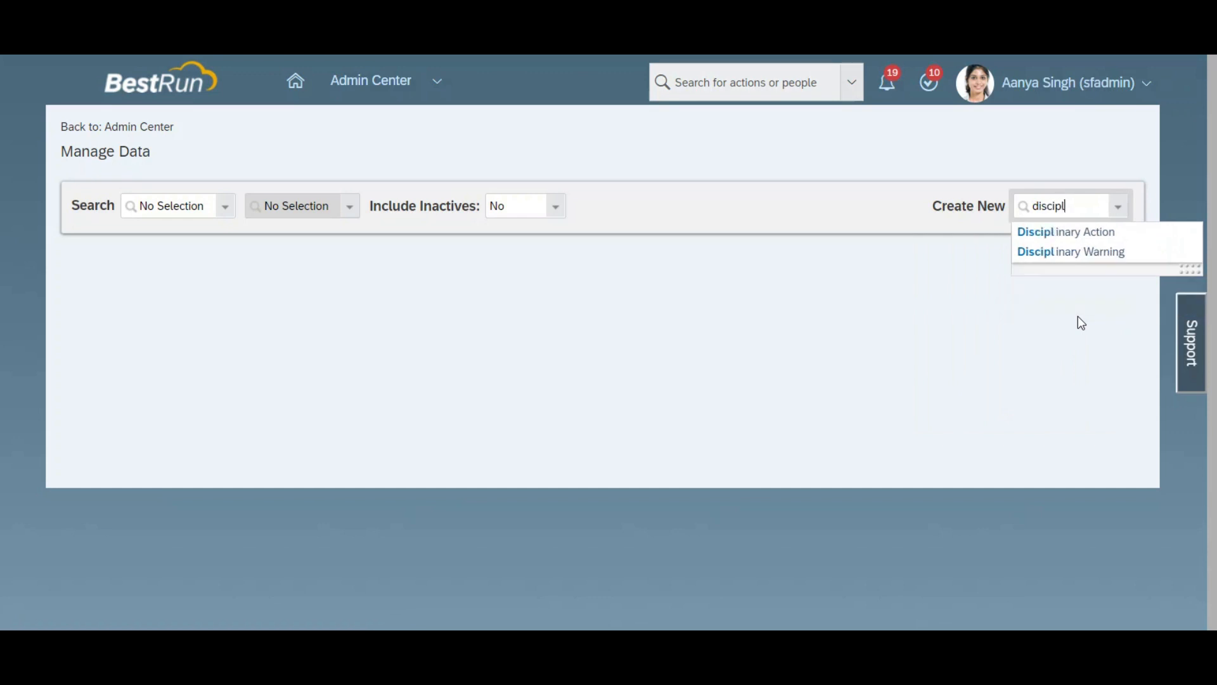
click(1069, 253)
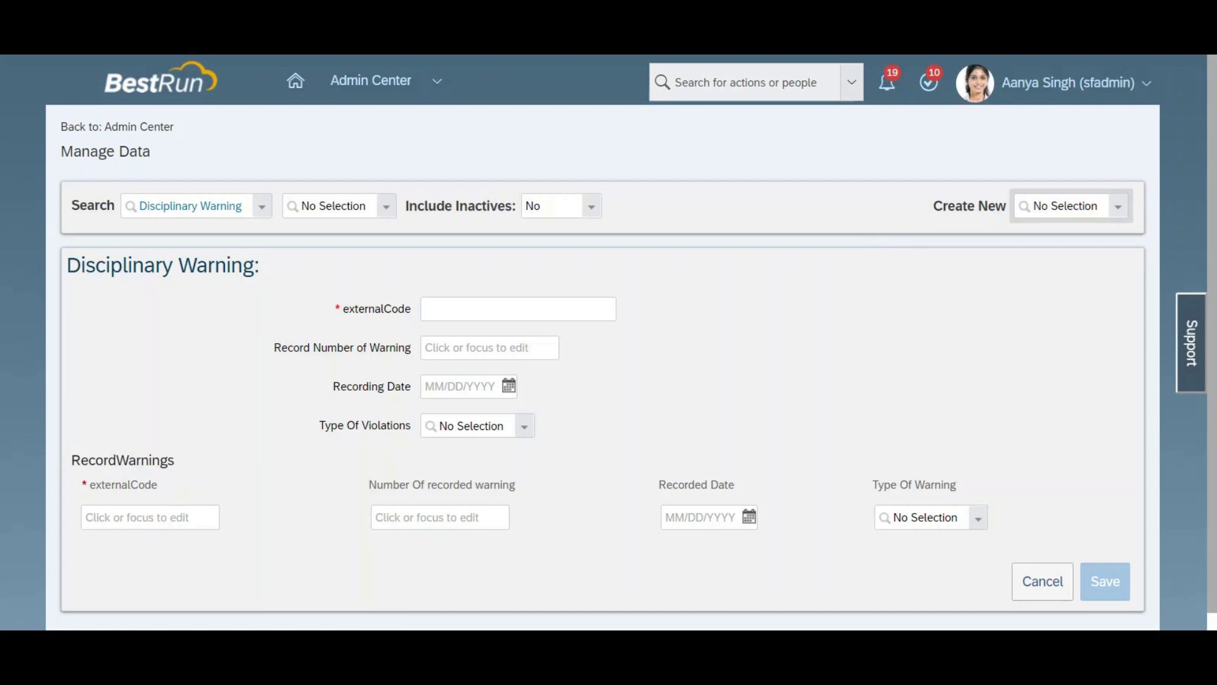
drag(1211, 279, 1211, 326)
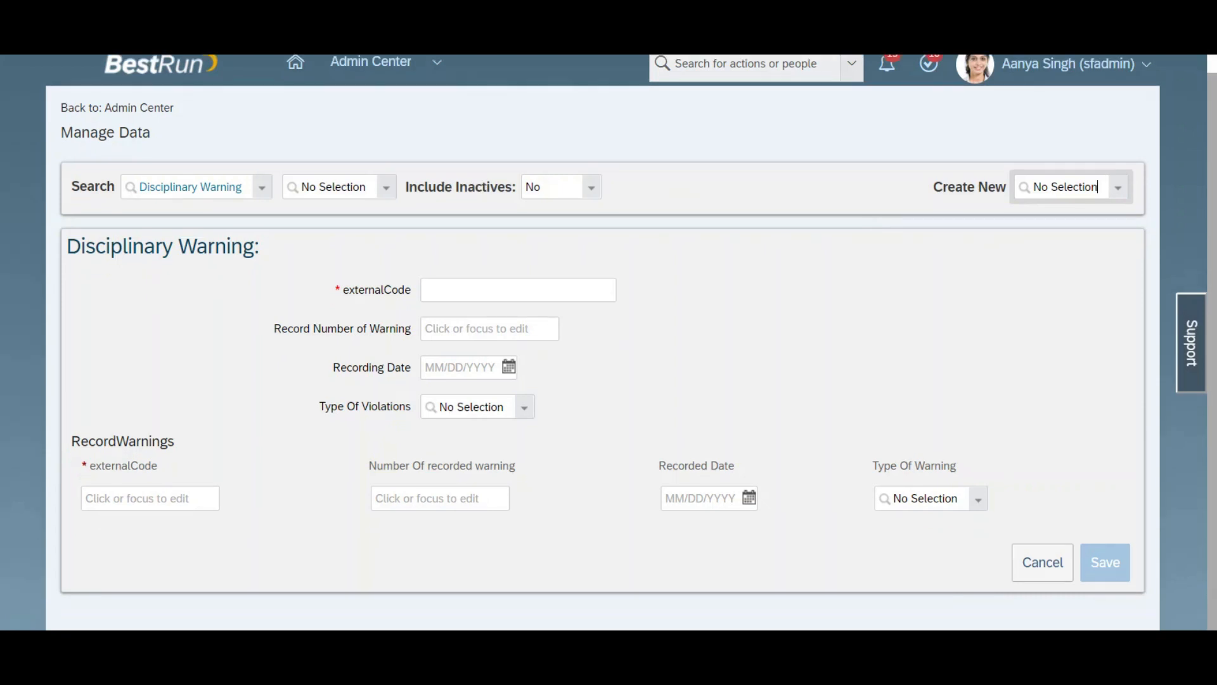
Step: Select the employee as the externalCode of the new Disciplinary Warning record
click(542, 285)
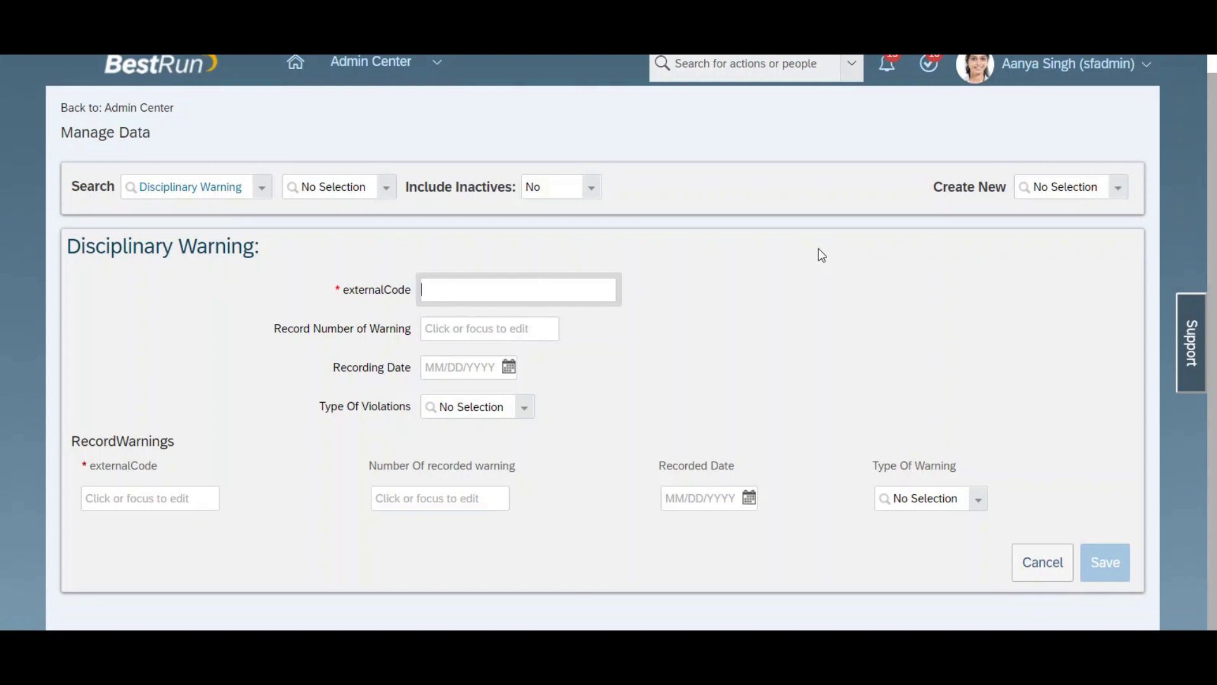
text(mark)
click(490, 320)
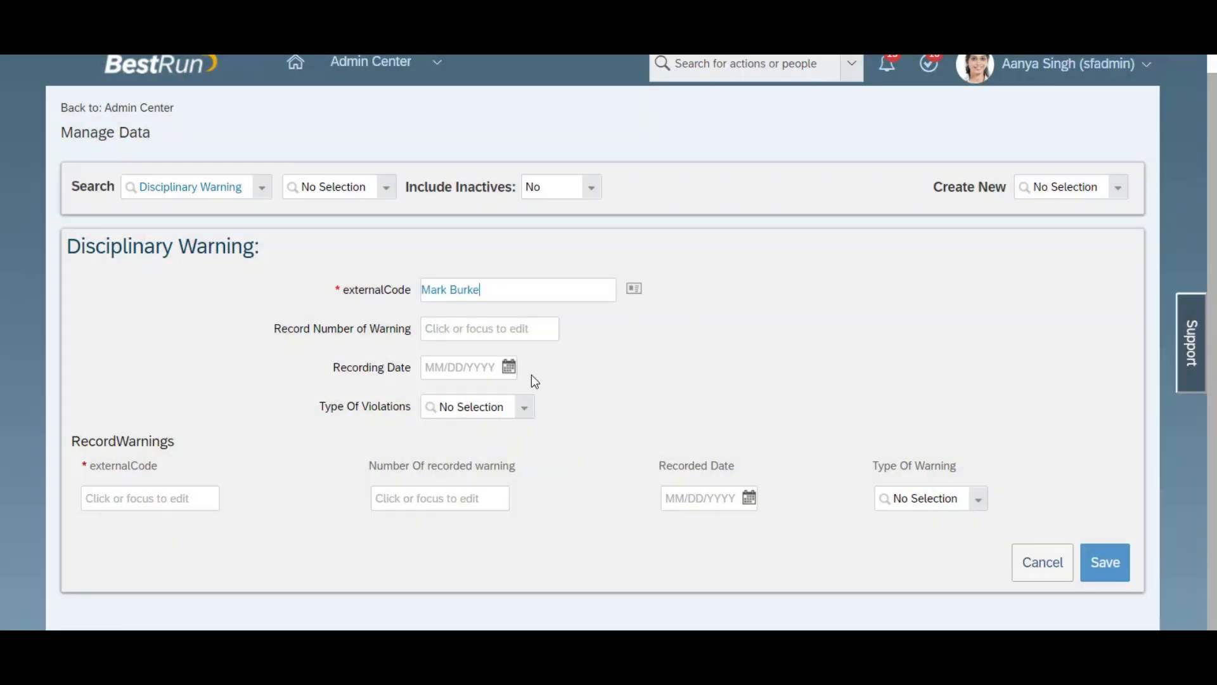
Step: Set the Record Number of Warning to 1 and the Recording Date to 03/06/2020
click(497, 333)
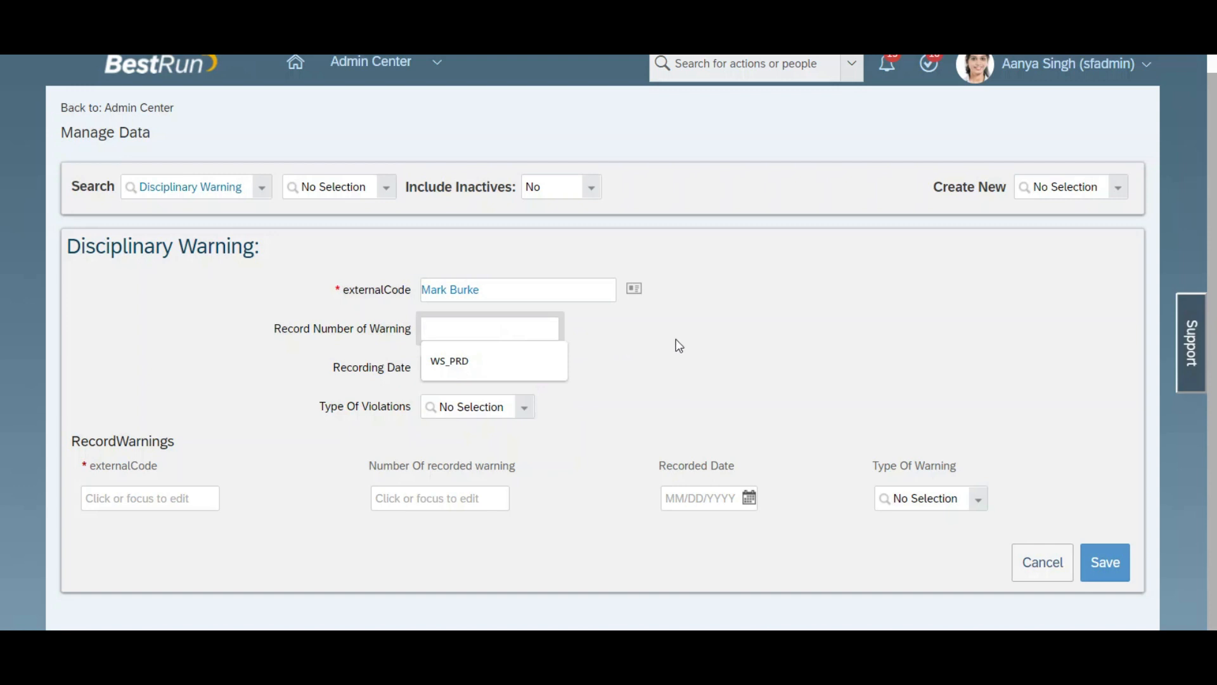
click(713, 335)
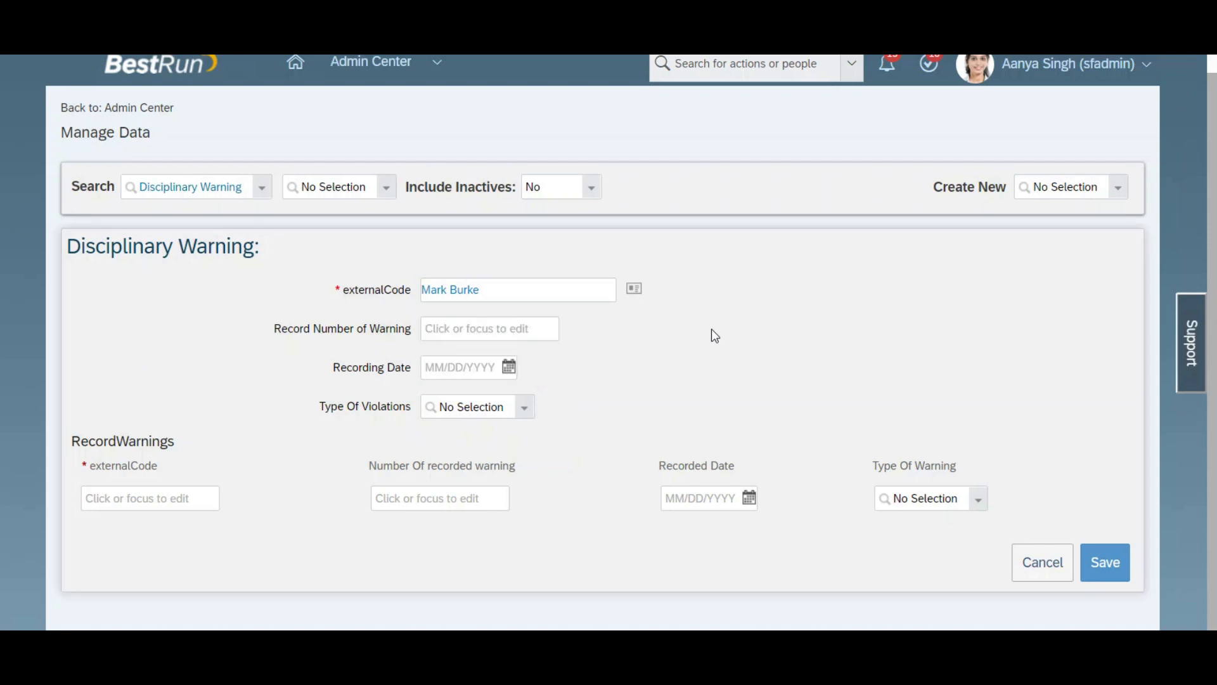
click(495, 336)
text(1)
click(561, 368)
click(507, 368)
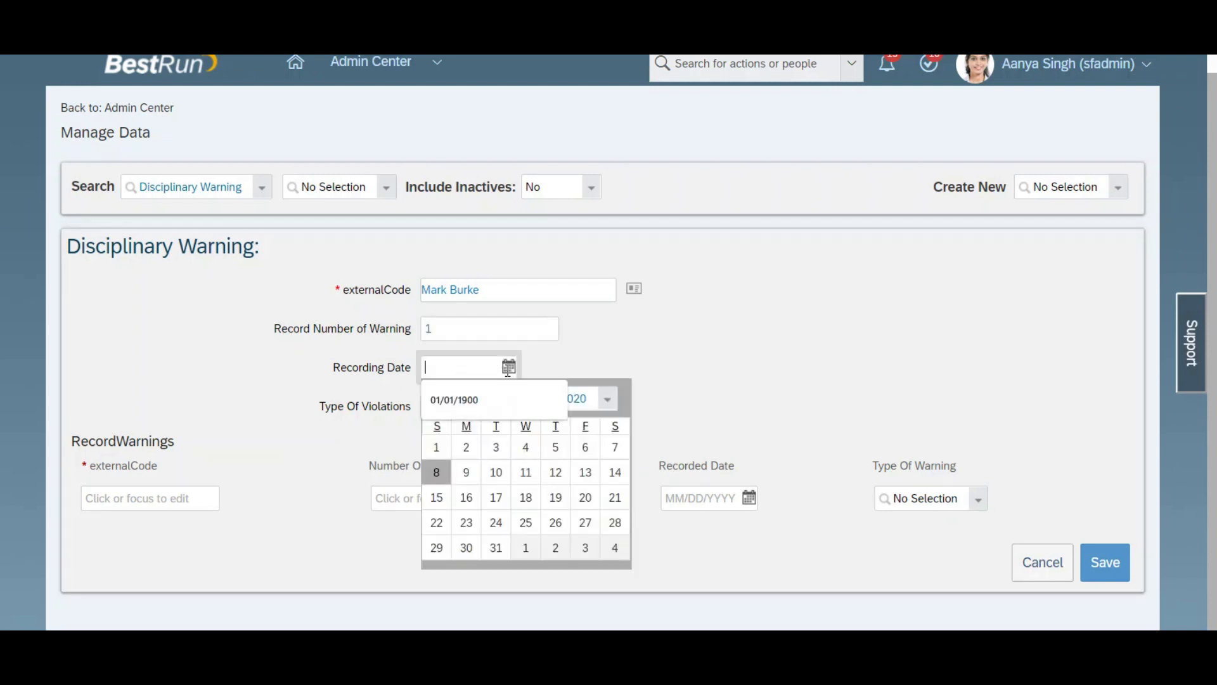
click(590, 452)
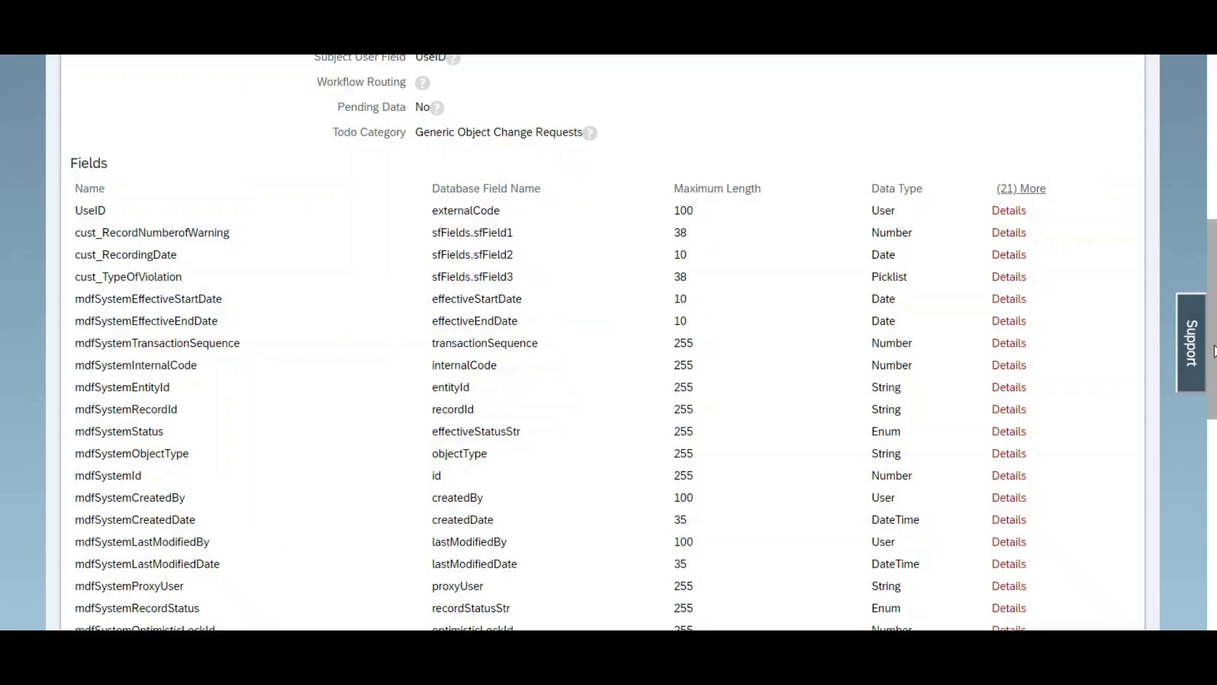
Step: Return to the Disciplinary Warning object definition and open it for correction
scroll(1203, 189, up, 10)
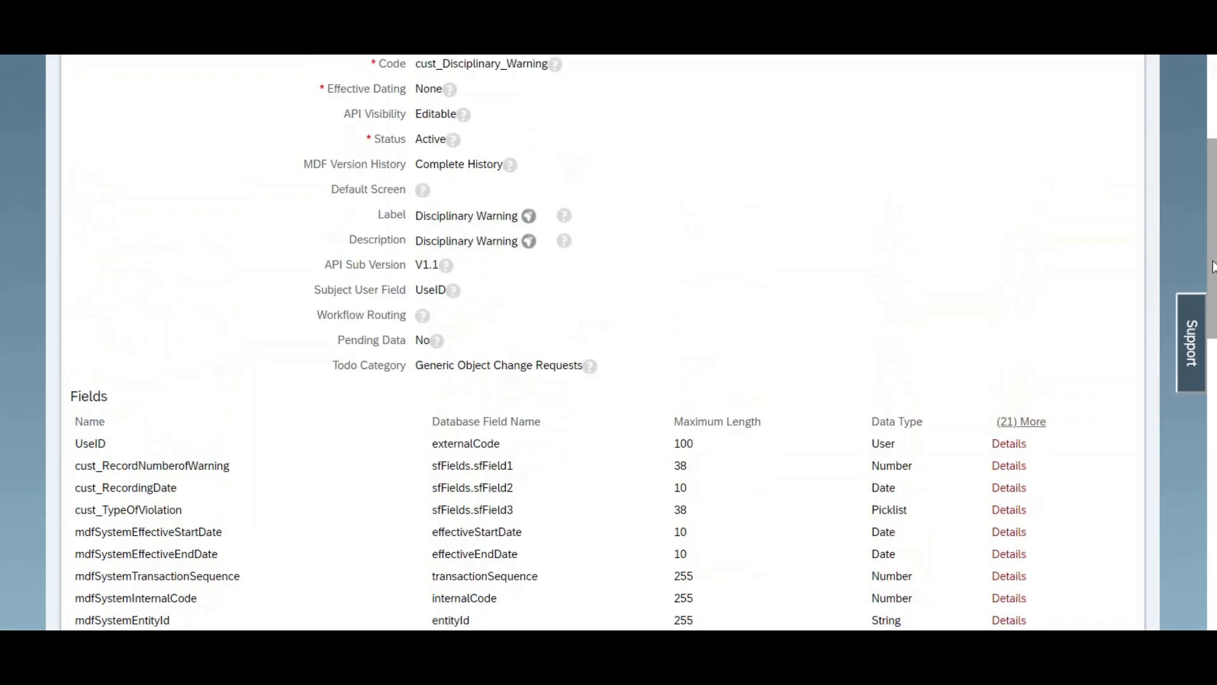
click(1103, 268)
click(1032, 284)
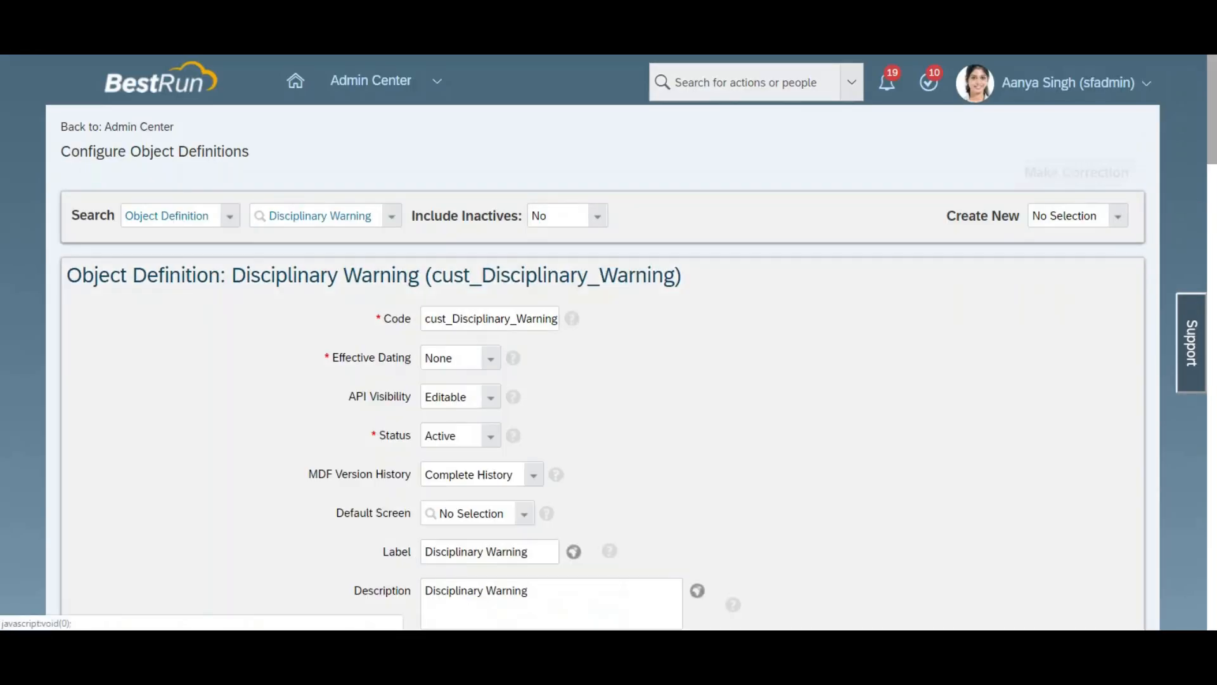
scroll(608, 342, down, 15)
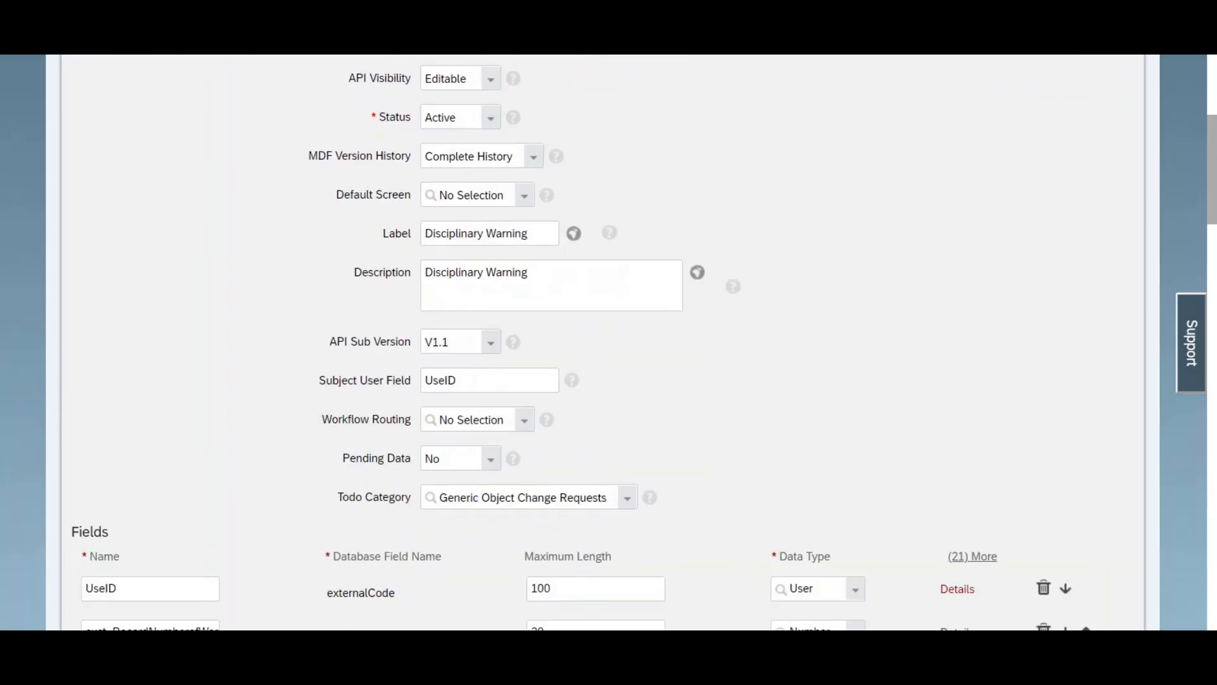
scroll(609, 342, down, 8)
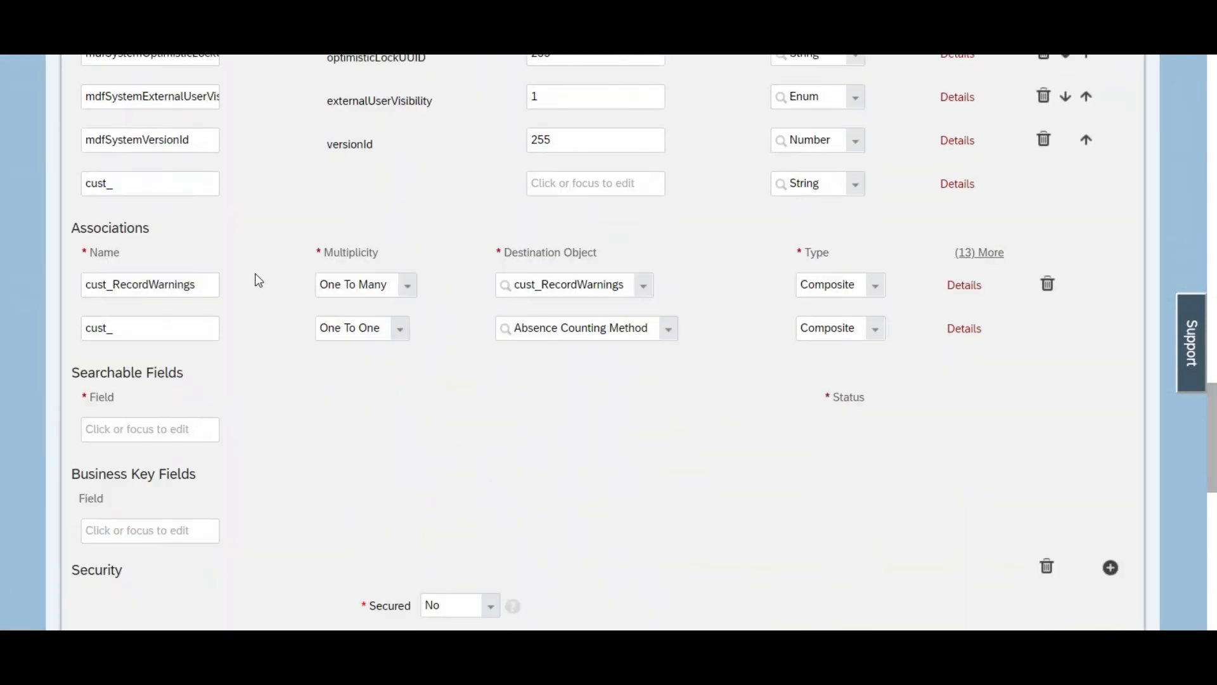
Step: Add a new field named TotalNumberOfWarning to the Disciplinary Warning definition and select its name text
click(143, 181)
text(Tot)
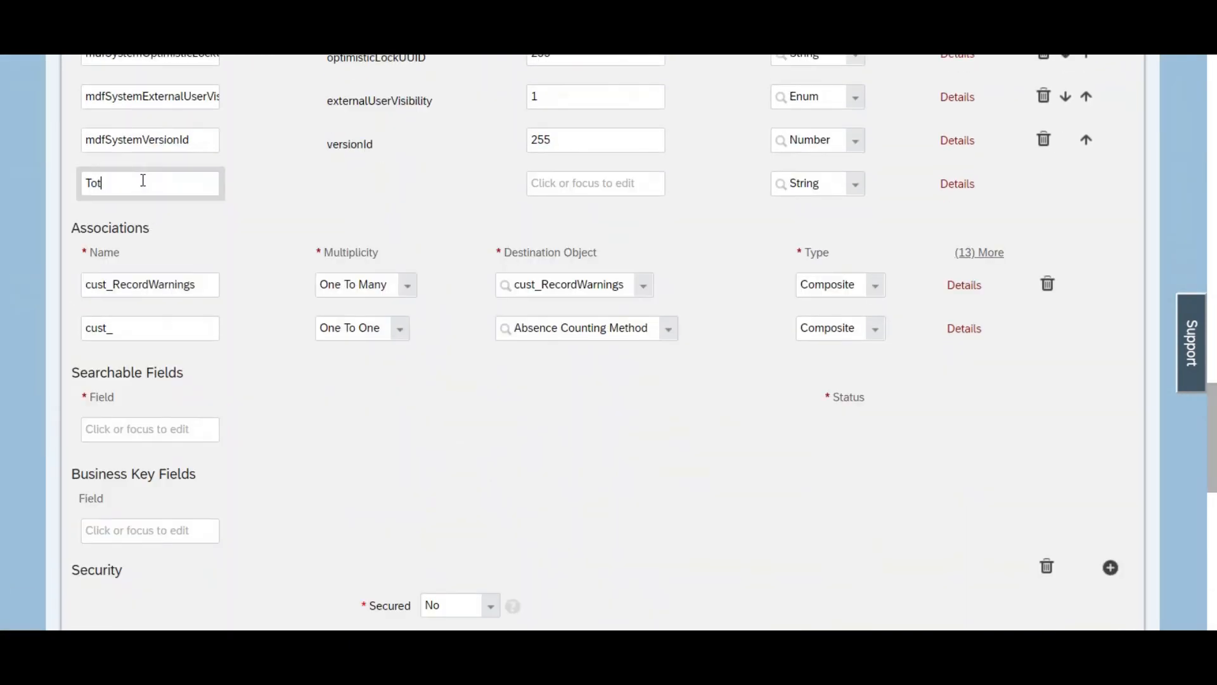
text(alNumberOfWarning)
key(ctrl+a)
key(ctrl+c)
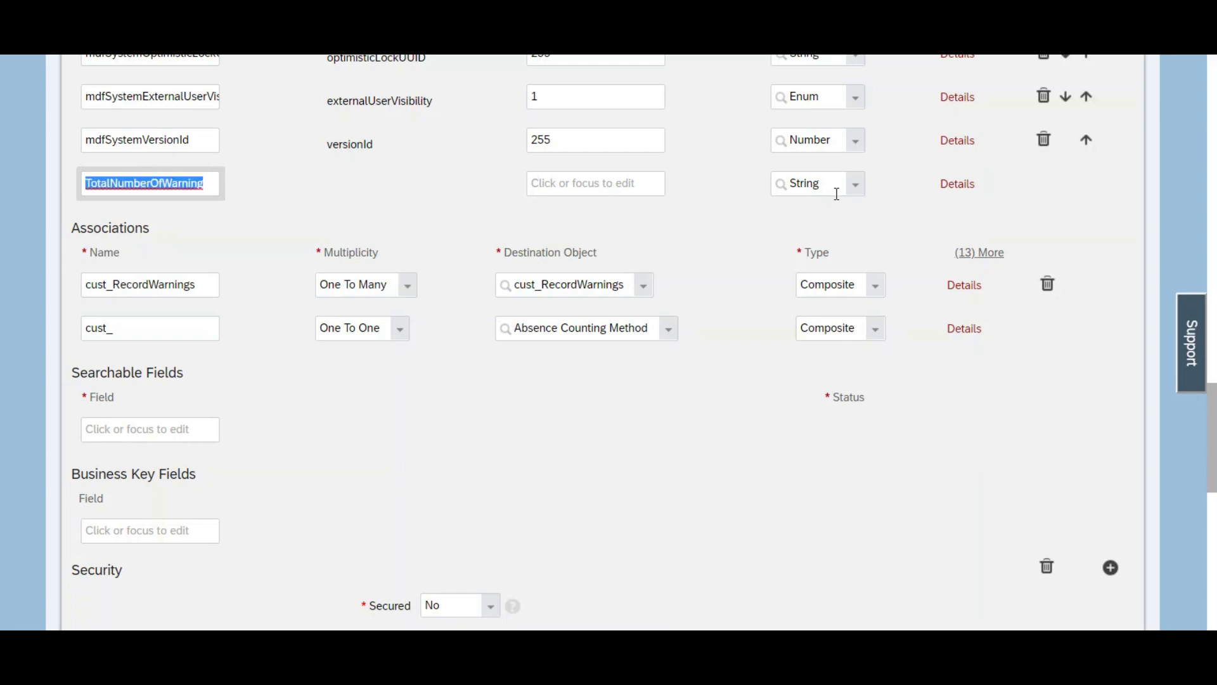
Step: Open the details of the new TotalNumberOfWarning field and set its data type to Number
click(954, 190)
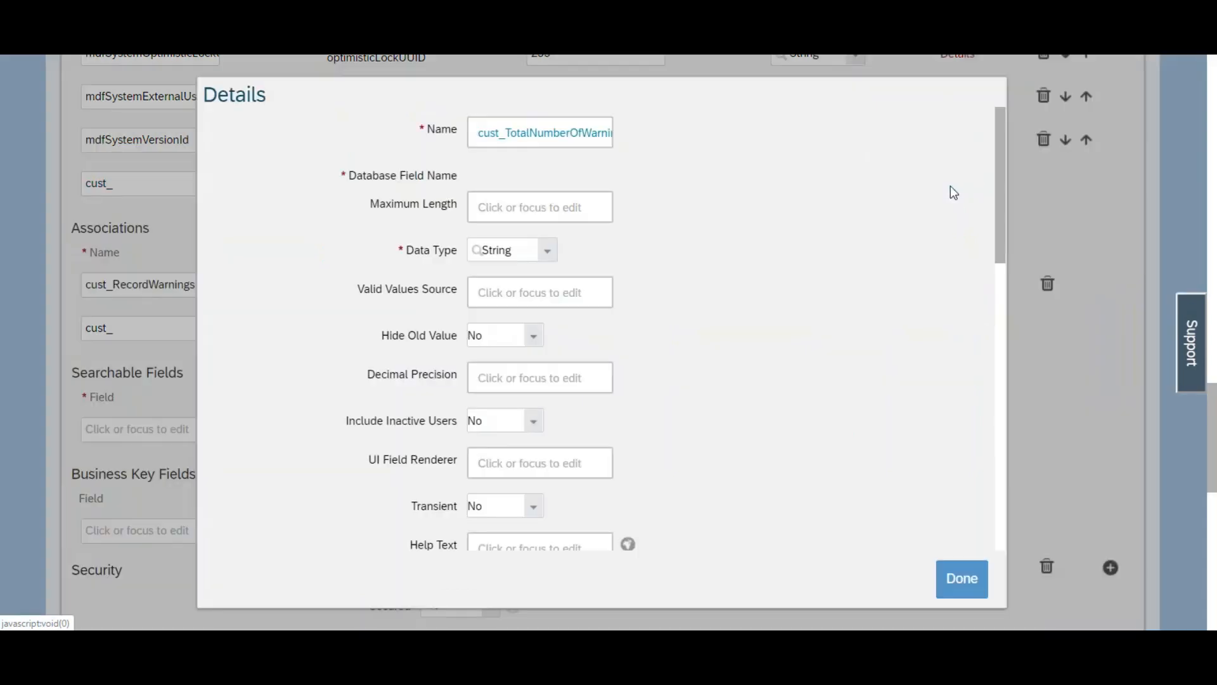
click(557, 258)
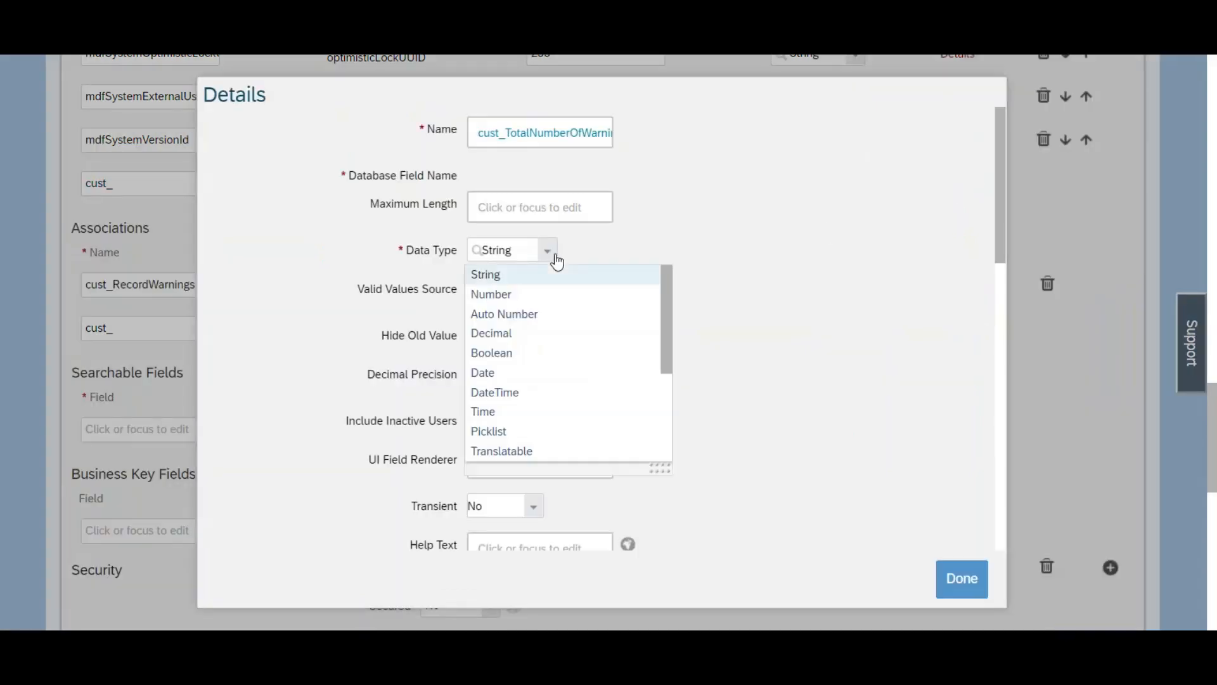
drag(667, 327, 664, 311)
click(517, 299)
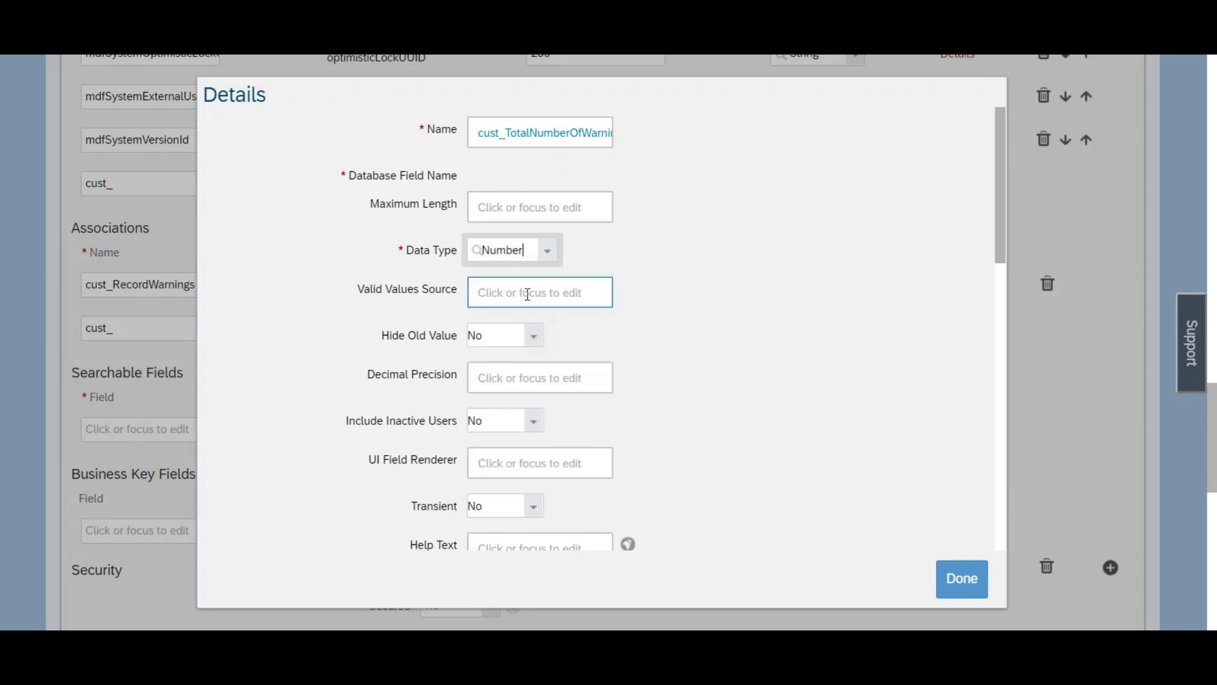
Step: Label the TotalNumberOfWarning field "Total Number Of Warning for Current Year"
drag(1001, 218, 1006, 442)
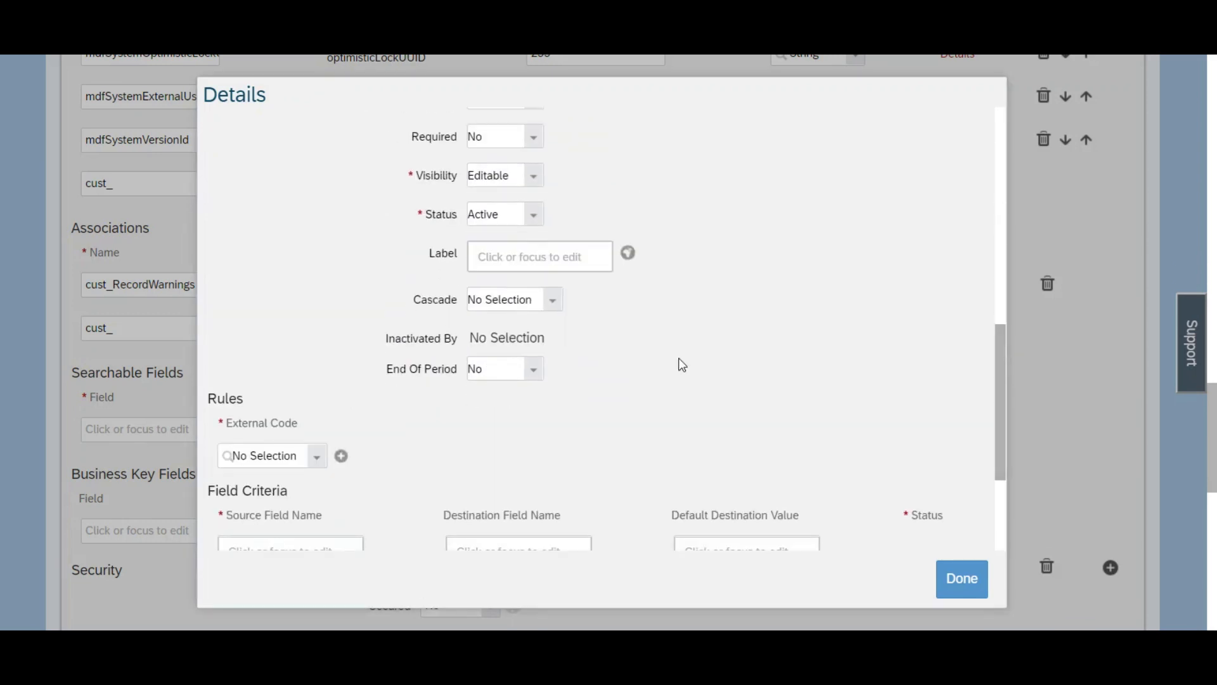
click(546, 259)
key(ctrl+v)
click(501, 257)
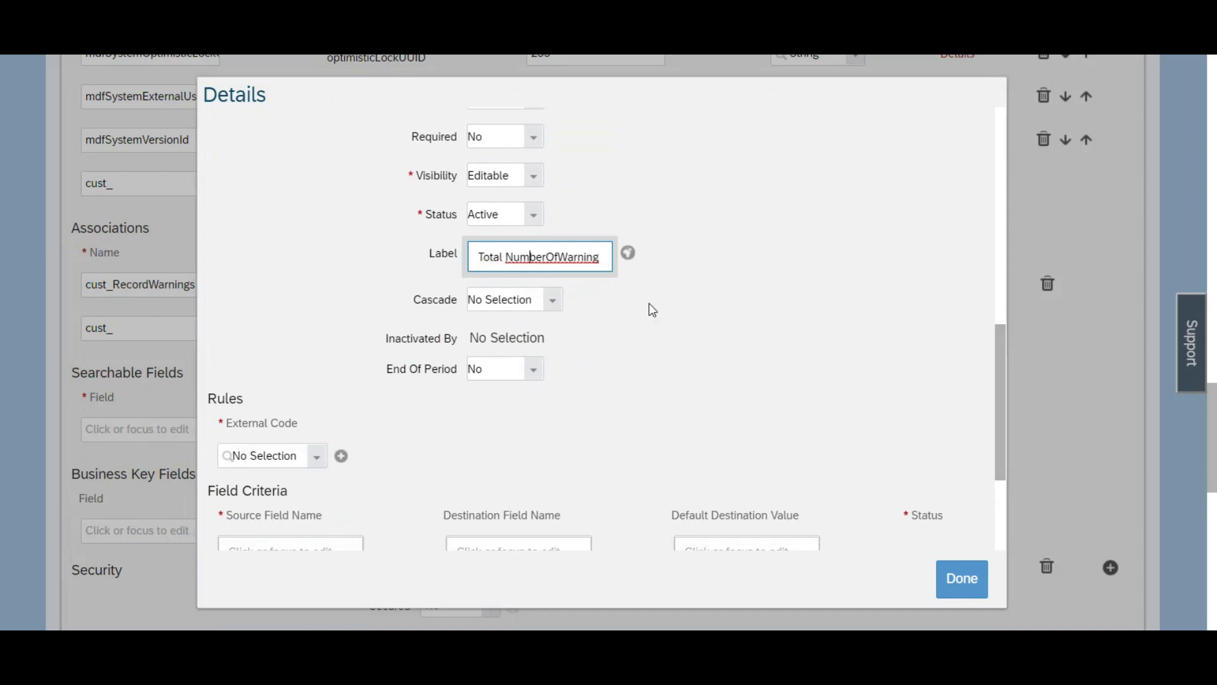
key(Right)
key(Right)
key(BackSpace)
key(Right)
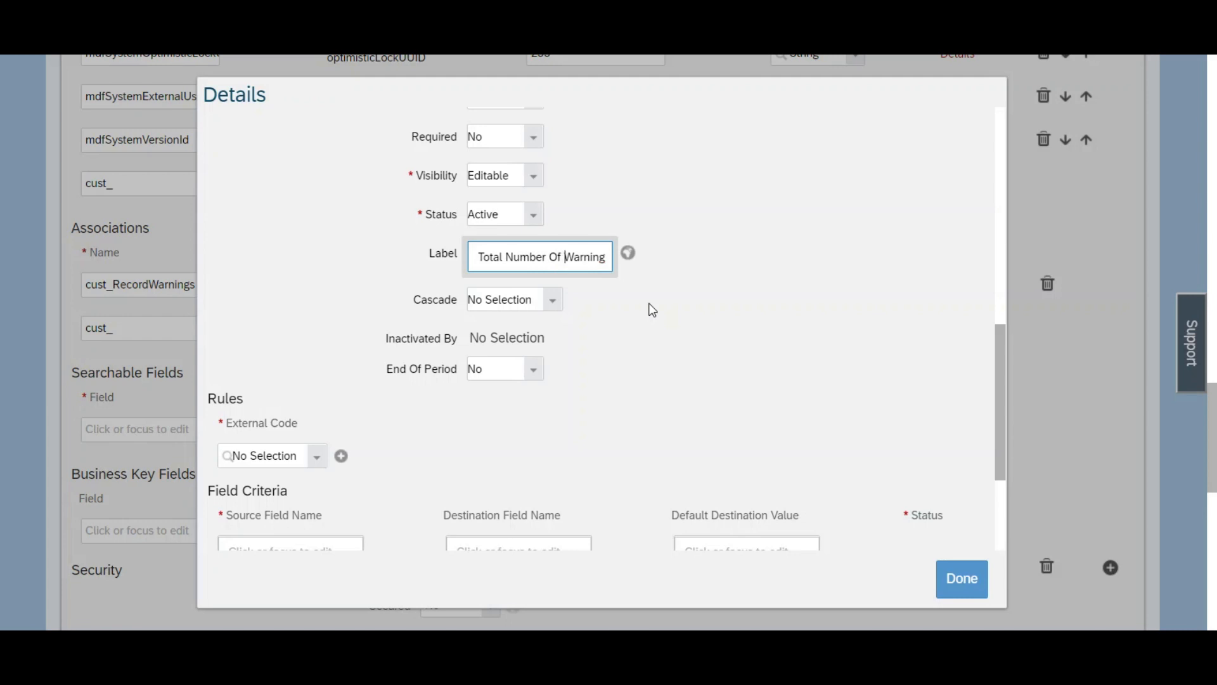
key(ctrl+a)
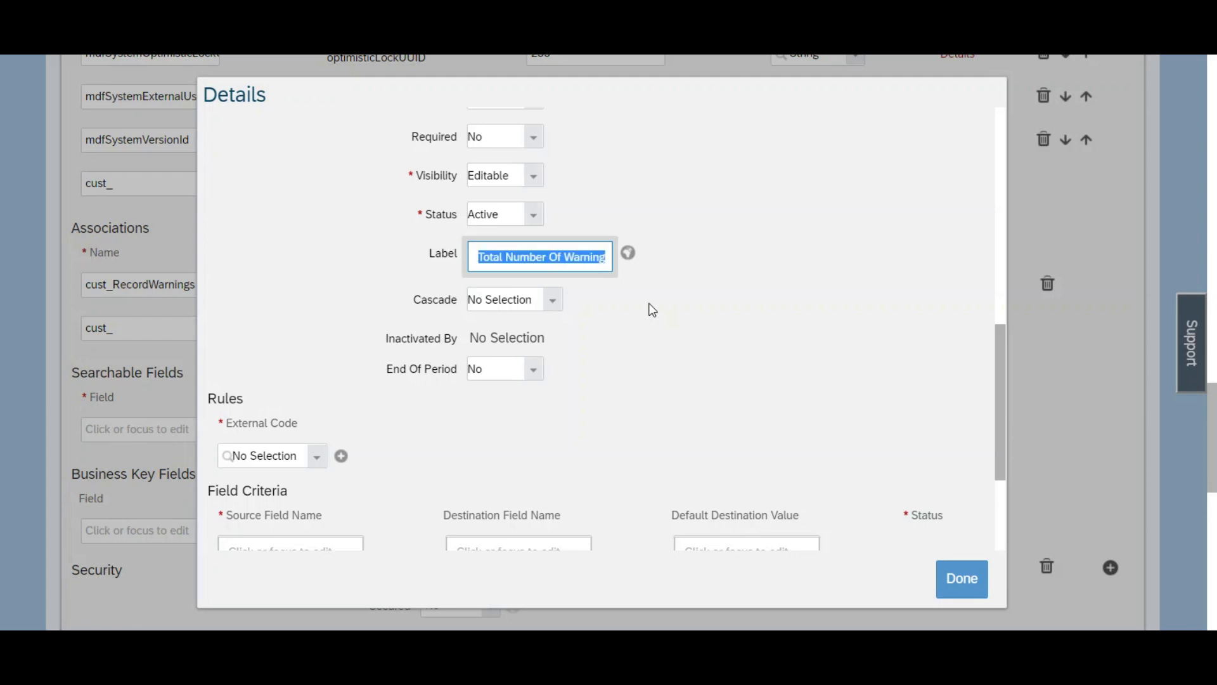
click(606, 260)
text(for)
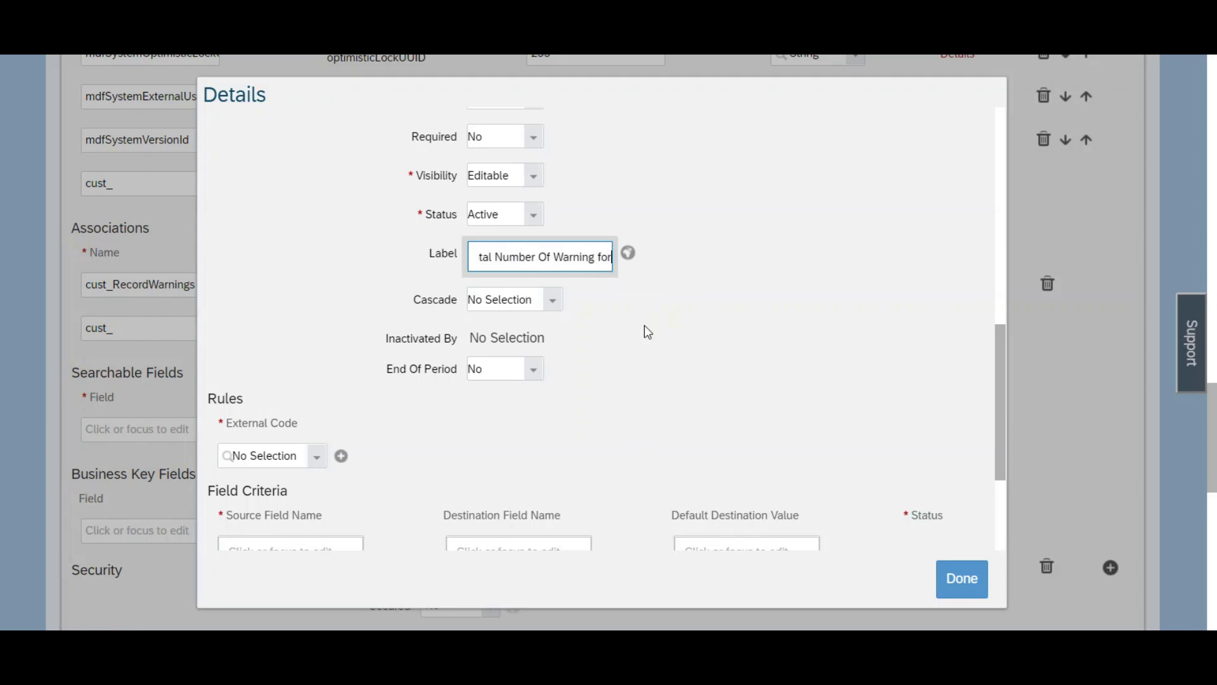
text( Current )
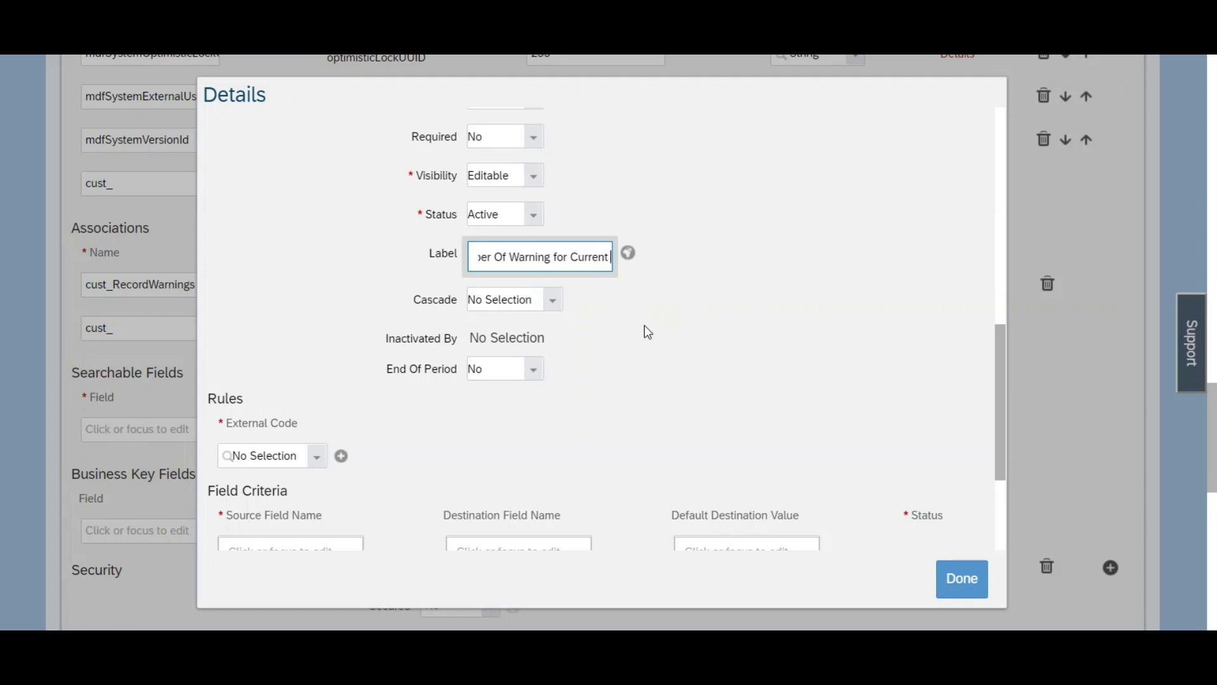
text(Year)
key(ctrl+a)
Step: Confirm the field details and save the corrected Disciplinary Warning object definition
click(955, 592)
scroll(999, 554, down, 10)
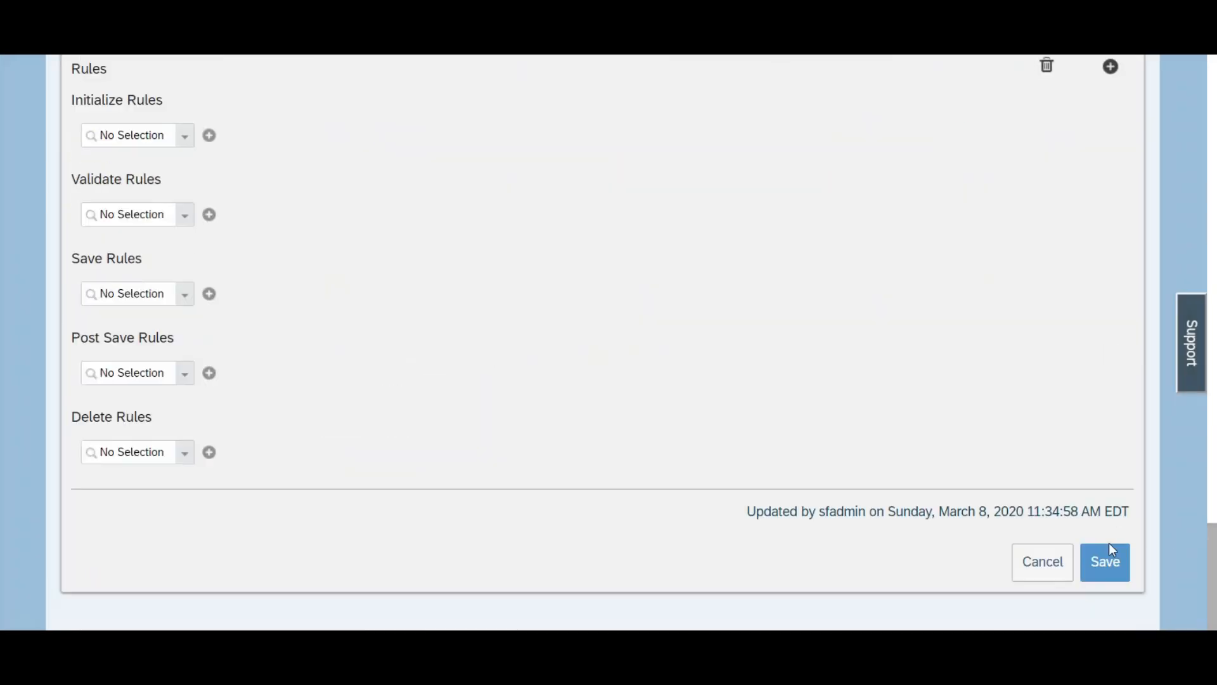
click(1098, 562)
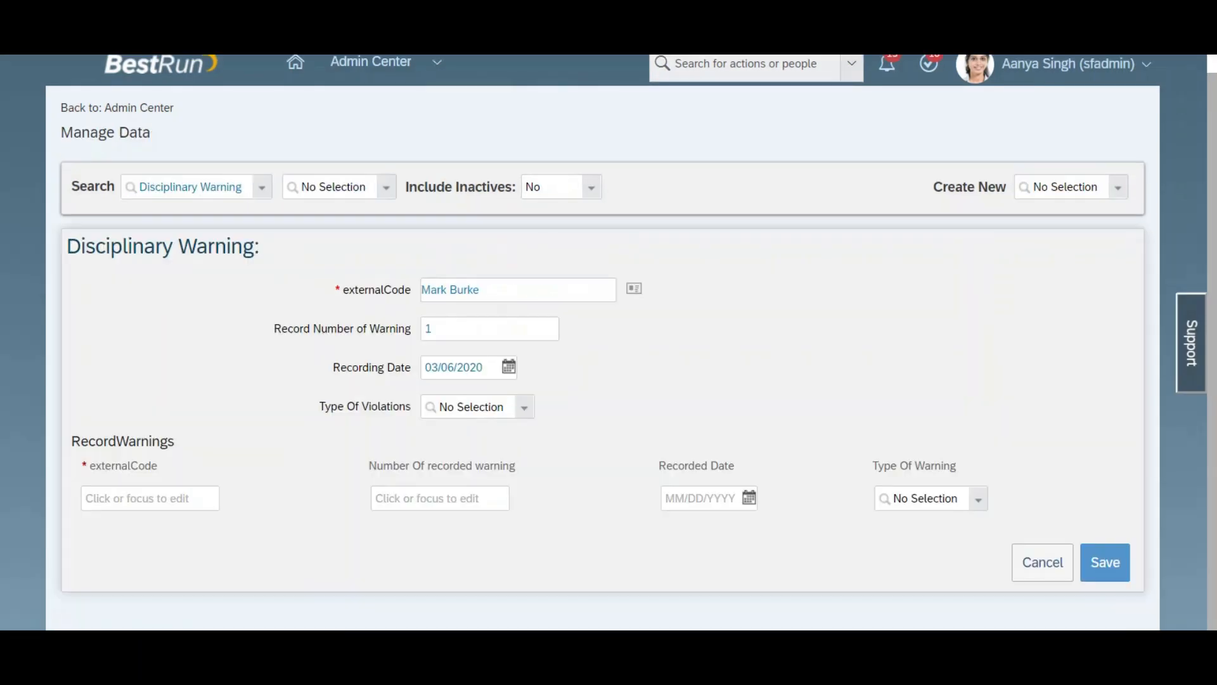
Step: Create a new Disciplinary Warning record in Manage Data, discarding the unsaved changes of the open one
click(1103, 191)
click(1116, 194)
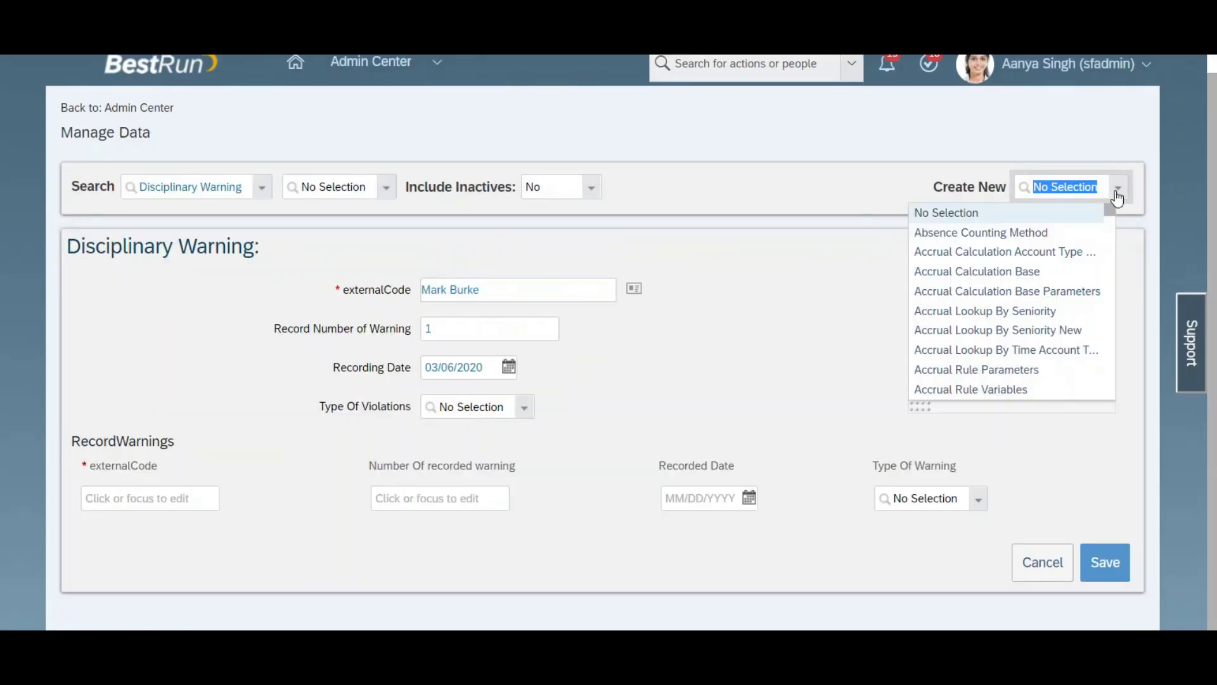
text(discipl)
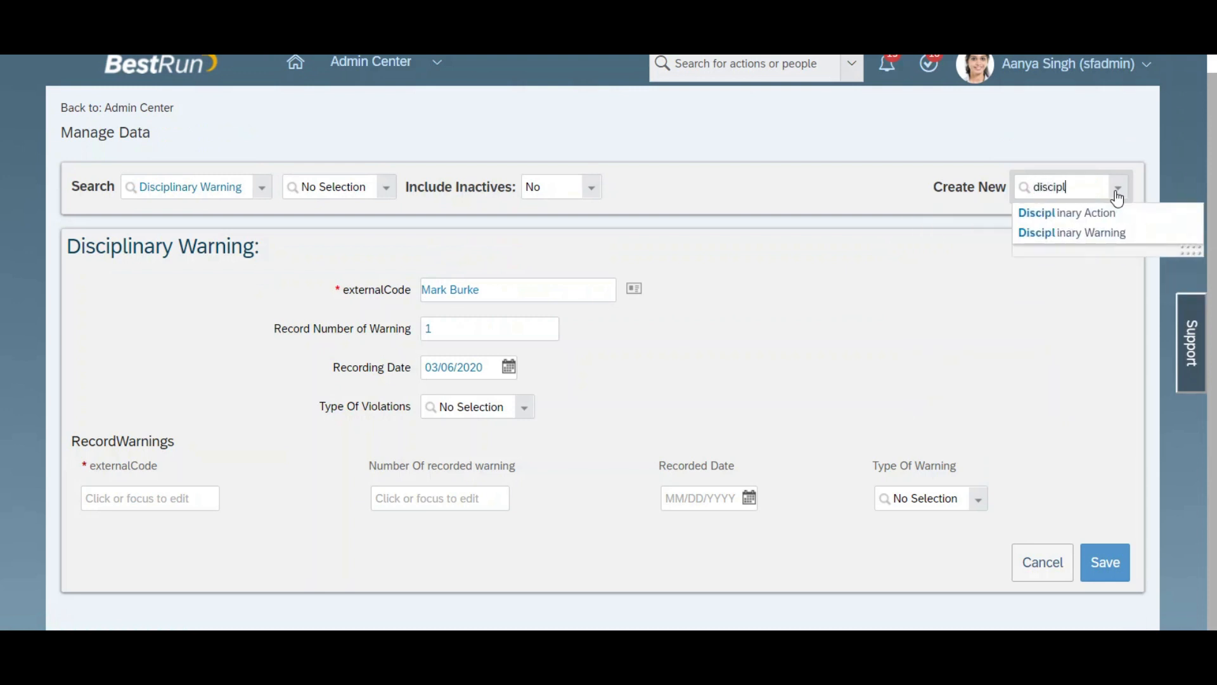
click(1067, 234)
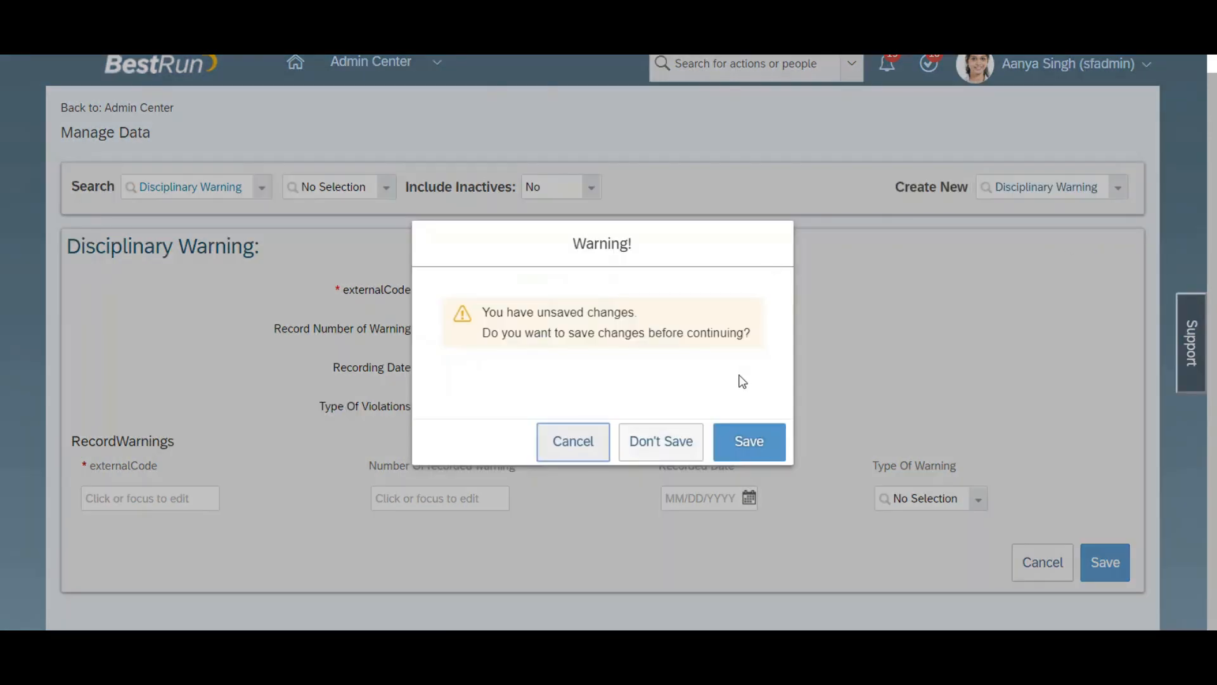
click(677, 440)
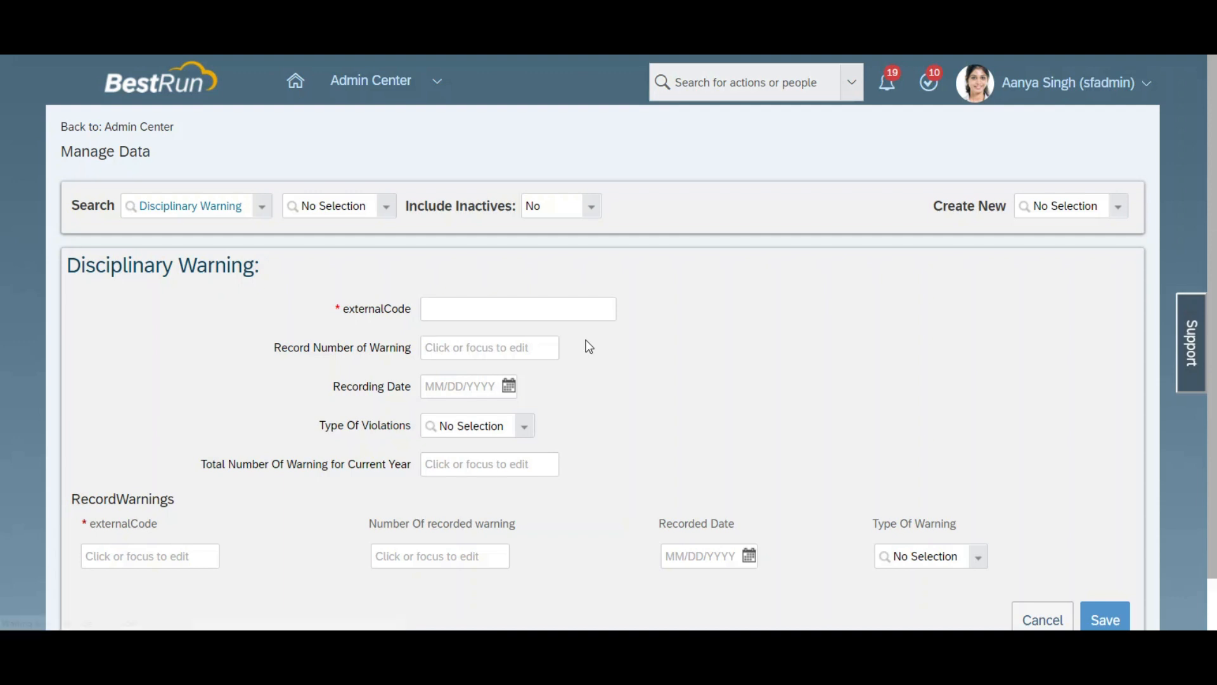
scroll(821, 361, down, 2)
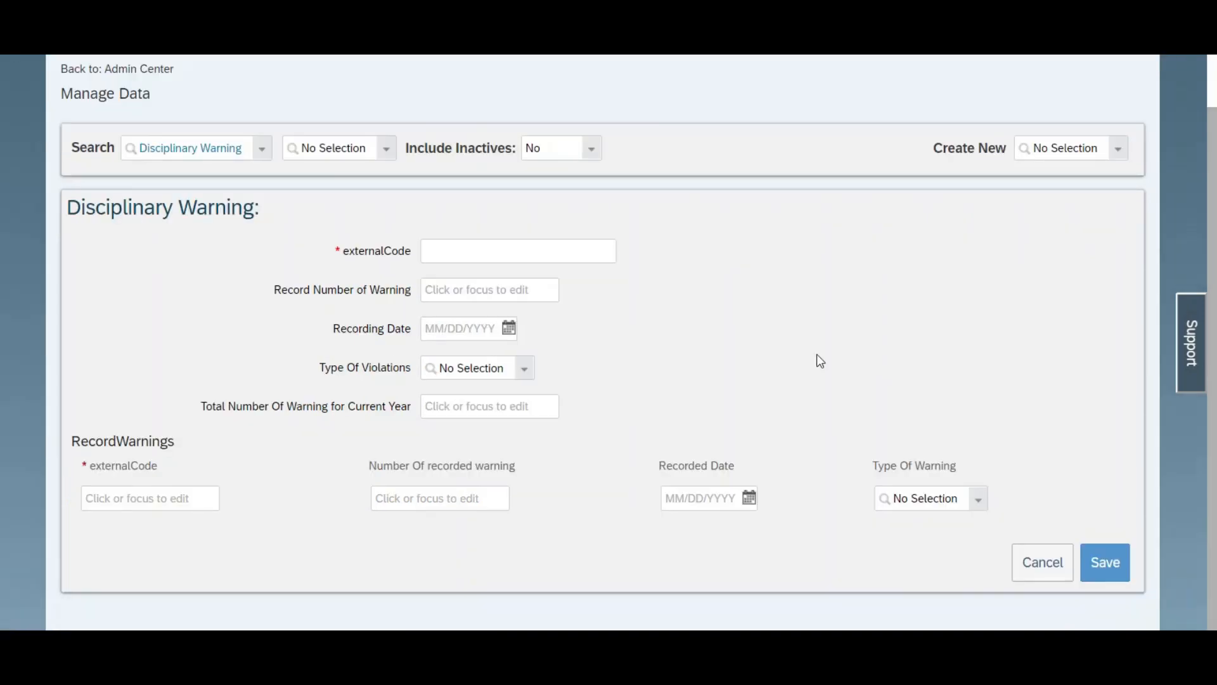
Step: Set the new record's Record Number of Warning to 1 and try to view the Type Of Violations choices
click(437, 250)
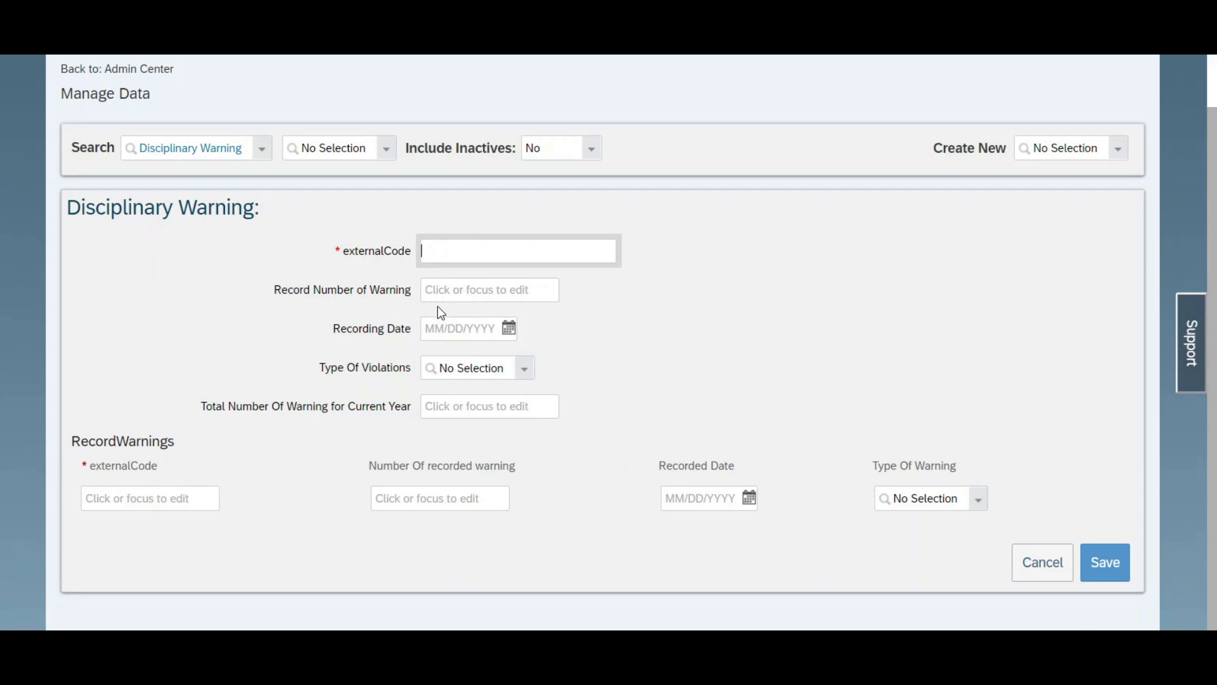
click(445, 290)
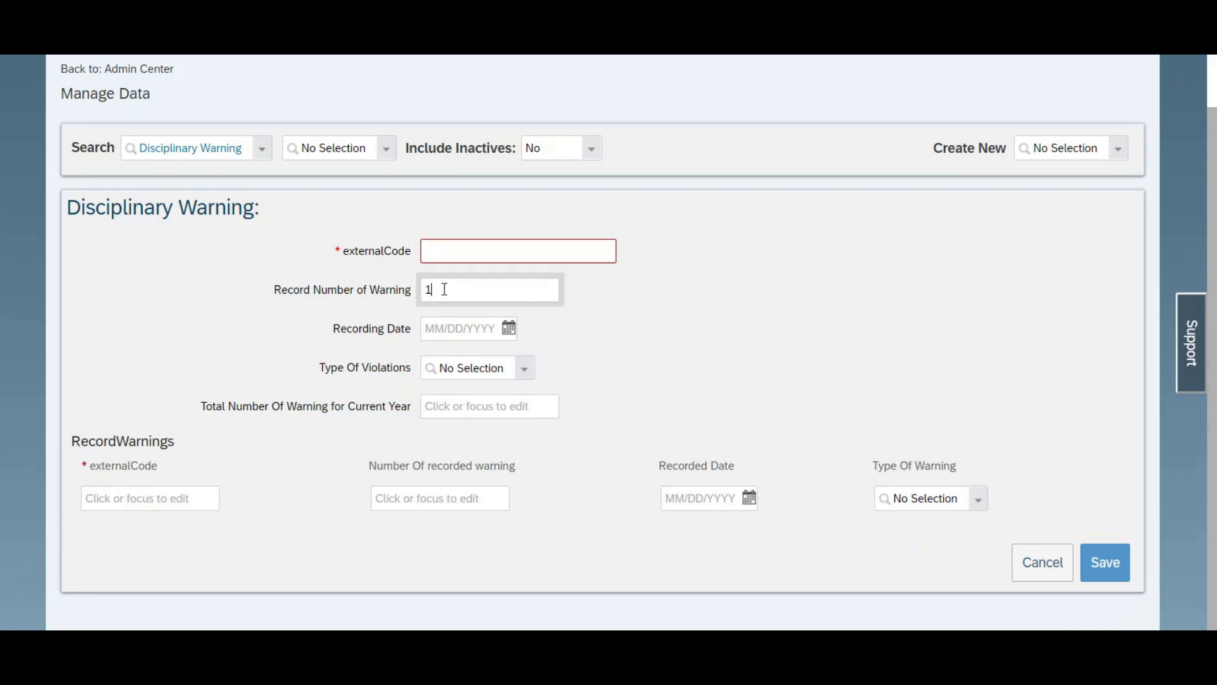
text(1)
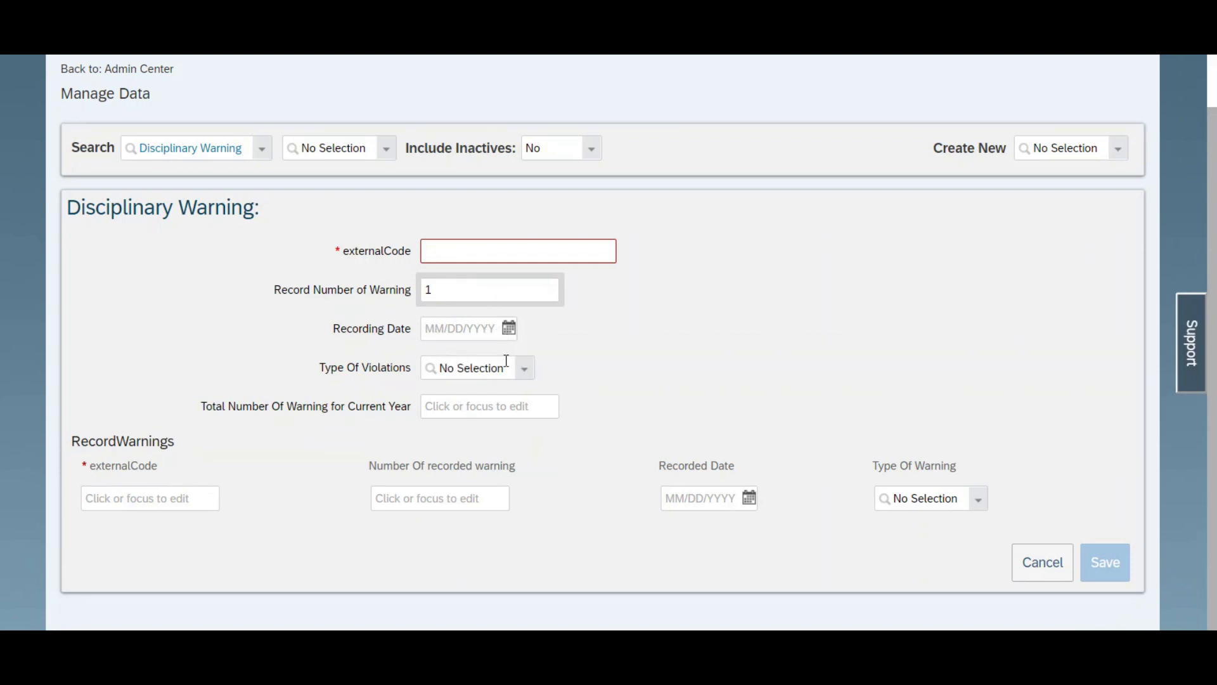
click(523, 377)
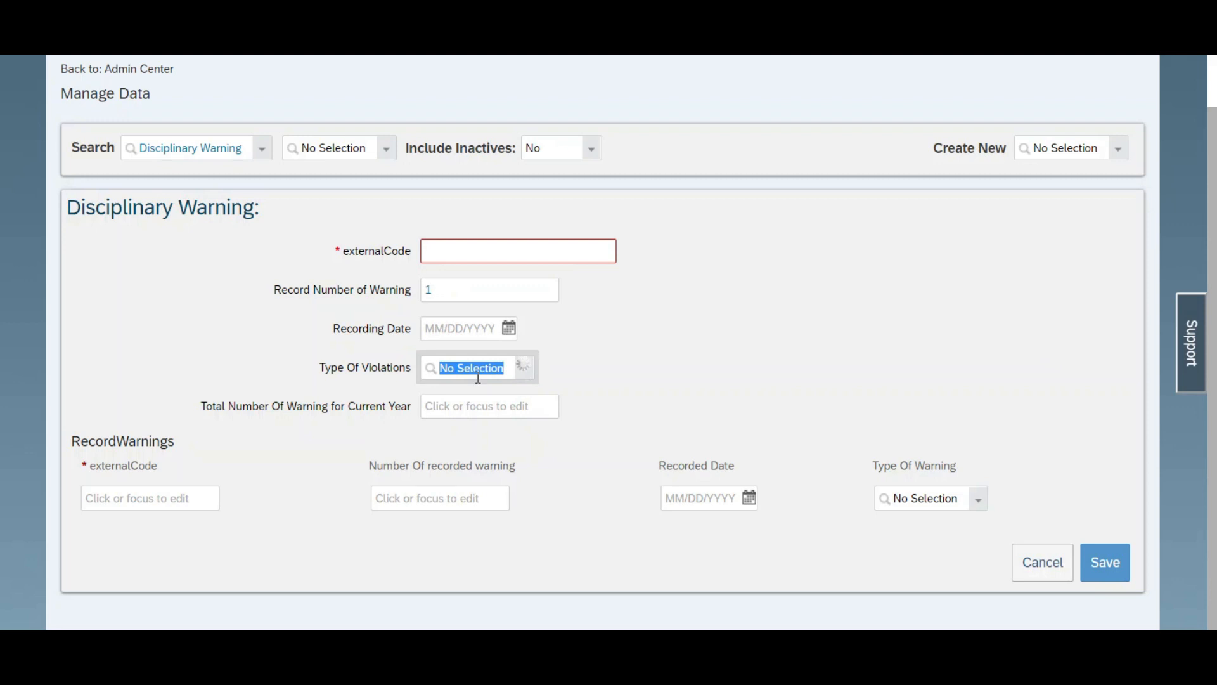
click(642, 376)
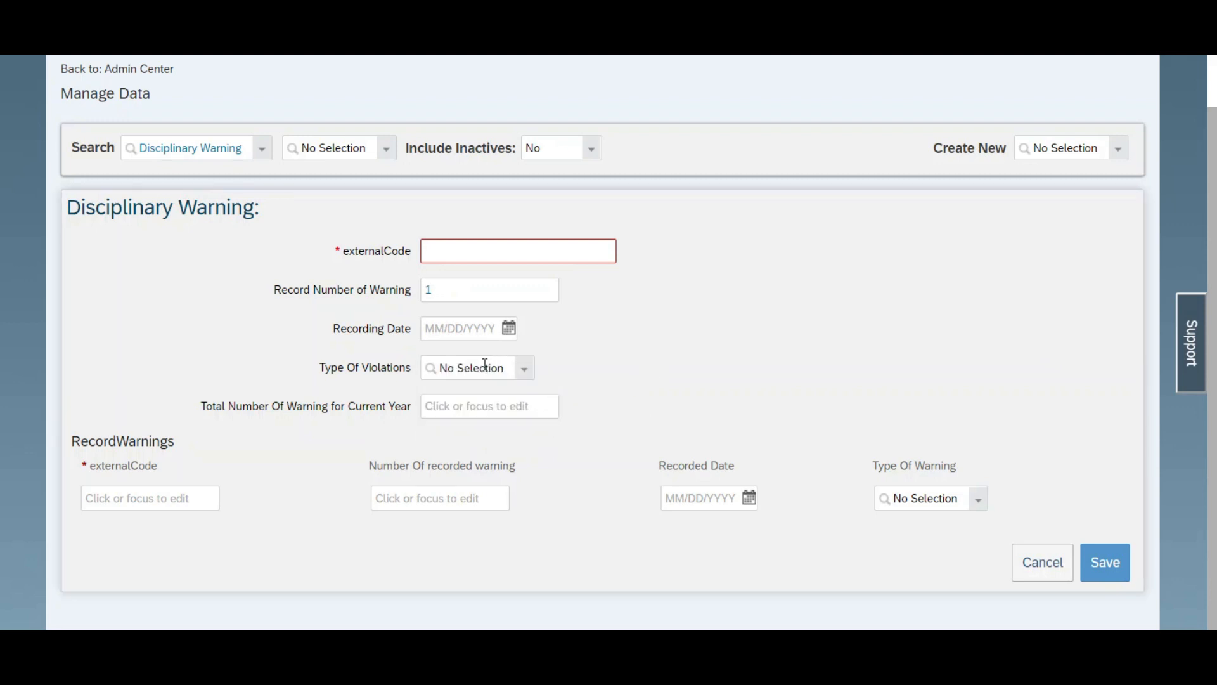
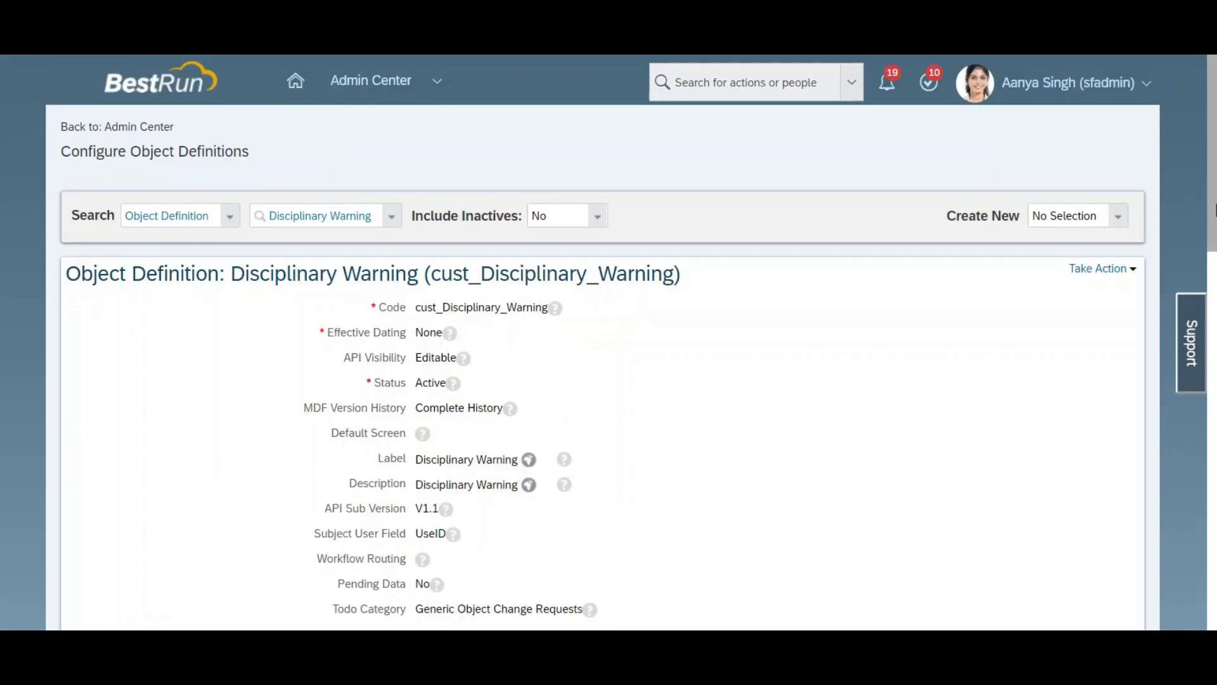
Step: Open the Disciplinary Warning object definition for correction and start creating a new rule under Save Rules
click(1098, 268)
click(1102, 286)
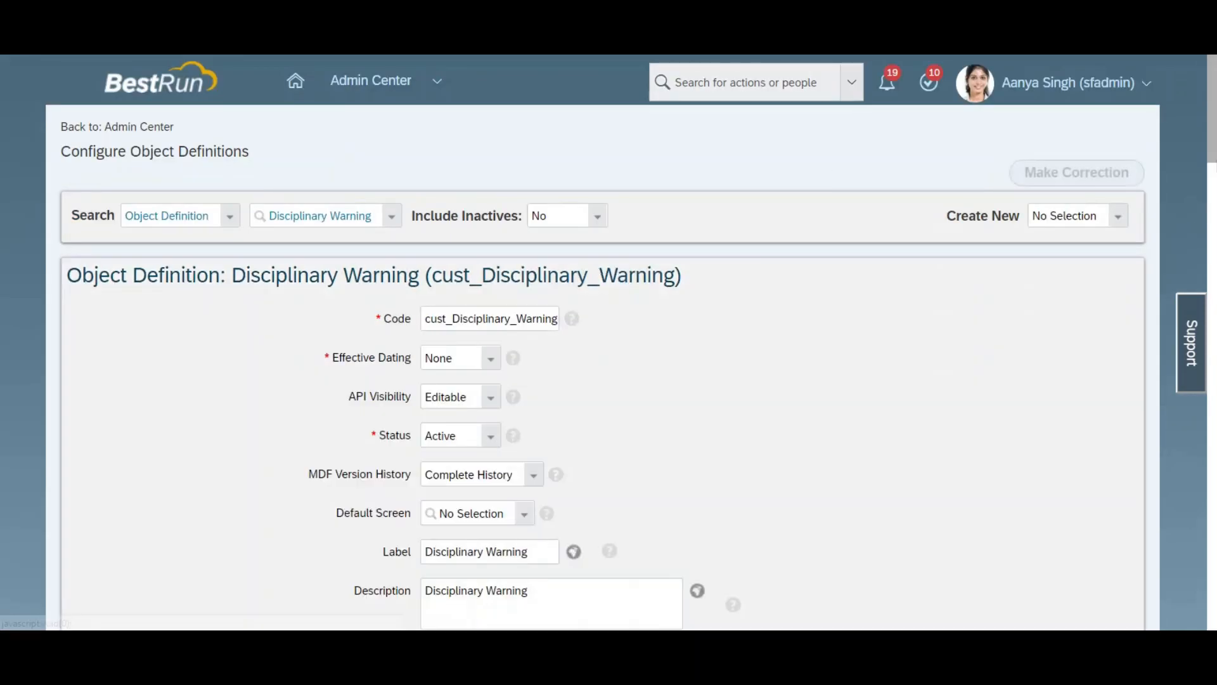
scroll(602, 342, down, 20)
scroll(602, 342, down, 4)
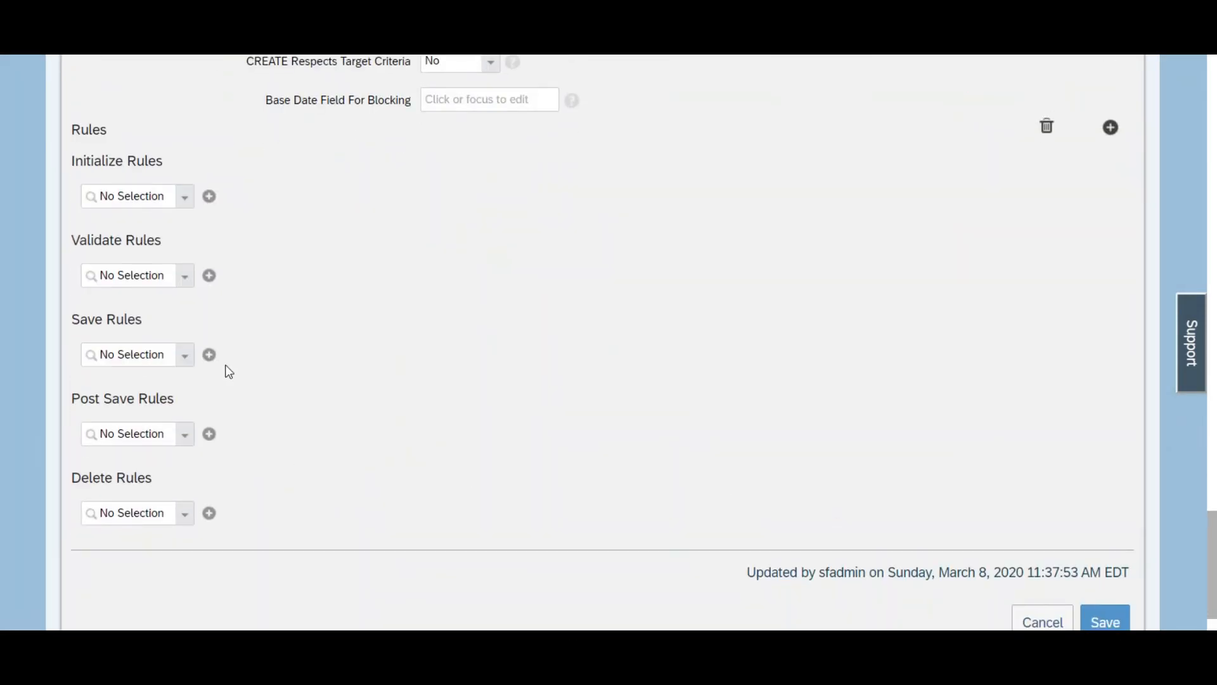
click(209, 355)
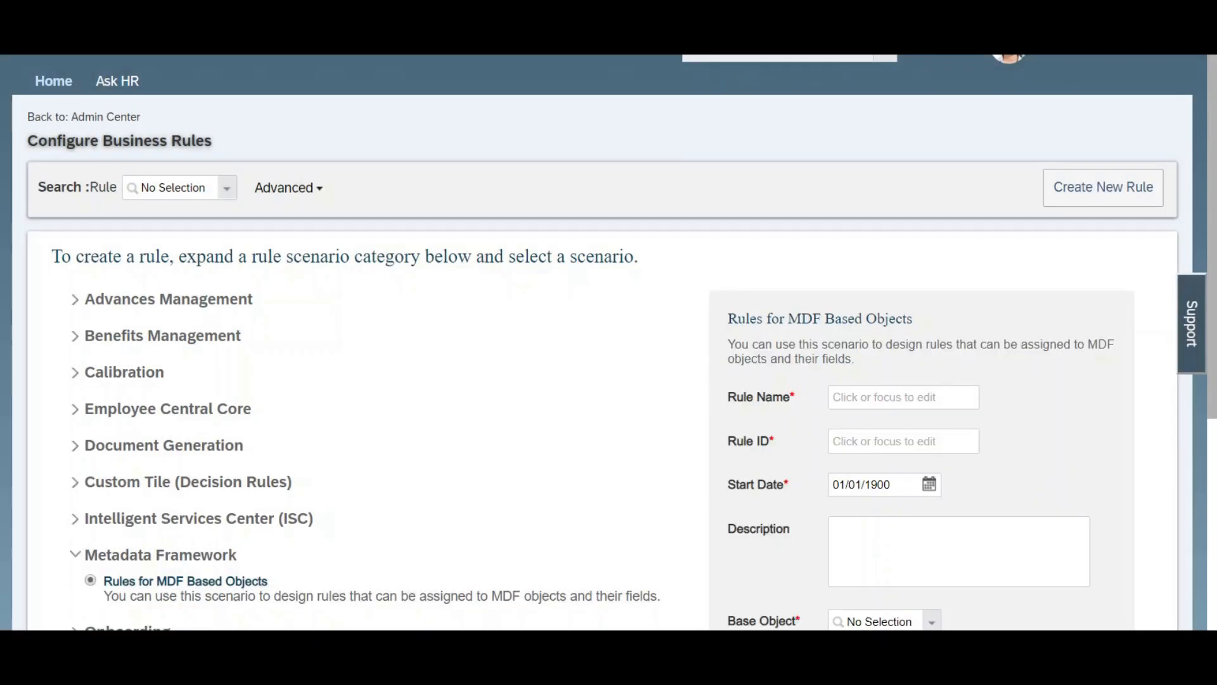
Step: Choose the Basic scenario for the new business rule
scroll(380, 505, down, 5)
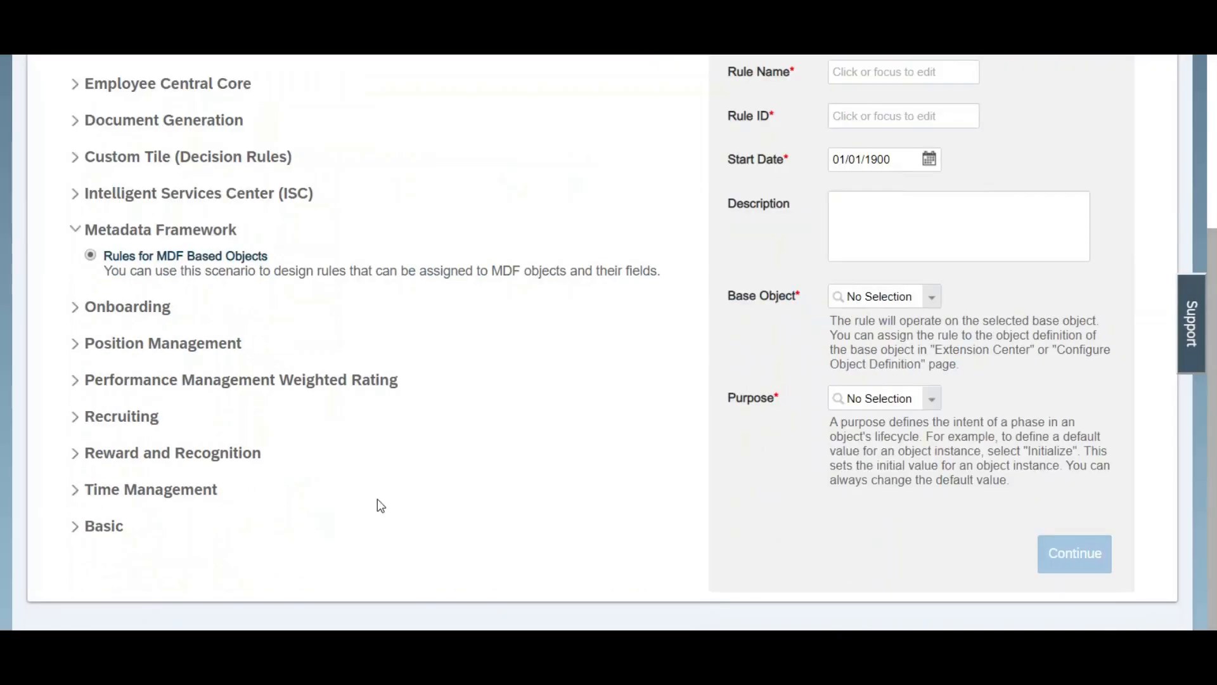
click(76, 531)
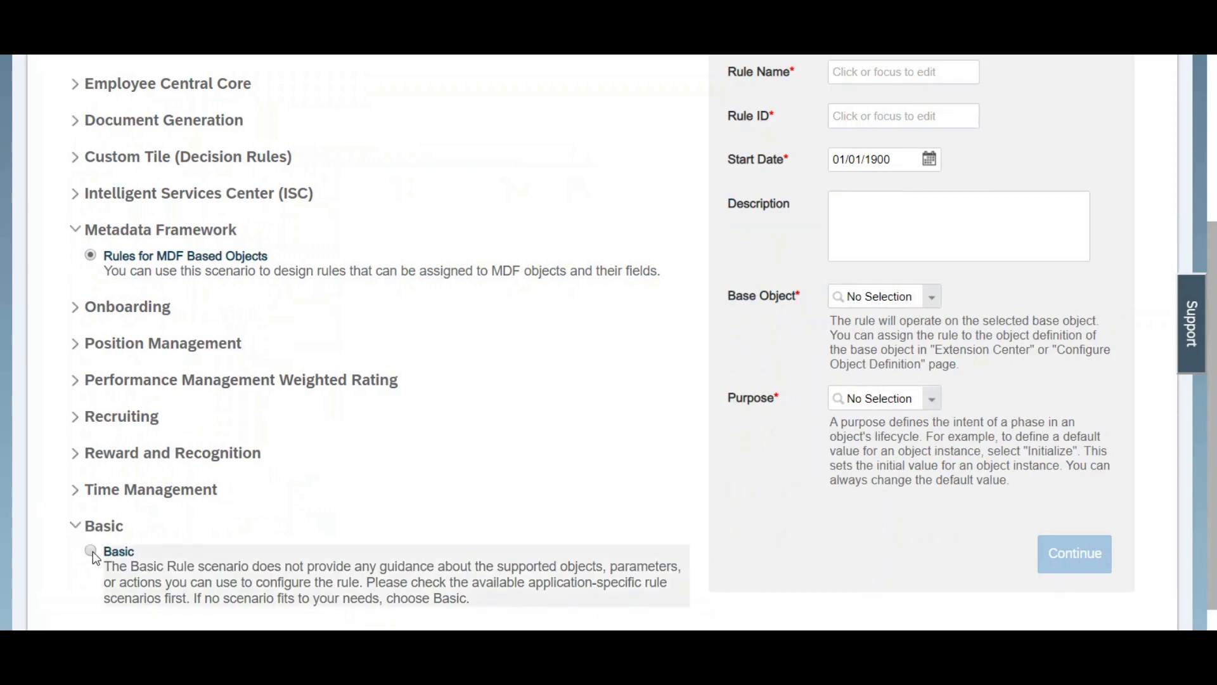
click(91, 551)
Step: Name the rule CountTotalWarings and accept the same text as its rule ID
click(866, 212)
text(Create)
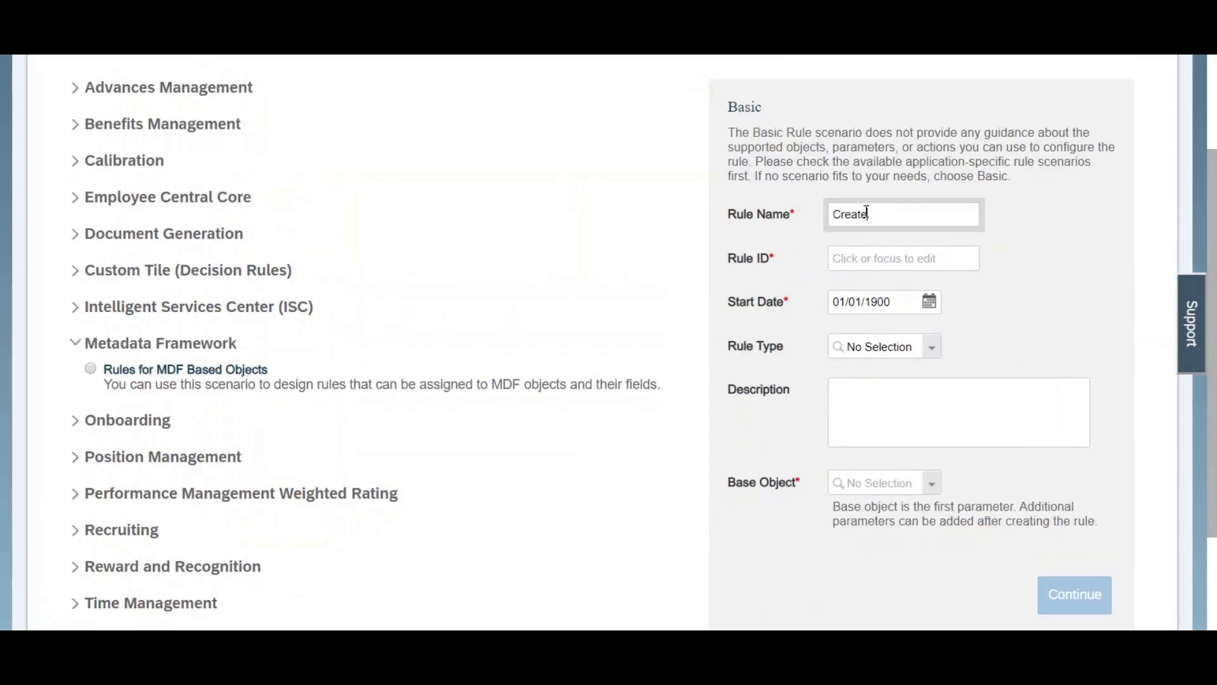
key(BackSpace)
key(BackSpace)
key(BackSpace)
key(BackSpace)
key(BackSpace)
key(BackSpace)
text(AddTota)
key(BackSpace)
key(BackSpace)
key(BackSpace)
key(BackSpace)
key(BackSpace)
key(BackSpace)
key(BackSpace)
text(CountTotalWarings)
key(ctrl+a)
key(Tab)
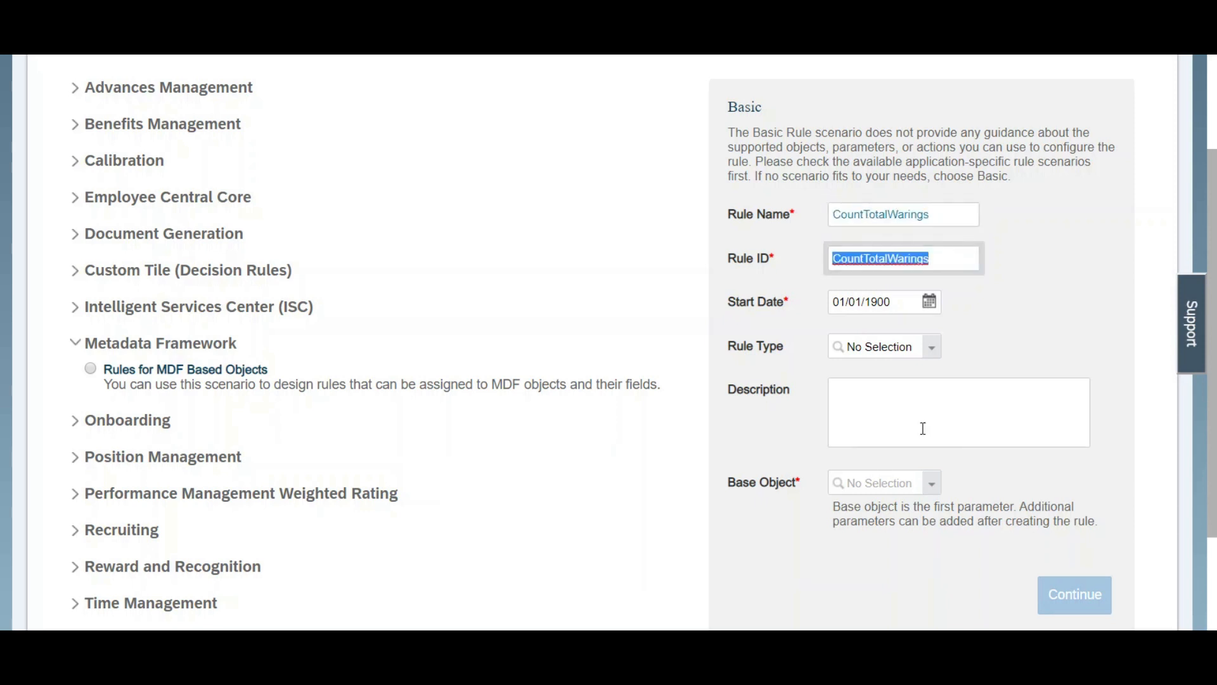
Step: Set the rule's base object to Disciplinary Warning and continue to the rule editor
click(885, 481)
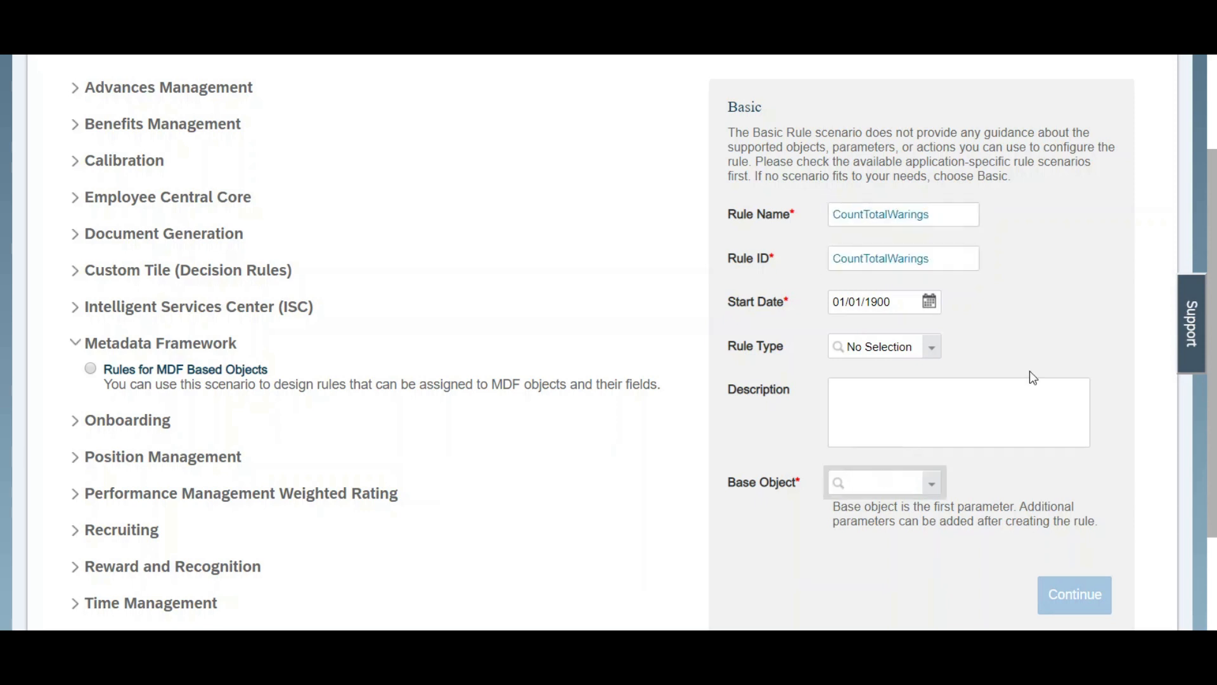
text(discipli)
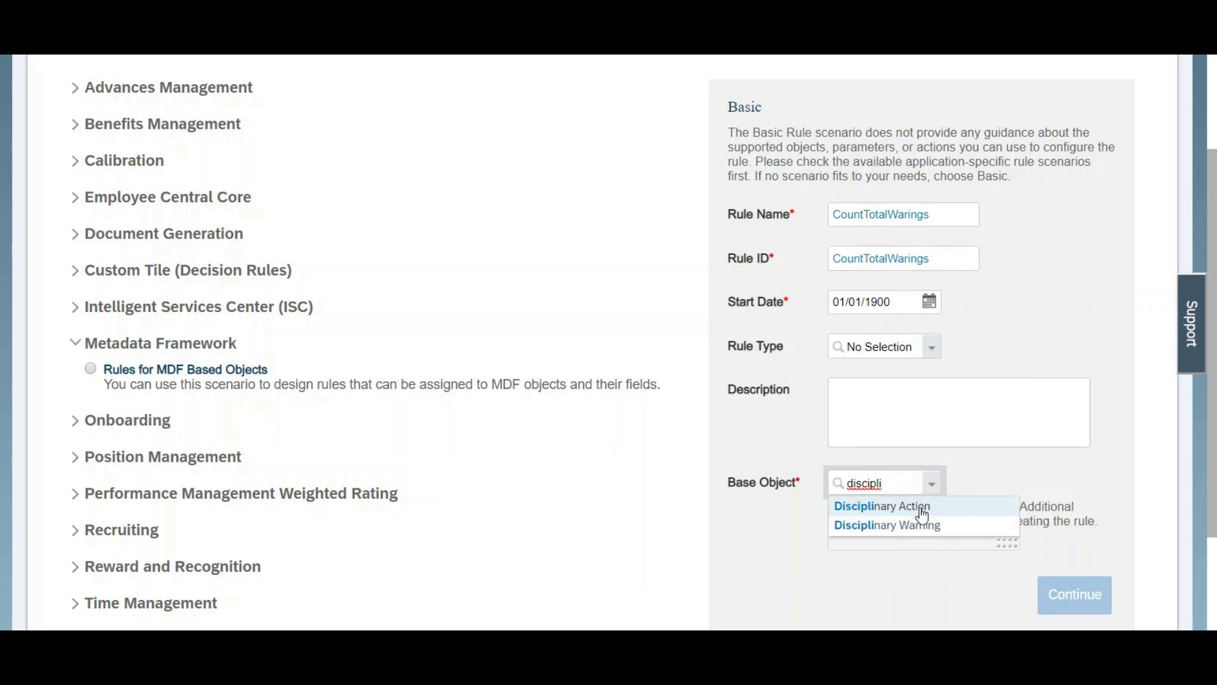
click(928, 535)
click(1072, 595)
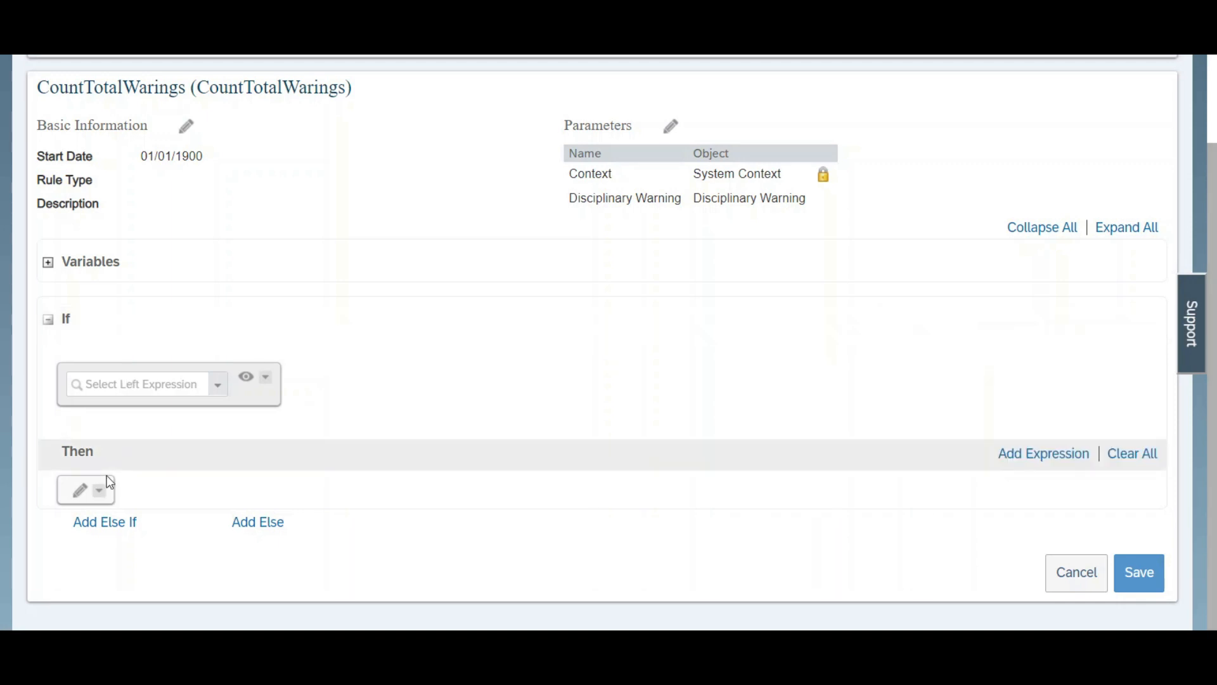
Step: Add a Then expression creating Disciplinary Warning.RecordWarnings, with externalCode filled by Generate External Code For Time Off()
click(79, 489)
click(202, 492)
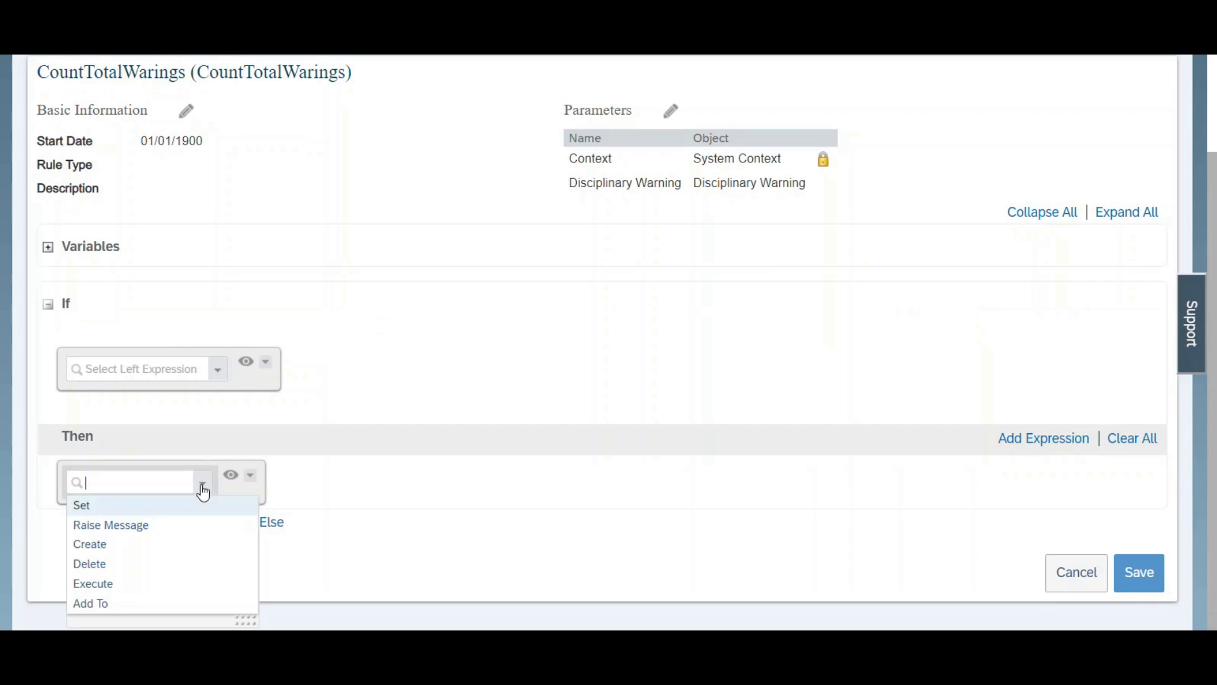
click(142, 508)
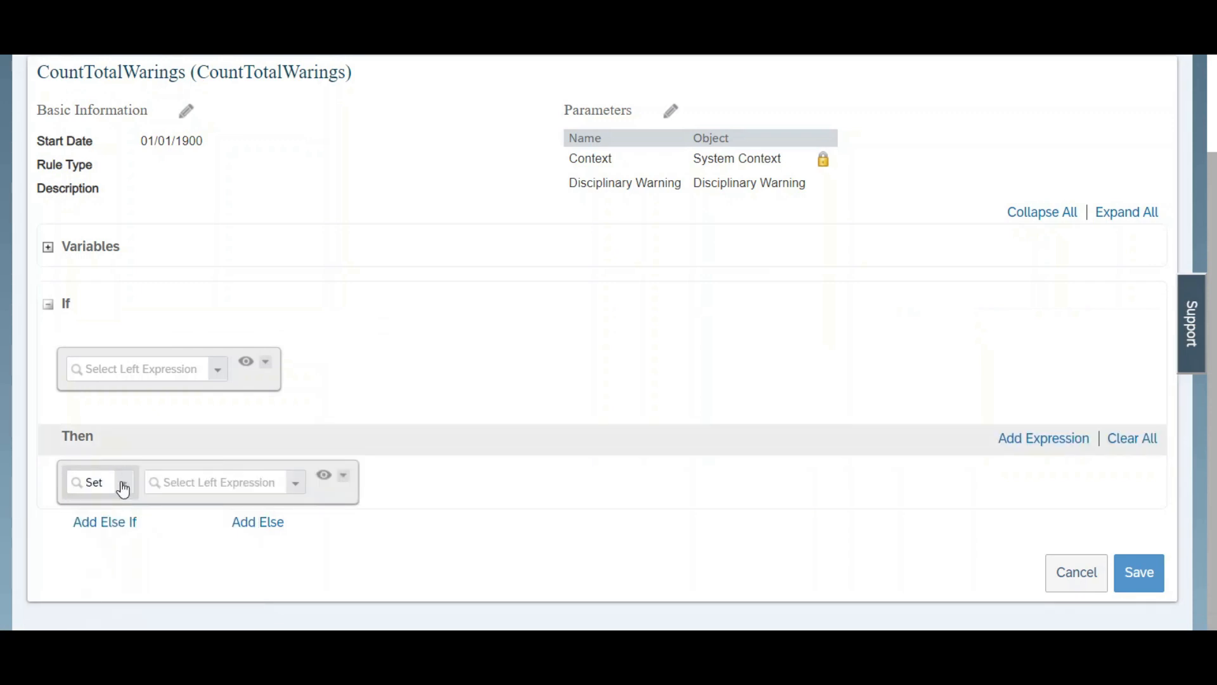
click(123, 484)
click(112, 546)
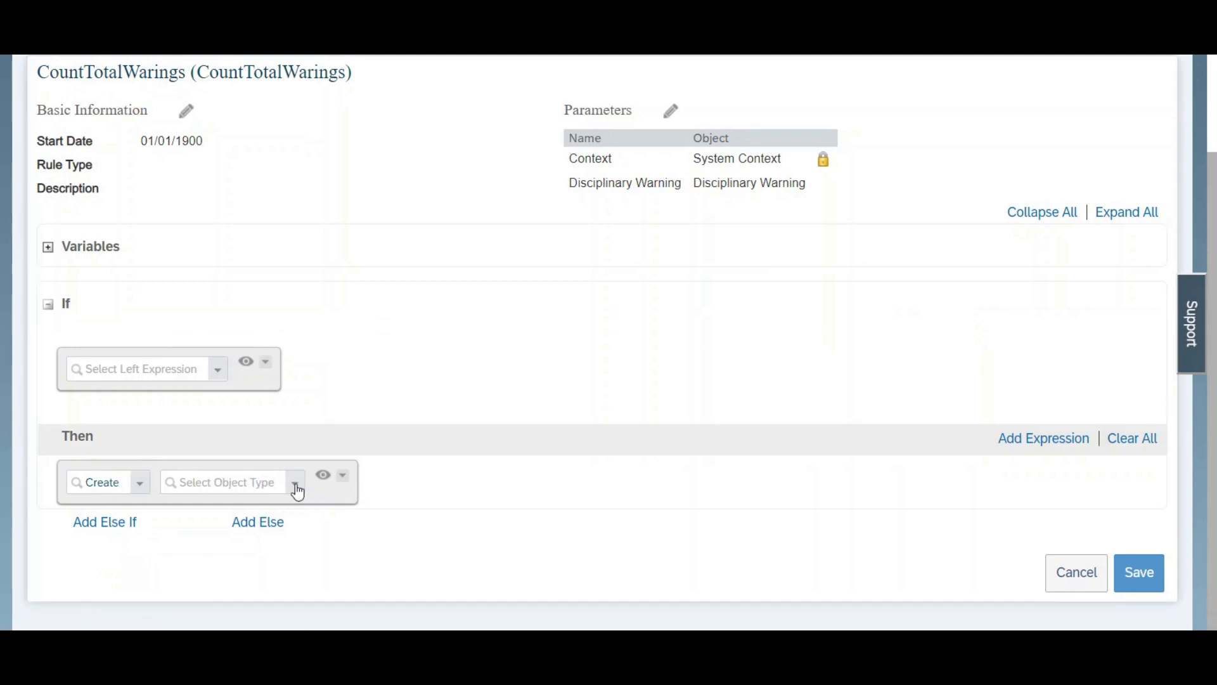
click(297, 487)
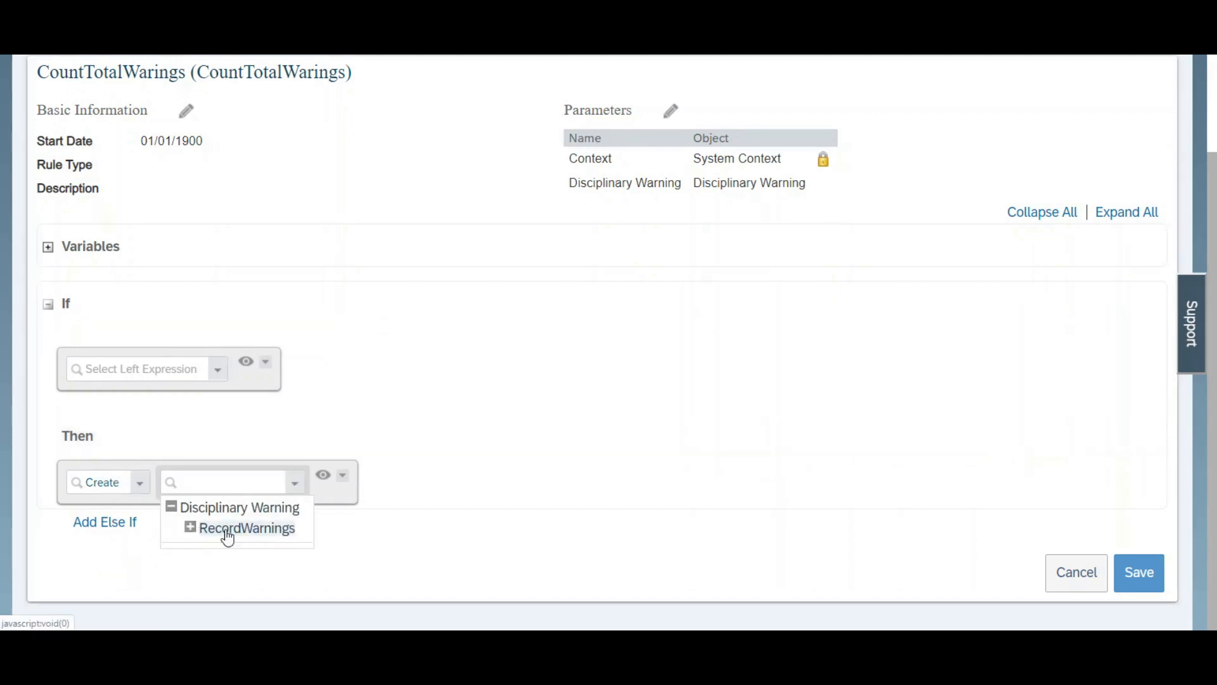
click(228, 529)
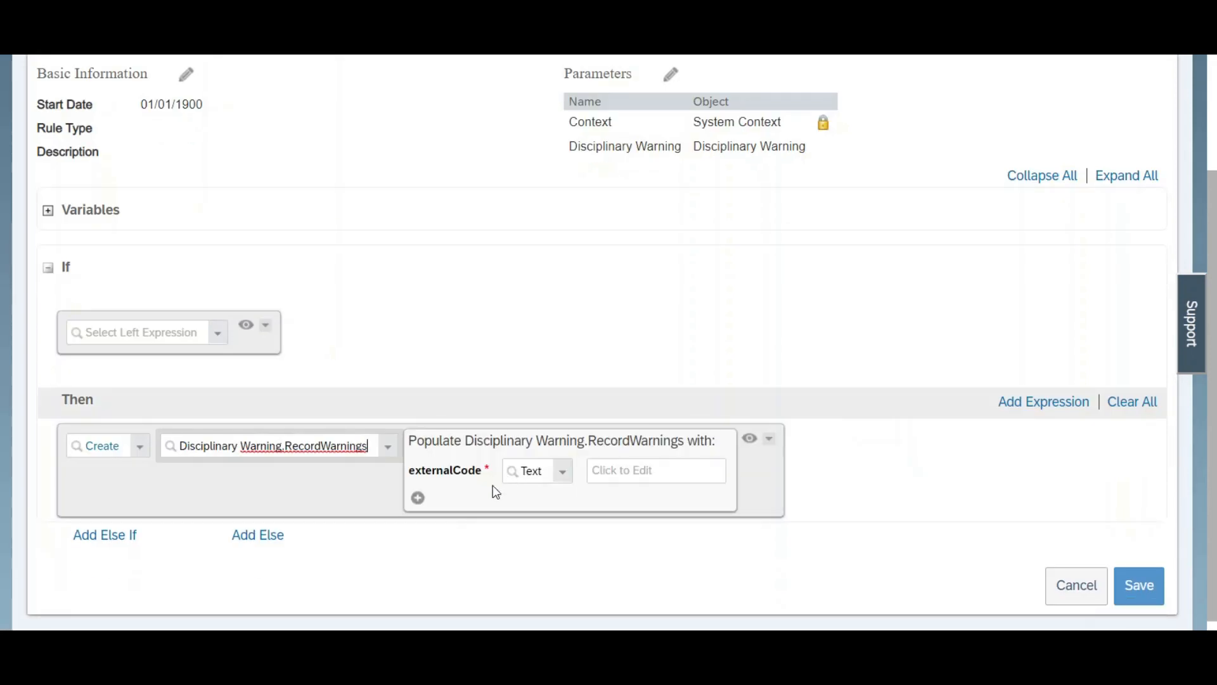
click(563, 472)
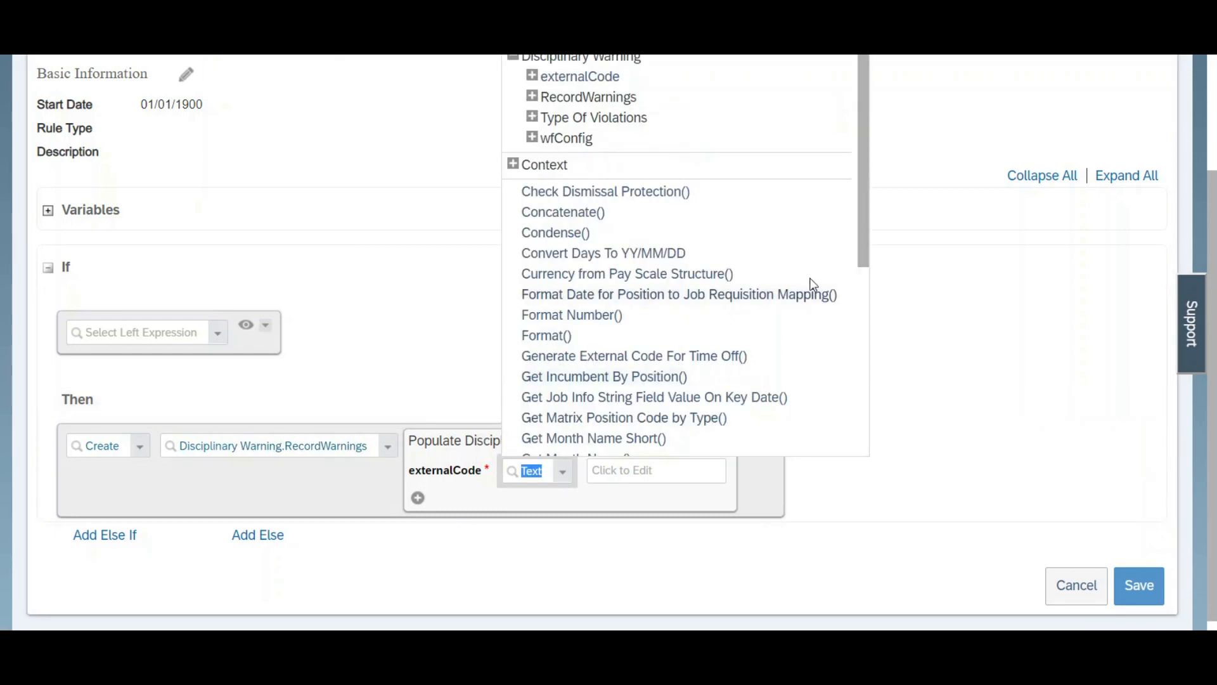
click(630, 360)
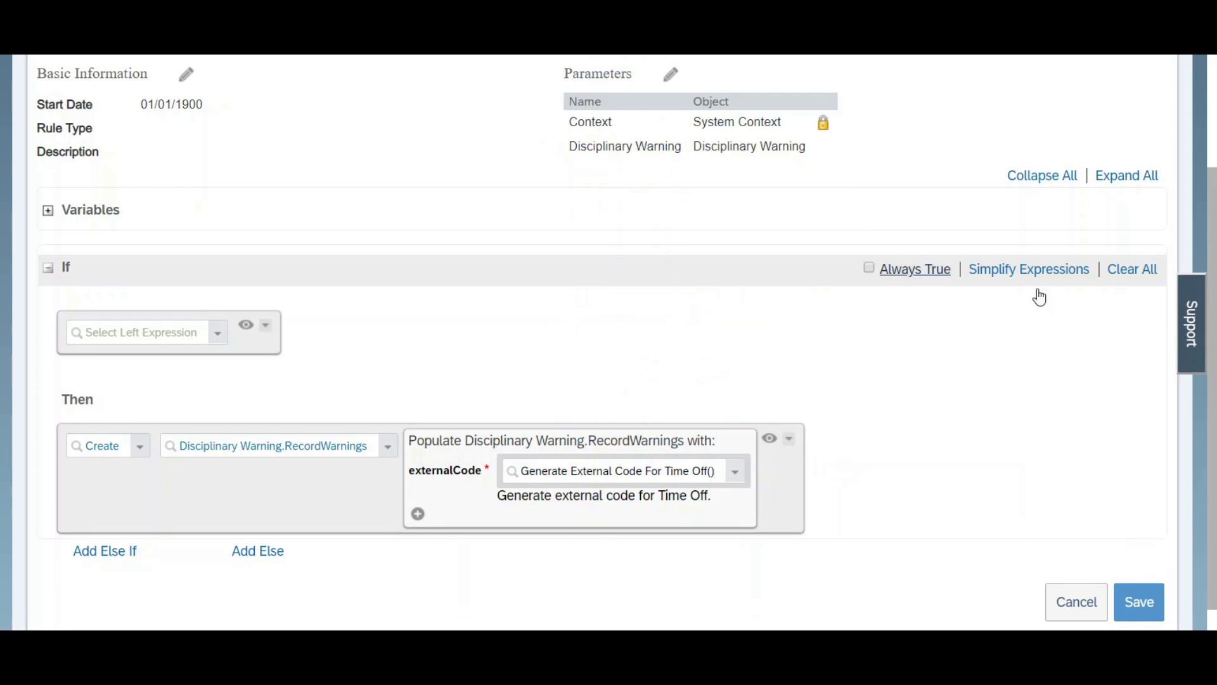
Step: Populate the Number Of recorded warning field of RecordWarnings from Disciplinary Warning.Record Number of Warning
scroll(413, 502, down, 1)
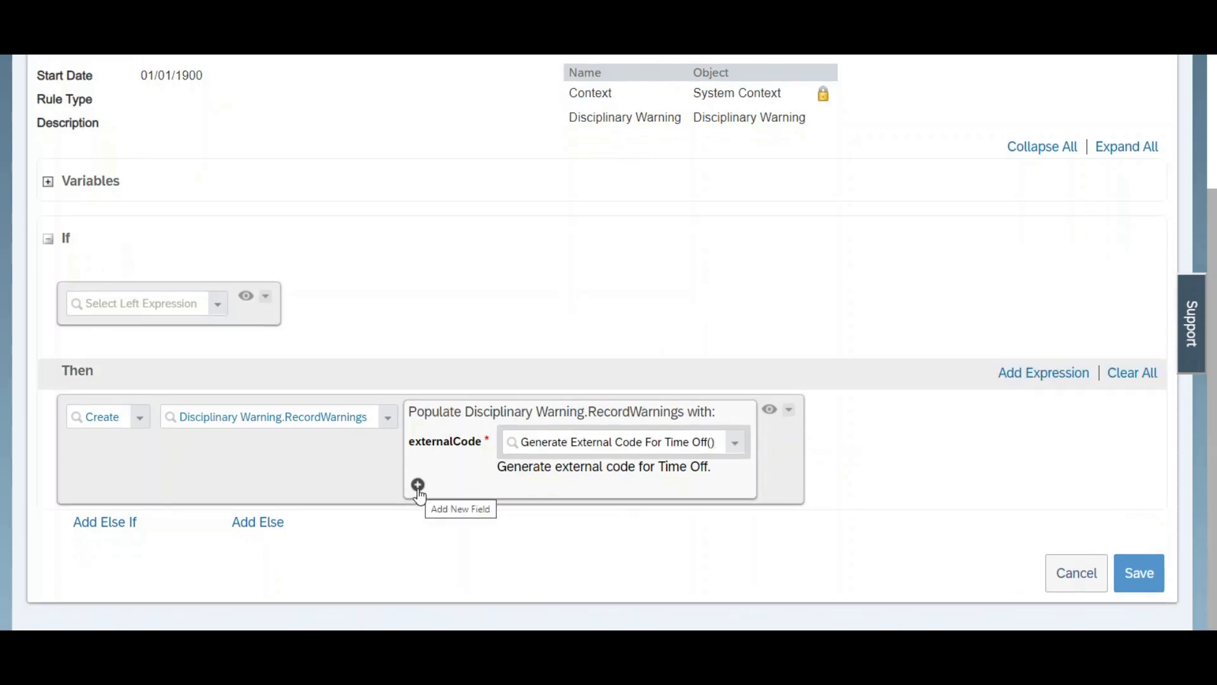
click(418, 484)
click(569, 496)
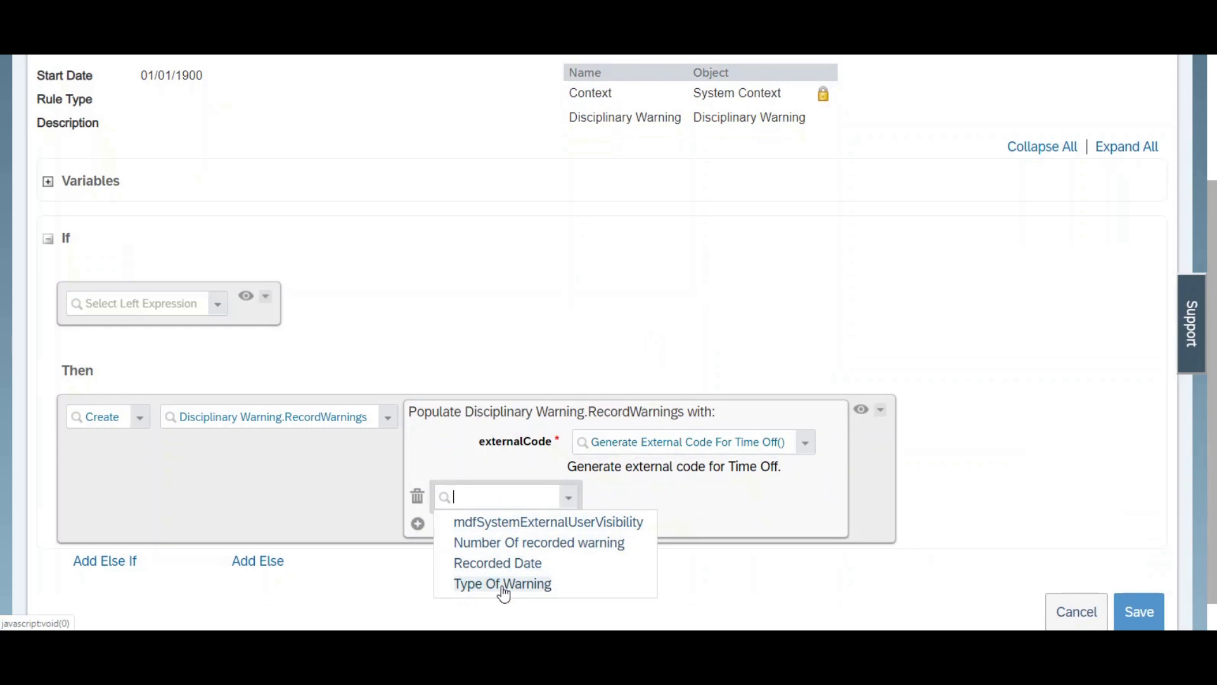
click(506, 543)
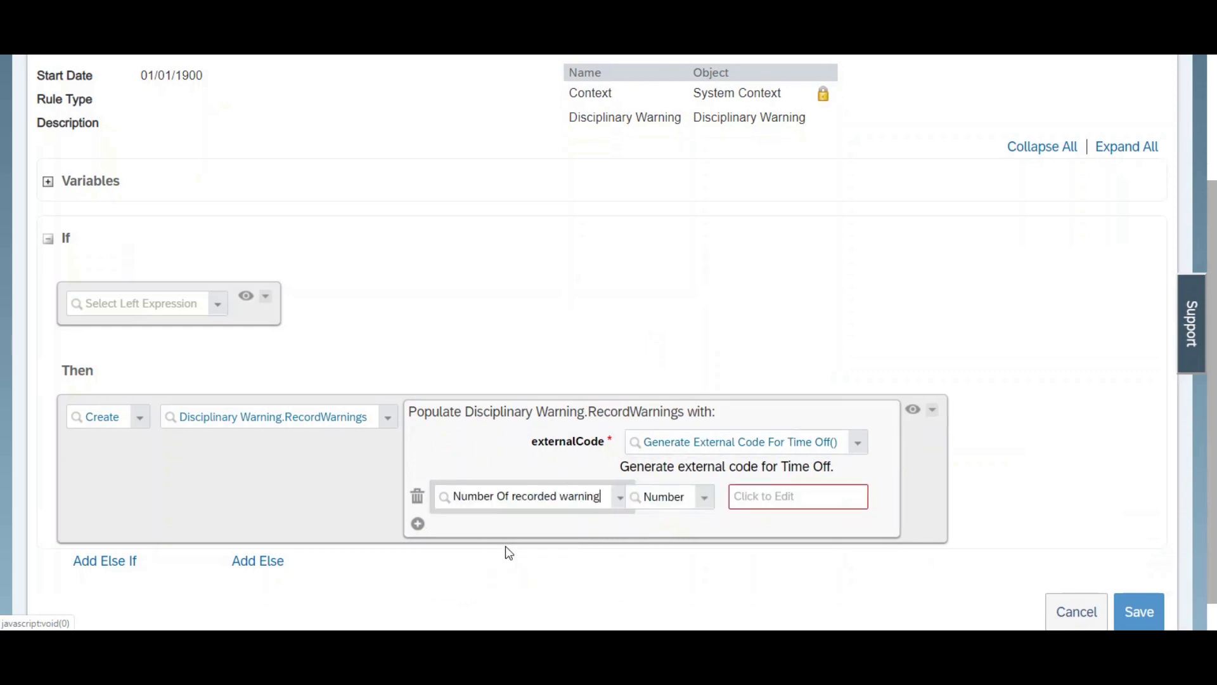
click(708, 504)
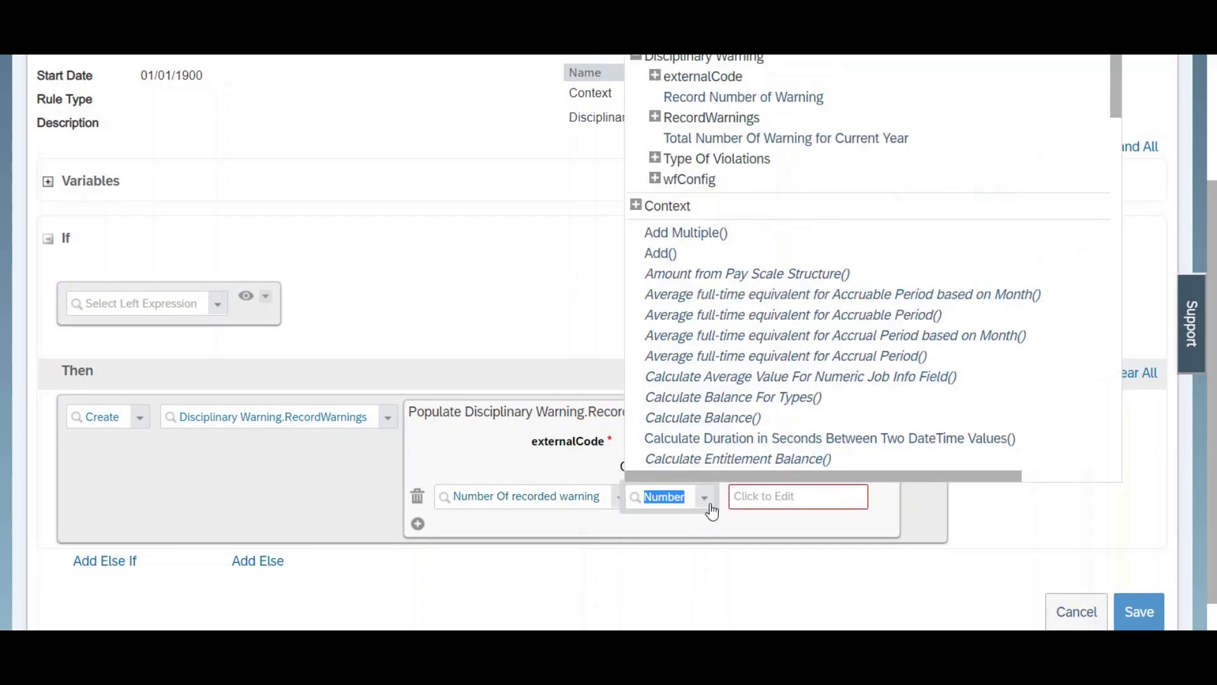
scroll(831, 461, up, 1)
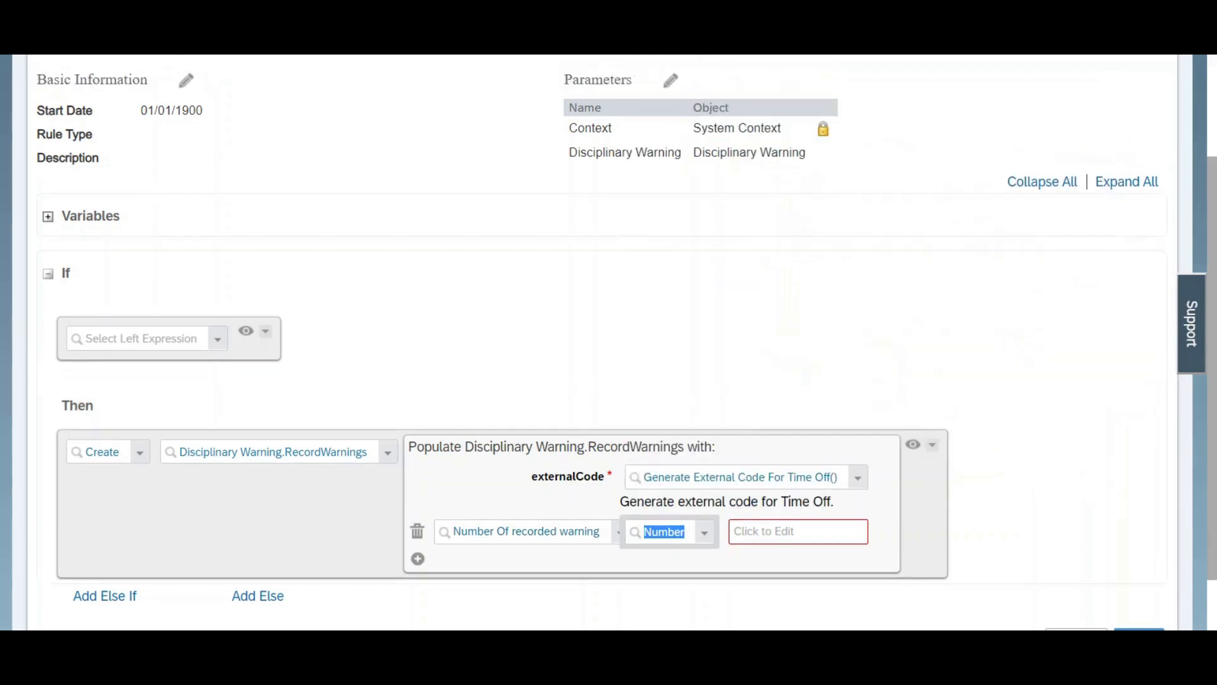
click(708, 553)
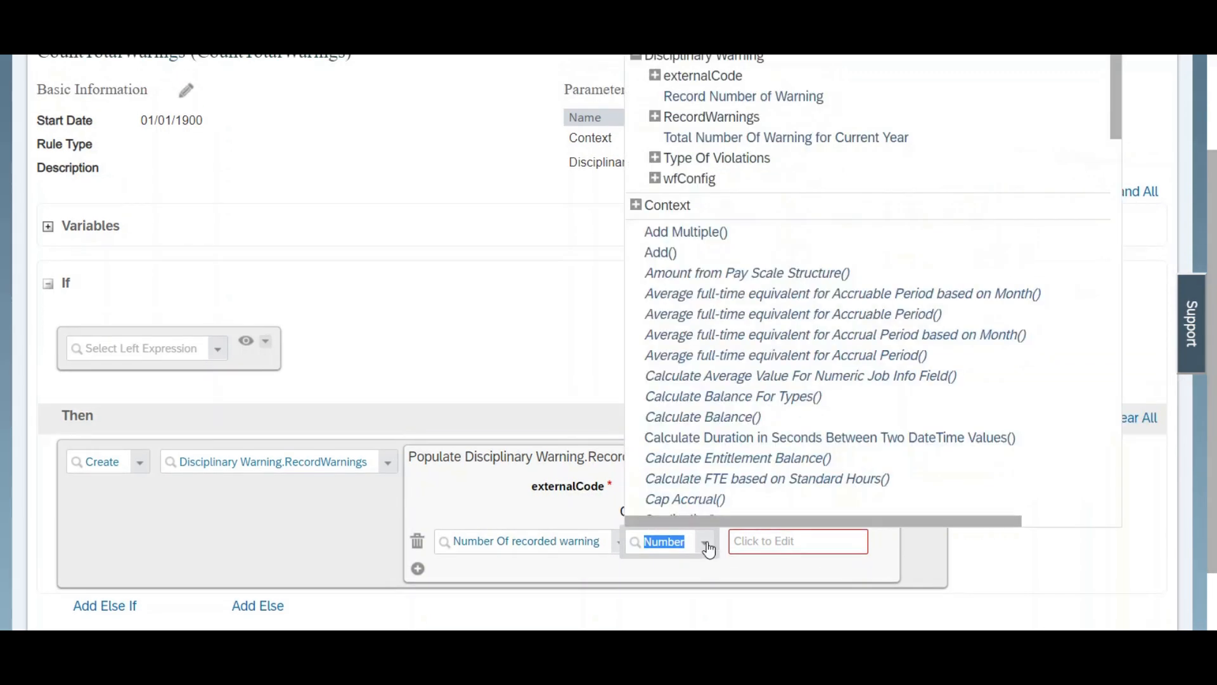
click(761, 102)
Step: Add the Recorded Date field to the Create expression and populate it from Disciplinary Warning.Recording Date
scroll(562, 464, down, 2)
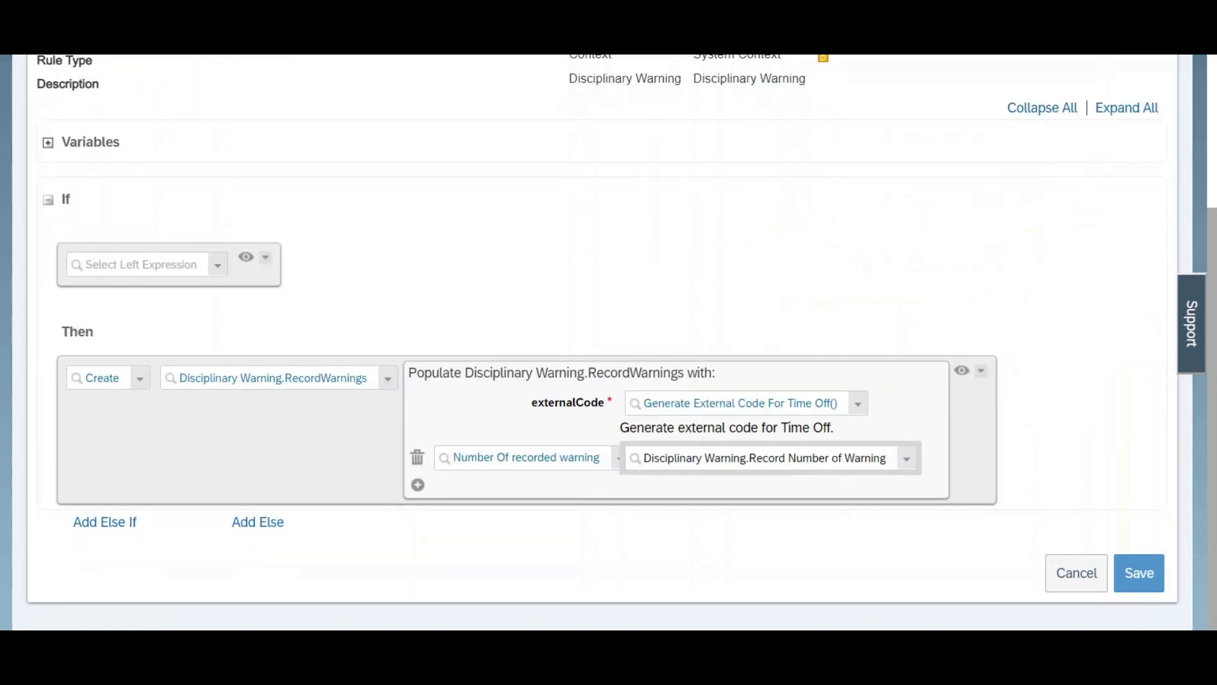
click(417, 485)
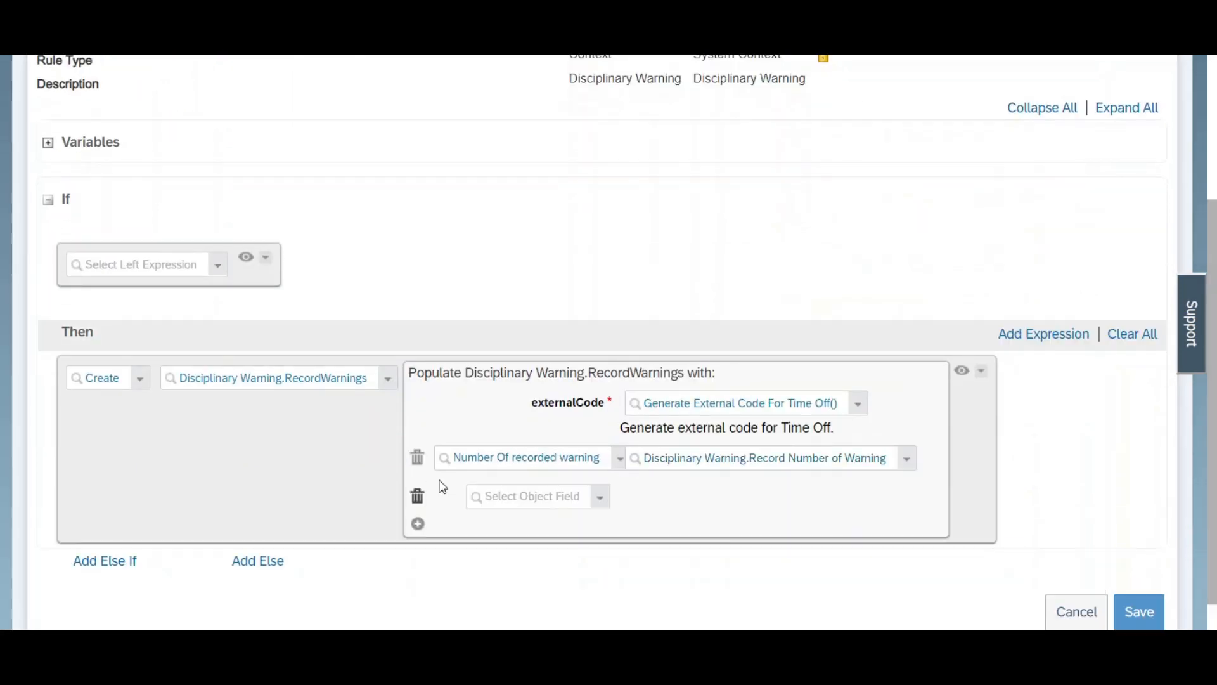
click(601, 498)
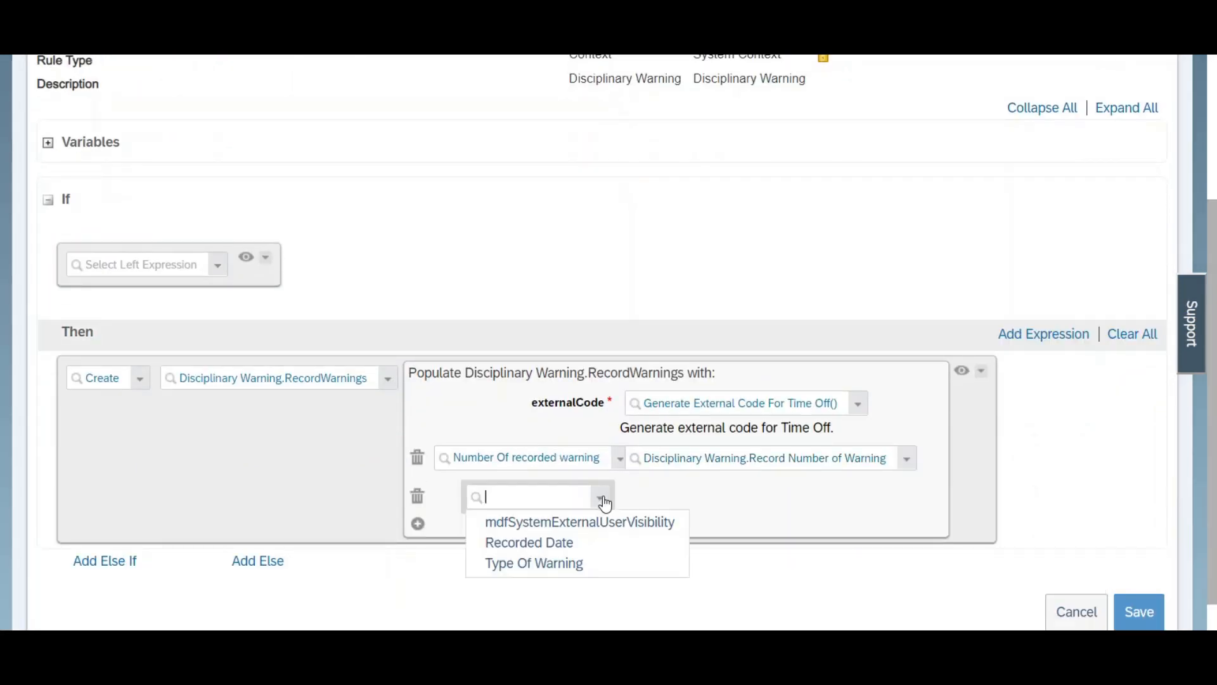
click(557, 543)
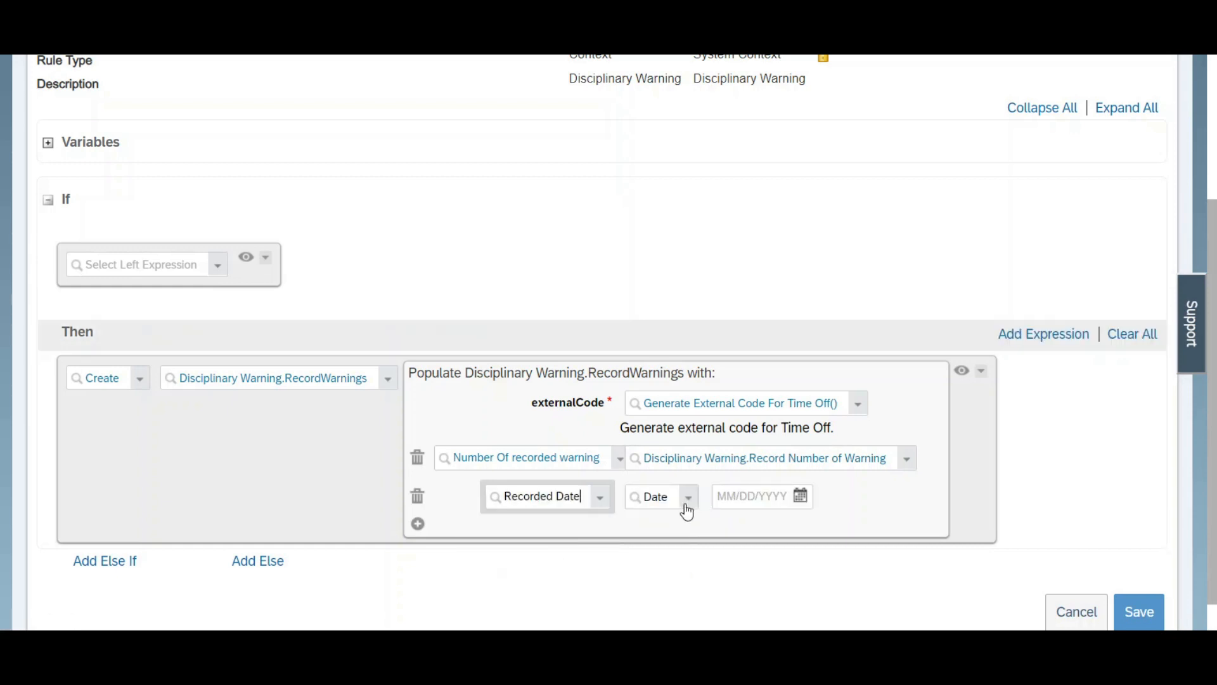
click(689, 503)
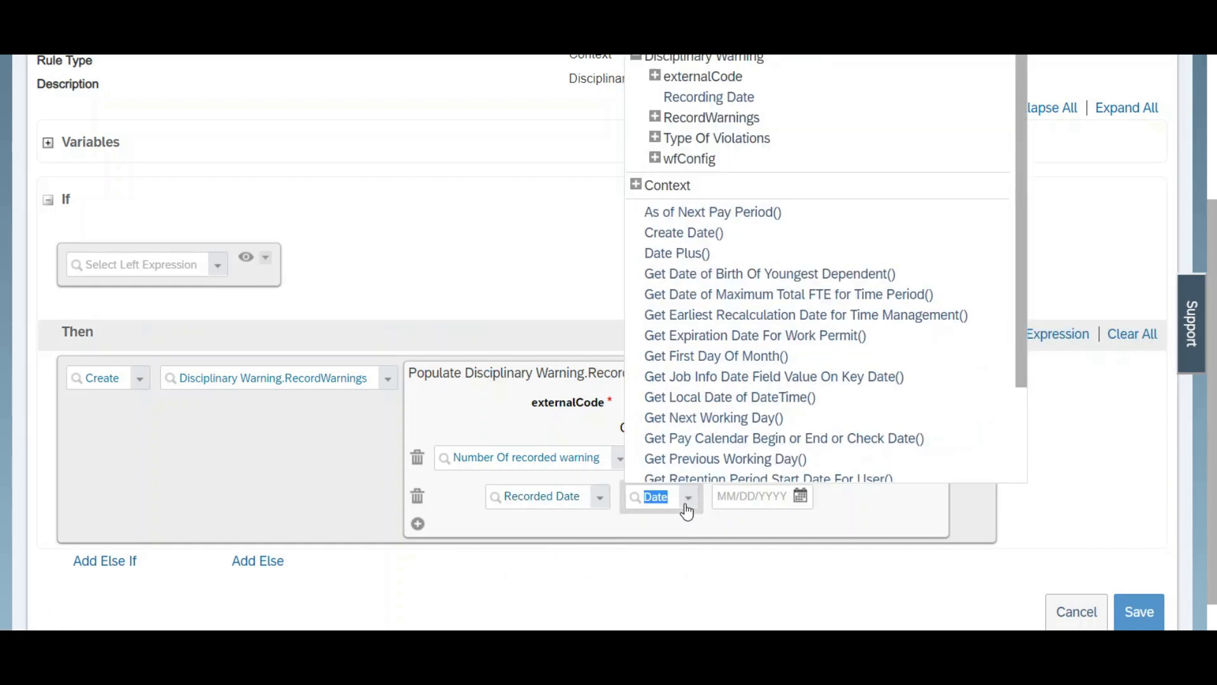
click(710, 98)
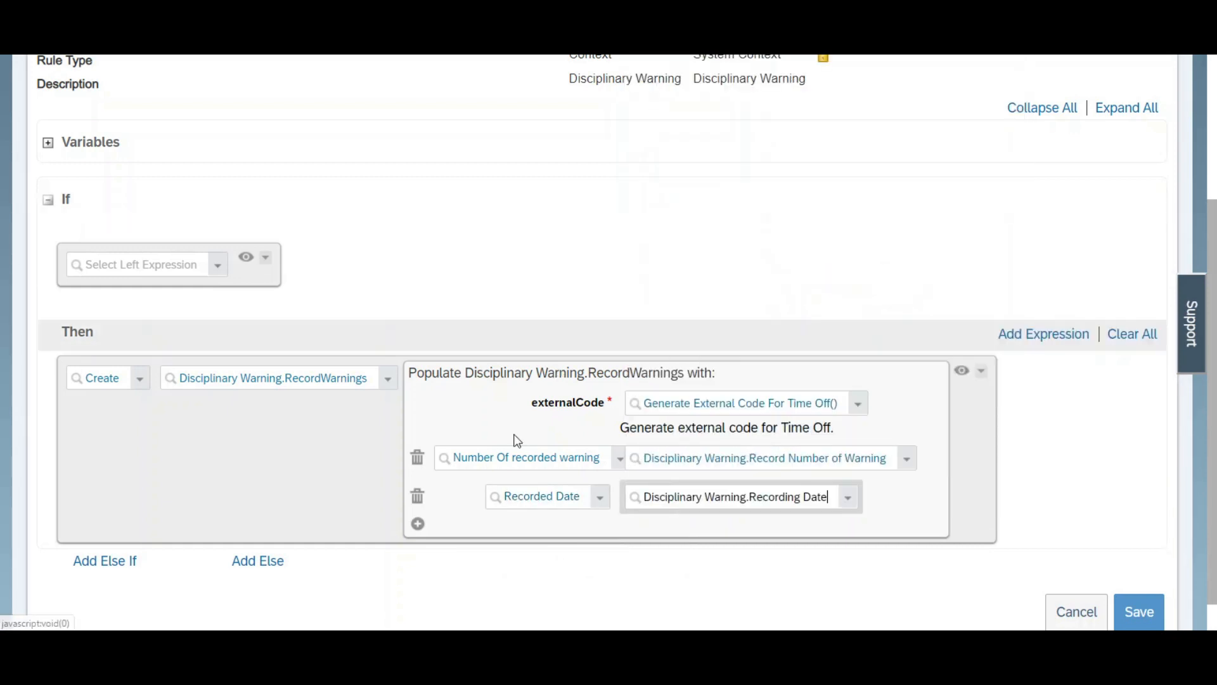
Step: Add the Type Of Warning field to the Create expression and populate it from Disciplinary Warning.Type Of Violations
click(418, 525)
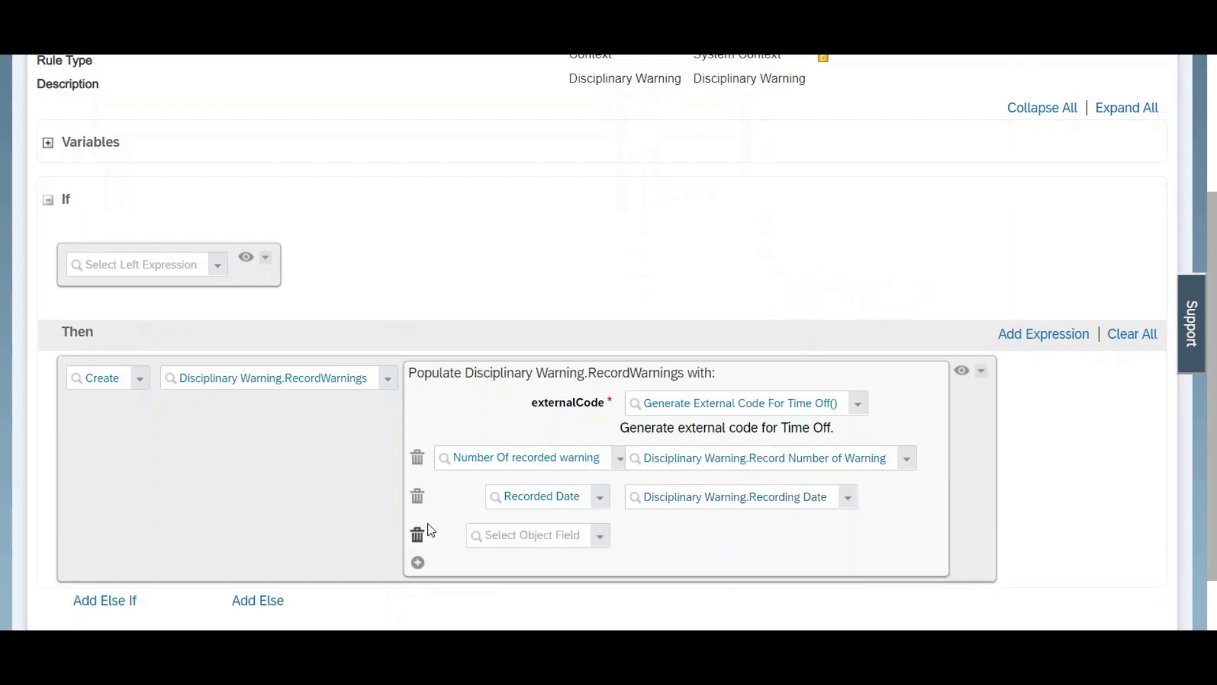
click(603, 539)
click(565, 581)
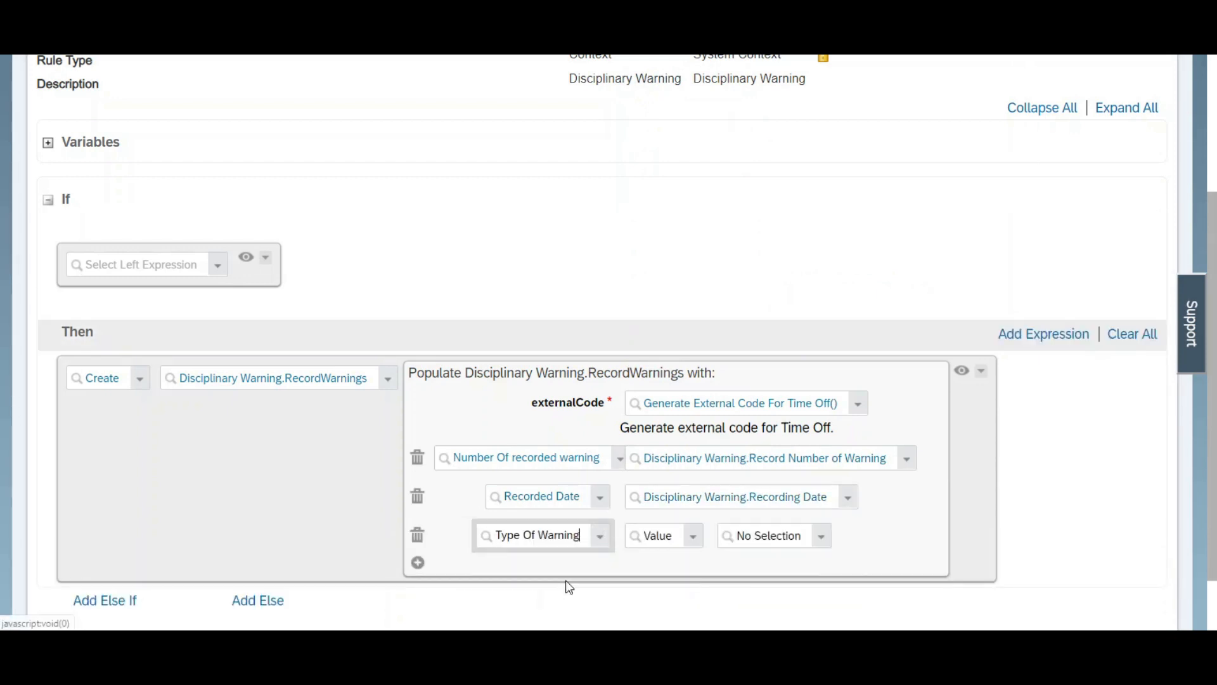
click(694, 539)
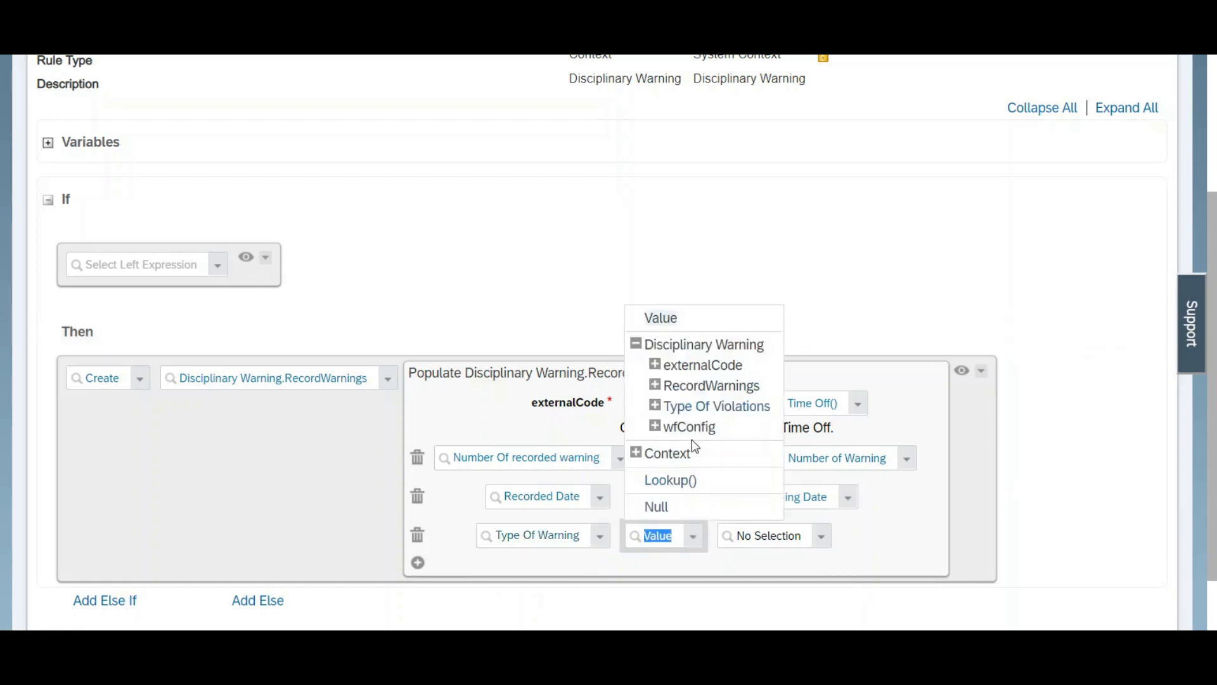
click(673, 407)
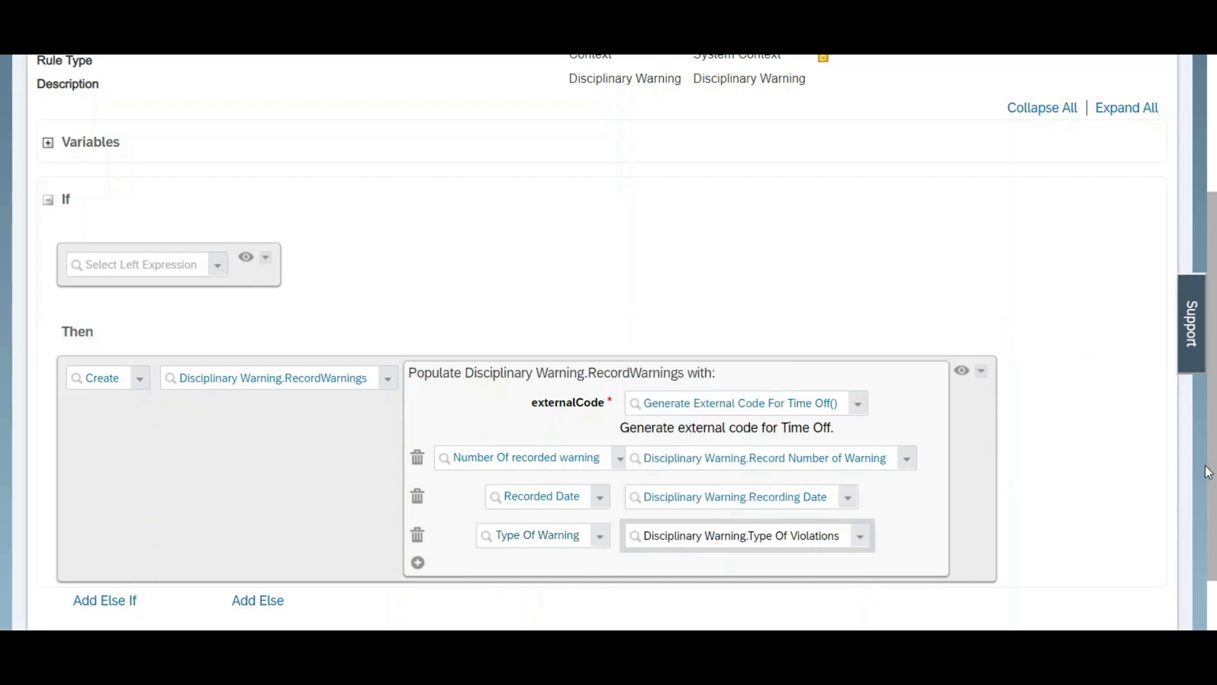
Step: Add a second Then expression that sets Disciplinary Warning.Total Number Of Warning for Current Year
scroll(1014, 412, down, 1)
click(1046, 281)
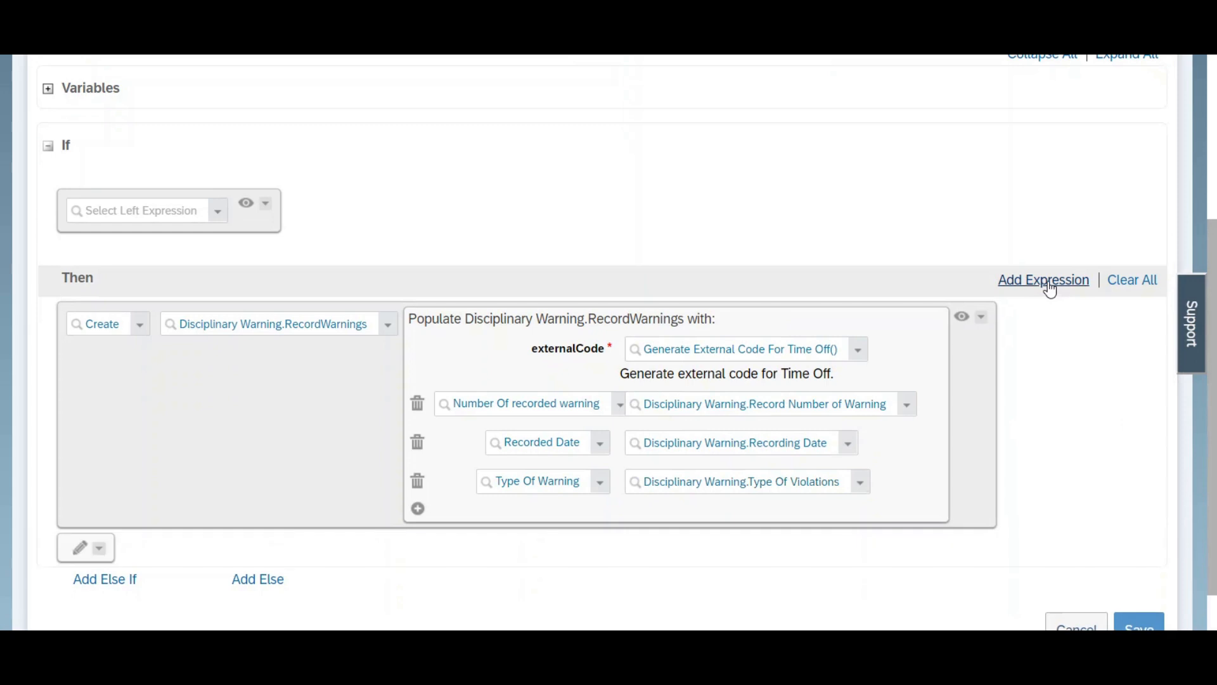
click(76, 554)
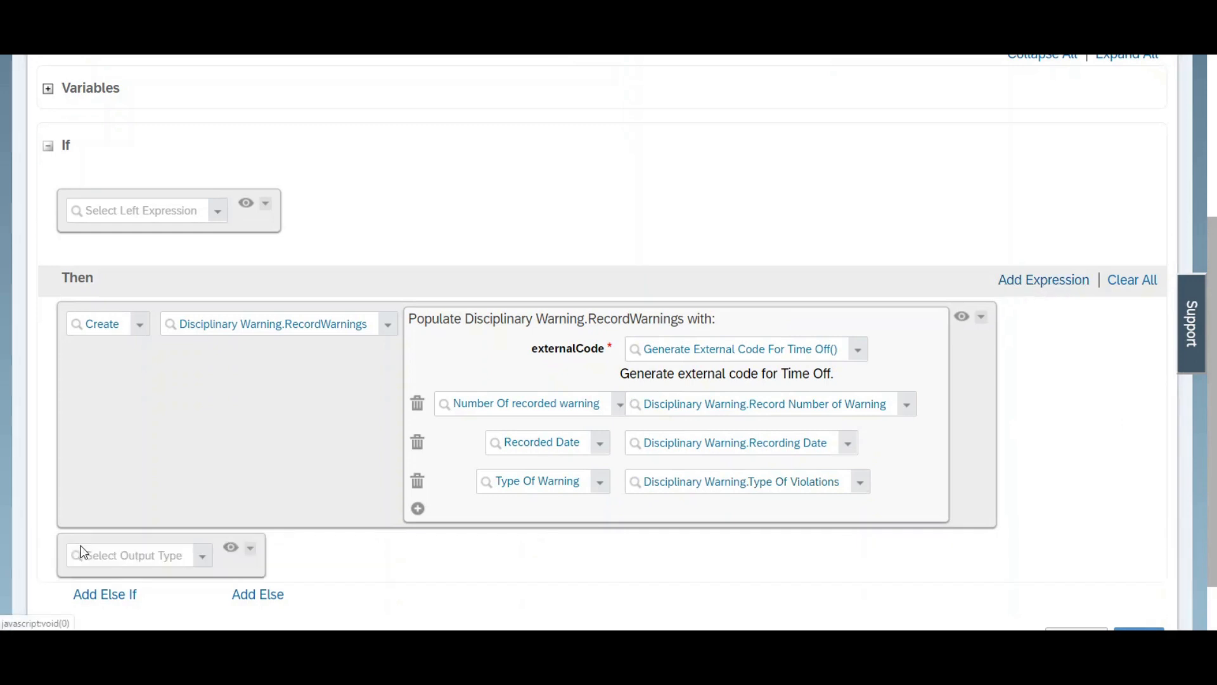
click(201, 561)
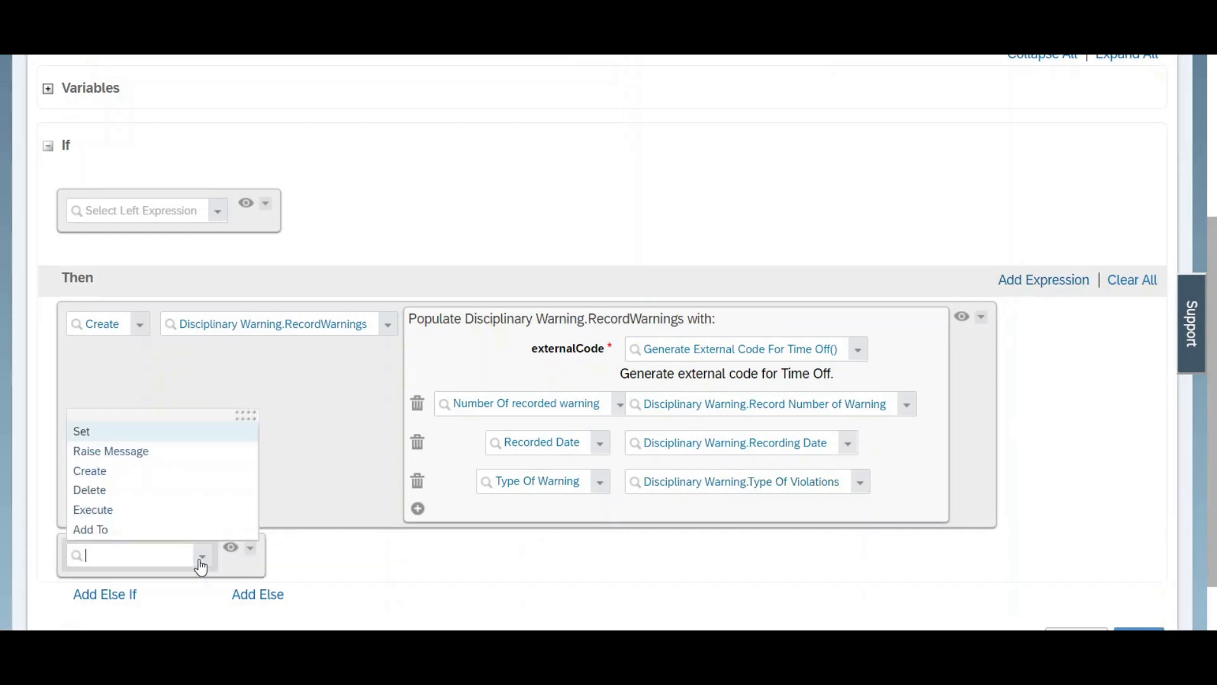
click(109, 434)
click(296, 564)
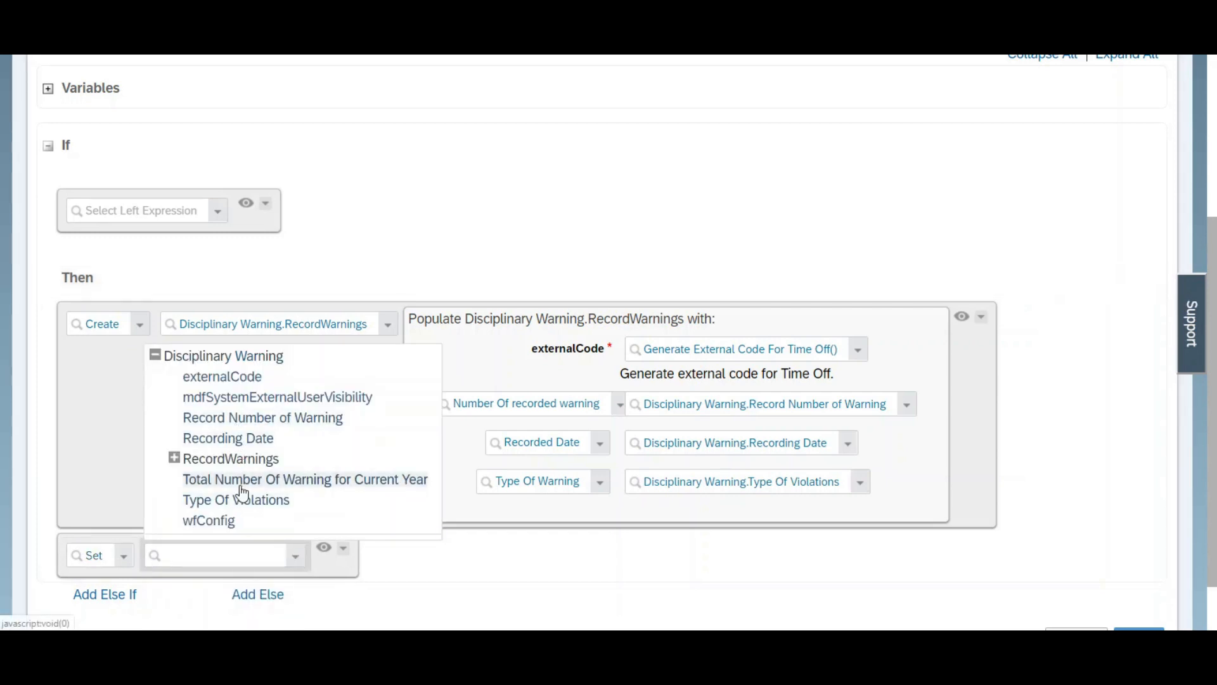
click(243, 482)
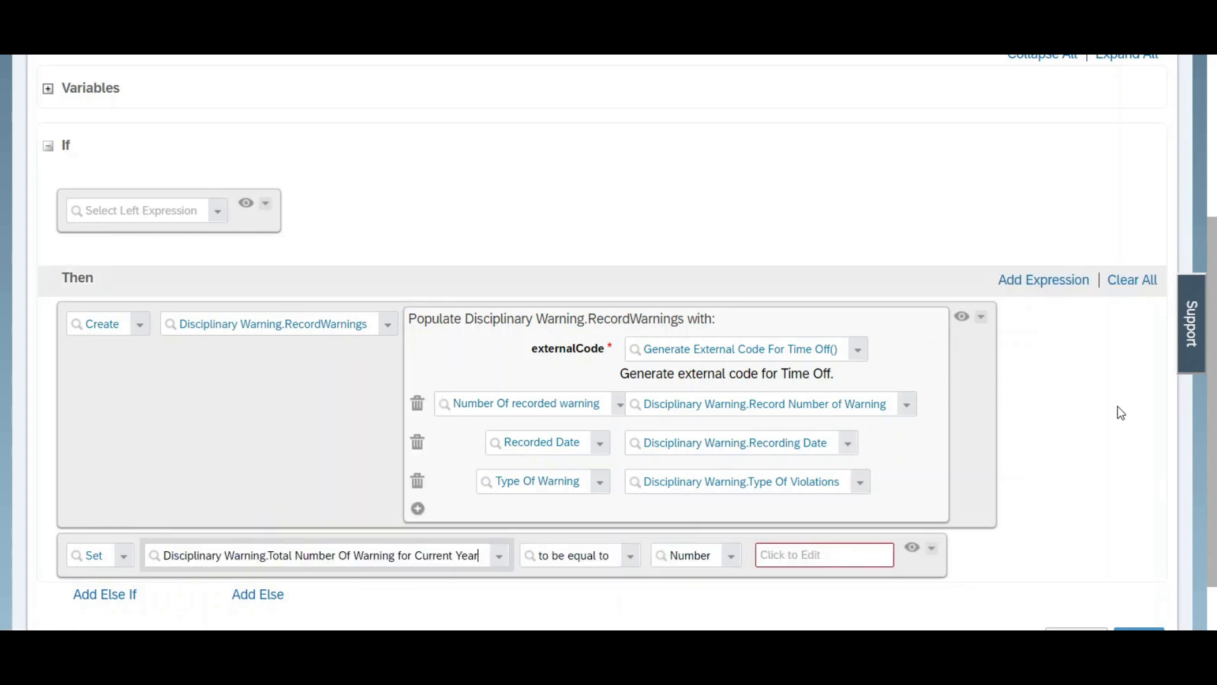
Step: Make the total warnings field equal to the result of the Add() function
scroll(824, 412, down, 1)
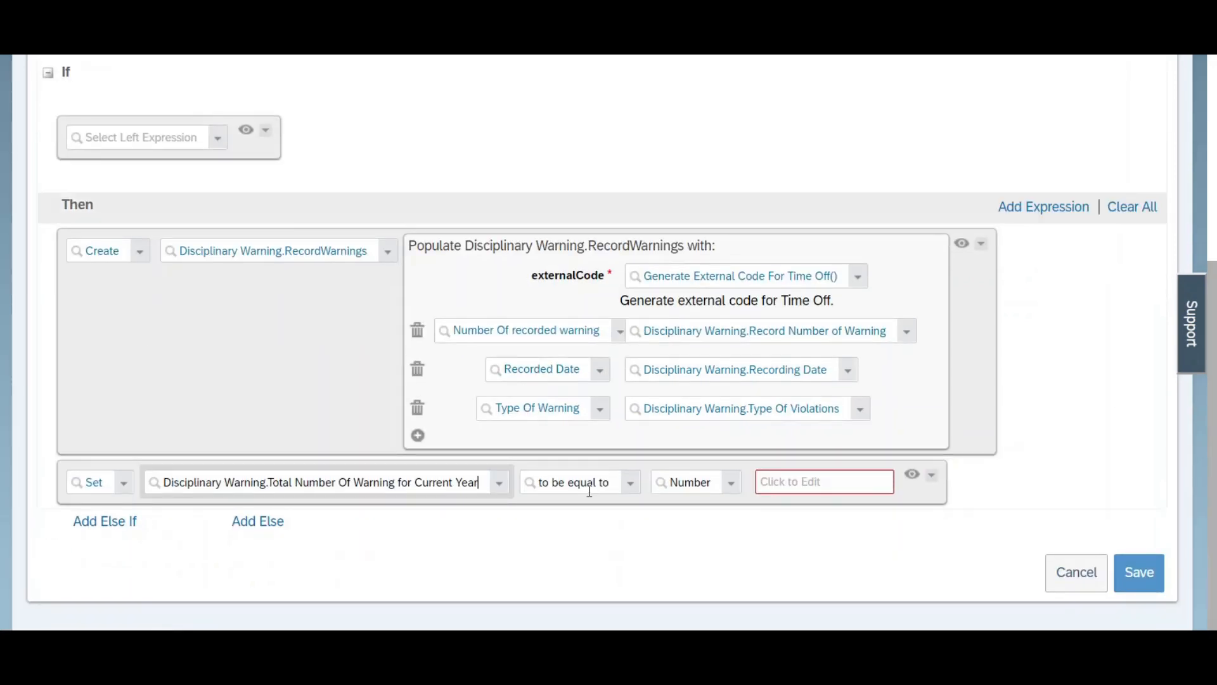
click(589, 485)
click(690, 484)
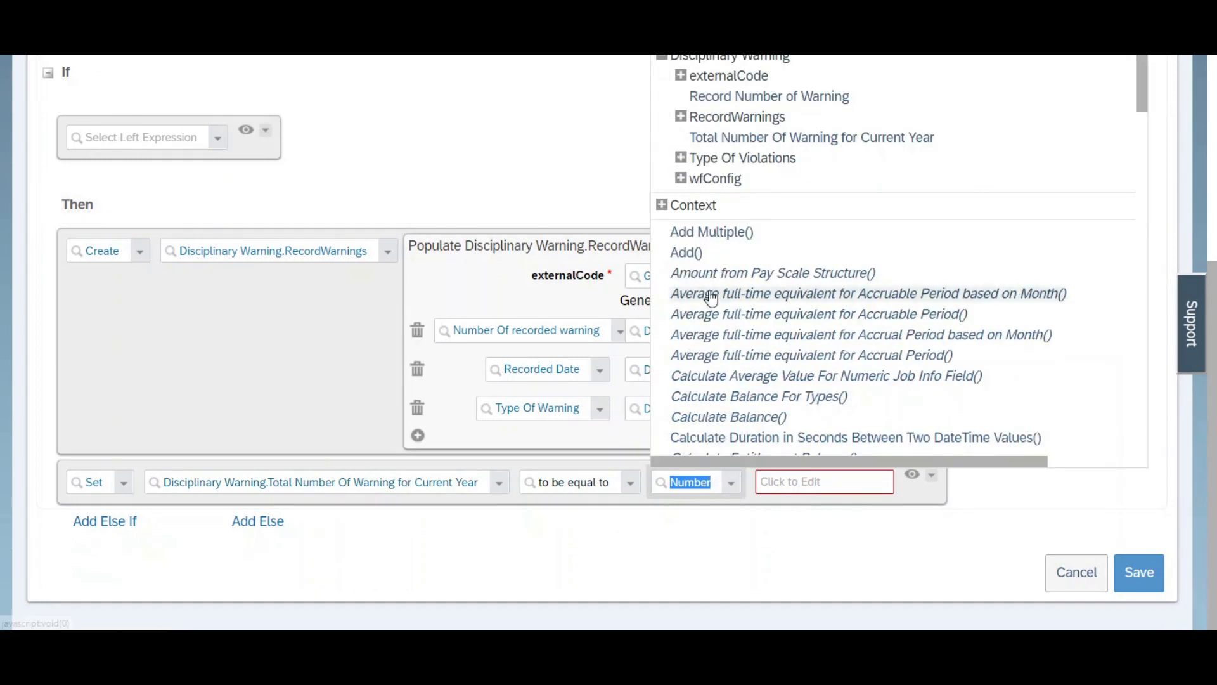
click(697, 258)
scroll(1020, 455, down, 2)
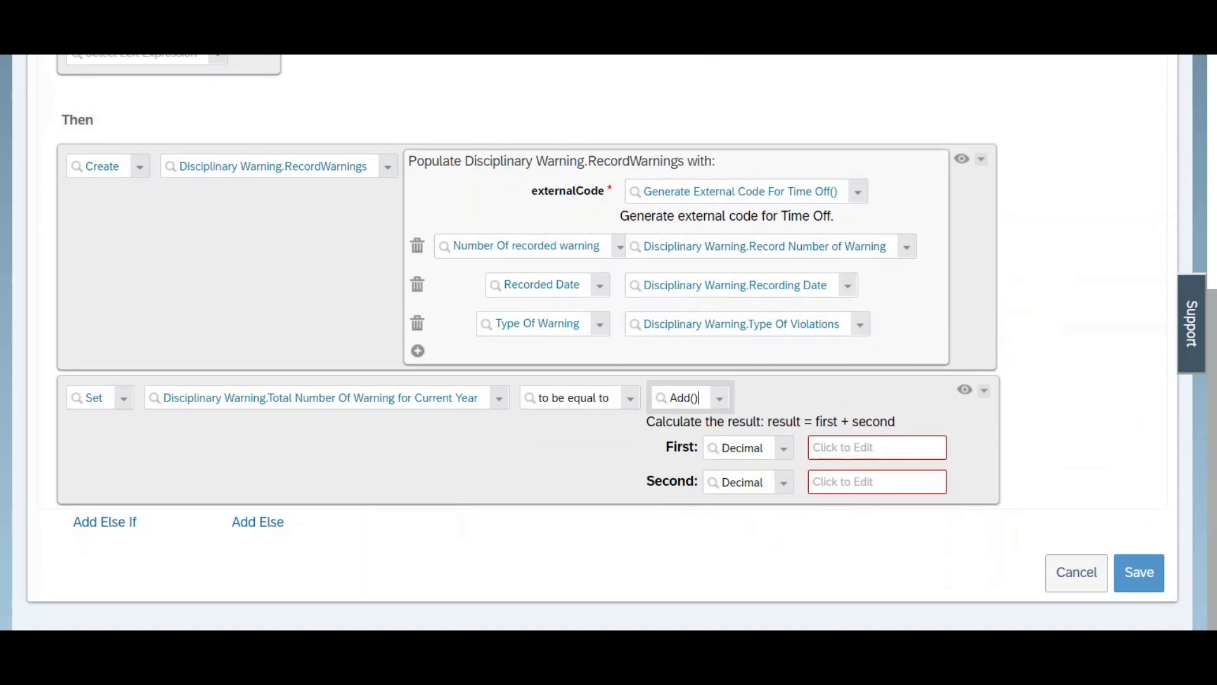
Step: Use the Treat Null As() function as the First operand of Add()
click(784, 454)
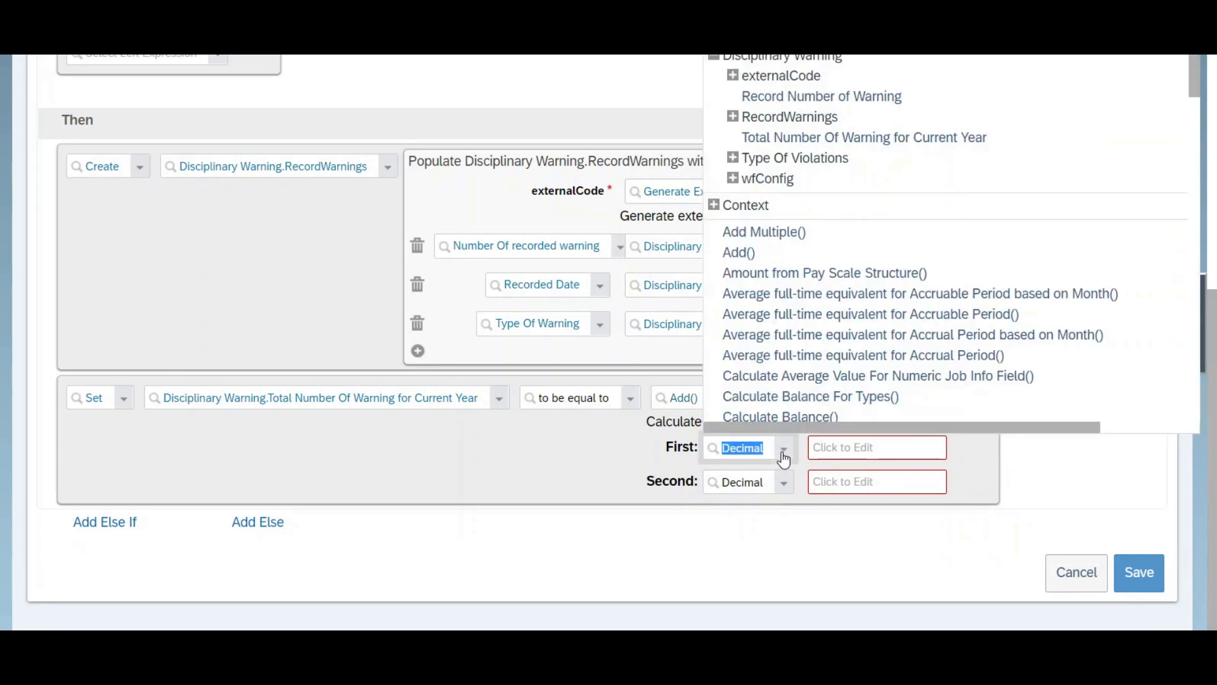
text(treat)
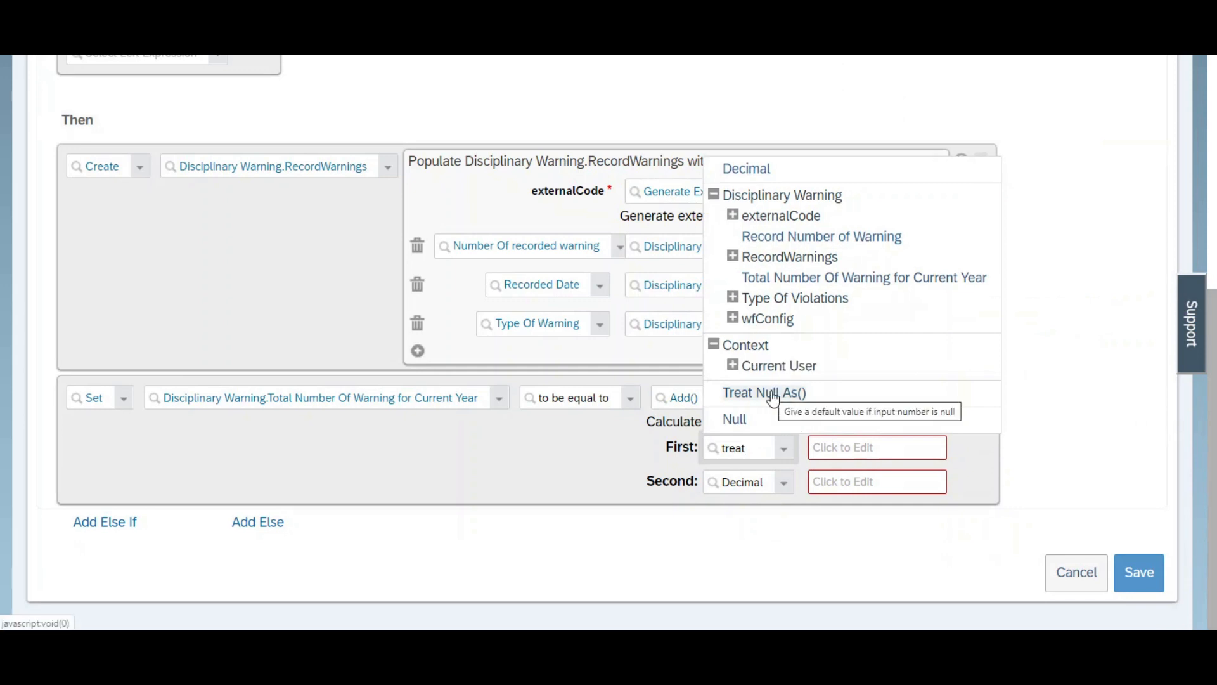
click(771, 391)
scroll(771, 391, down, 1)
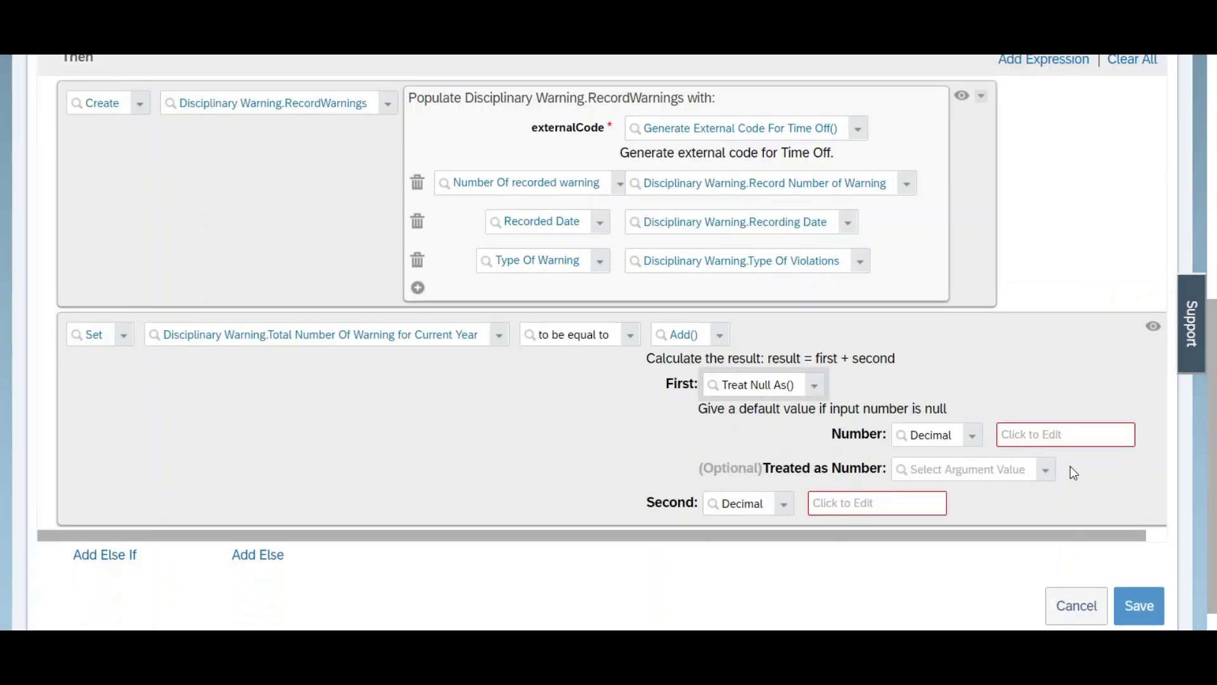
Step: Set the Treated as Number argument of Treat Null As() to the decimal value 0
click(1045, 474)
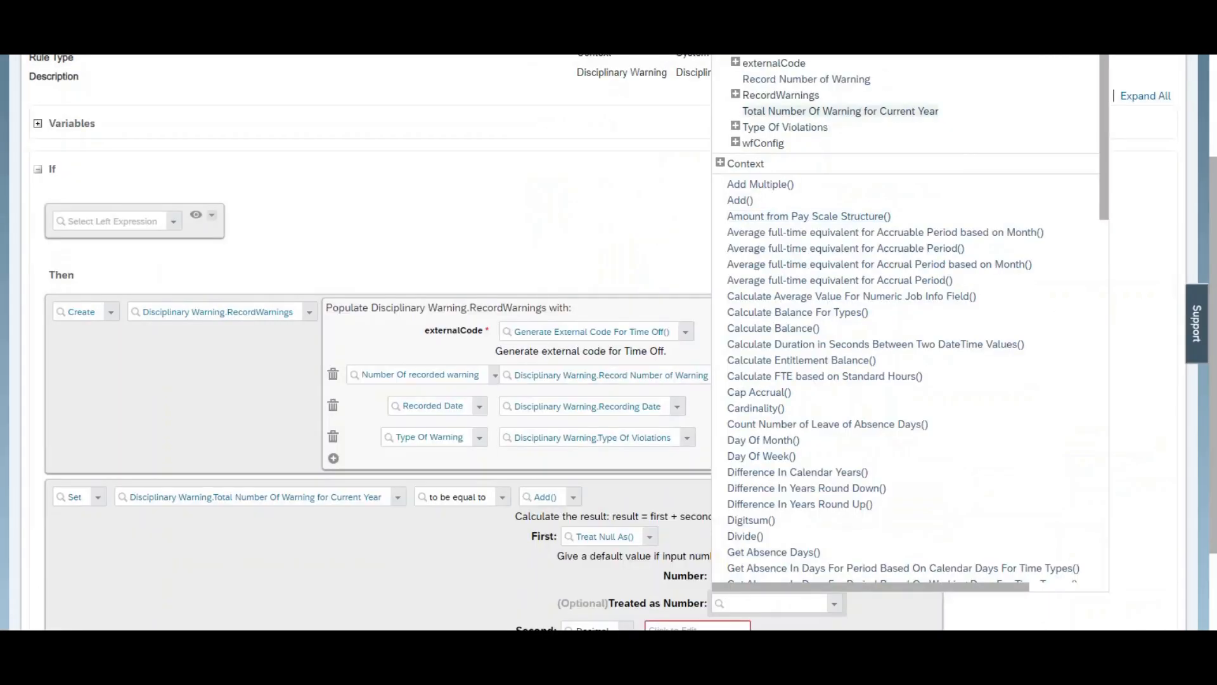
key(Escape)
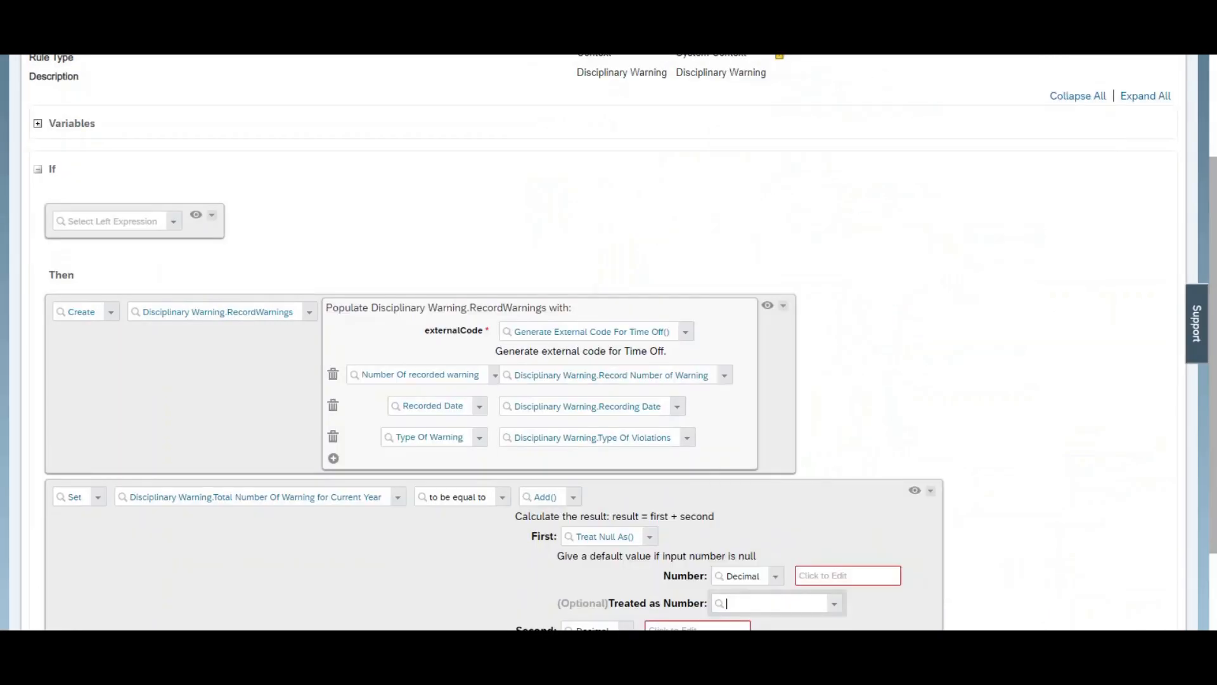
click(836, 604)
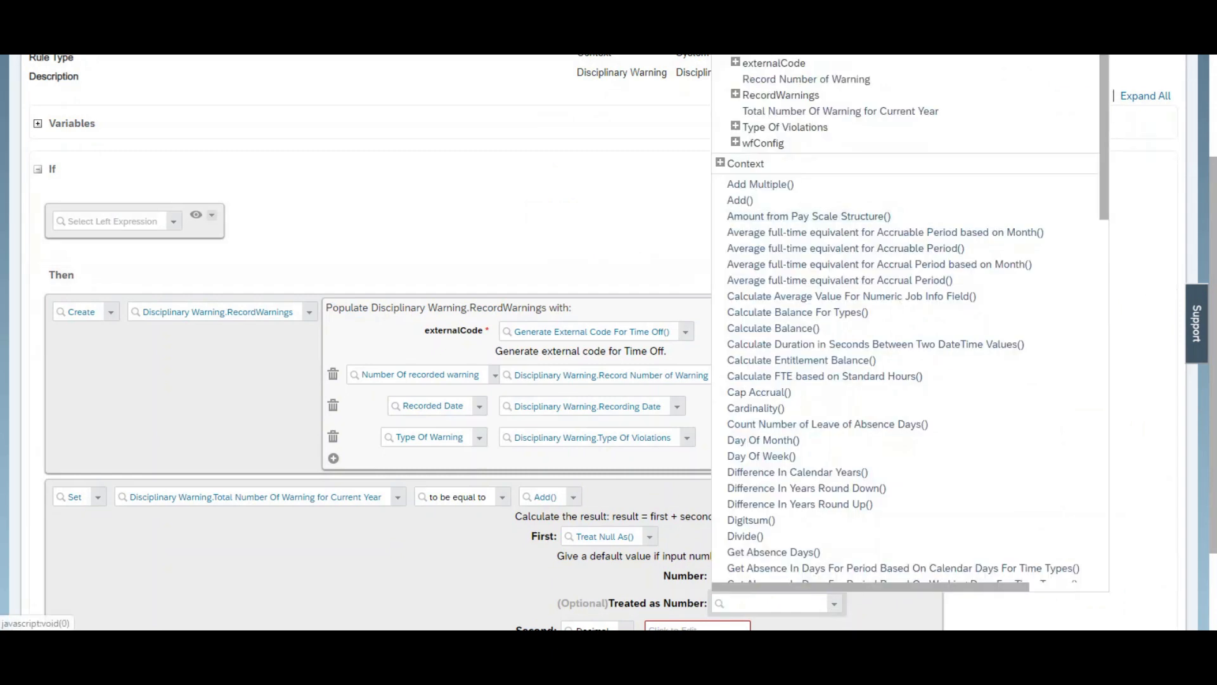
click(1177, 377)
drag(1212, 420, 1212, 475)
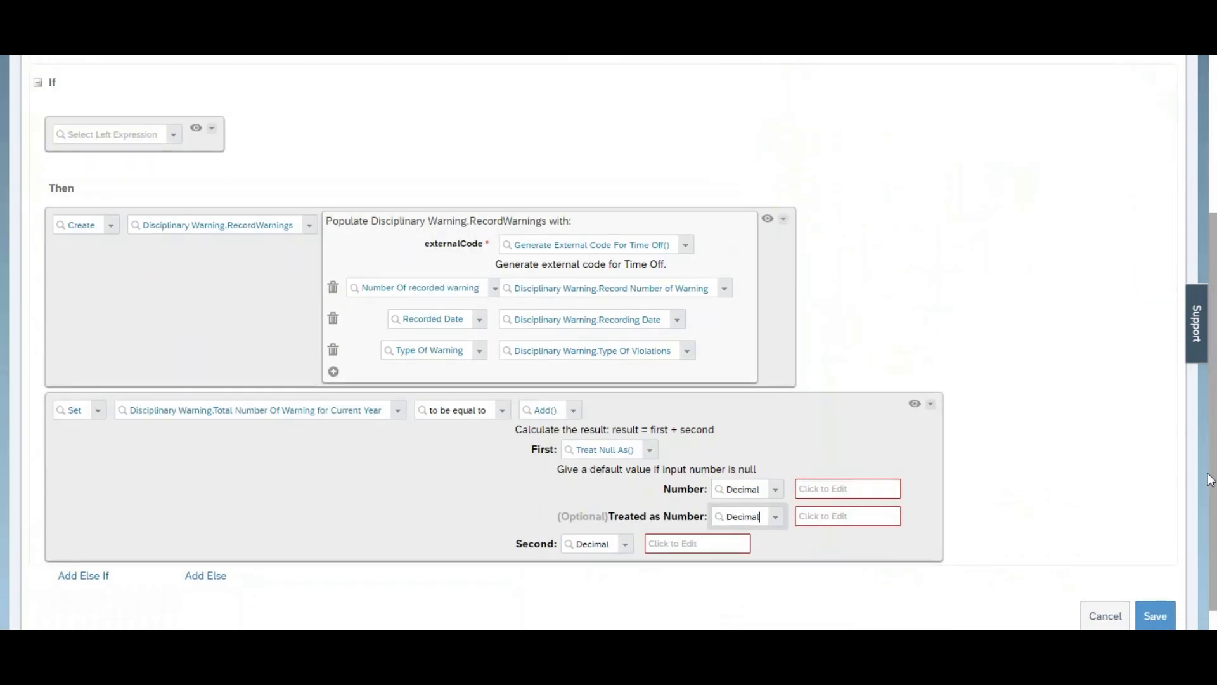
click(826, 519)
text(0)
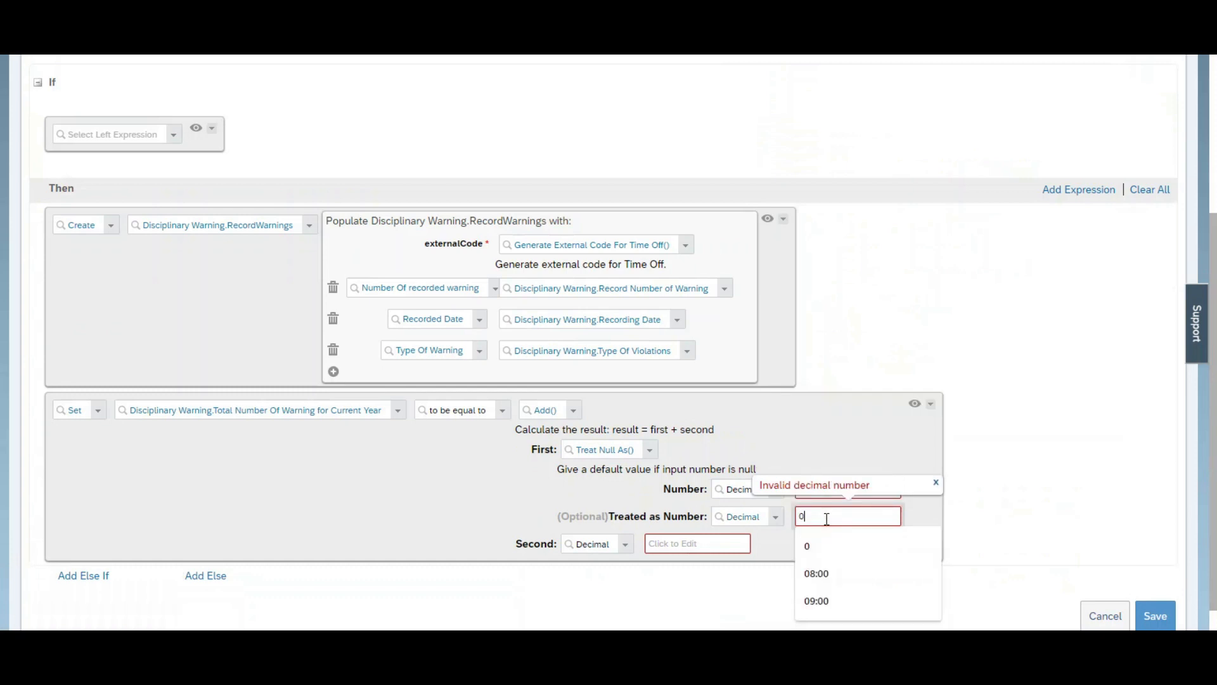
key(ctrl+plus)
key(ctrl+plus)
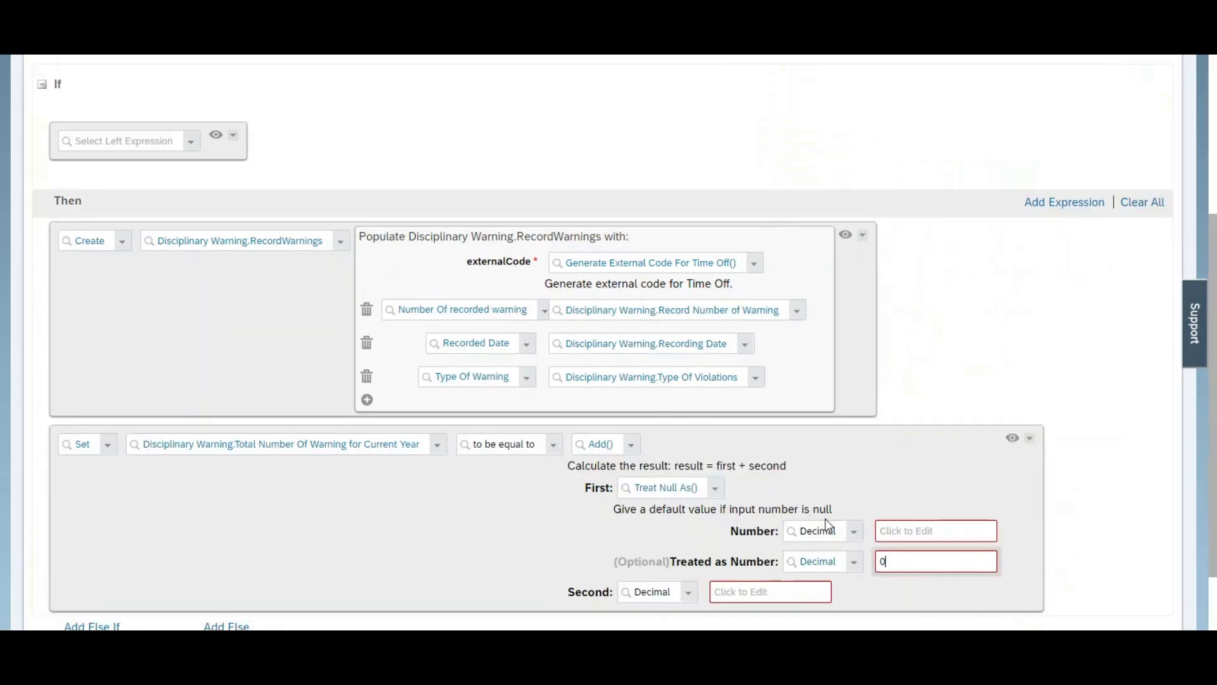
Step: Set the Number argument of Treat Null As() to Disciplinary Warning.Total Number Of Warning for Current Year
scroll(1077, 469, down, 3)
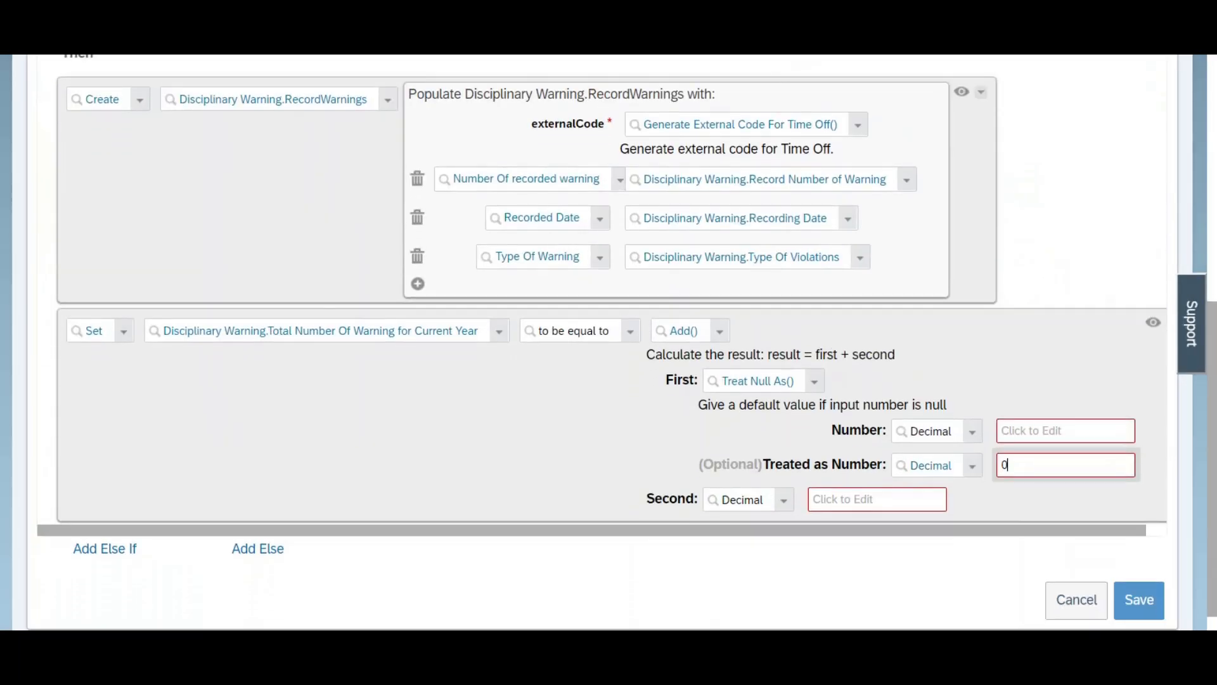
drag(1032, 532, 1141, 535)
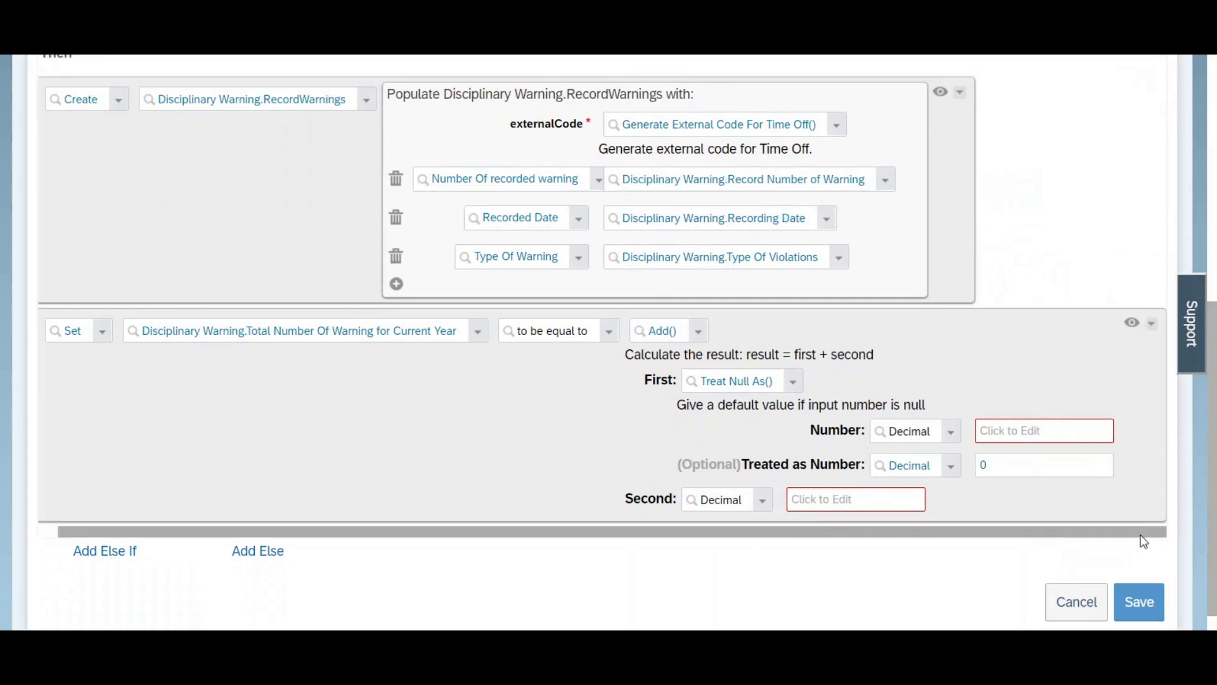
click(947, 437)
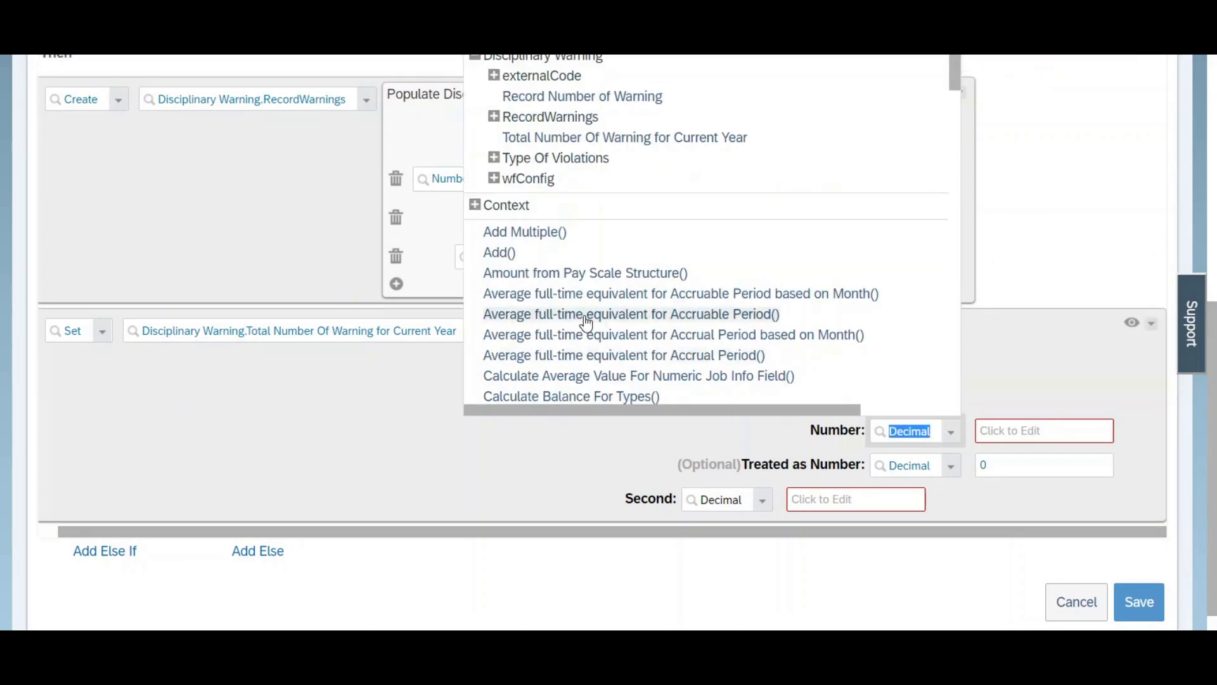
click(564, 138)
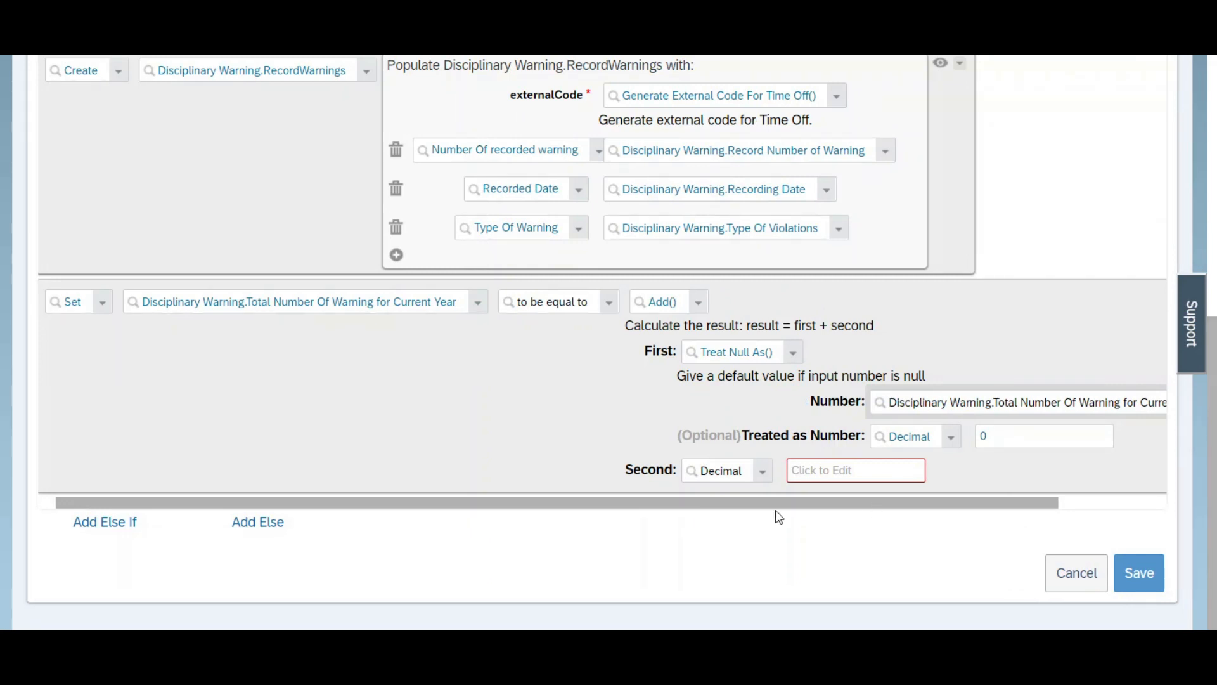
Step: Set the Second operand of Add() to Disciplinary Warning.Record Number of Warning
click(762, 477)
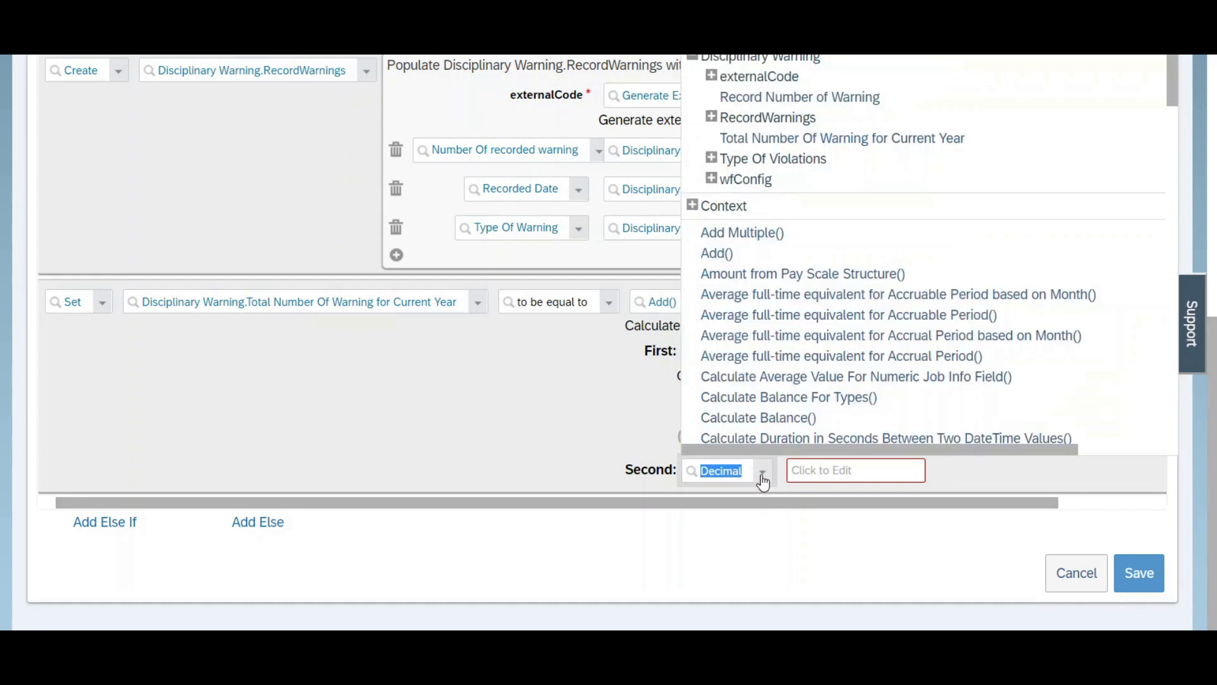
click(799, 97)
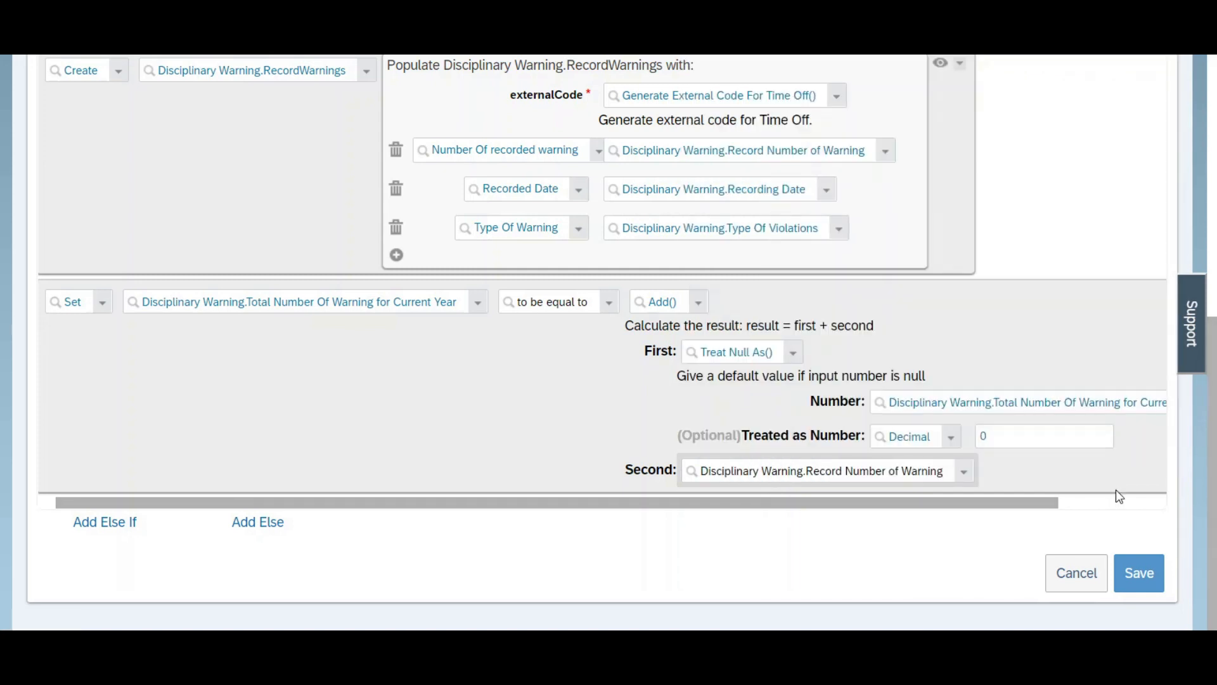
drag(1040, 505, 980, 525)
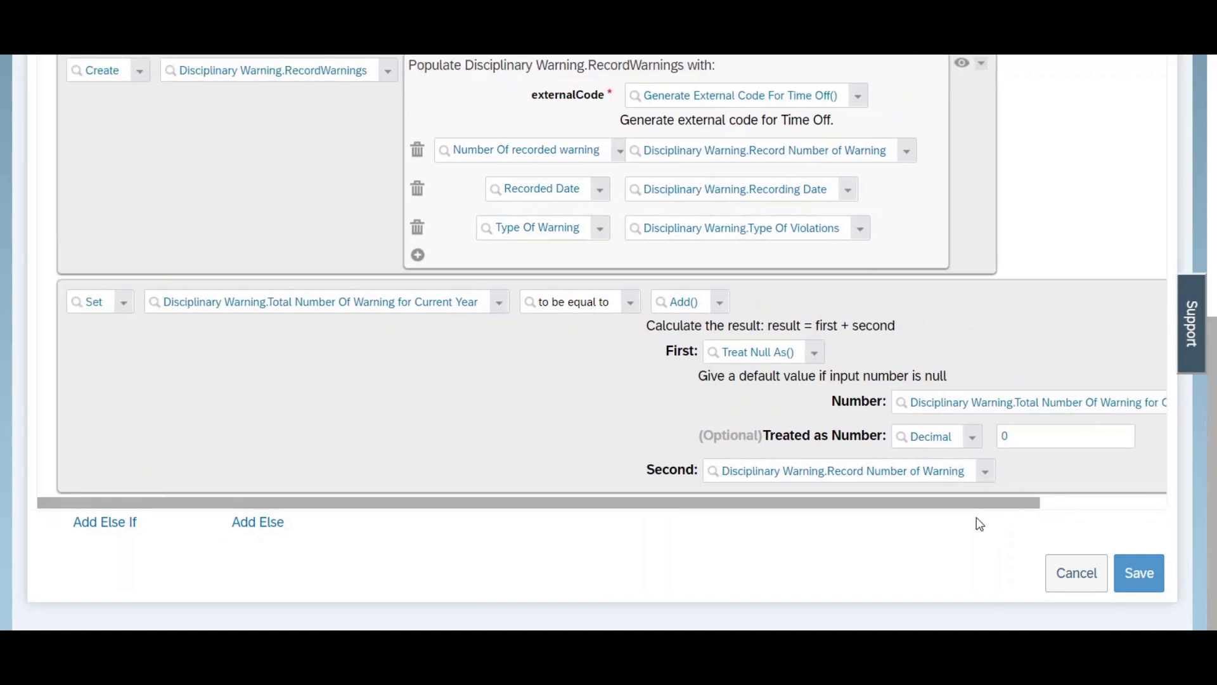
Step: Add a third Then expression below the total calculation with Set as its output type
scroll(602, 343, up, 2)
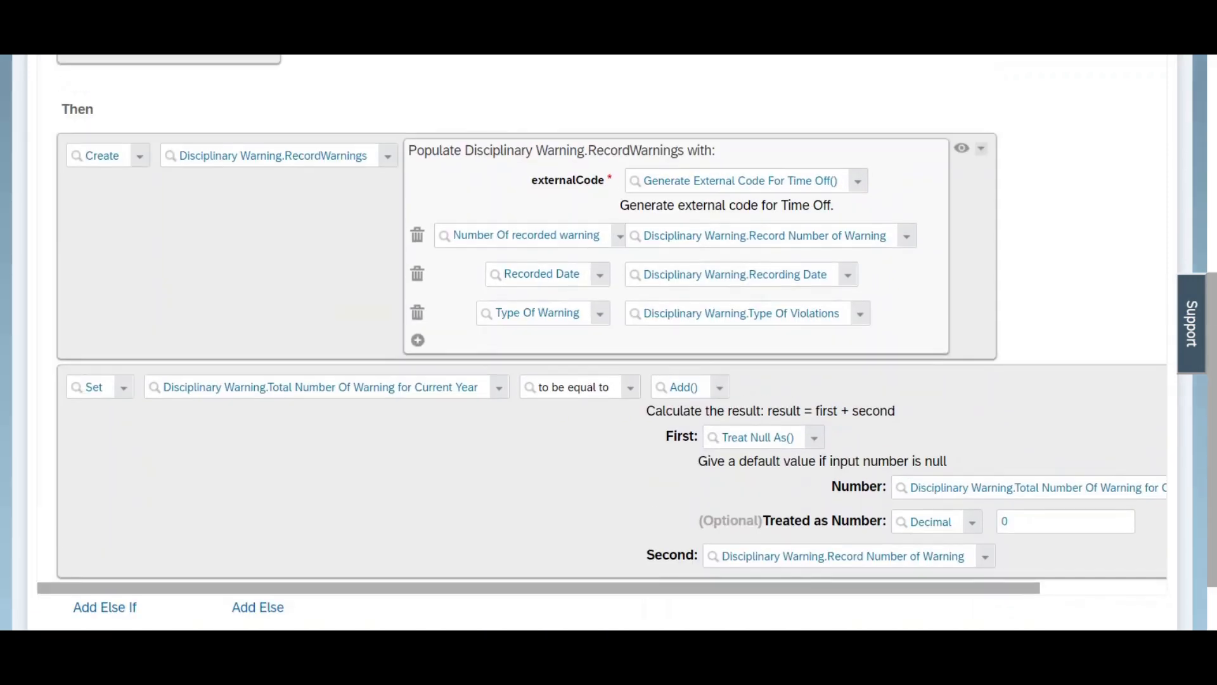
scroll(602, 342, down, 2)
scroll(602, 342, up, 1)
drag(1060, 579, 1135, 587)
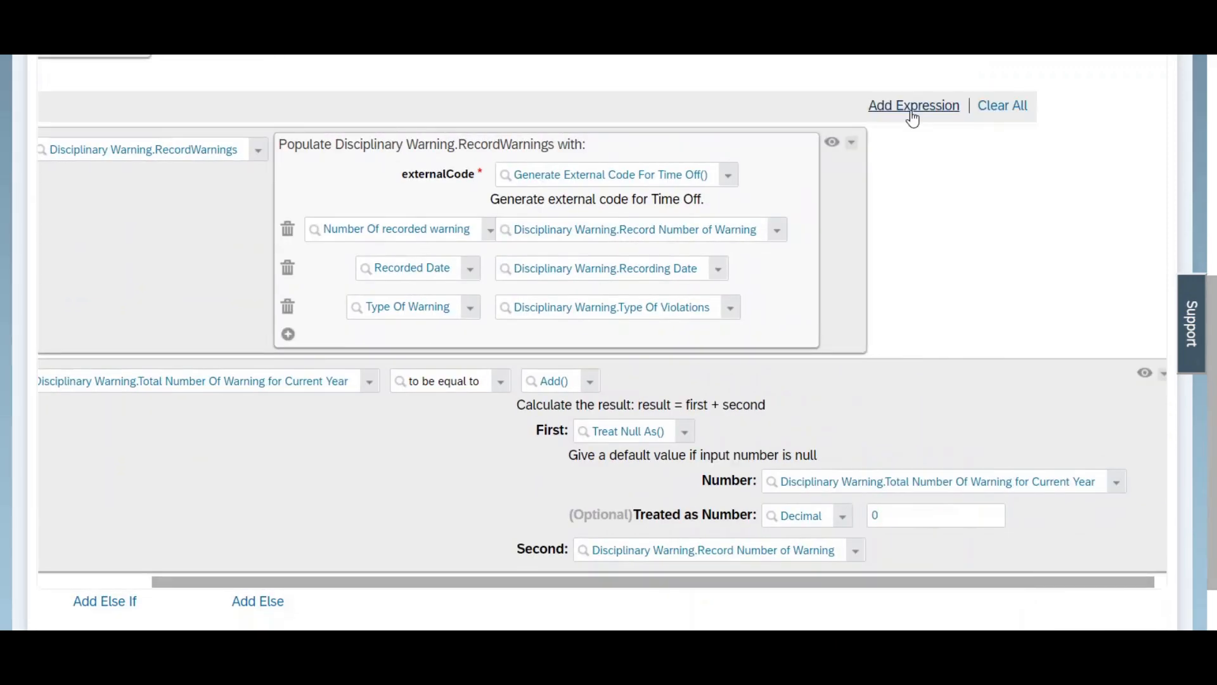
scroll(893, 190, down, 2)
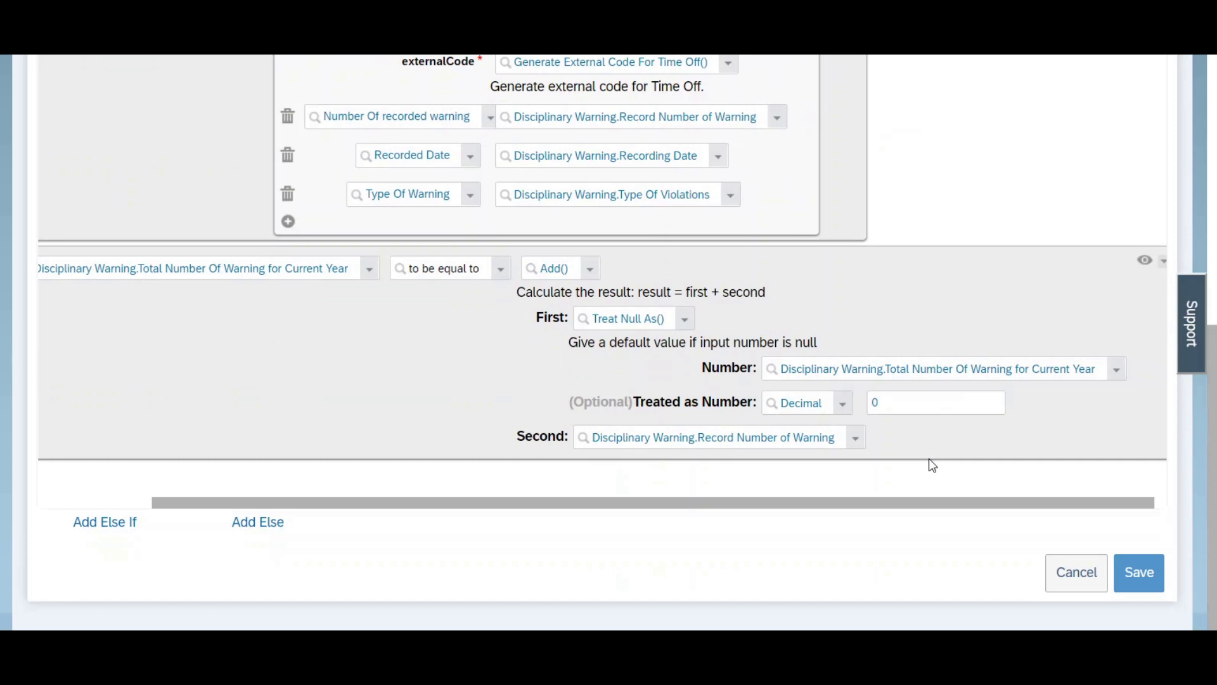
drag(862, 503, 725, 509)
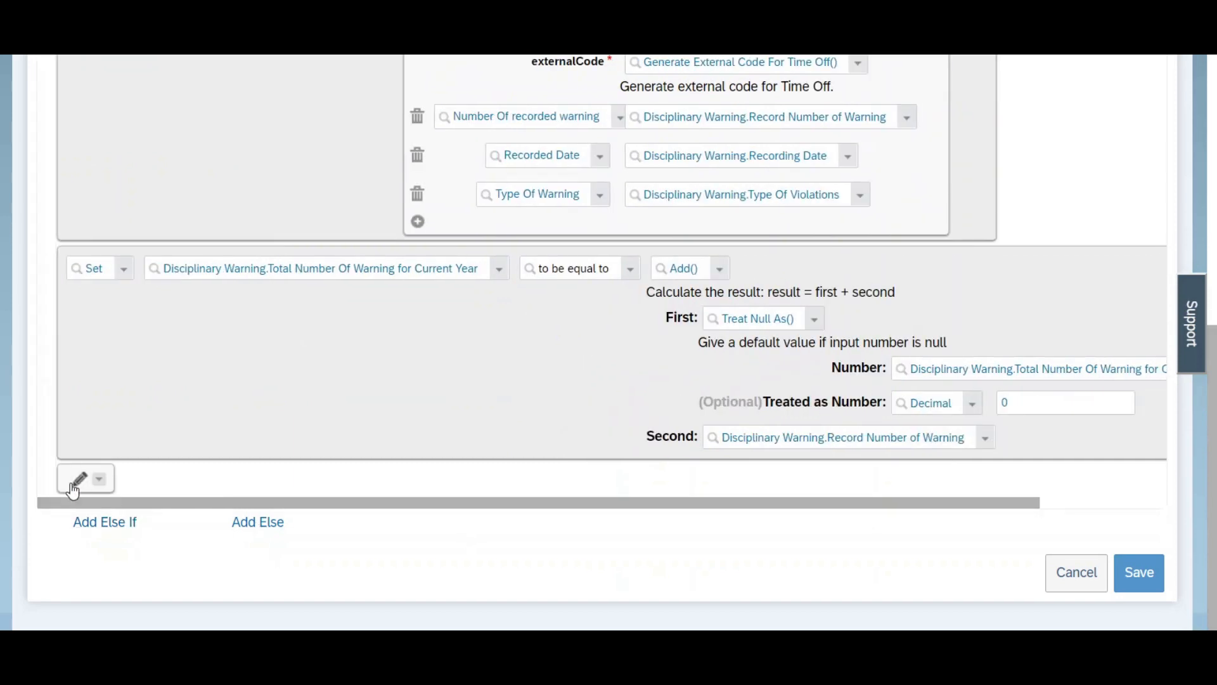
click(78, 478)
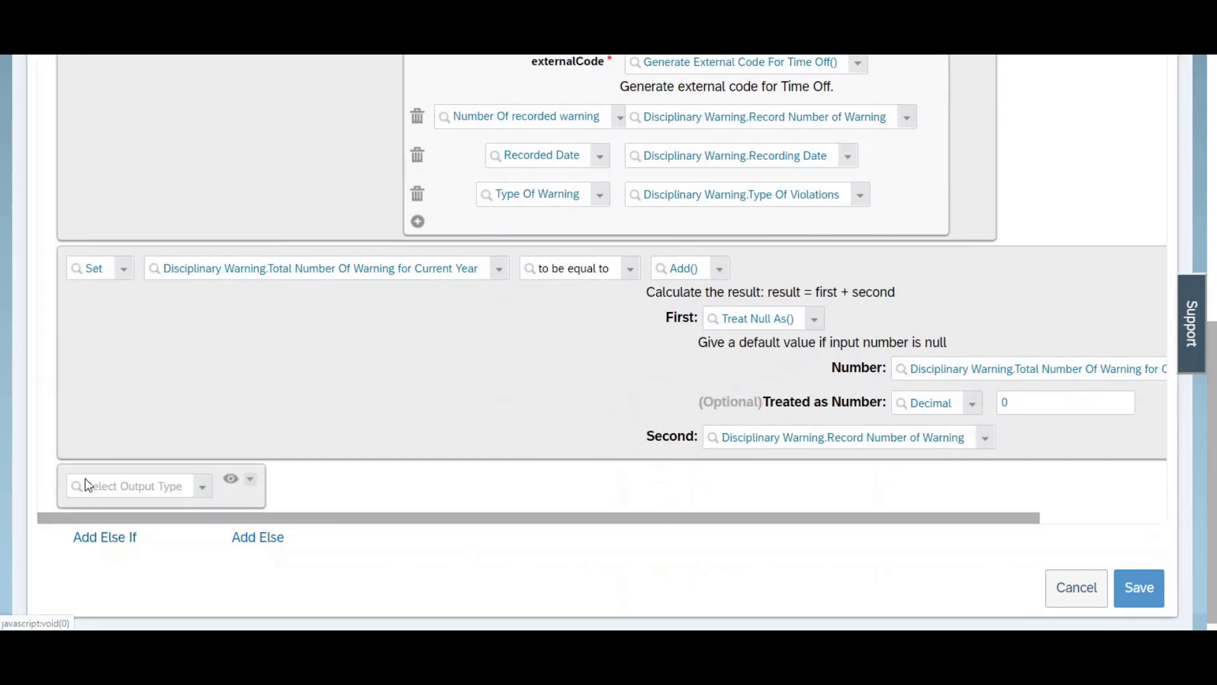
click(204, 488)
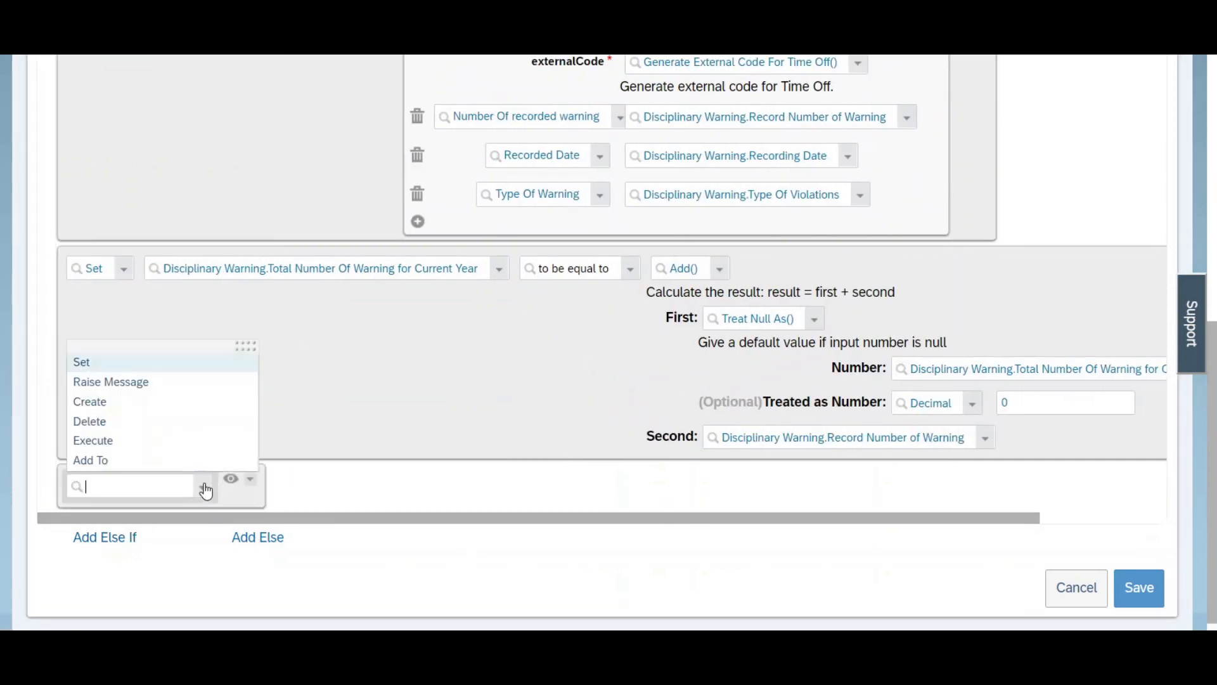
click(96, 364)
Step: Make the new Set expression reset Disciplinary Warning.Record Number of Warning to Null
click(297, 487)
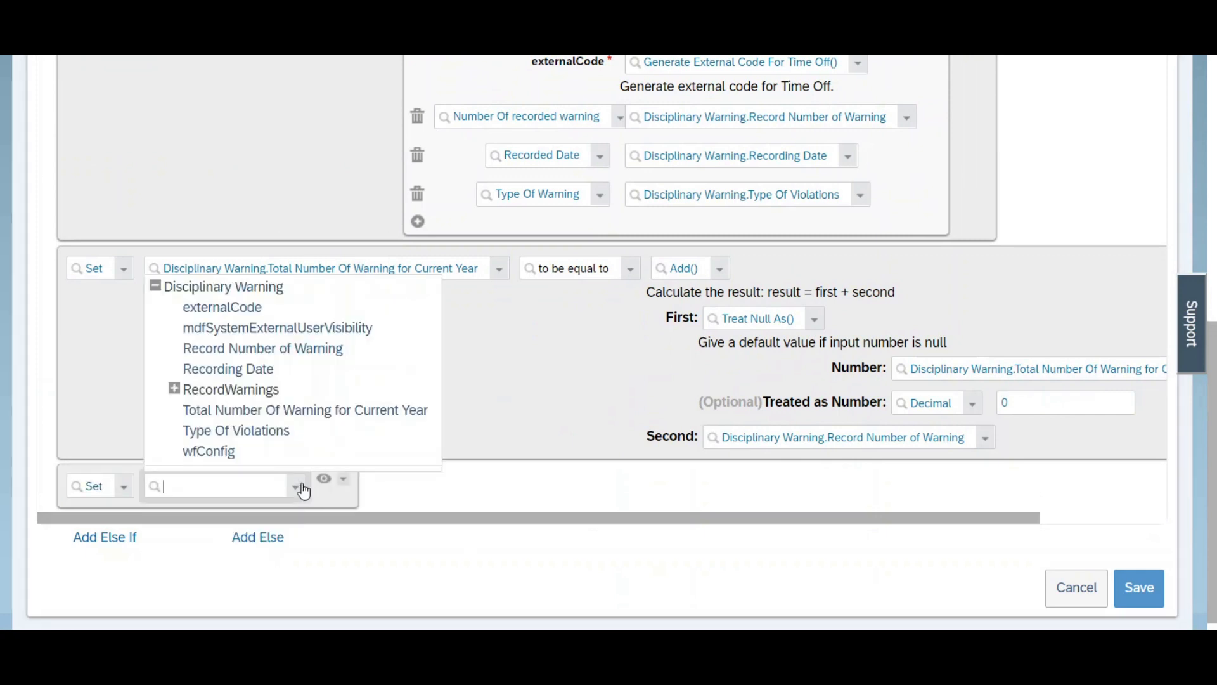
click(293, 349)
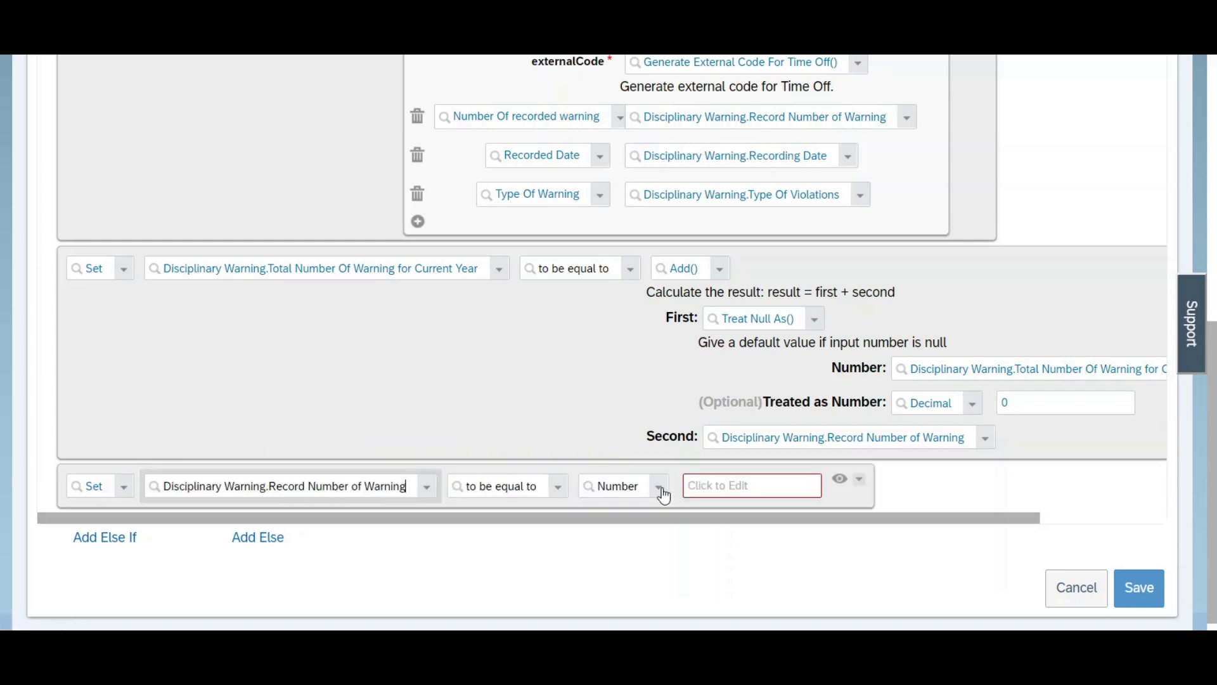
click(660, 492)
drag(1069, 93, 1068, 401)
click(611, 449)
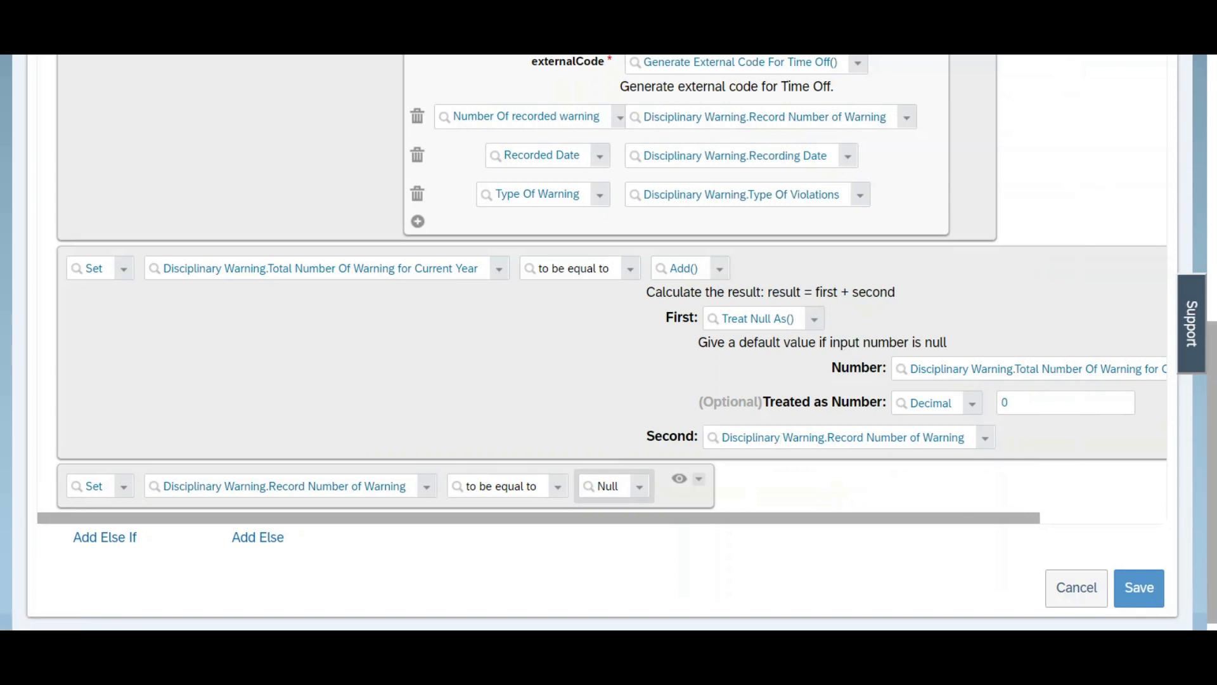
Step: Add a fourth Then expression that sets Disciplinary Warning.Recording Date to be equal to Null
scroll(1078, 165, up, 2)
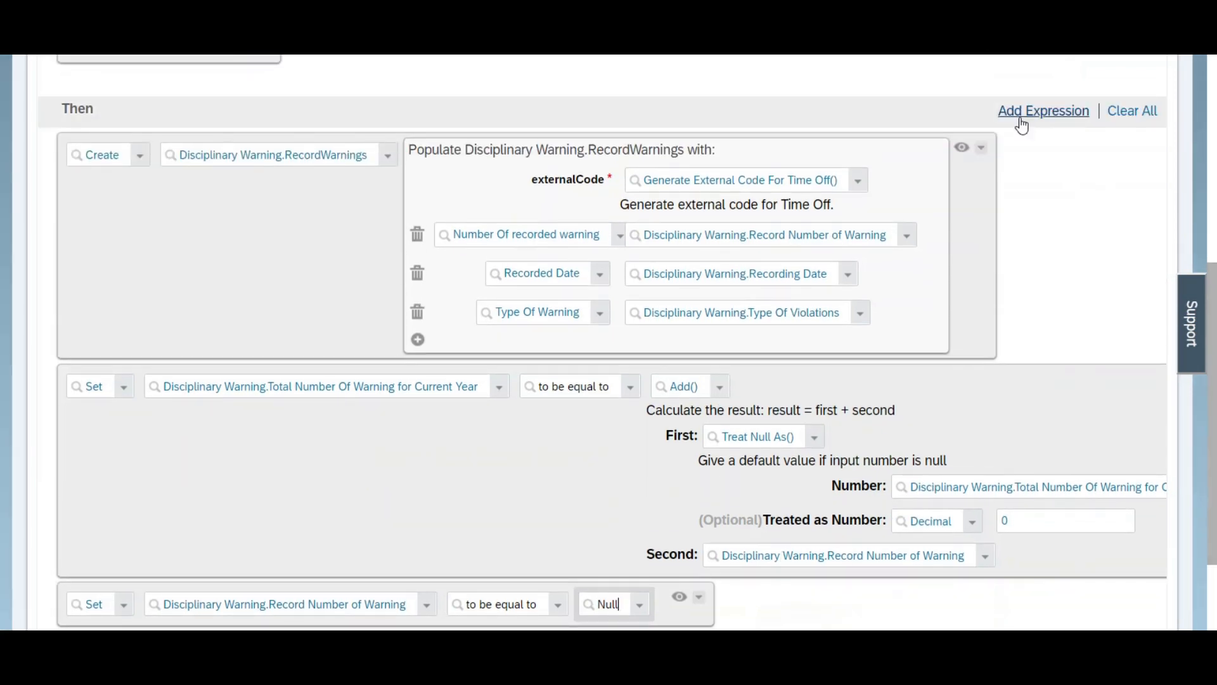
scroll(603, 317, down, 3)
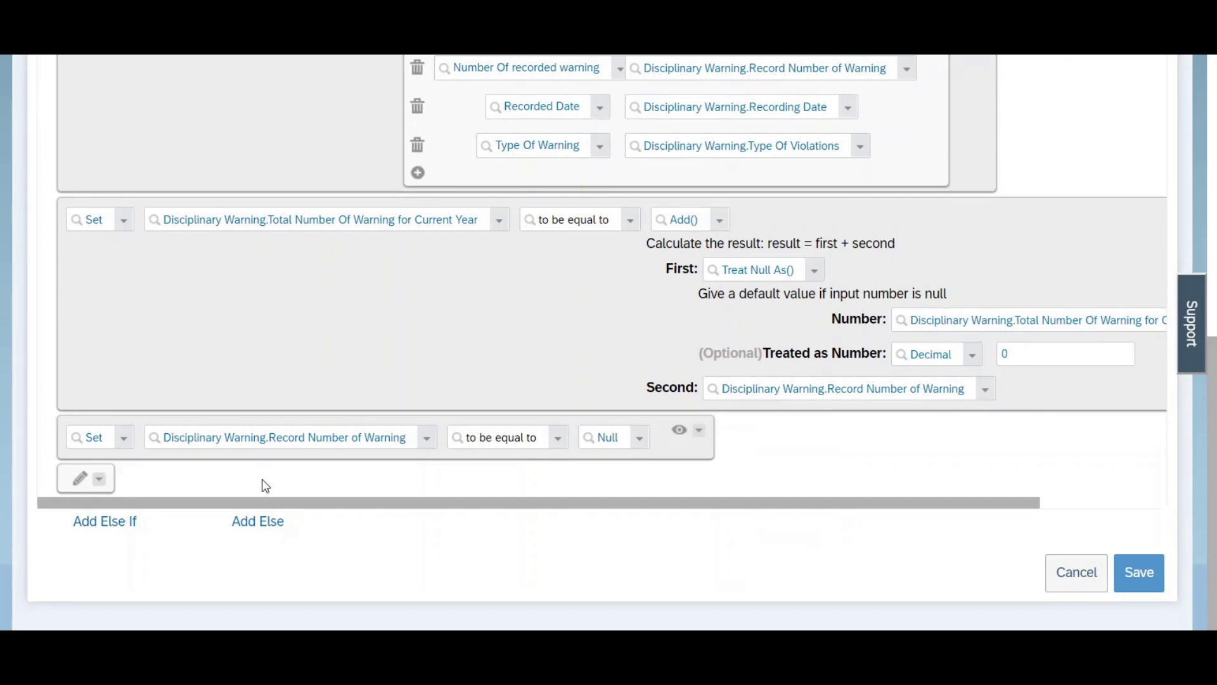
click(80, 478)
click(200, 492)
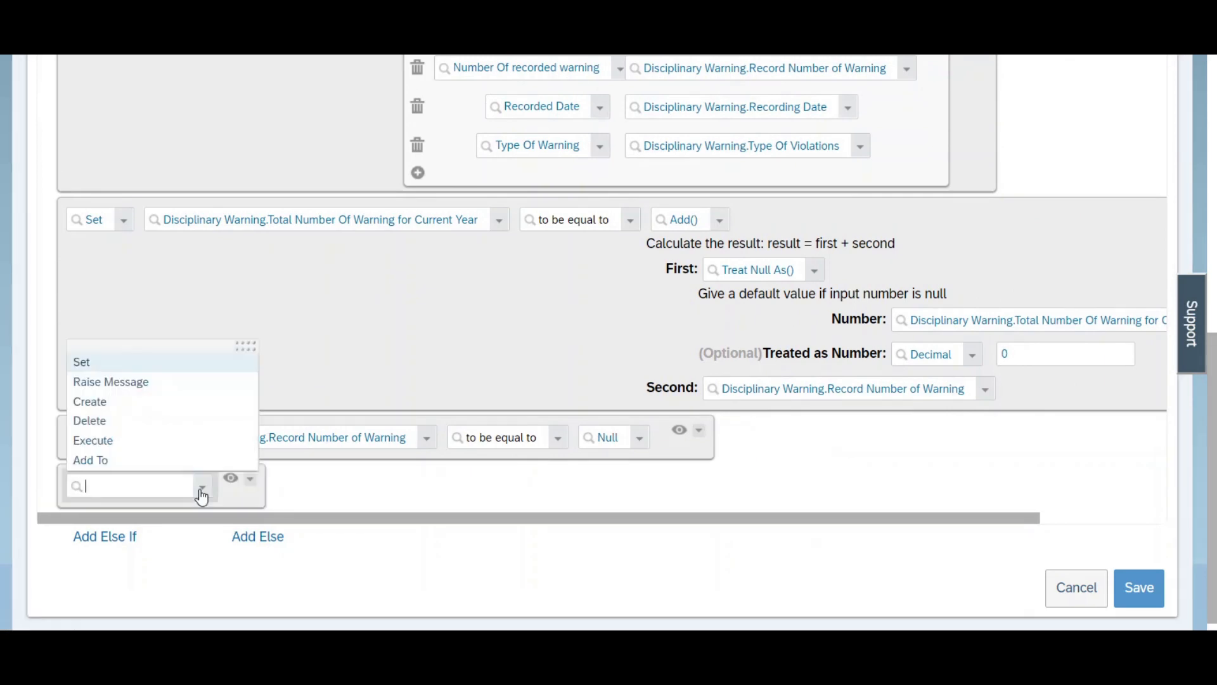
click(98, 367)
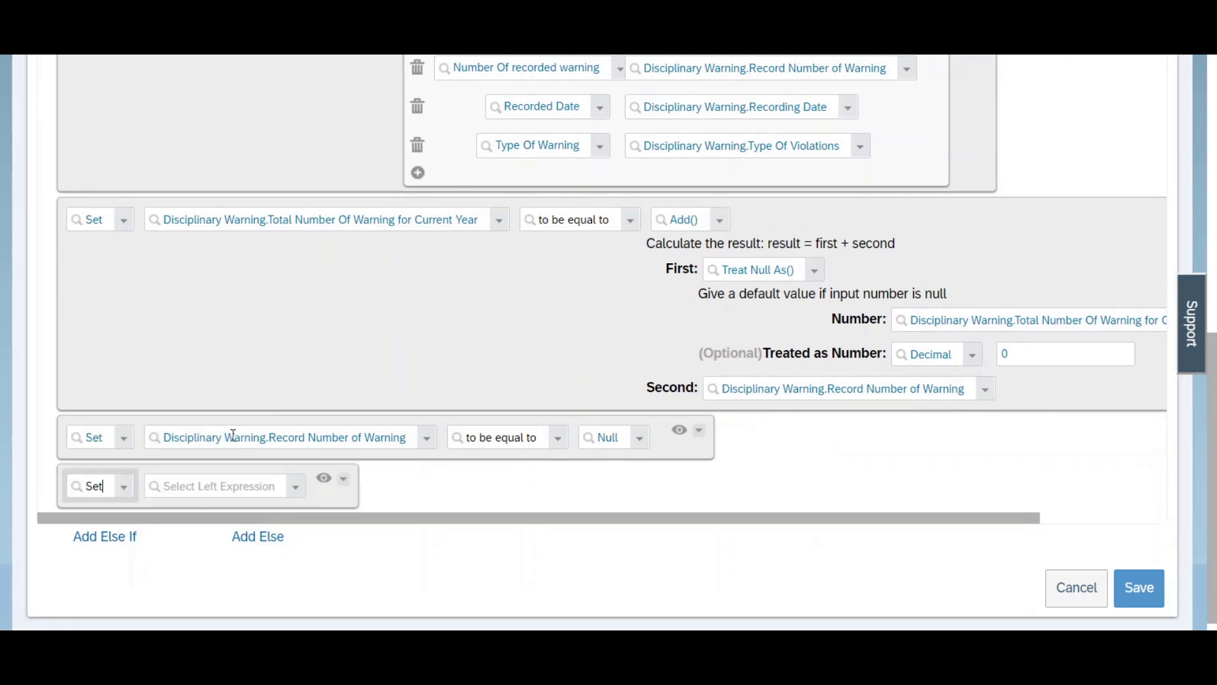
click(301, 498)
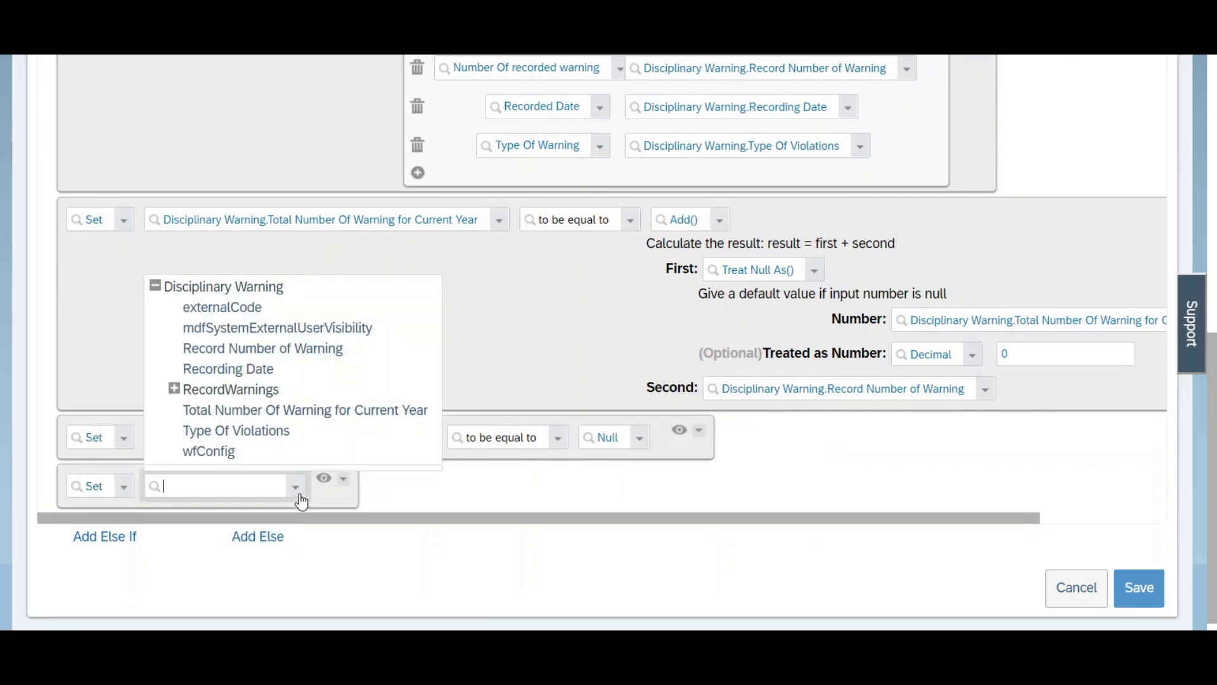
click(226, 368)
click(583, 497)
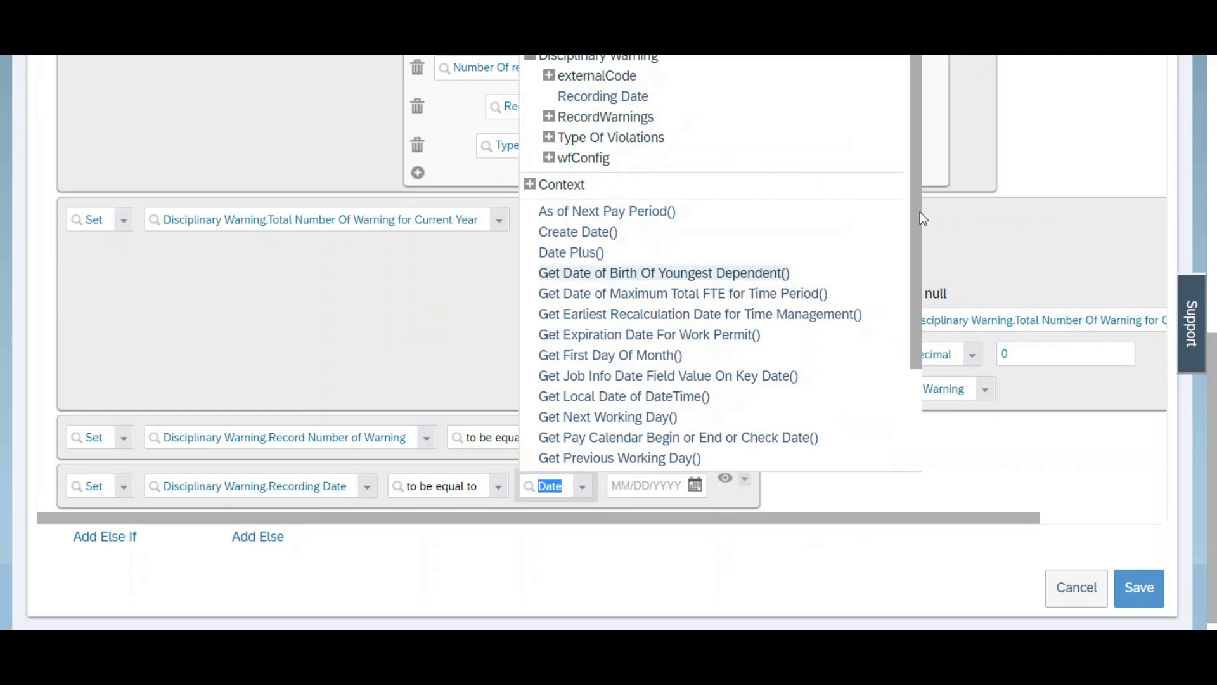
drag(918, 216, 912, 393)
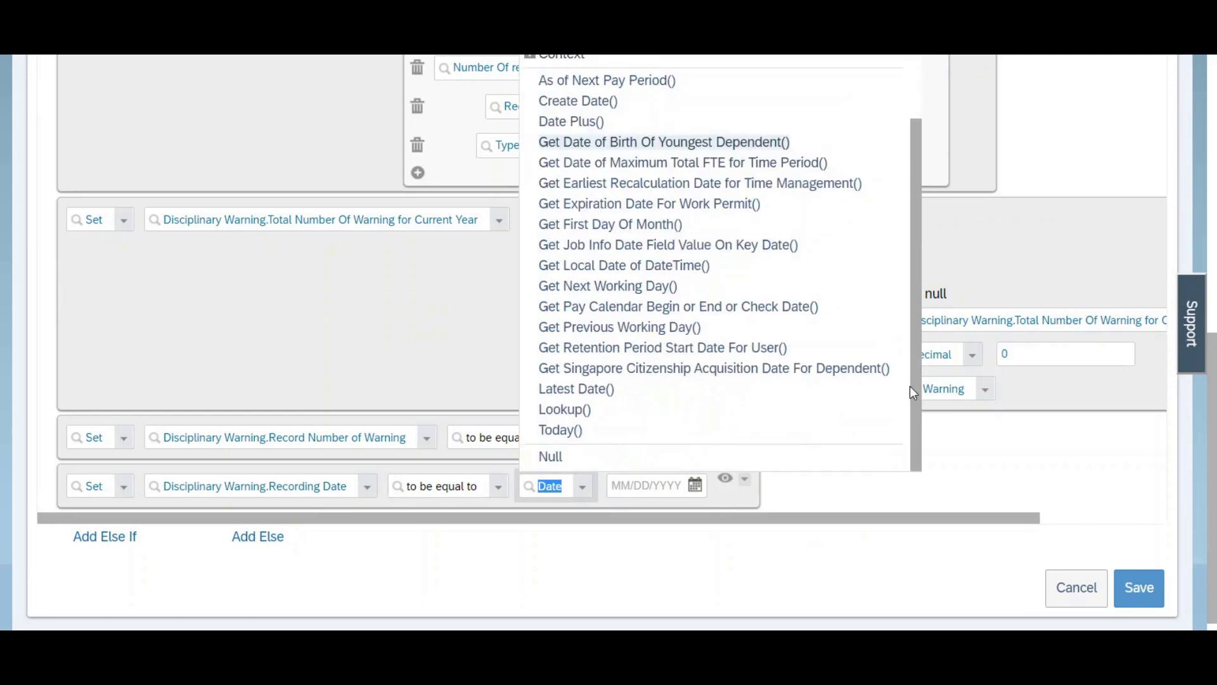
click(551, 456)
Step: Add a fifth Then expression that sets Disciplinary Warning.Type Of Violations to be equal to Null
scroll(1212, 423, up, 3)
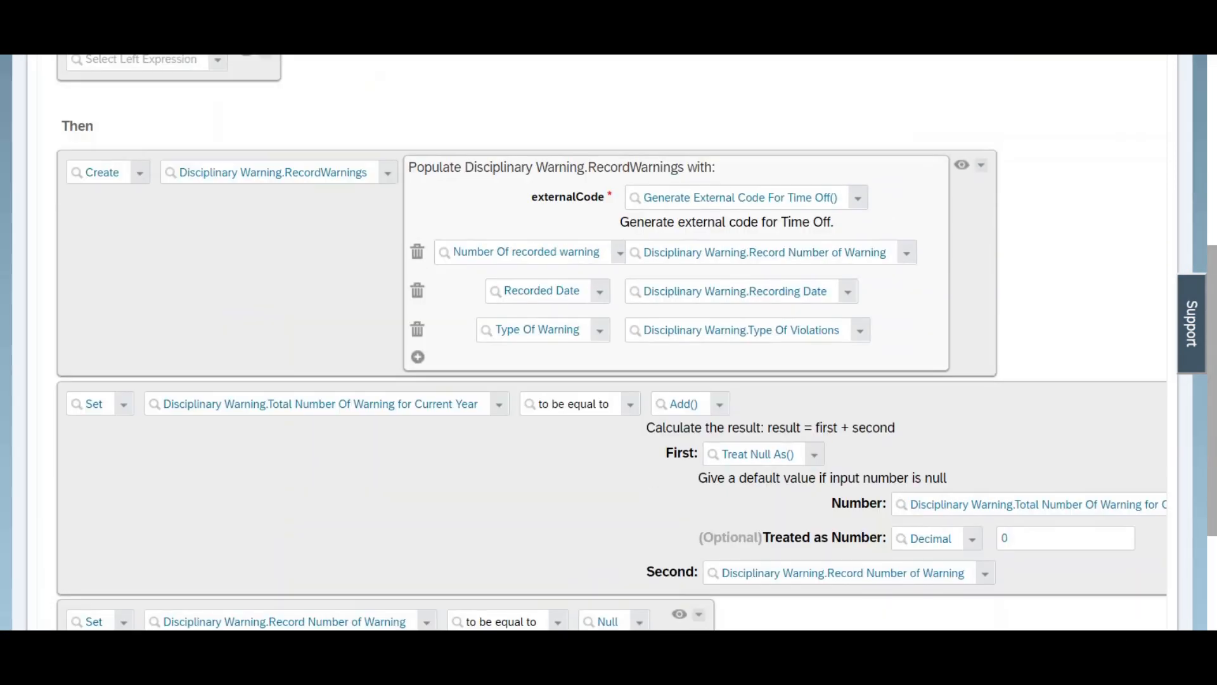
mouse_move(1051, 173)
scroll(609, 342, down, 4)
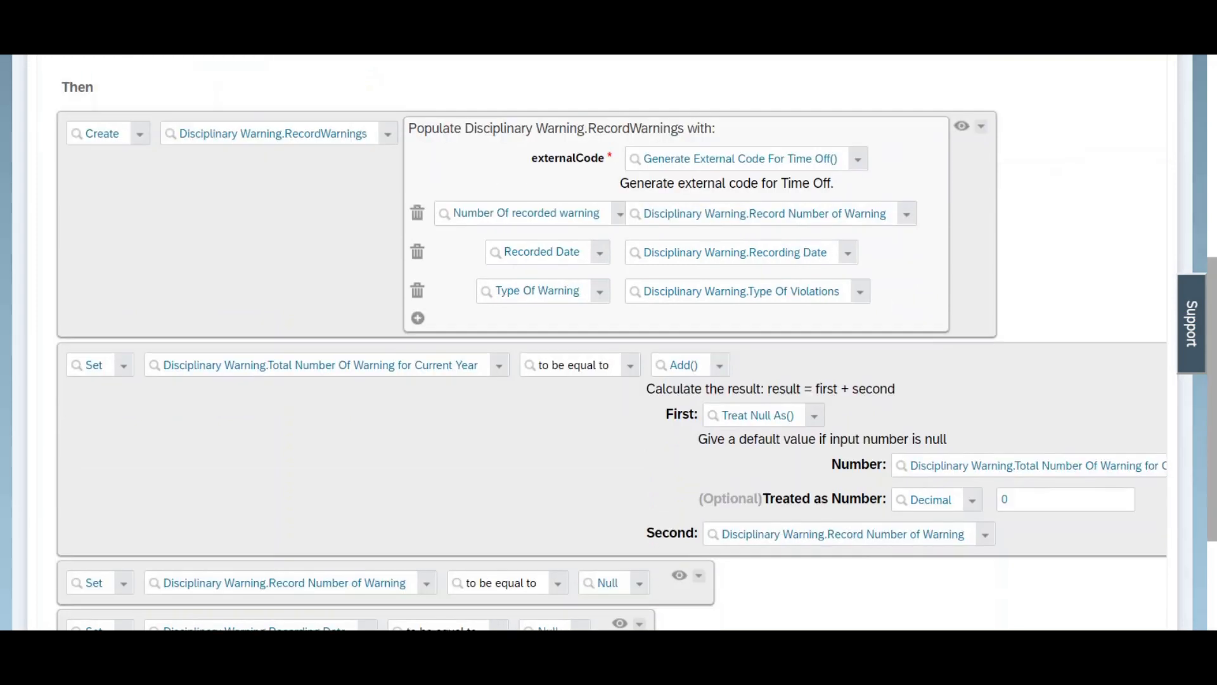
click(81, 488)
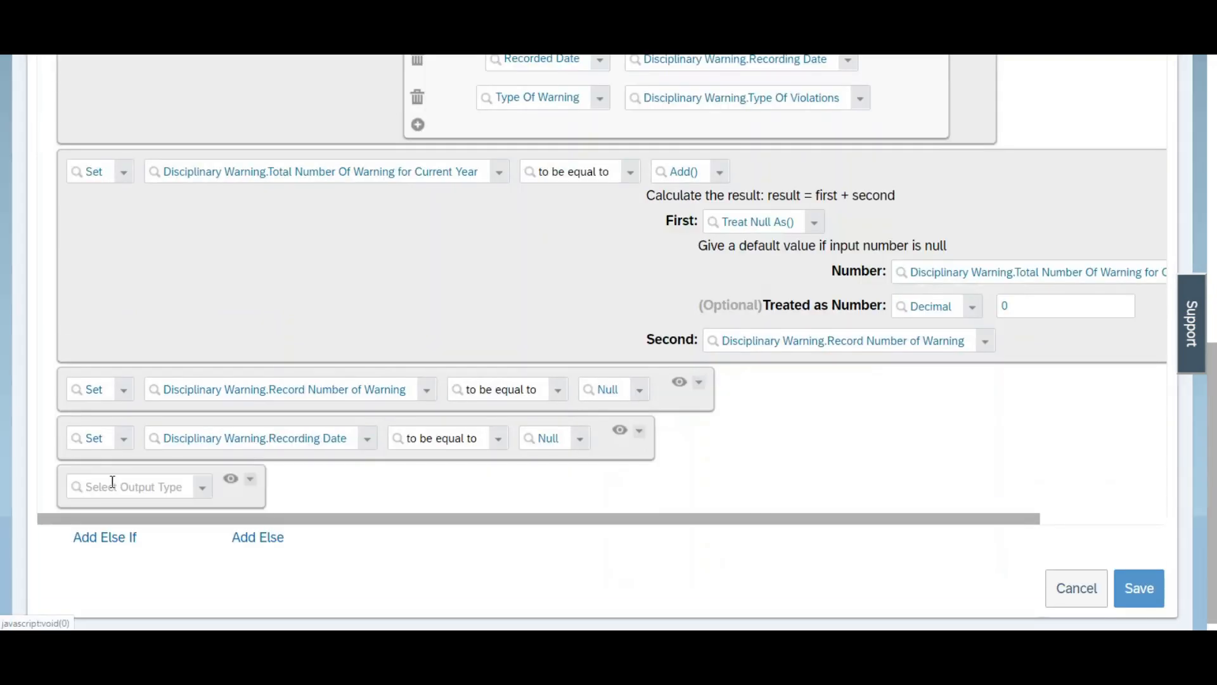
click(201, 492)
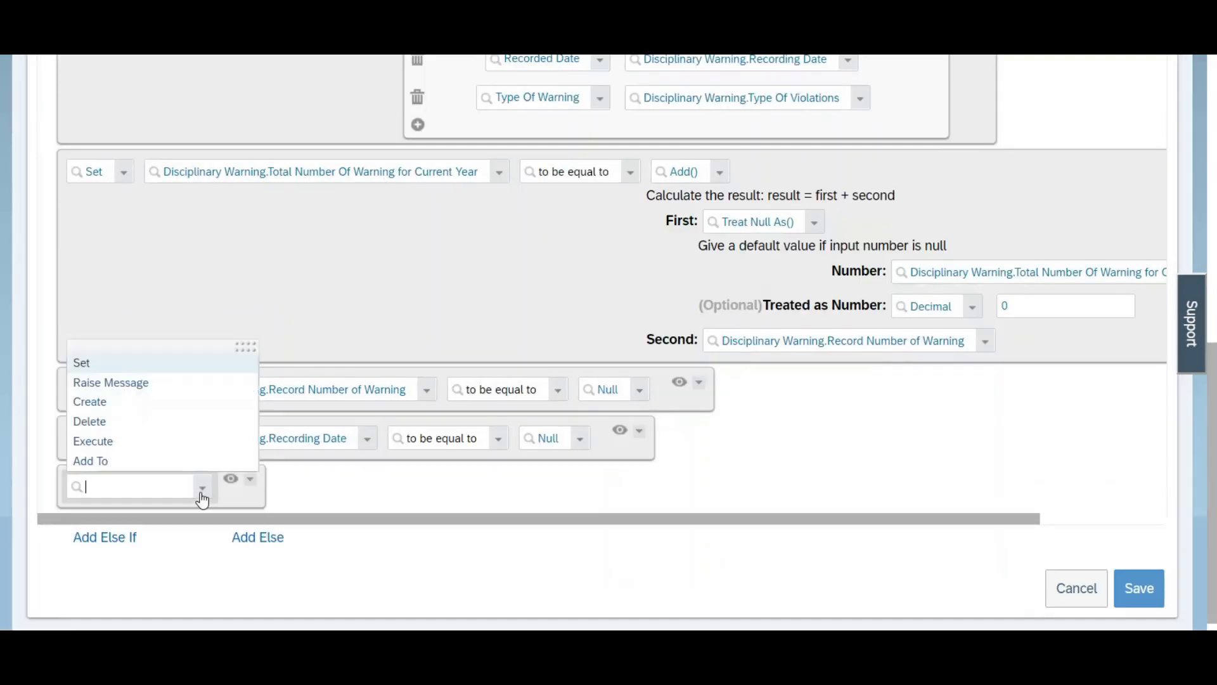
click(102, 364)
click(296, 490)
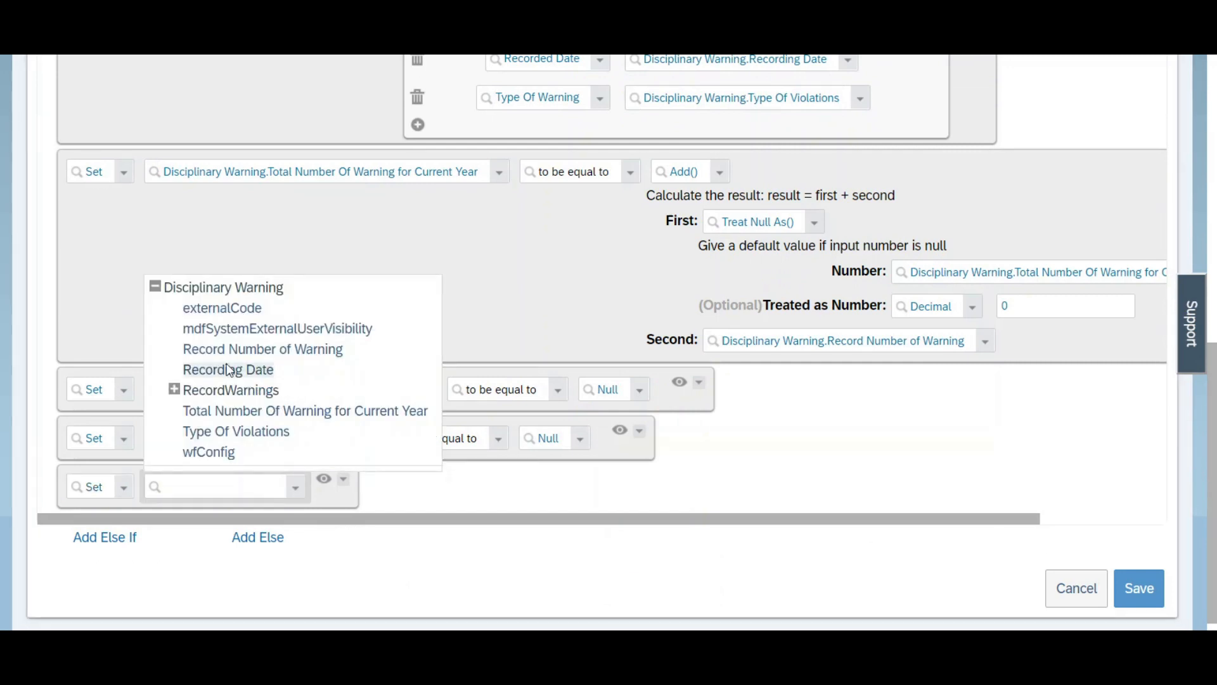
click(225, 431)
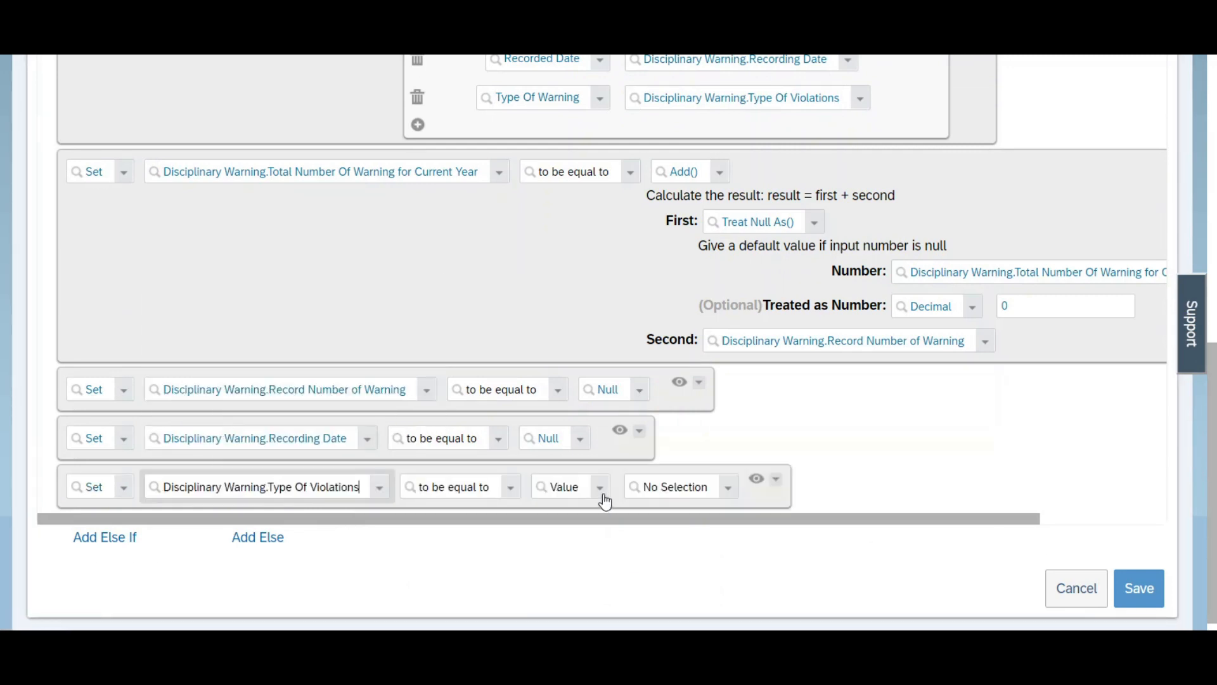
click(602, 498)
click(566, 459)
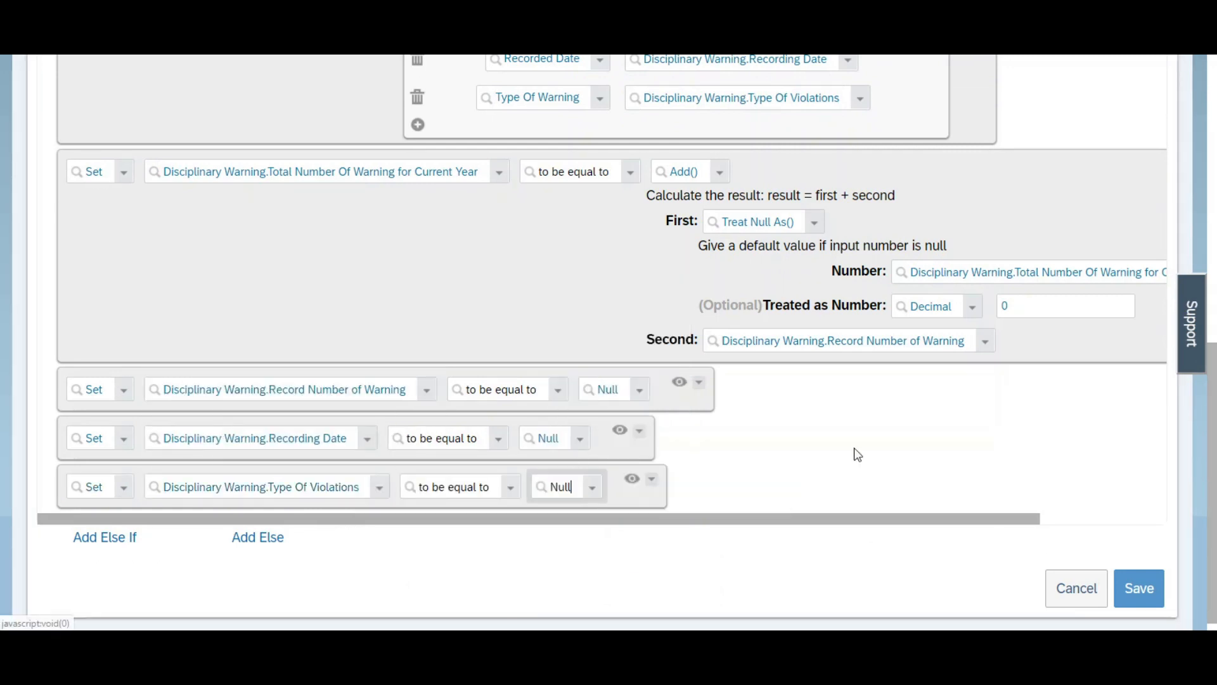
Step: Make the If condition Disciplinary Warning.Record Number of Warning > Number 0 and save the rule
scroll(855, 454, up, 3)
scroll(609, 342, up, 3)
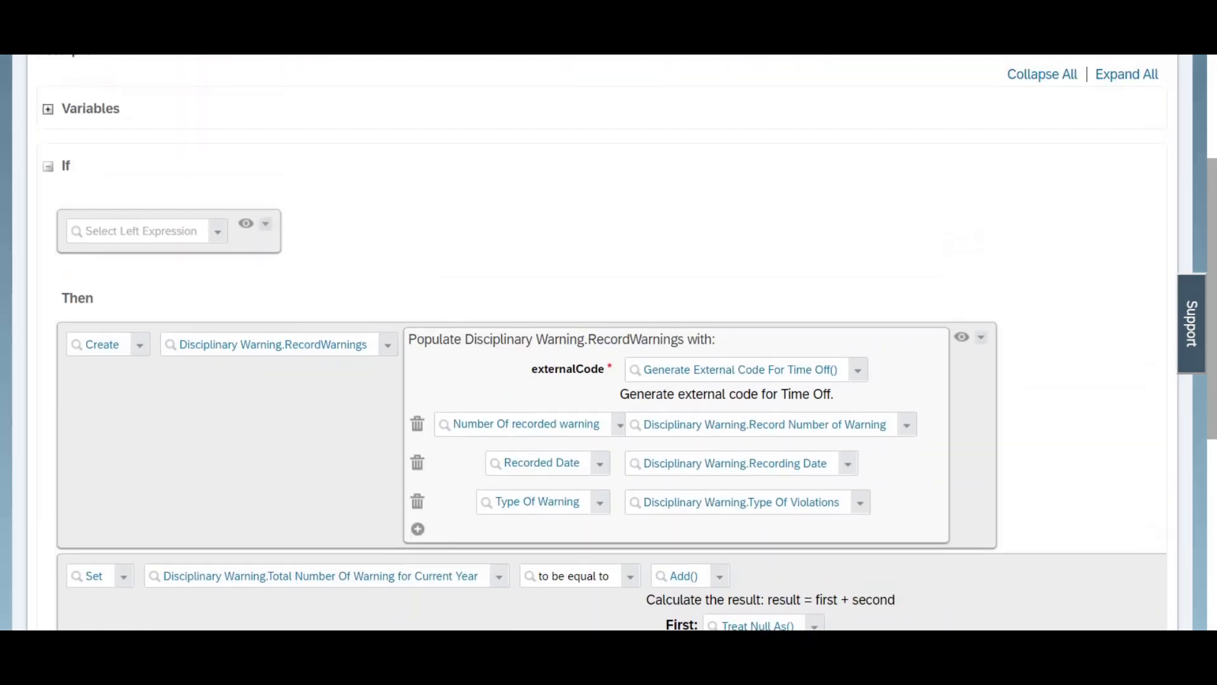
click(219, 232)
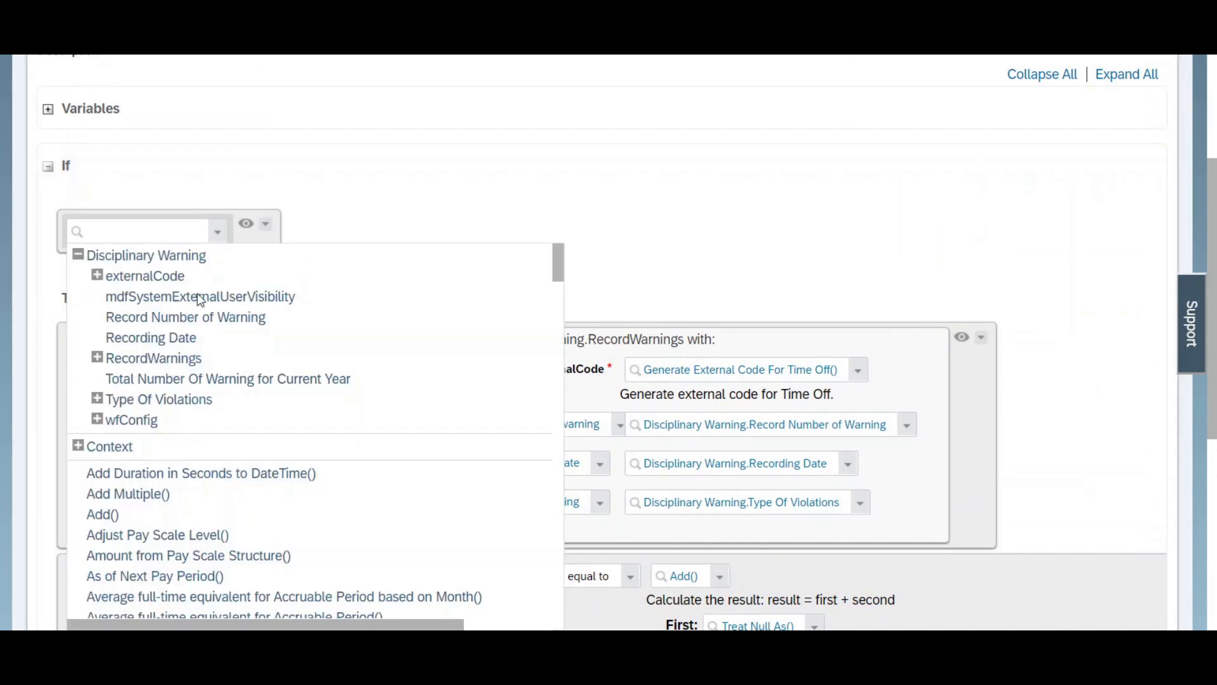
click(178, 322)
click(421, 234)
click(445, 320)
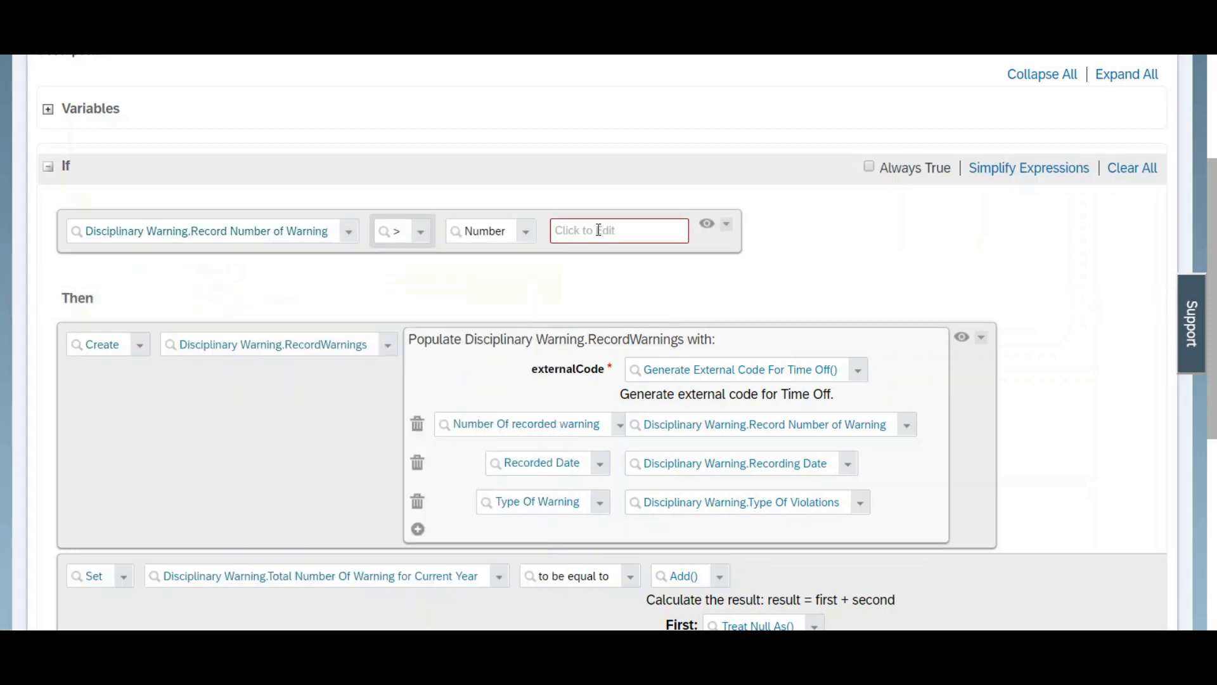
click(599, 230)
text(0)
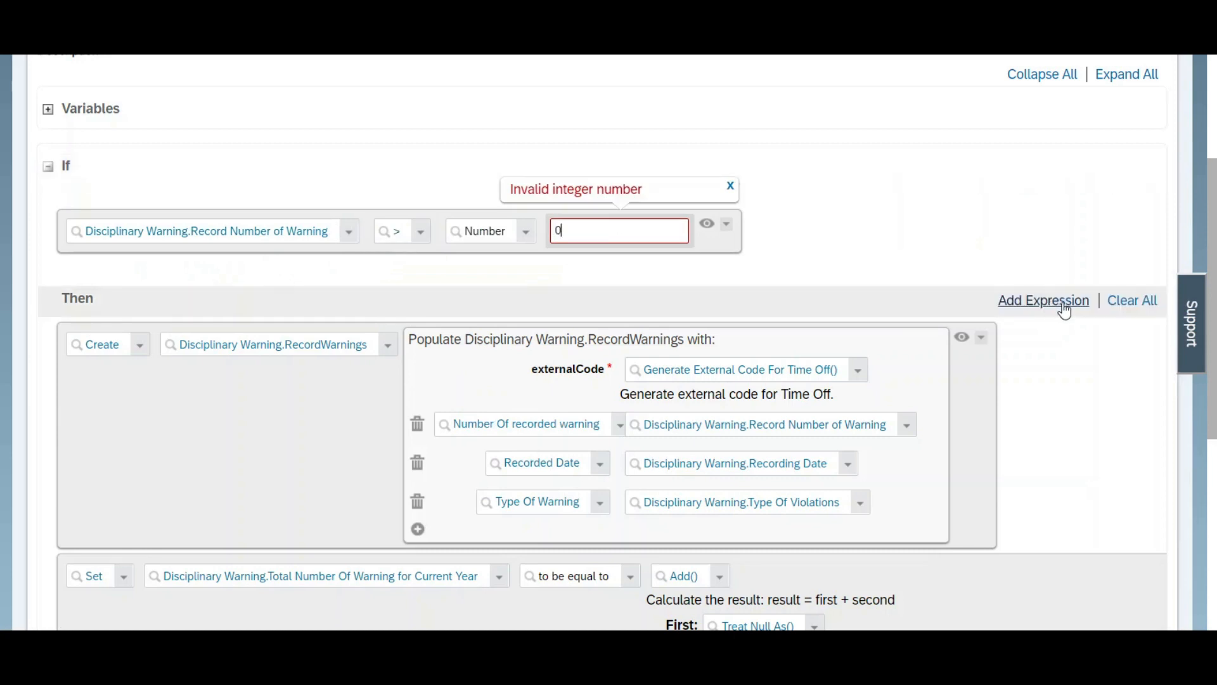
drag(1211, 415, 1211, 602)
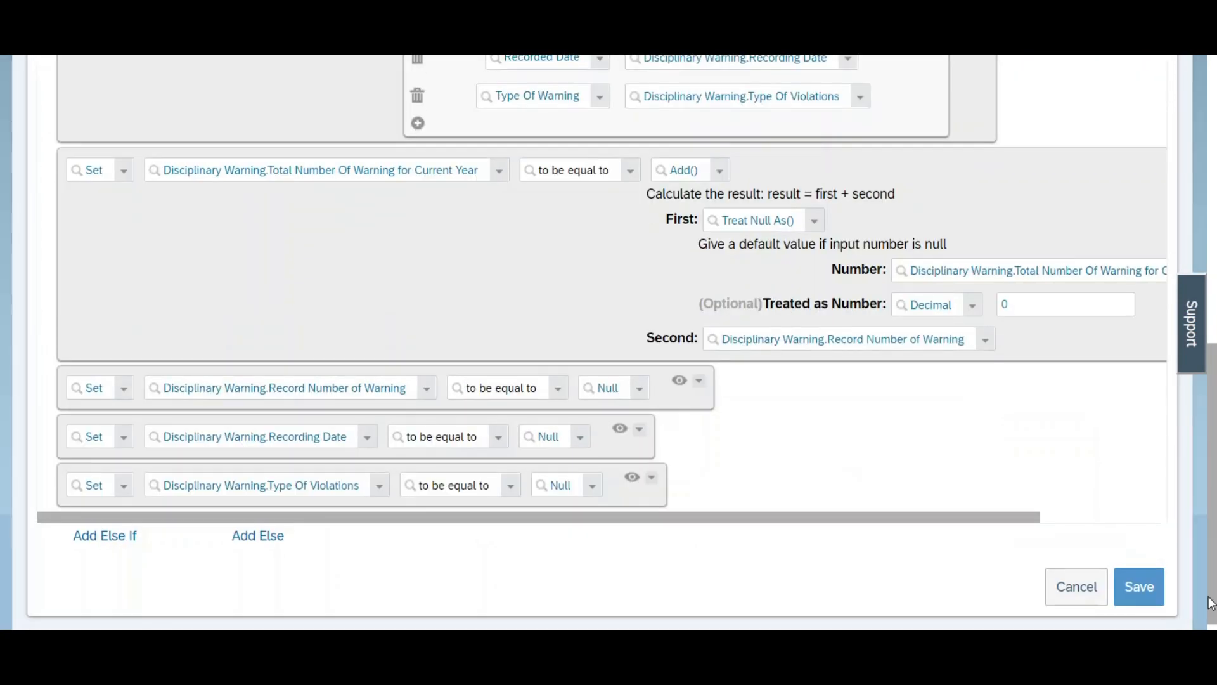
click(1125, 587)
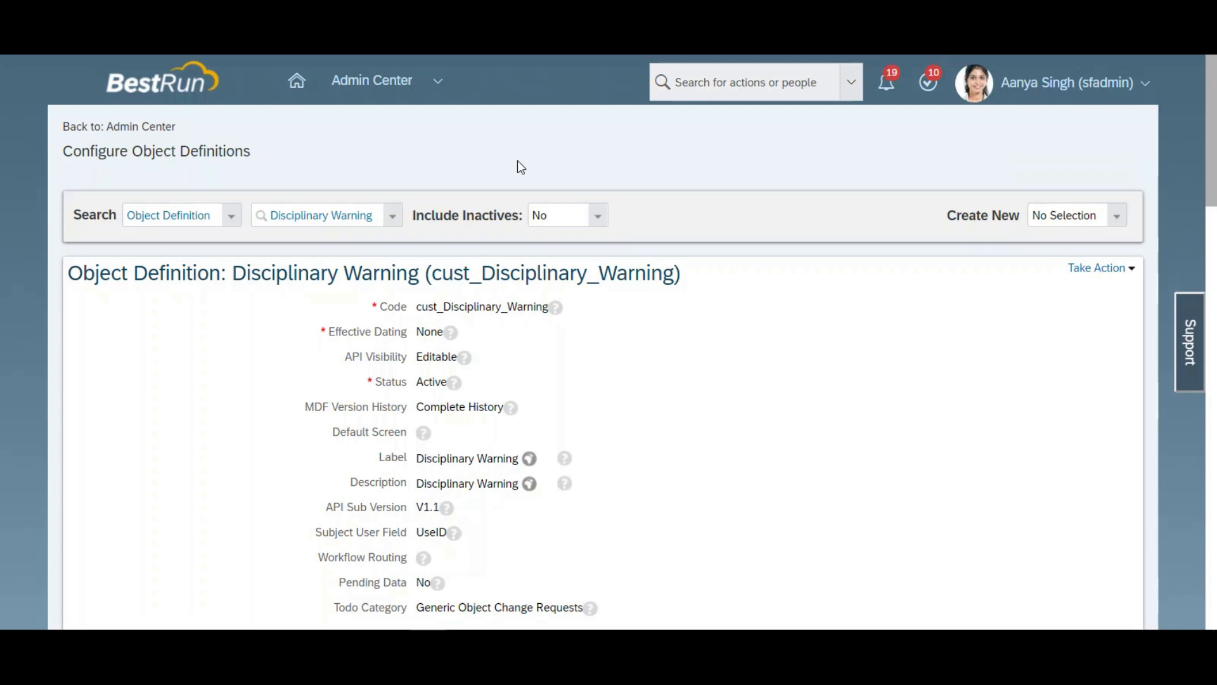
Step: Edit the Disciplinary Warning object definition to use CountTotalWarings under Save Rules, and save the definition
drag(1215, 172, 1198, 544)
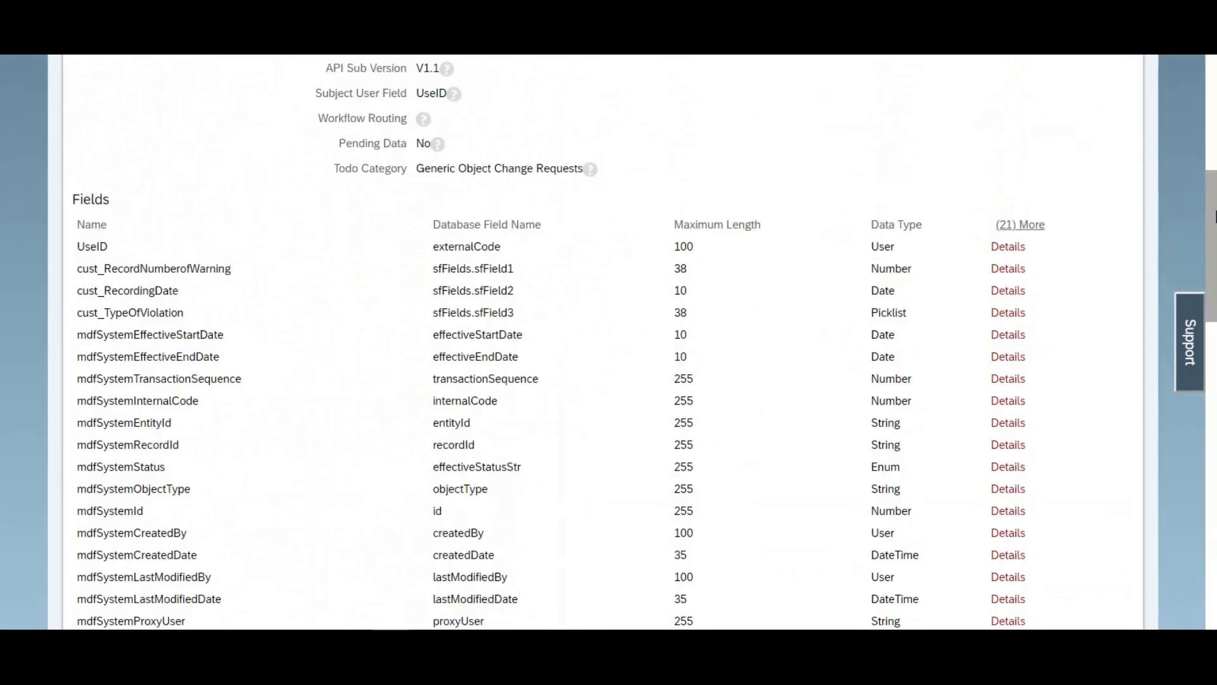
click(1099, 268)
click(1086, 284)
drag(1211, 138, 1210, 585)
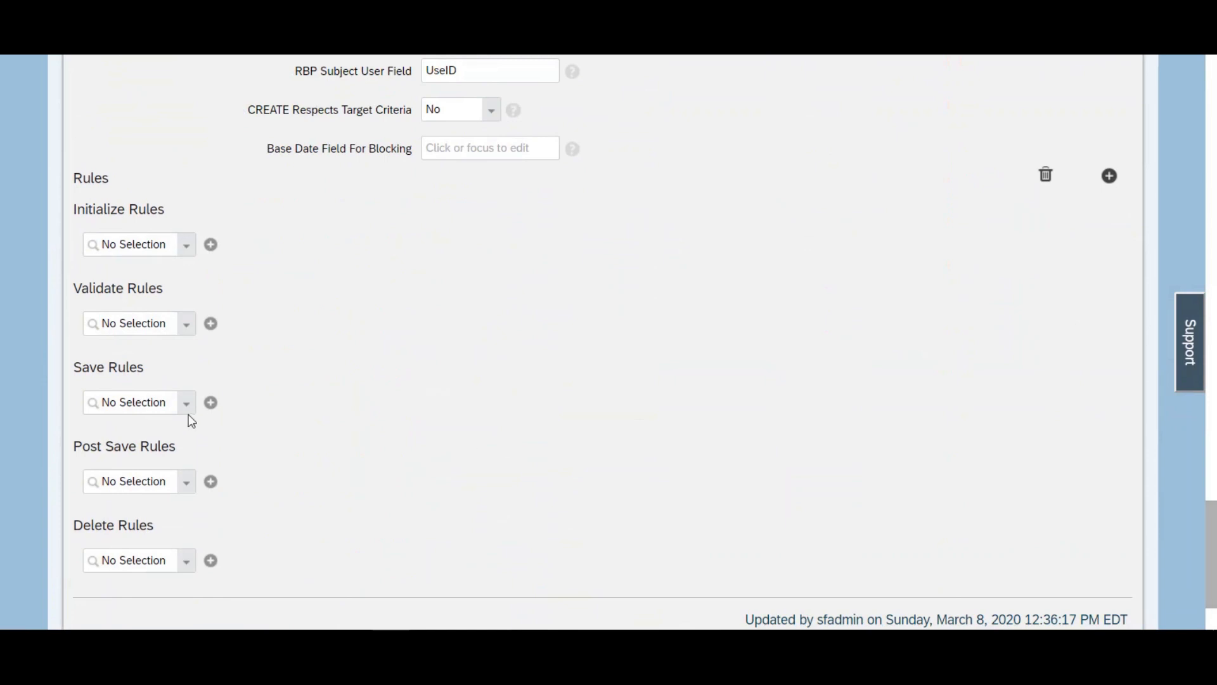
click(161, 403)
key(ctrl+v)
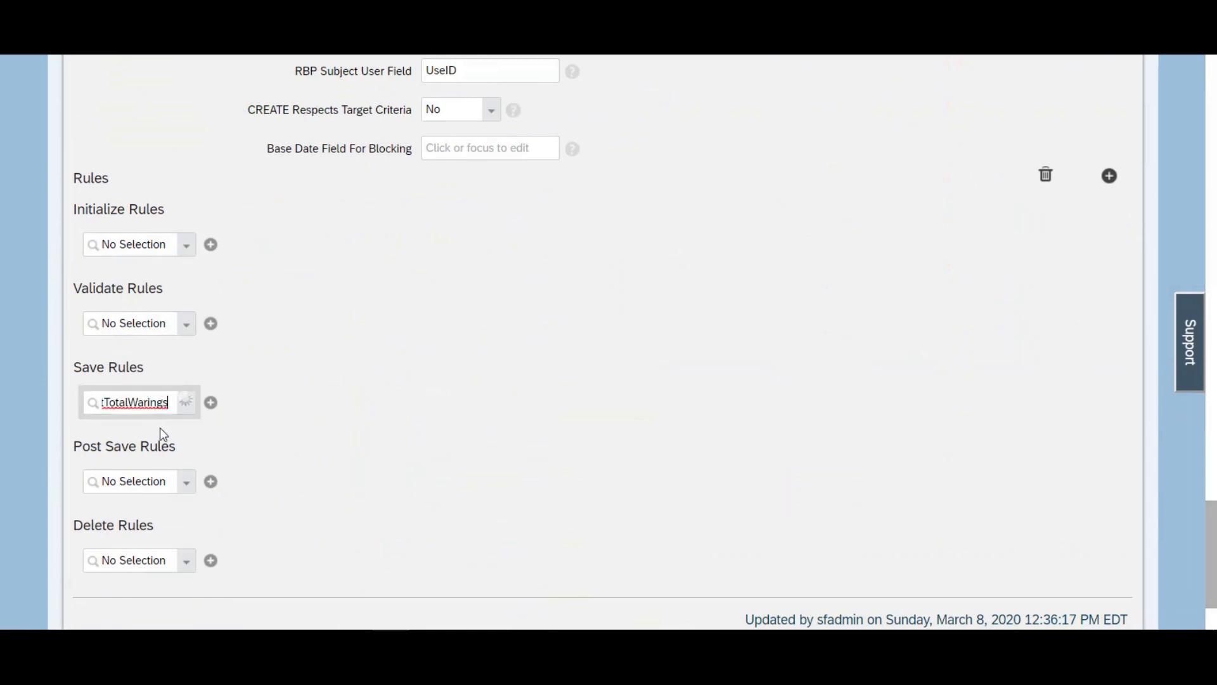
click(158, 429)
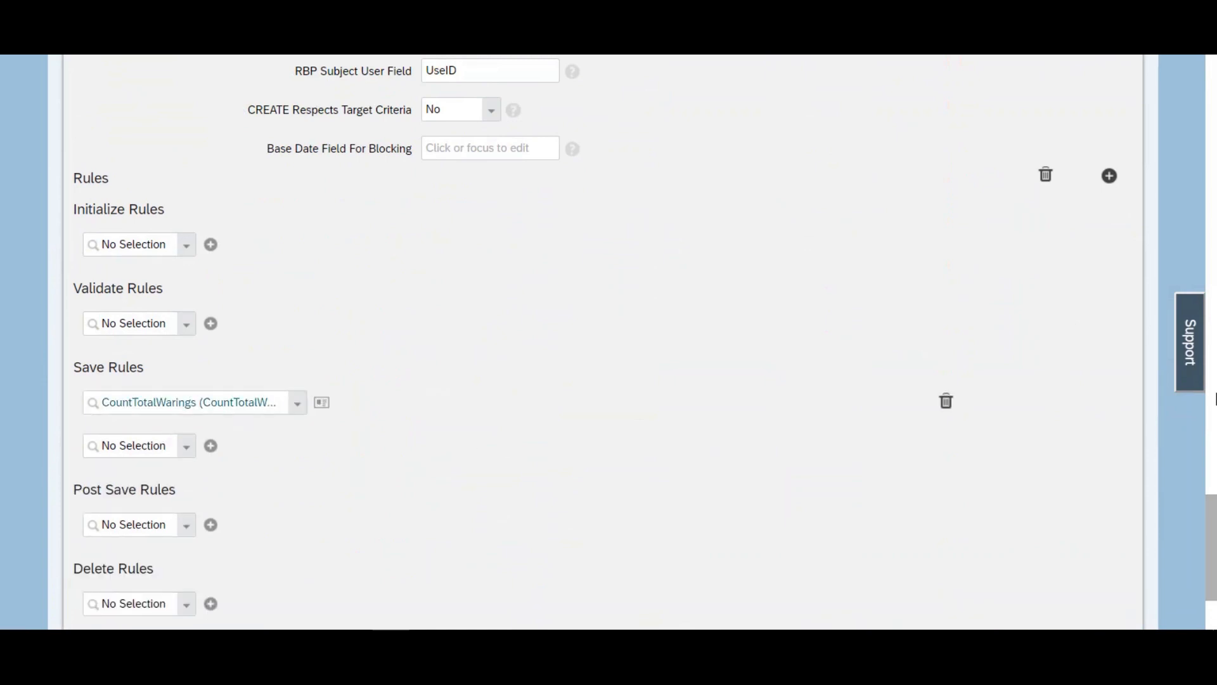
drag(1212, 532, 1211, 580)
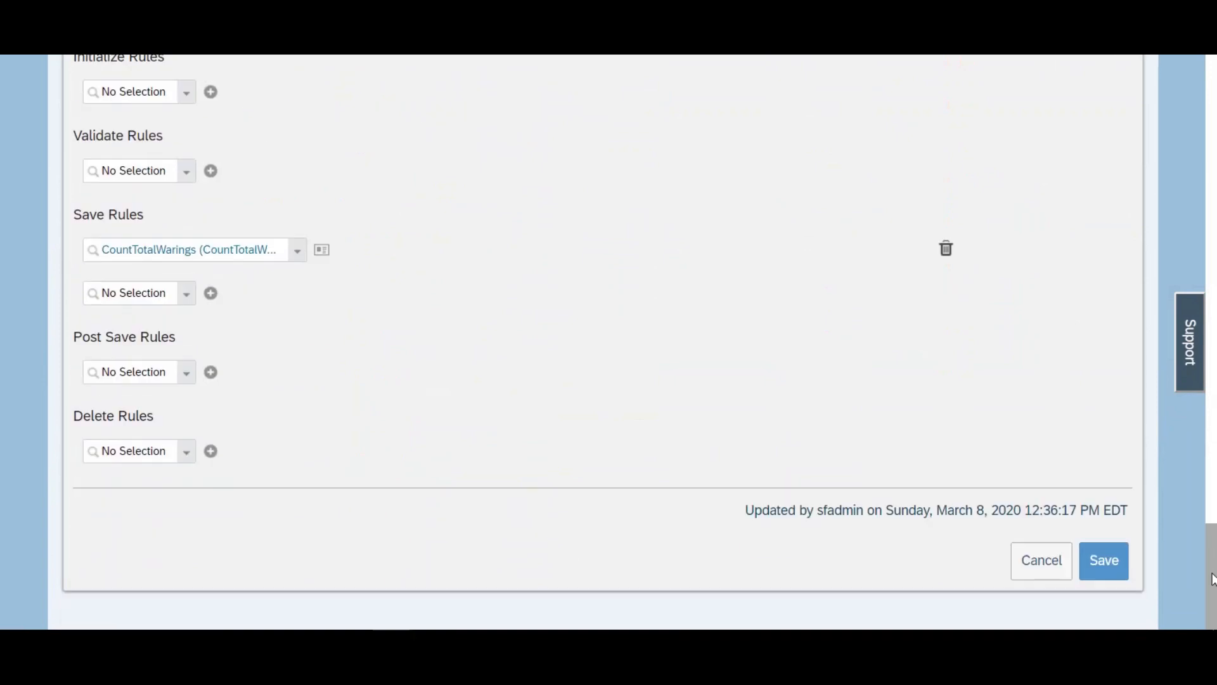
click(1097, 564)
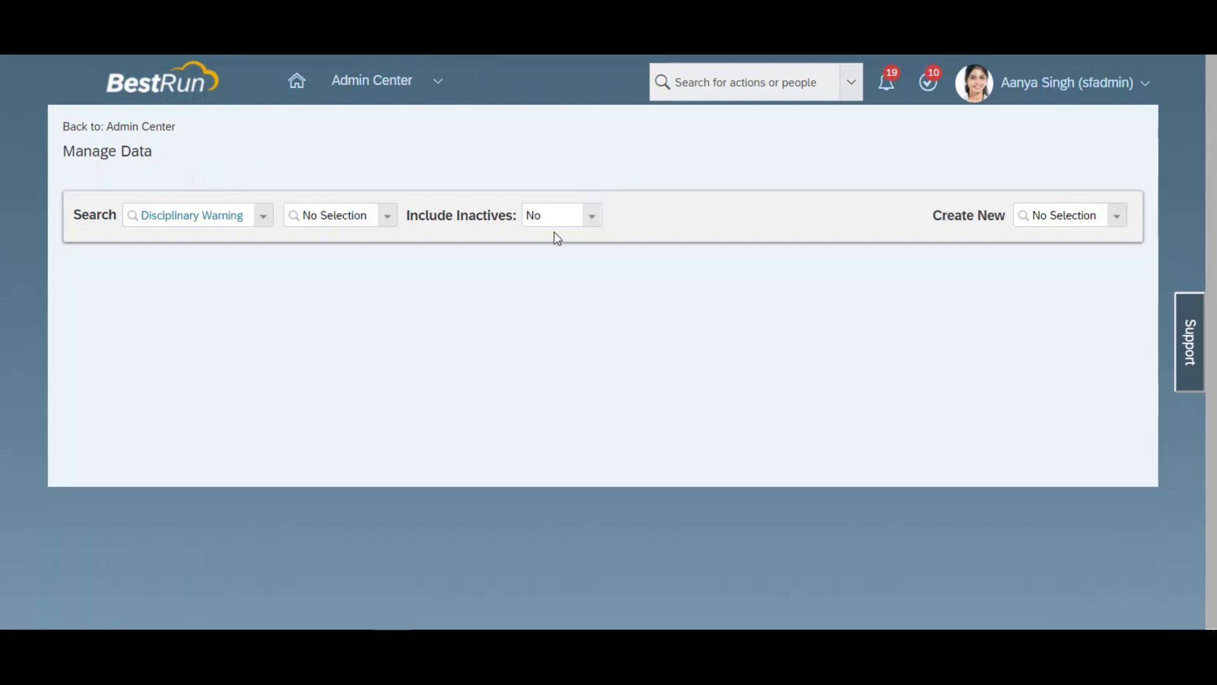
Step: Start a new Disciplinary Warning record in Manage Data
click(1050, 214)
text(dic)
key(BackSpace)
text(s)
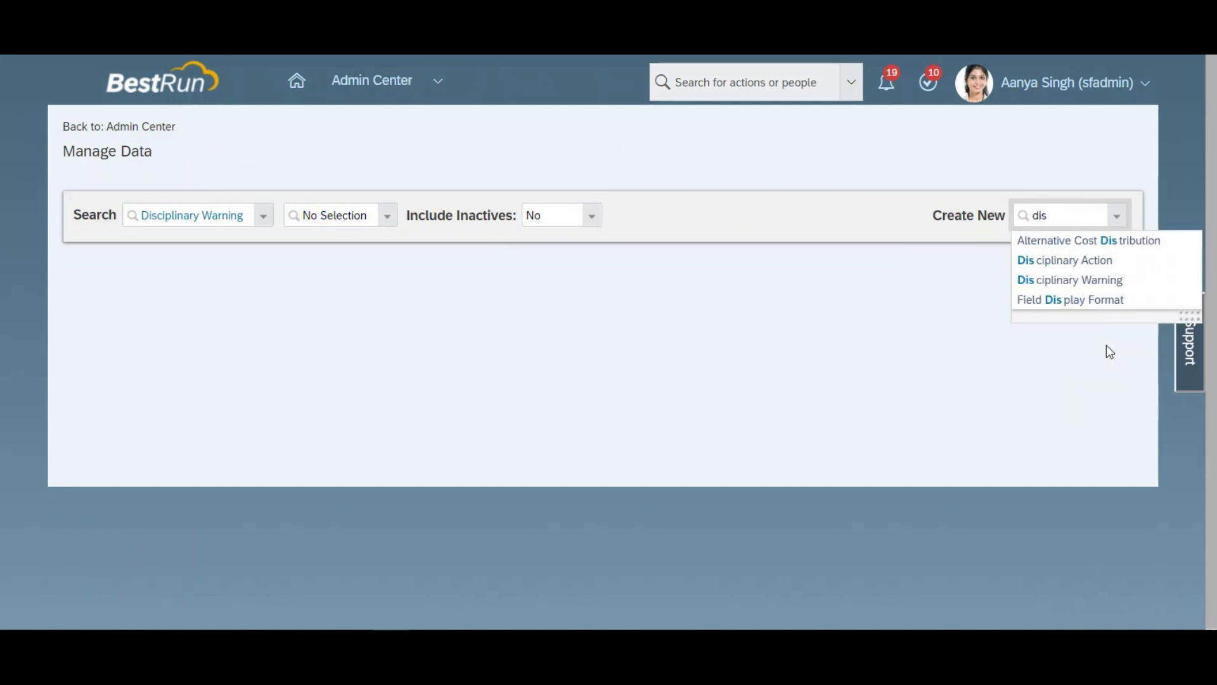
click(1090, 281)
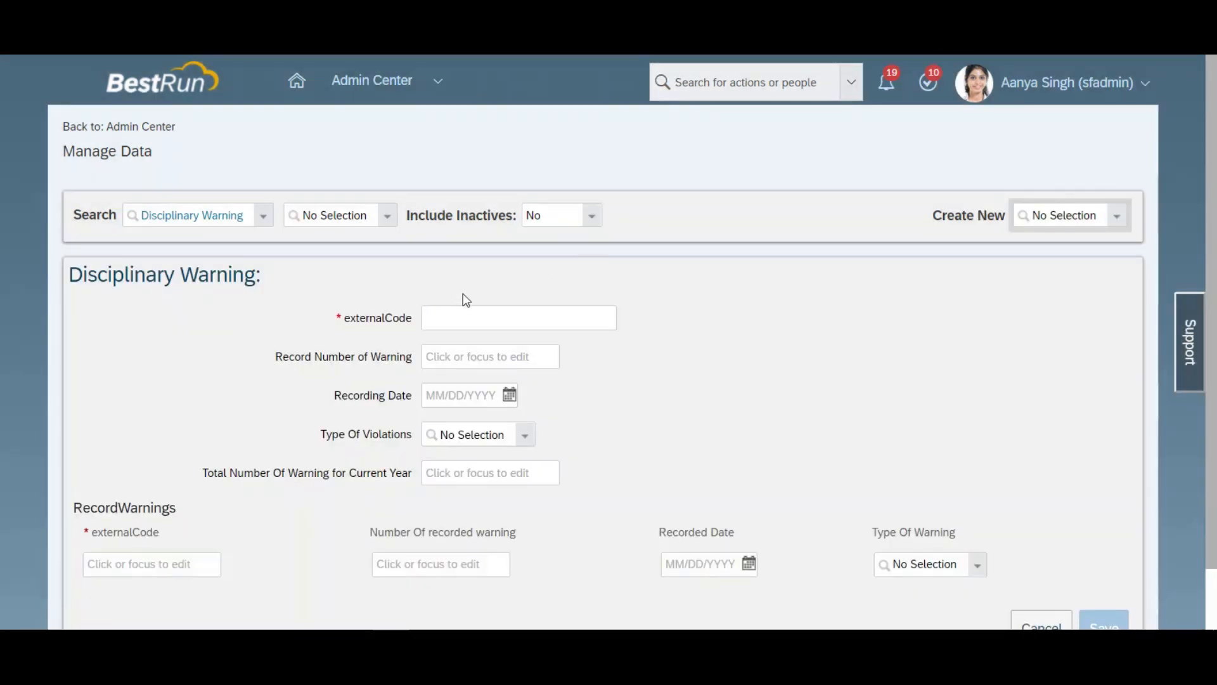
Step: Enter the employee's name as the record's externalCode and set Record Number of Warning to 1
click(475, 317)
text(Mark)
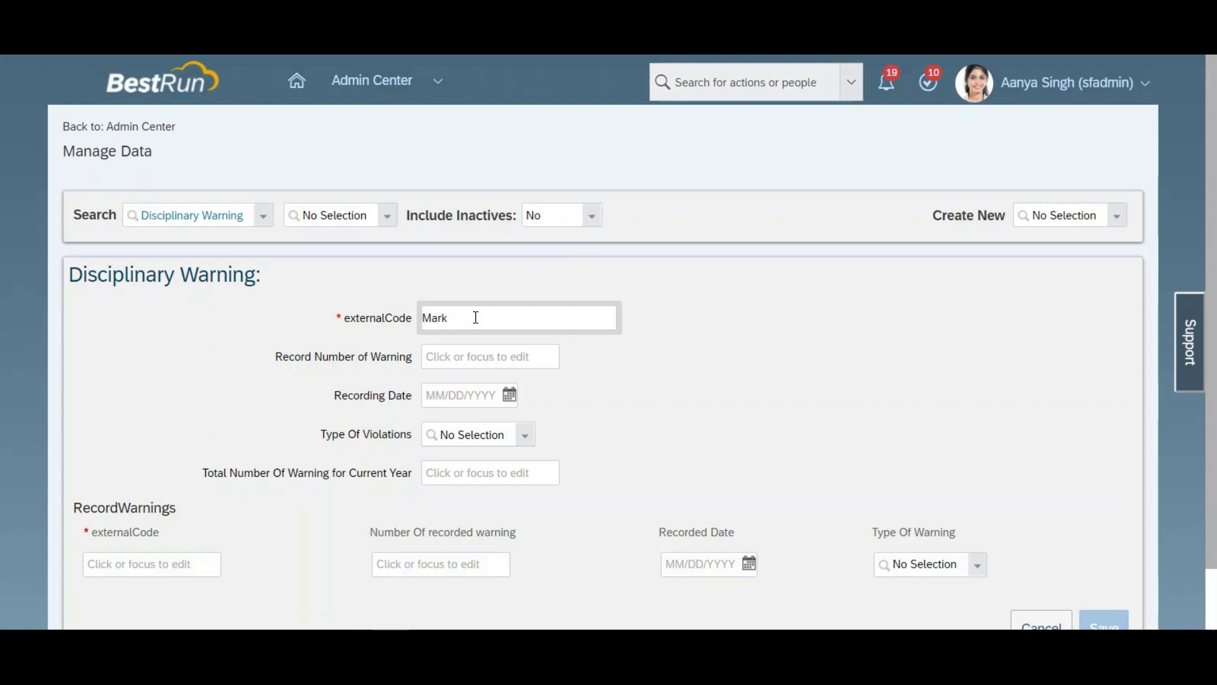
click(478, 354)
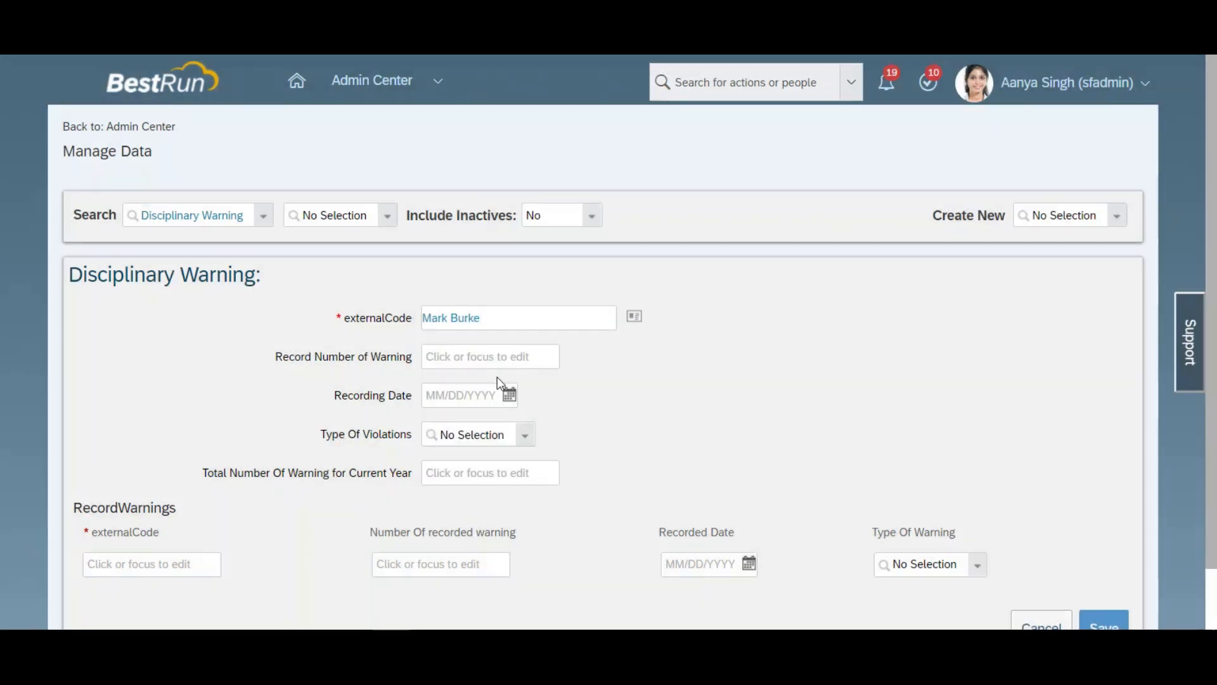
click(495, 359)
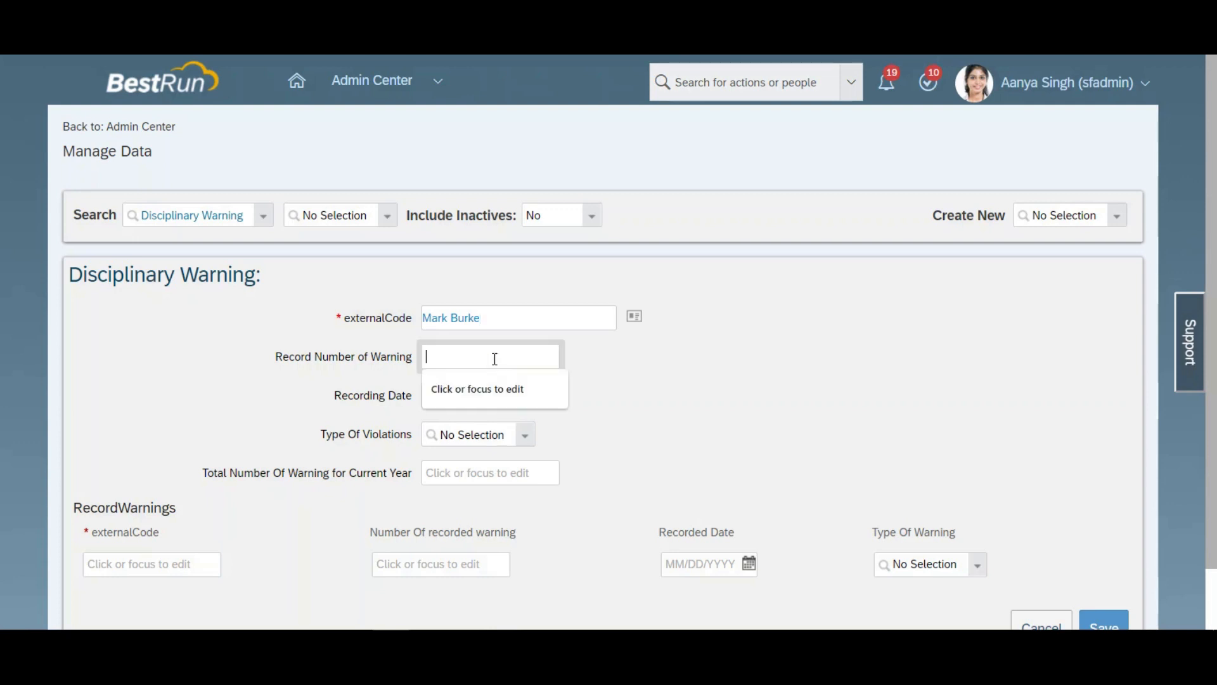
text(1)
click(564, 398)
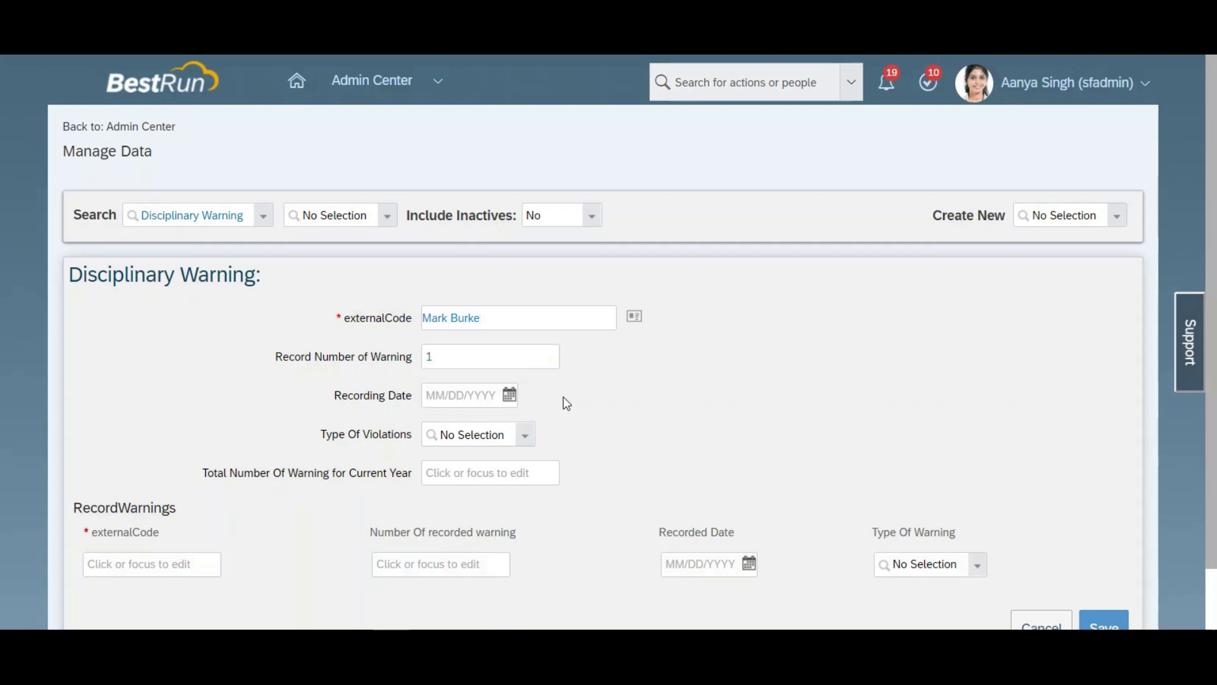
Step: Set the Recording Date to 03/04/2020 and Type Of Violations to Late Coming (L)
click(509, 395)
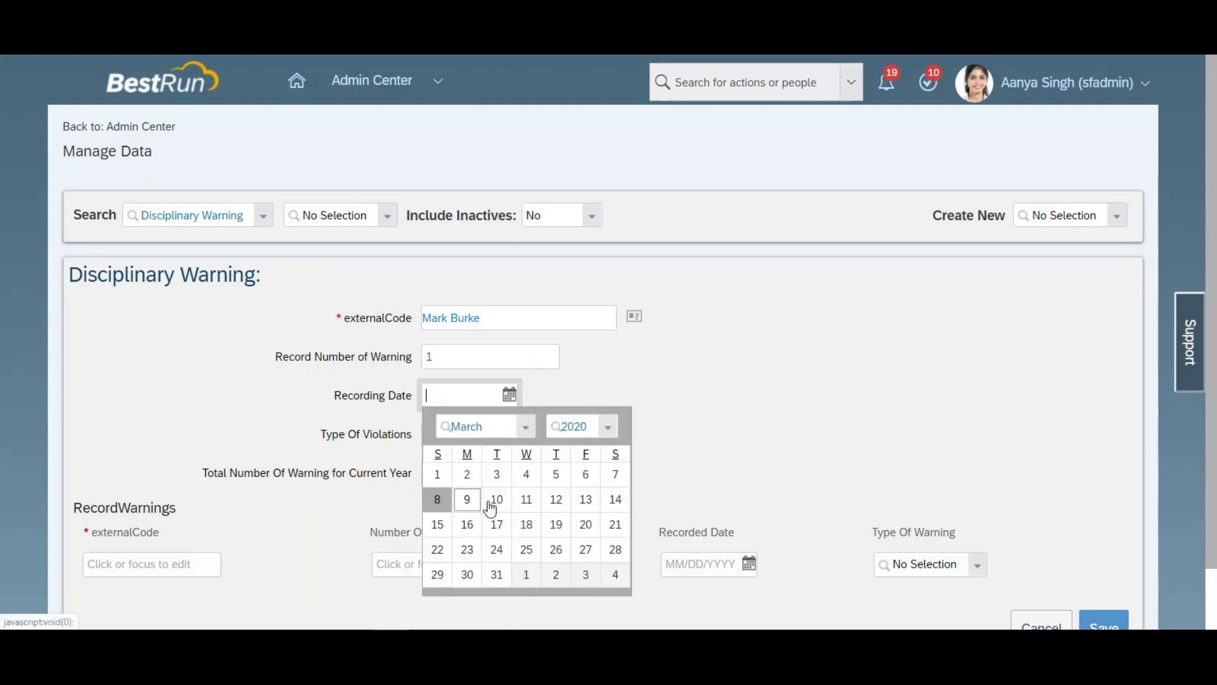
click(525, 476)
click(524, 435)
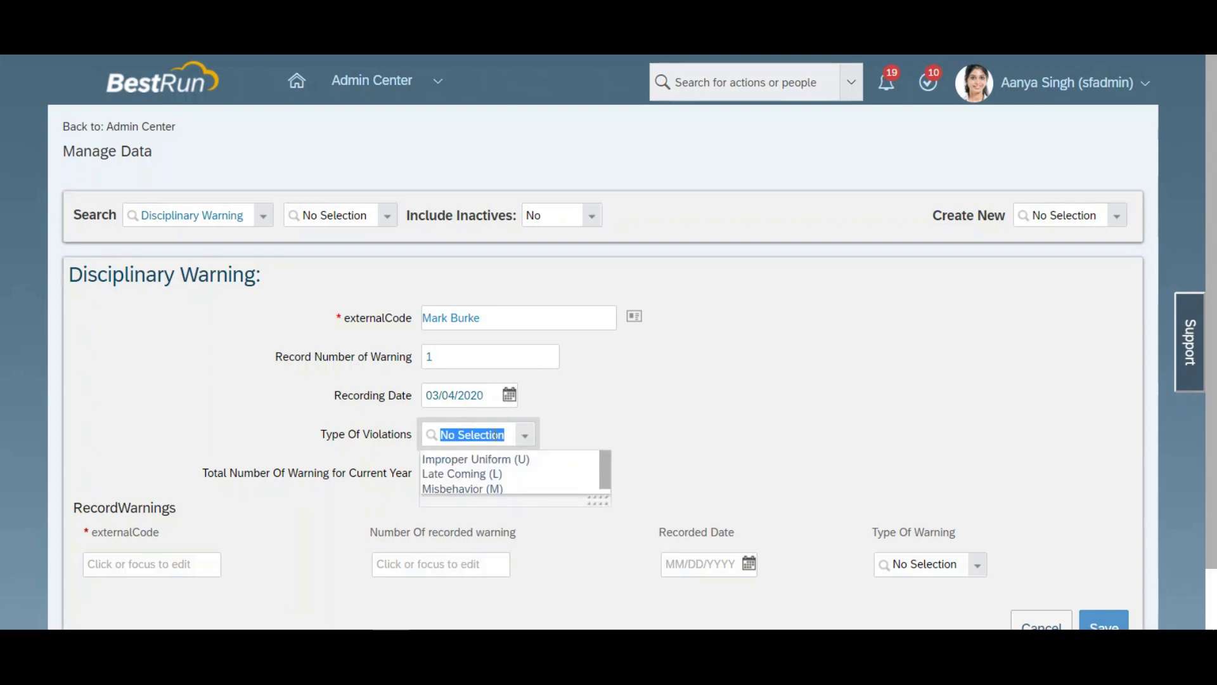
click(462, 475)
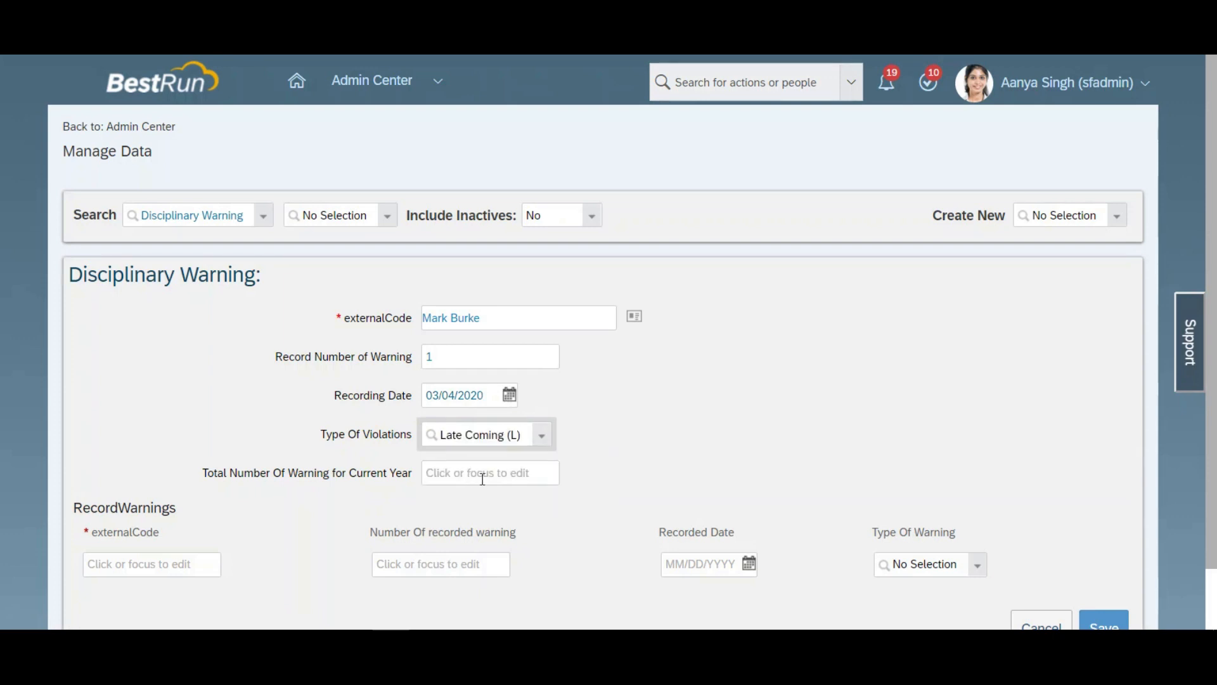
Step: Save the new Disciplinary Warning record
scroll(1120, 553, down, 1)
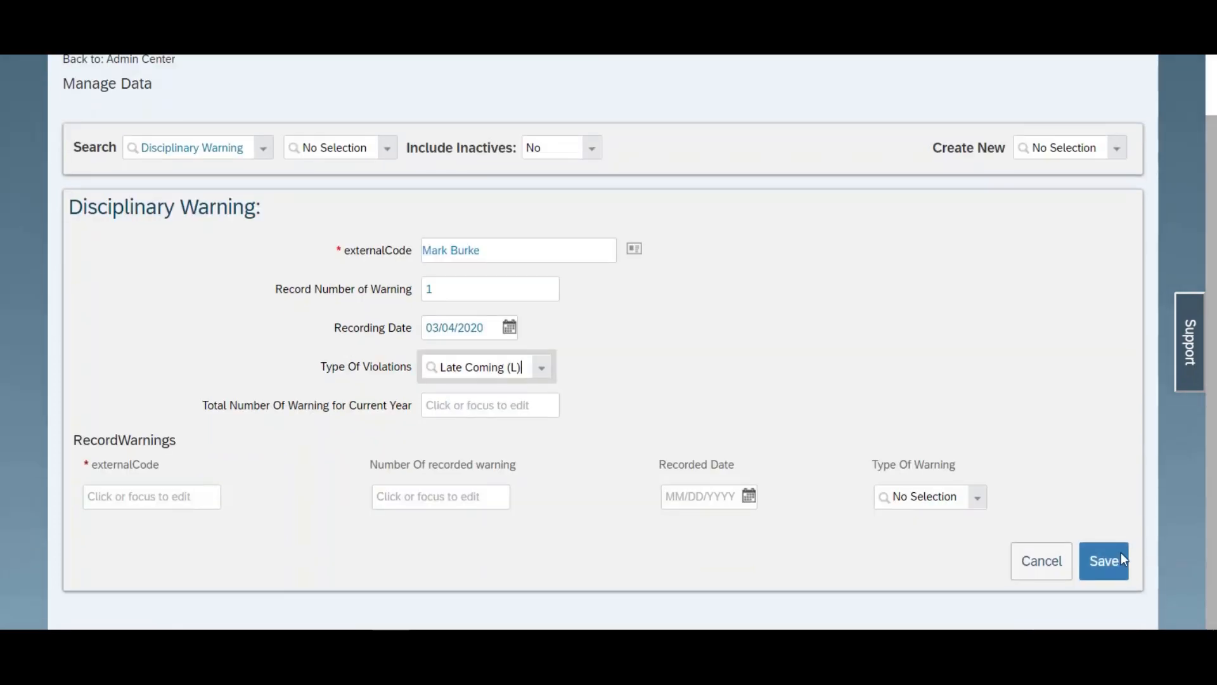
click(1099, 567)
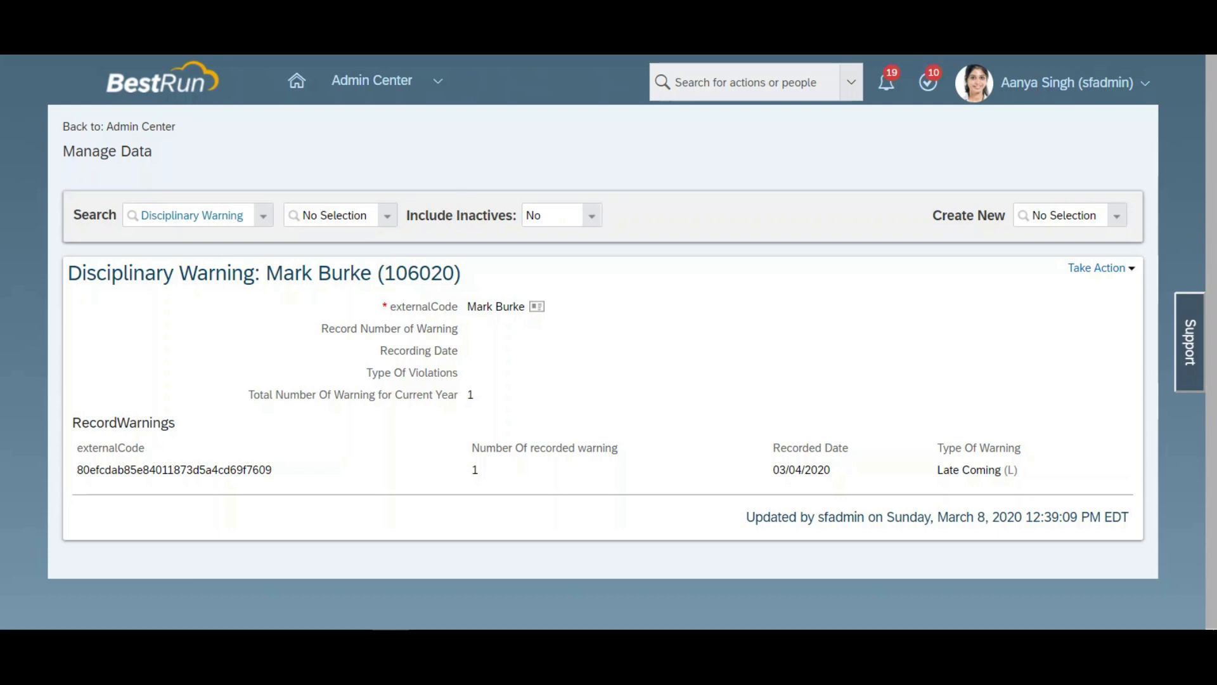
Step: Open the DisciplinaryWarningUI configuration in Manage Configuration UI on a duplicate browser tab
right_click(301, 2)
click(335, 43)
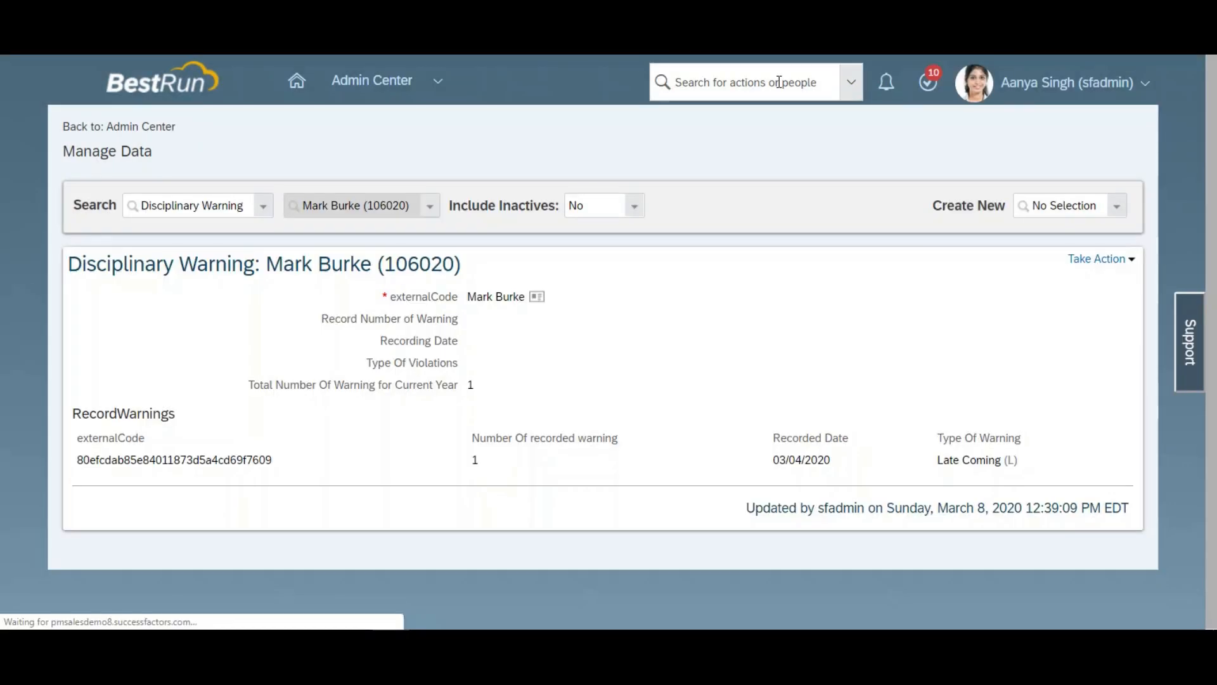
click(779, 82)
text(Ul)
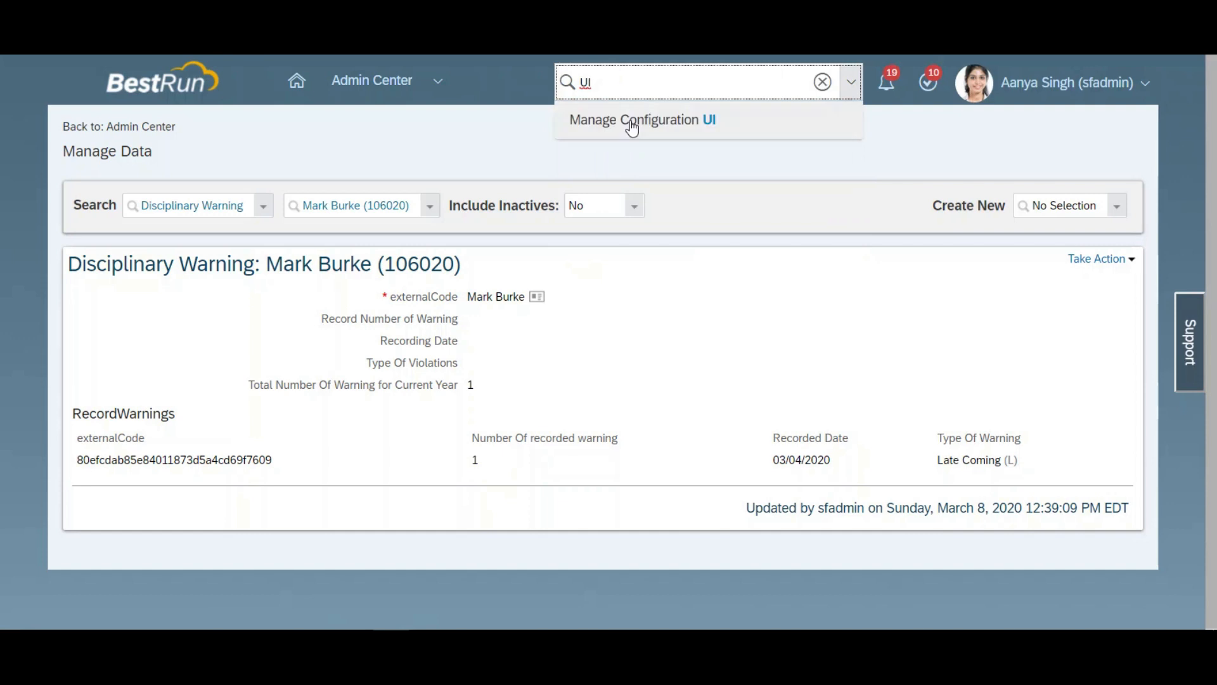
click(632, 123)
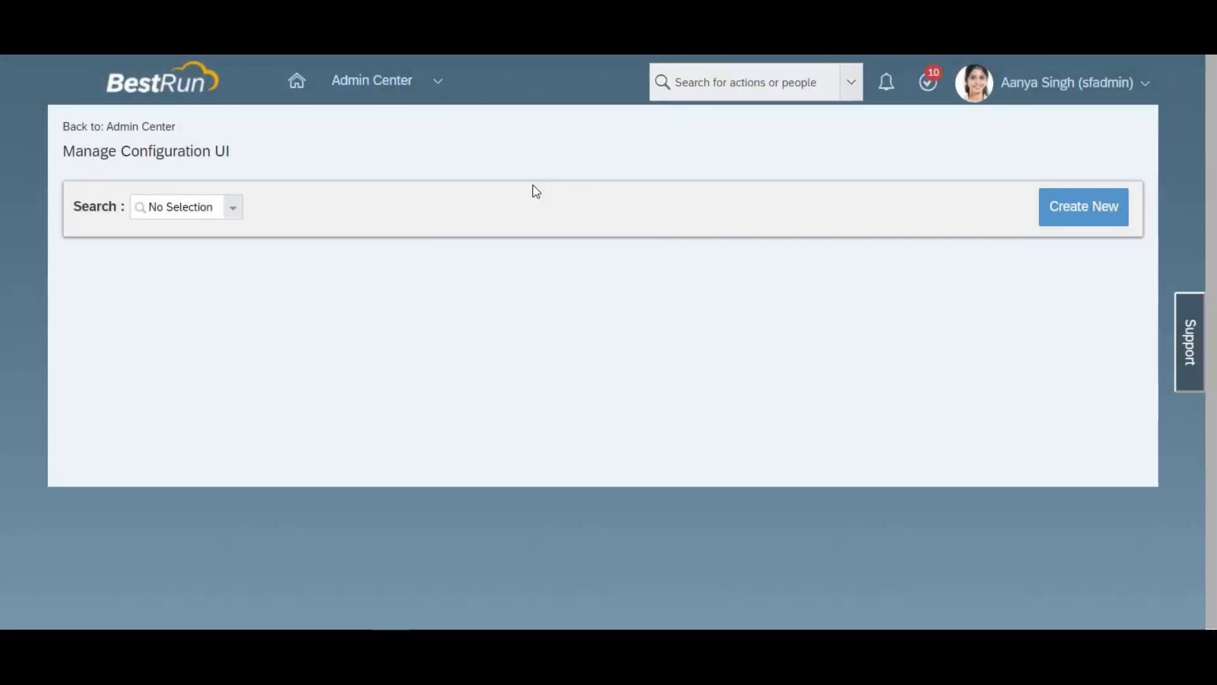
click(188, 209)
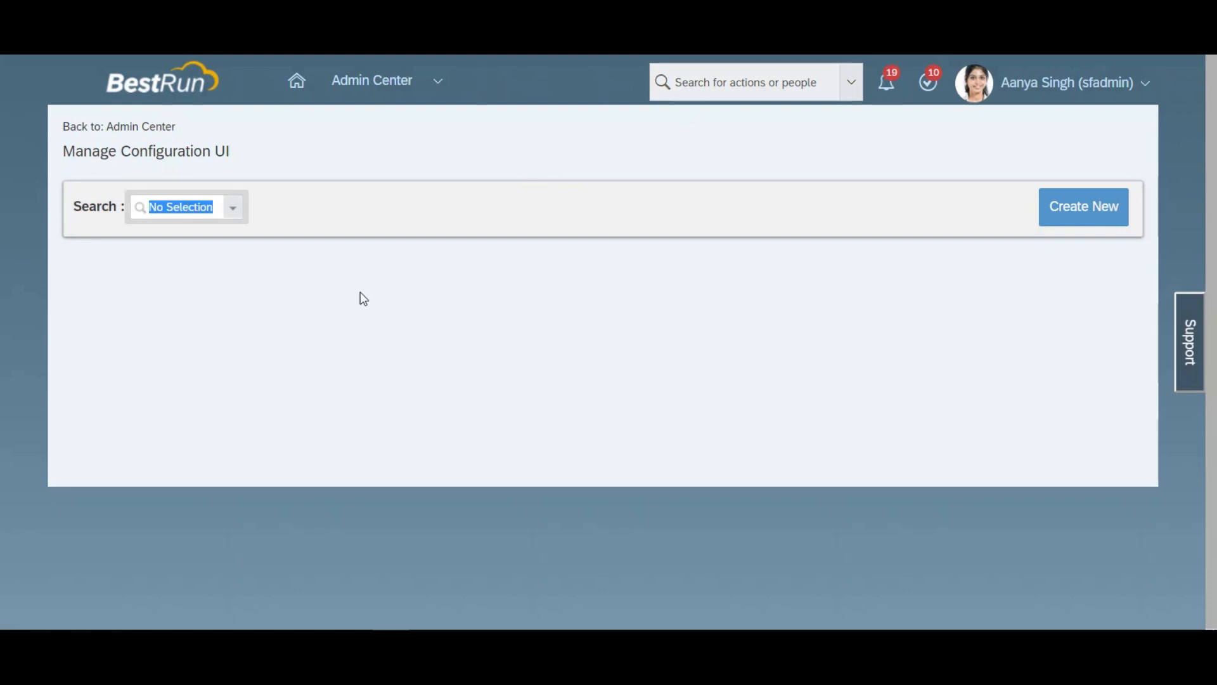
text(disc)
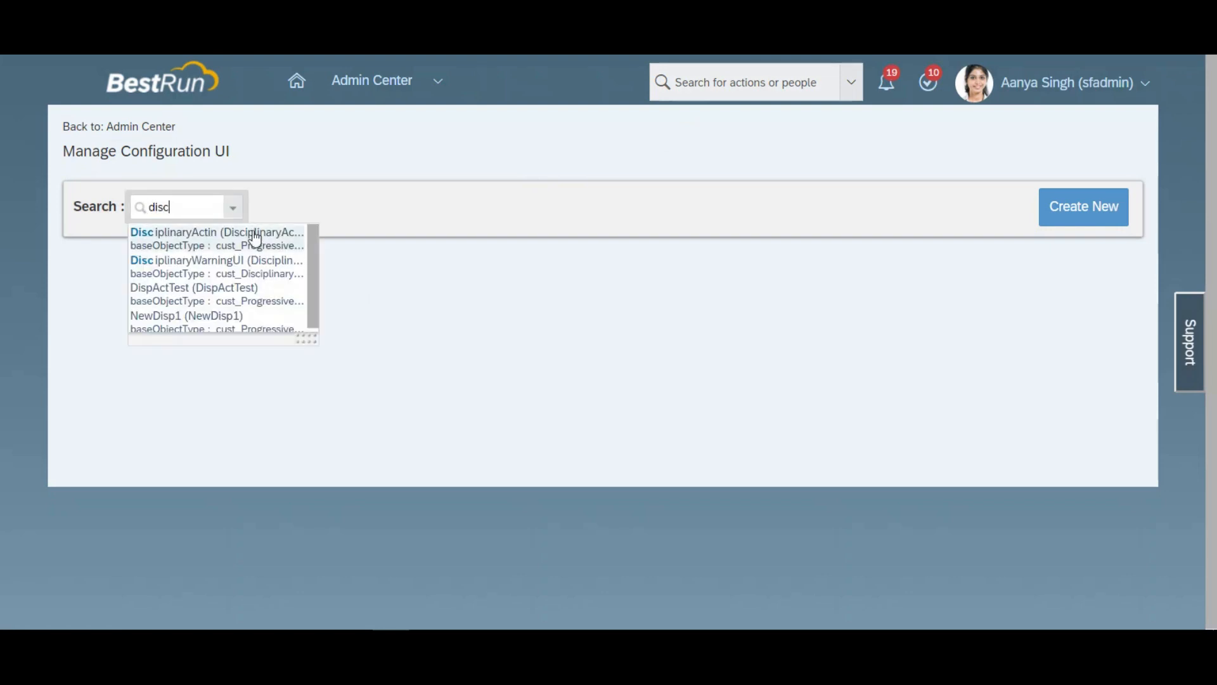
click(236, 262)
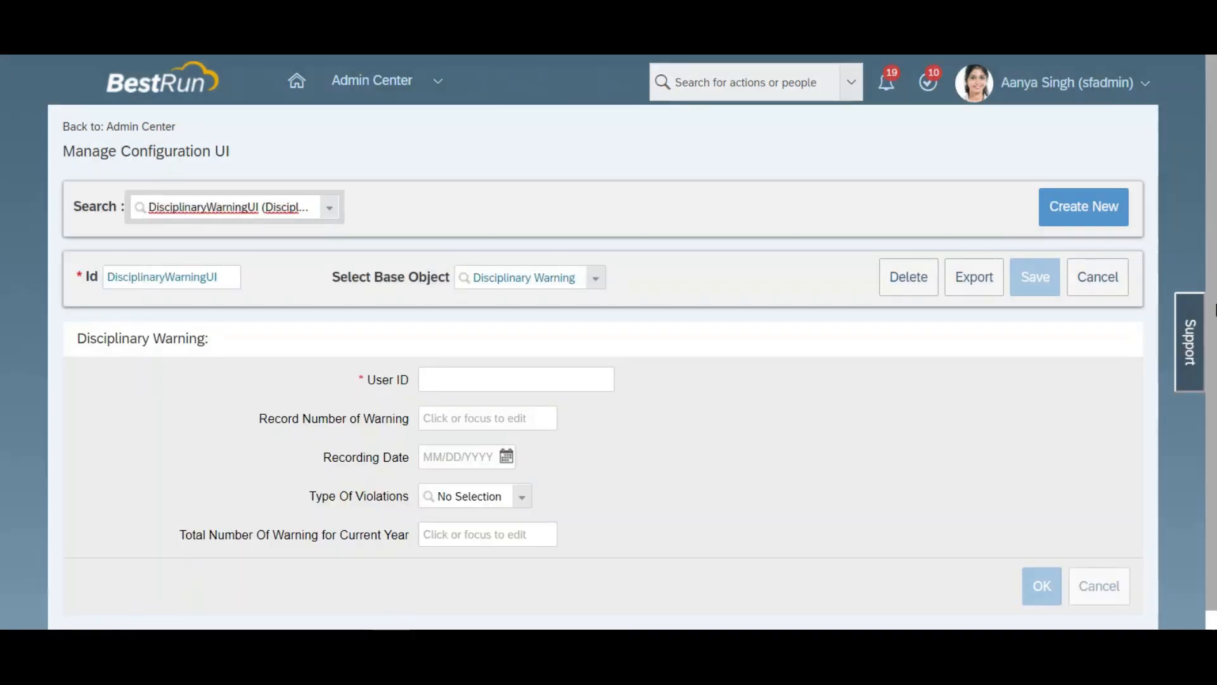
Step: Review the properties of the Total Number Of Warning for Current Year field, then close them
scroll(1214, 343, down, 1)
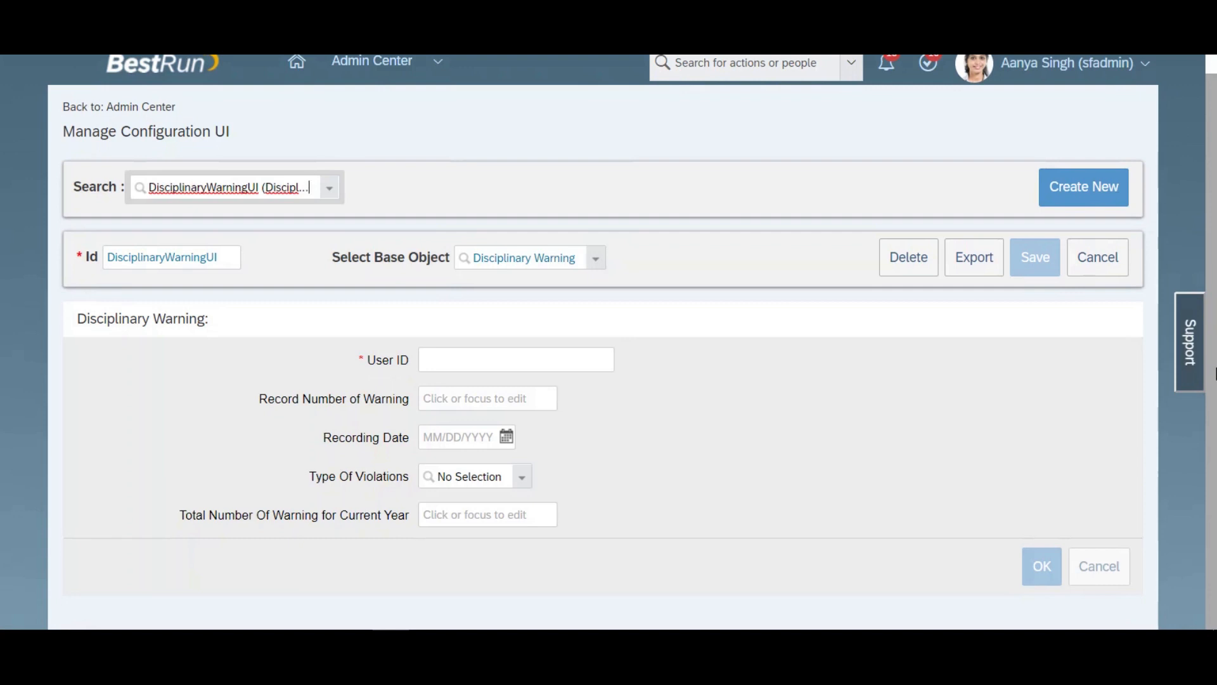
mouse_move(902, 367)
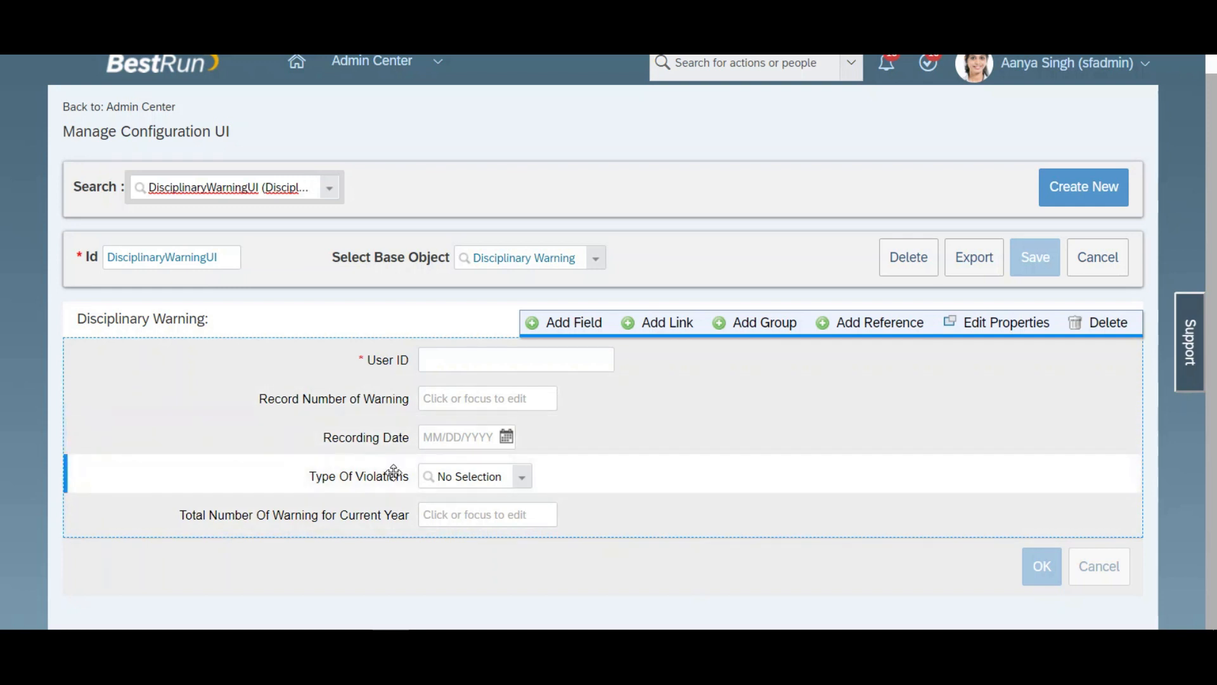
mouse_move(422, 518)
click(589, 517)
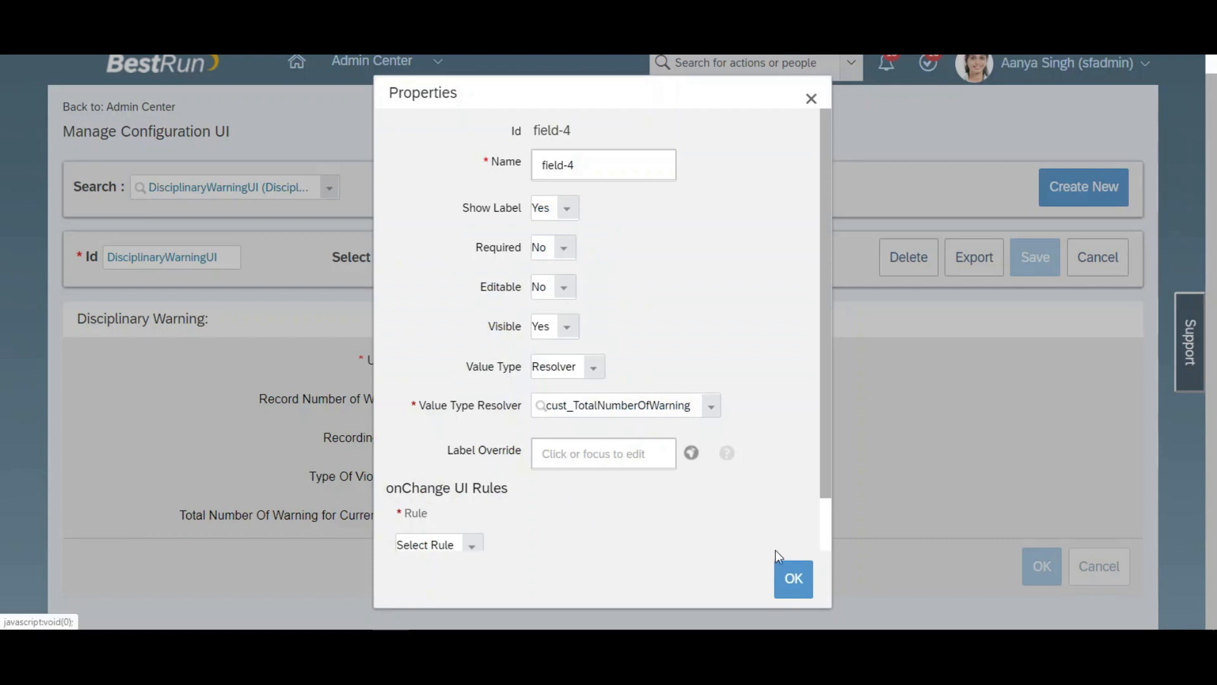
click(791, 579)
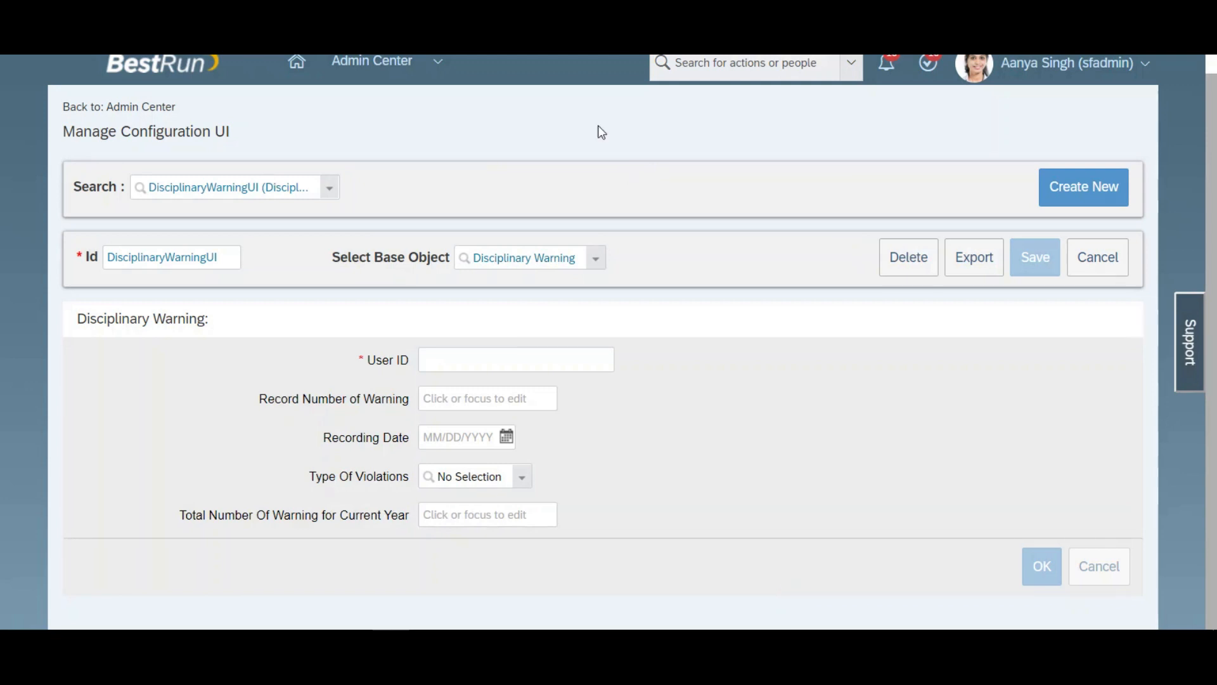
Step: Open Configure People Profile on another duplicate browser tab
right_click(474, 51)
click(510, 43)
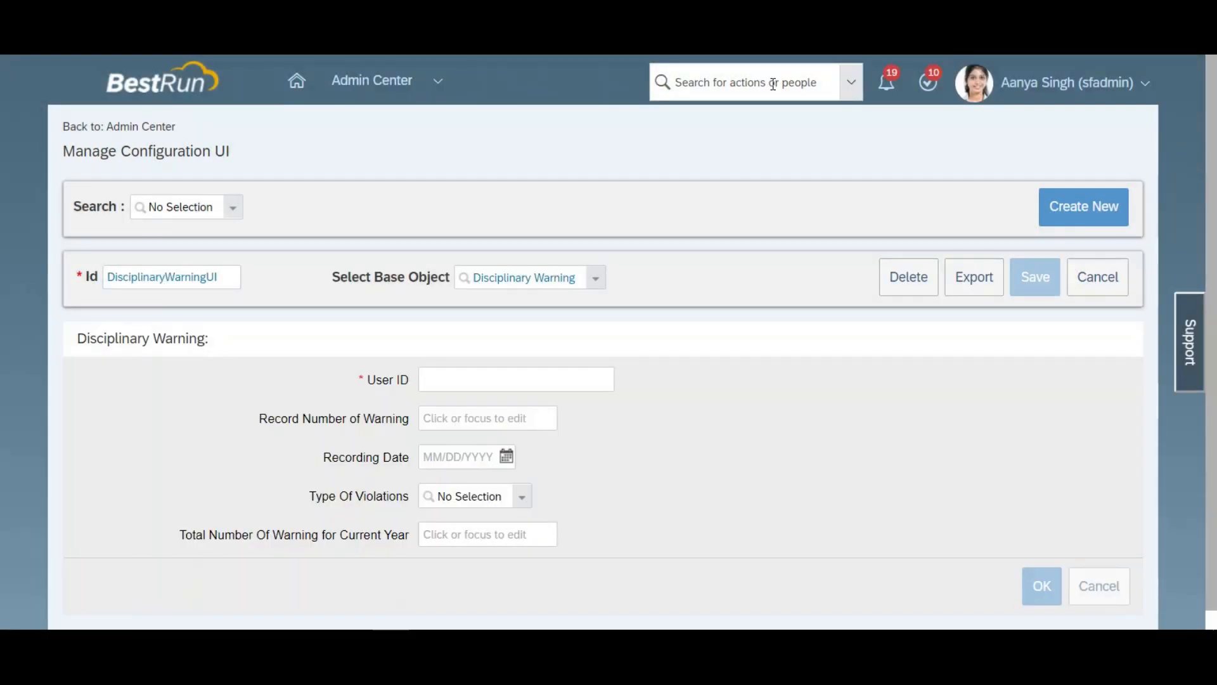
click(771, 83)
text(people)
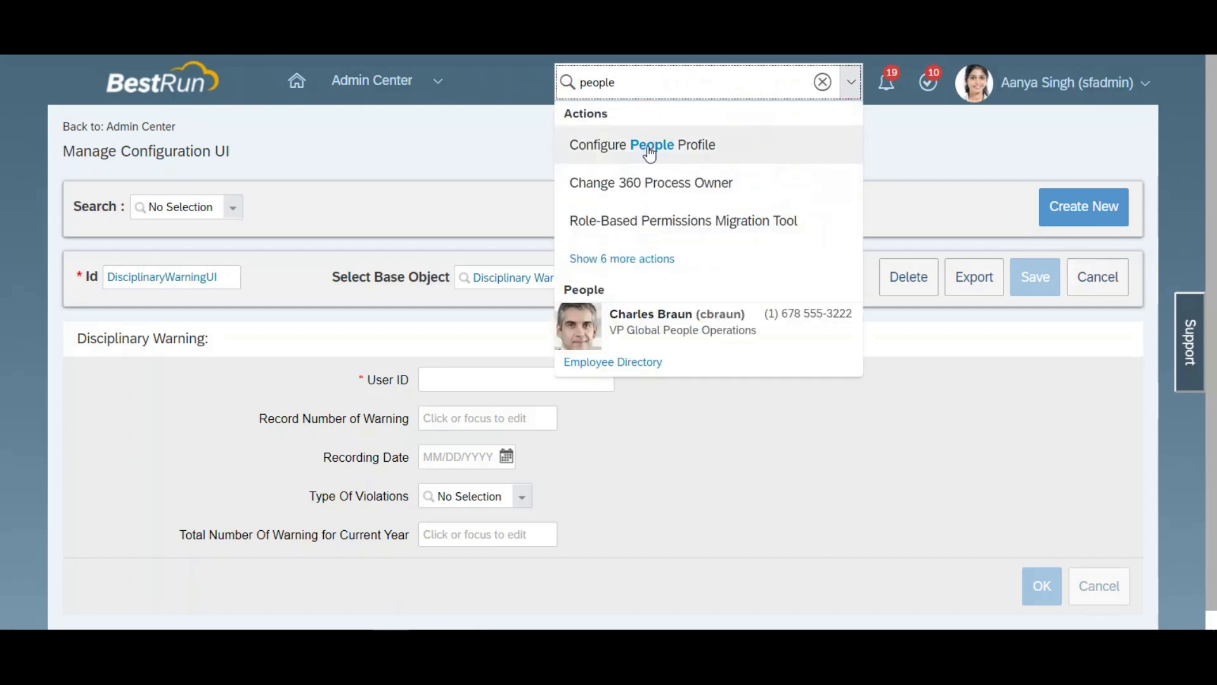
click(650, 147)
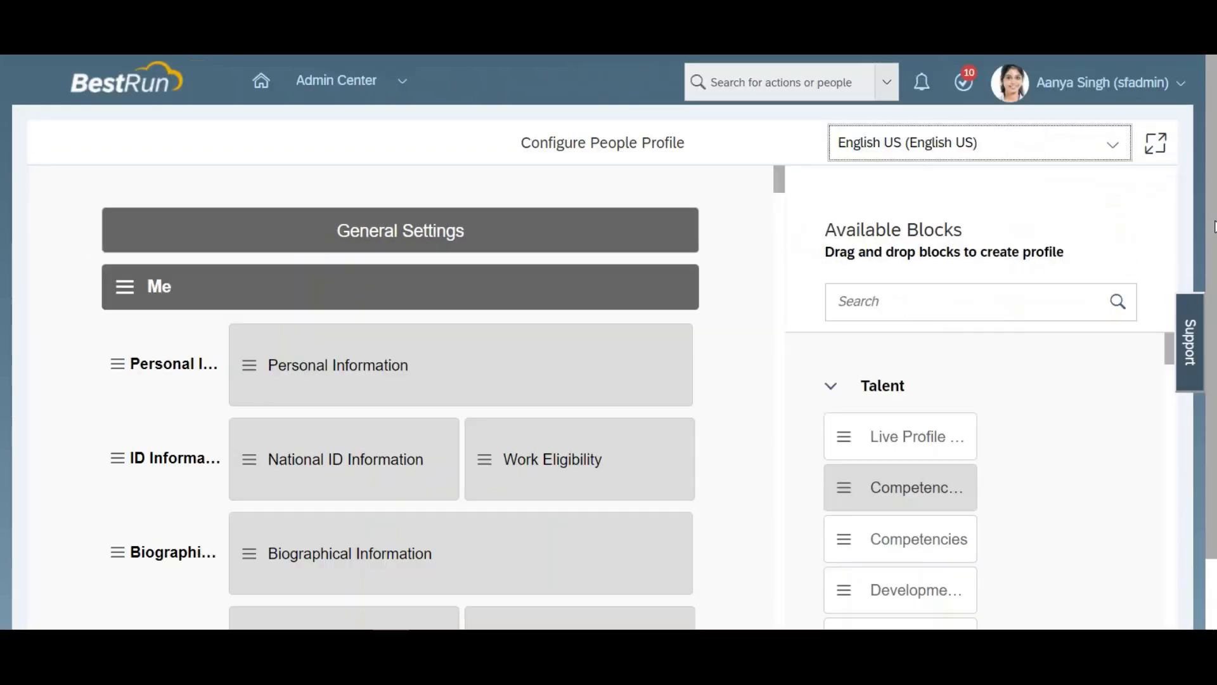
Step: Check the MDF Screen ID of the Live Profile MDF Information block in the Disciplinary Warnings section
drag(1215, 226, 1215, 422)
drag(783, 108, 790, 588)
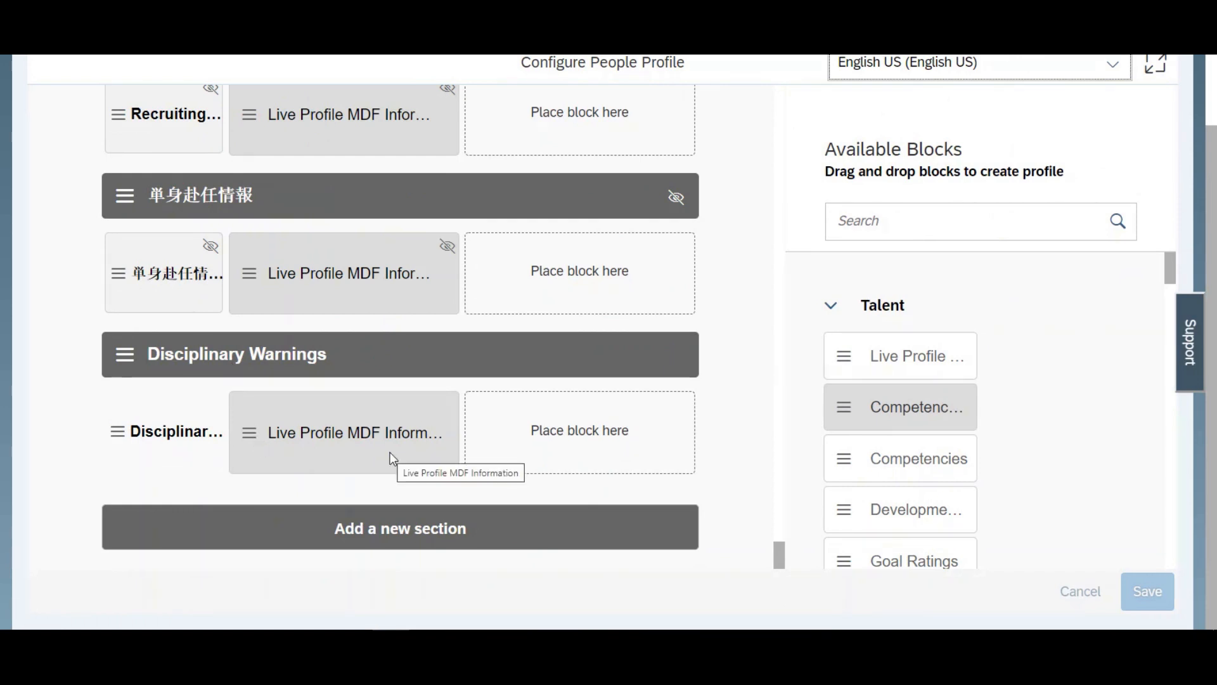
click(257, 443)
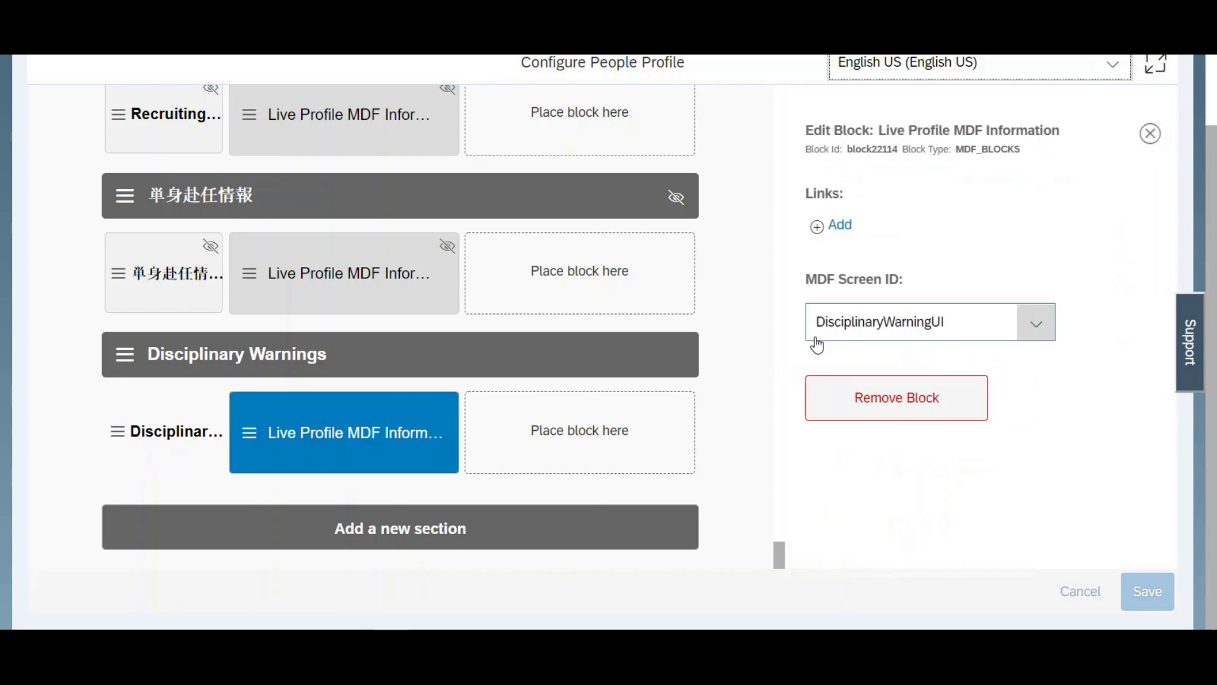
Step: Open the System Admin role from Manage Permission Roles on another duplicate browser tab
right_click(632, 56)
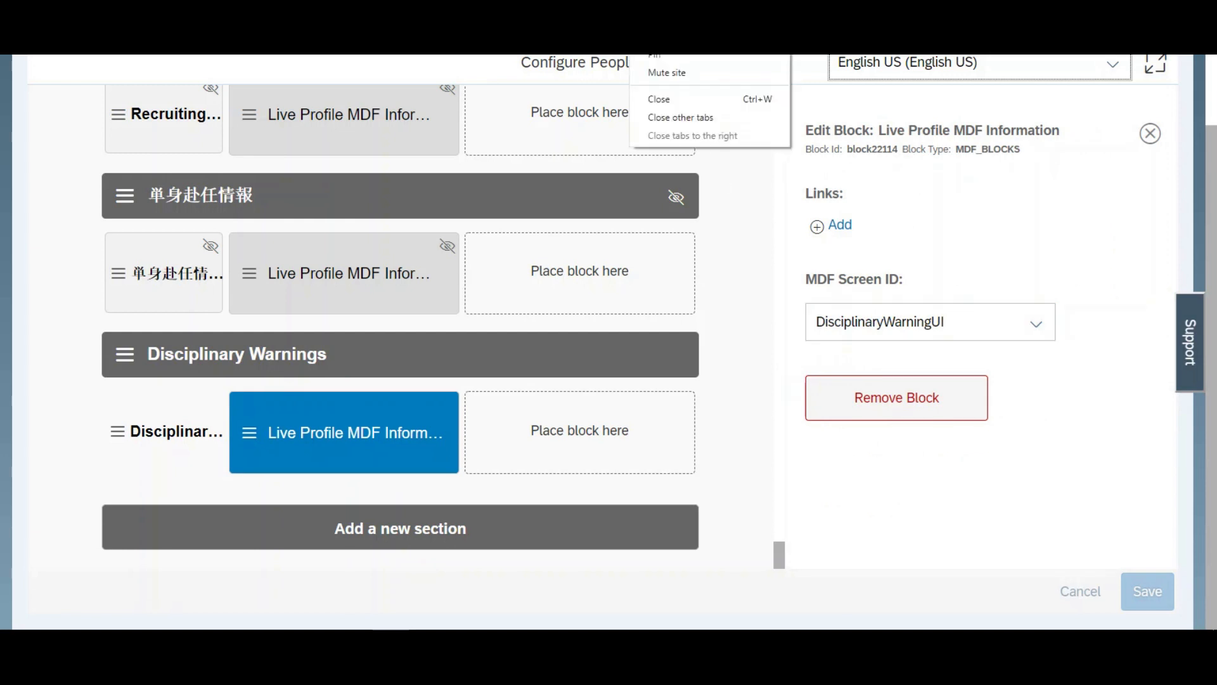
click(662, 37)
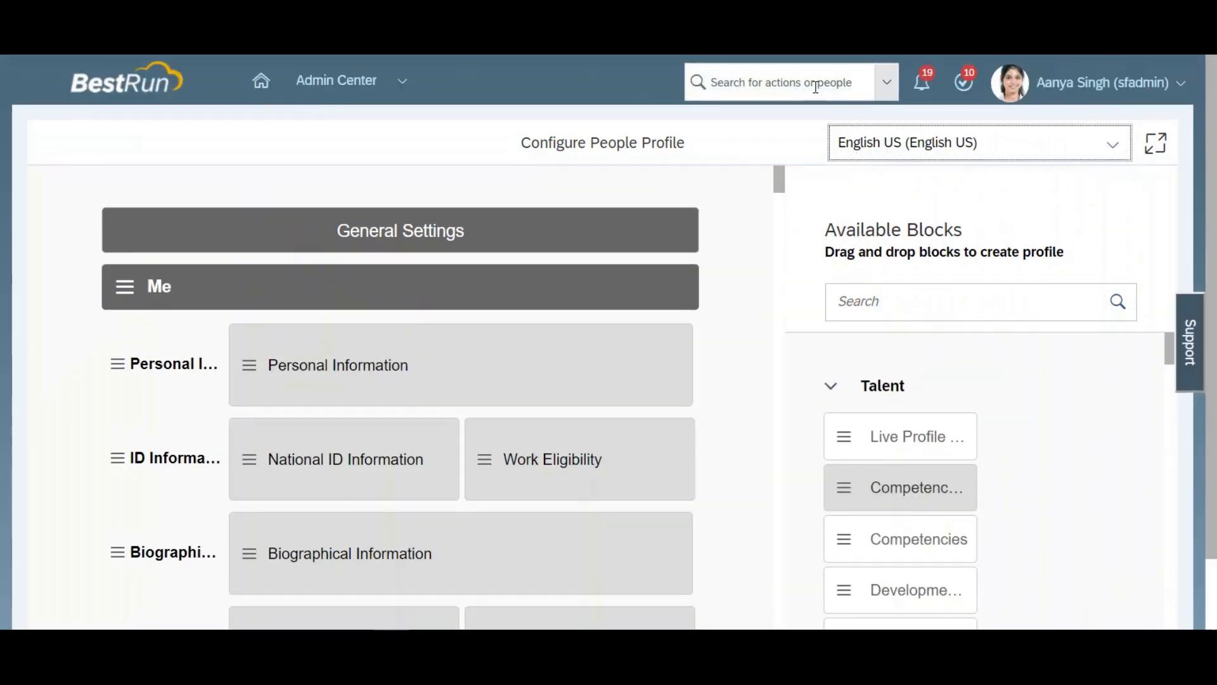
click(815, 84)
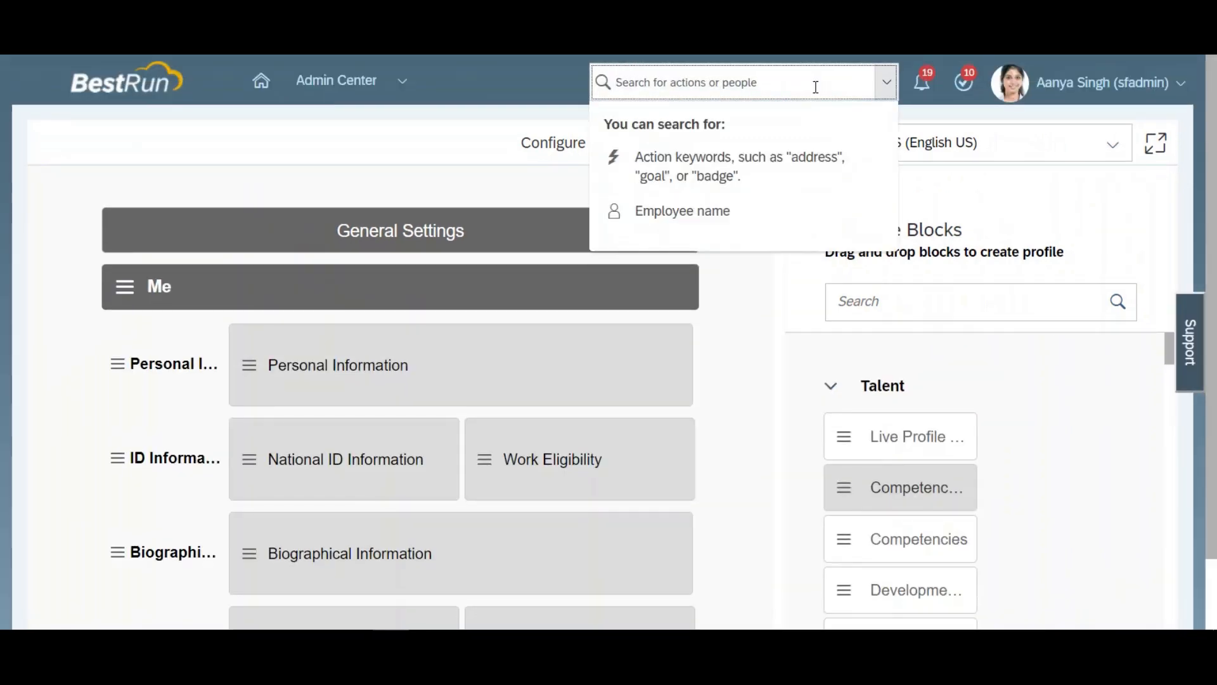
text(permisi)
key(BackSpace)
text(sion role)
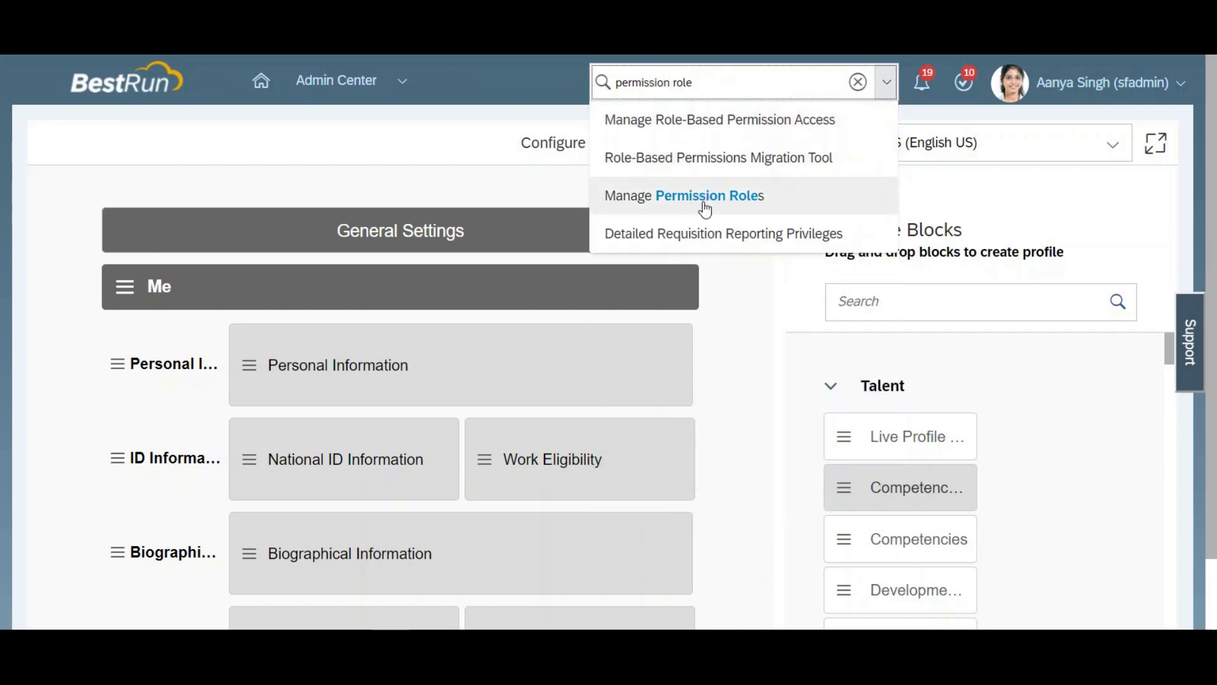
click(705, 206)
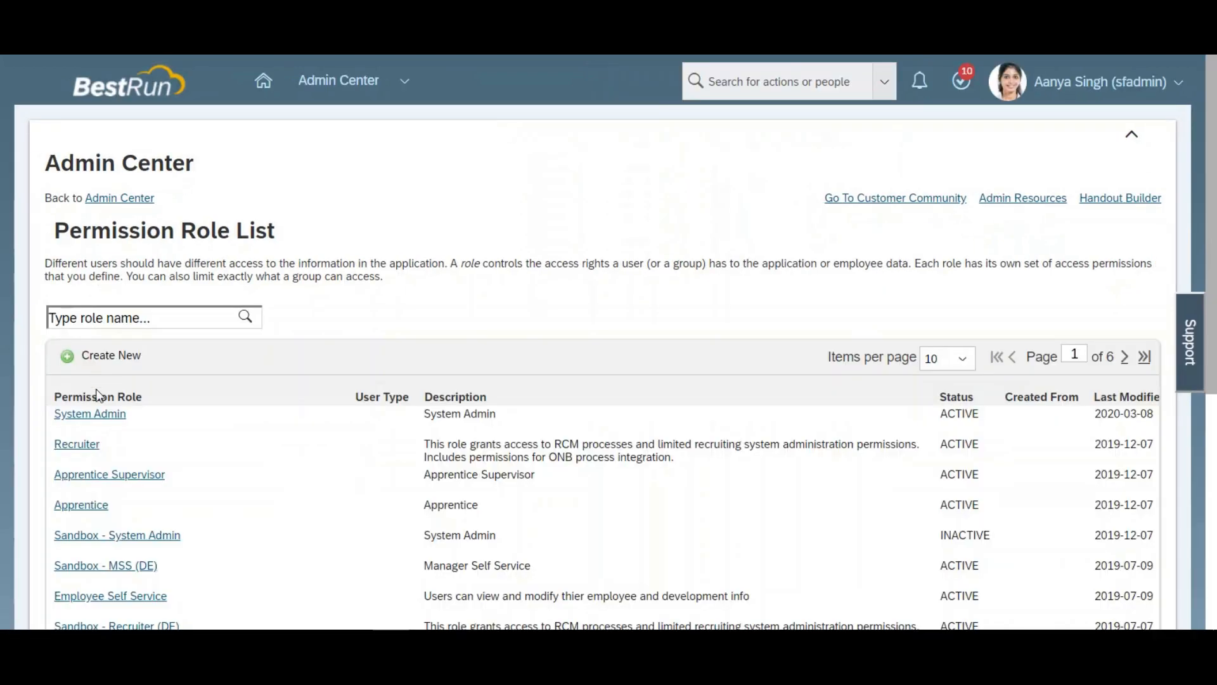
click(95, 413)
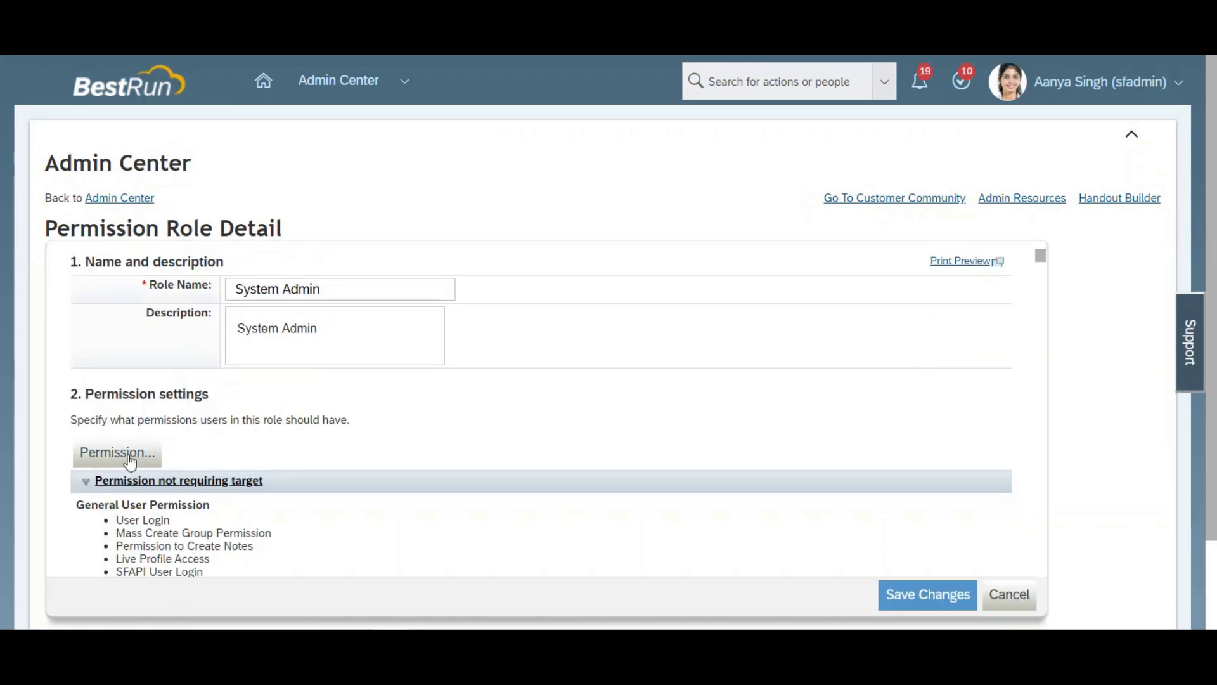
Step: Review the System Admin role's Employee Views permissions for Disciplinary Warnings and close the permission settings
click(128, 454)
drag(490, 190, 489, 229)
click(331, 283)
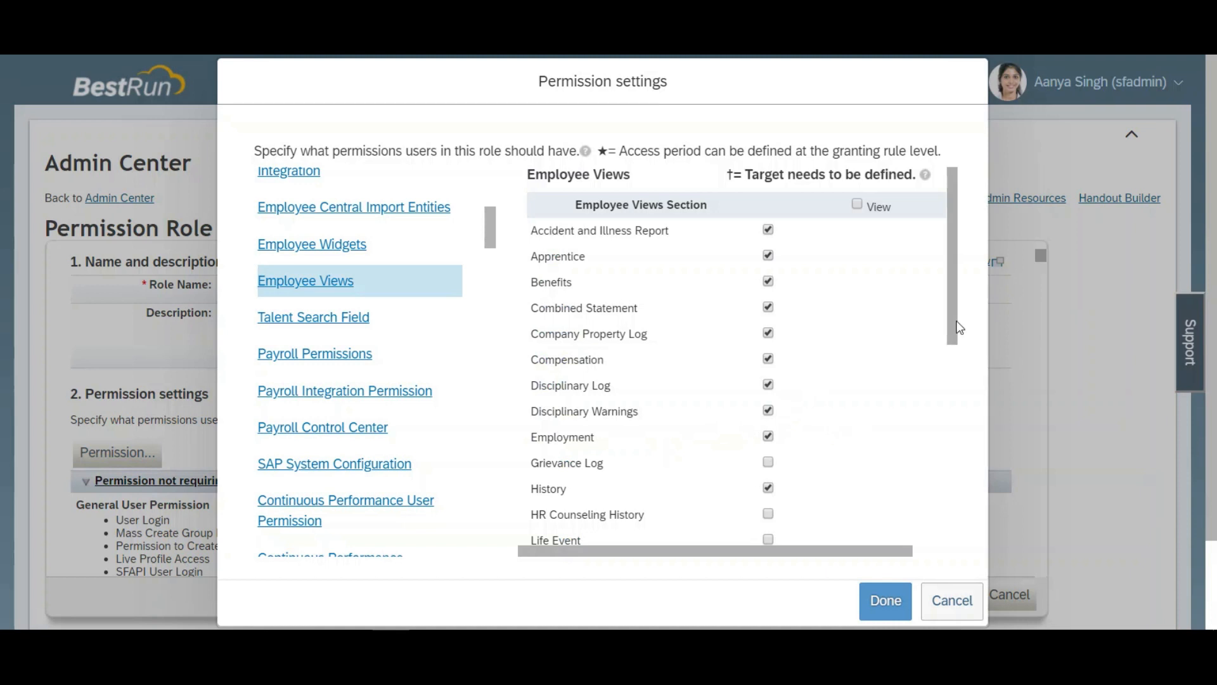
click(890, 596)
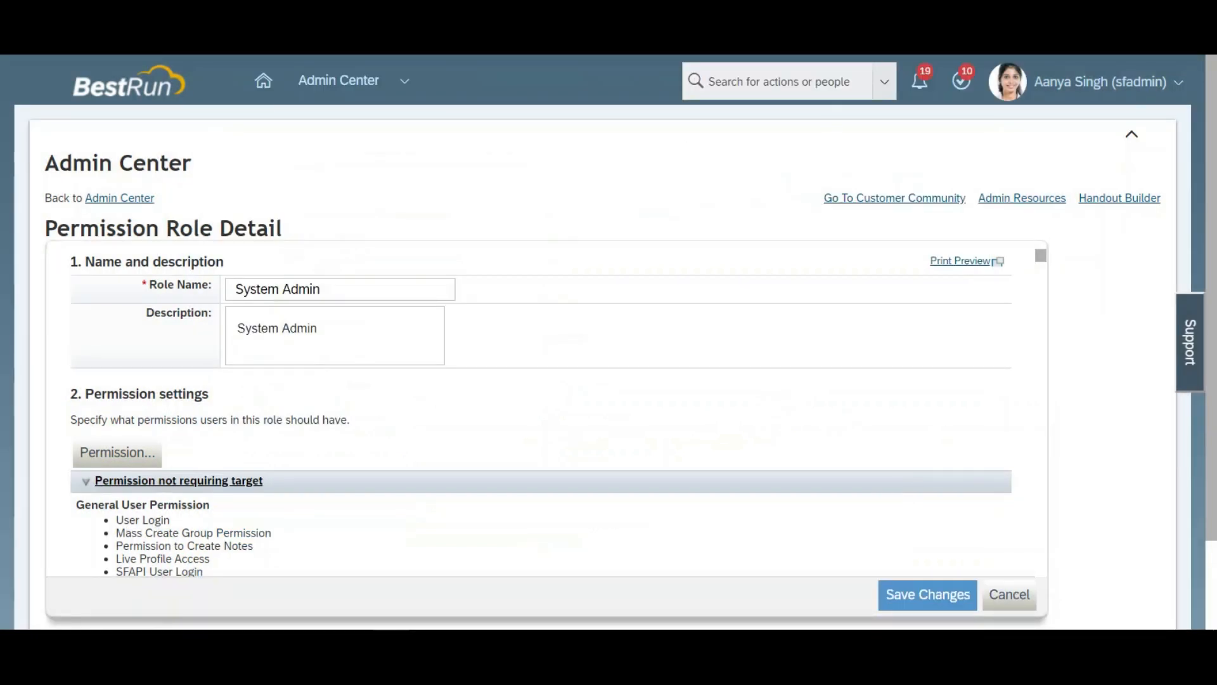
Step: Find the tested employee on a duplicate browser tab and open the Disciplinary Warnings section of their profile
right_click(825, 2)
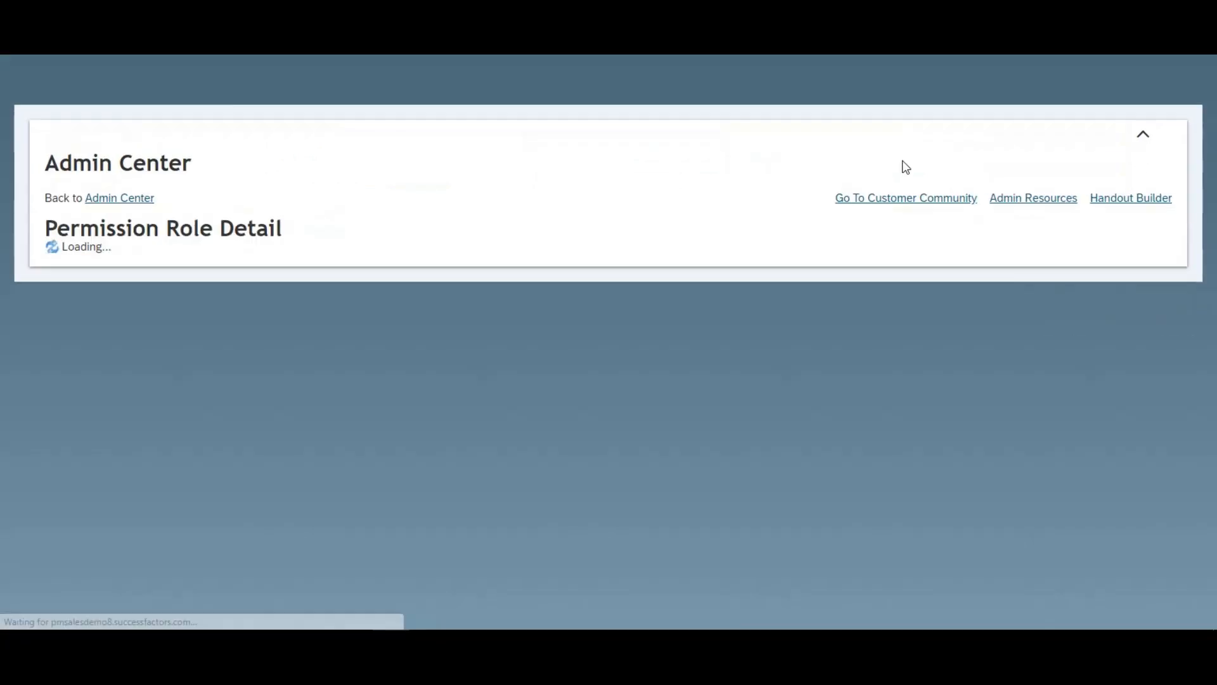
click(799, 79)
text(mark b)
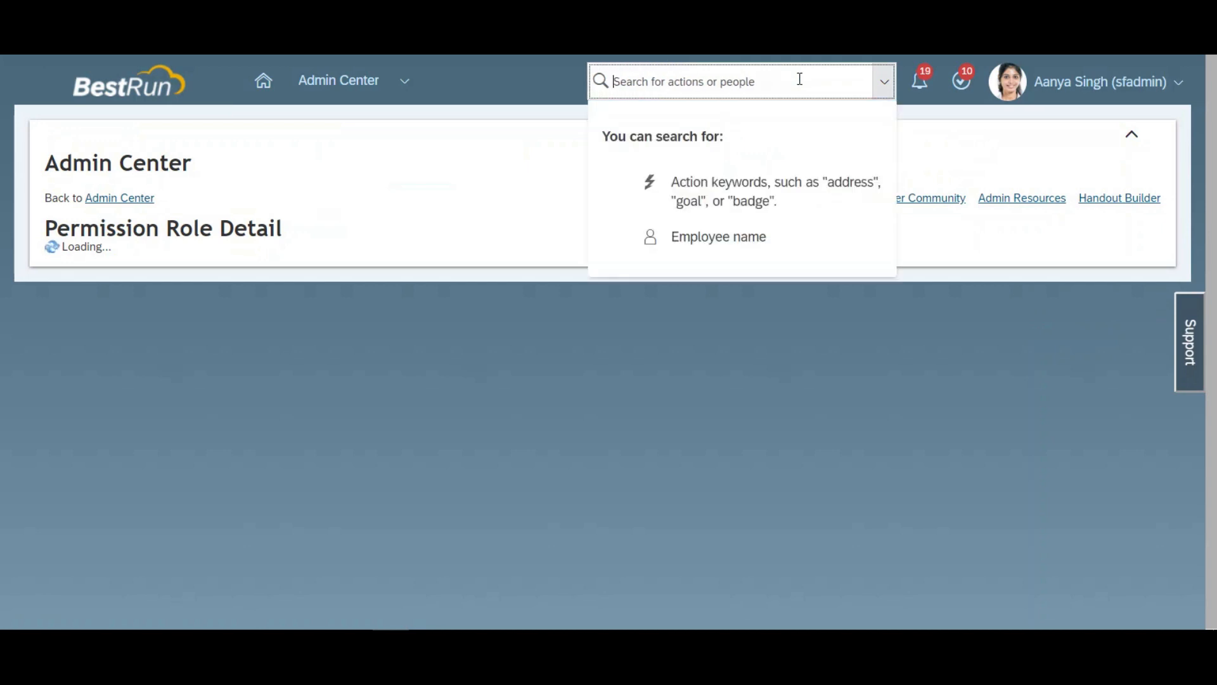
text(ur)
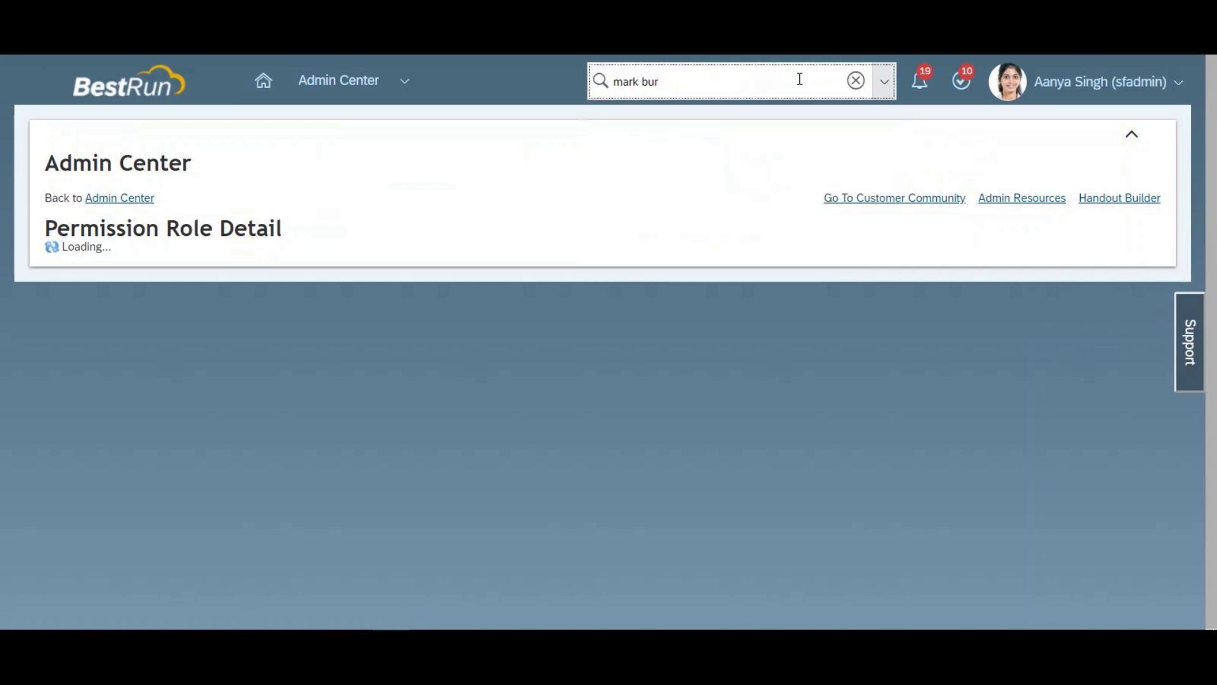
click(725, 121)
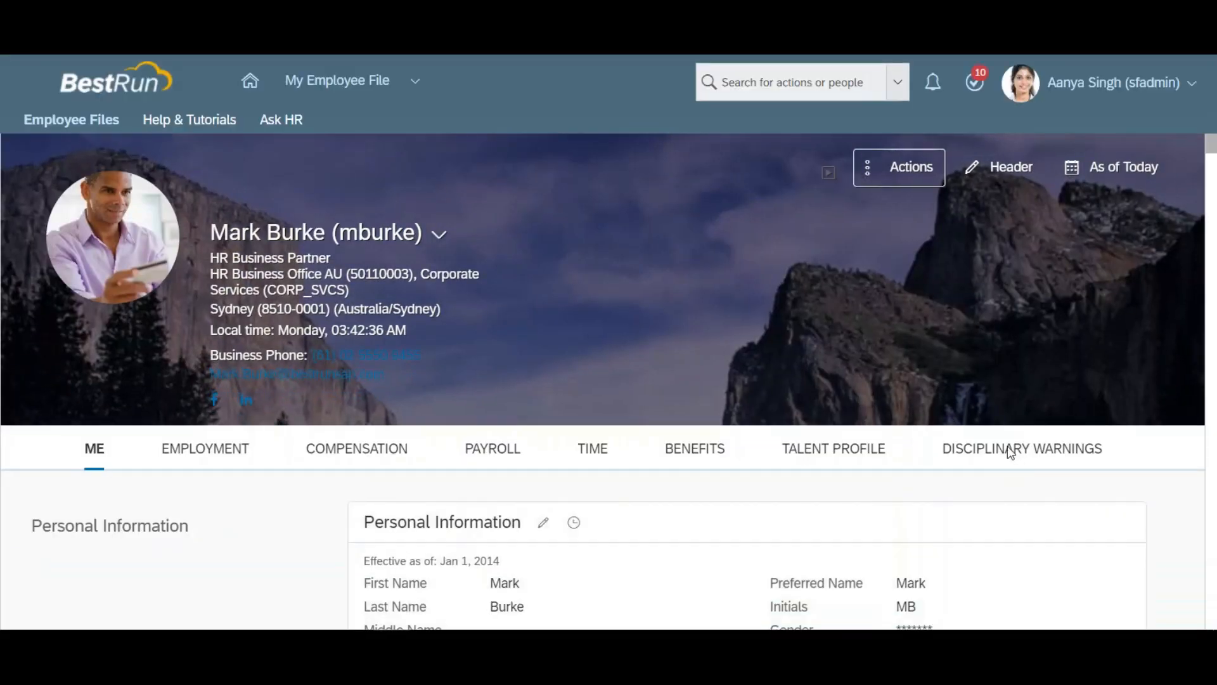
click(1007, 448)
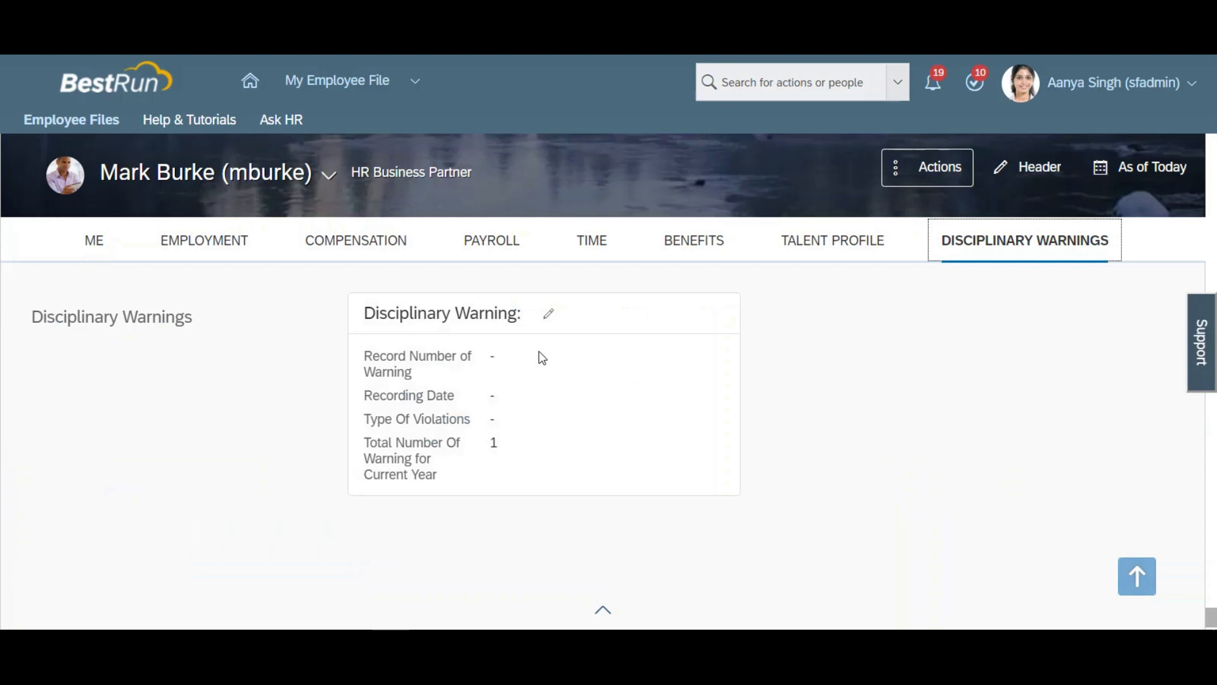
Step: Edit the employee's Disciplinary Warning block with Record Number of Warning 1, Recording Date Mar 06, 2020 and violation type Improper Uniform (U)
click(549, 317)
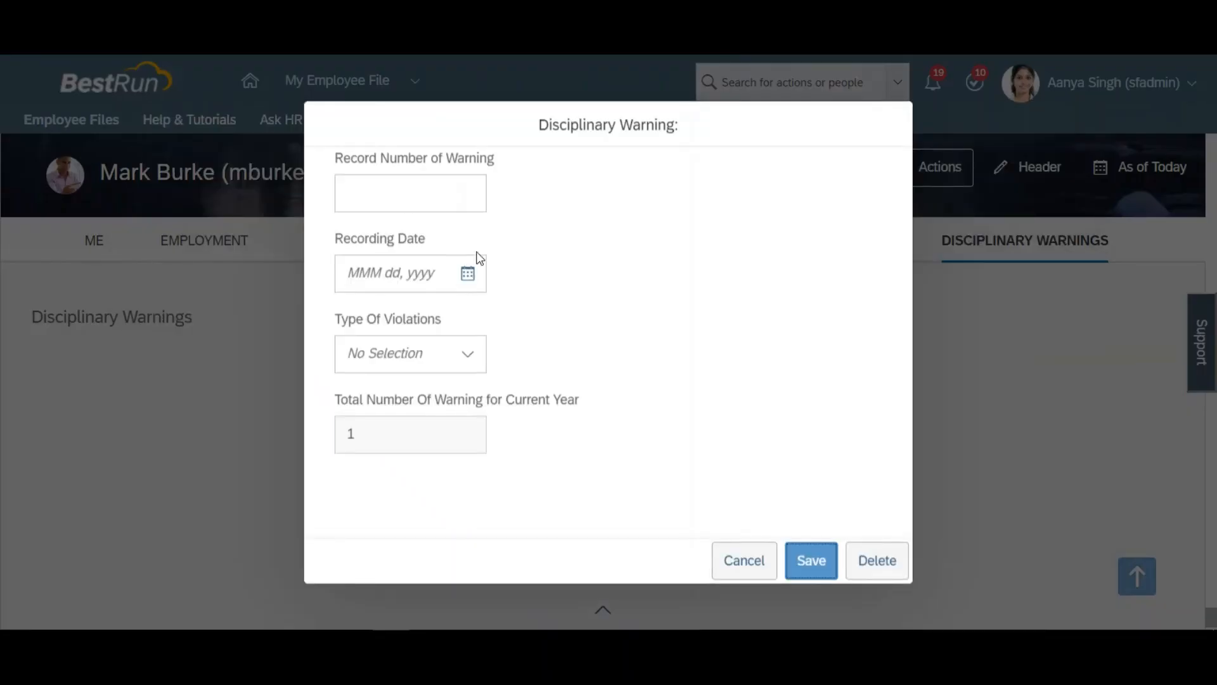
click(427, 195)
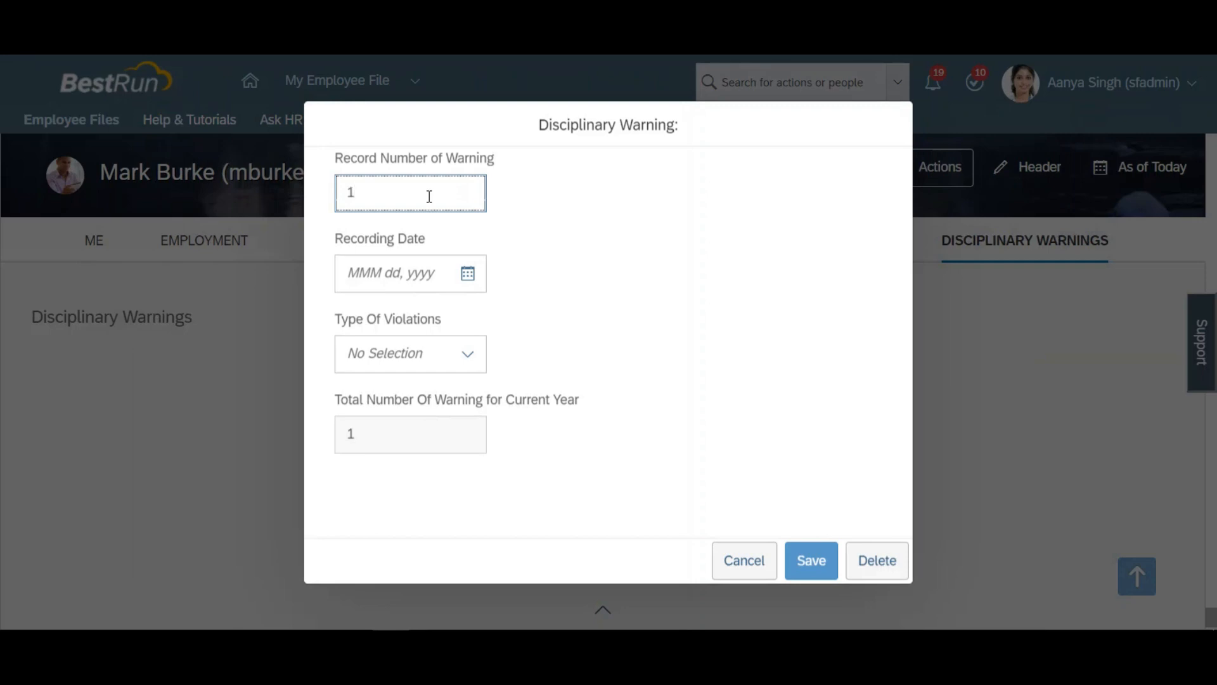
click(467, 273)
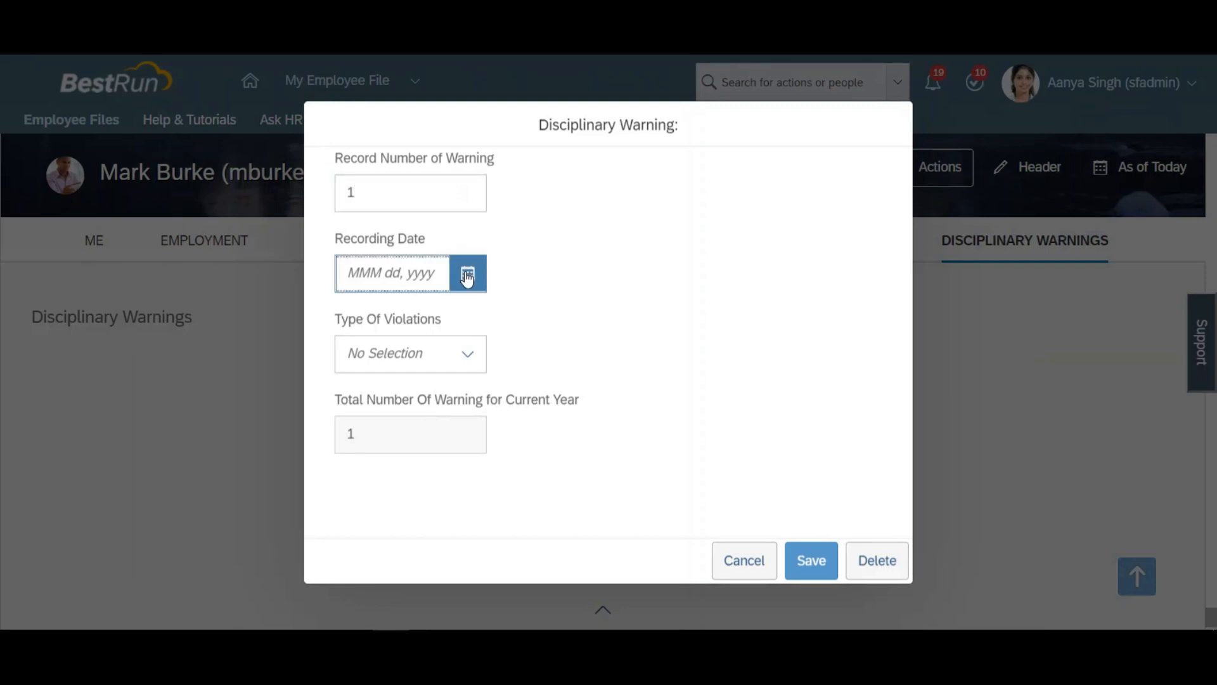
click(571, 402)
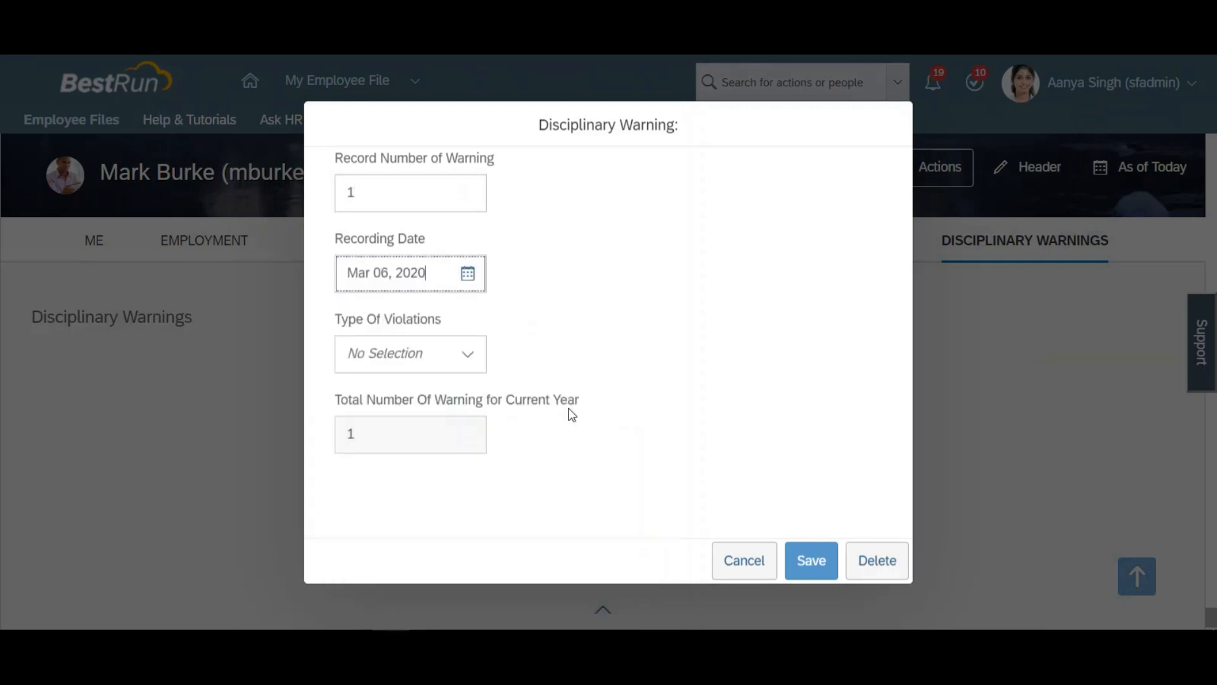
click(466, 354)
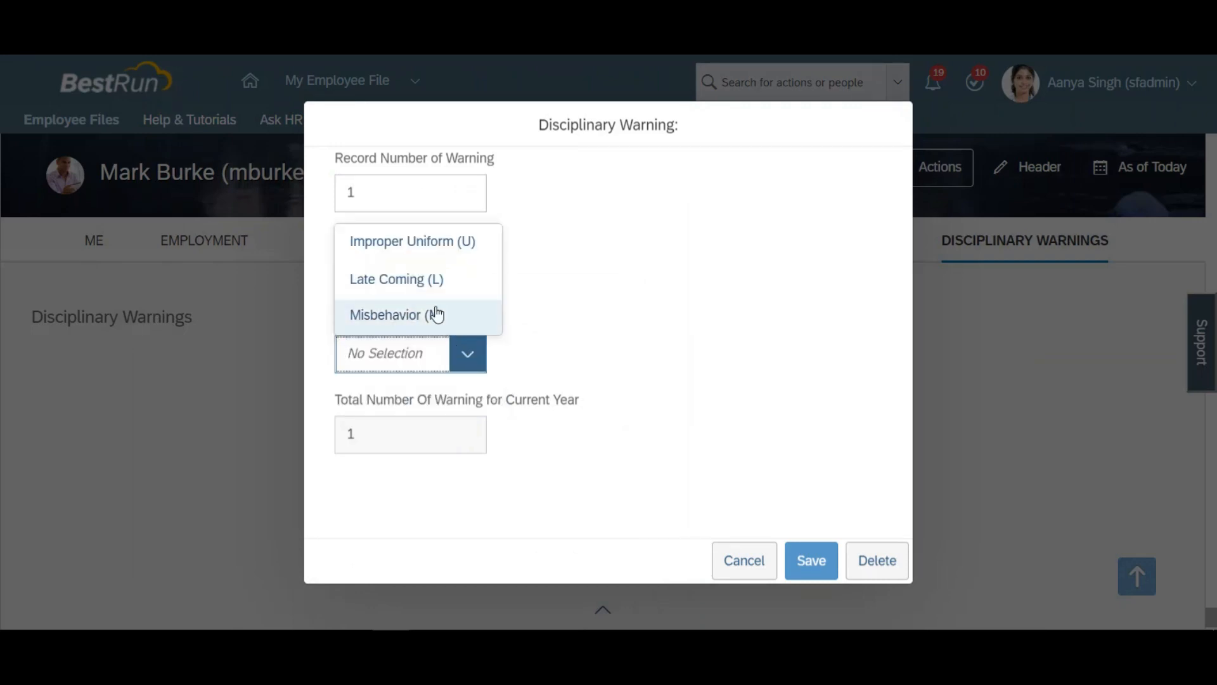
click(428, 246)
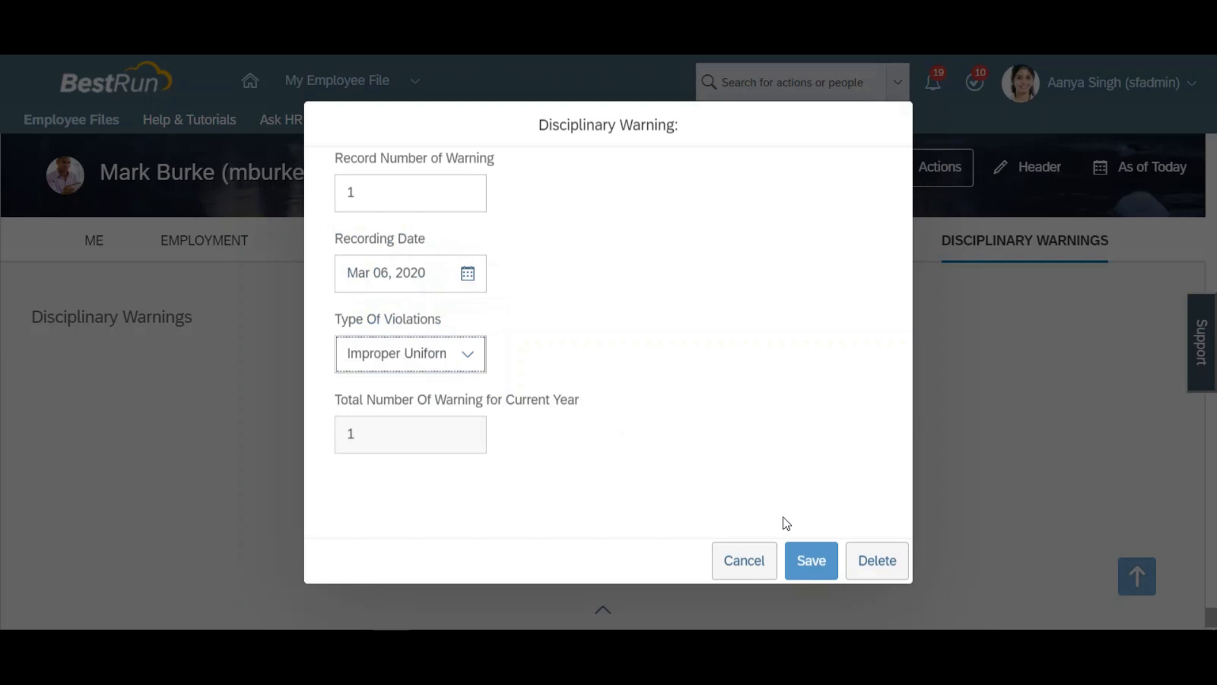
Step: Save the employee's warning entry and reload their Disciplinary Warning record in Manage Data to check the recorded warnings
click(806, 561)
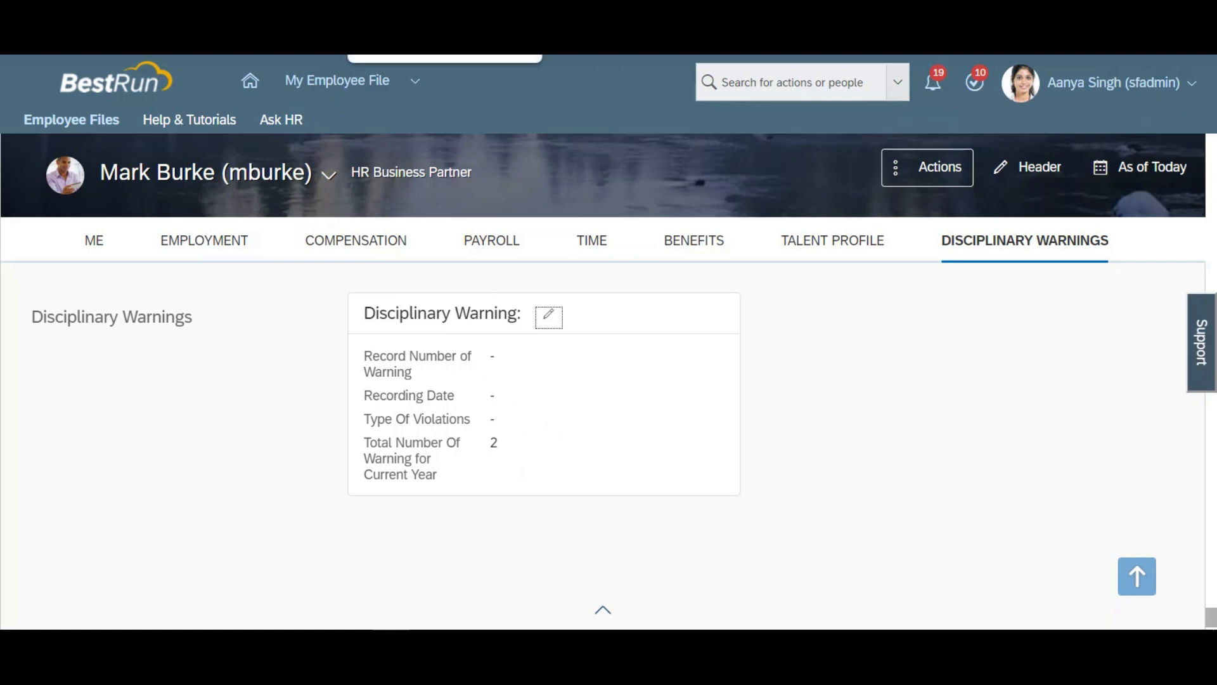
click(418, 25)
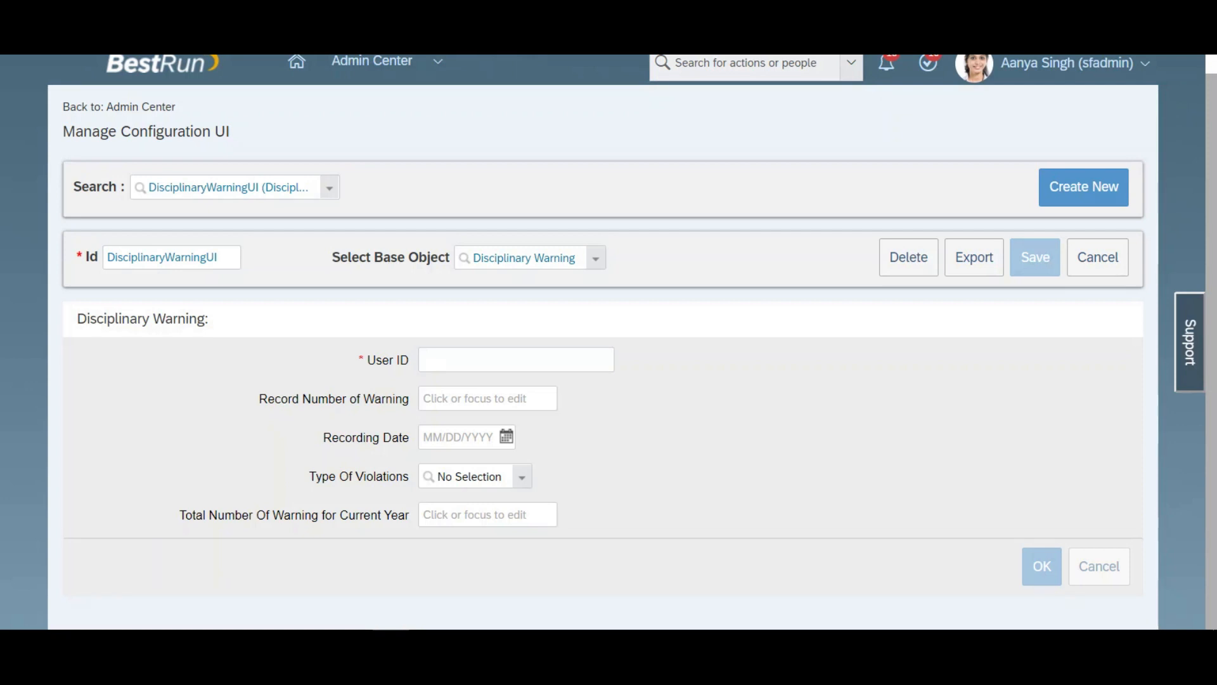
click(545, 26)
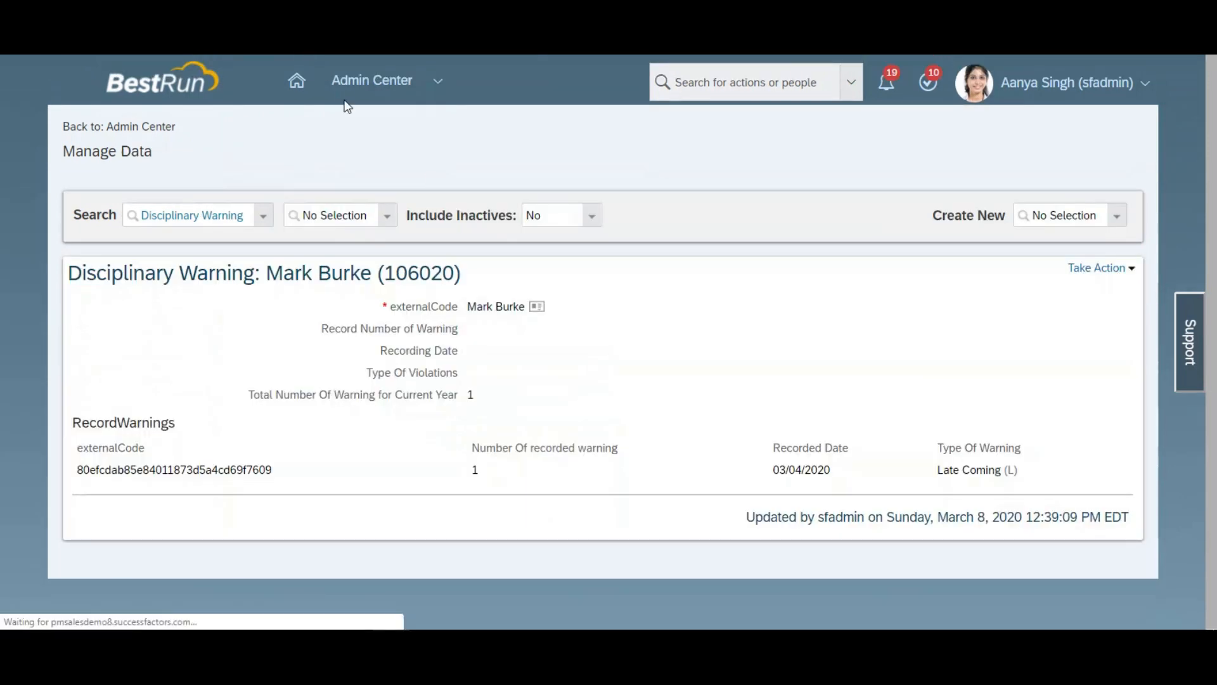
key(F5)
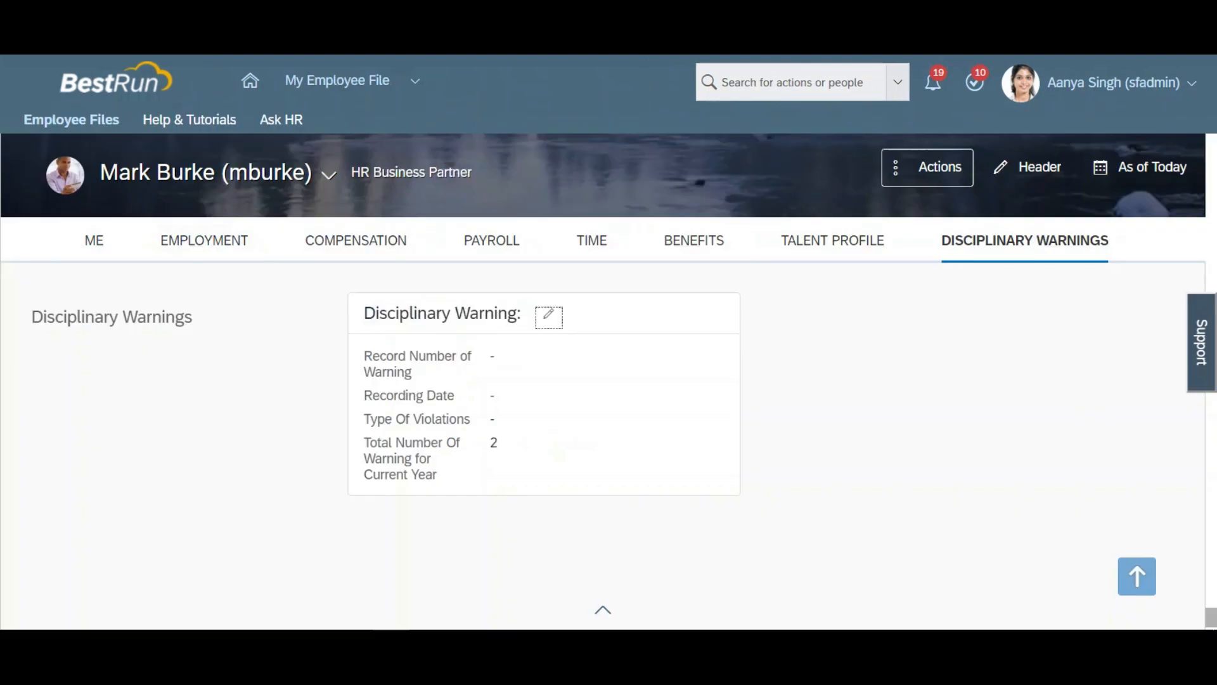
Step: Find the Integration Center through the action search and open it
click(817, 78)
text(incetra)
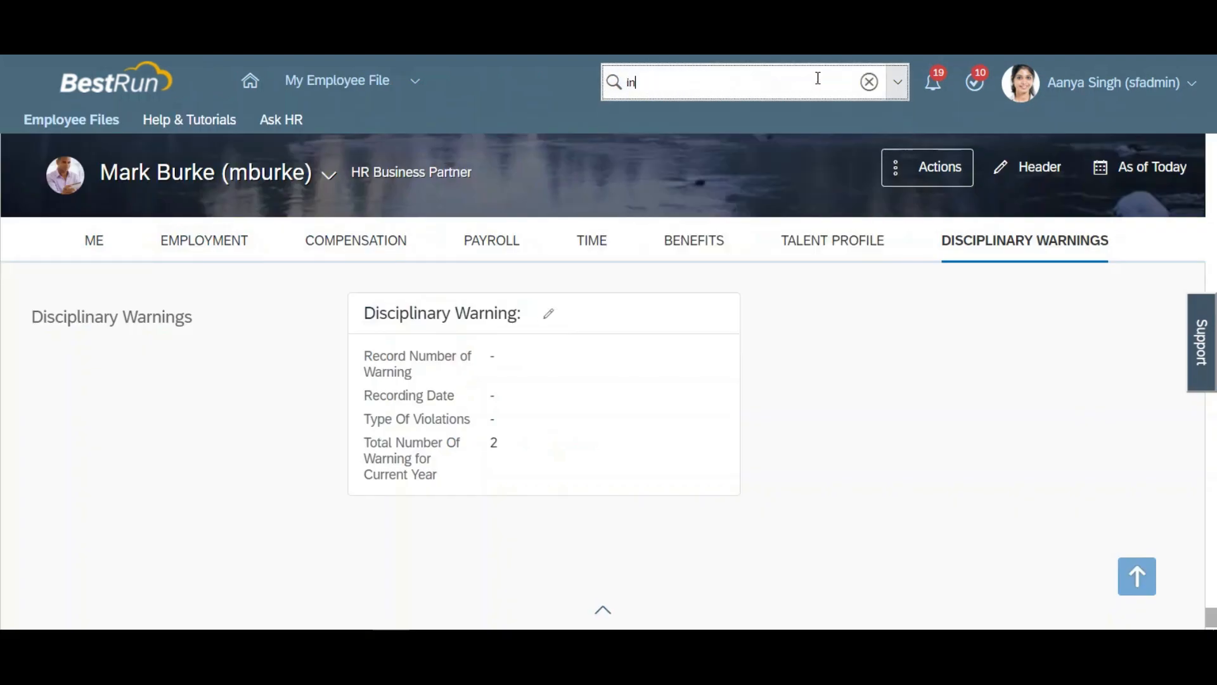
text(ion)
key(BackSpace)
key(BackSpace)
key(BackSpace)
key(BackSpace)
key(BackSpace)
key(BackSpace)
key(BackSpace)
key(BackSpace)
key(BackSpace)
key(BackSpace)
key(BackSpace)
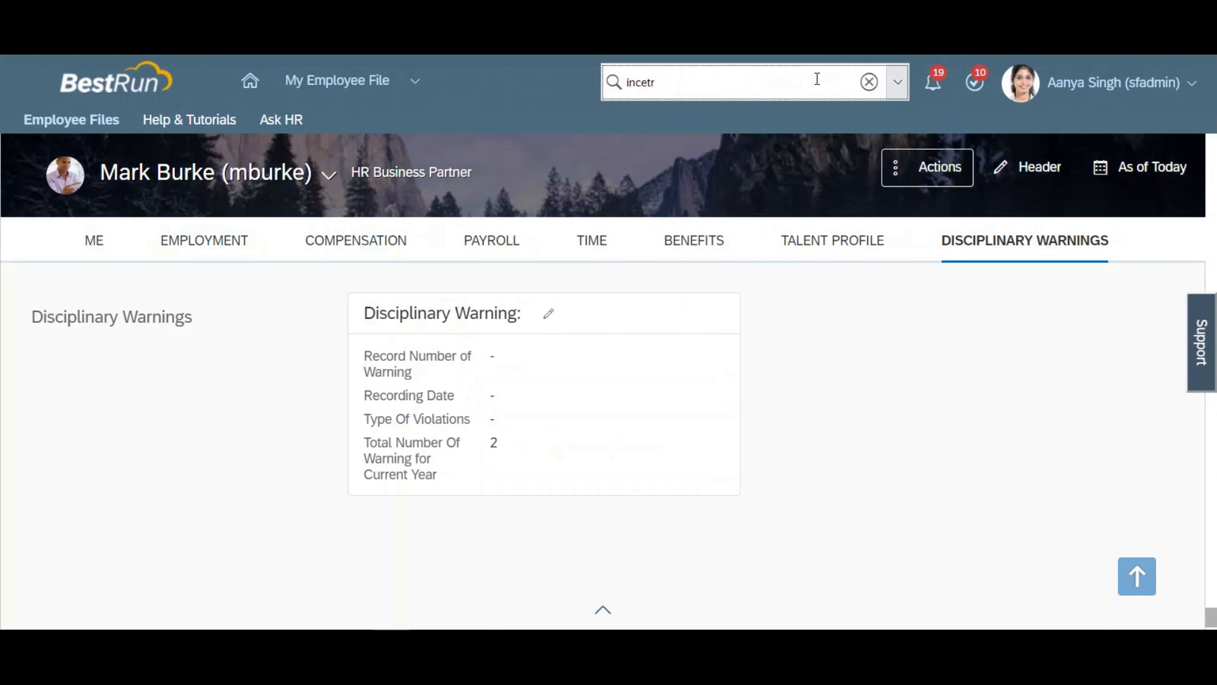
text(integrat)
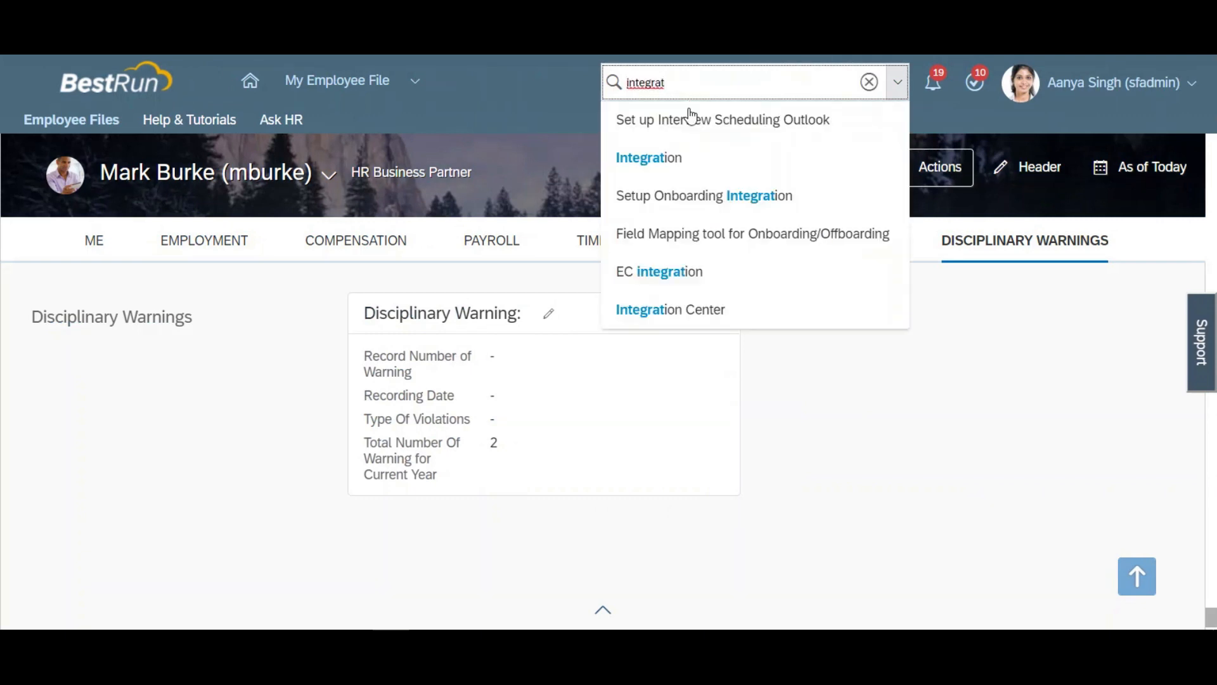
click(670, 309)
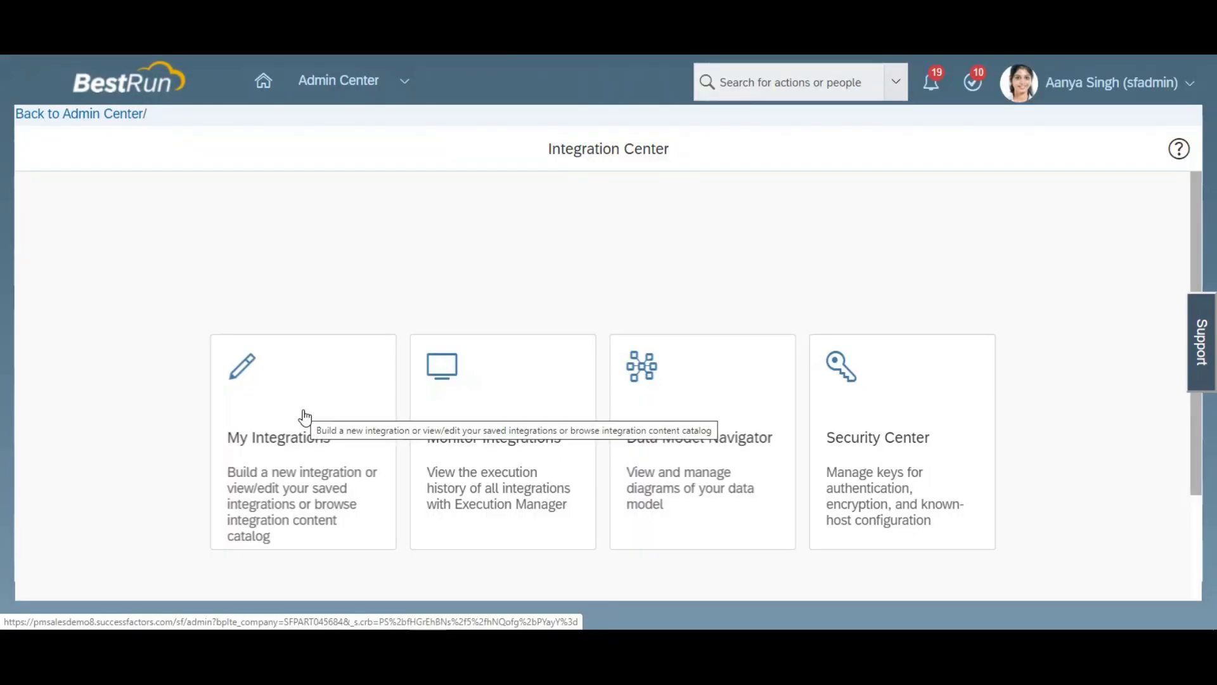
Step: Create a new integration under My Integrations with trigger type Scheduled, source and destination type SuccessFactors, and format OData v2
click(304, 416)
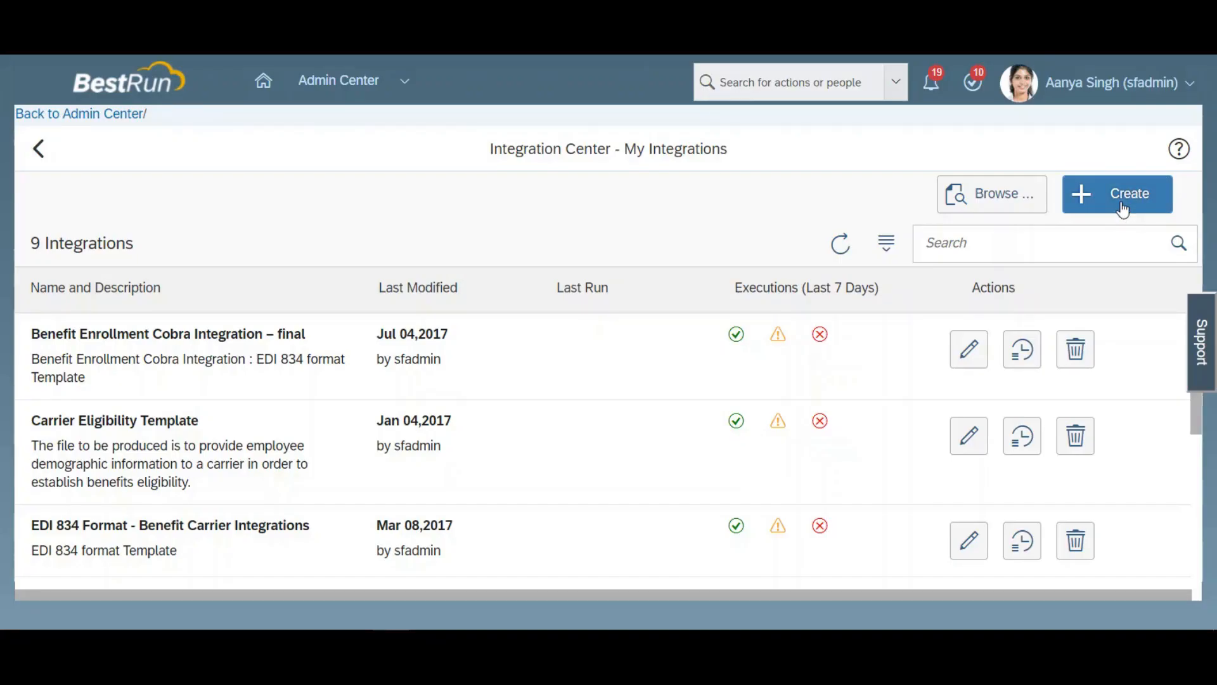
click(1121, 204)
click(996, 432)
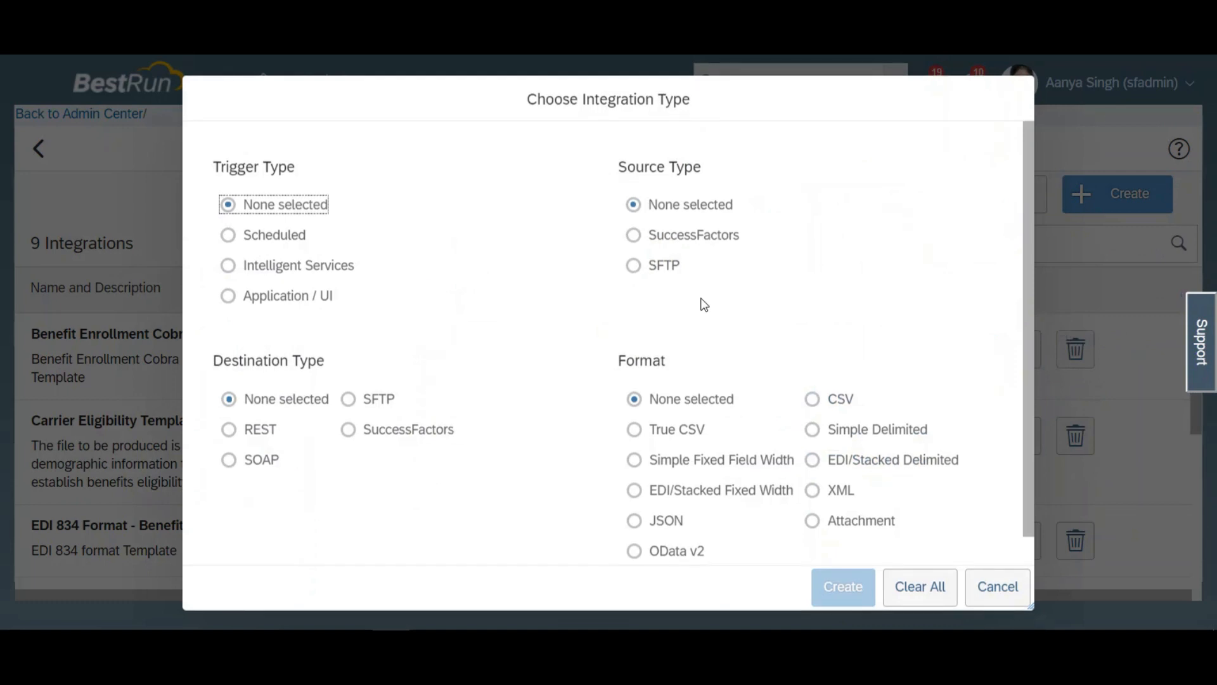
click(633, 235)
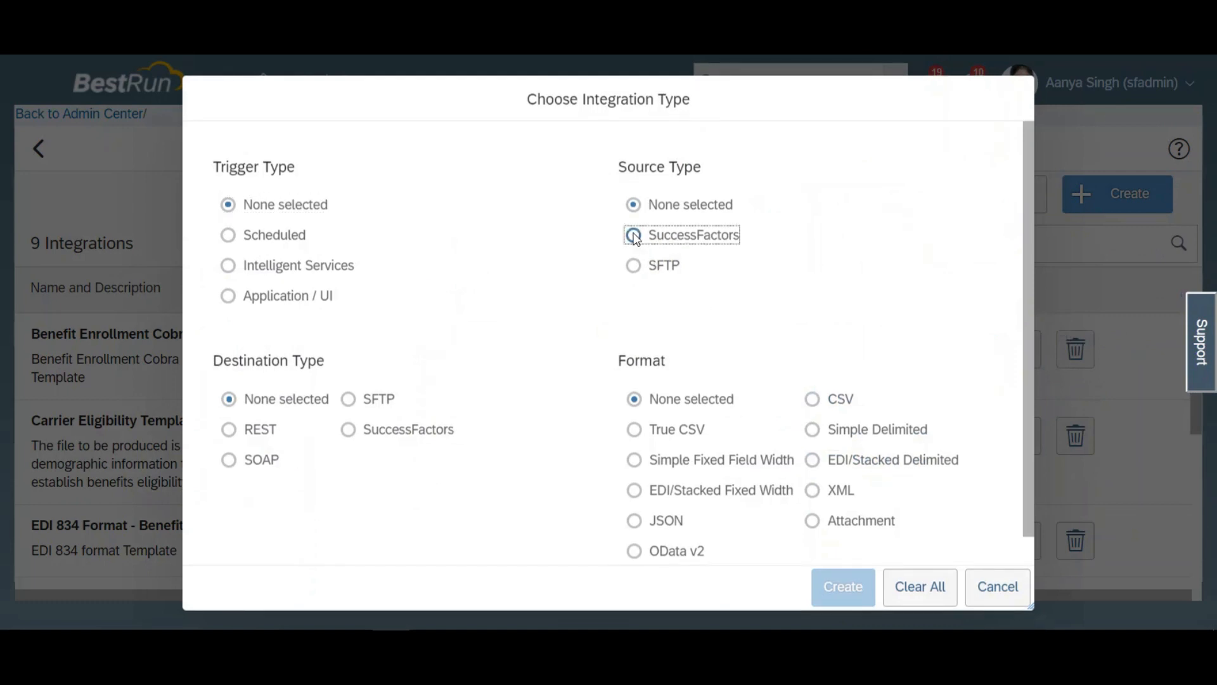
click(350, 433)
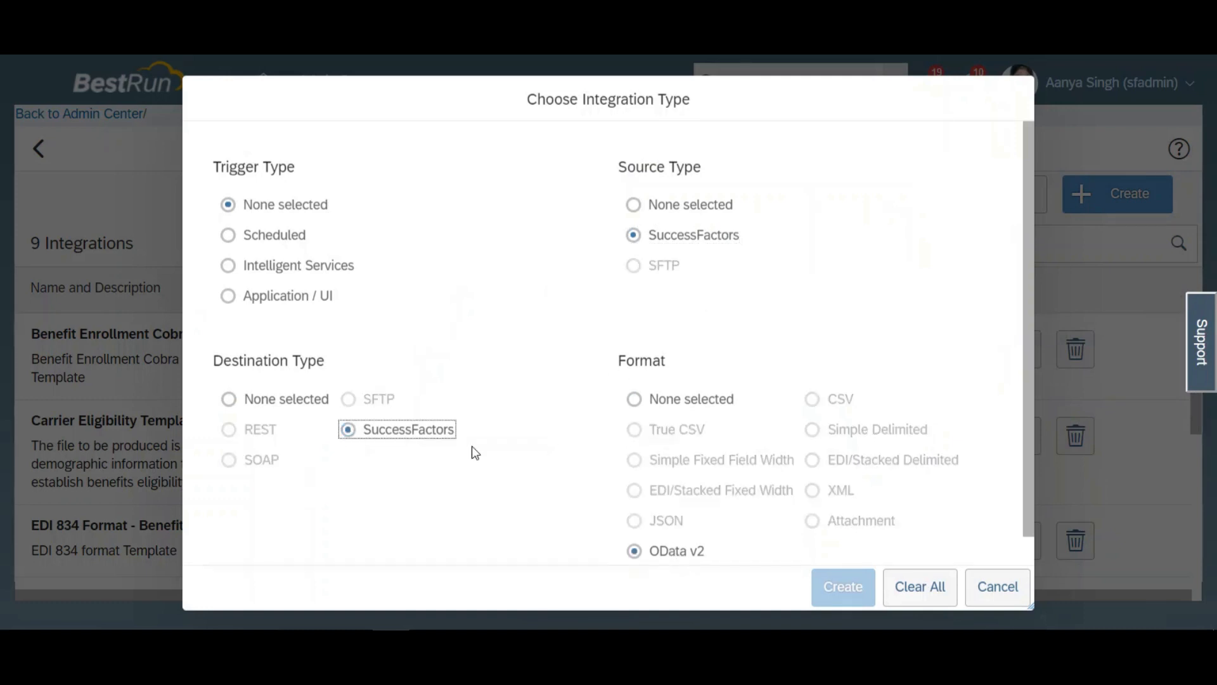
click(230, 237)
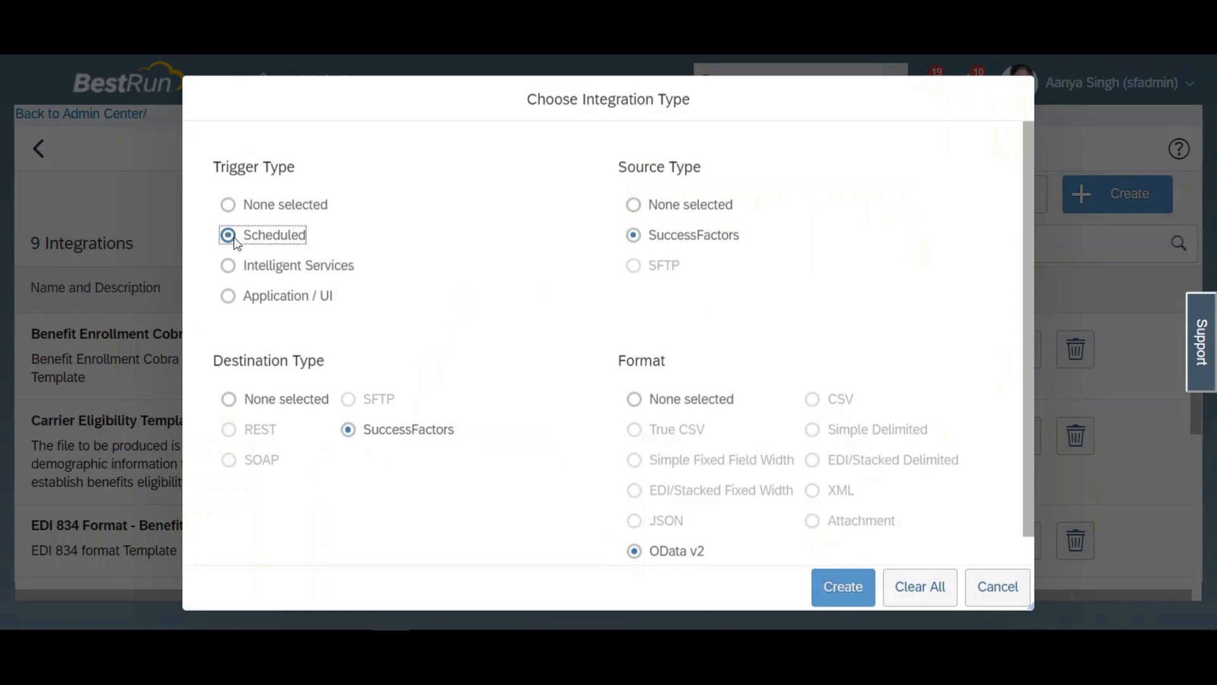
click(859, 597)
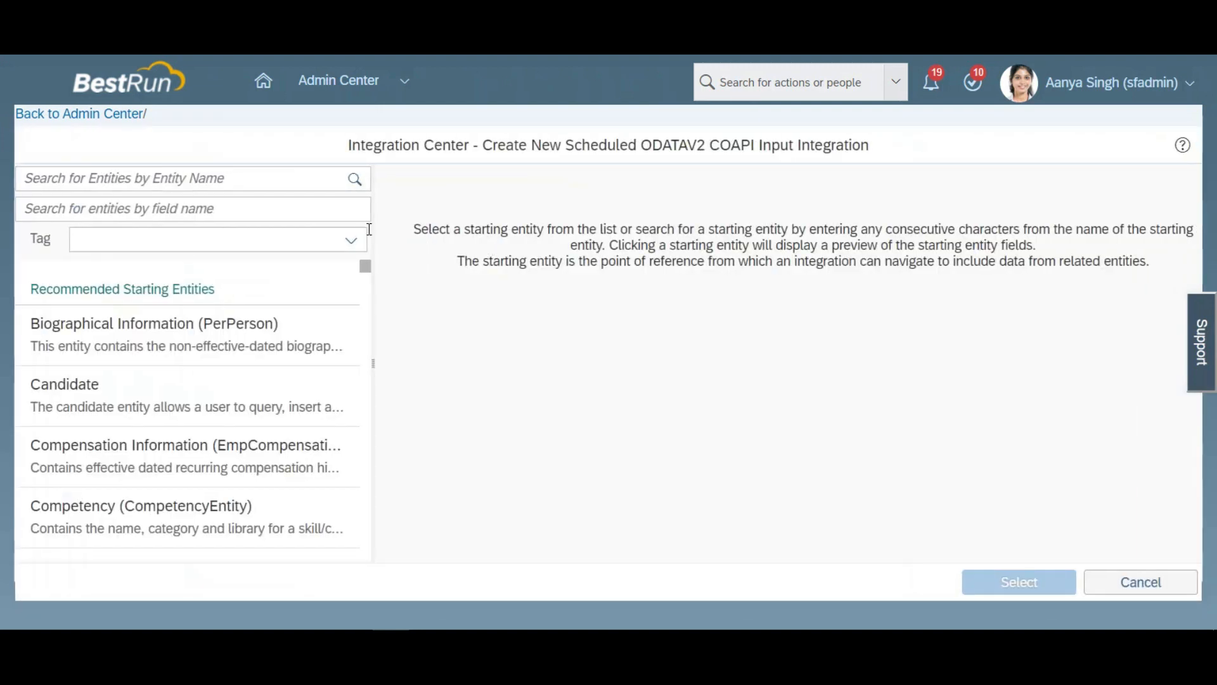
Step: Choose Disciplinary Warning (cust_Disciplinary_Warning) as the starting entity after viewing its data preview
click(242, 179)
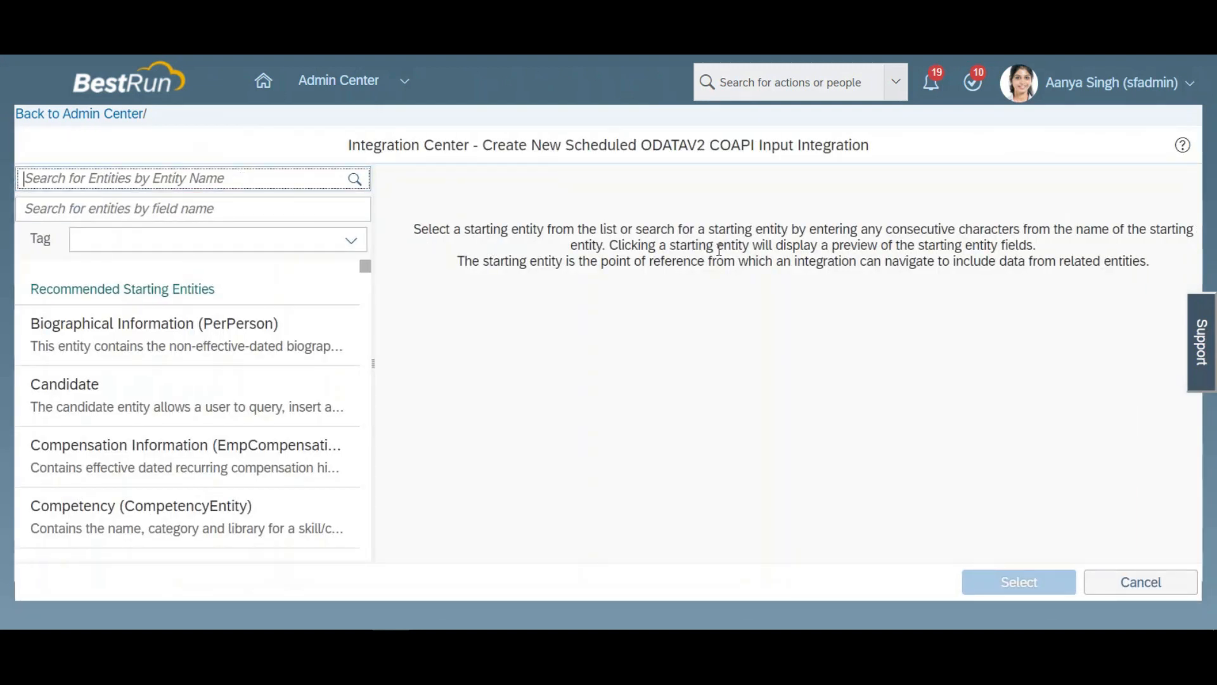
text(dis)
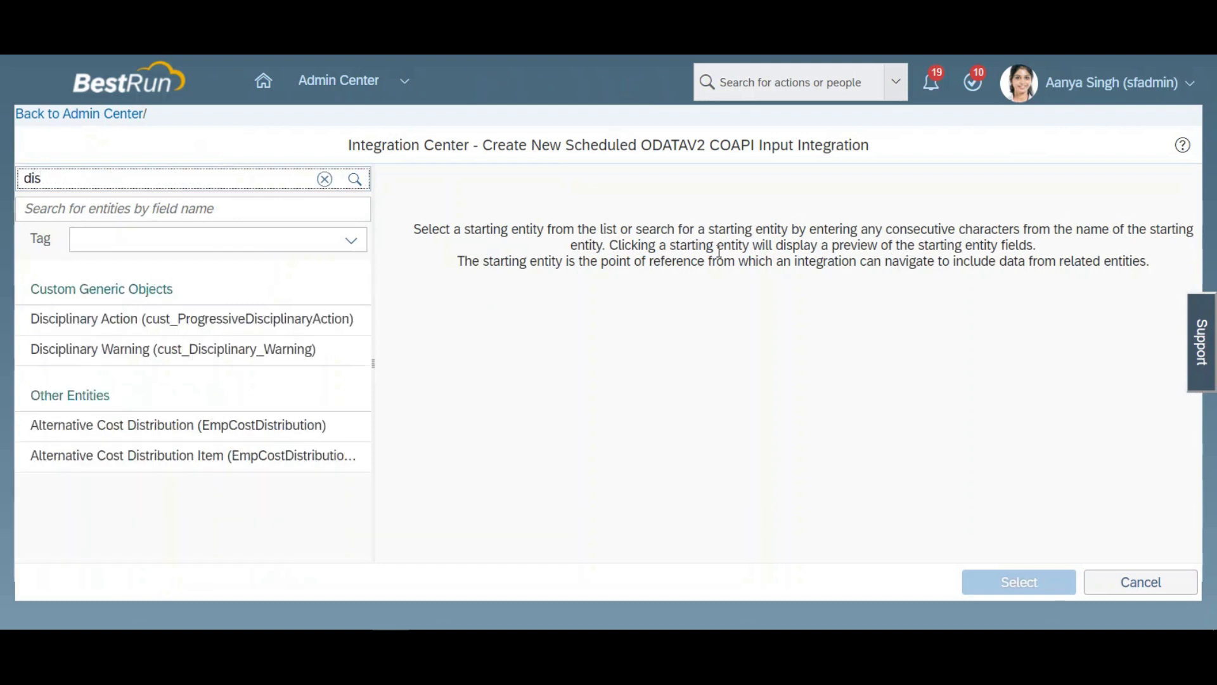
click(149, 357)
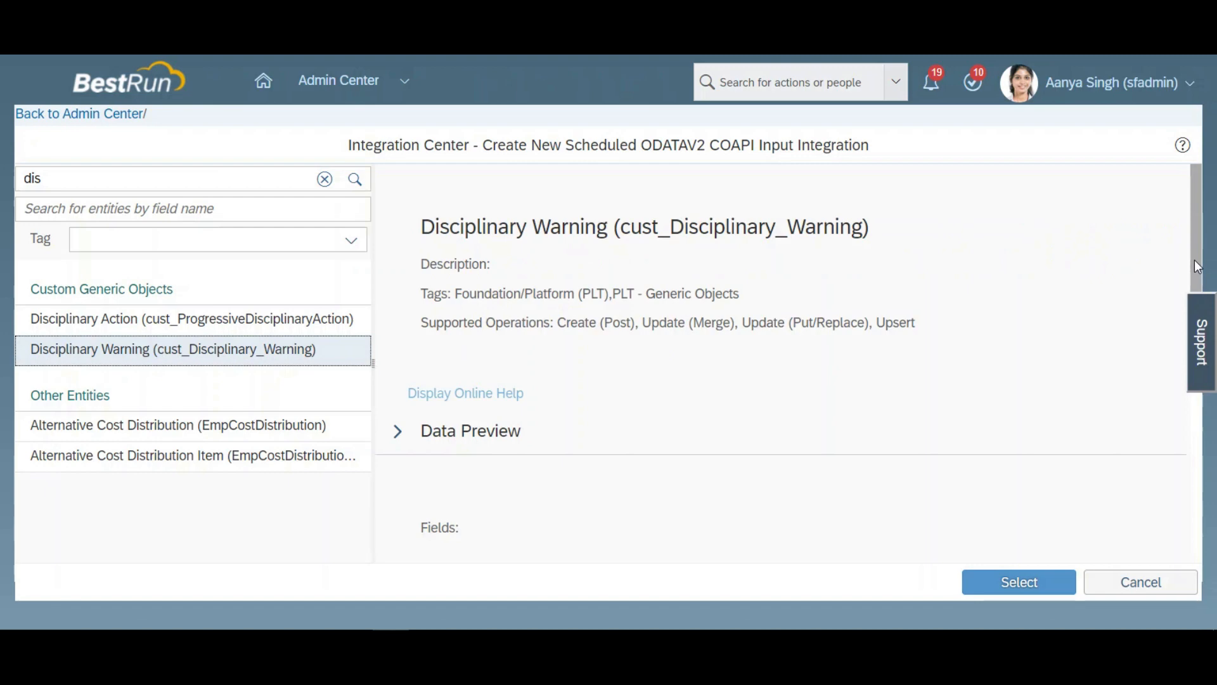
click(397, 430)
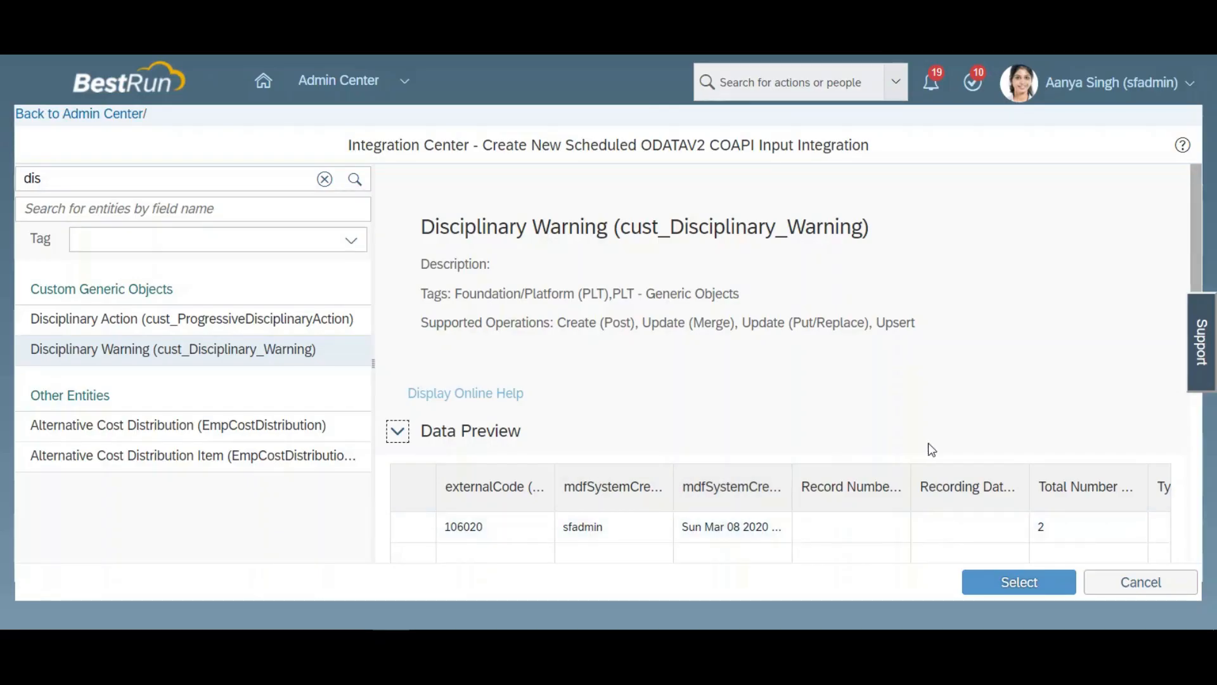
scroll(1193, 255, down, 3)
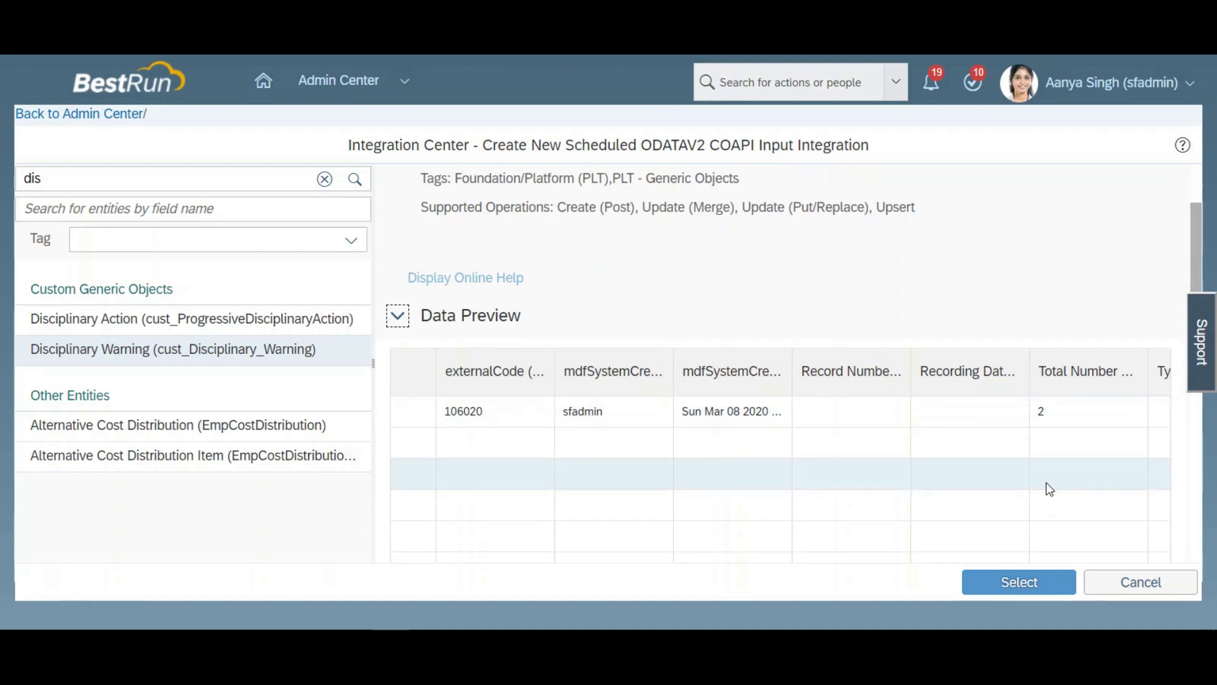
click(1028, 589)
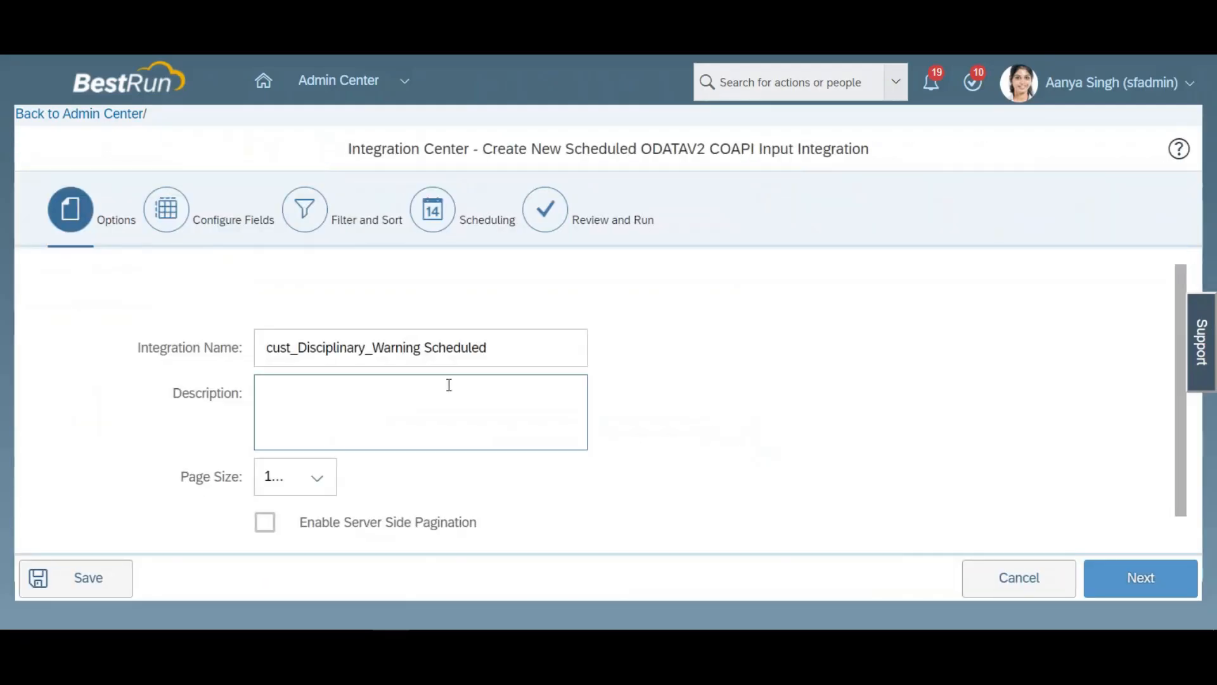
Step: Copy the integration name cust_Disciplinary_Warning Scheduled into the description and proceed to field configuration
drag(514, 356, 183, 336)
key(ctrl+c)
key(Tab)
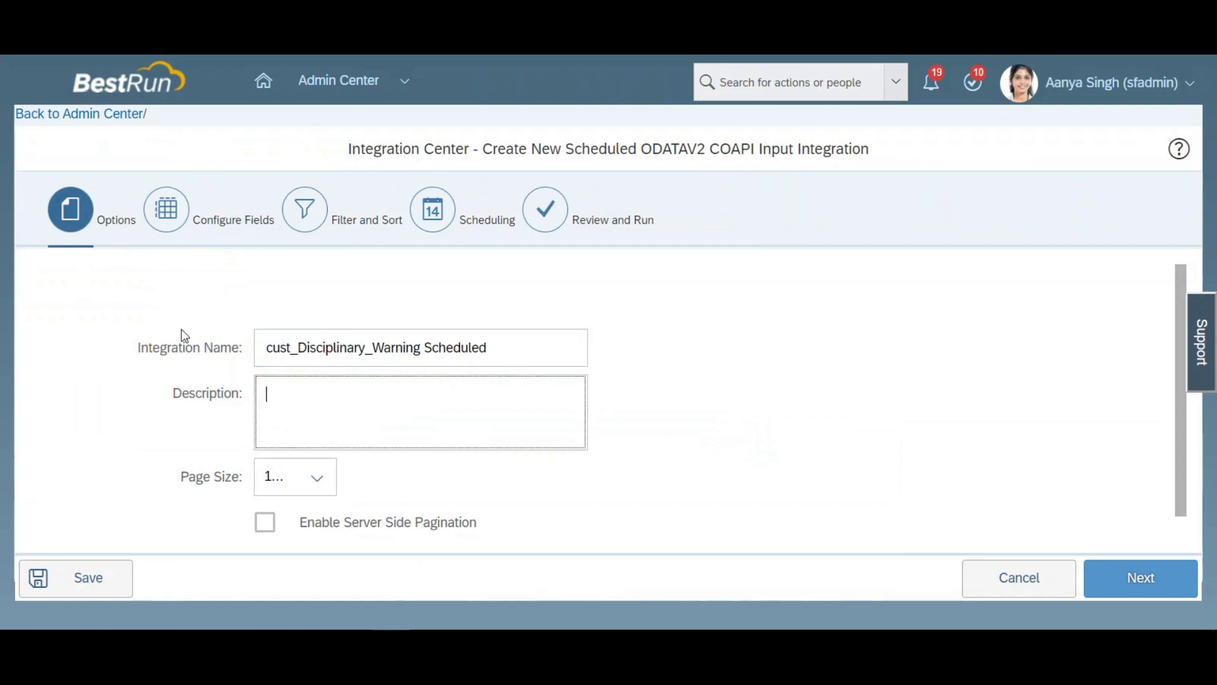
key(ctrl+v)
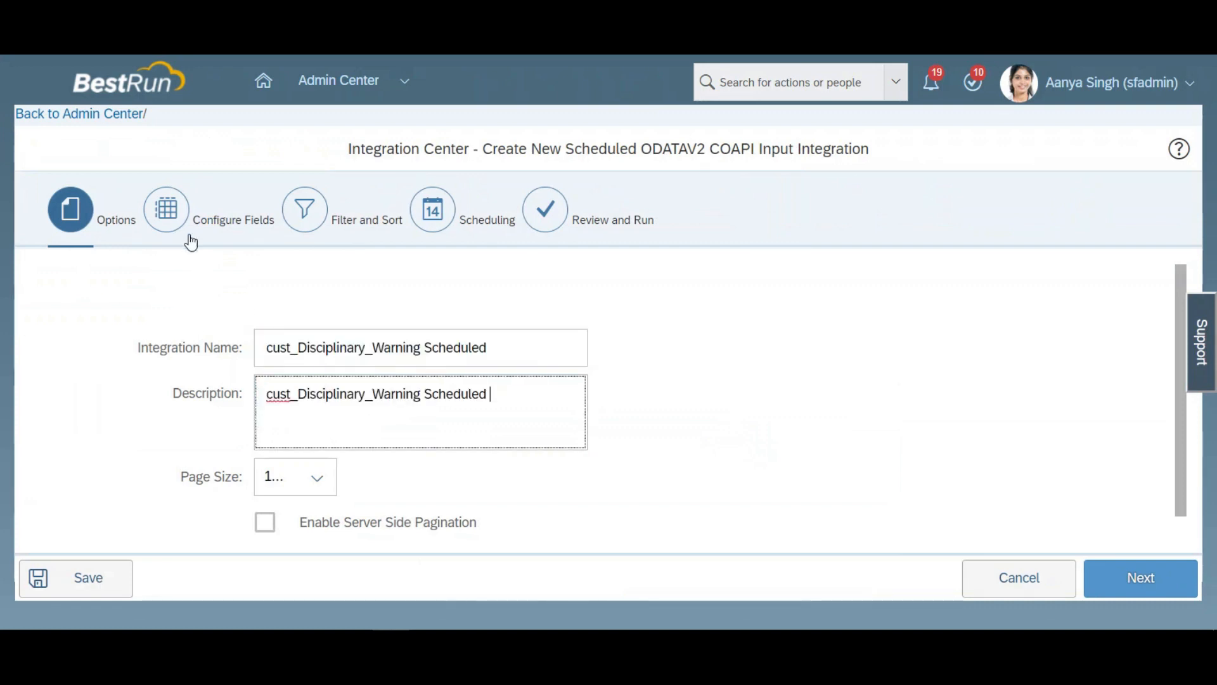
click(1140, 578)
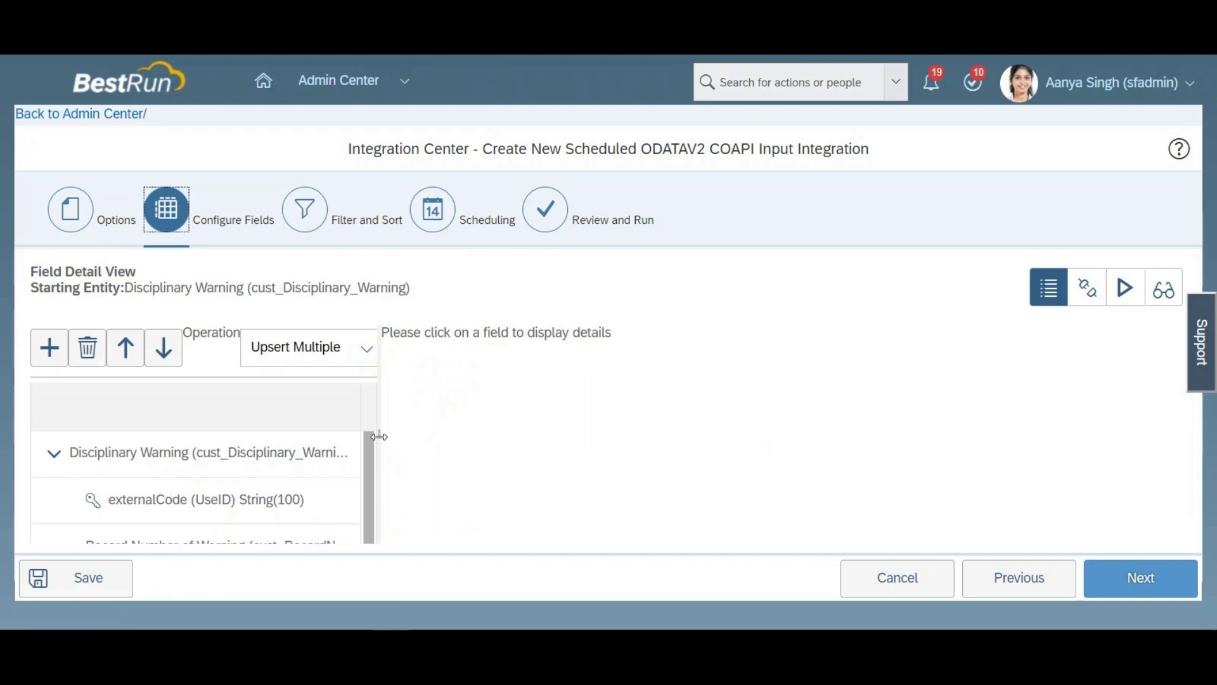
Step: Widen the field list and associate the externalCode (UseID) field with externalCode from the Disciplinary Warning entity
drag(379, 444, 622, 471)
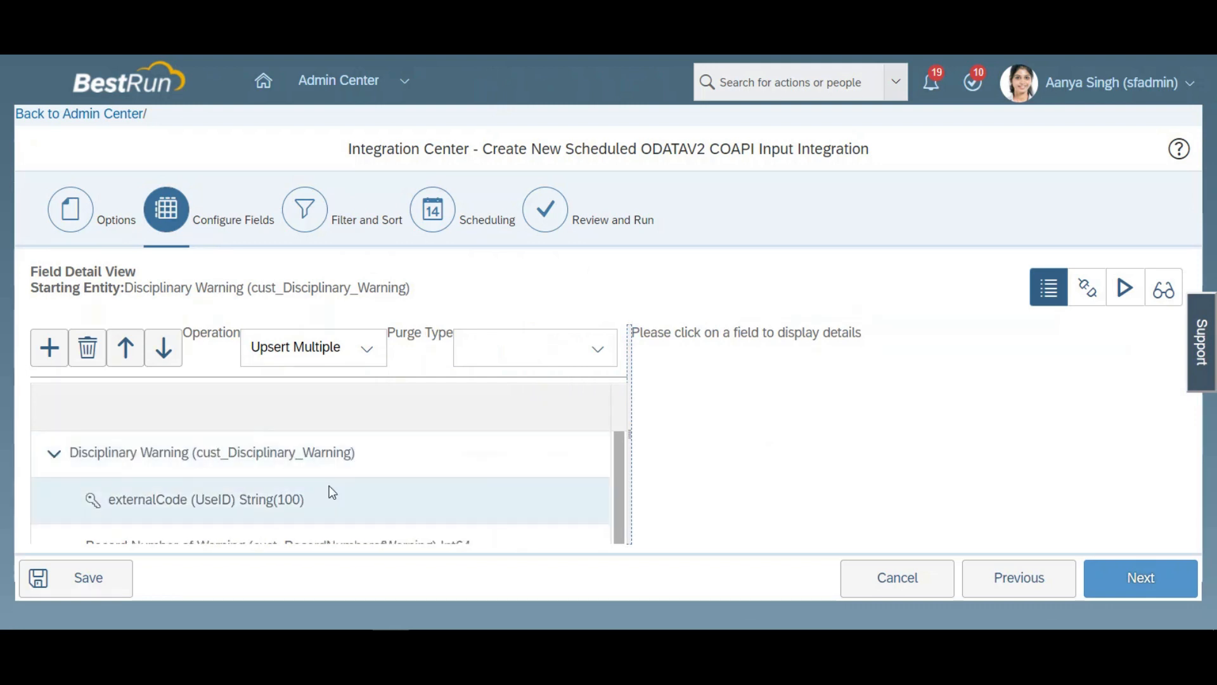
click(265, 499)
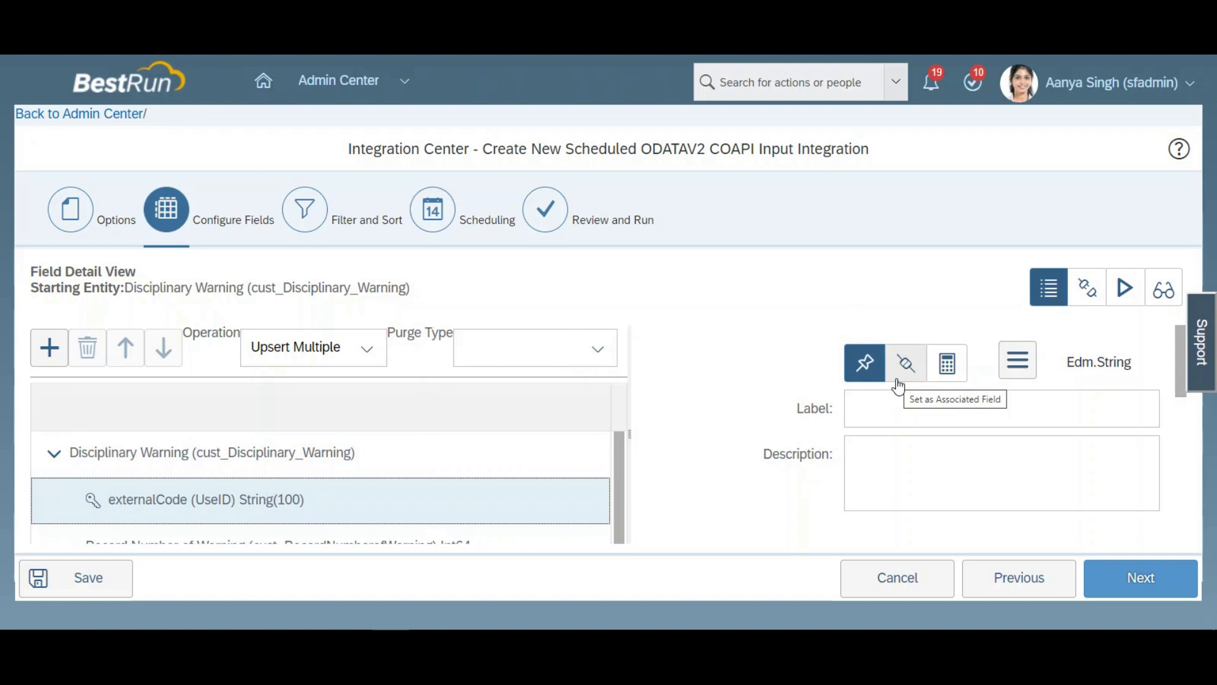
click(897, 381)
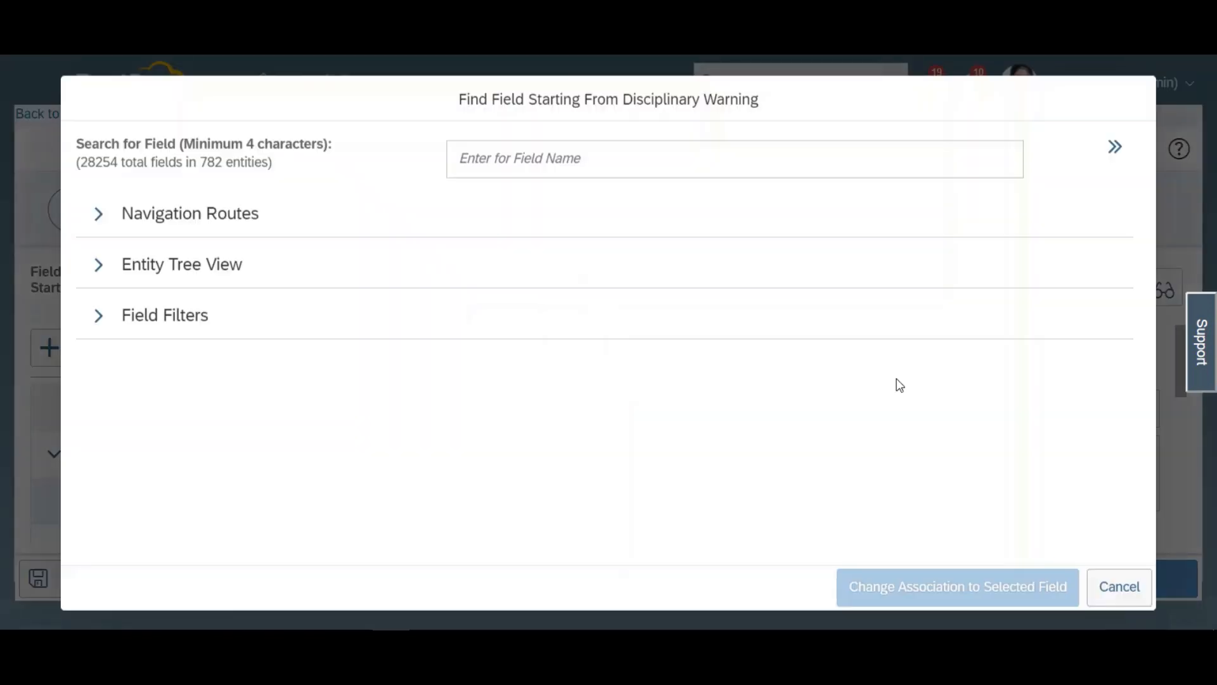
click(100, 269)
click(202, 348)
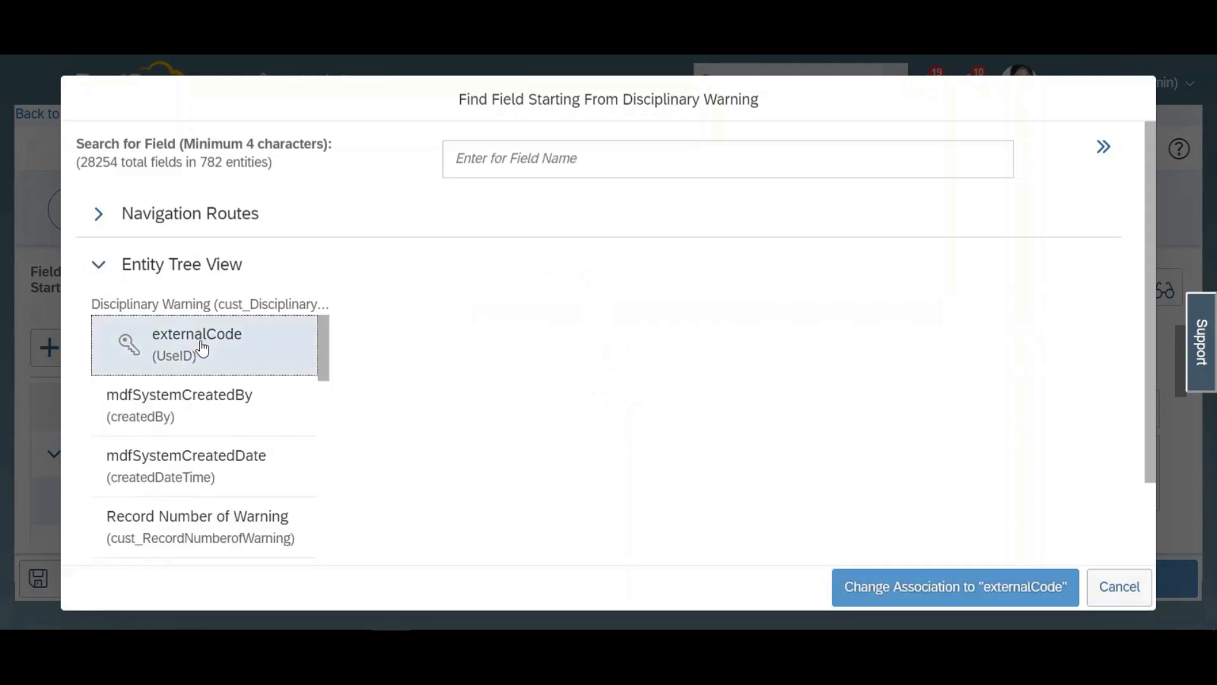
click(934, 586)
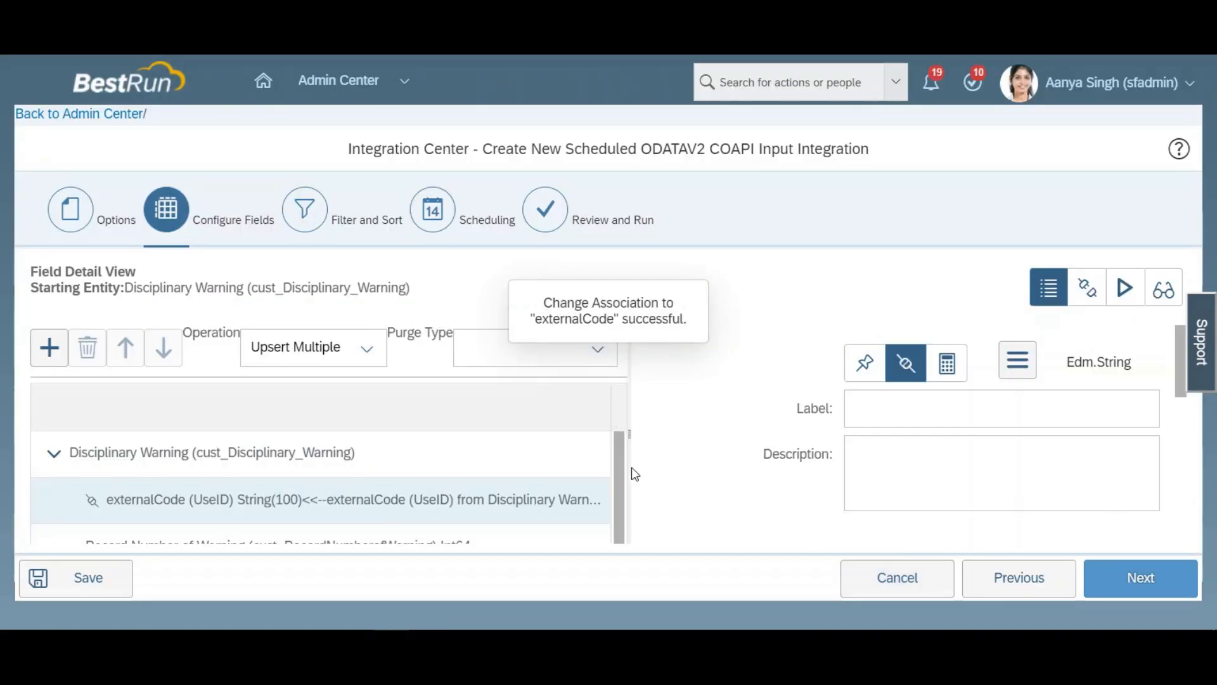
Step: Set the label of the Record Number of Warning field to 0
drag(618, 468, 616, 508)
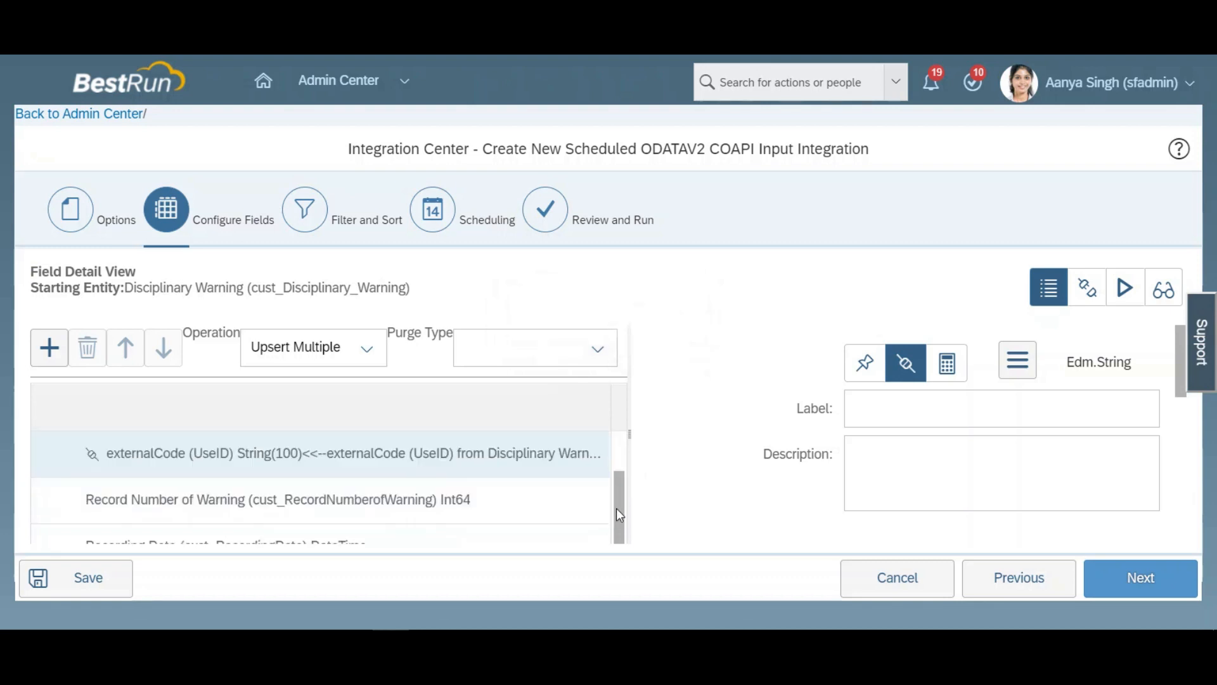
click(410, 500)
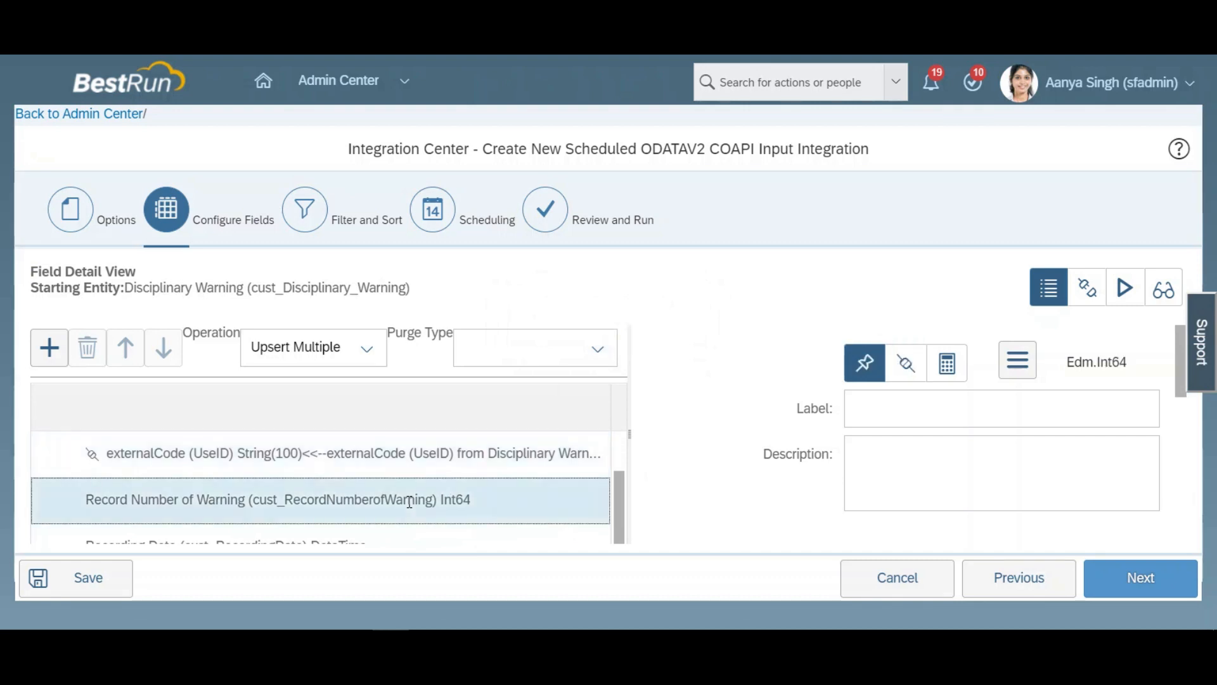
click(908, 424)
text(0)
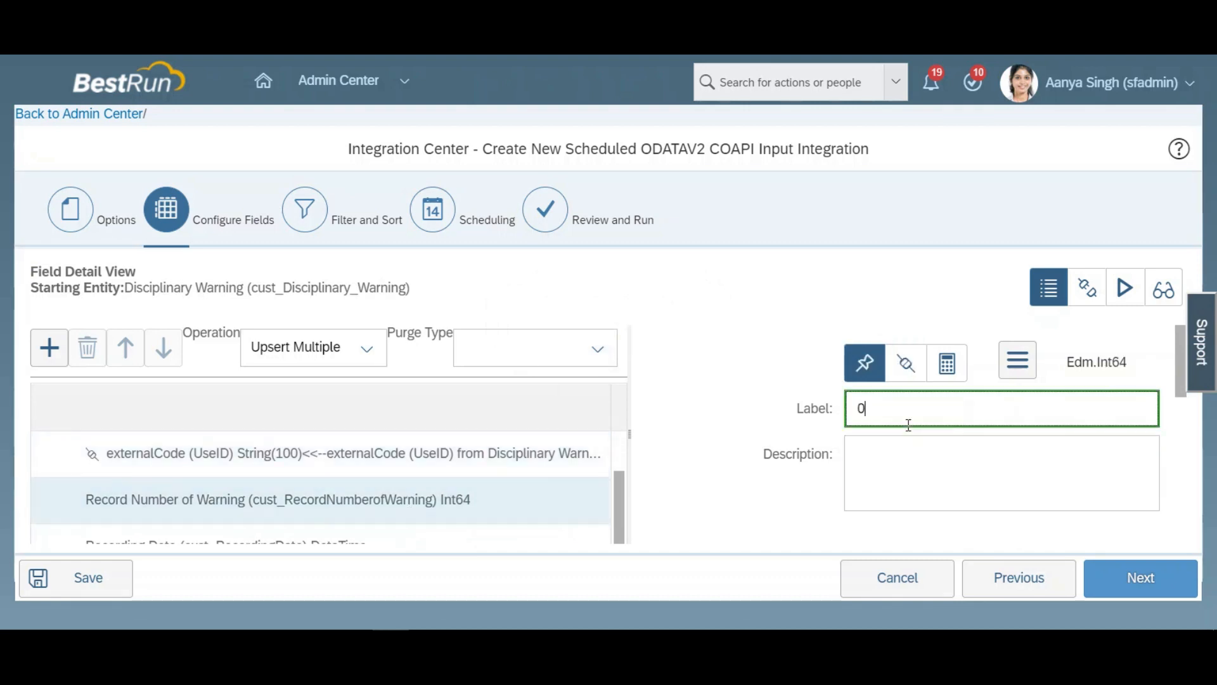
click(722, 350)
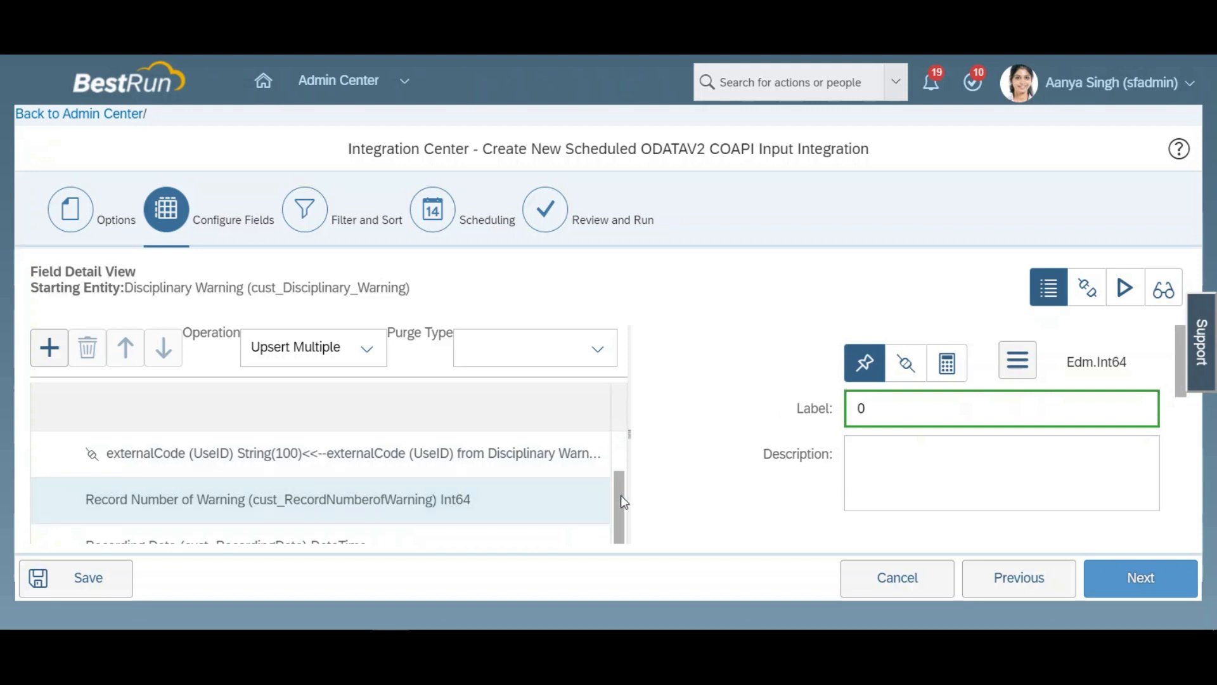
Step: Give the Total Number Of Warning for Current Year field a default value of 0
drag(621, 501, 621, 523)
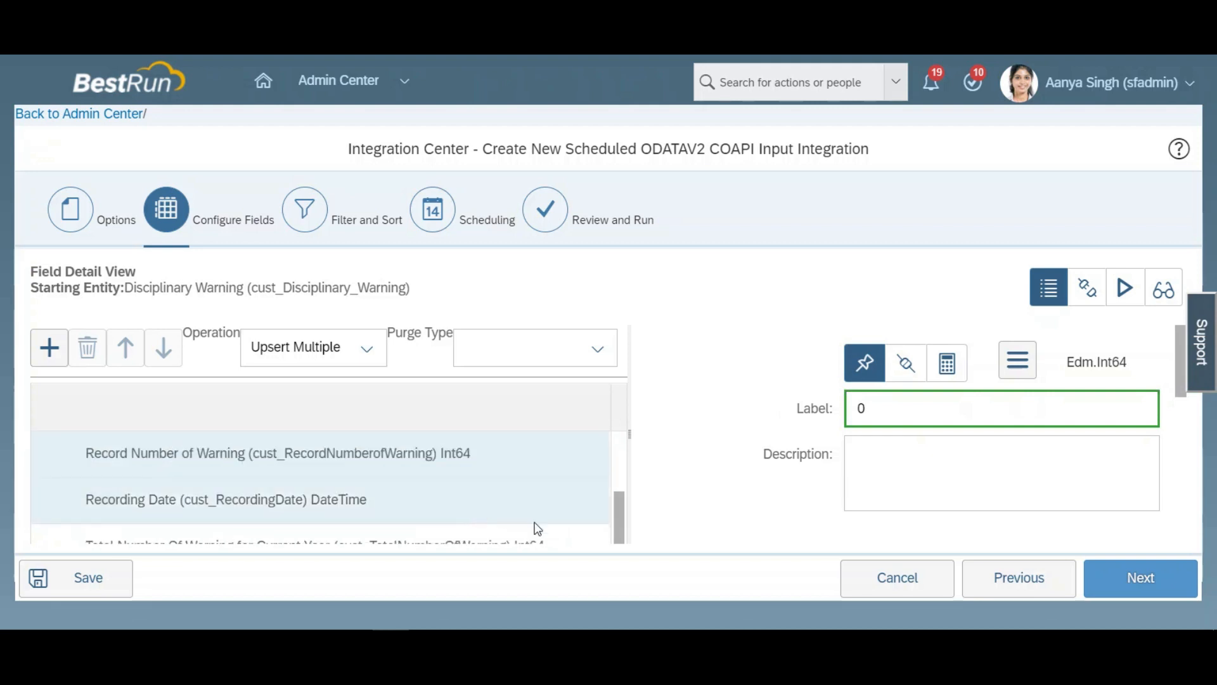
drag(618, 508, 618, 527)
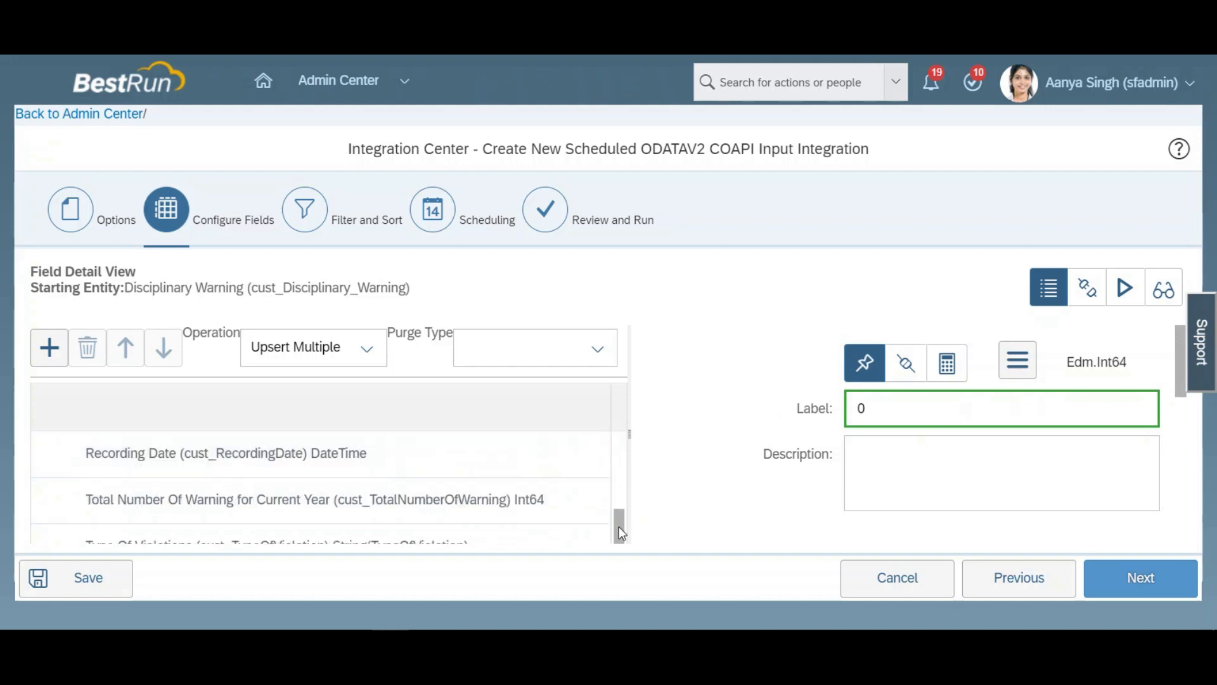
click(546, 519)
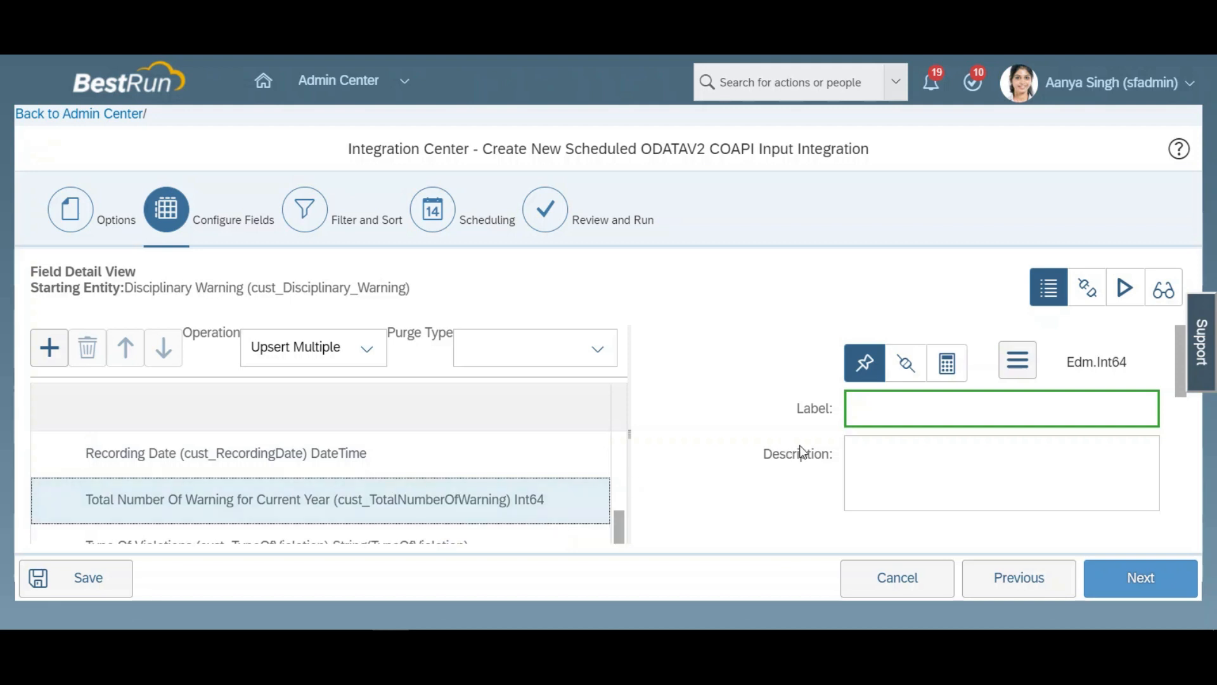
click(898, 408)
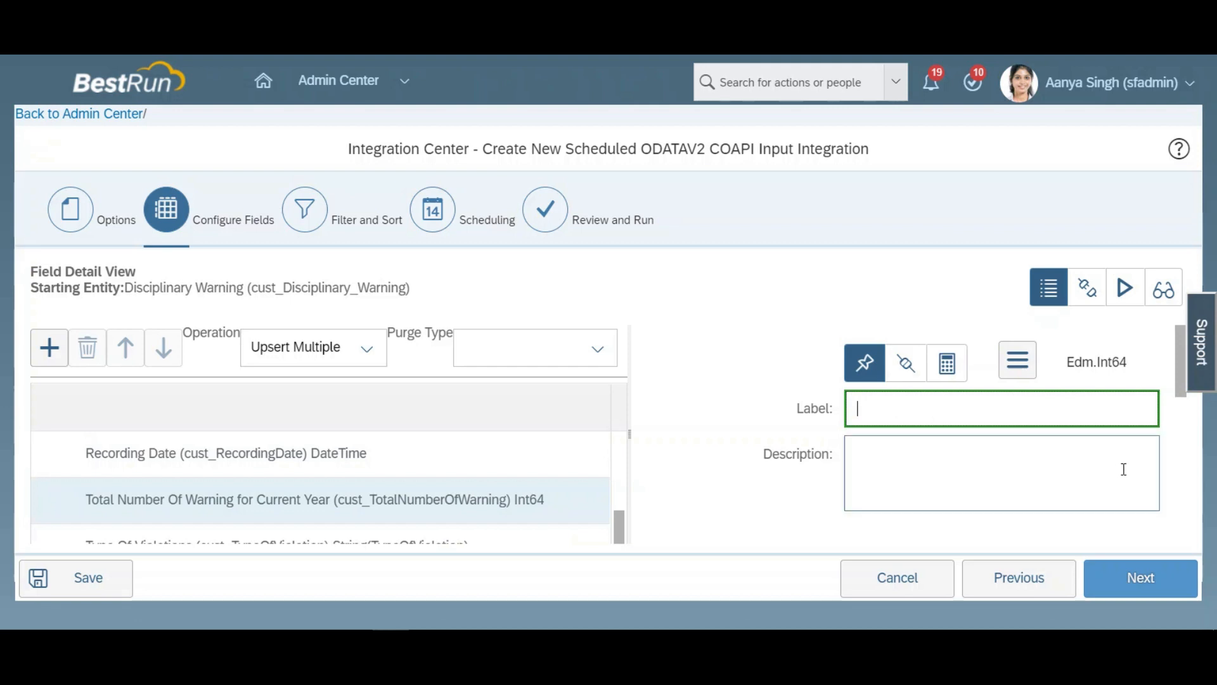
drag(1183, 379, 1177, 427)
click(980, 426)
text(0)
Step: Set the default value of the Record Number of Warning field to 0 and clear its label
scroll(618, 519, up, 1)
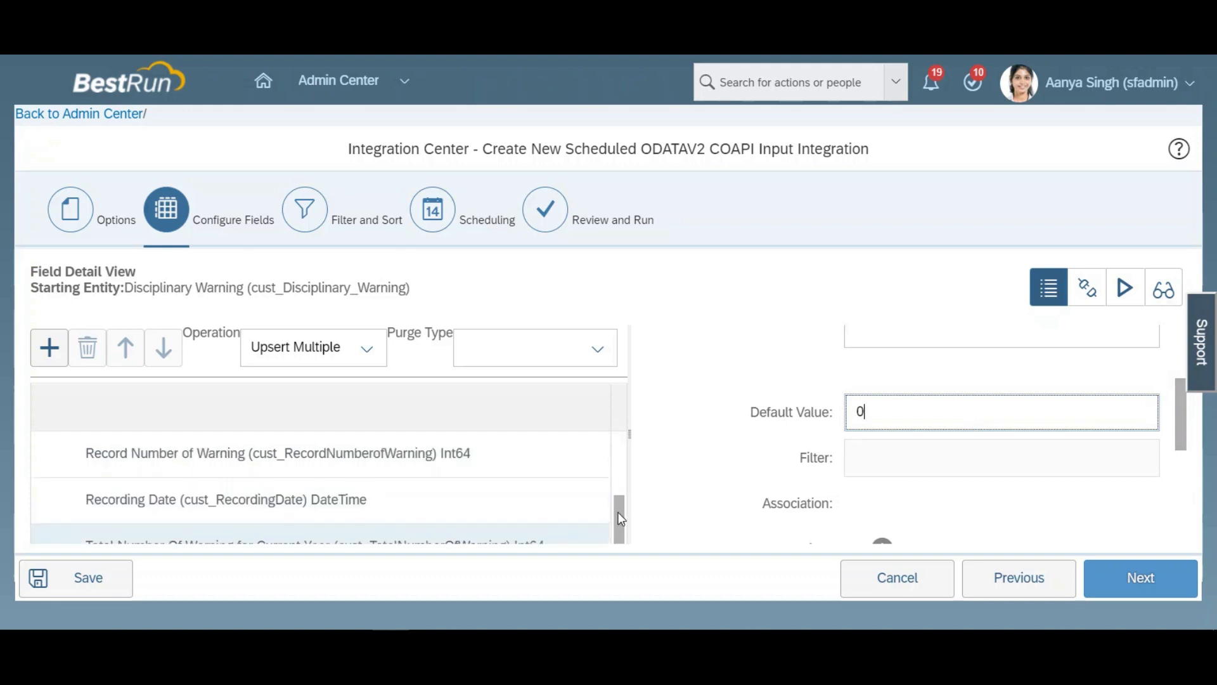
click(379, 453)
click(1055, 416)
text(0)
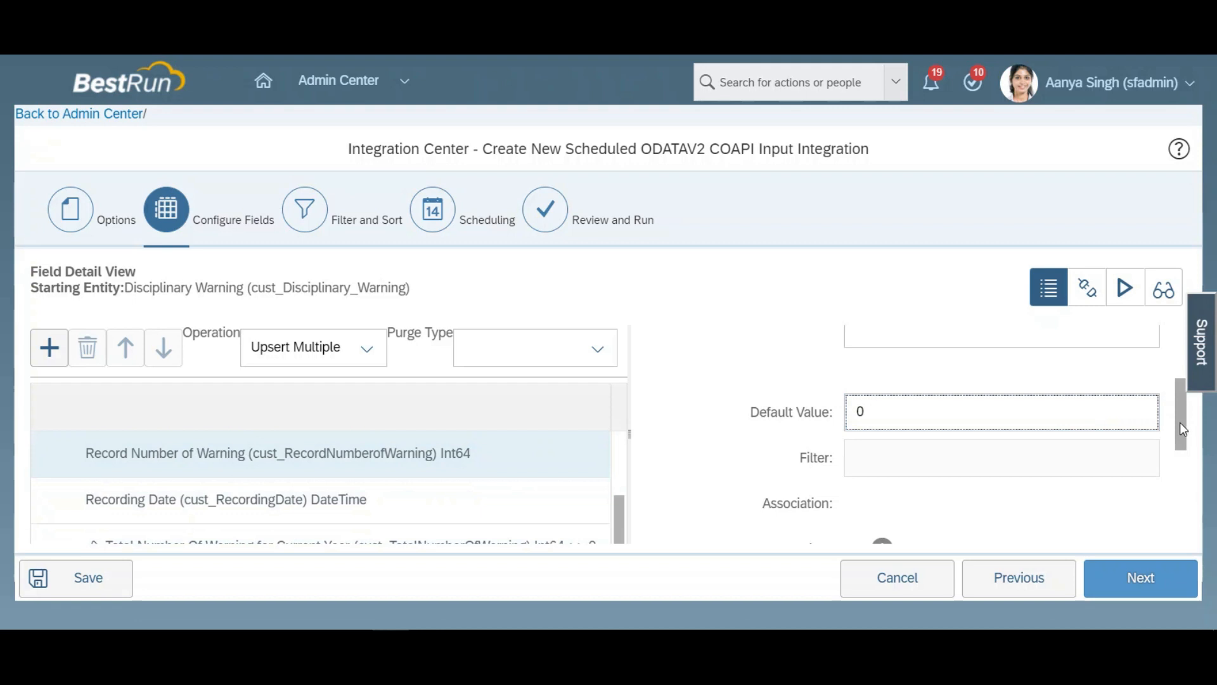
drag(1180, 422, 1184, 357)
click(922, 412)
key(BackSpace)
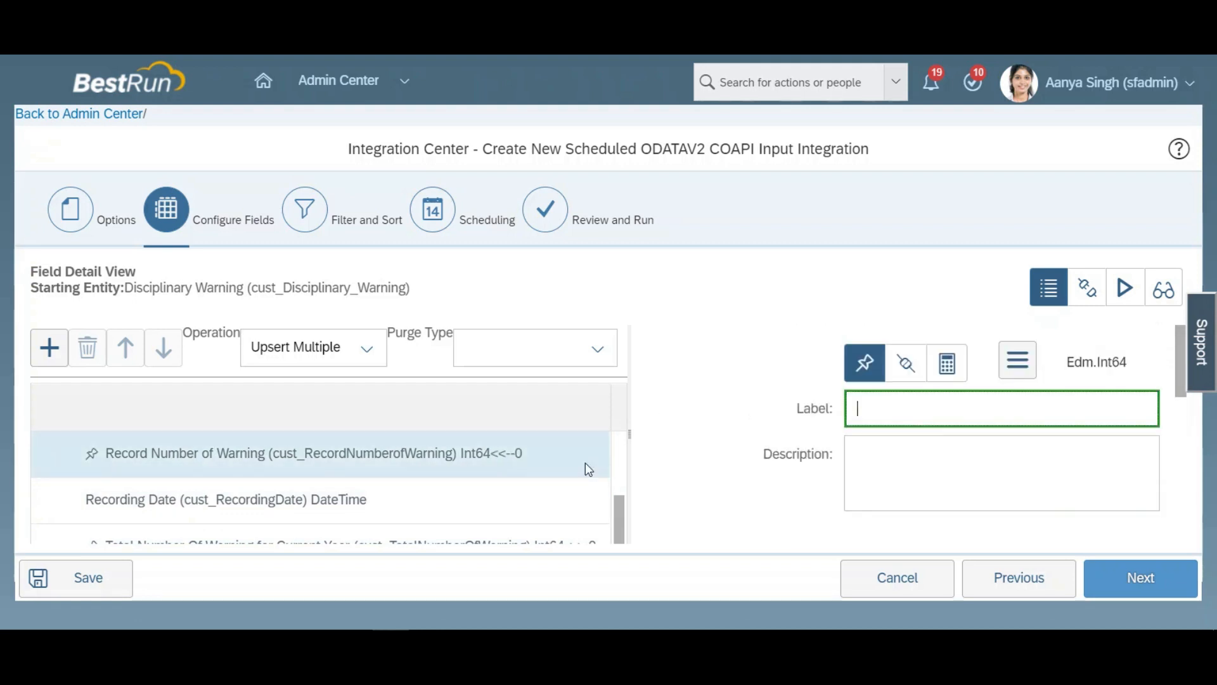
Step: Proceed to filtering and set the time-based Modified Since Query Mode to Modified Since
drag(618, 513, 619, 536)
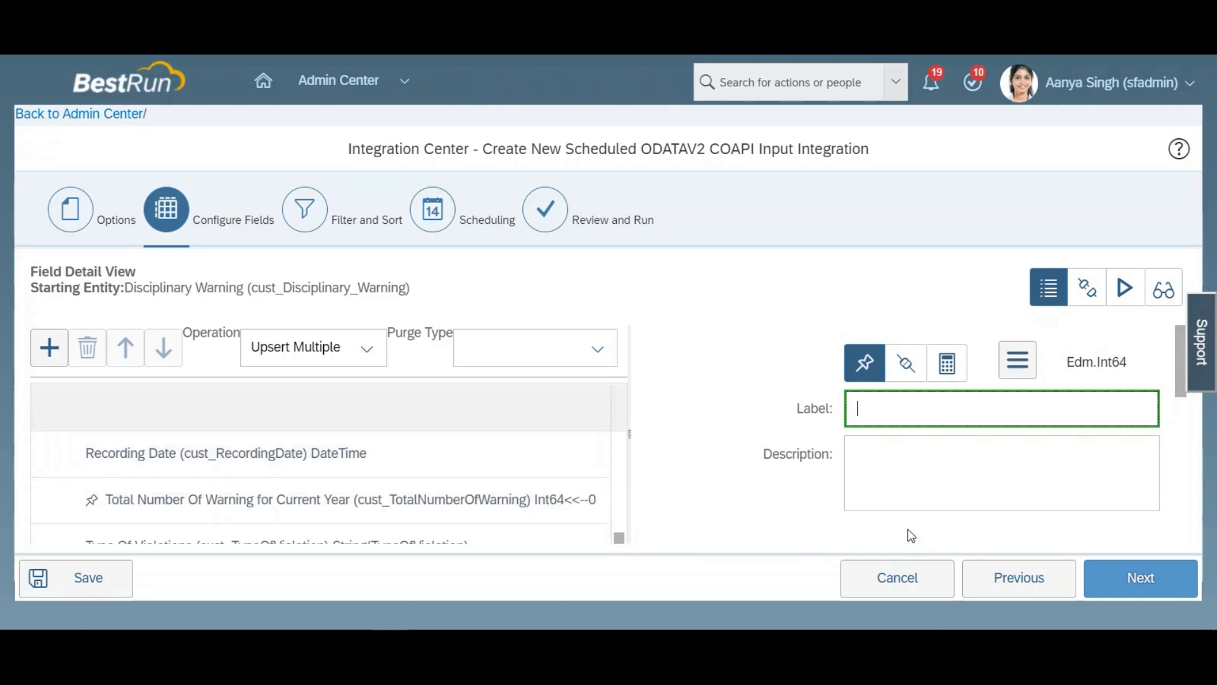
click(1149, 582)
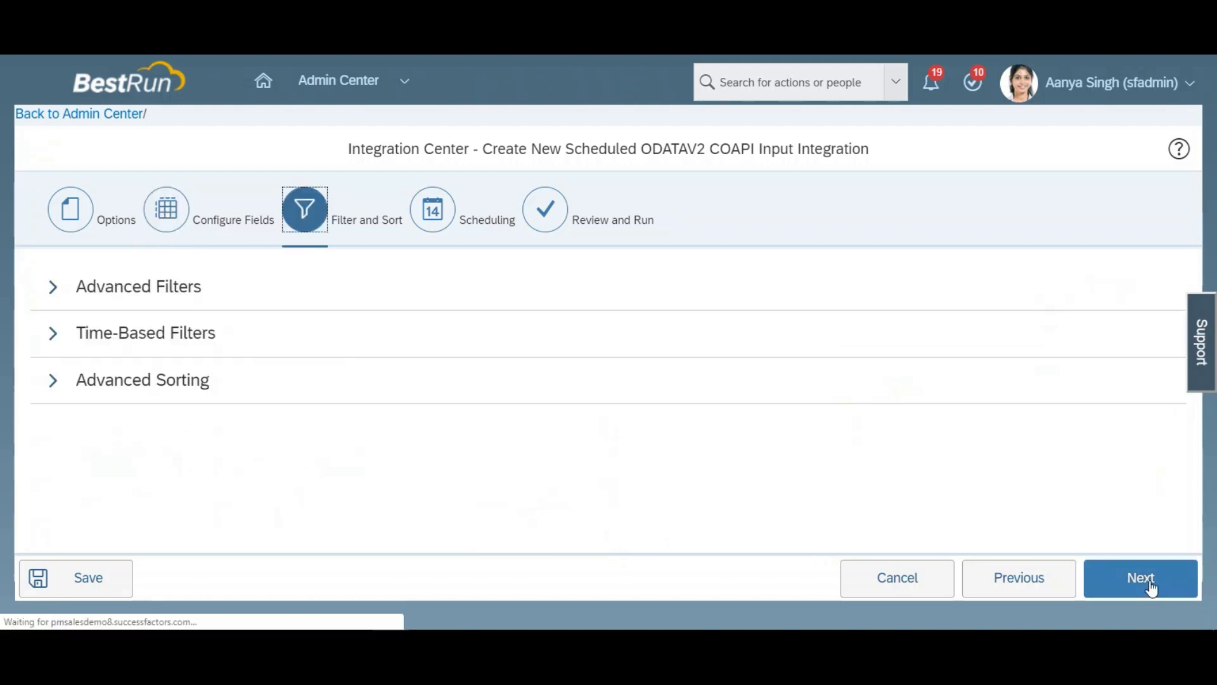
click(53, 336)
click(520, 404)
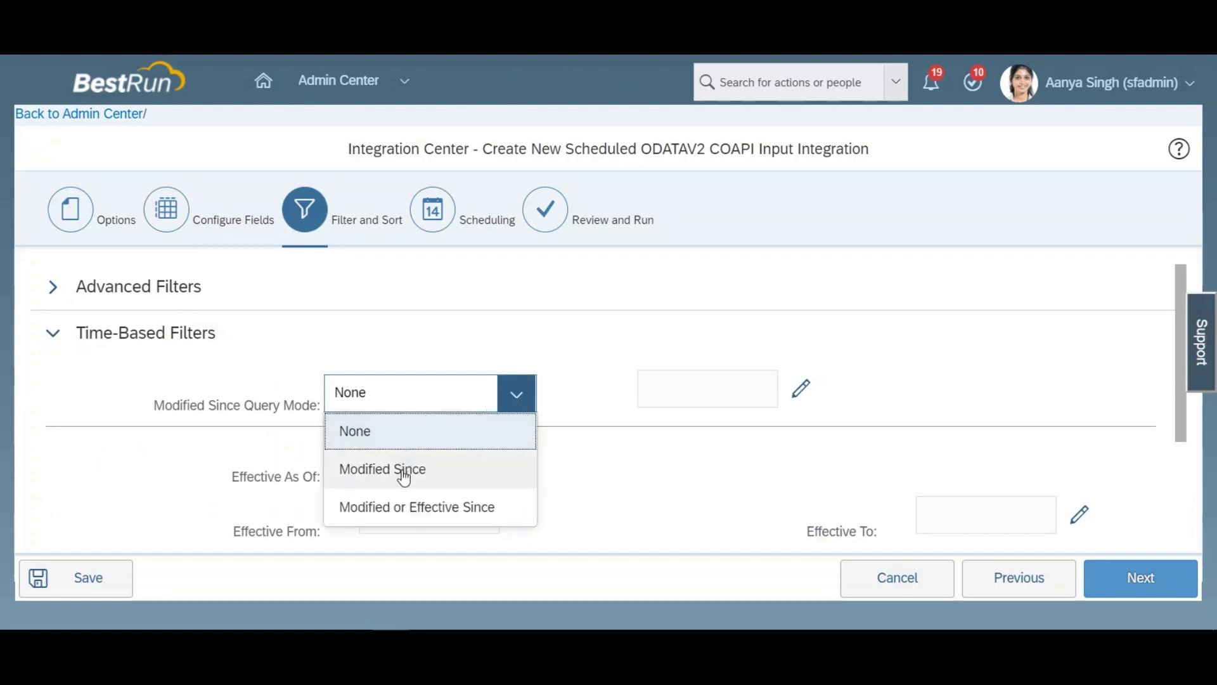
click(404, 472)
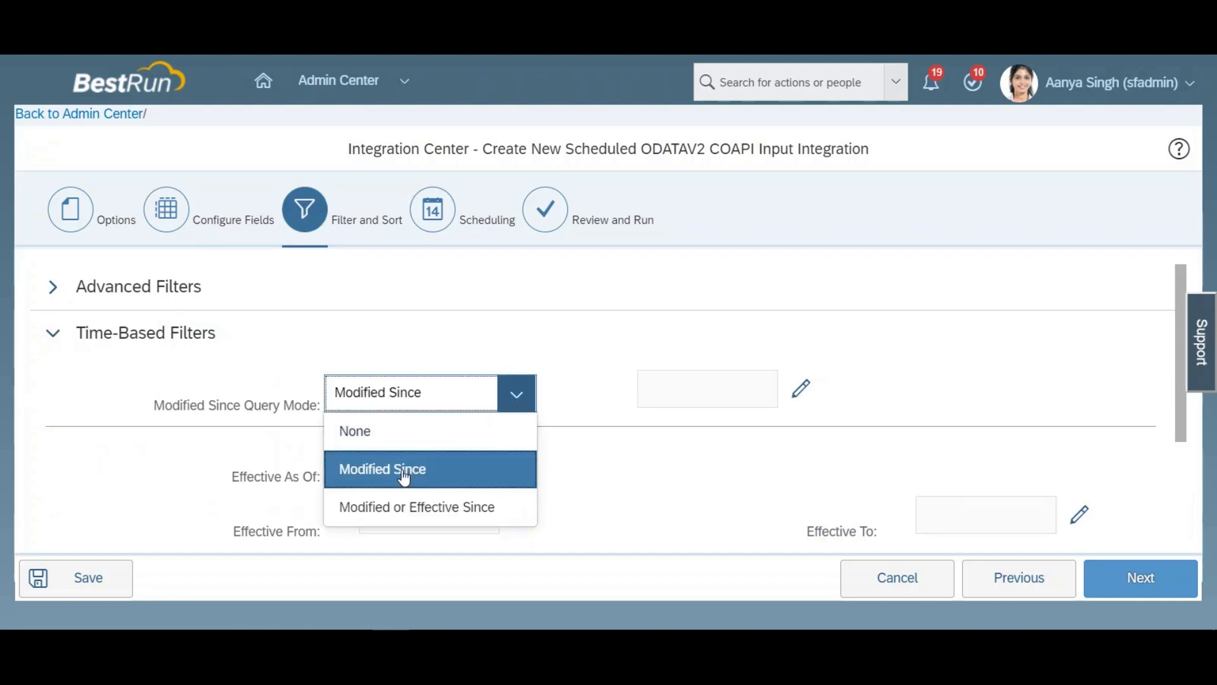
Step: Define the Modified Since date as Last Run Time plus 1 Minute(s)
click(801, 388)
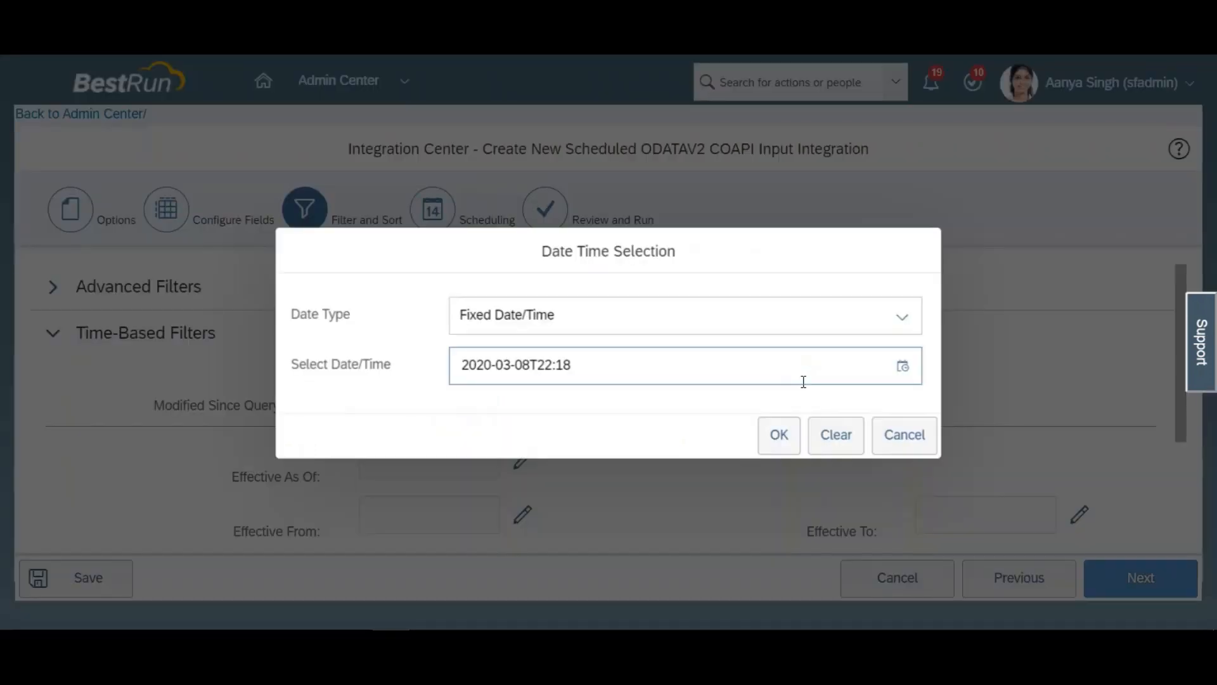
click(903, 317)
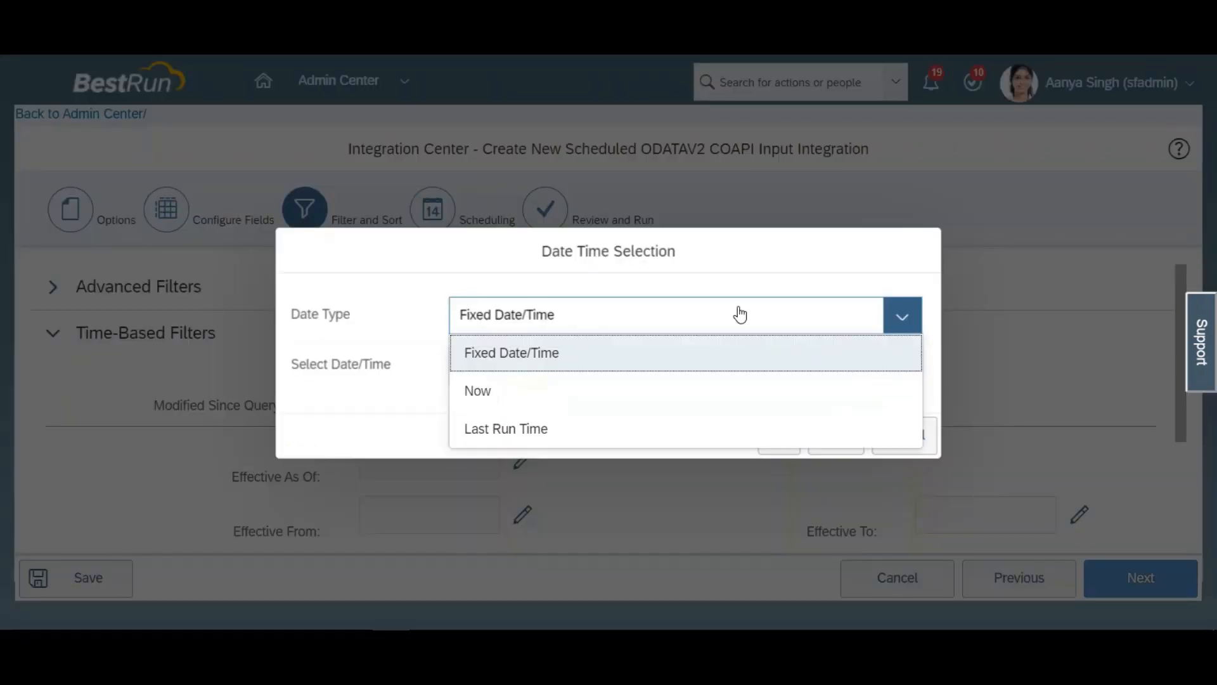
click(551, 437)
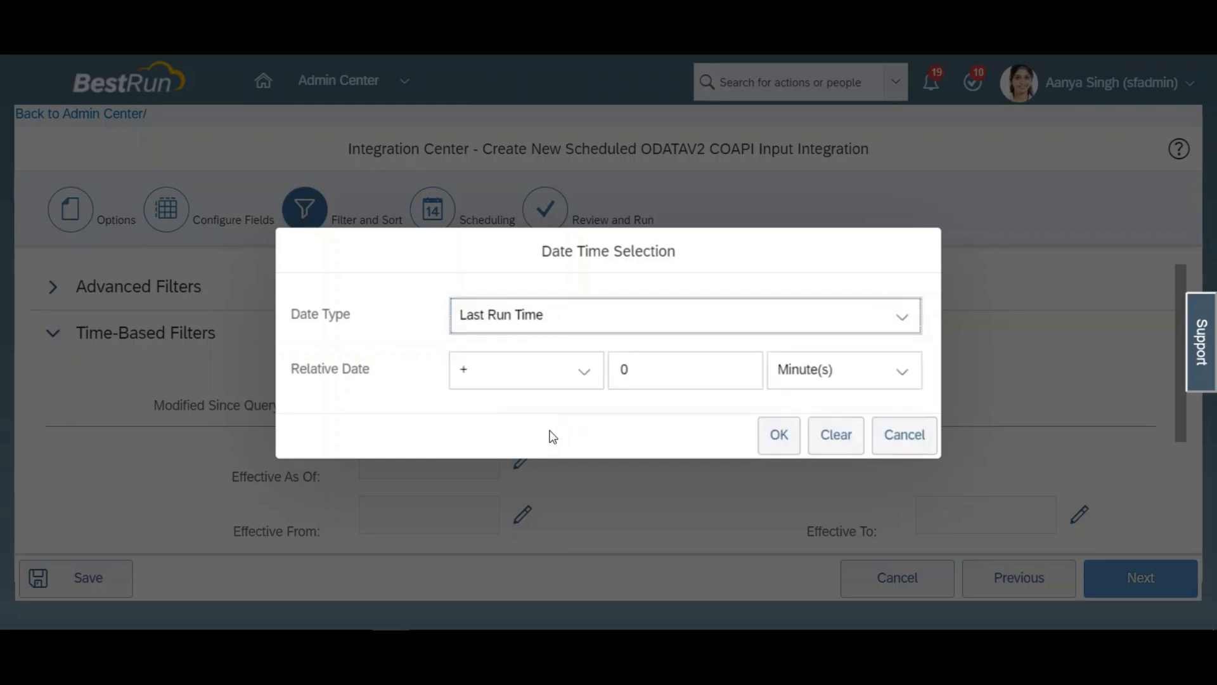
click(650, 369)
key(BackSpace)
text(1)
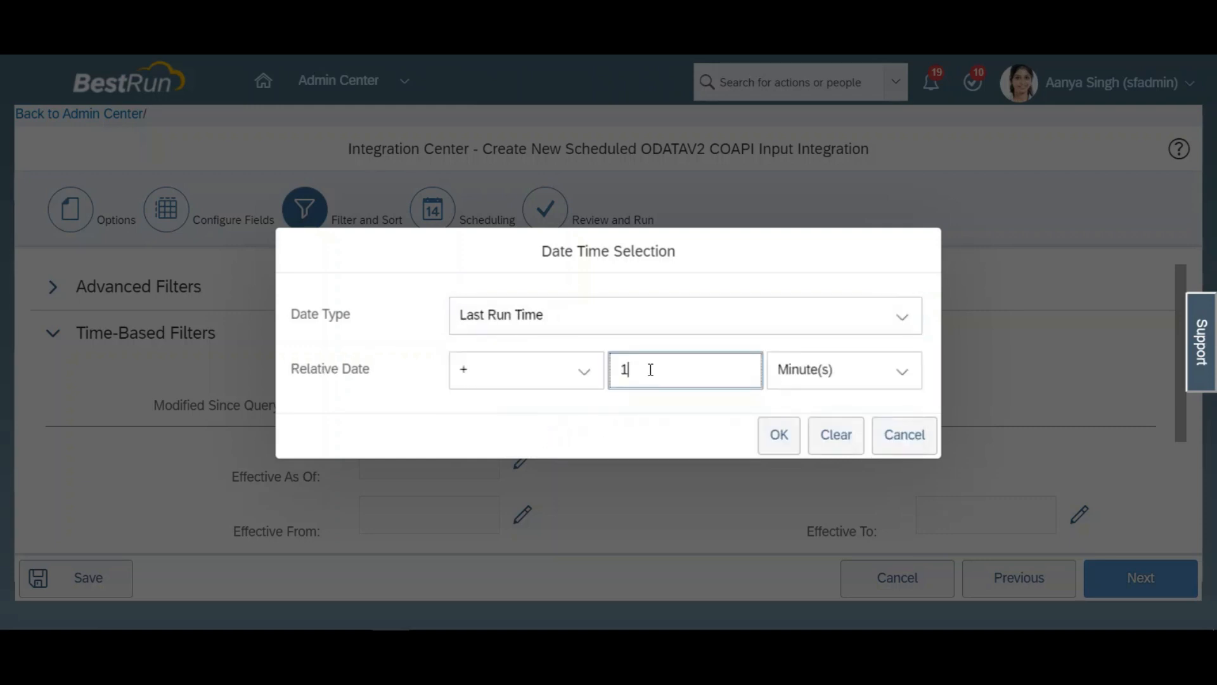
click(673, 427)
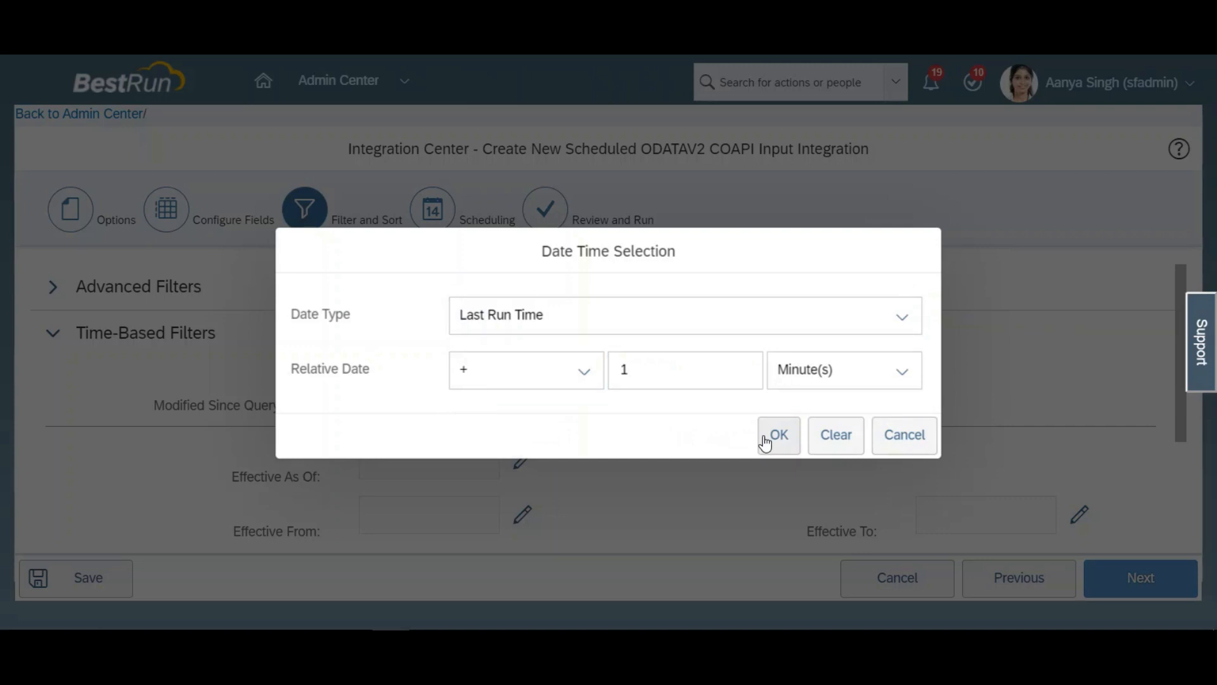
click(775, 436)
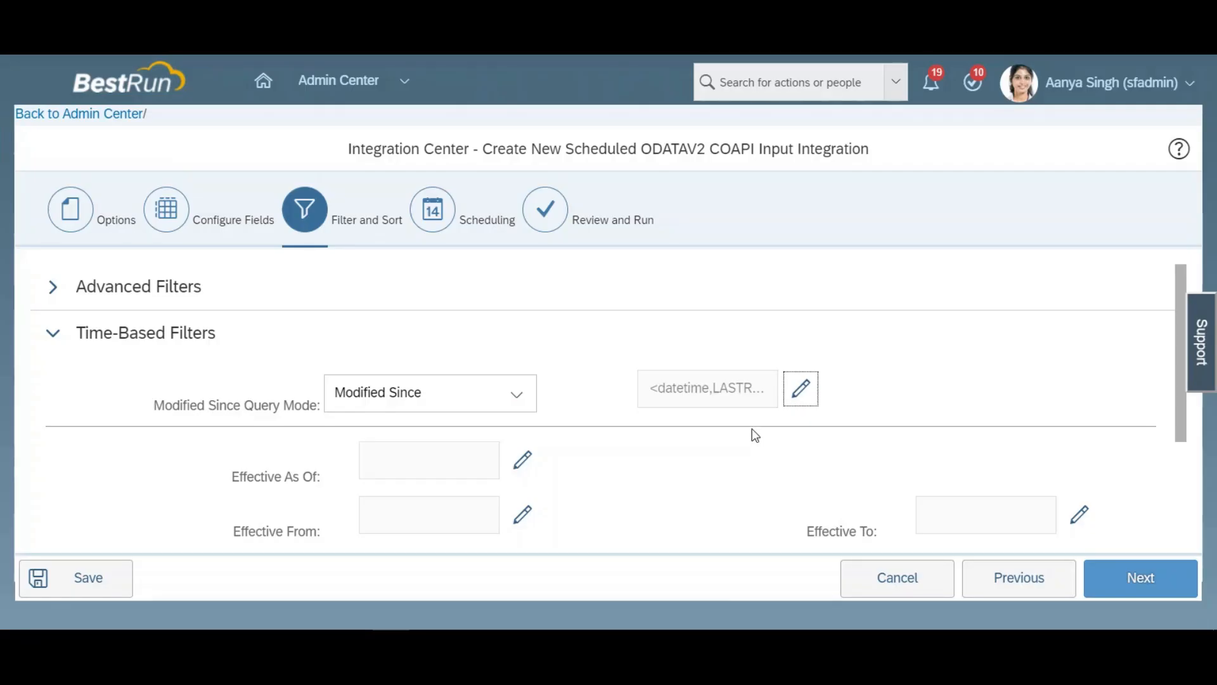
Step: Proceed to scheduling and set the integration to occur Yearly
click(1161, 579)
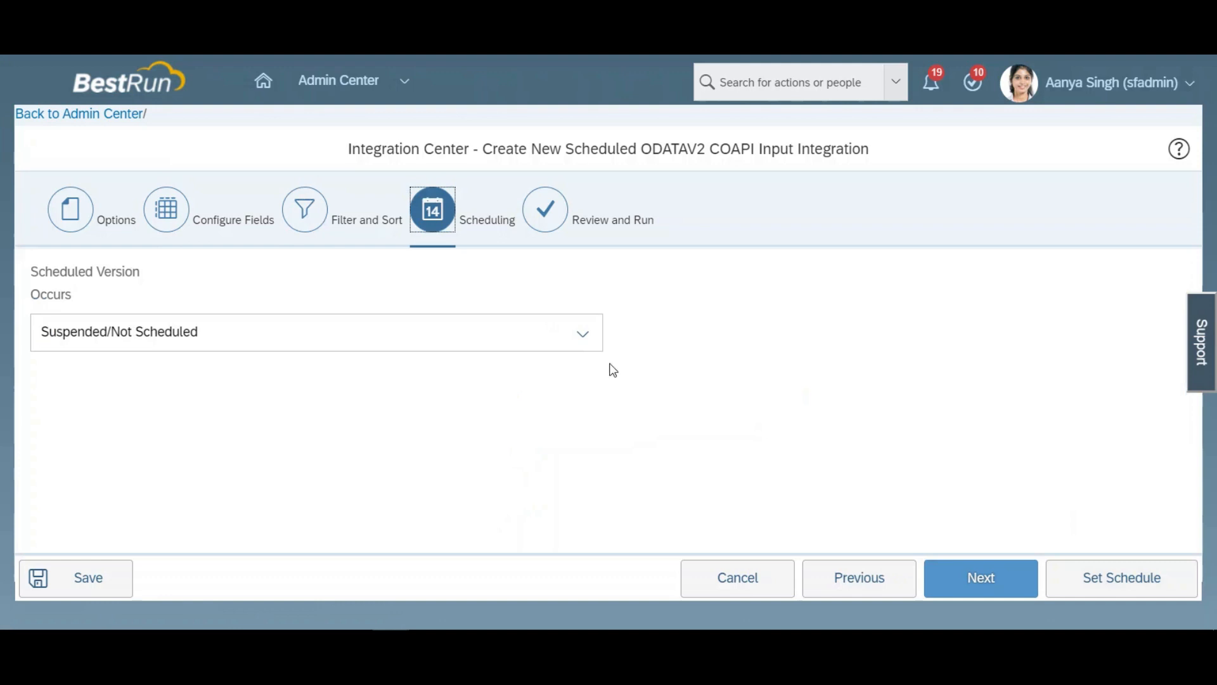
click(580, 334)
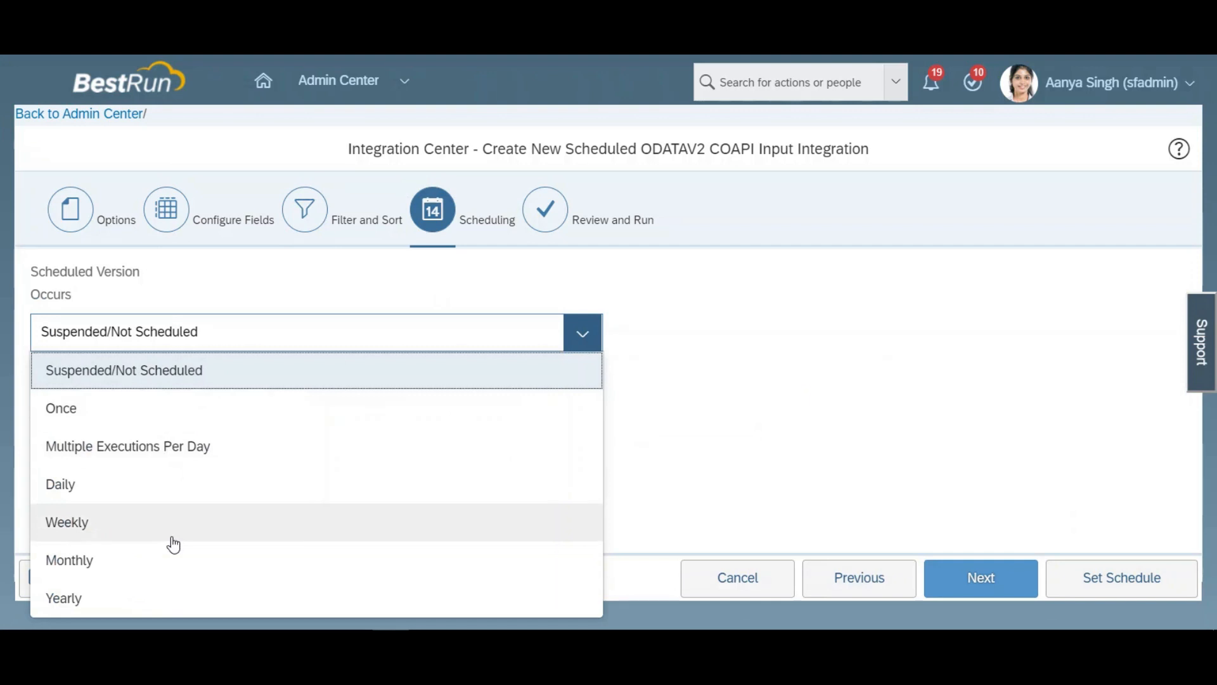
click(139, 603)
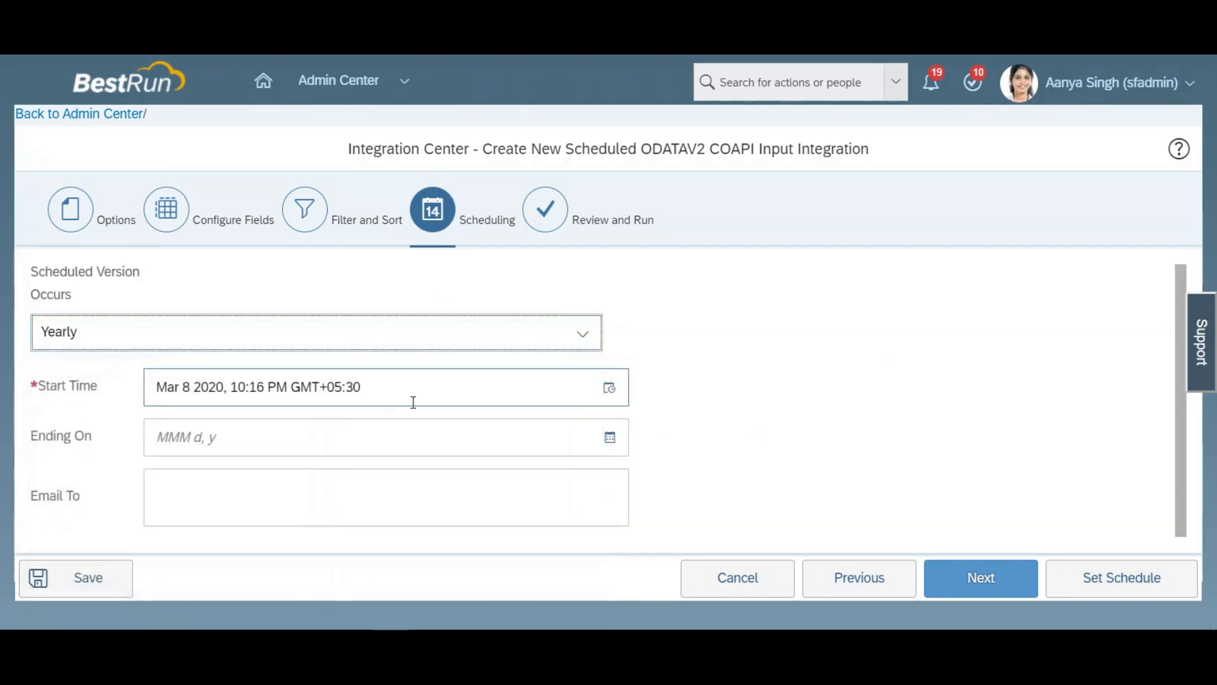
Step: Choose December 31, 2020 as the date of the schedule's start time
click(610, 393)
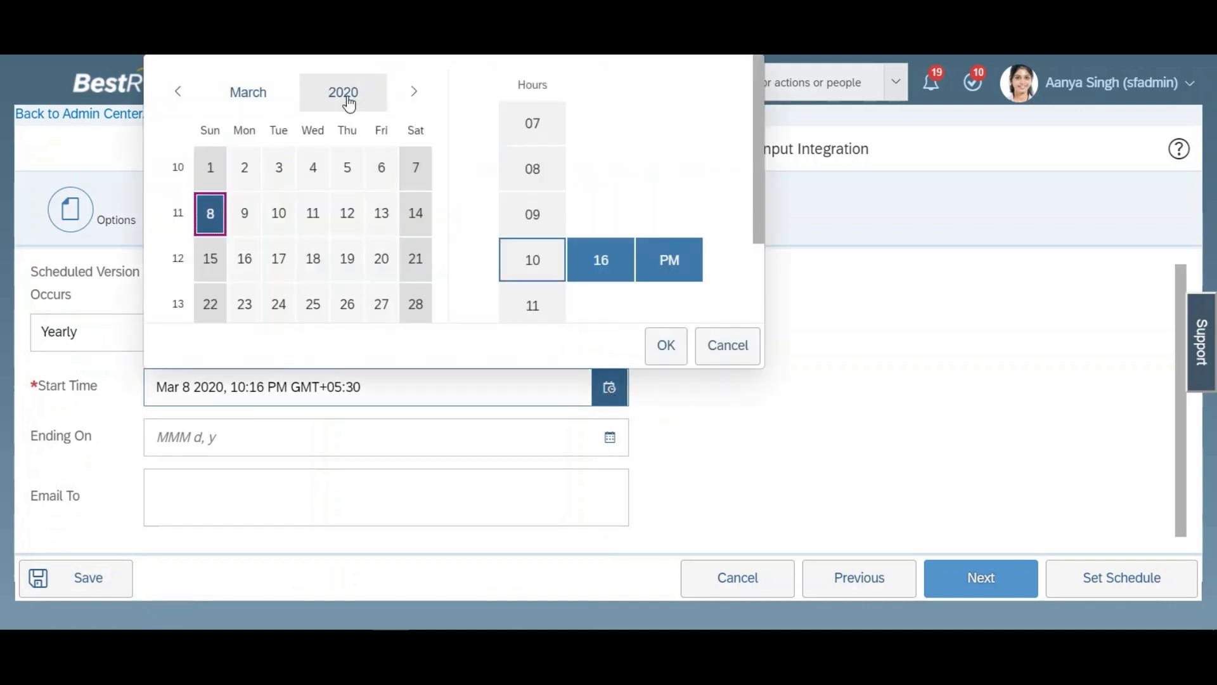
click(256, 99)
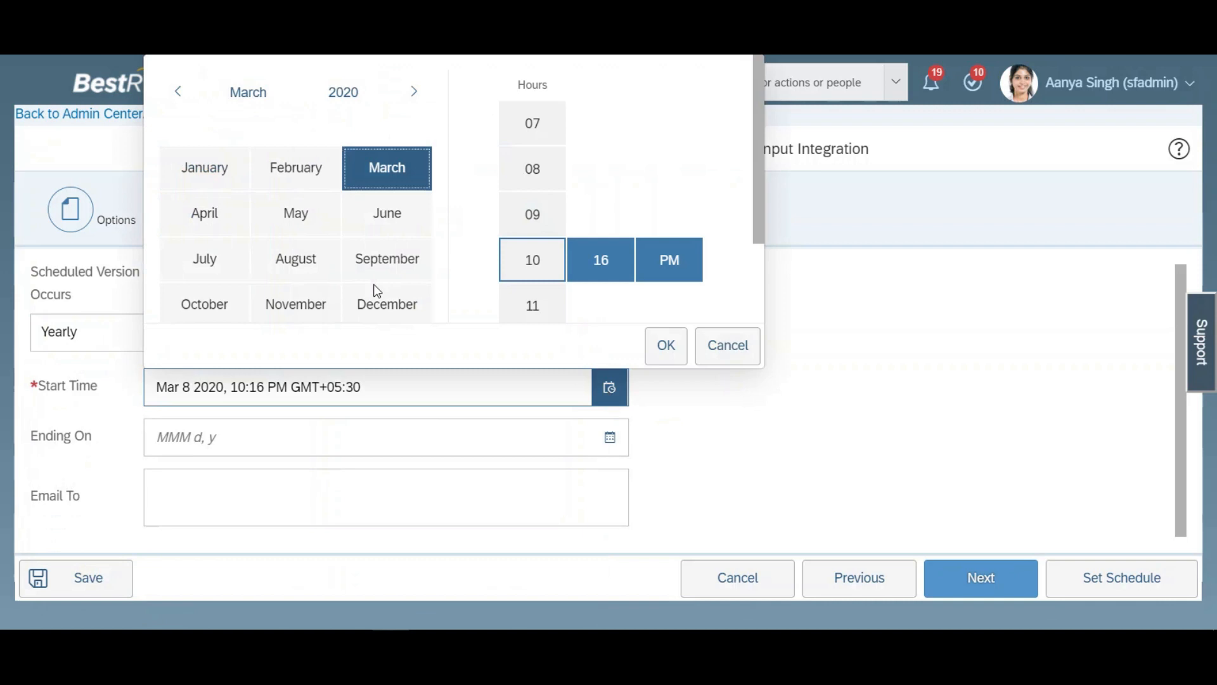
click(377, 304)
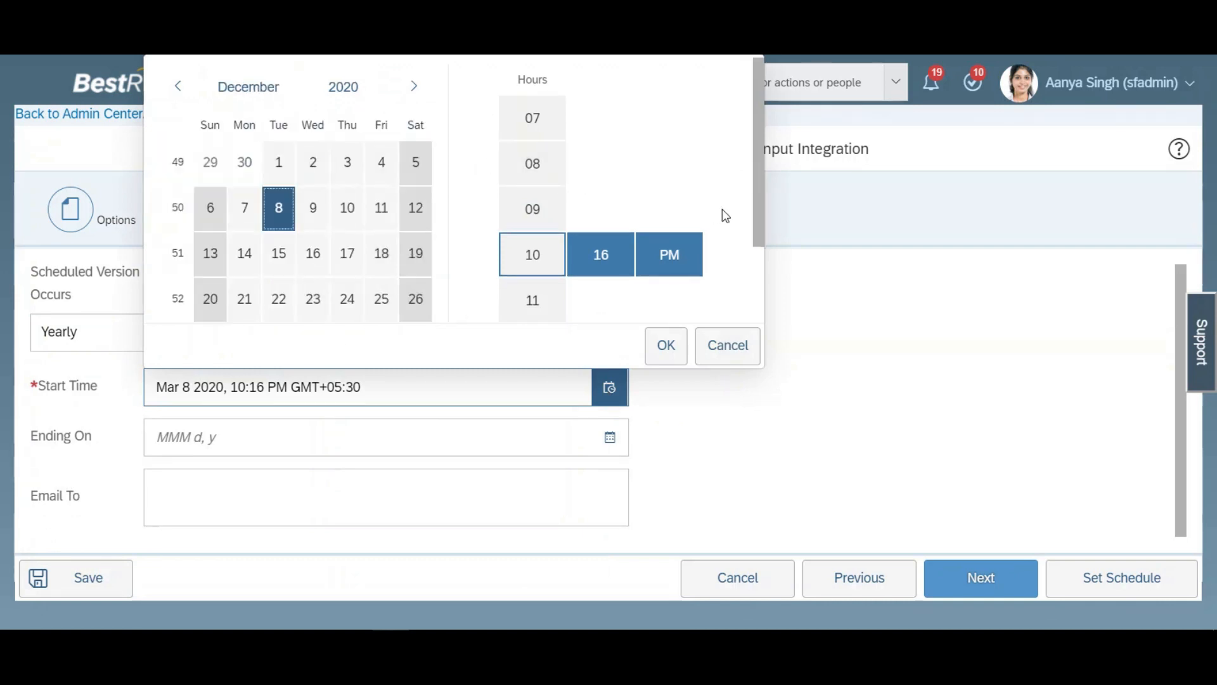
drag(761, 209, 760, 258)
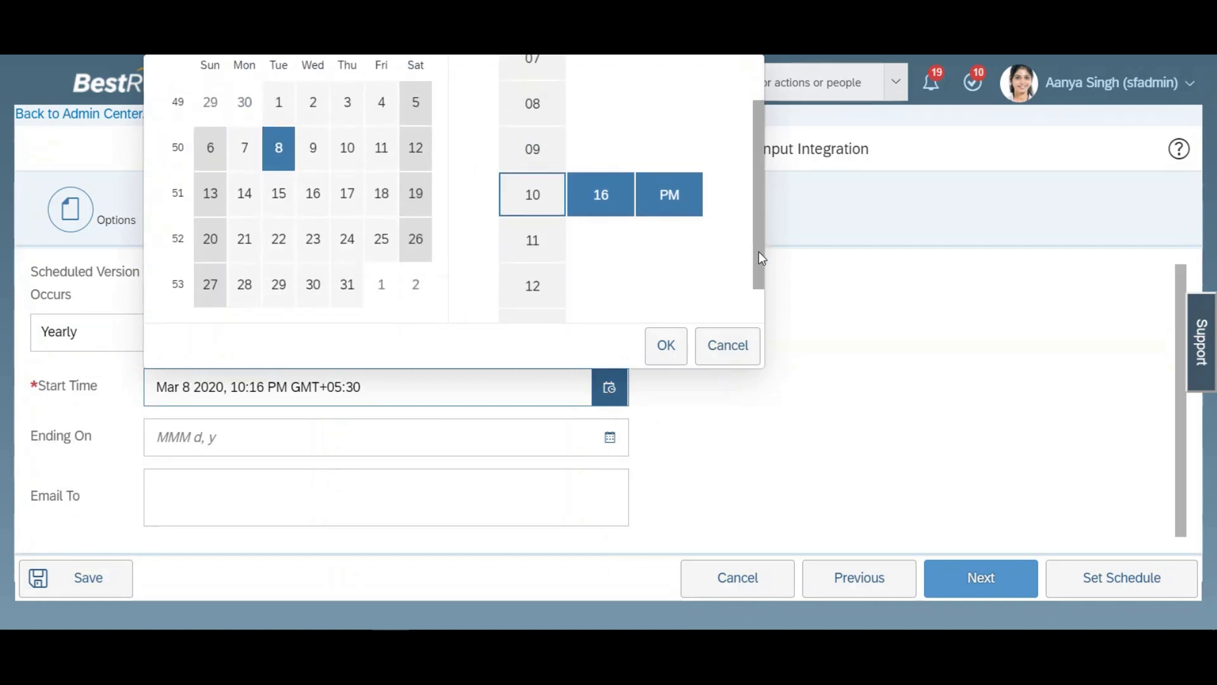
click(347, 289)
Step: Set the schedule's start time of day to 11:30 PM and confirm the date and time selection
drag(758, 237, 759, 279)
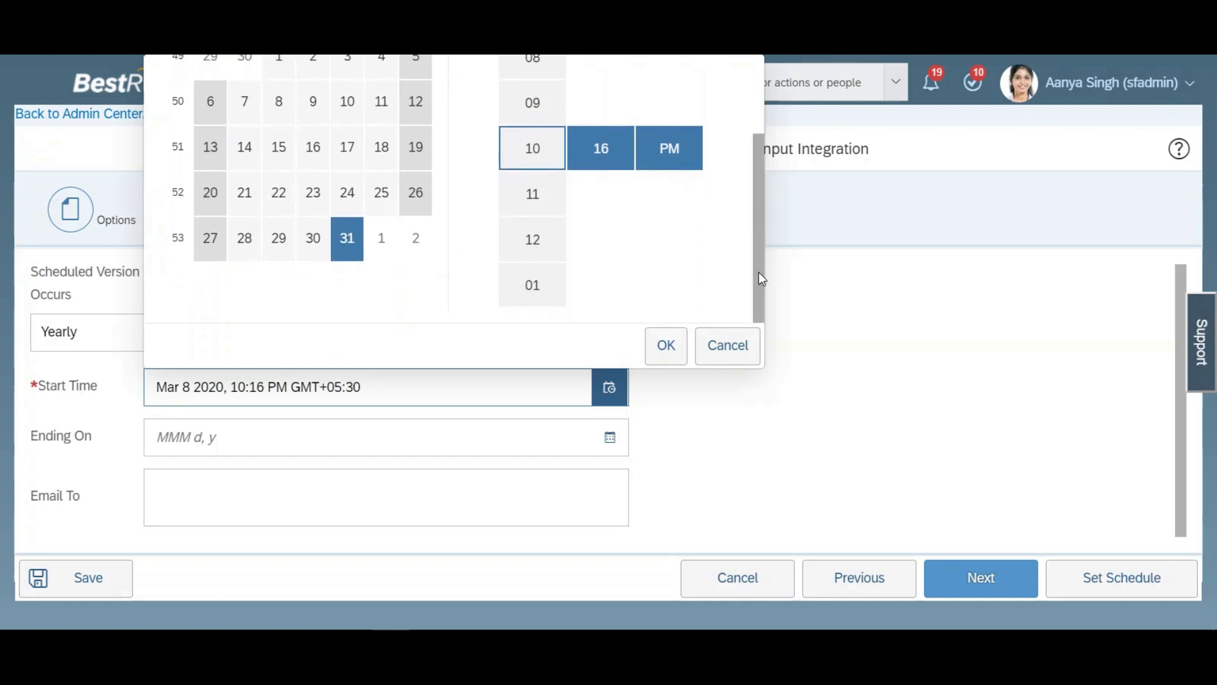
click(545, 217)
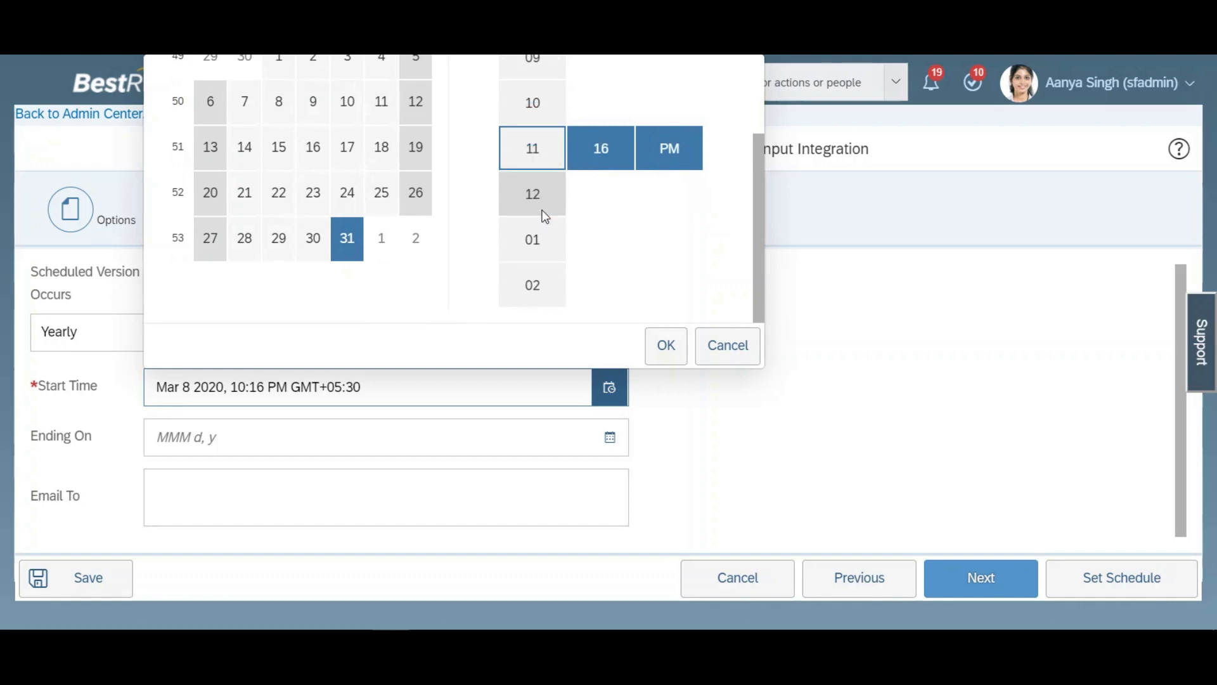
click(592, 162)
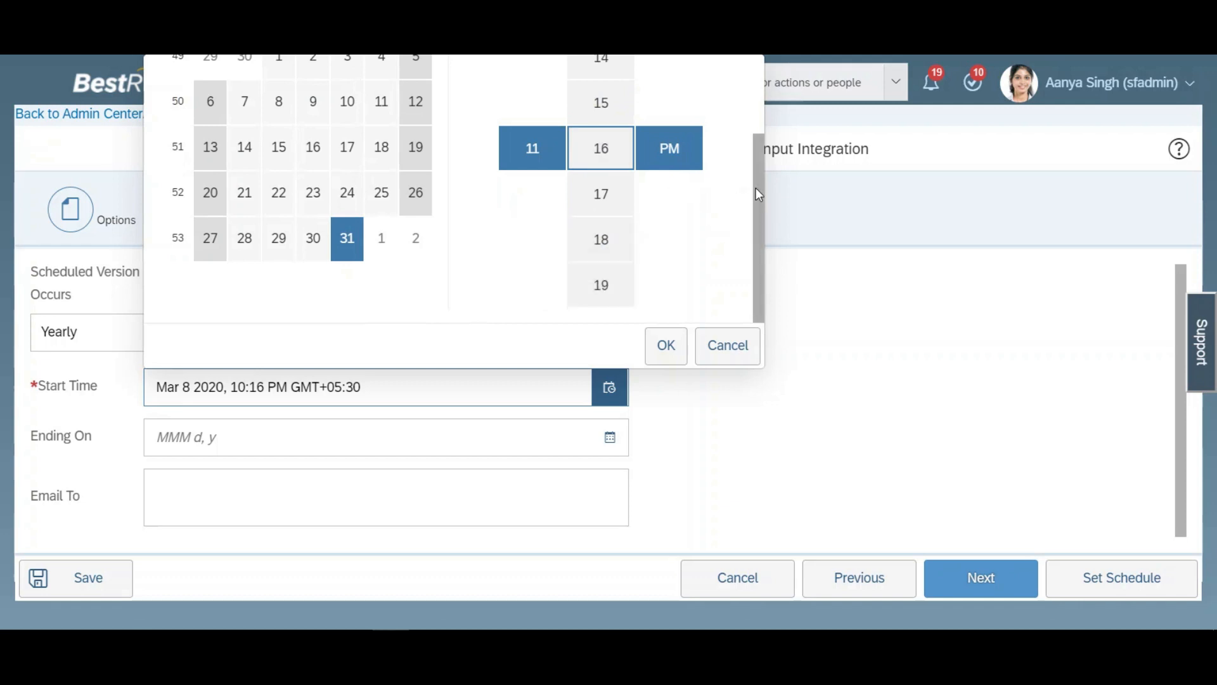
drag(758, 193, 770, 141)
click(626, 229)
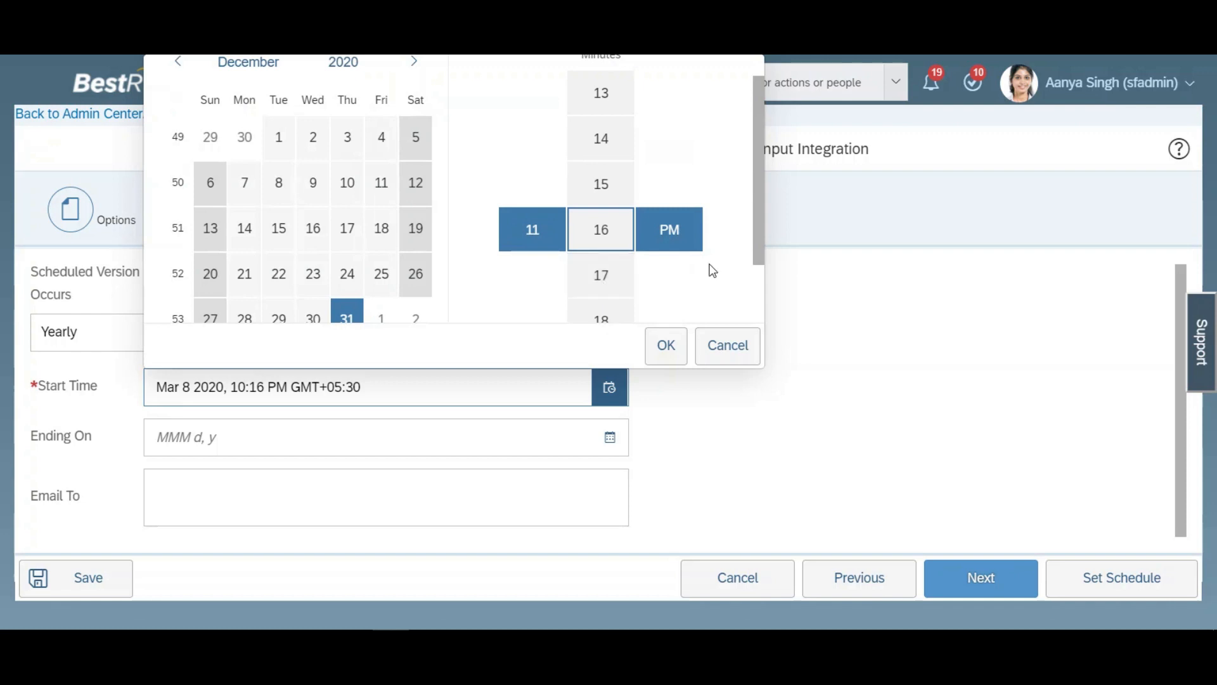
click(618, 275)
click(618, 275)
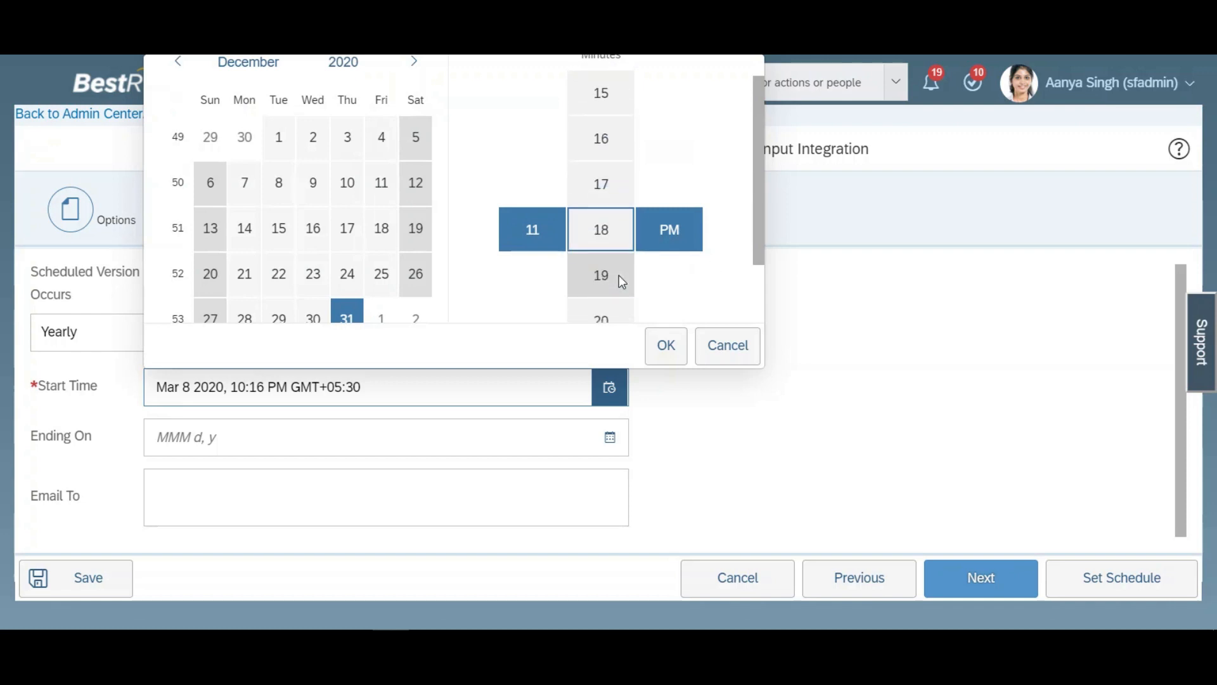
click(619, 275)
click(618, 275)
click(619, 275)
click(619, 275)
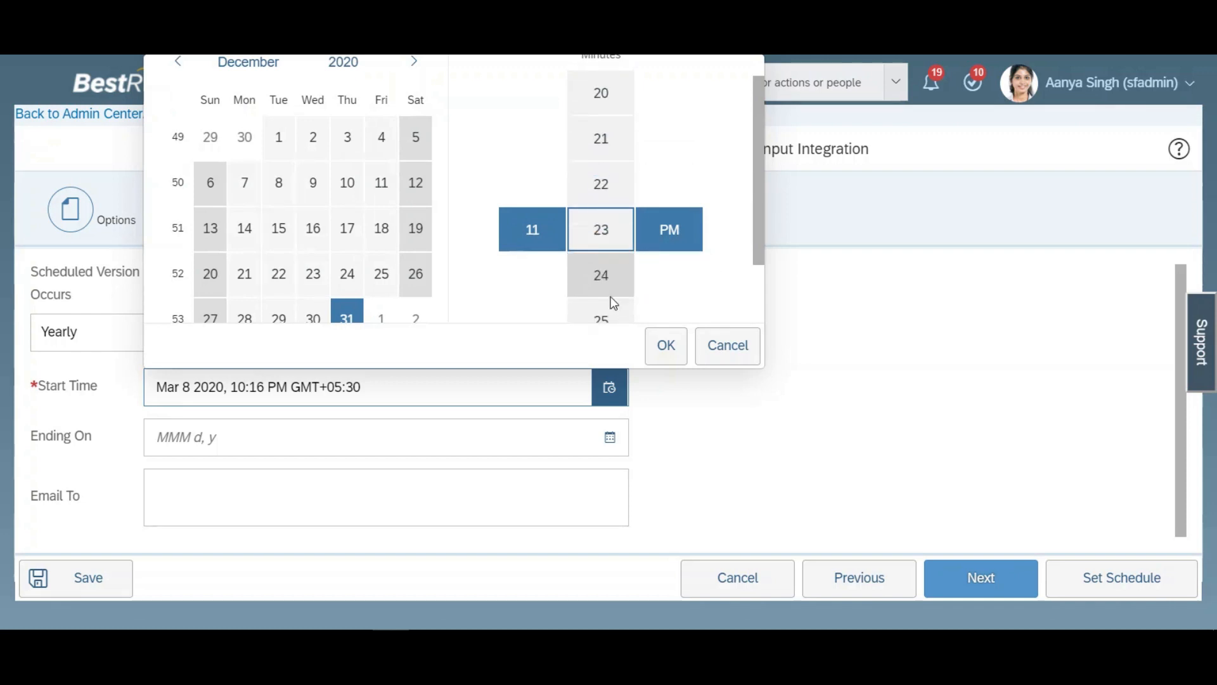
click(610, 299)
click(610, 300)
click(610, 299)
click(608, 287)
click(665, 344)
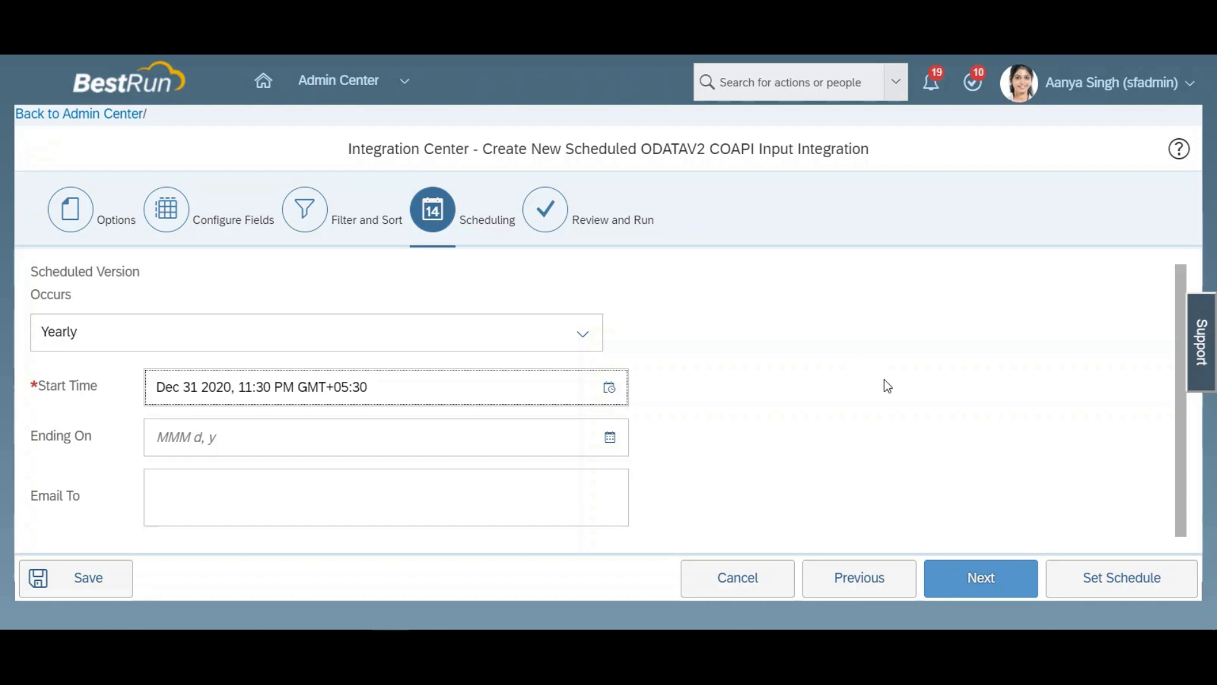
Step: Proceed to the review and save the integration as cust_Disciplinary_Warning Scheduled
click(980, 577)
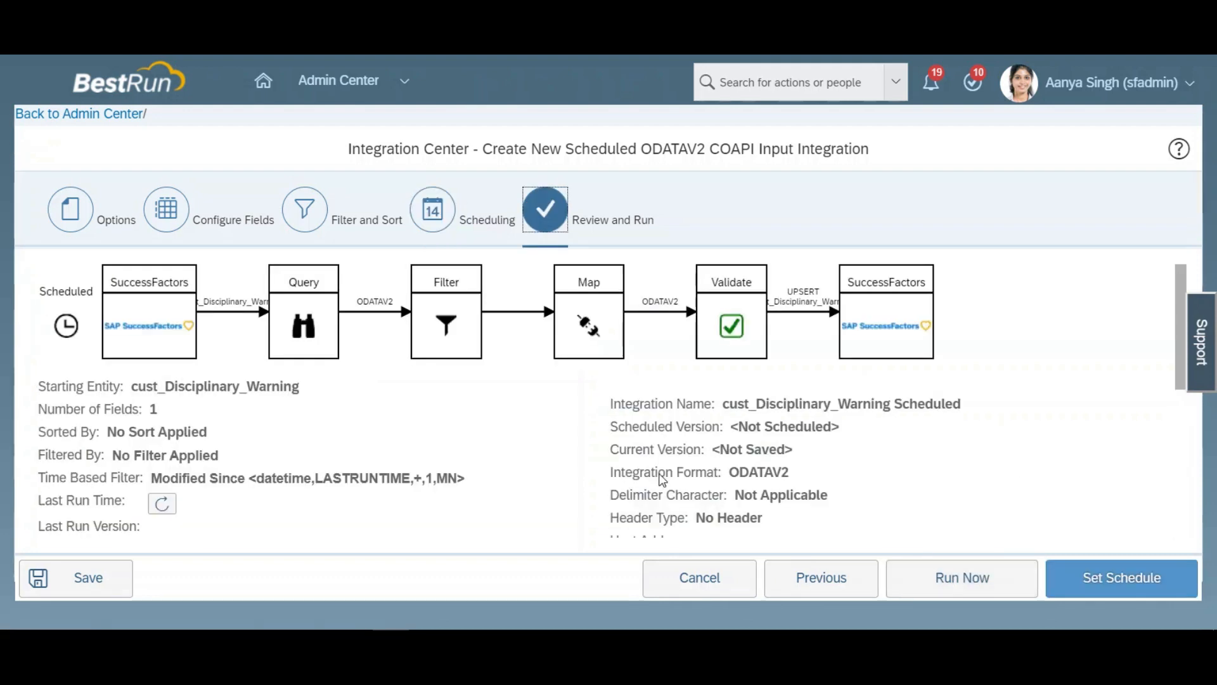
click(100, 583)
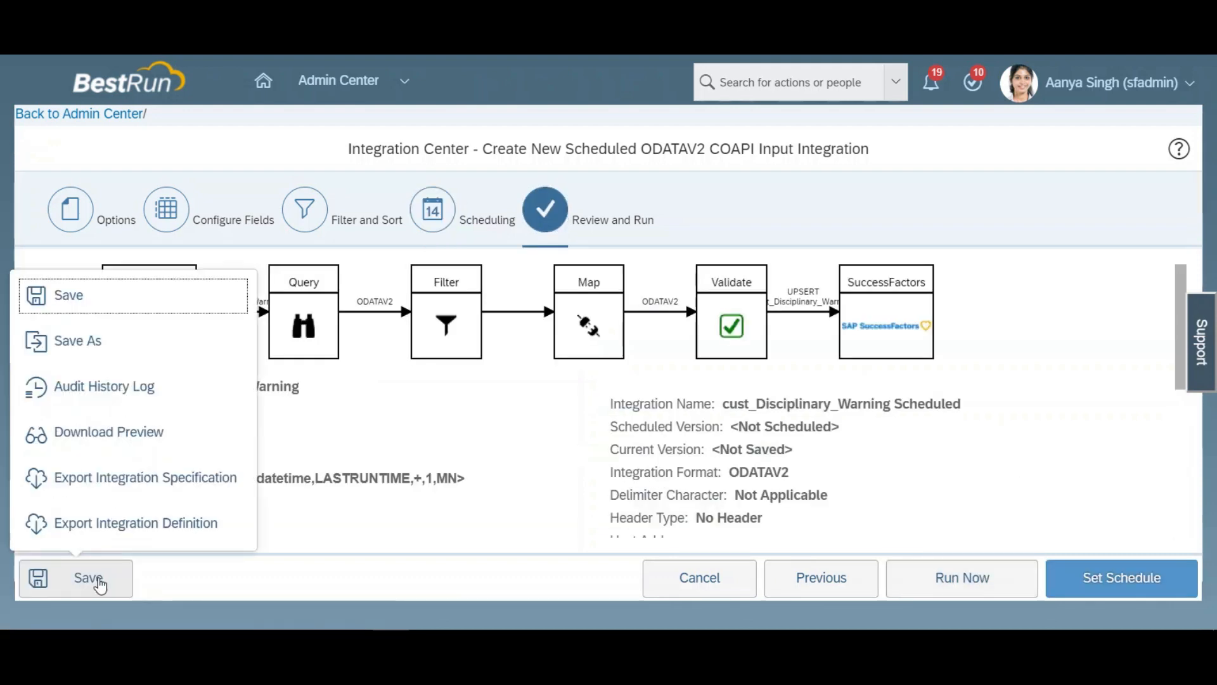
click(113, 314)
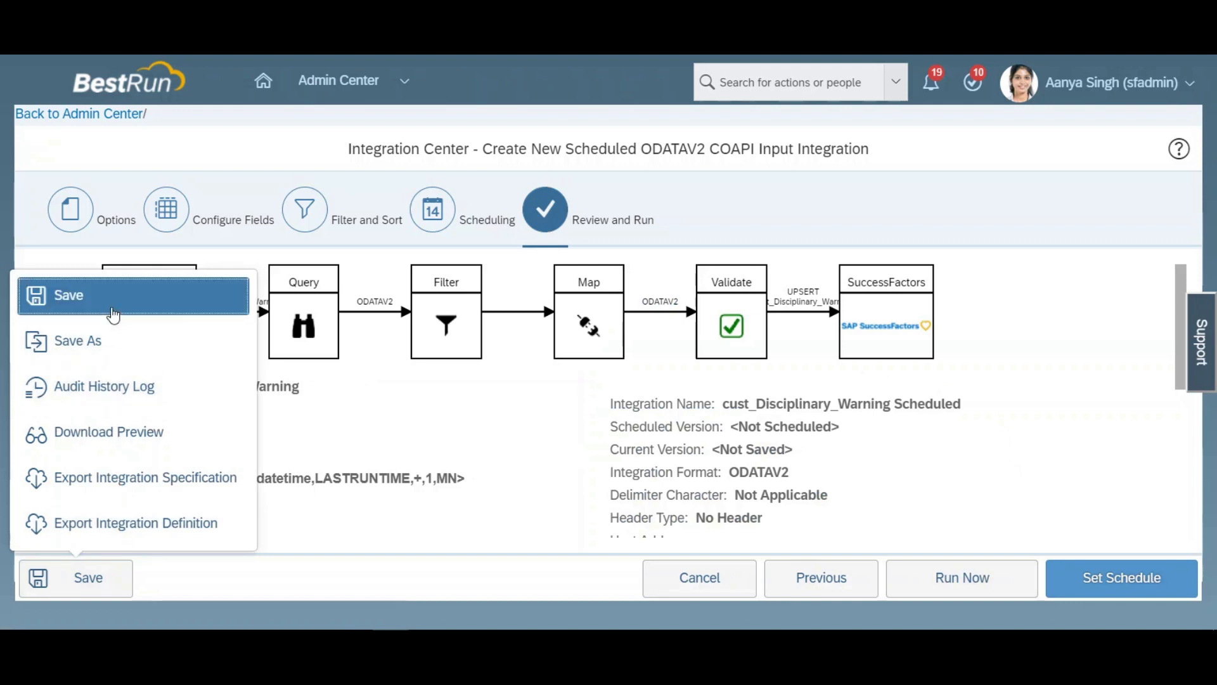
click(821, 445)
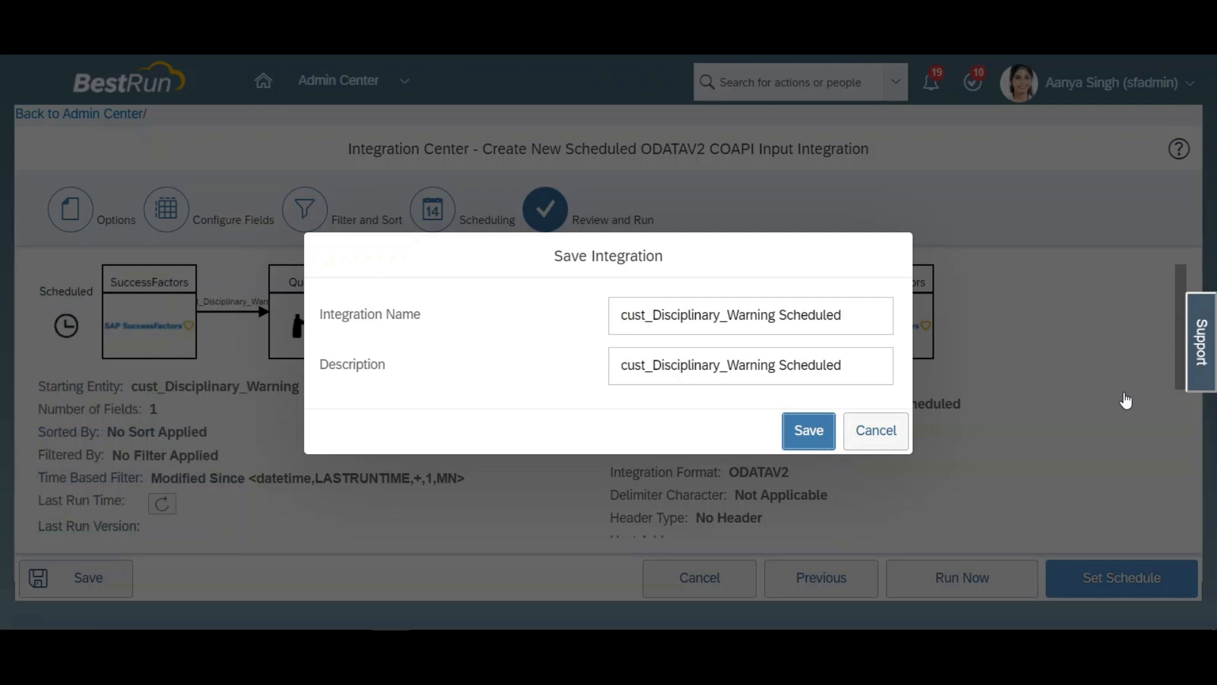
Step: Confirm saving the cust_Disciplinary_Warning Scheduled integration and run it immediately
click(808, 434)
click(732, 388)
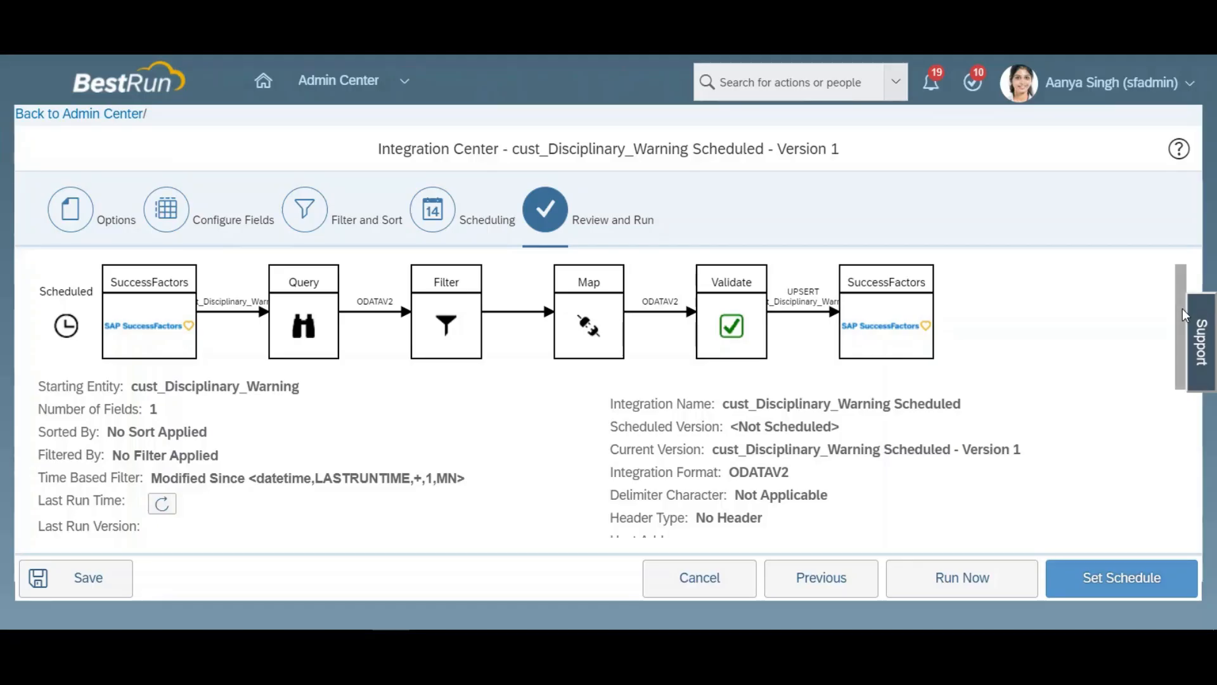
mouse_move(1182, 315)
mouse_down()
mouse_move(1177, 349)
mouse_move(1172, 304)
mouse_up()
click(963, 577)
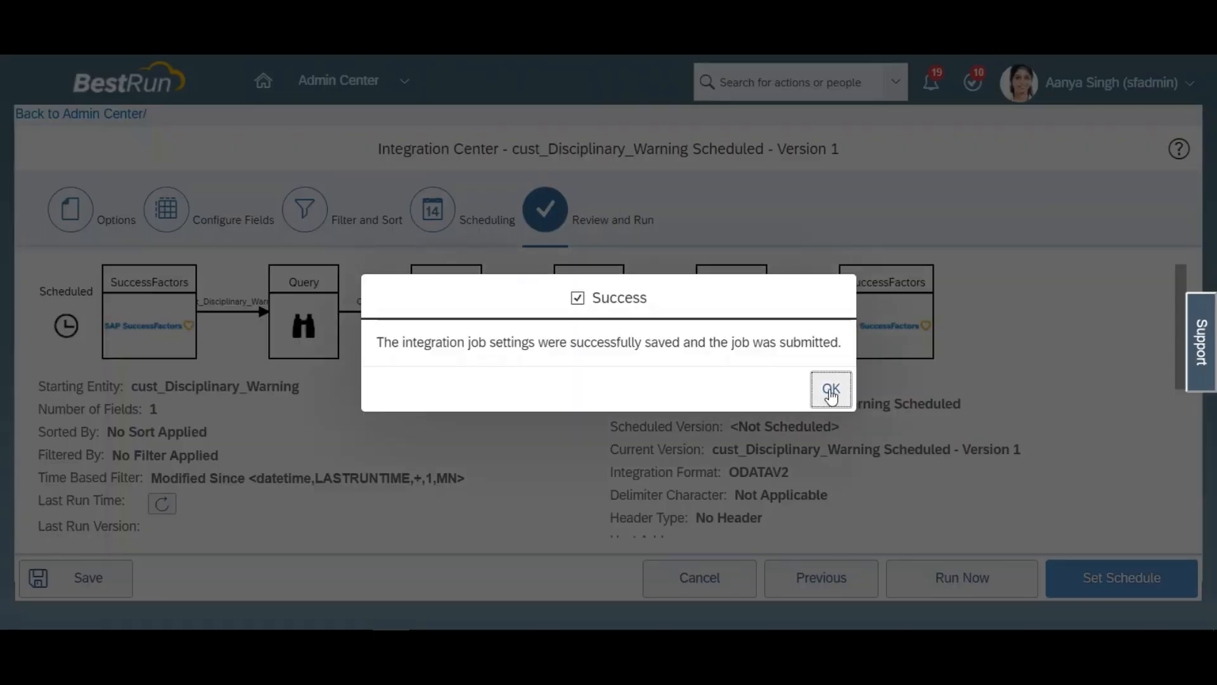
click(831, 391)
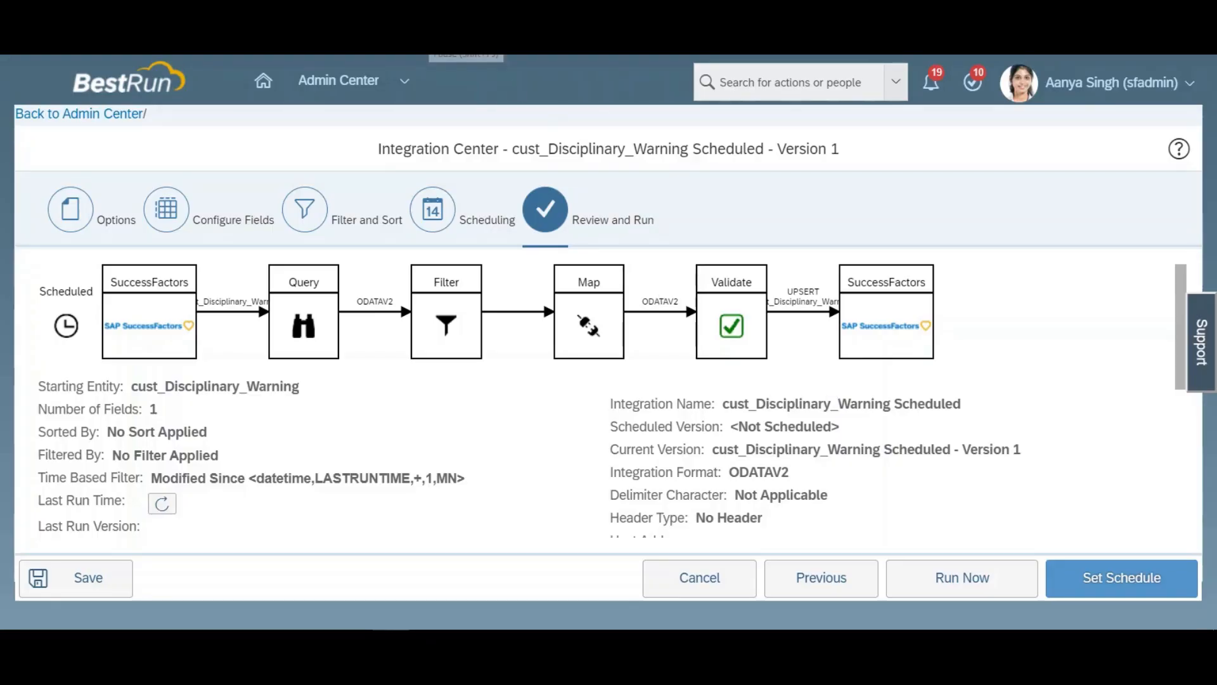
Step: Check the integration's last run events in Execution Manager and the employee's reloaded Disciplinary Warning record
click(163, 507)
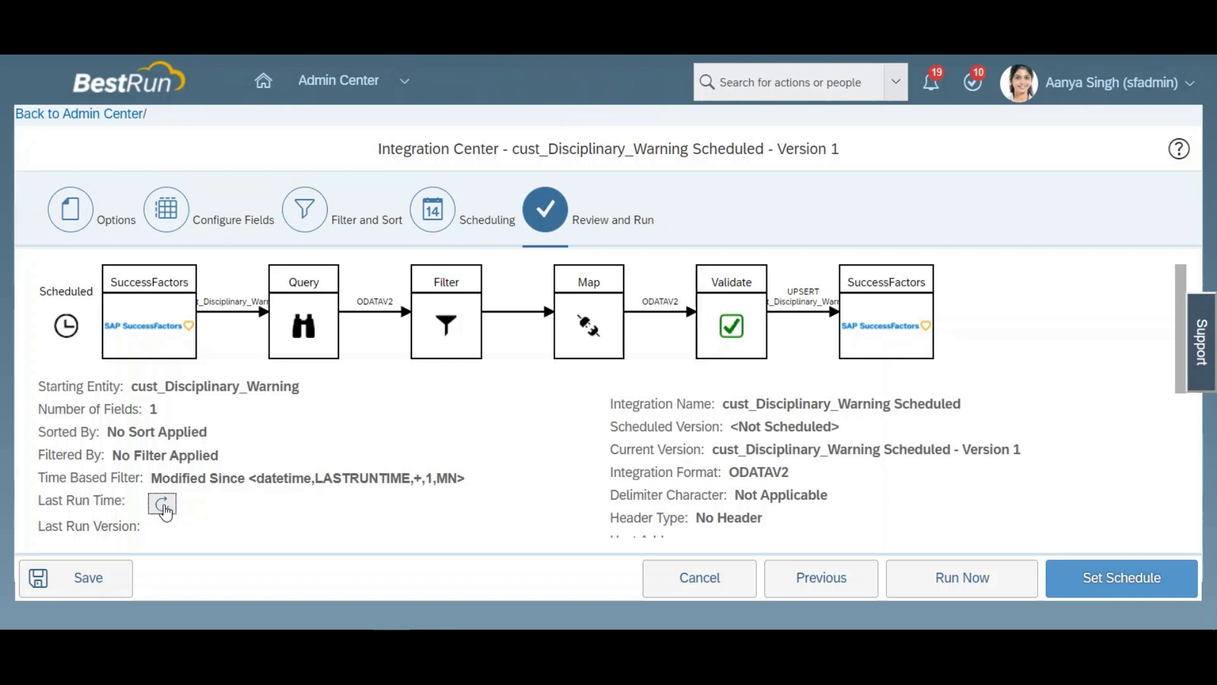
click(163, 504)
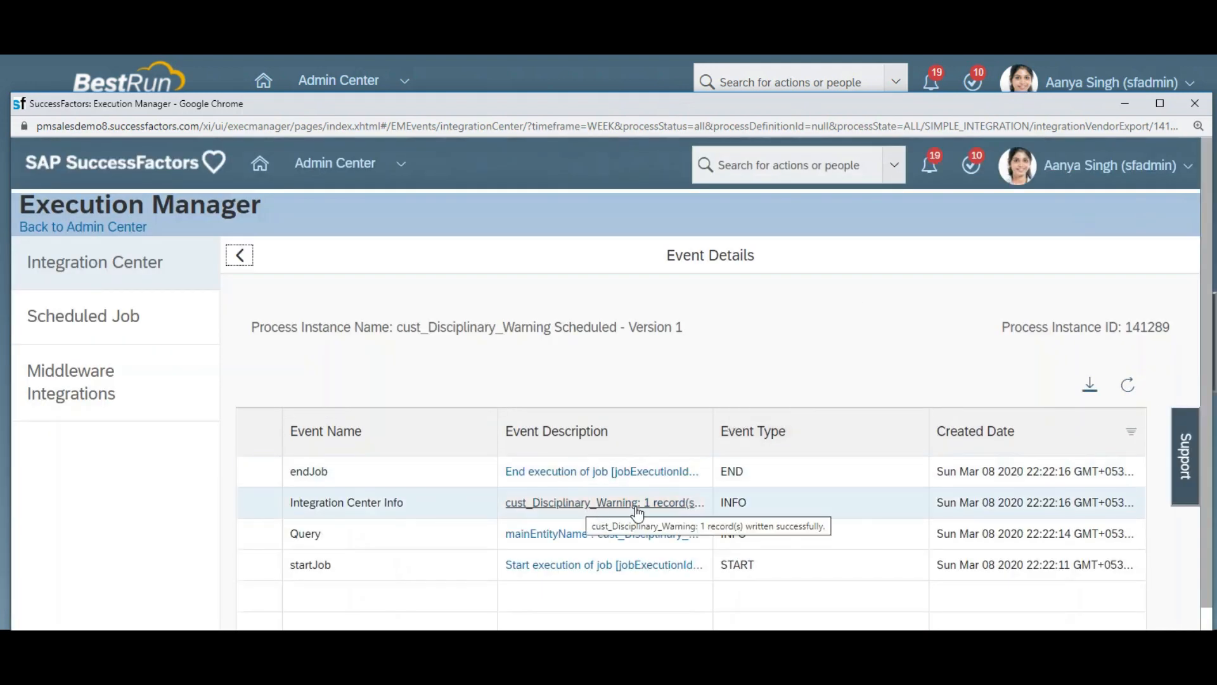
click(1196, 104)
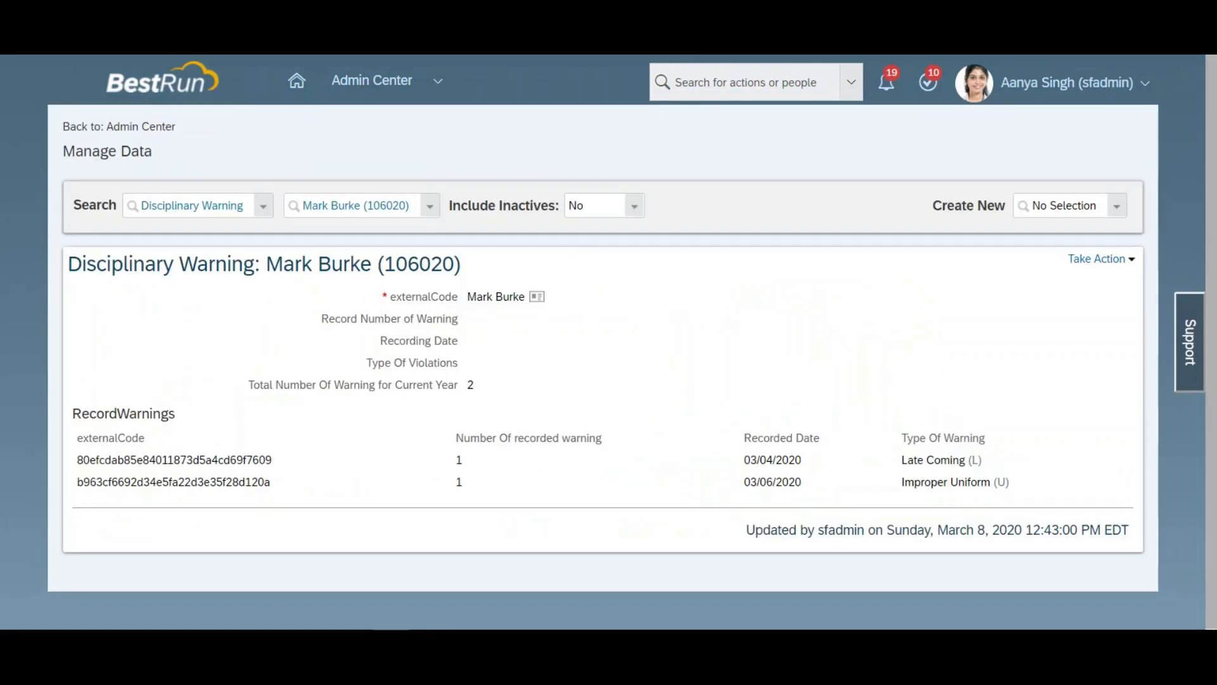
key(F5)
Step: Go to Manage Data and start creating a new Off Cycle Event Batch
click(808, 72)
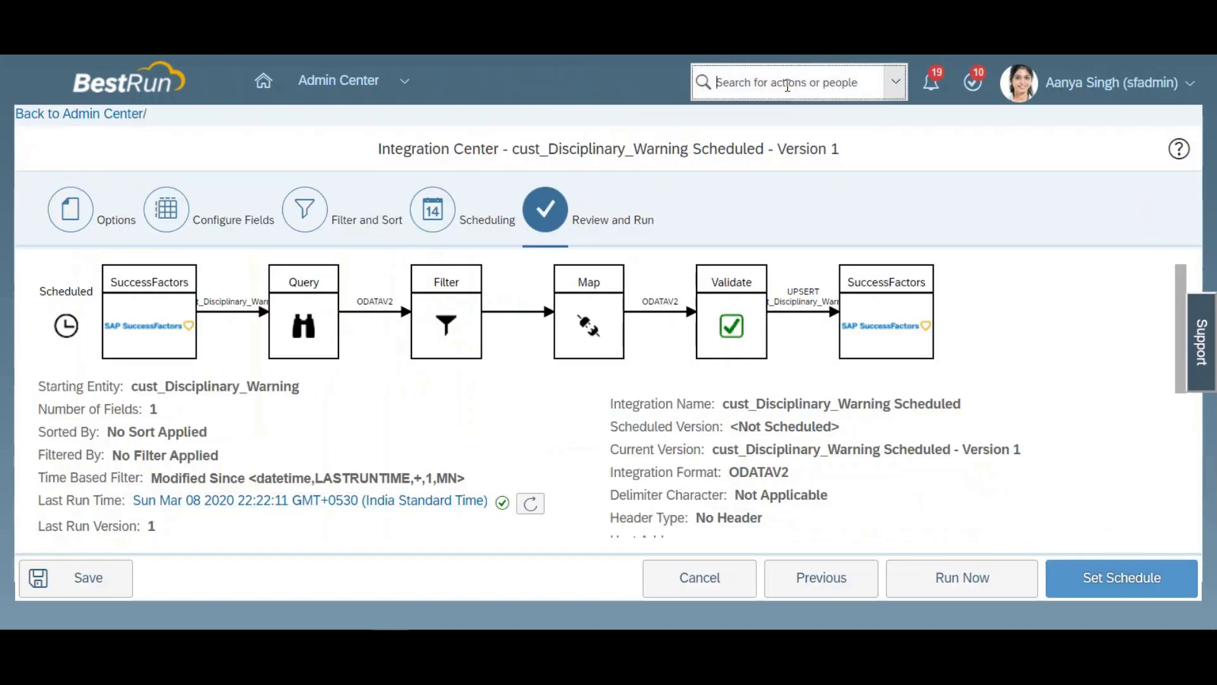
click(862, 82)
text(manage data)
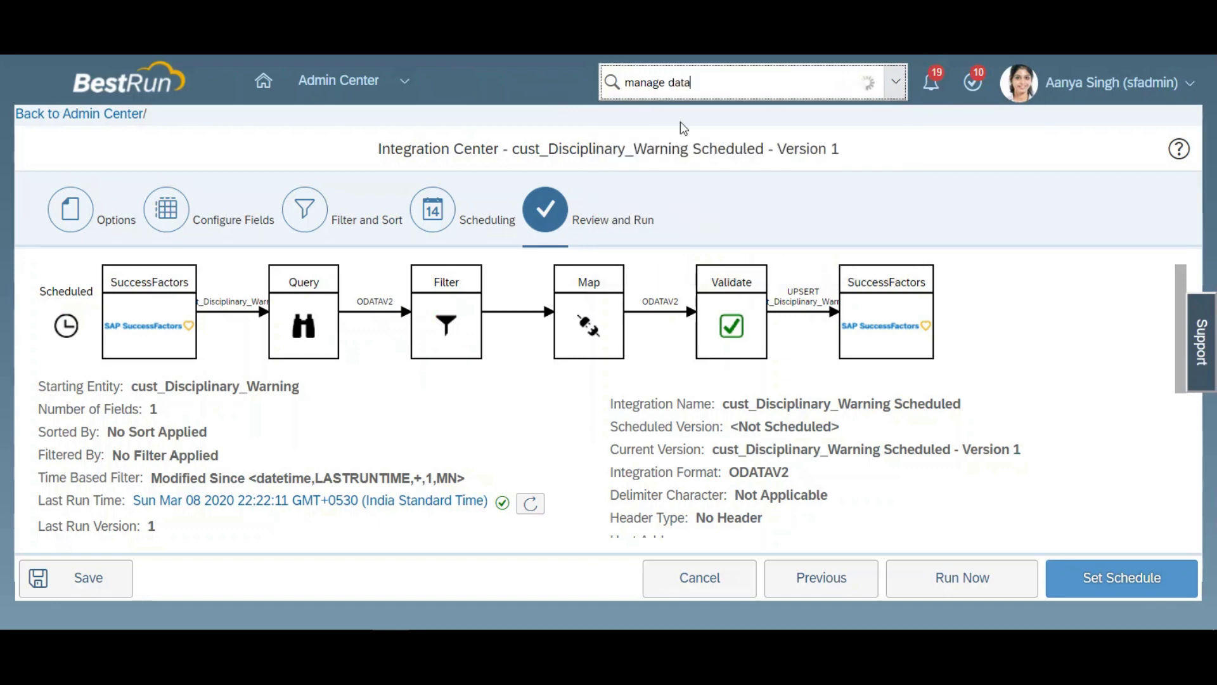
click(682, 127)
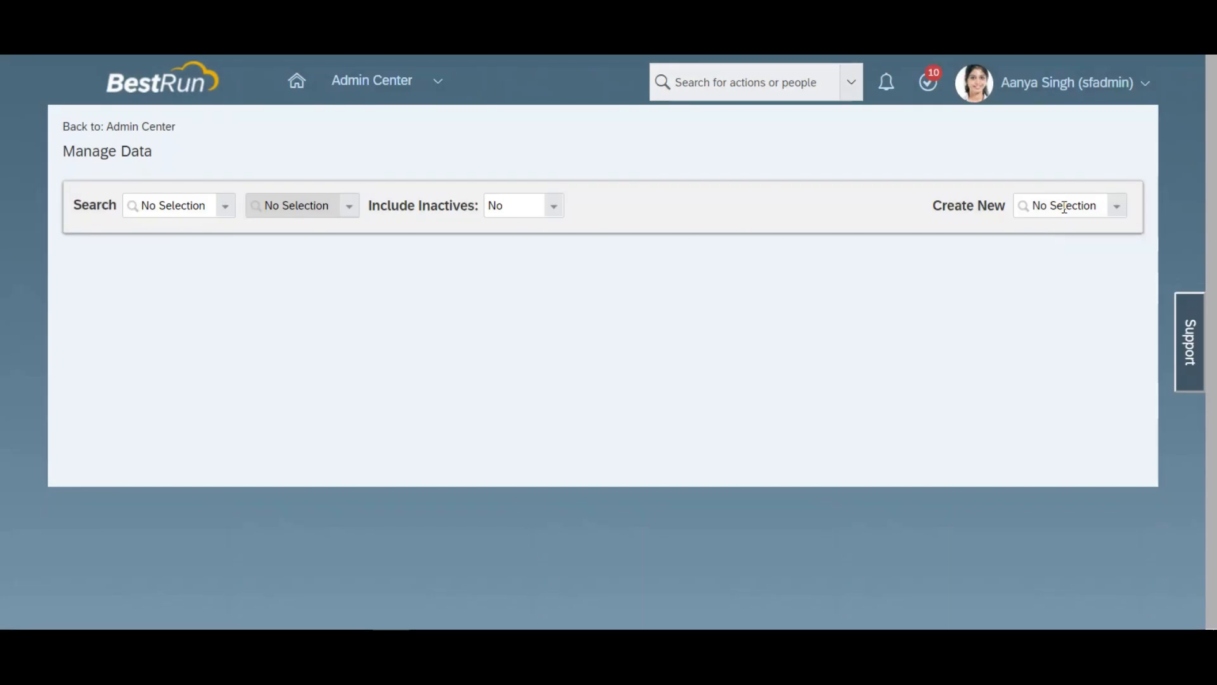
click(1064, 207)
text(o)
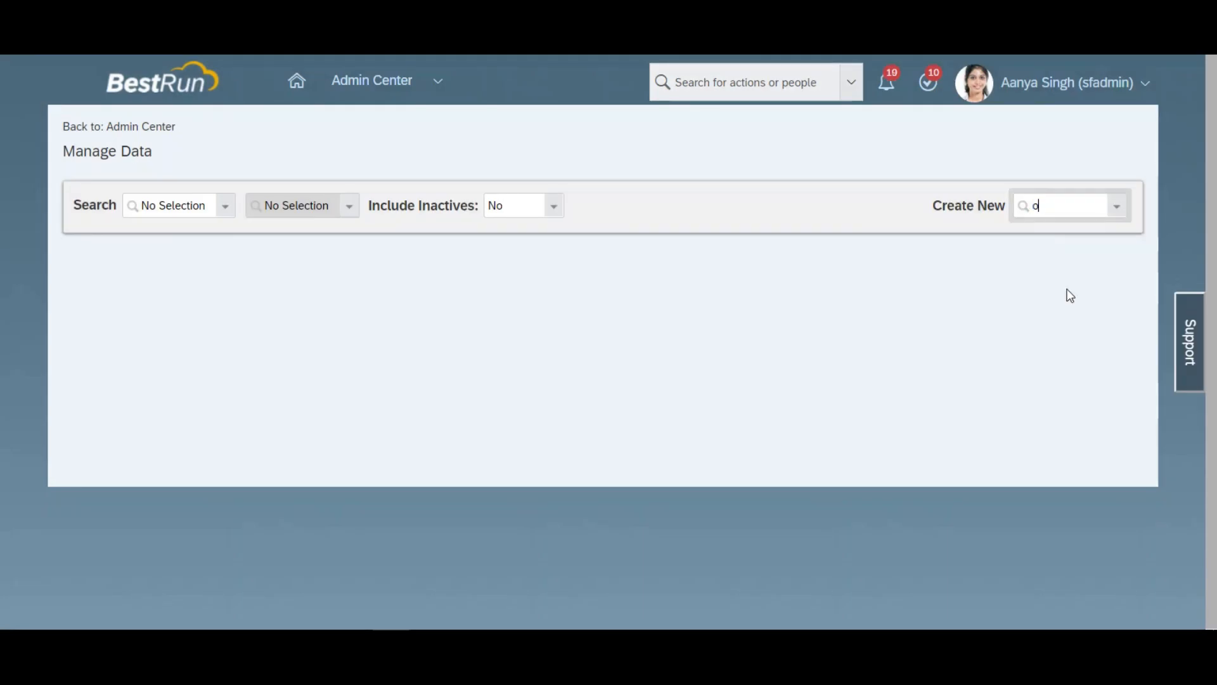
text(ff cy)
click(1067, 232)
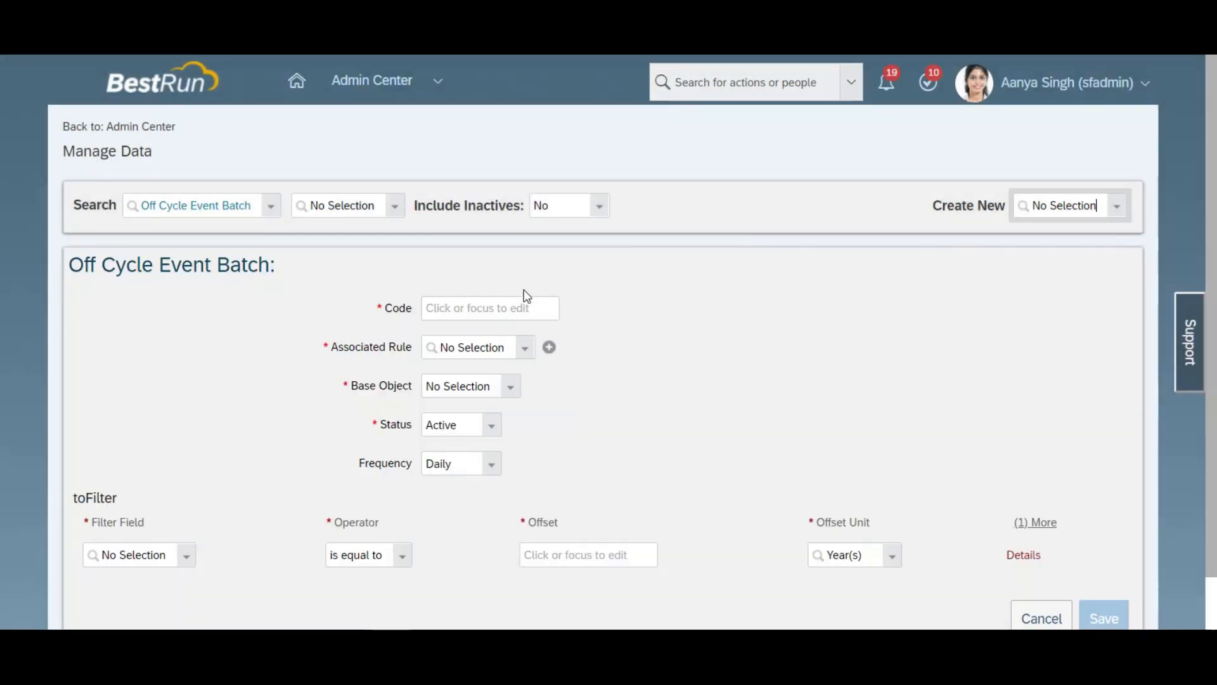
Step: Enter CreateIncentive as the event batch's code and choose Employment Details as its base object
click(497, 309)
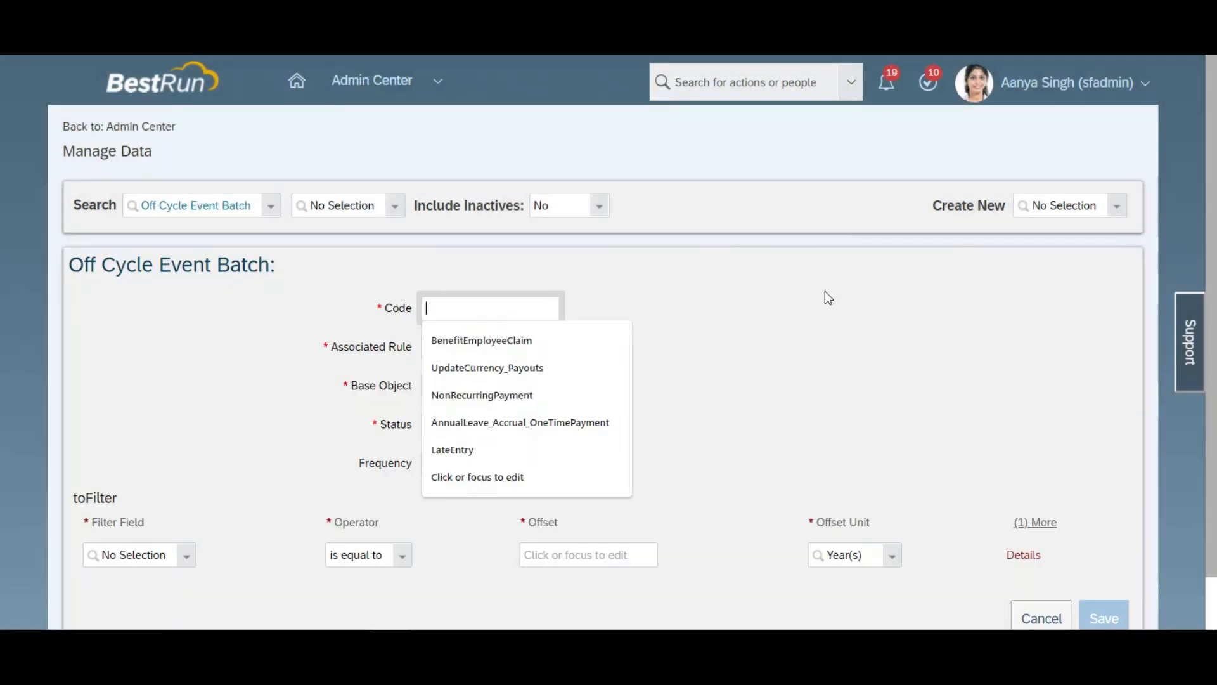
text(Create)
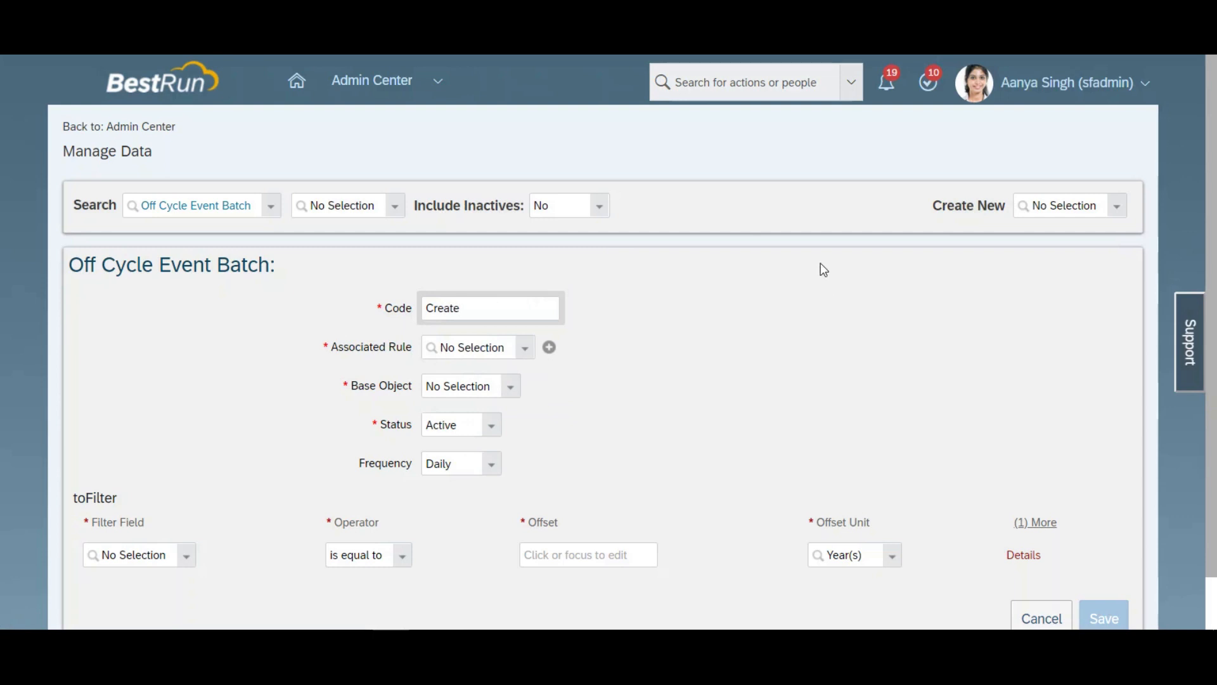
text(Incentive)
key(ctrl+a)
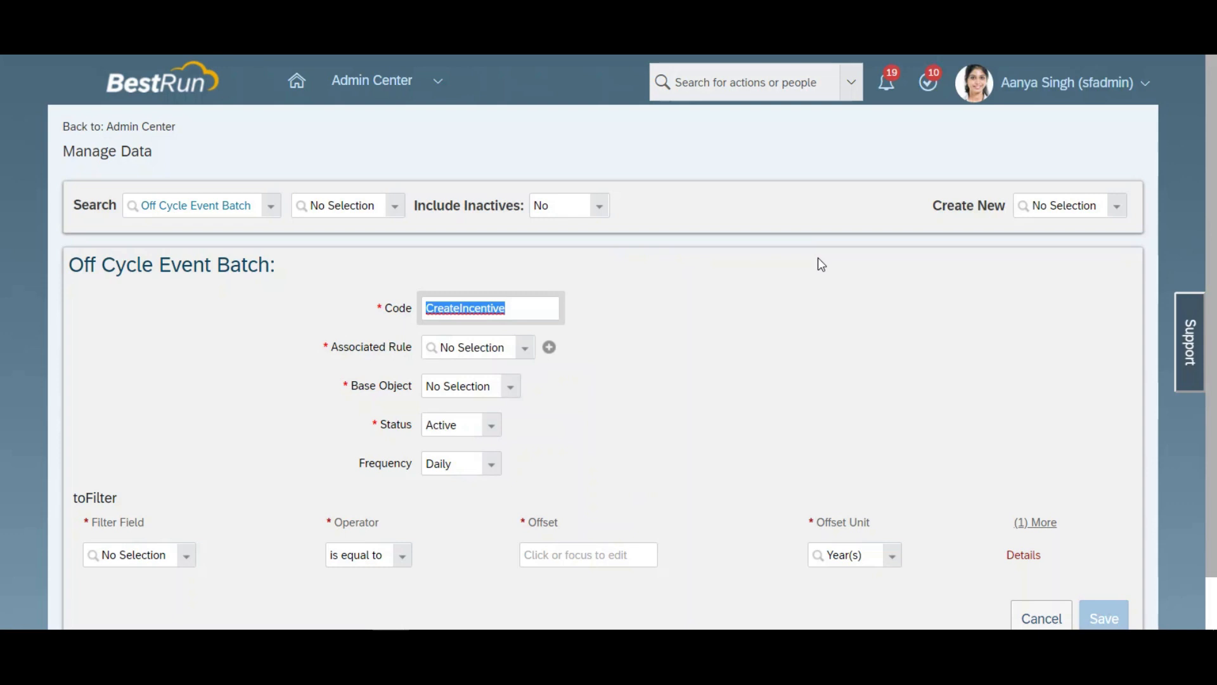
click(474, 346)
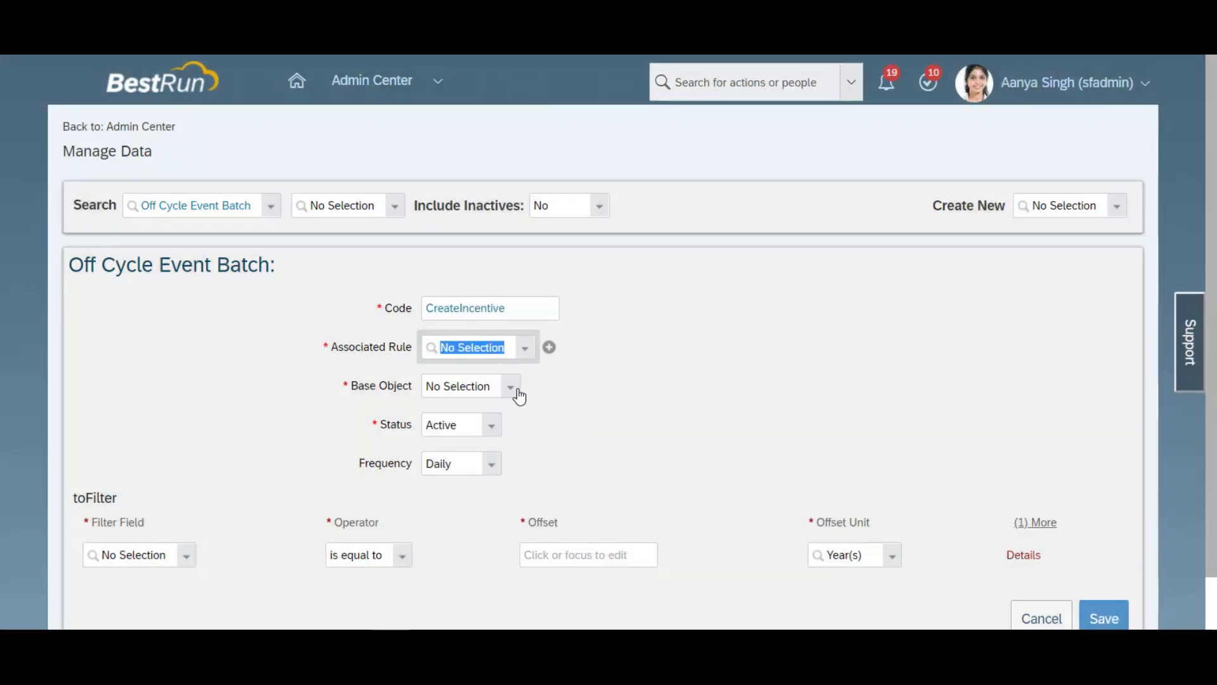
click(513, 388)
click(466, 448)
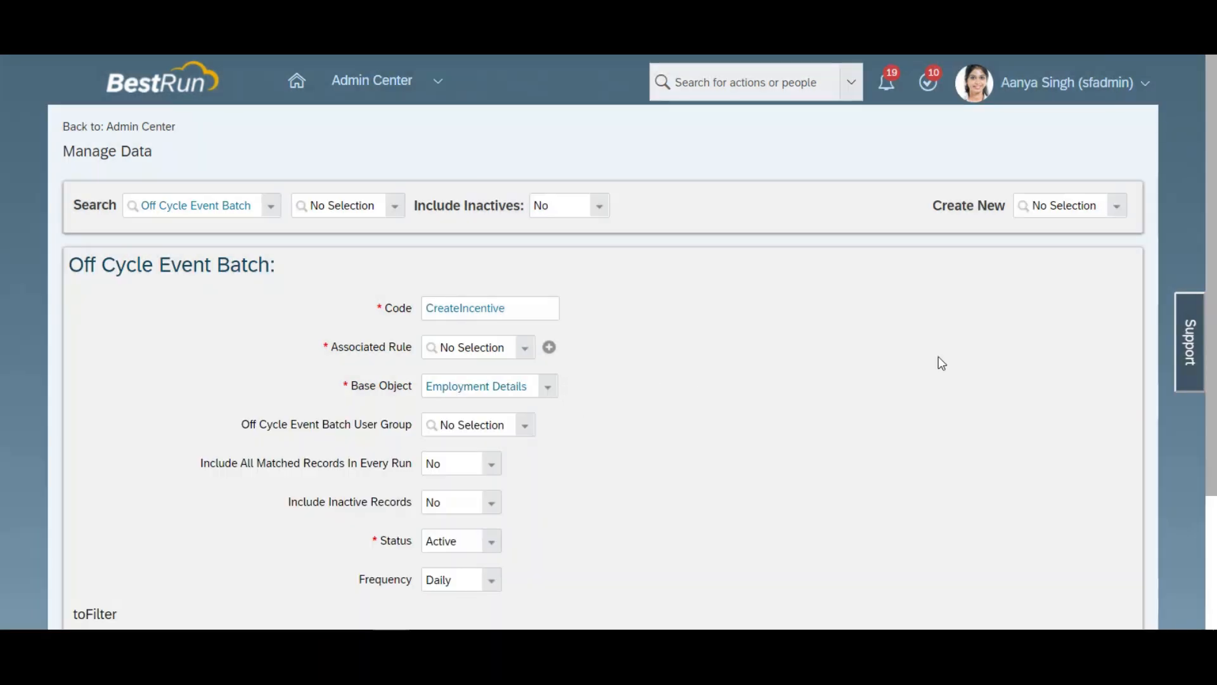
Step: Add a new associated rule for the event batch, using the Basic rule scenario
scroll(675, 350, down, 2)
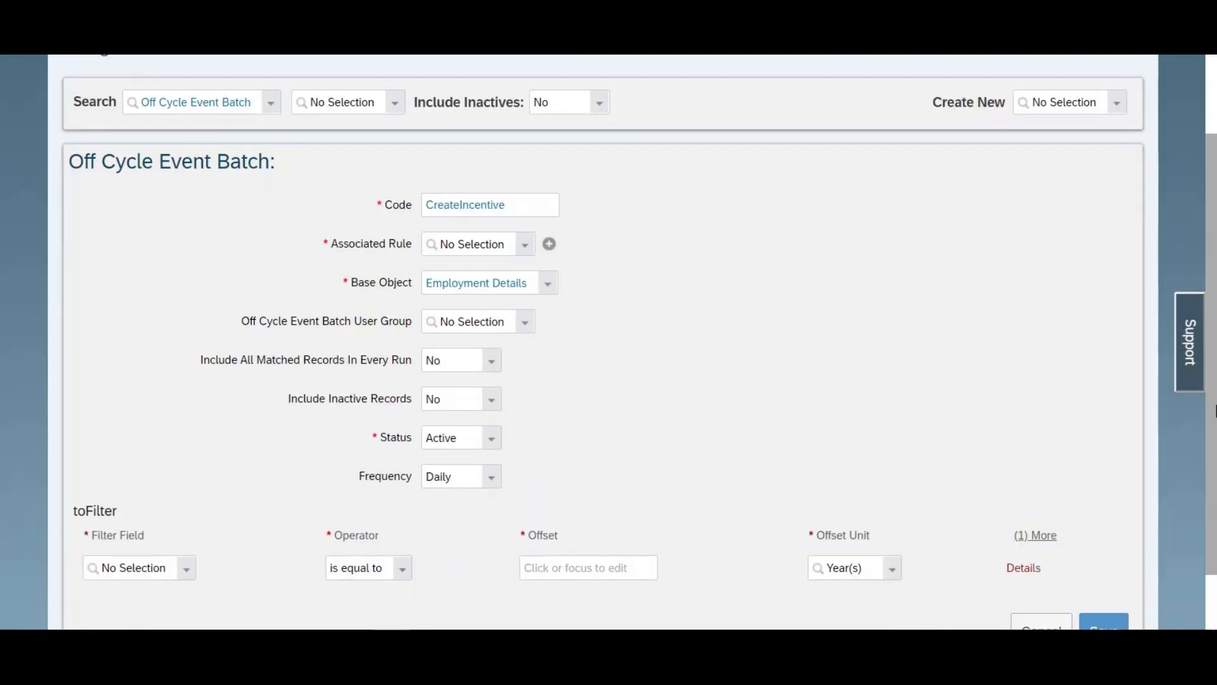
click(551, 245)
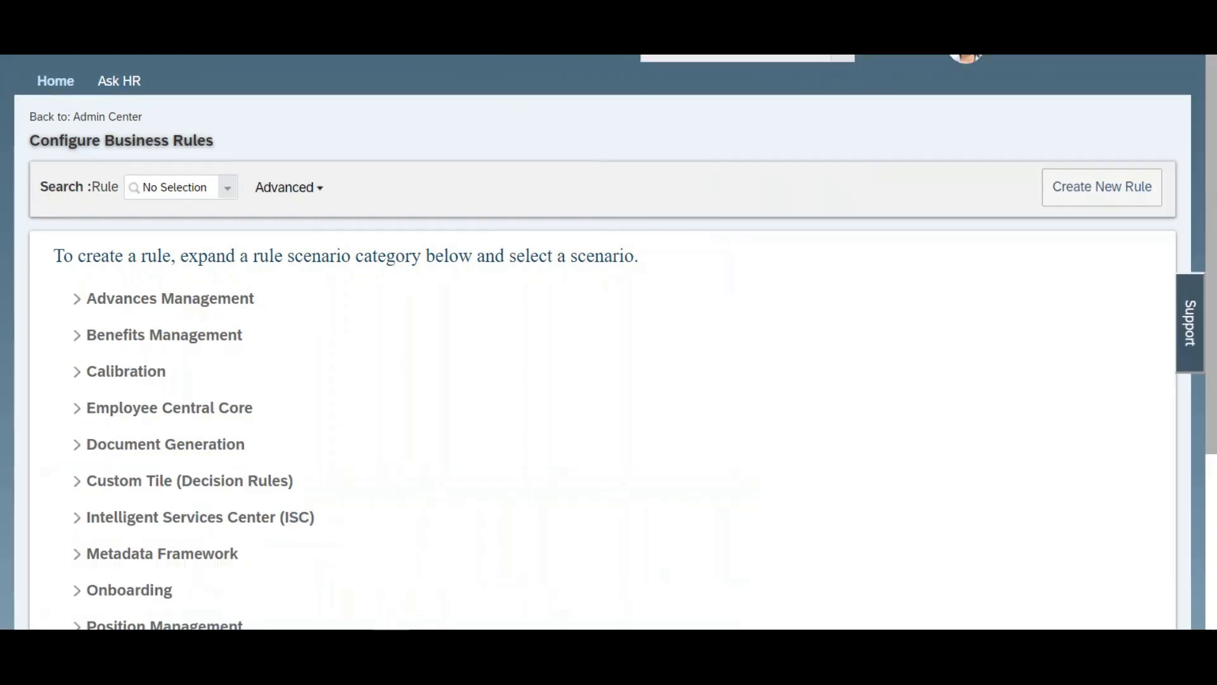
scroll(1166, 181, down, 3)
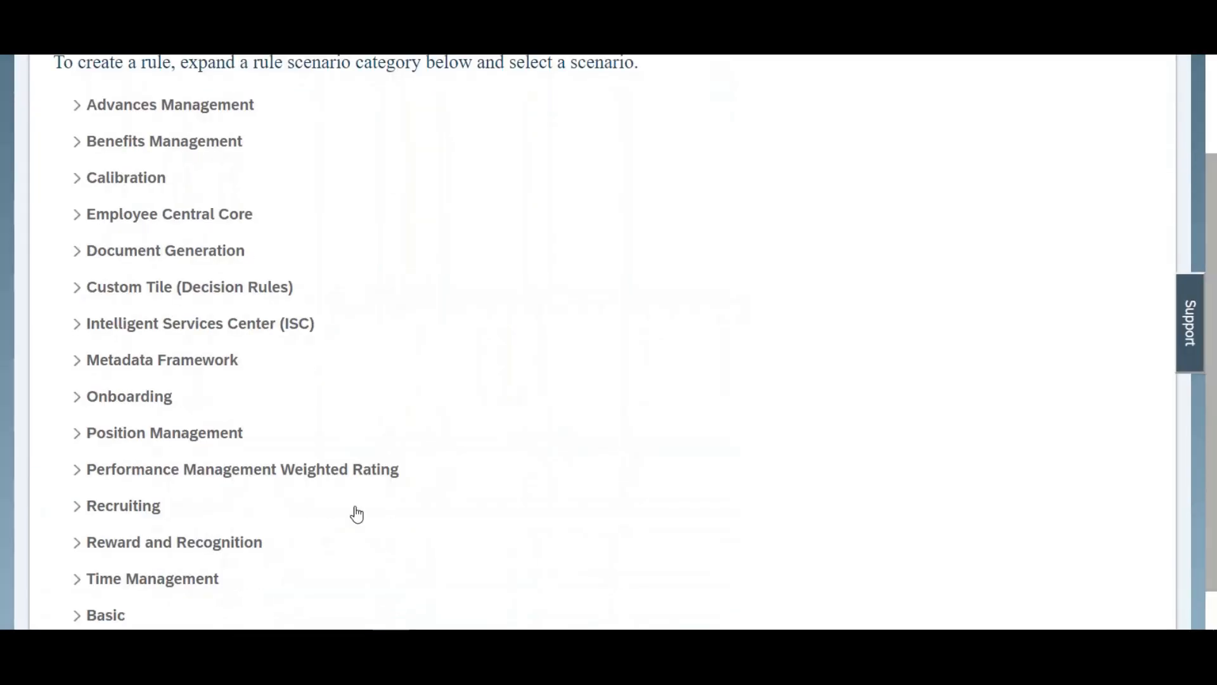
scroll(1211, 489, down, 2)
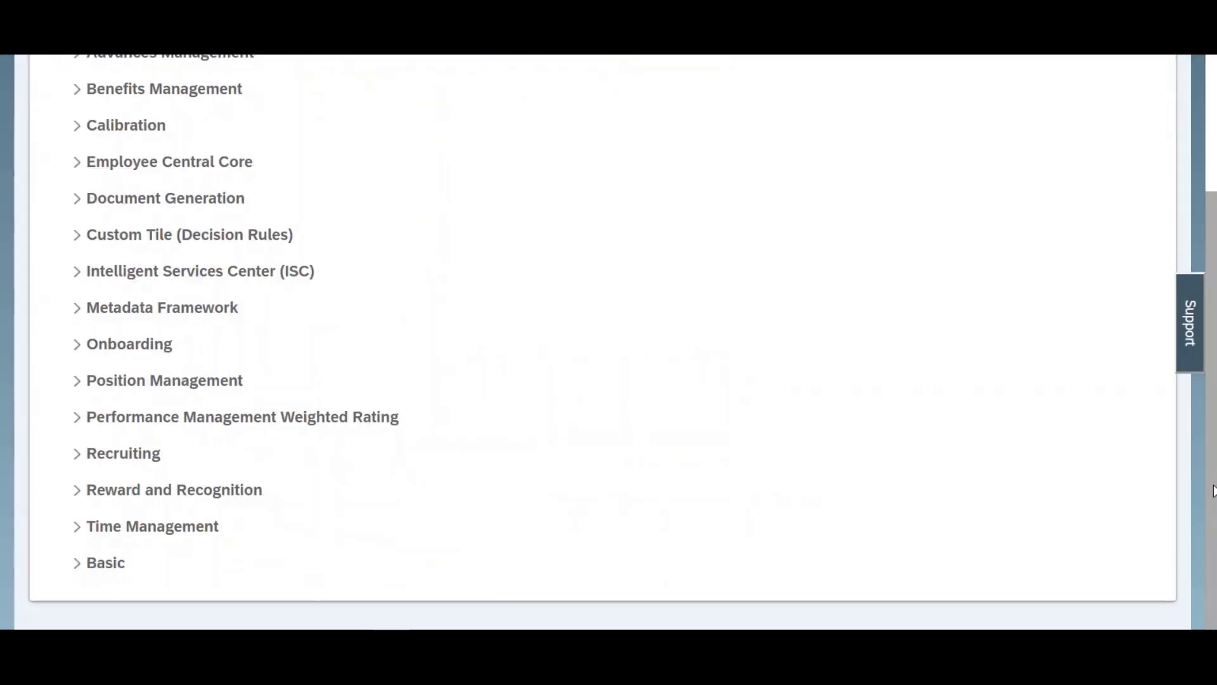
click(78, 564)
click(93, 588)
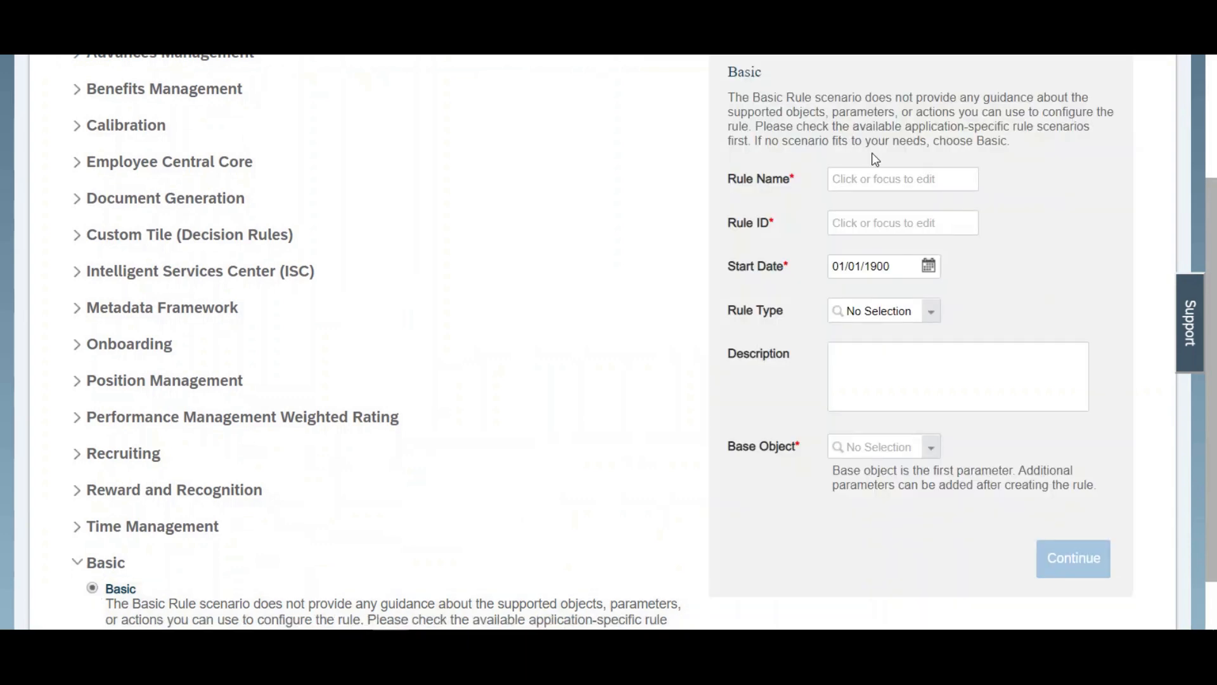
Step: Name the new rule CreateIncentives and accept the same text as its rule ID
click(867, 184)
text(Crea)
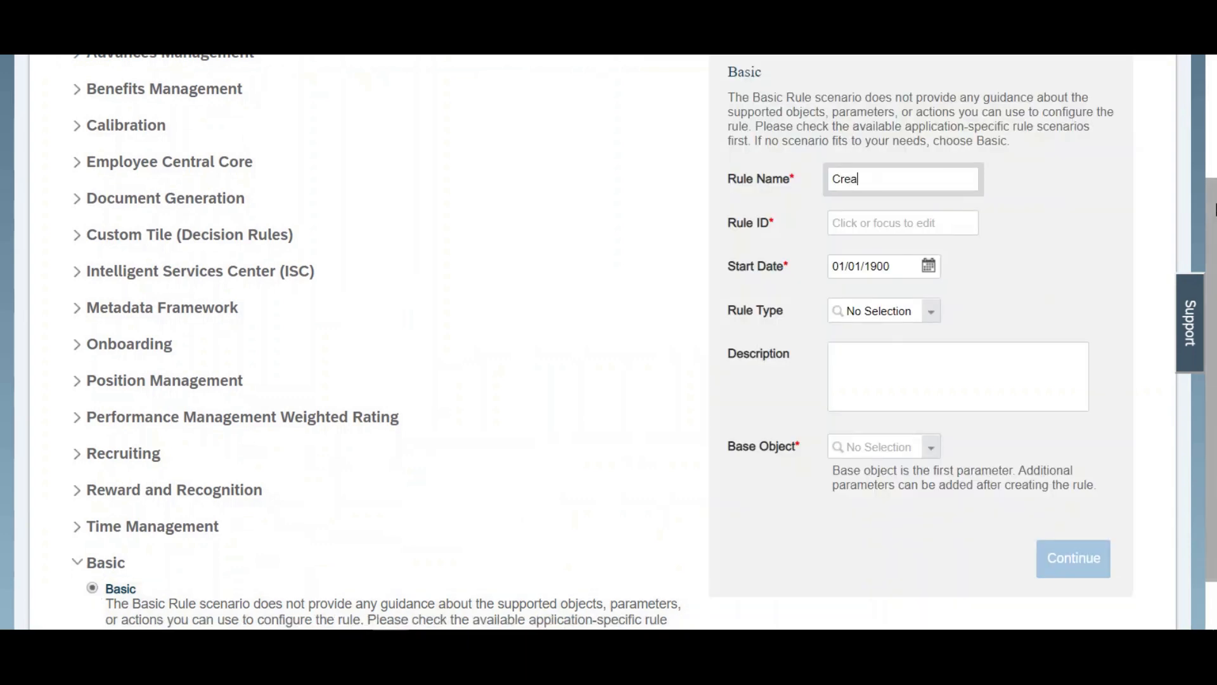
text(teIncentives)
key(ctrl+a)
key(Tab)
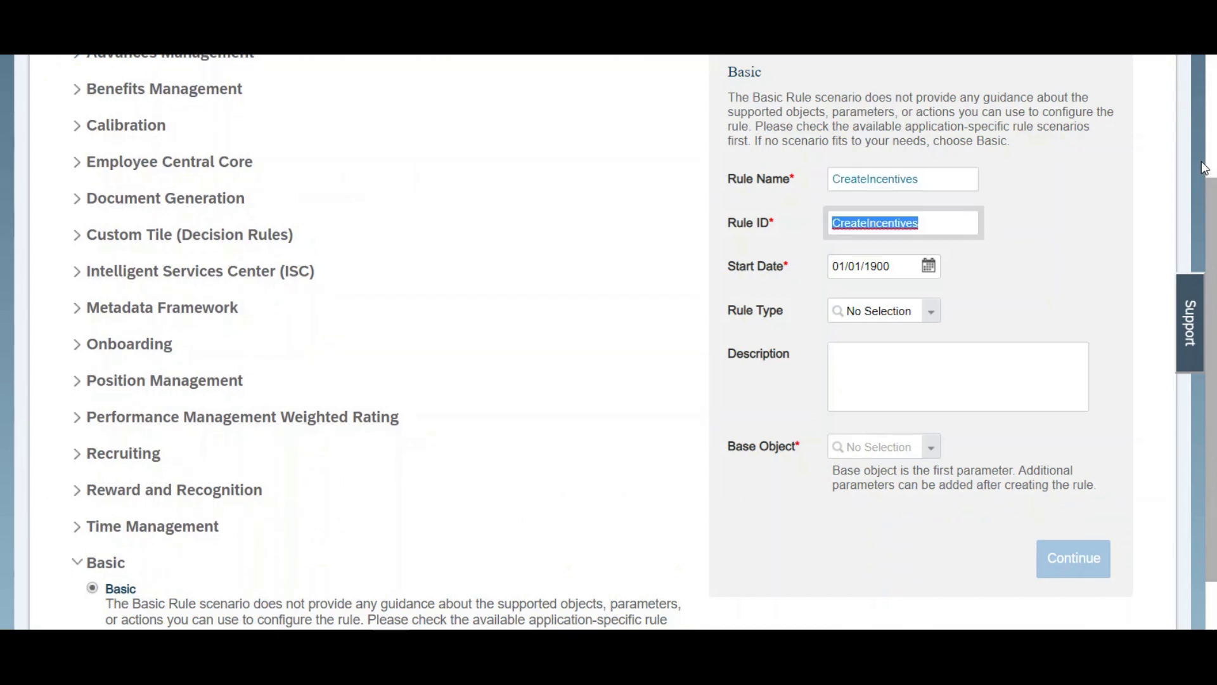
Step: Set the rule's base object to Employment Details and continue to the rule definition
click(863, 445)
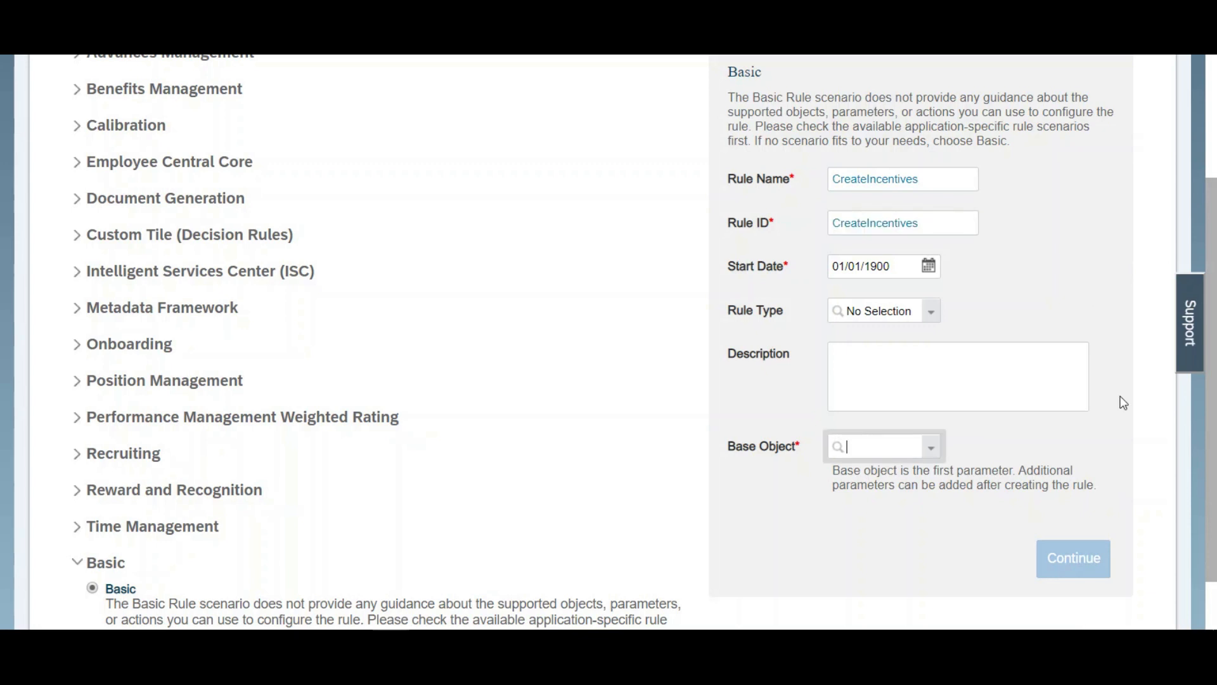
text(employ)
text(ment detail)
text(s)
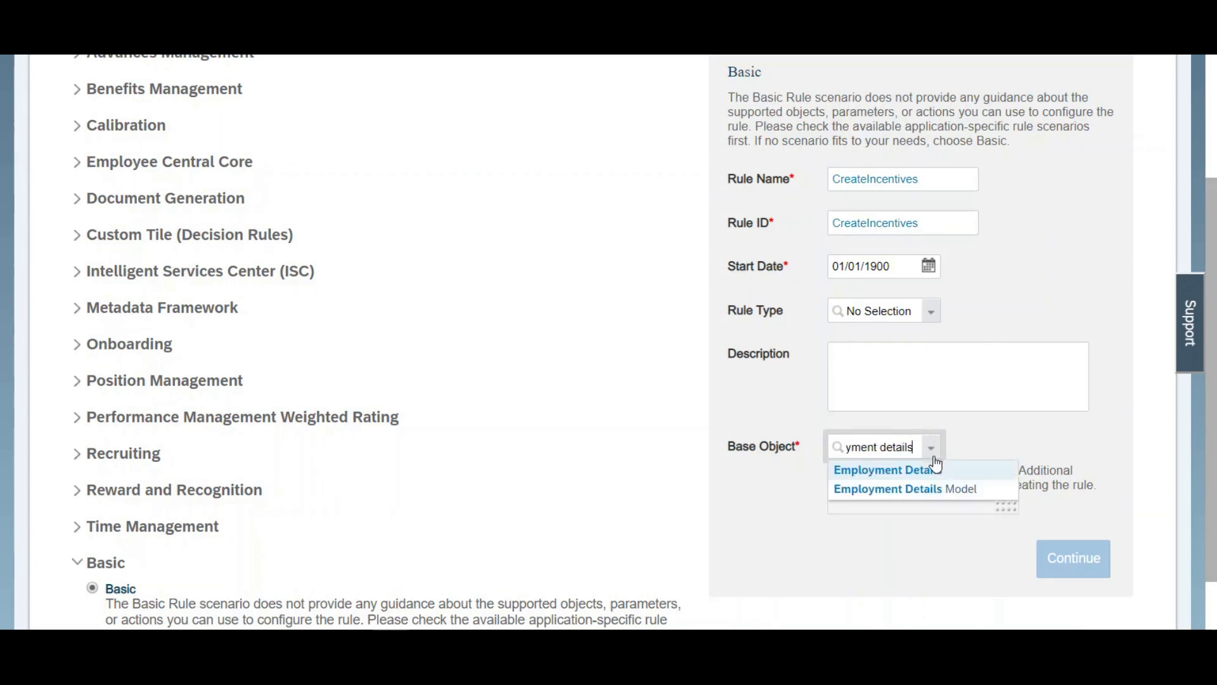
click(926, 467)
click(1061, 558)
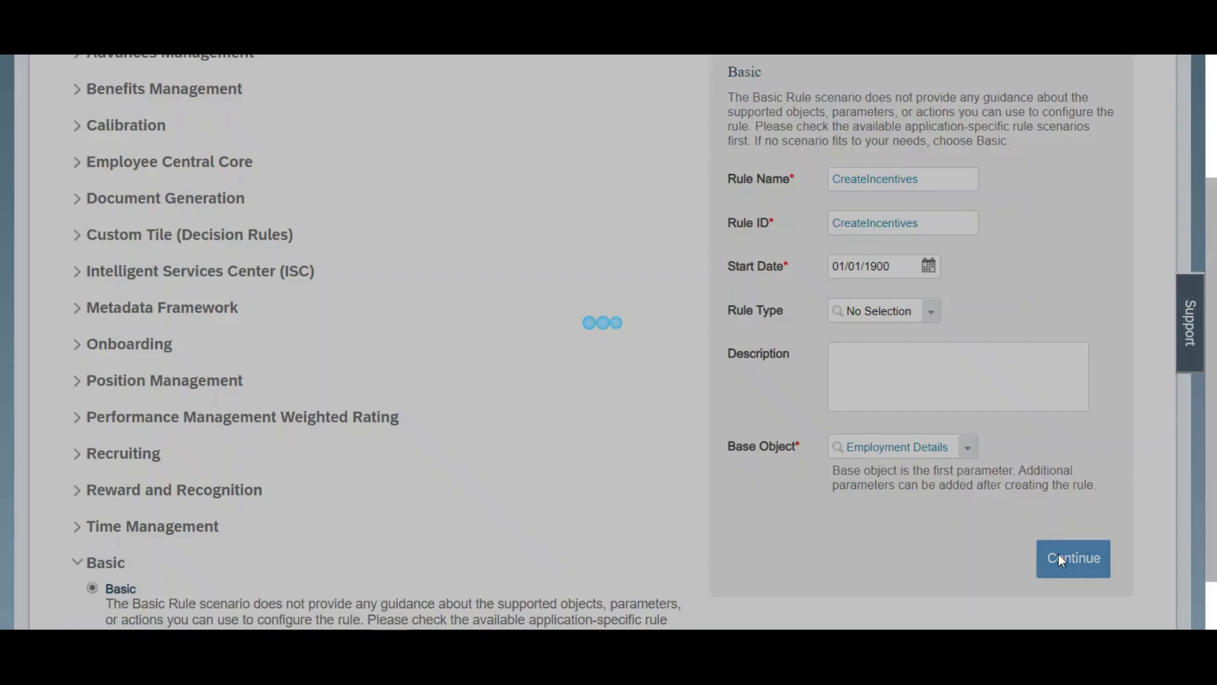
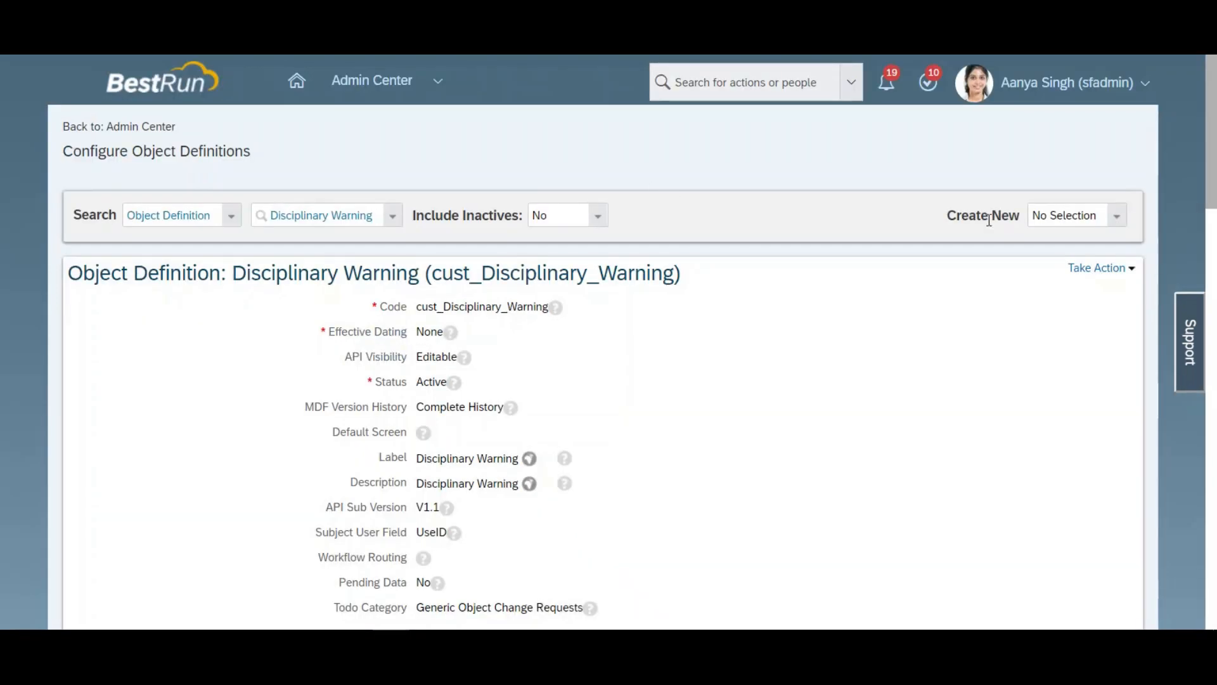
Step: Create a new object definition and enter LookupIncentiveGrid as its code
click(1049, 215)
click(1117, 216)
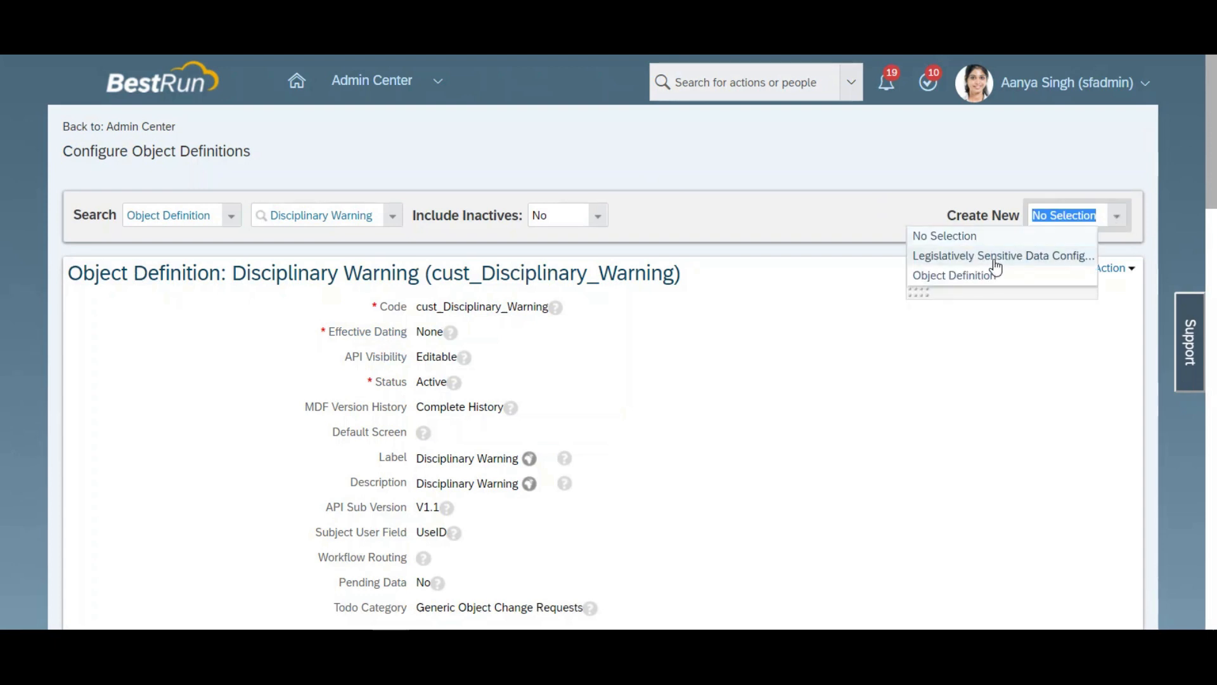
click(970, 275)
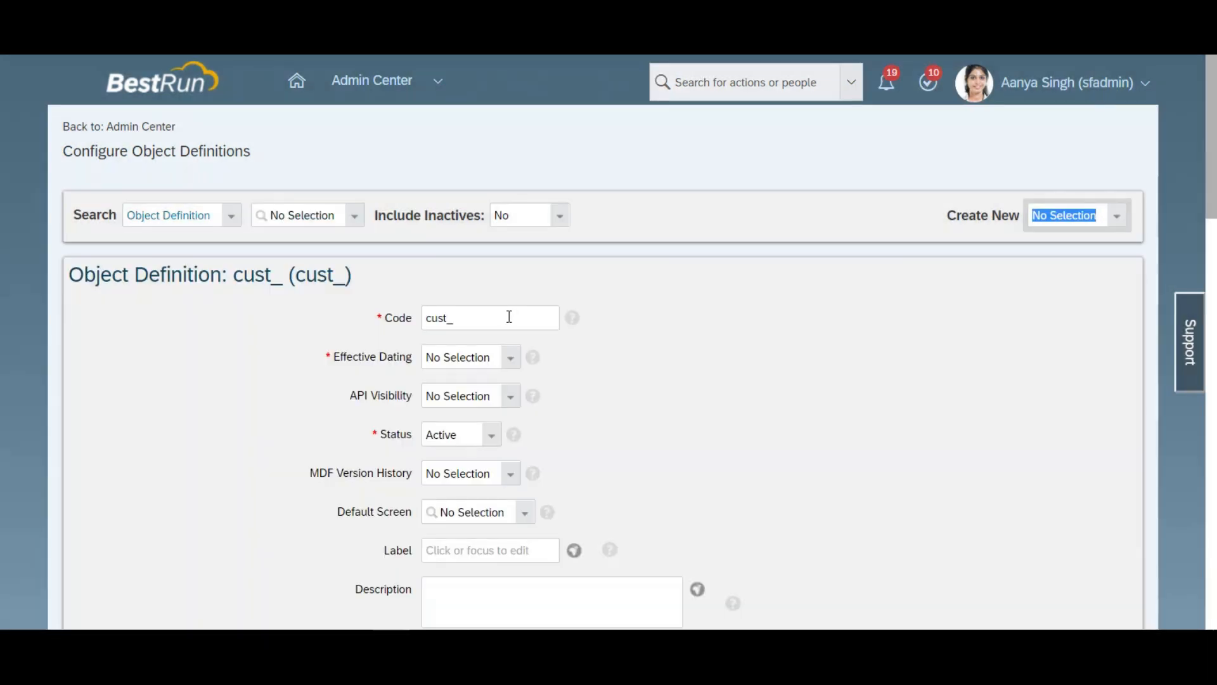
click(524, 315)
text(Lookup)
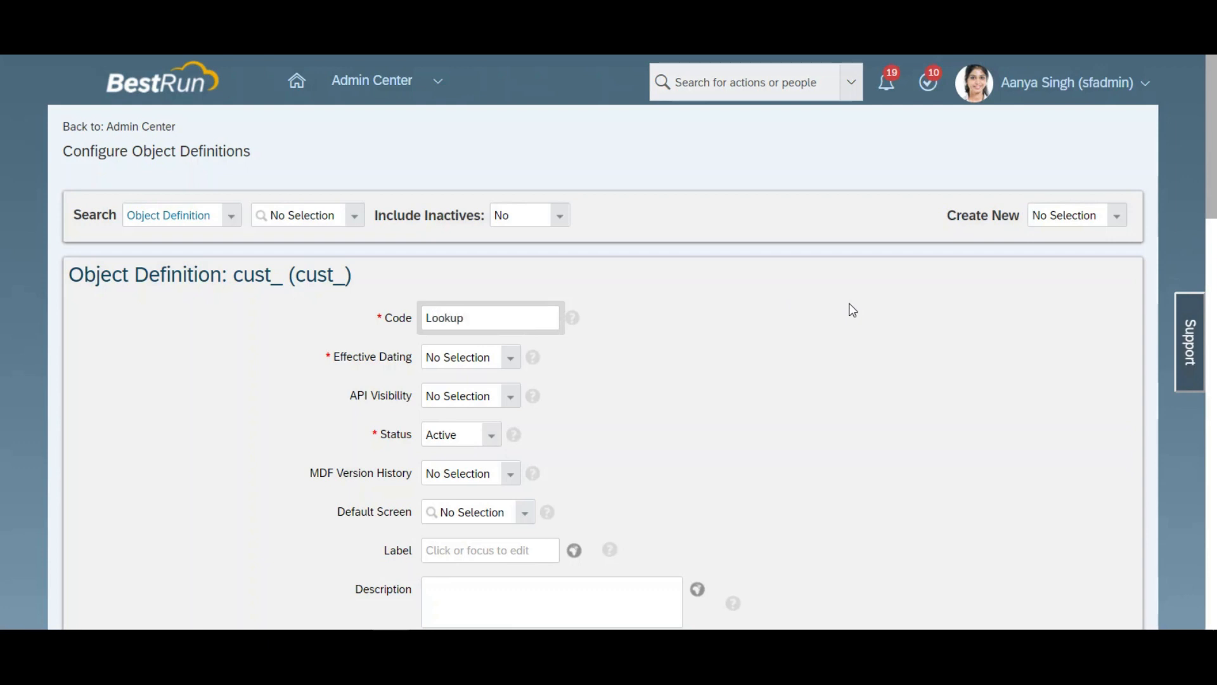
text(IncentiveGrid)
key(ctrl+a)
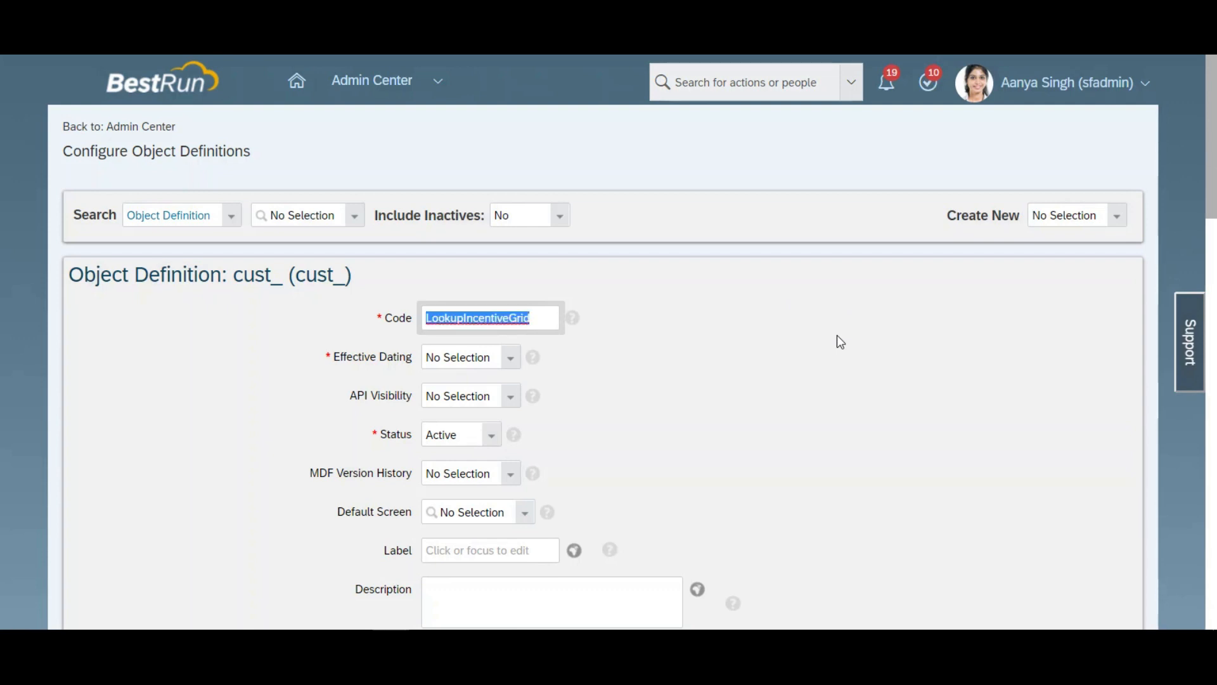
Step: Set the object's effective dating to Basic and its API visibility to Editable
click(510, 360)
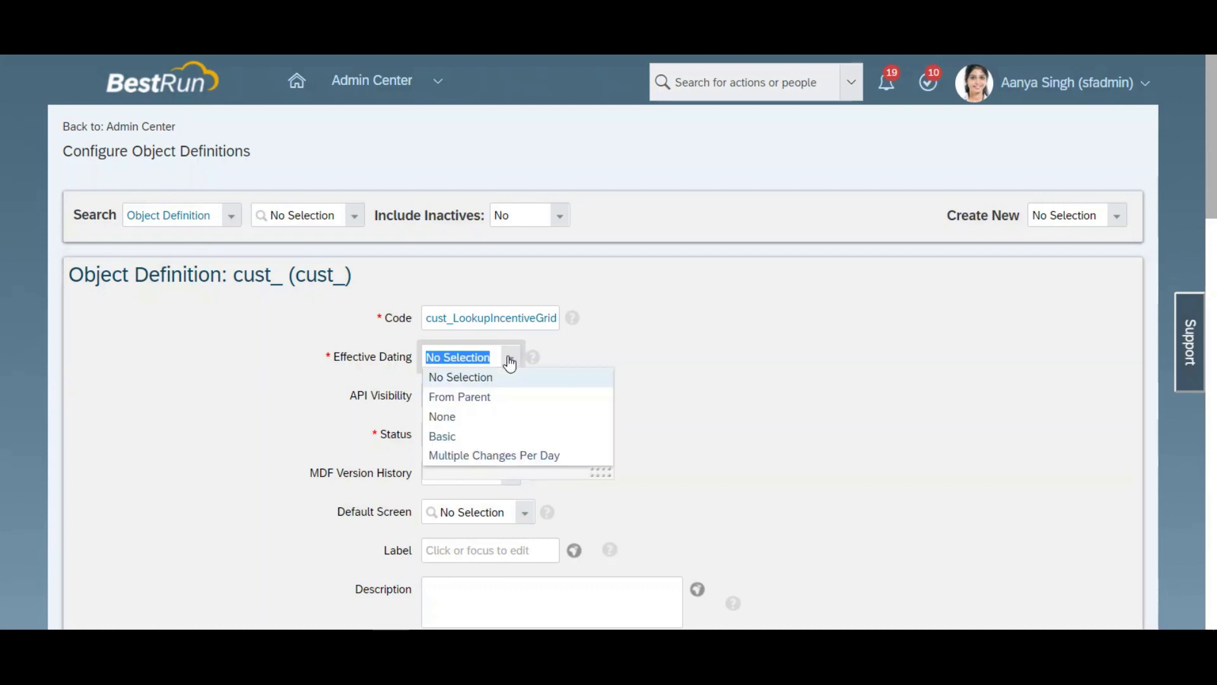
click(456, 438)
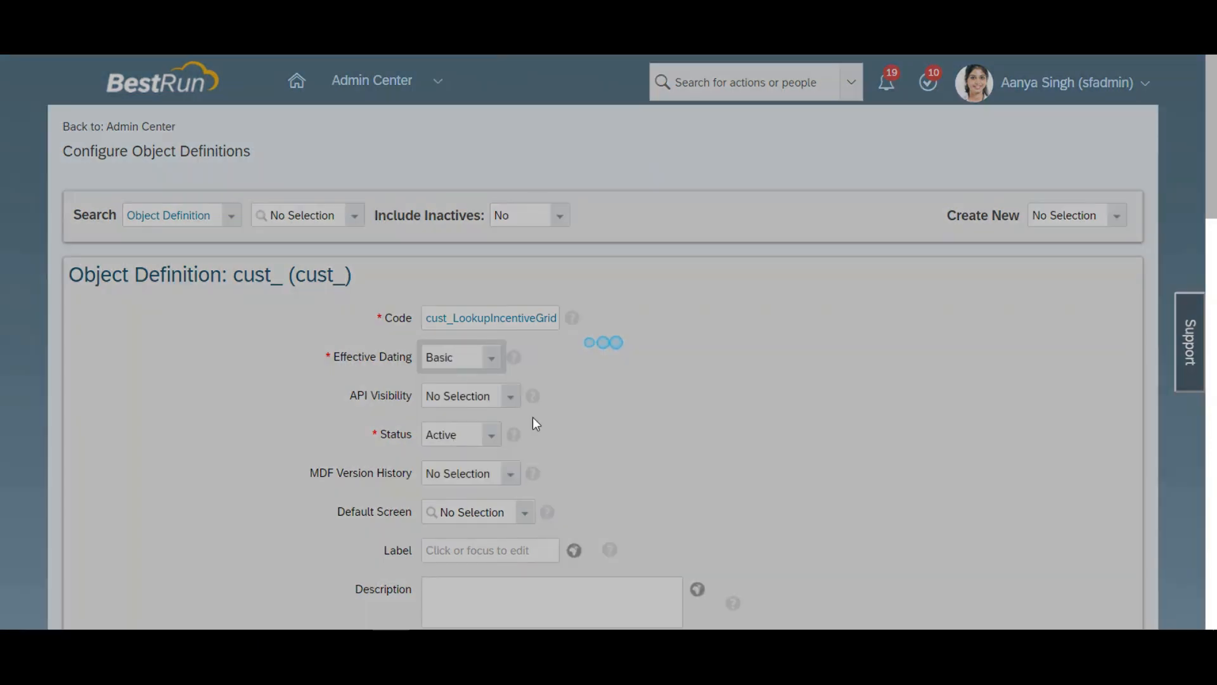
click(751, 451)
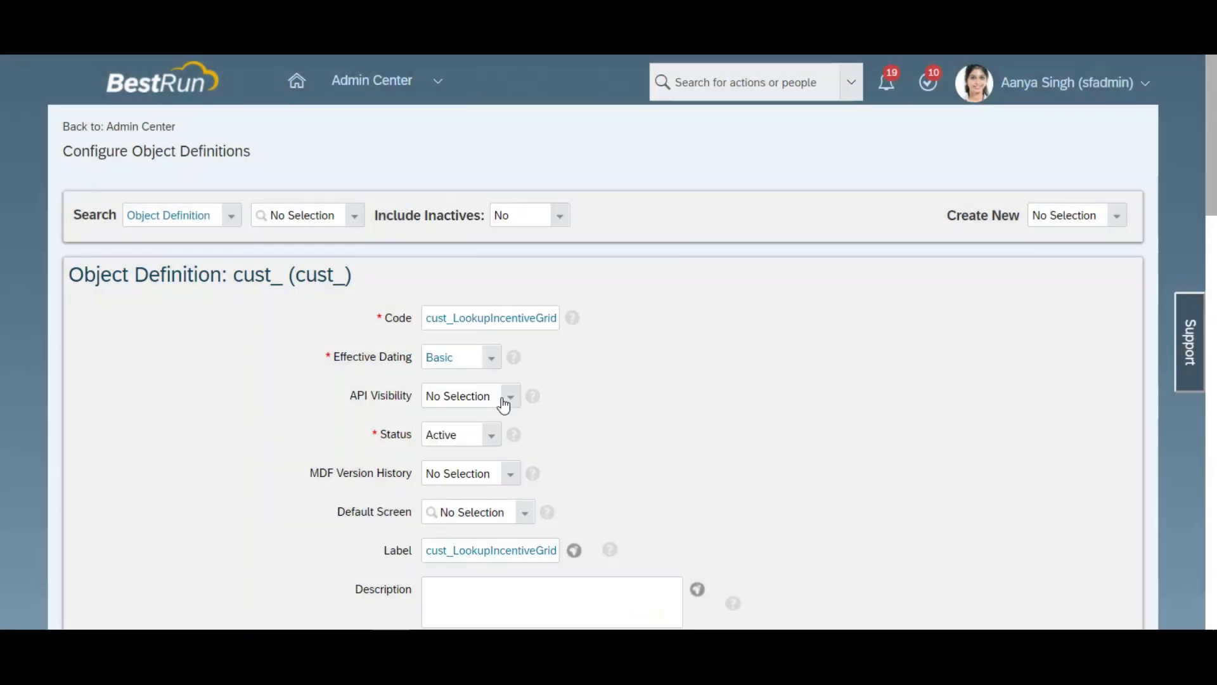
click(509, 396)
click(452, 436)
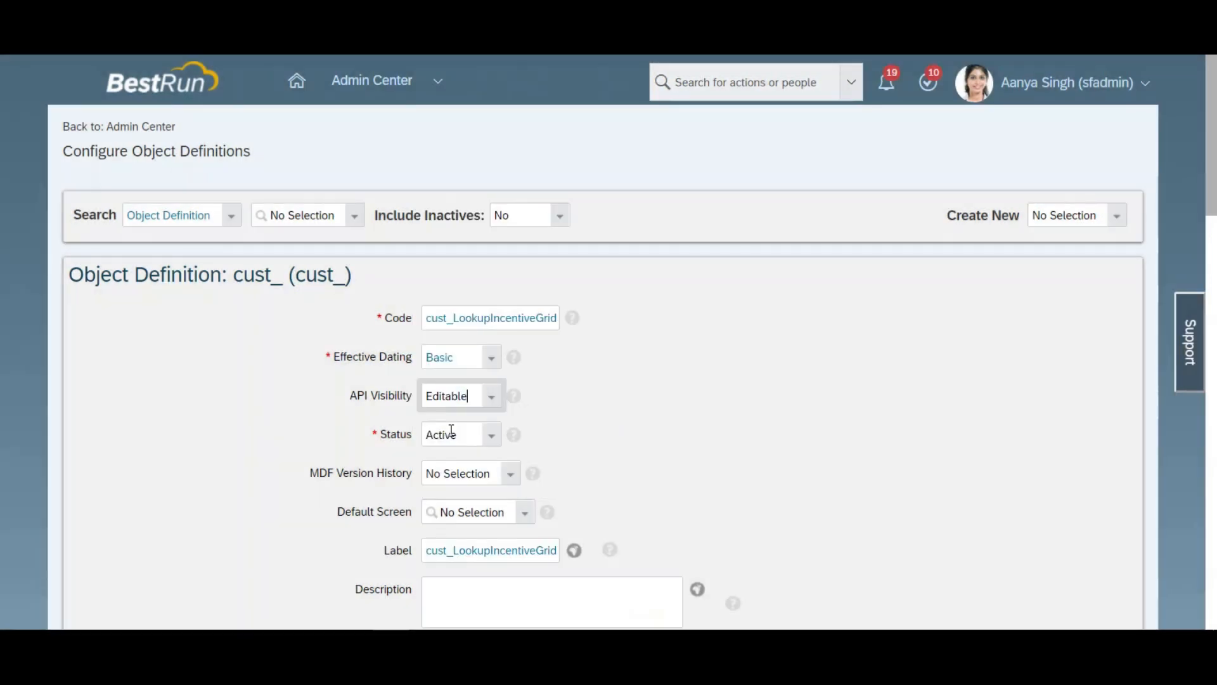
Step: Delete the externalName field from the object's field list
drag(1214, 200, 1212, 257)
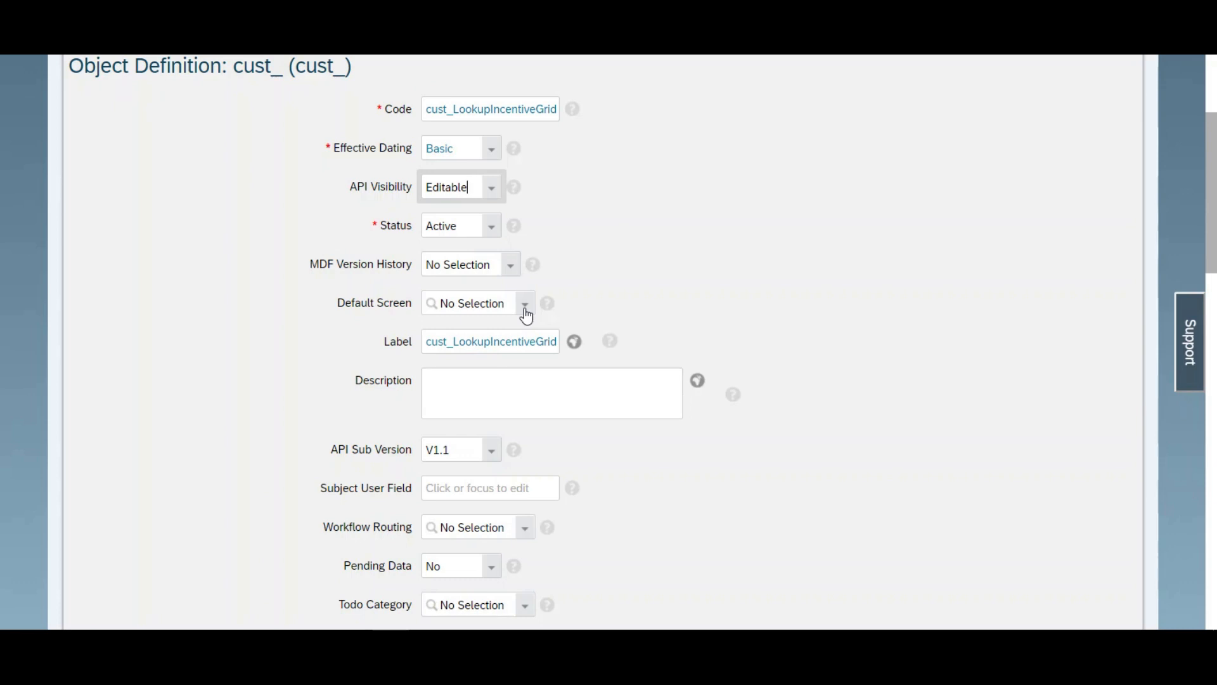
drag(1215, 245, 1209, 379)
drag(1215, 317, 1215, 288)
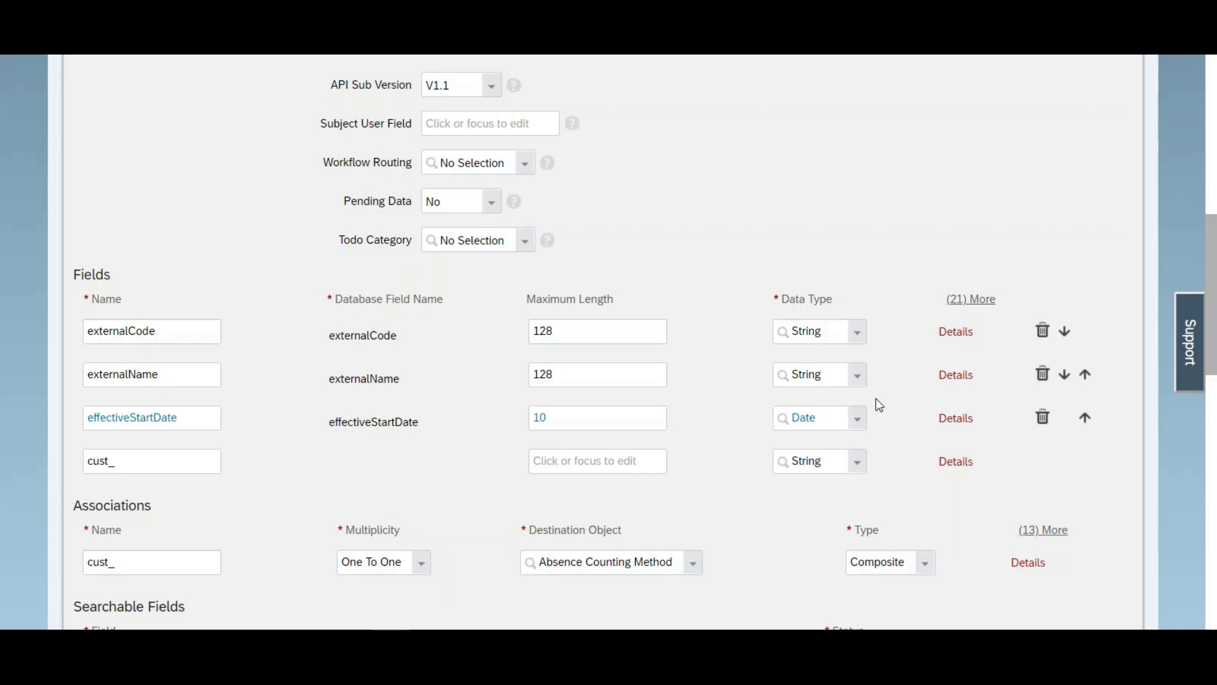
click(1043, 374)
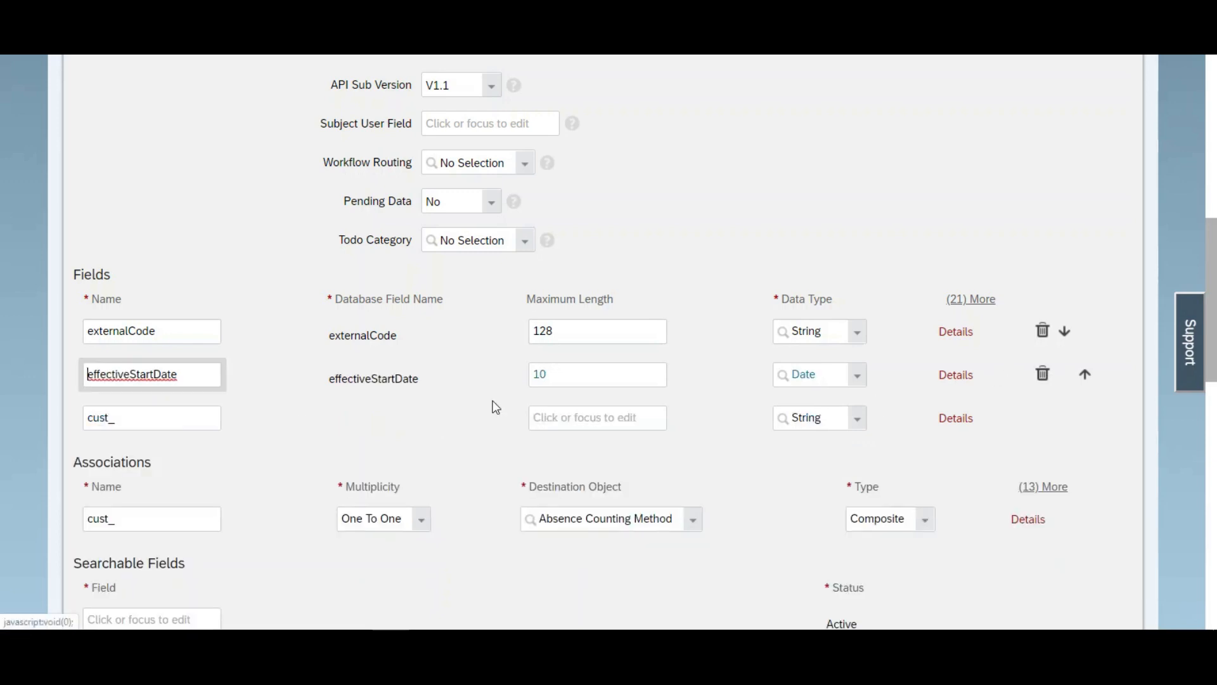
Step: Add a field named MinNumberWarnings to the object and set its data type to Number
click(161, 419)
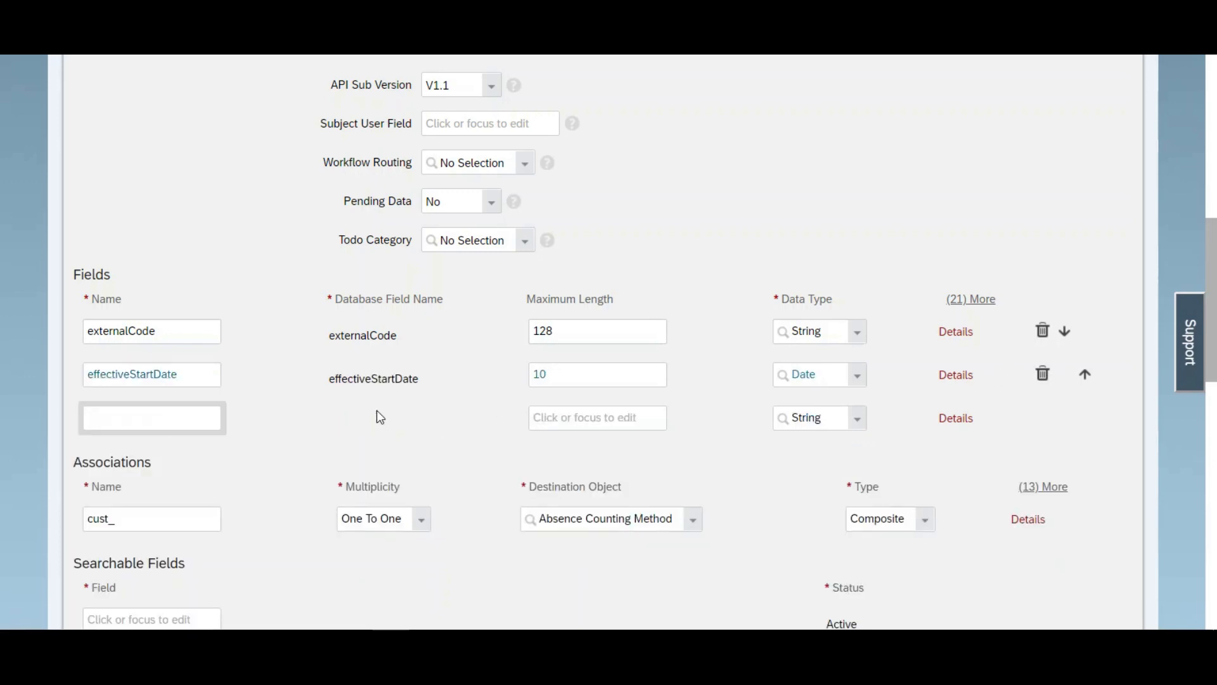
text(MinWa)
key(BackSpace)
key(BackSpace)
text(nNu)
key(BackSpace)
key(BackSpace)
text(NumberWarning)
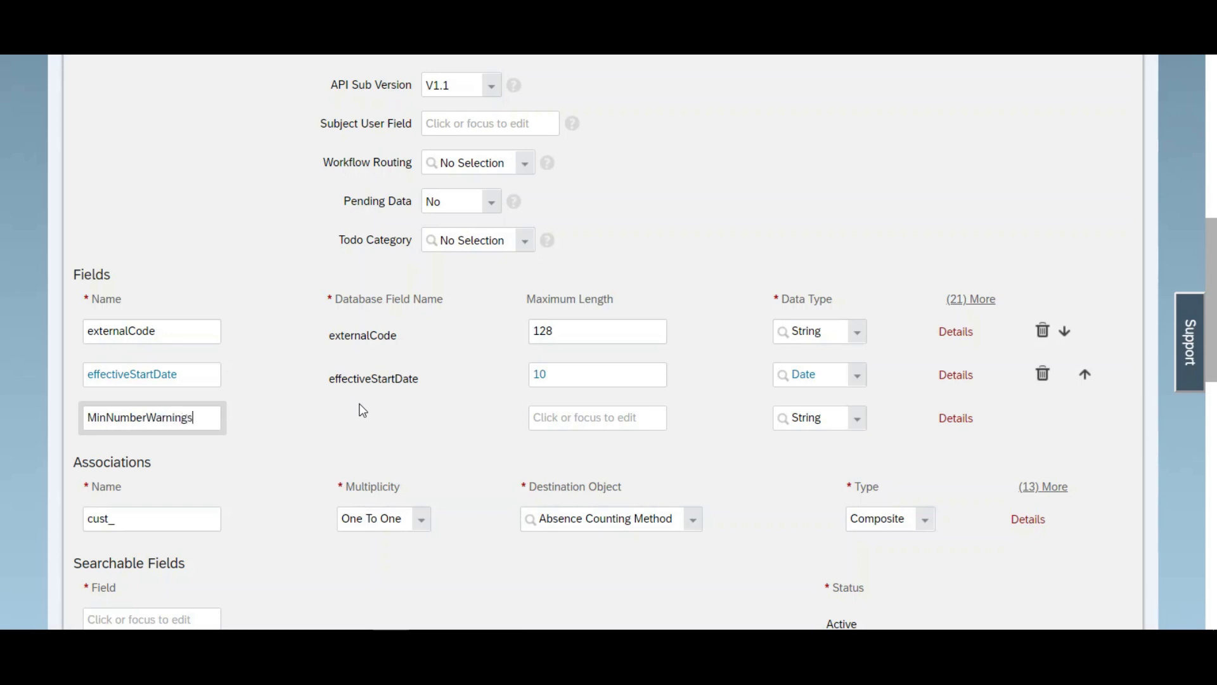
key(ctrl+a)
click(860, 420)
click(861, 419)
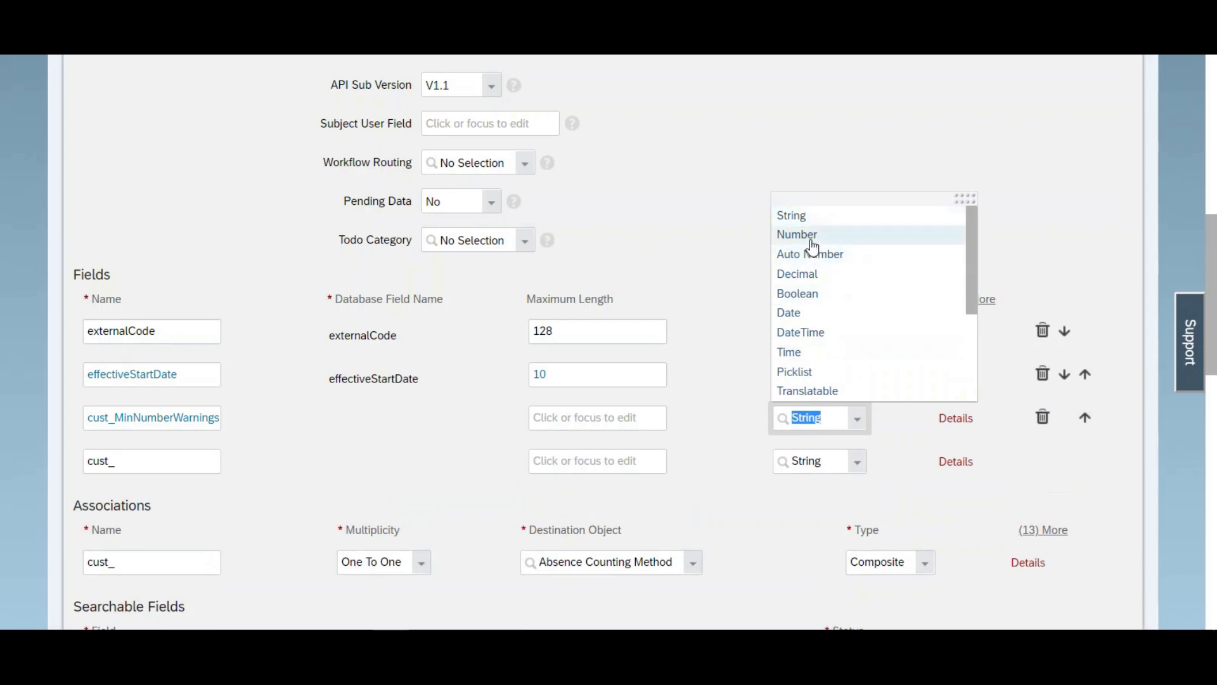
click(812, 240)
Step: Label the minimum warnings field "Min number of warning" in its details and accept them
click(956, 420)
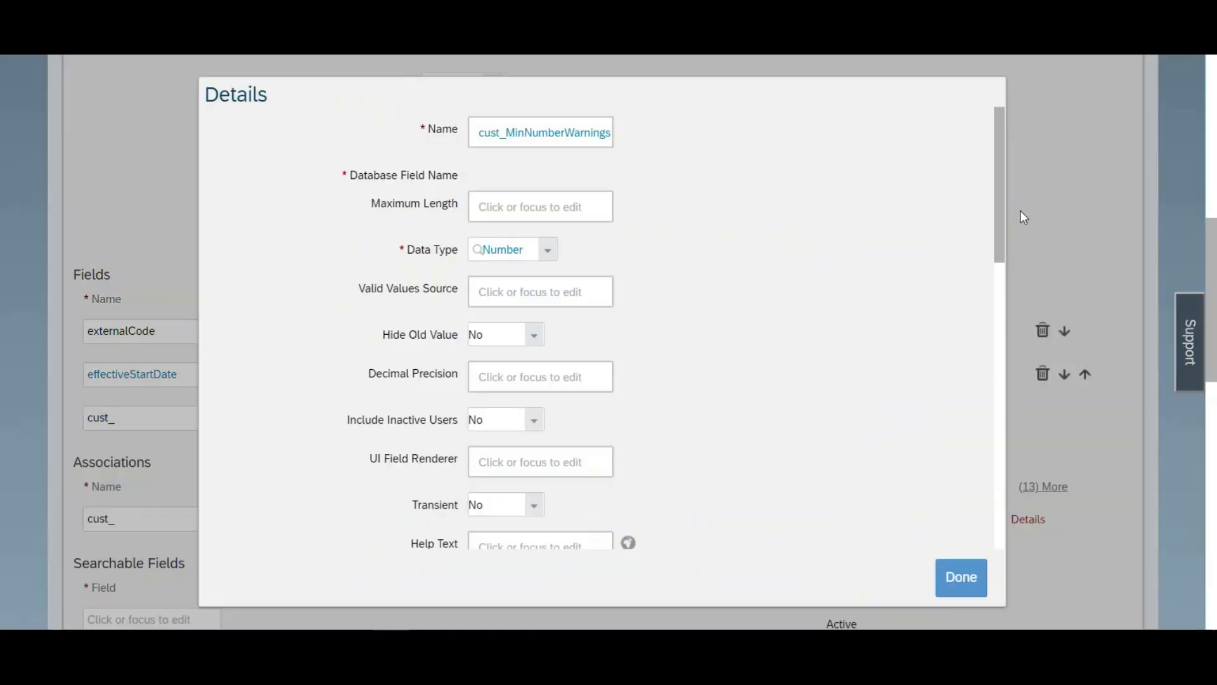
drag(1002, 215, 1003, 471)
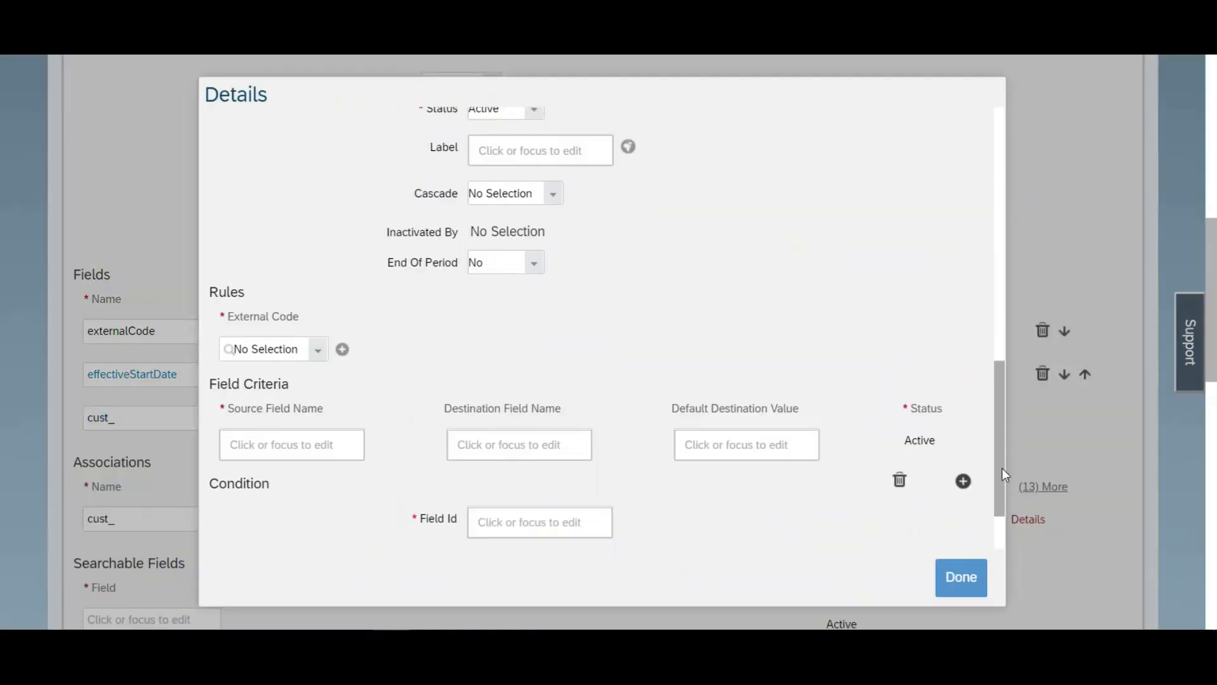
click(535, 145)
text(M)
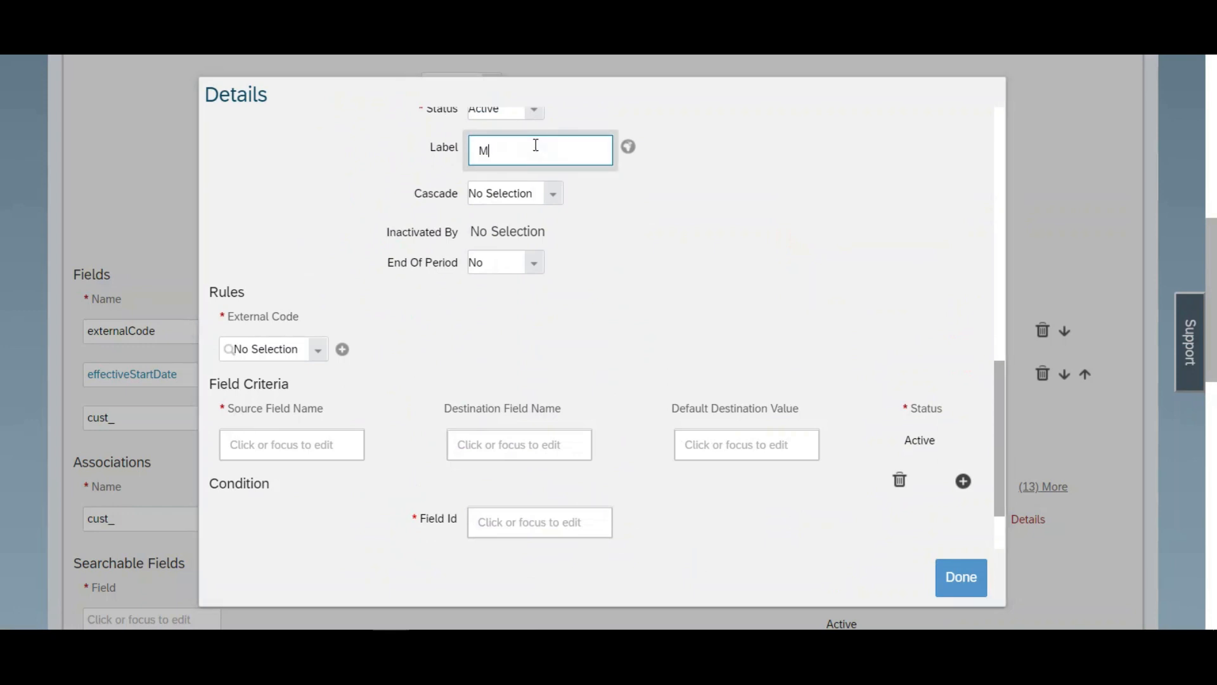
text(in number of warking)
key(ctrl+a)
key(BackSpace)
key(ctrl+z)
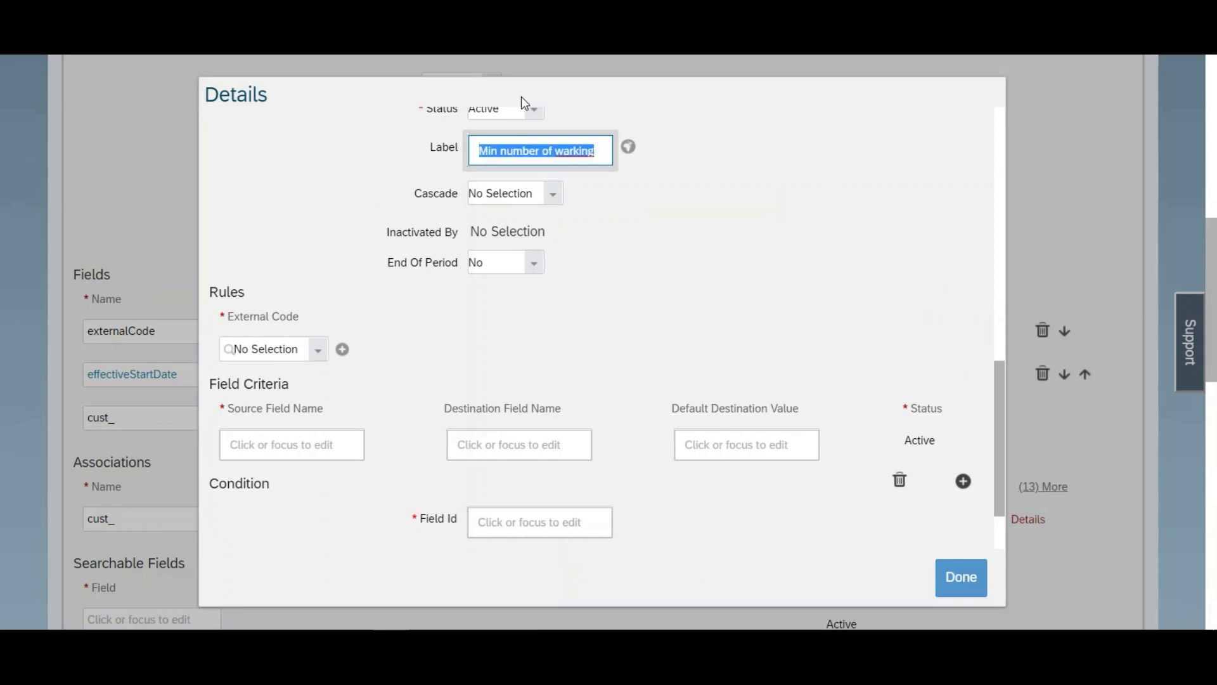
click(578, 155)
key(BackSpace)
text(n)
key(ctrl+a)
key(ctrl+c)
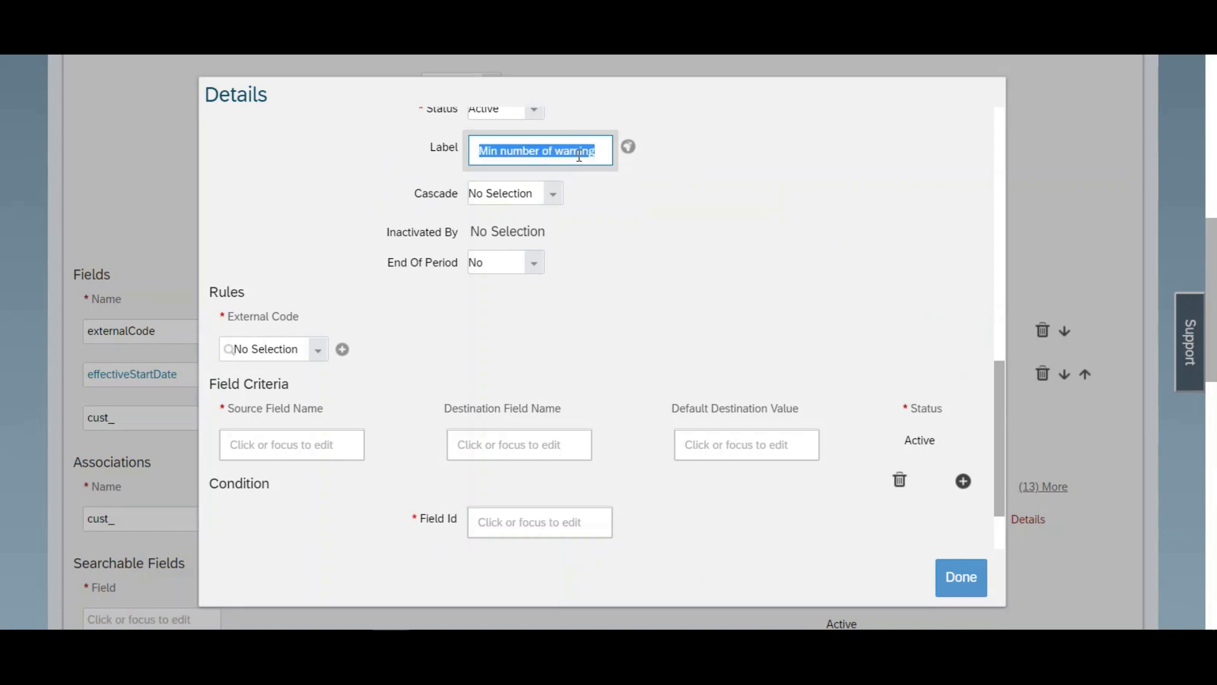
click(950, 578)
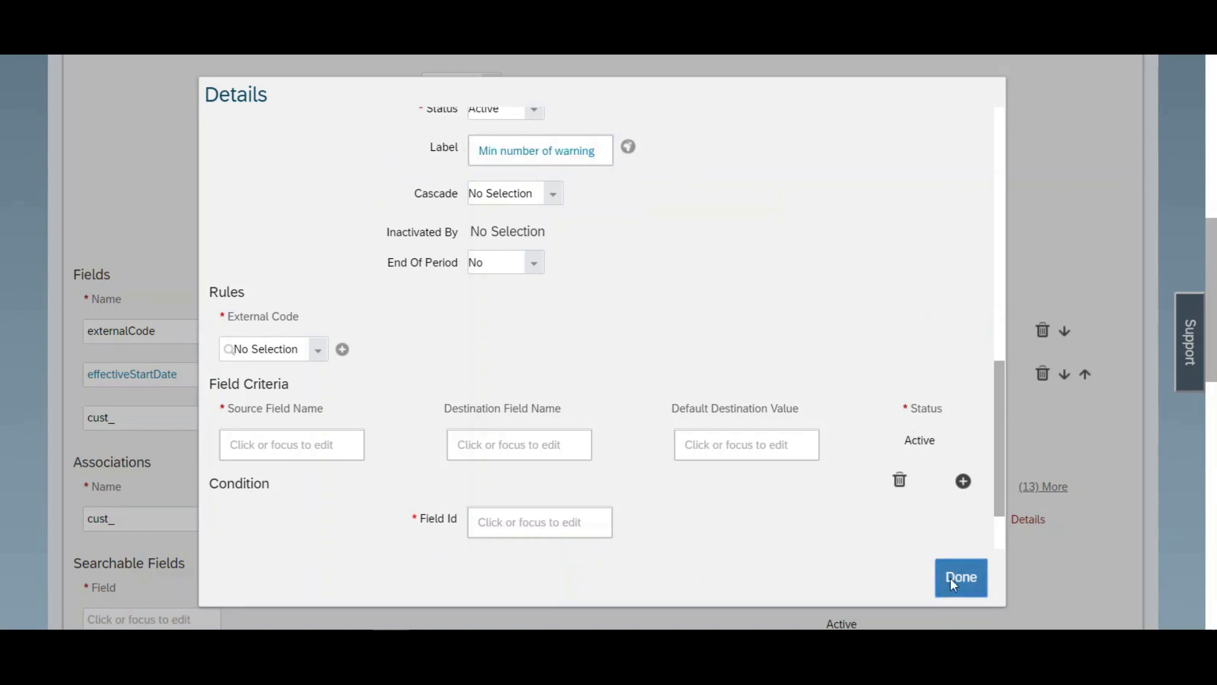
Step: Add another field to the object named MaxnumberWarnings
click(186, 466)
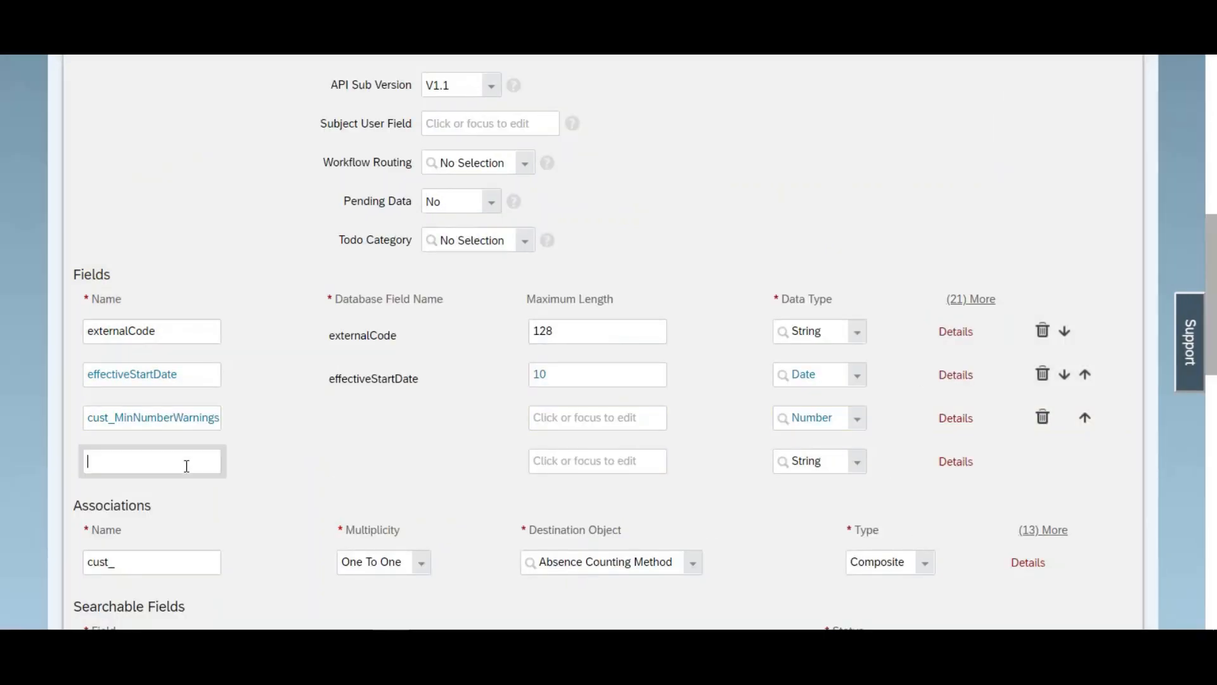
text(MaxnumberWarnings)
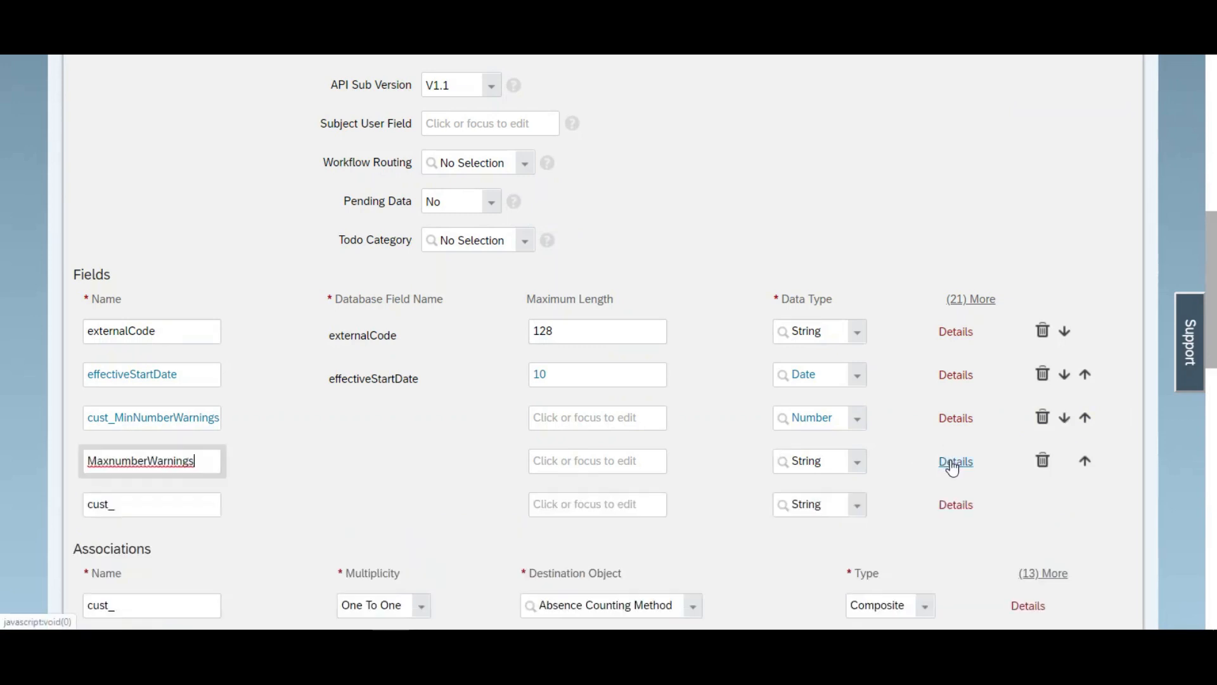
Step: In the maximum warnings field's details, set the data type to Number and the label to "Max number of warning"
click(952, 464)
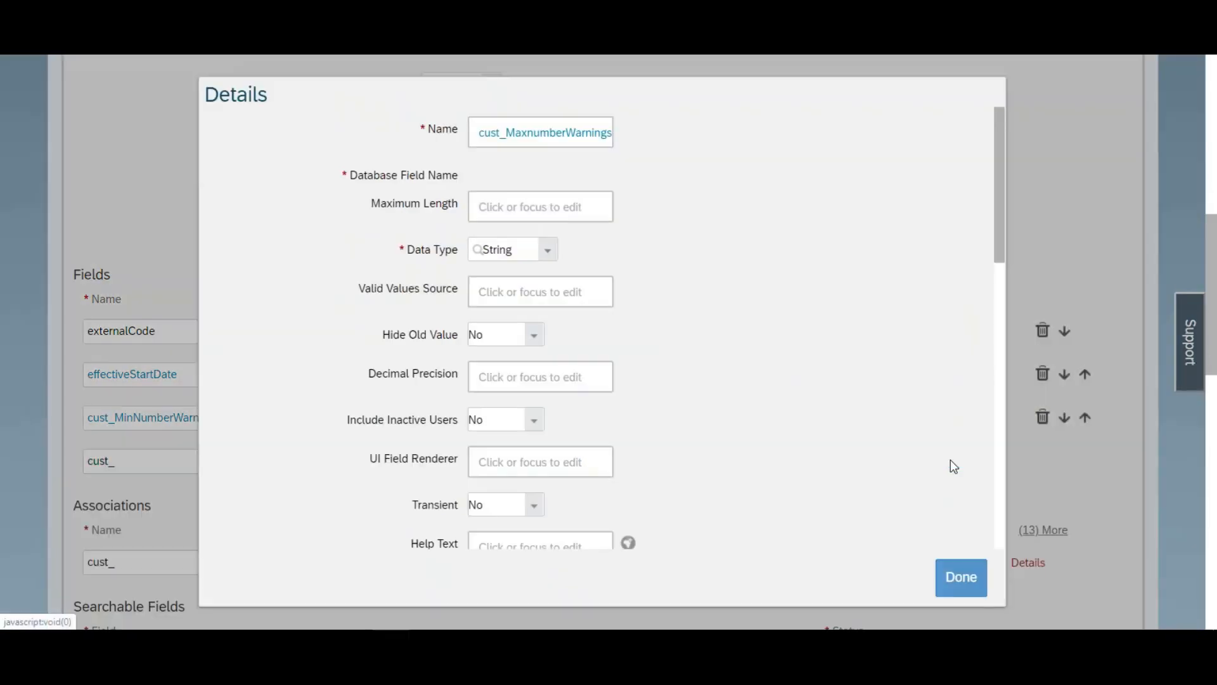
click(549, 251)
click(507, 294)
drag(1000, 241, 890, 419)
click(549, 295)
key(ctrl+v)
click(497, 297)
key(BackSpace)
key(BackSpace)
text(ax)
key(ctrl+a)
click(958, 587)
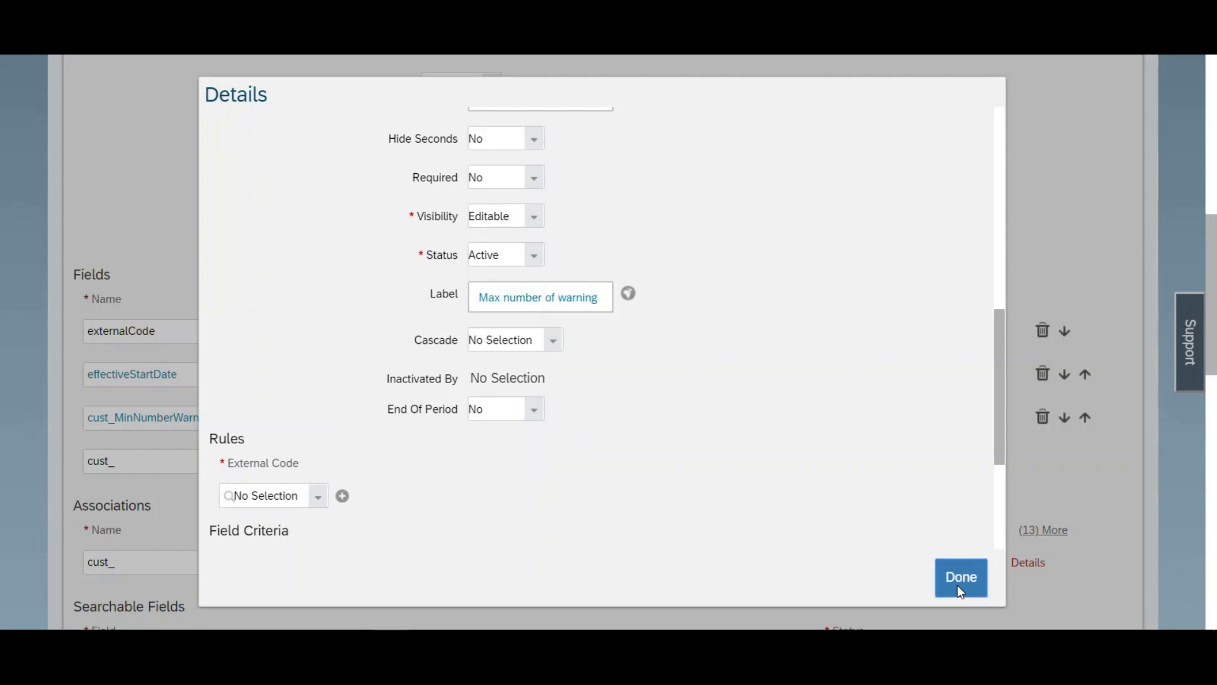
Step: Add another field to the object named IncentivePercentage
scroll(202, 387, down, 2)
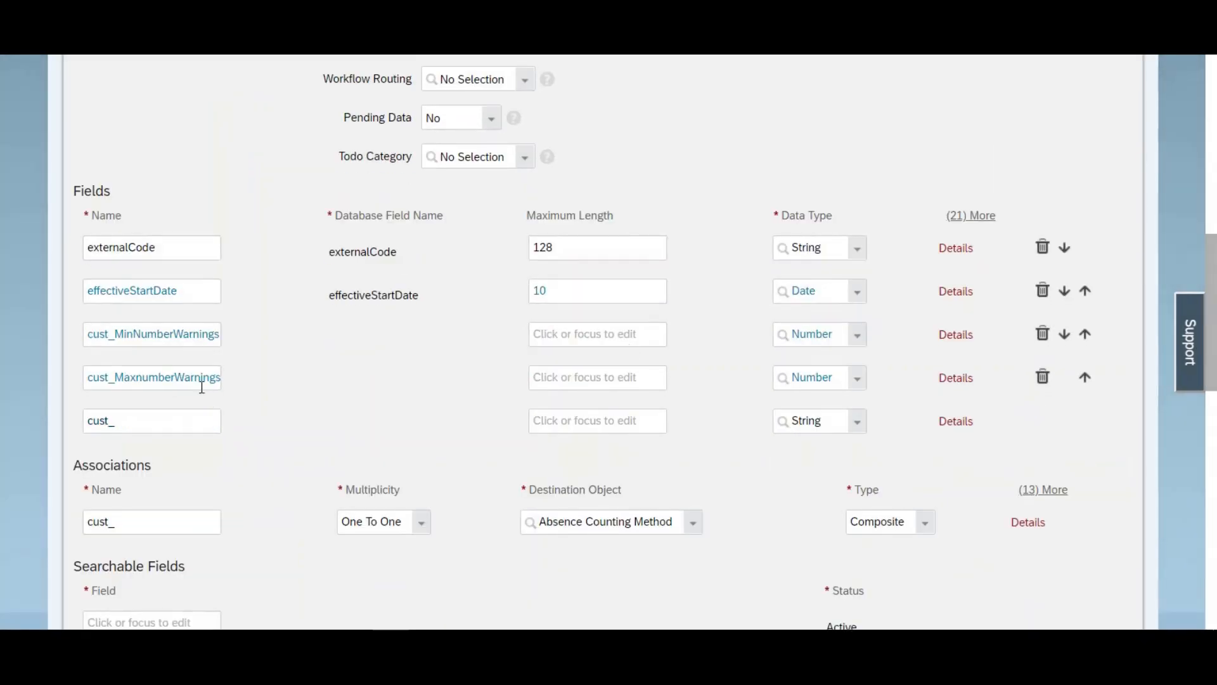
click(175, 415)
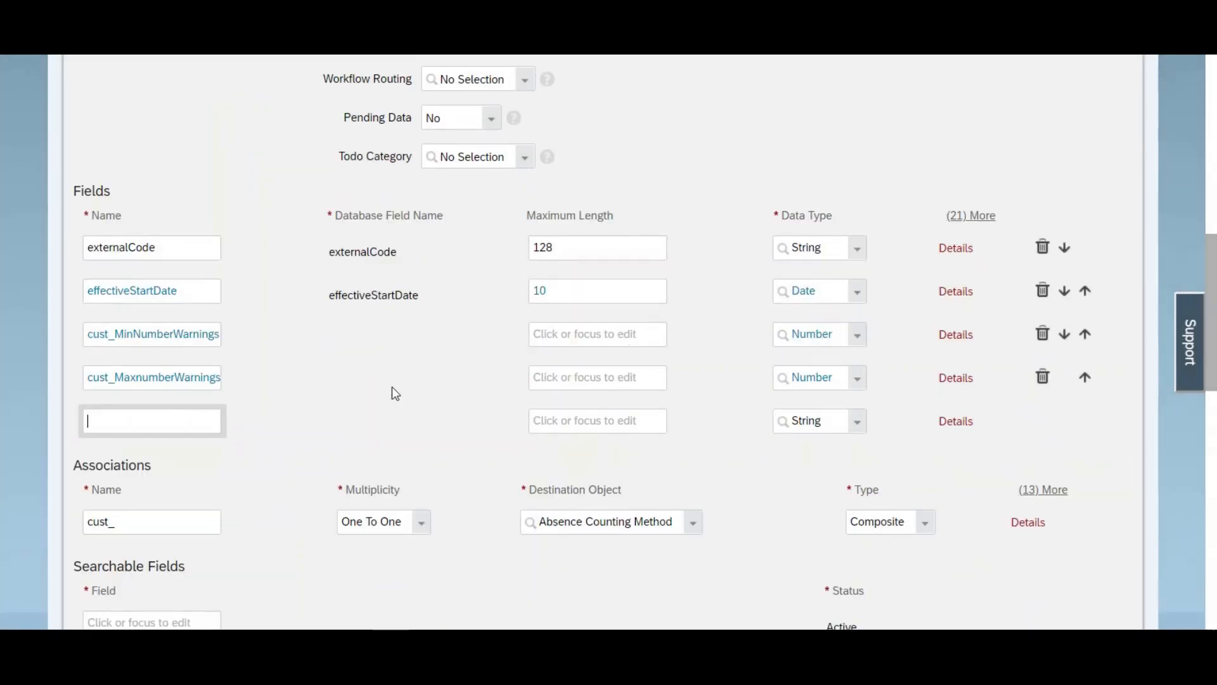
text(IncentivePercentage)
Step: Open the incentive percentage field's details and set its data type to Decimal
click(948, 429)
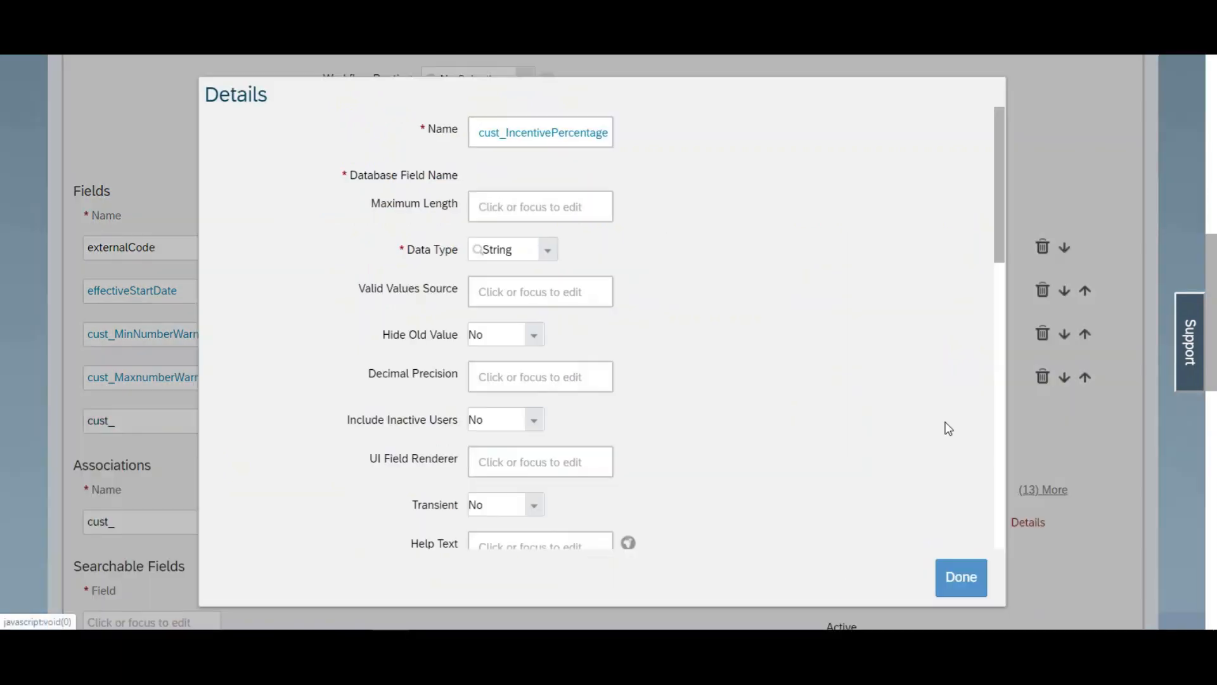
click(549, 252)
click(502, 295)
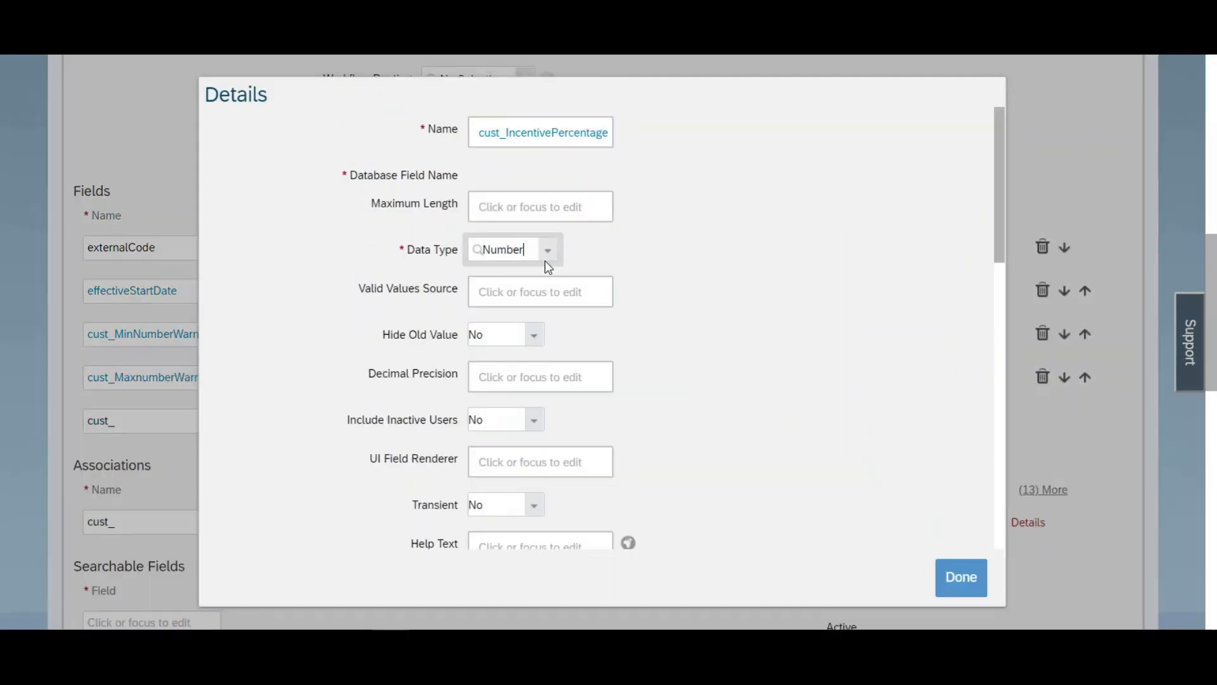
click(549, 252)
drag(659, 337, 665, 374)
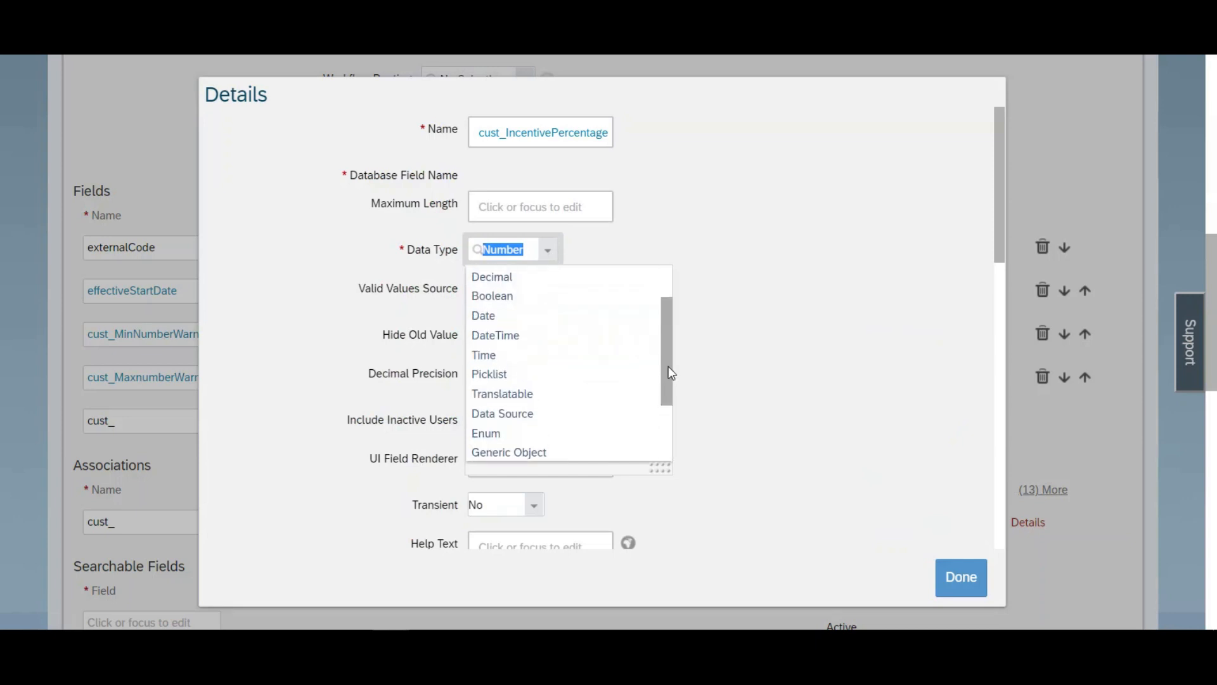
click(528, 307)
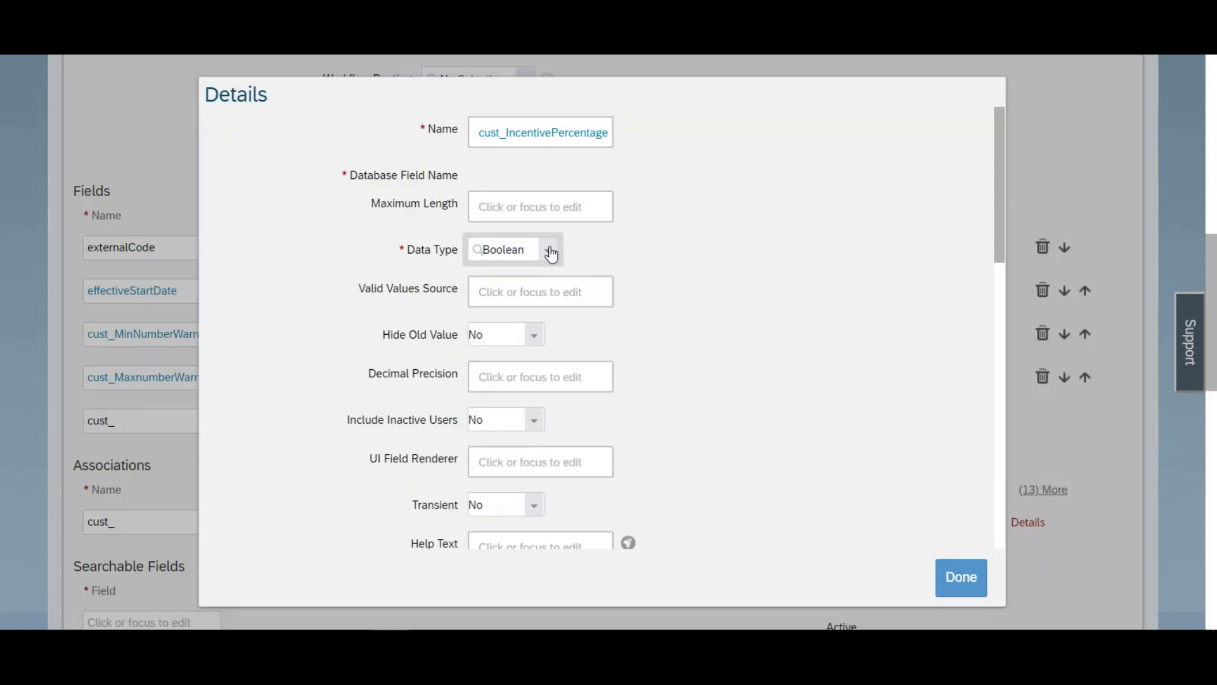
click(551, 252)
click(575, 334)
Step: Label the incentive percentage field "Incentive%"
drag(1001, 224, 995, 374)
click(548, 447)
text(Incentive)
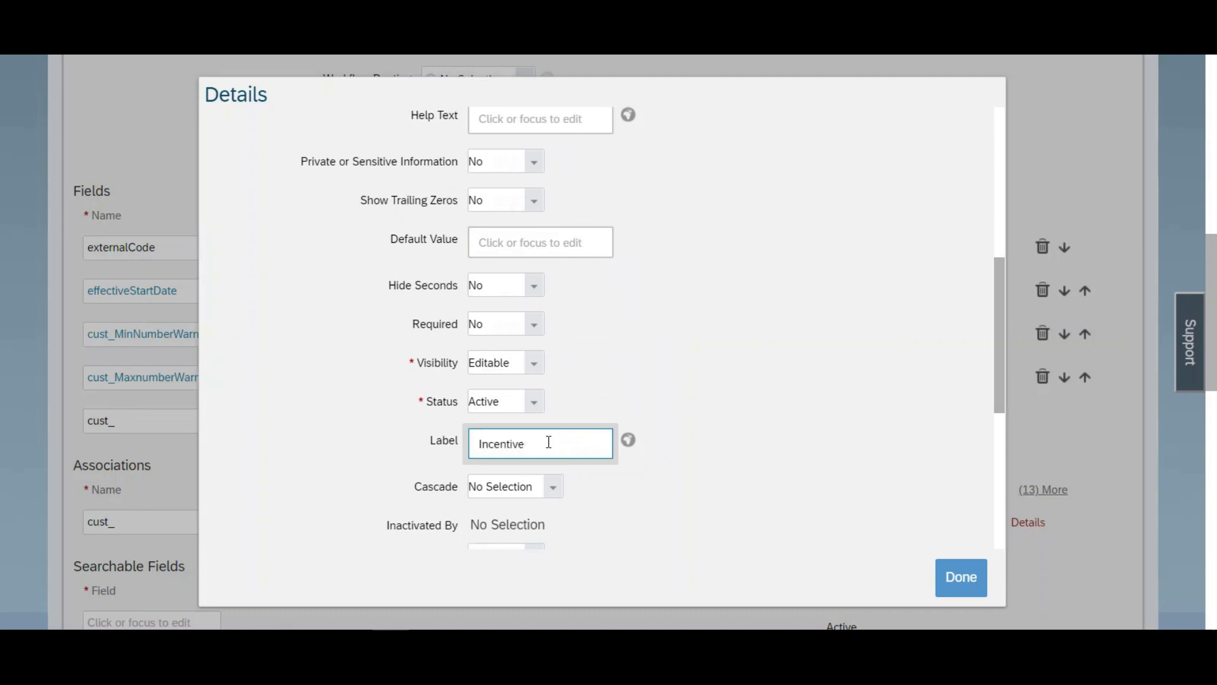
text(%)
Step: Set the Secured option to No in the object's security settings
drag(1215, 290, 1215, 475)
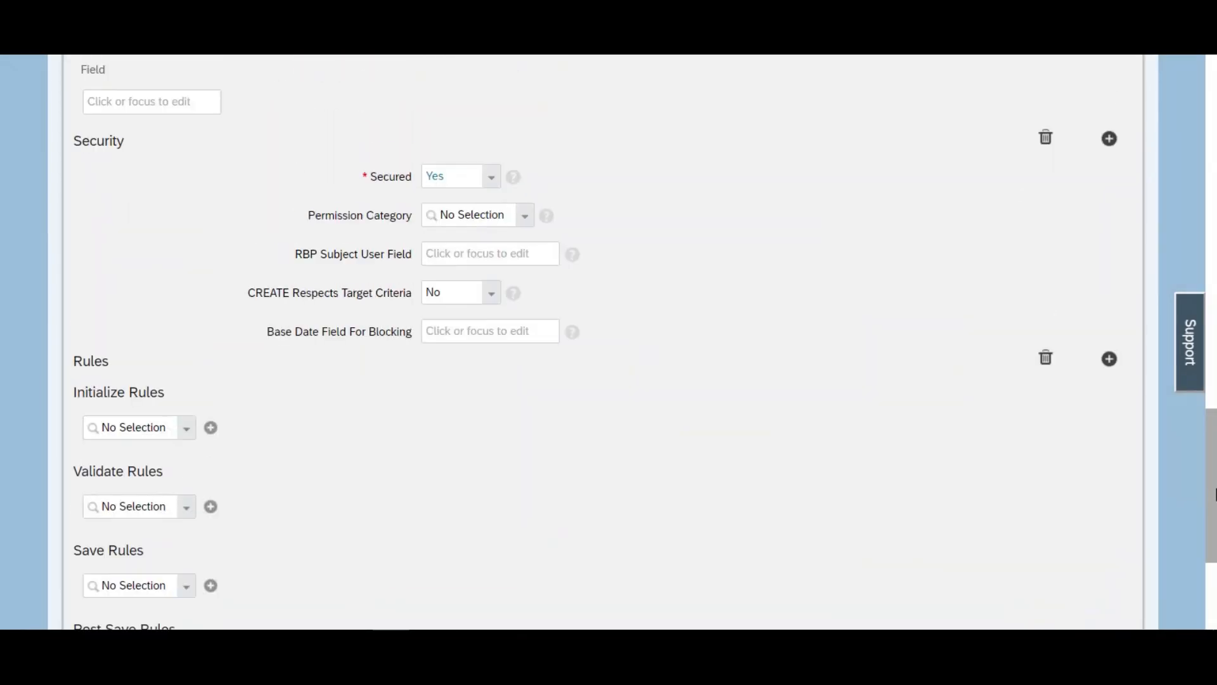
click(490, 179)
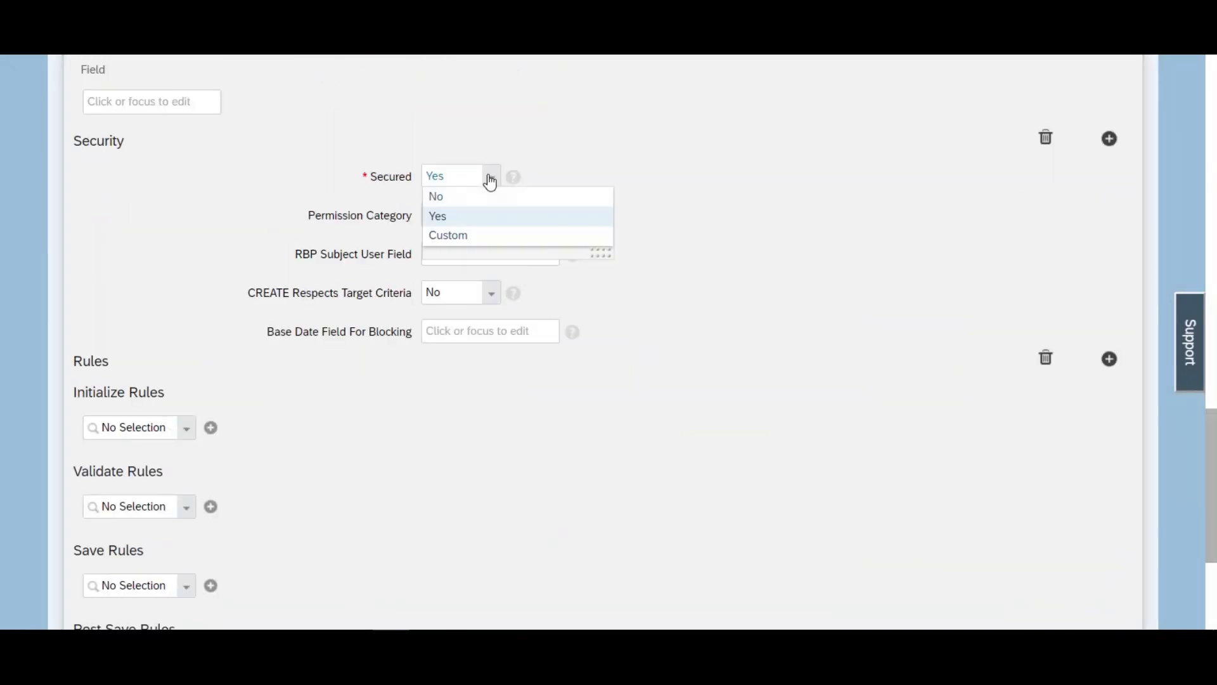
click(447, 201)
drag(1212, 452, 1189, 572)
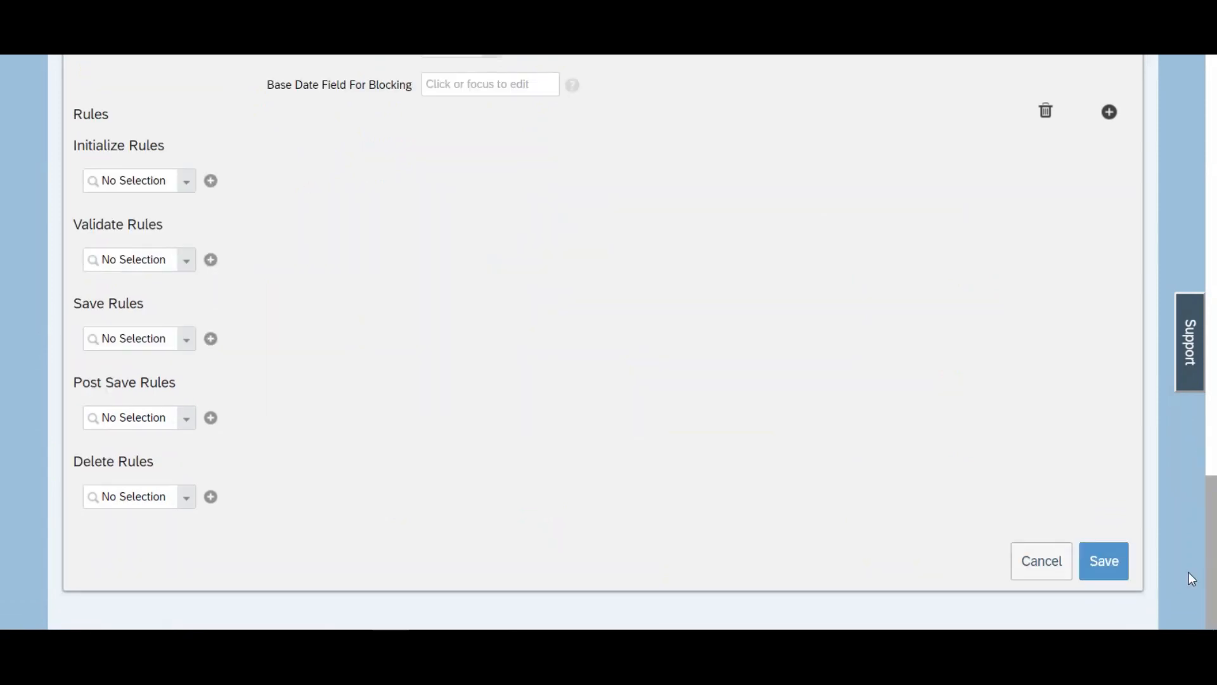
Step: Save the object definition, accepting that it is non-secure, and go to the Manage Data page
click(1097, 564)
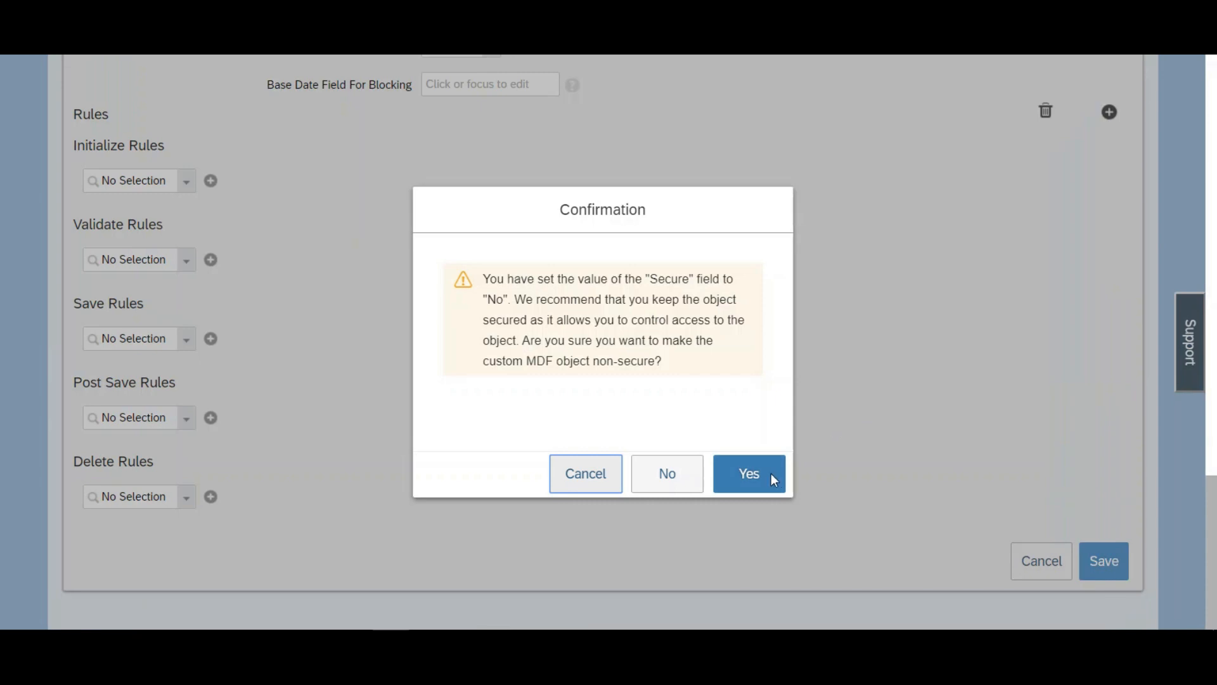
click(772, 479)
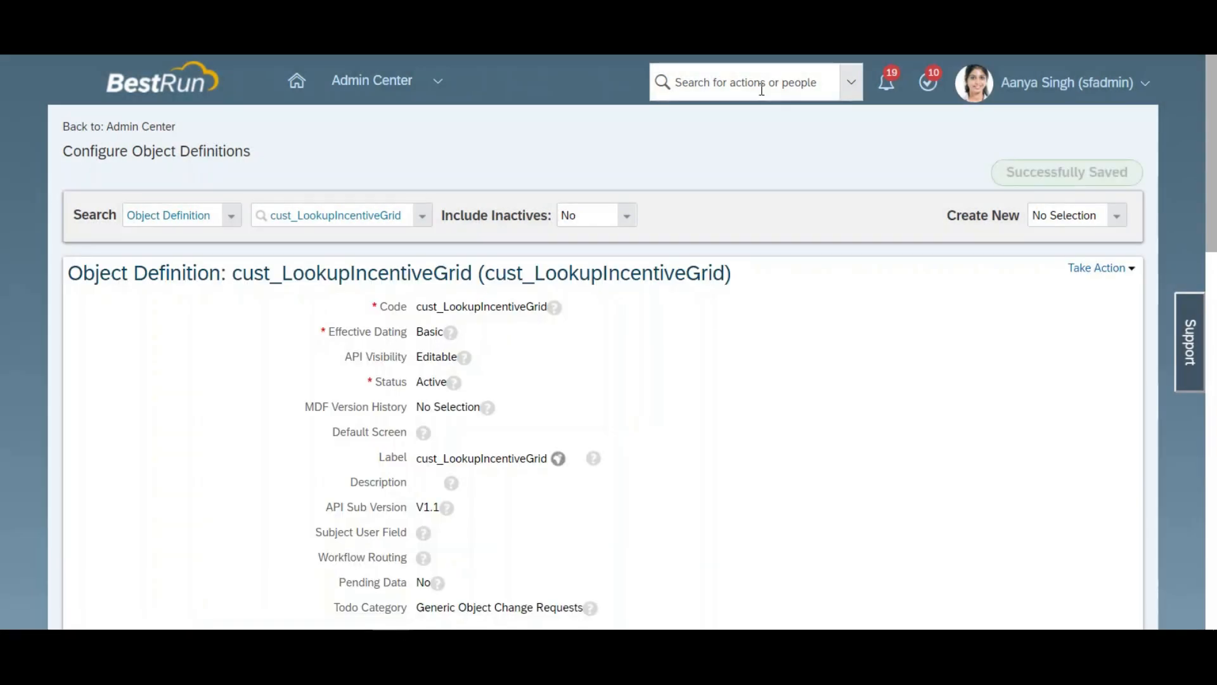
click(763, 94)
text(manage data)
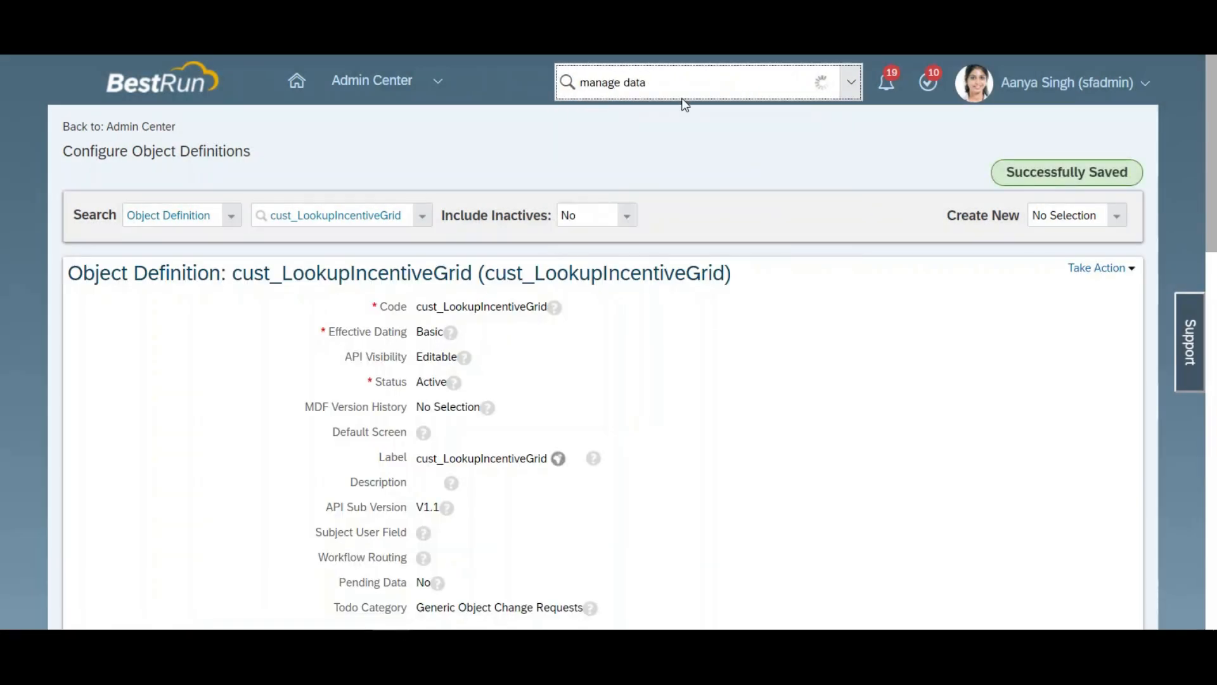
click(652, 121)
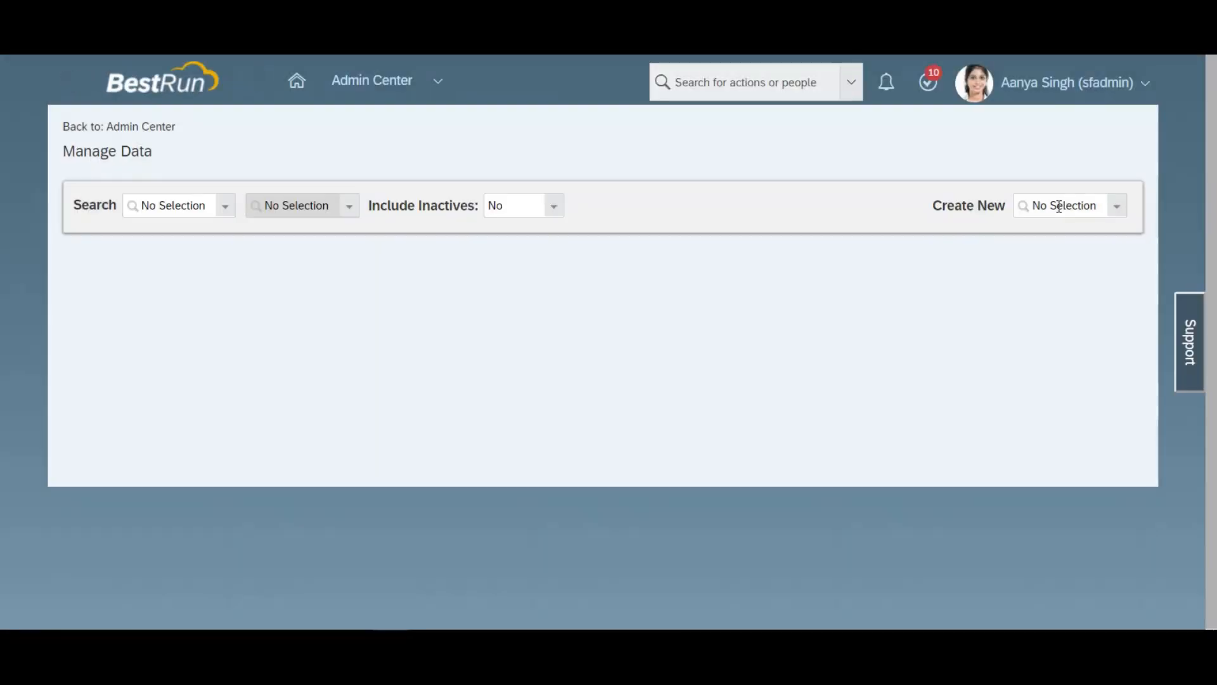
Step: Start a new cust_LookupIncentiveGrid record with external code 01 and effective start date 01/01/1900
click(1056, 205)
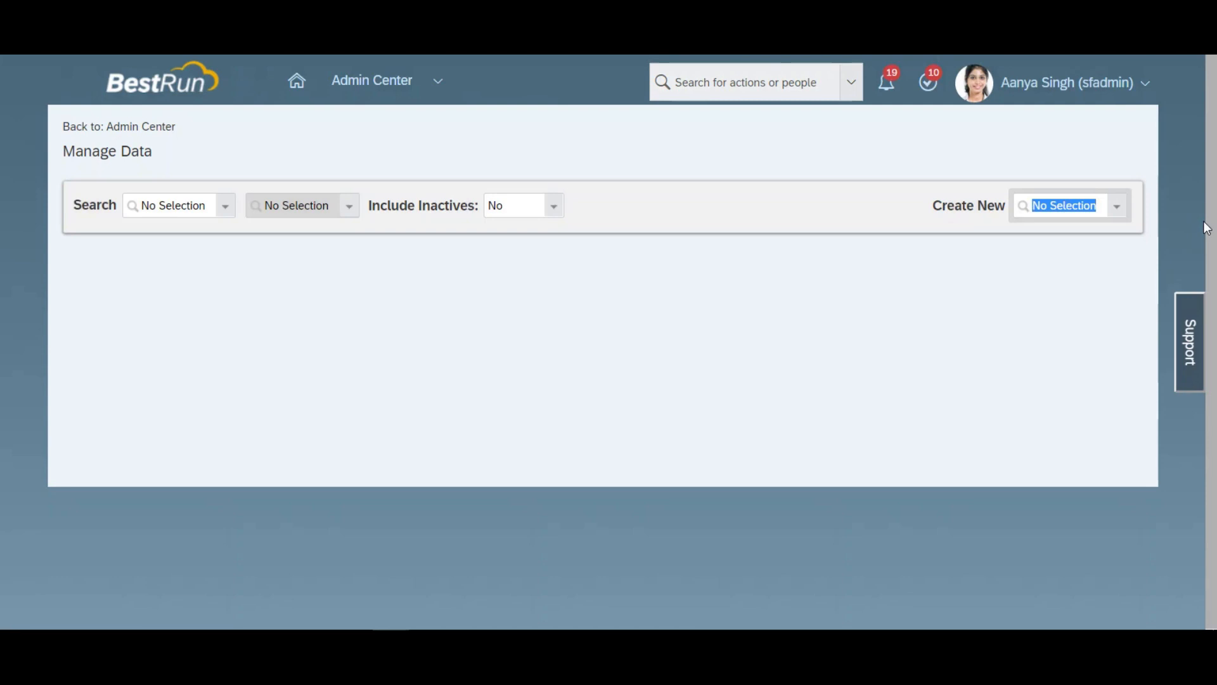
text(incent)
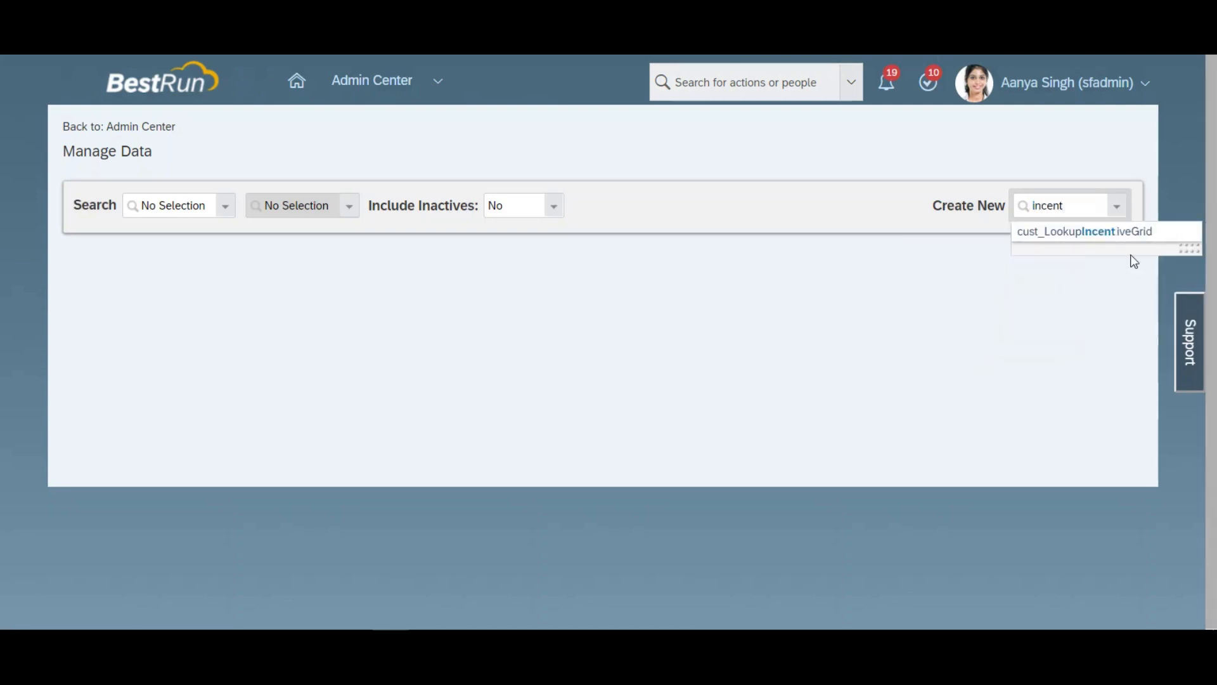
click(1102, 233)
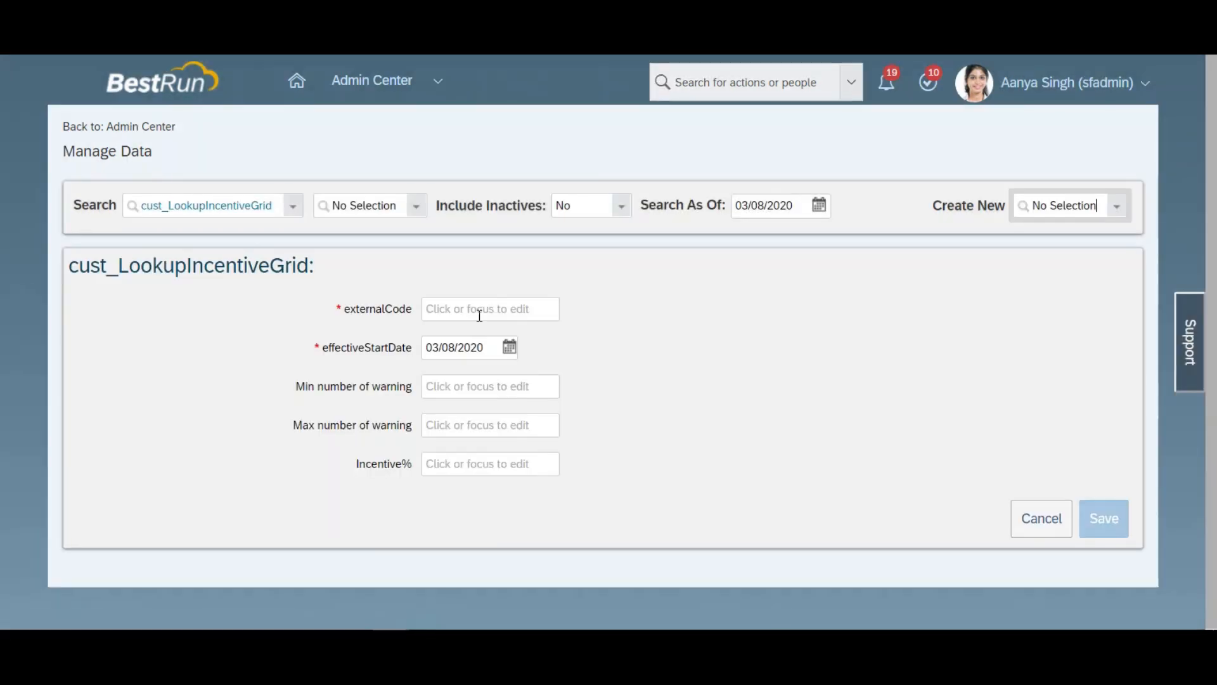
click(480, 310)
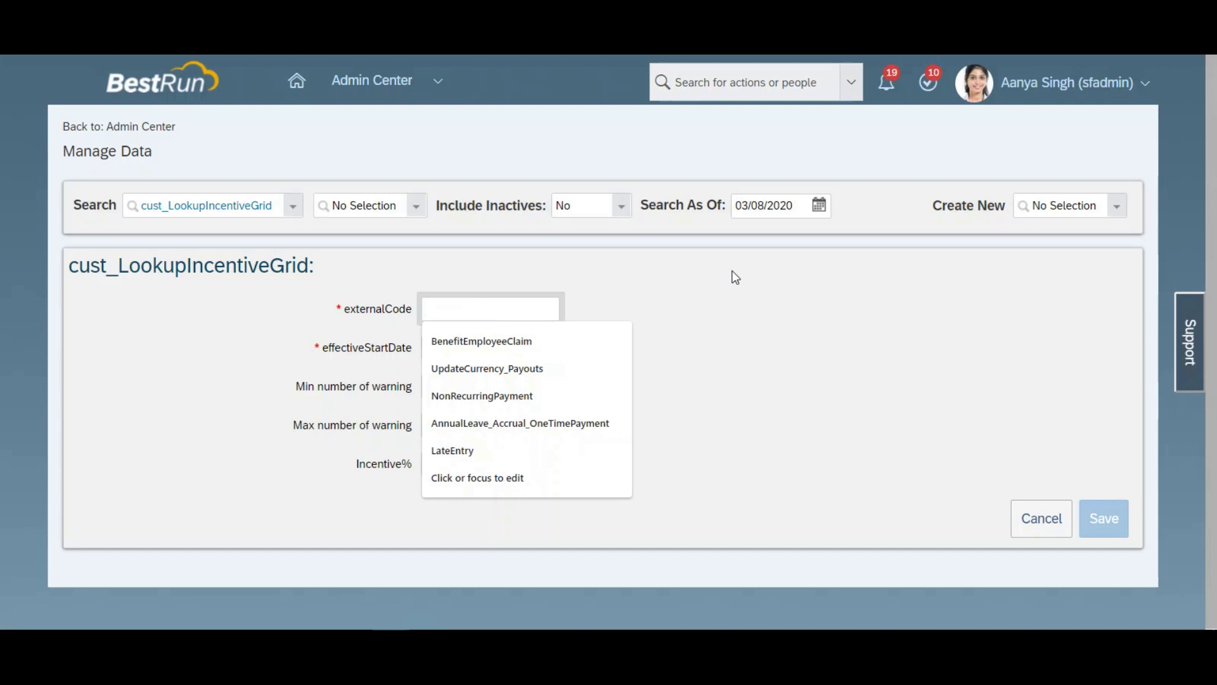
text(01)
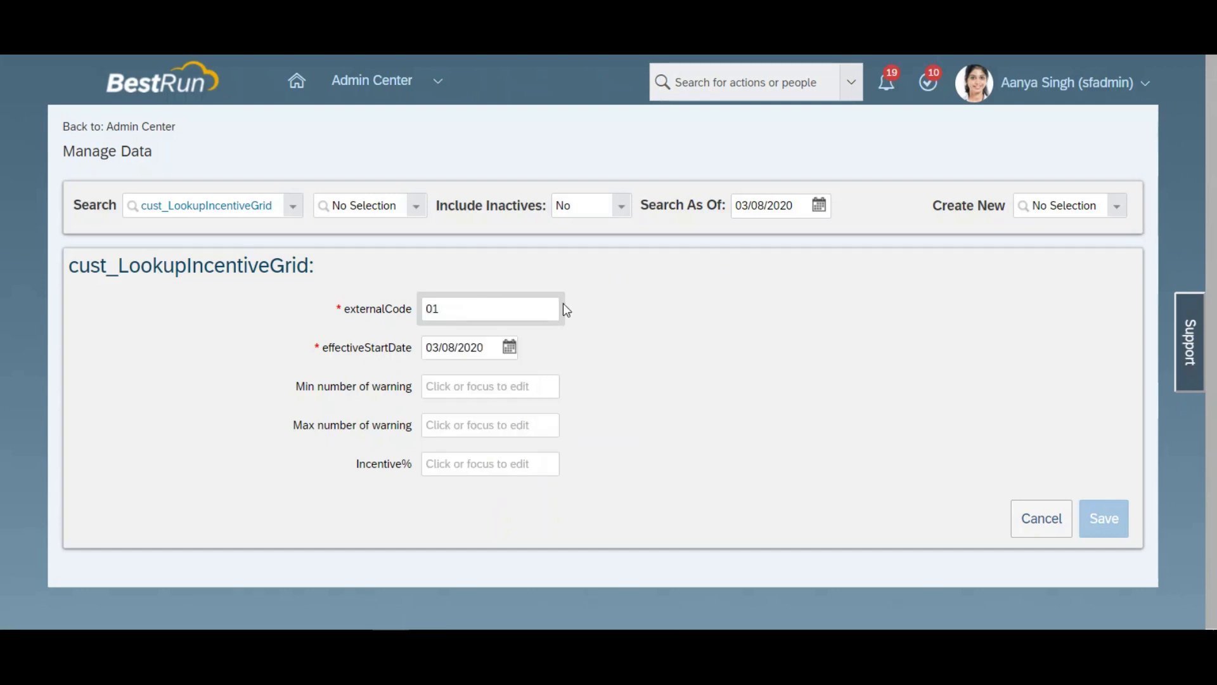
click(578, 349)
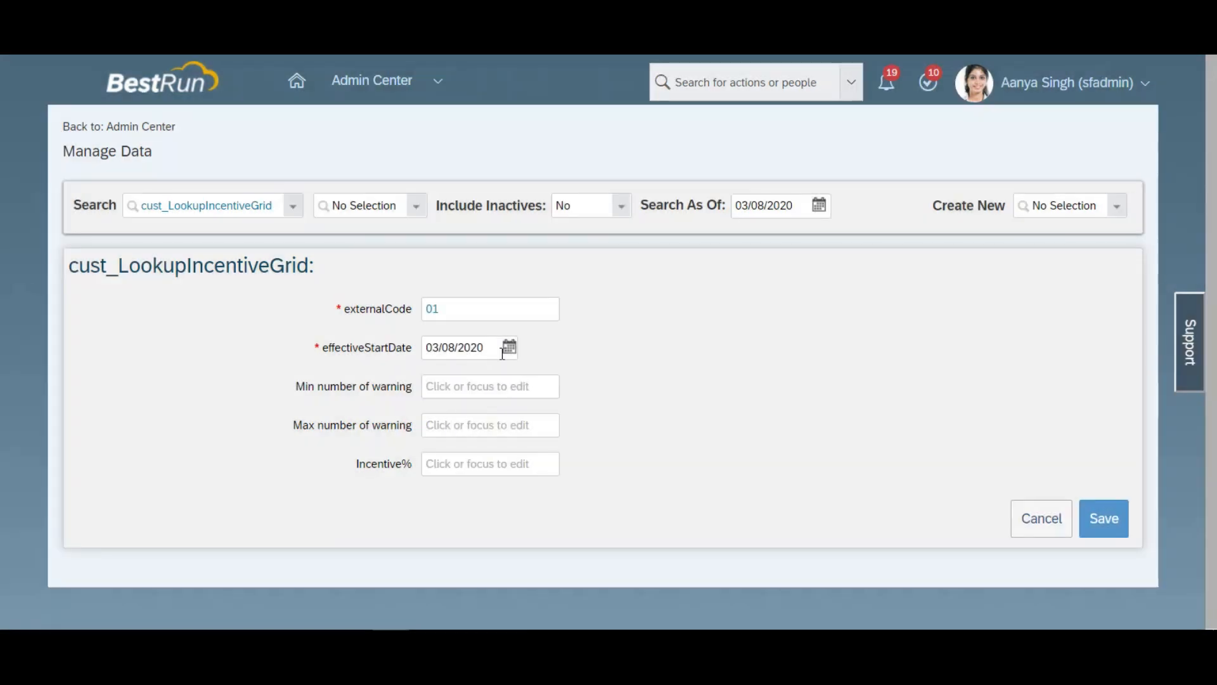
click(509, 347)
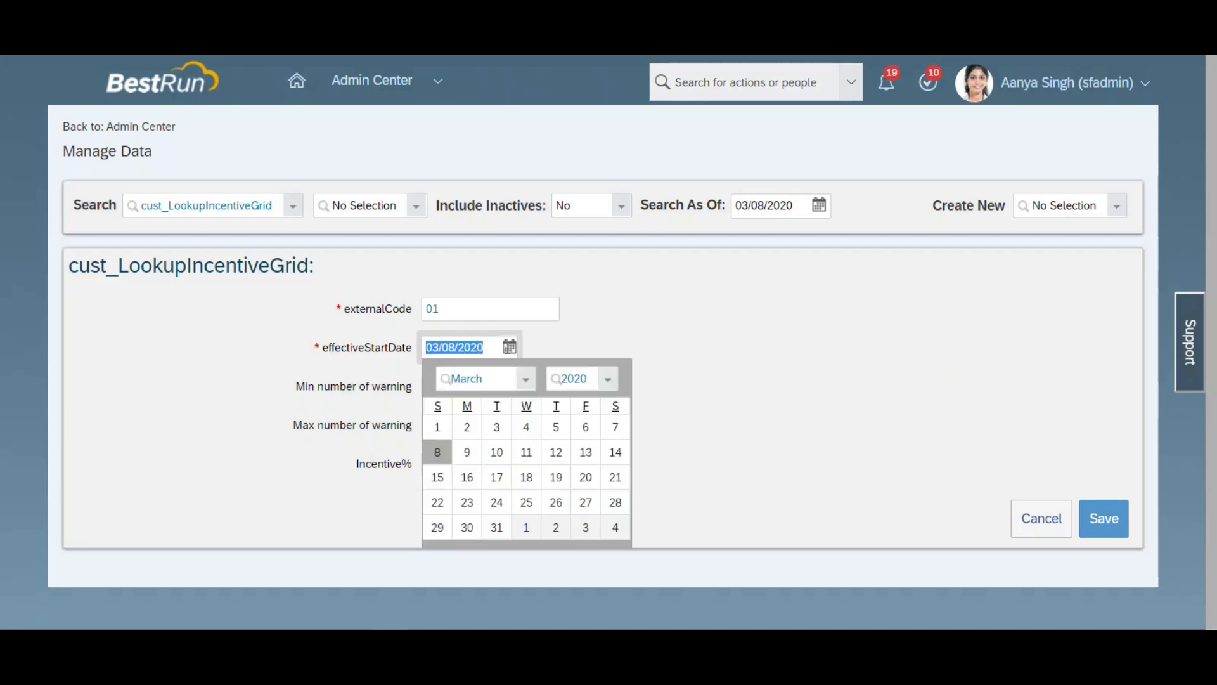
text(01/01/1900)
key(Tab)
Step: Set record 01's minimum and maximum number of warnings to 0 and its incentive to 100%, and save it
click(494, 384)
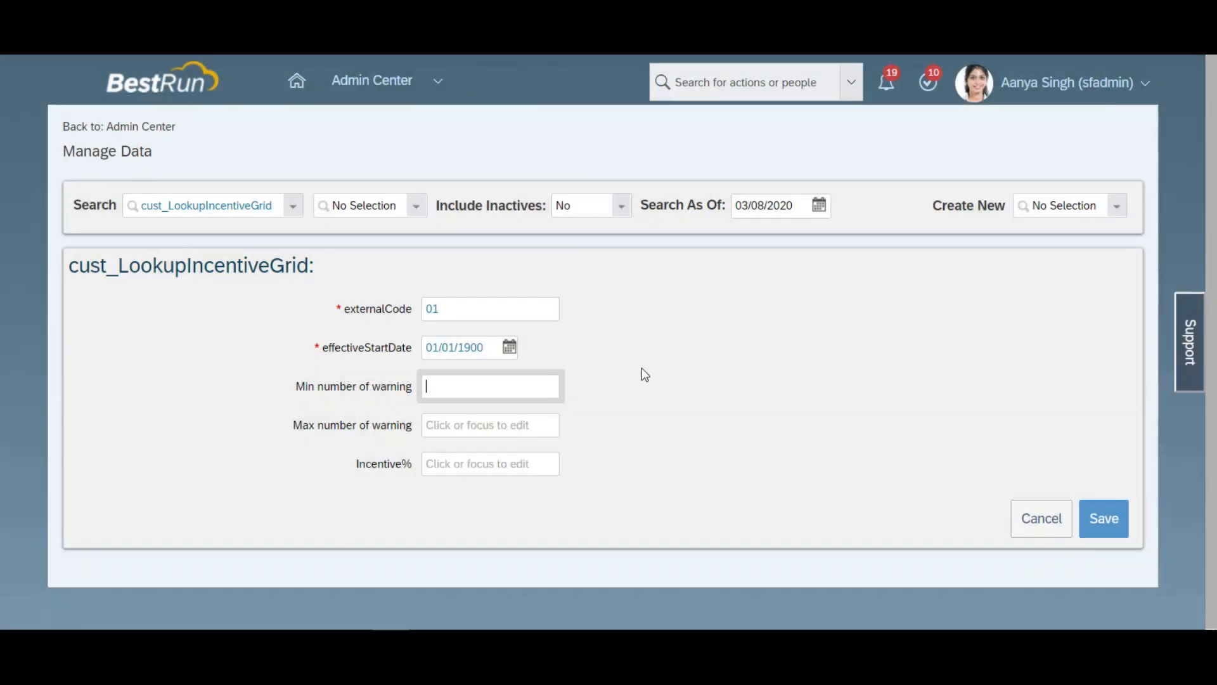
click(530, 419)
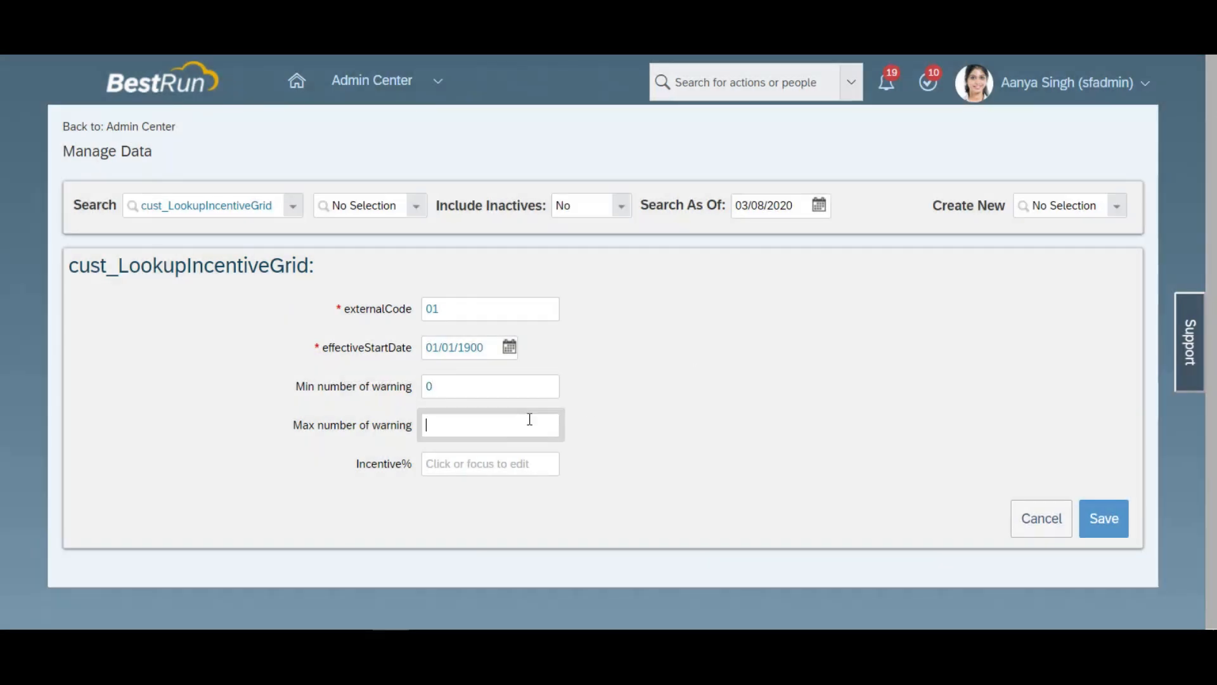
click(496, 463)
text(100)
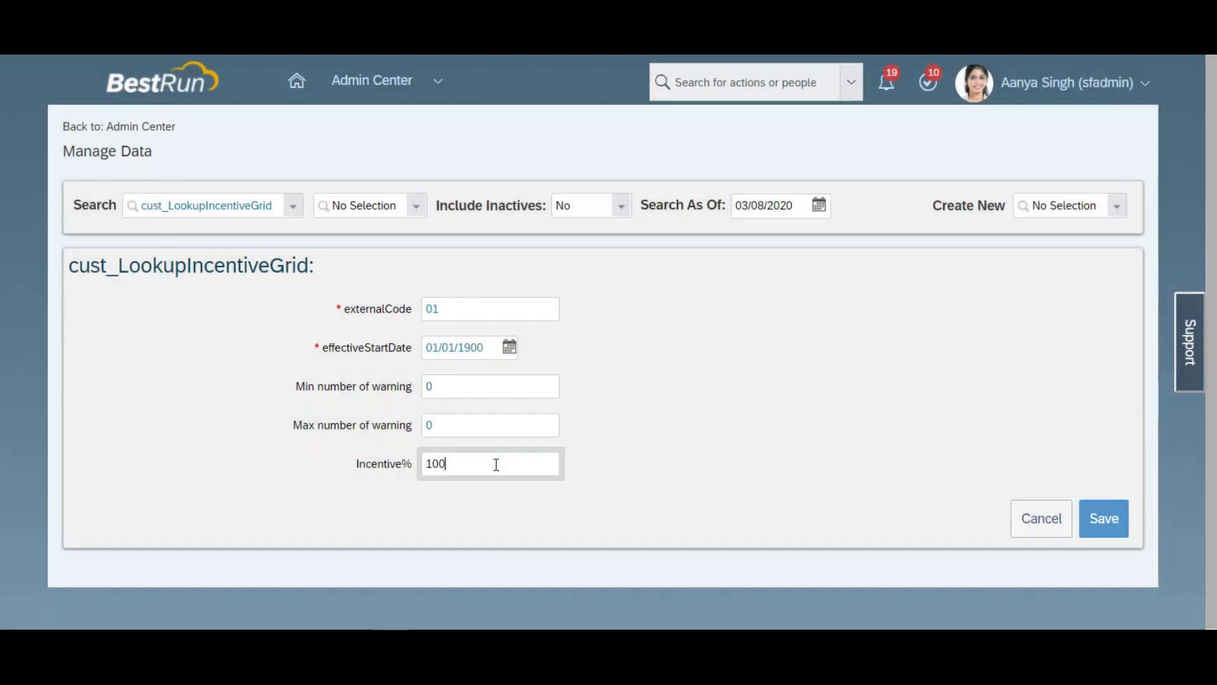
click(1106, 516)
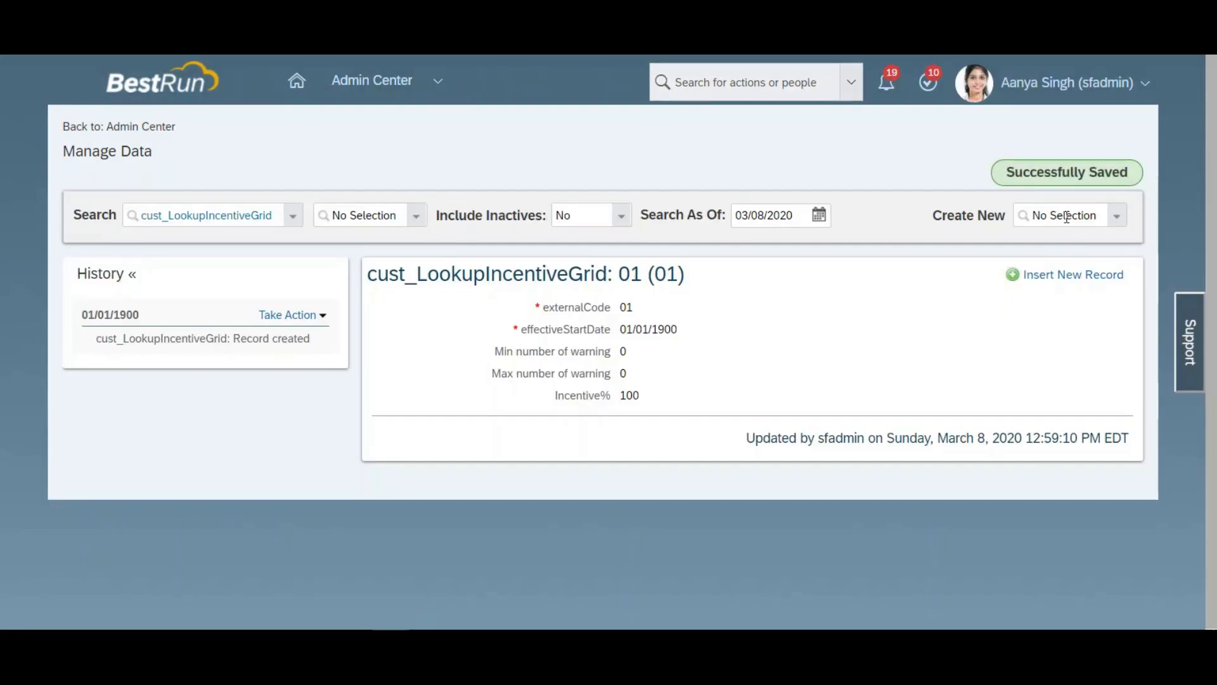
Step: Start another cust_LookupIncentiveGrid record with external code 02 and effective start date 01/01/1900
click(1067, 218)
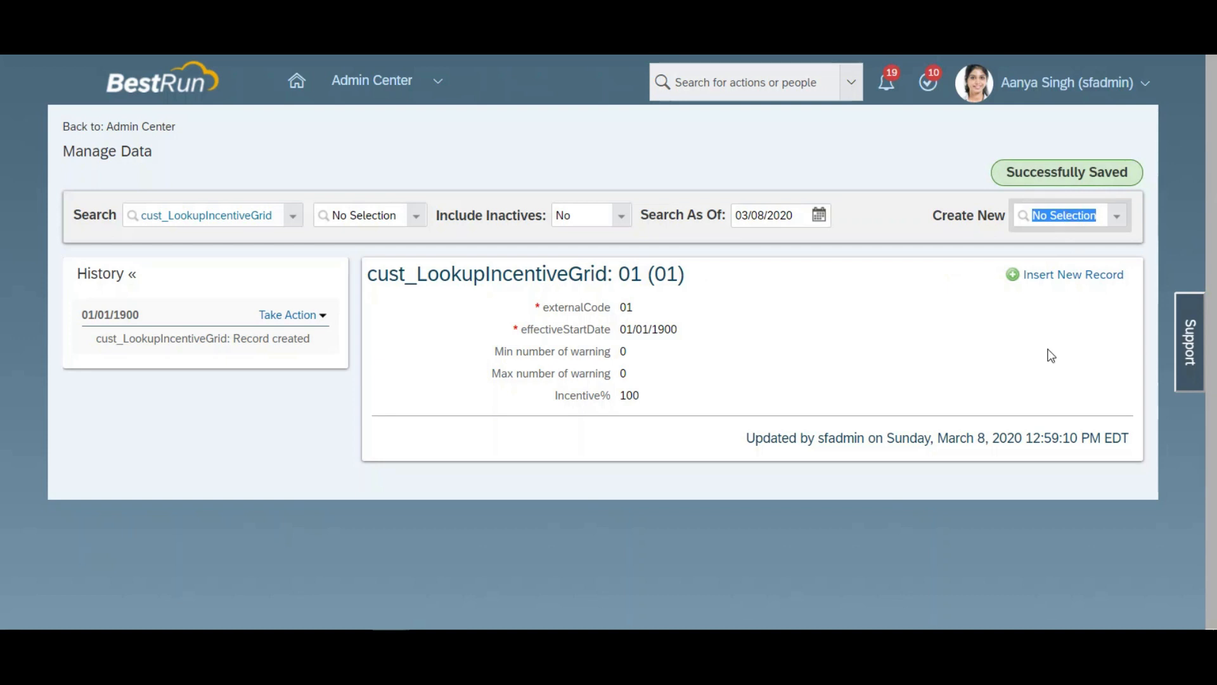
text(incen)
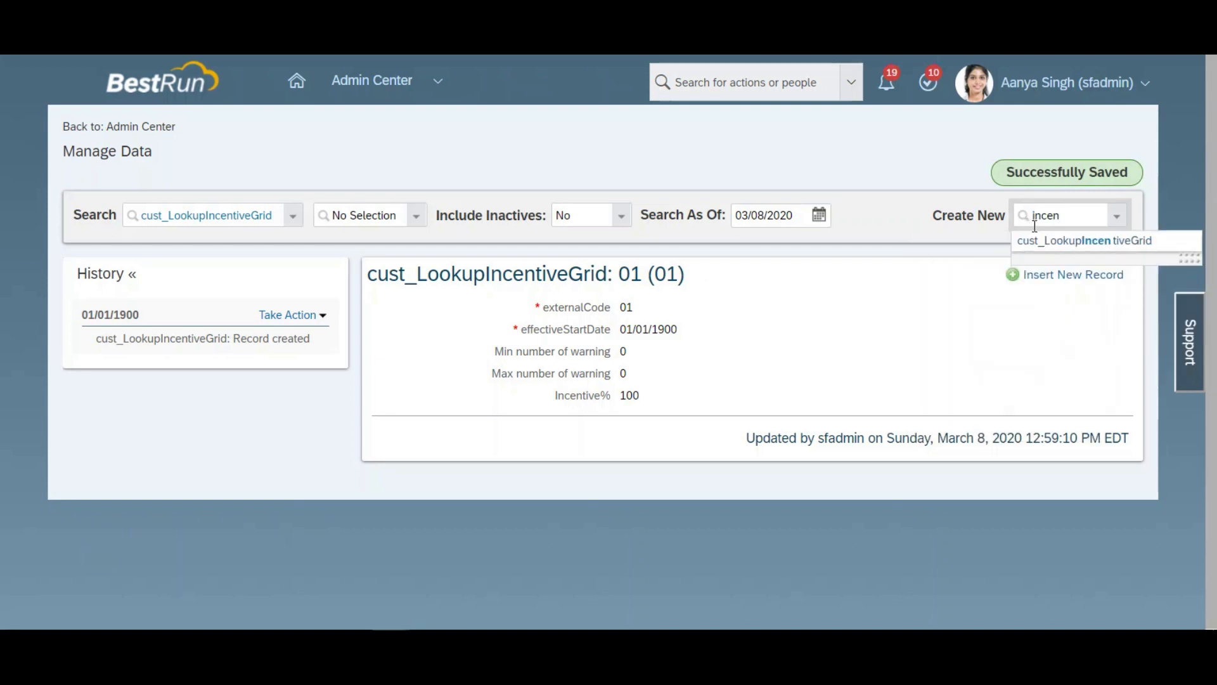
click(1040, 246)
click(476, 318)
text(02)
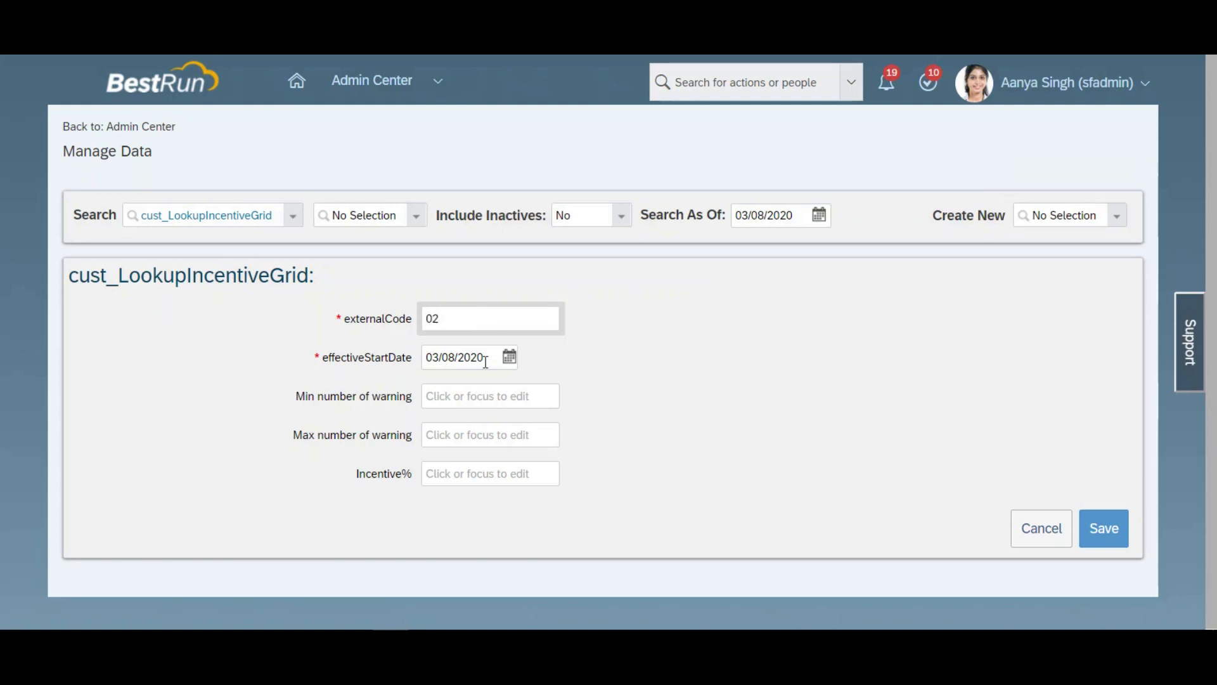
click(511, 358)
text(01)
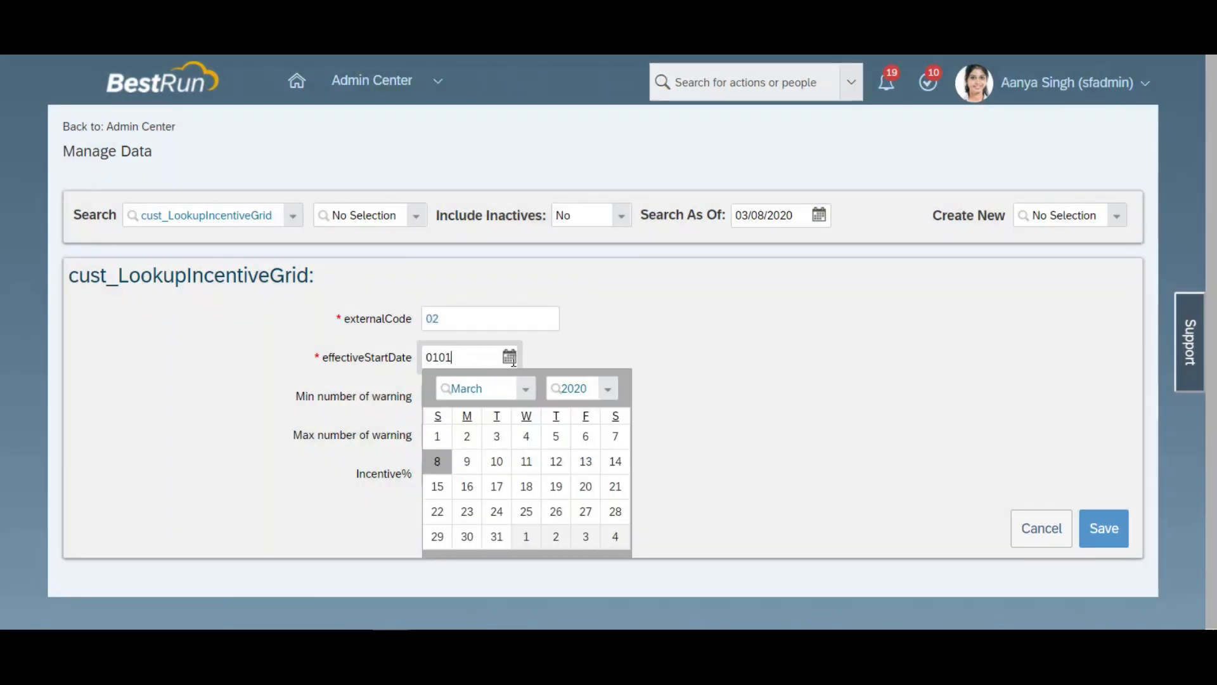
text(/01/1900)
key(Tab)
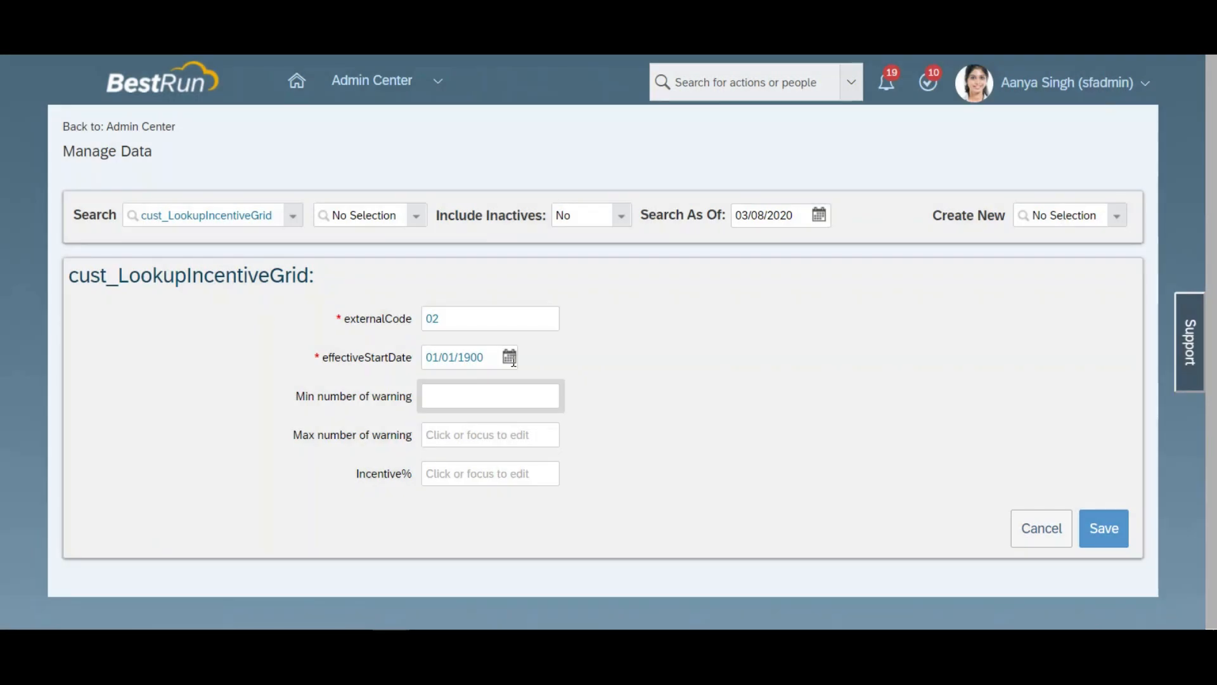
Step: Give record 02 a warning range of 1 to 5 and an incentive of 50%, and save it
text(1)
click(459, 438)
text(5)
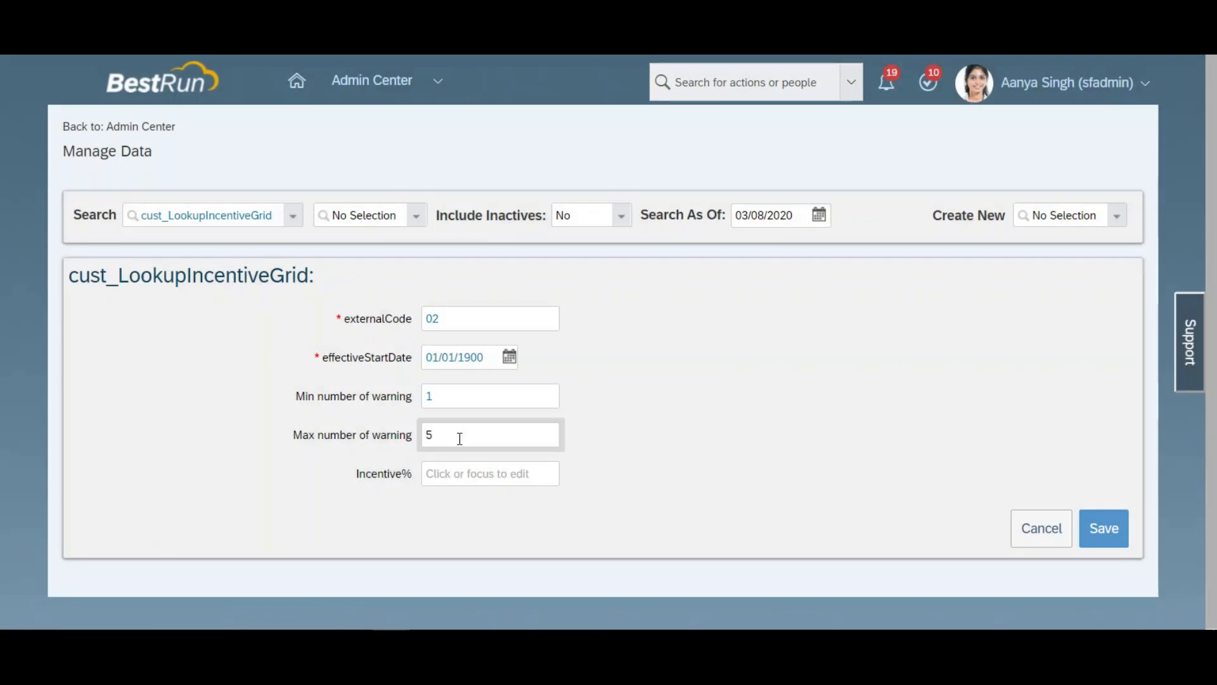
click(456, 473)
text(50)
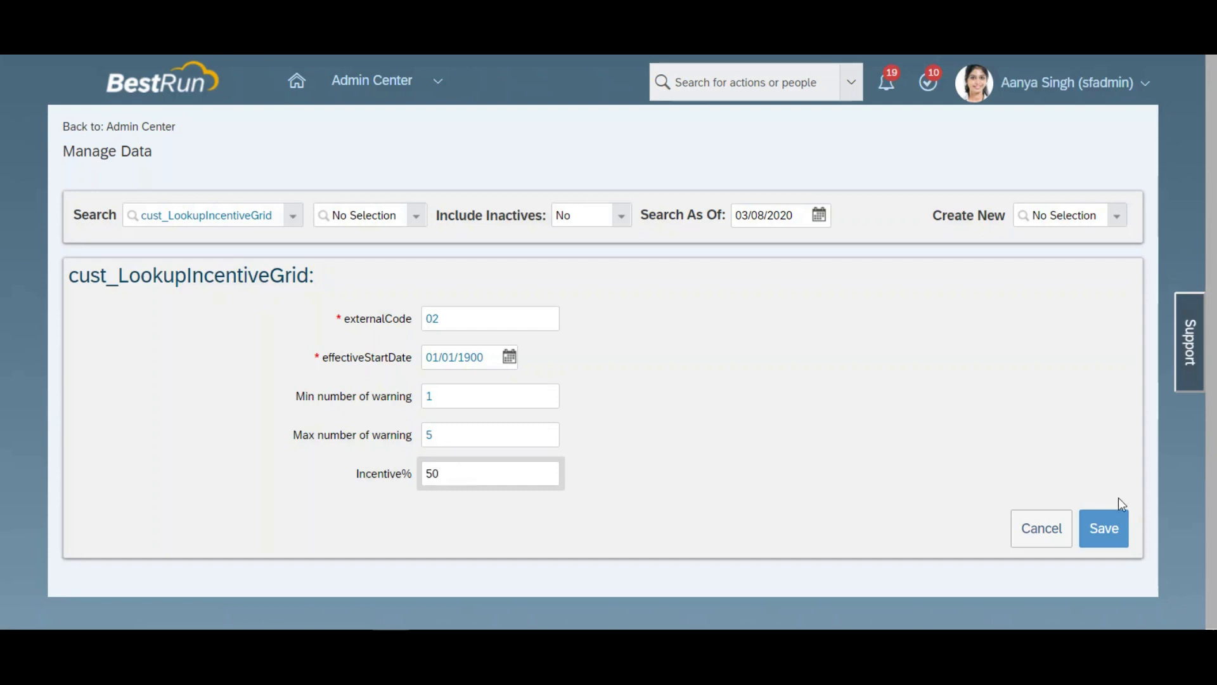
click(1109, 525)
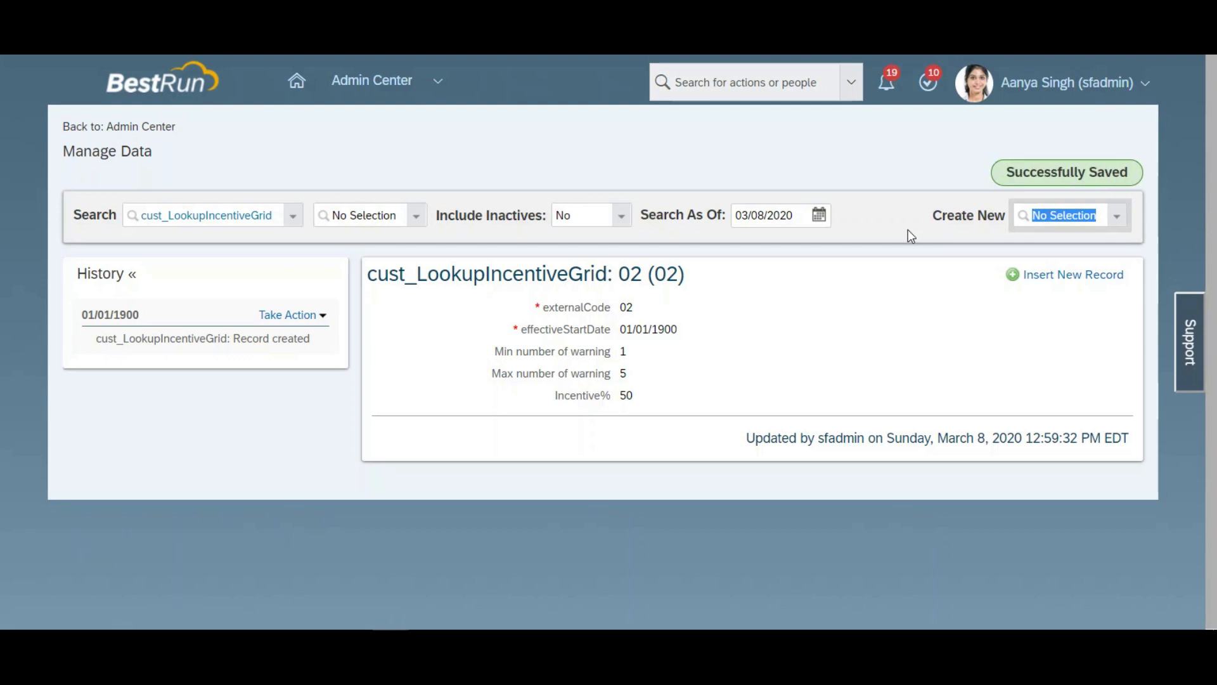
Step: Start a third cust_LookupIncentiveGrid record with external code 03 and effective start date 01/01/1900
text(incen)
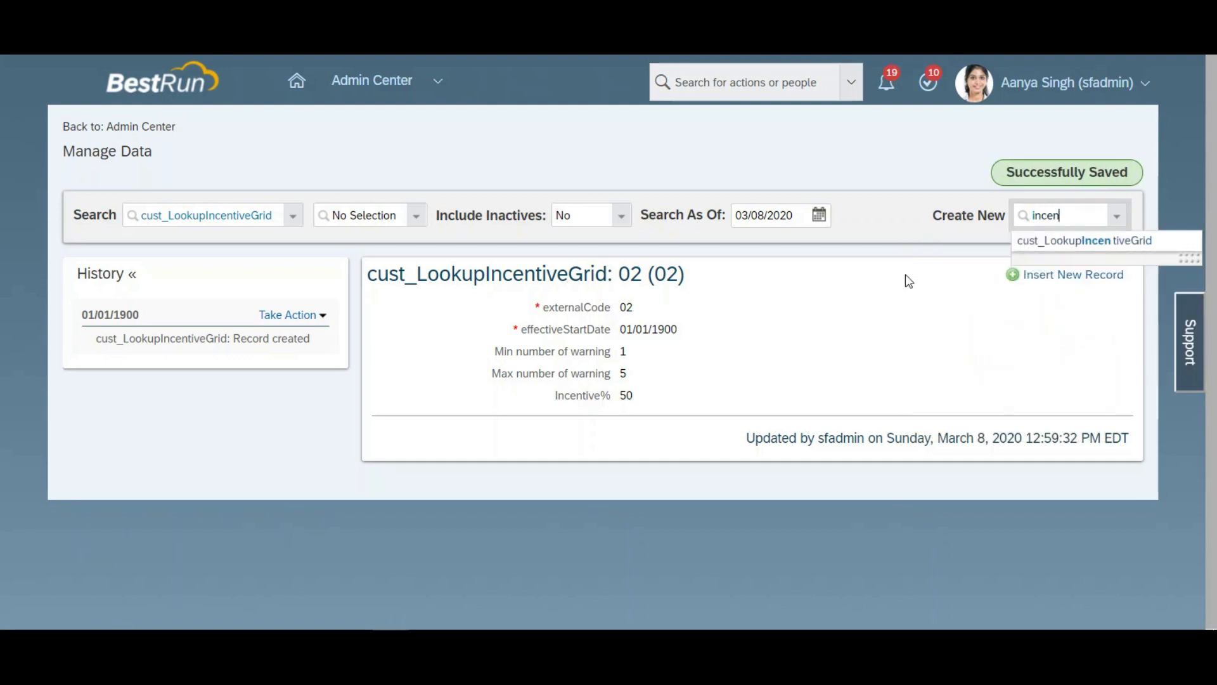
click(1052, 241)
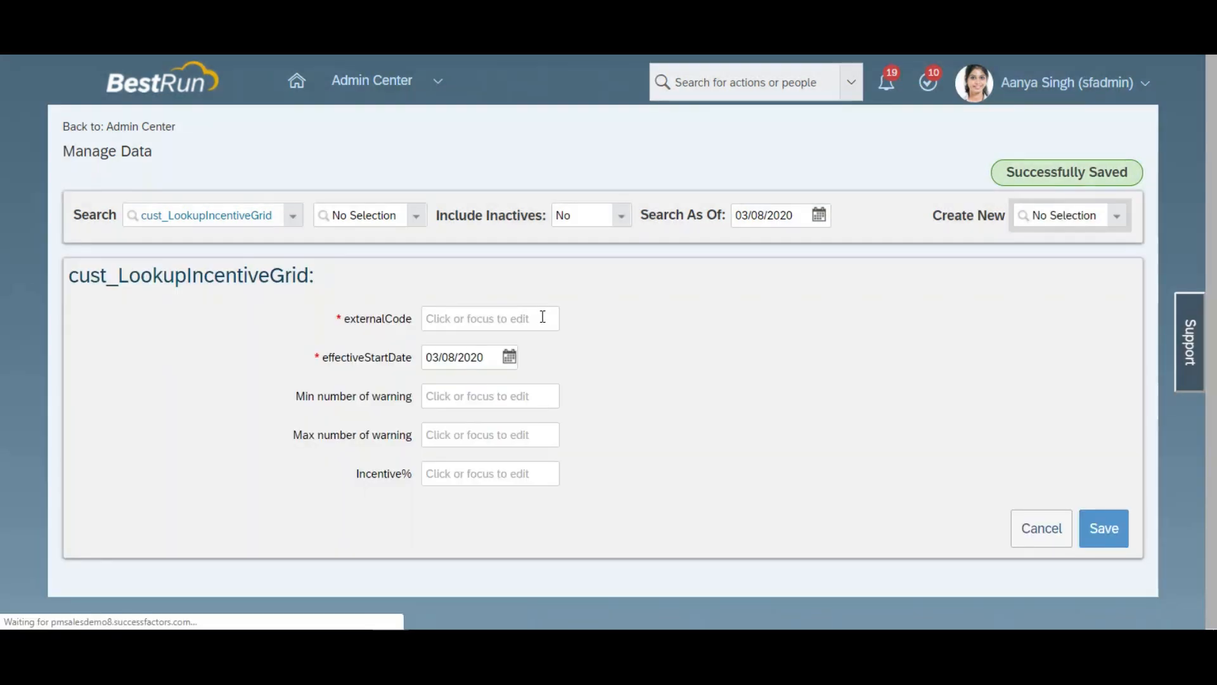
click(530, 316)
text(03)
click(481, 358)
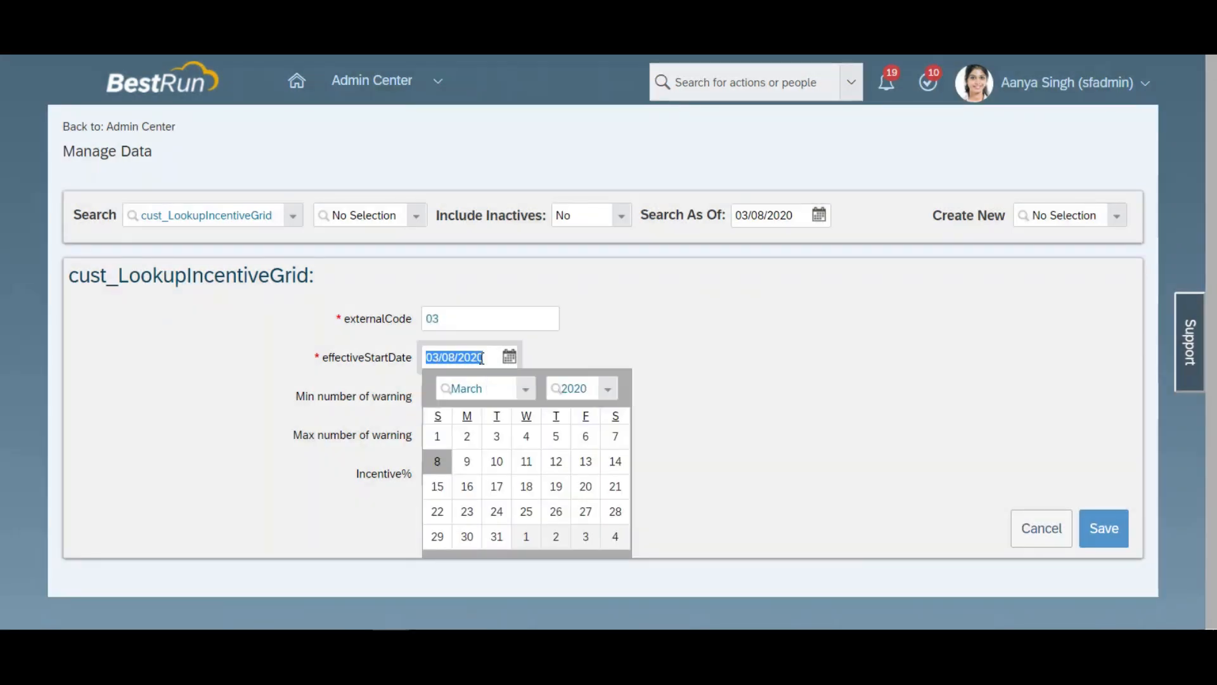
text(01/01/1900)
key(Tab)
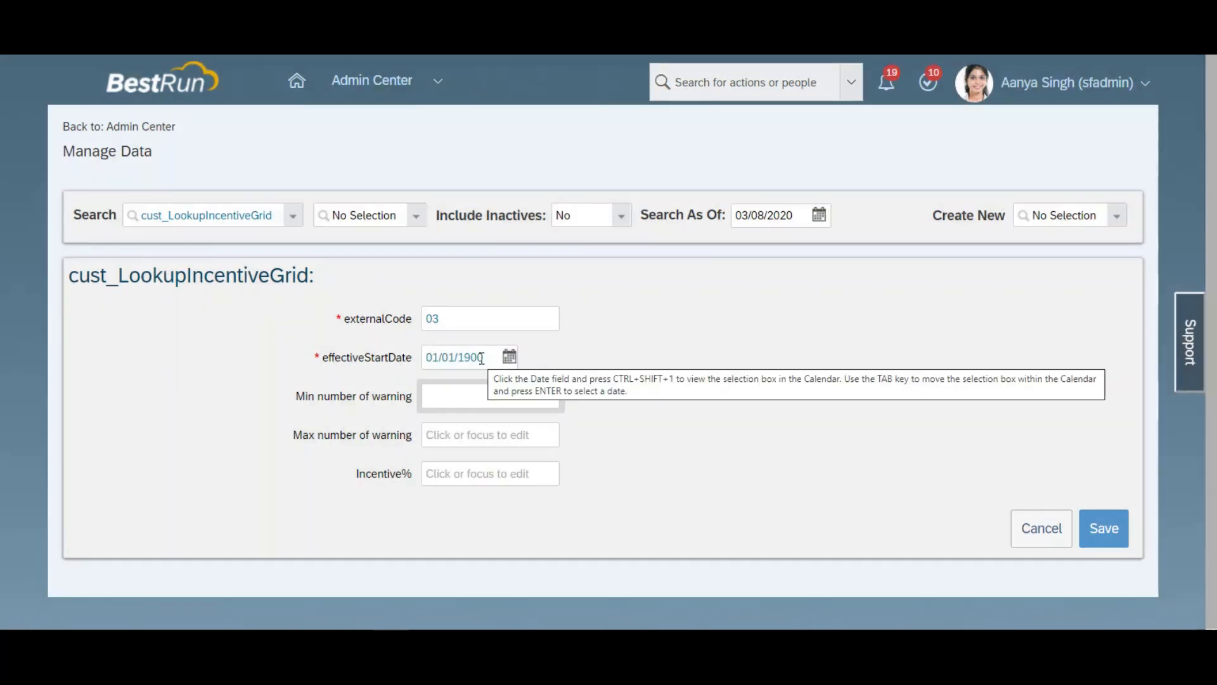
Step: Give record 03 a warning range of 6 to 8 and an incentive of 25%, and save it
text(6)
key(Tab)
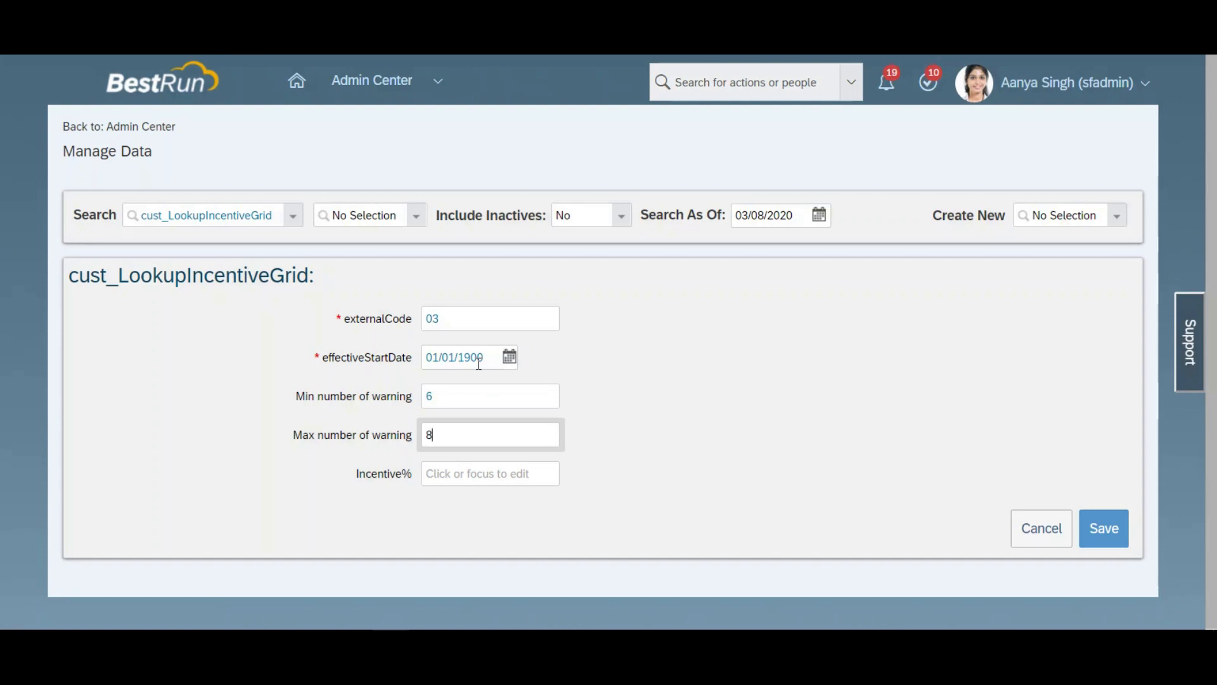
key(Tab)
text(25)
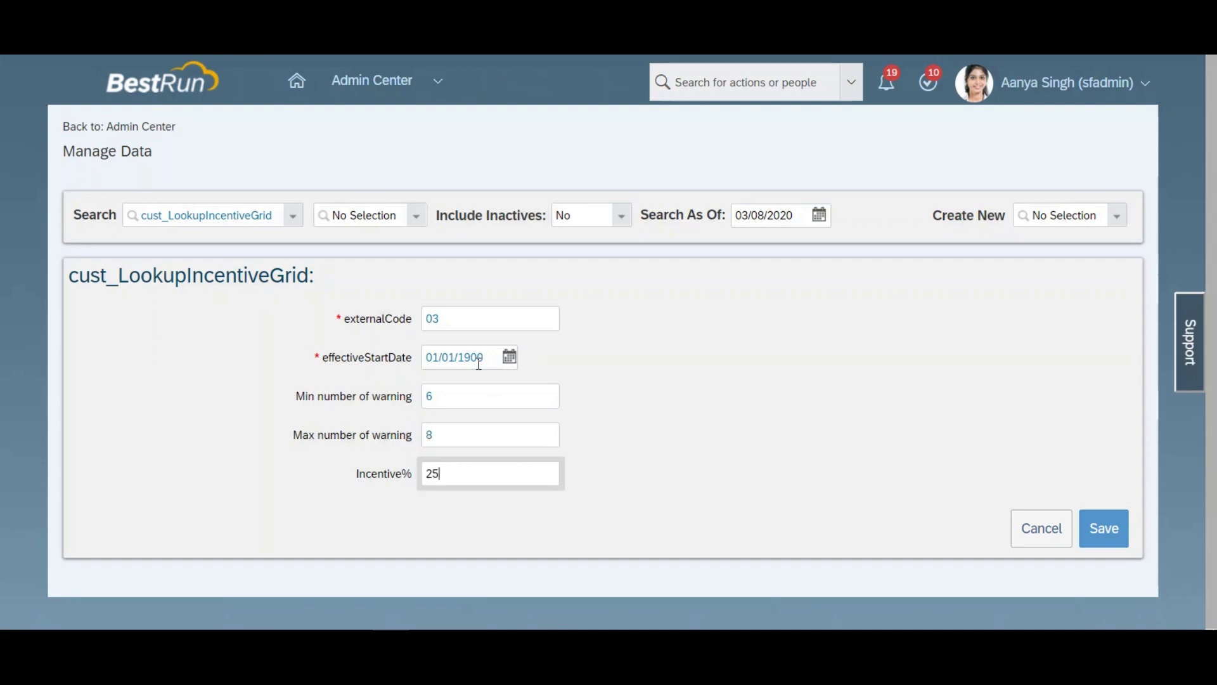
click(1098, 531)
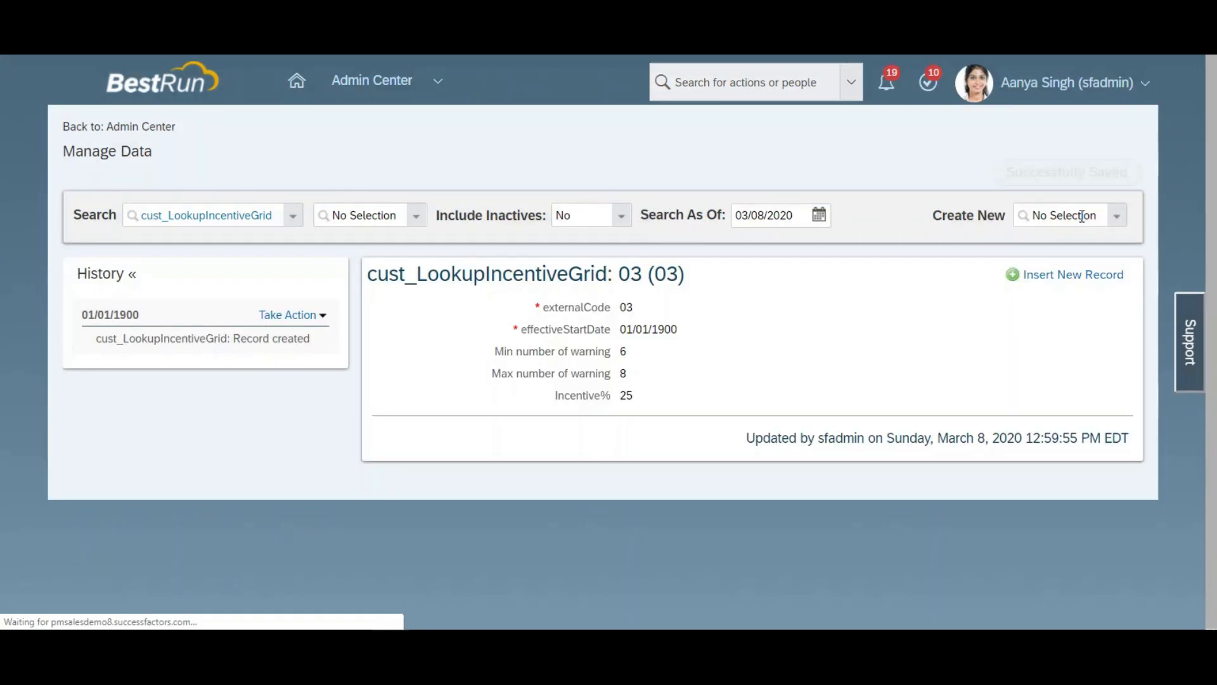
Step: Start a fourth cust_LookupIncentiveGrid record with external code 04 and effective start date 01/01/1900
click(1081, 215)
text(ince)
click(1080, 240)
click(502, 319)
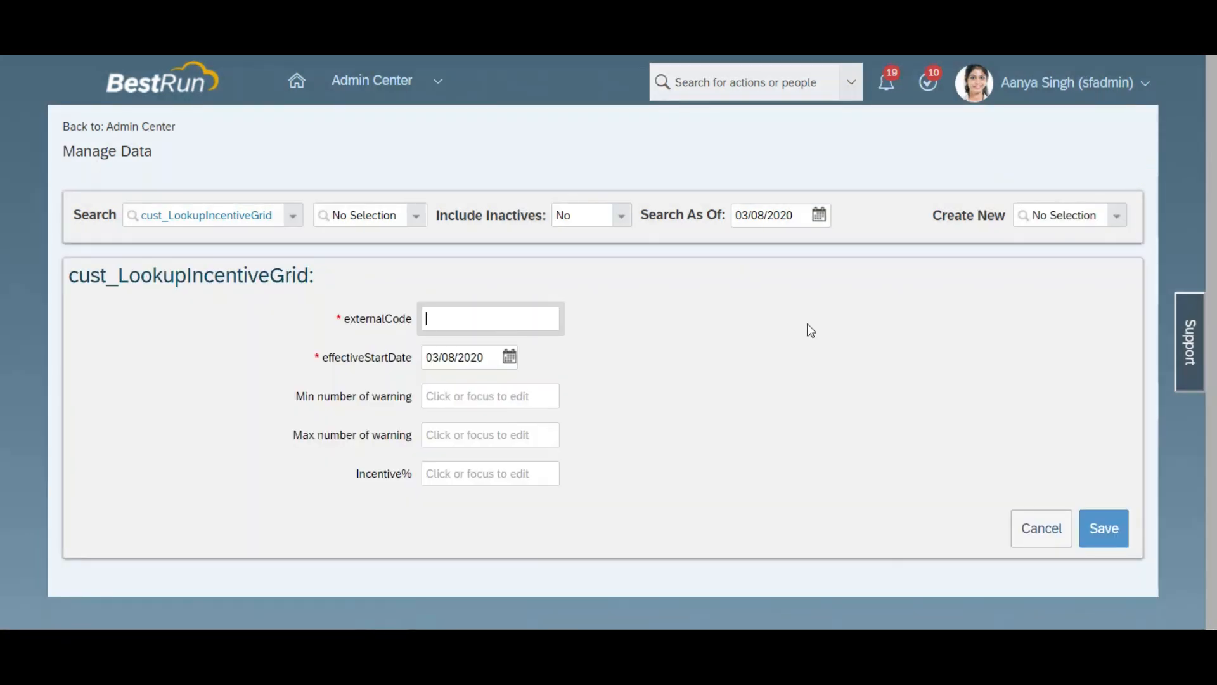
key(Tab)
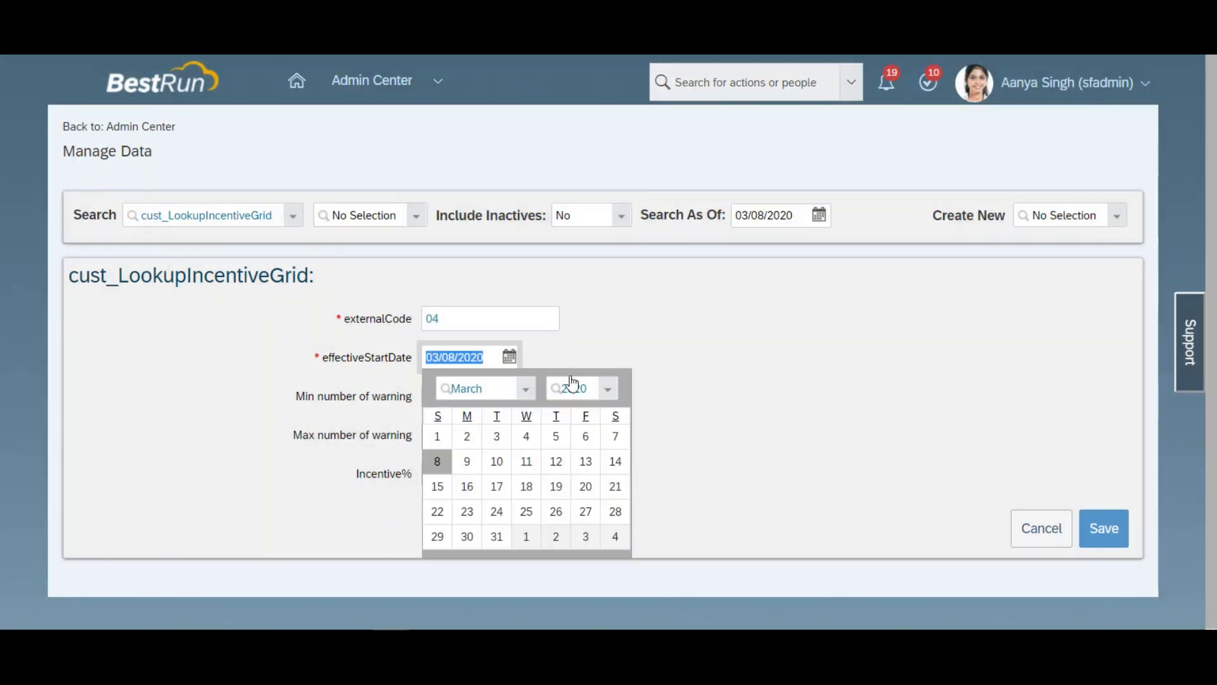
text(01/01/1900)
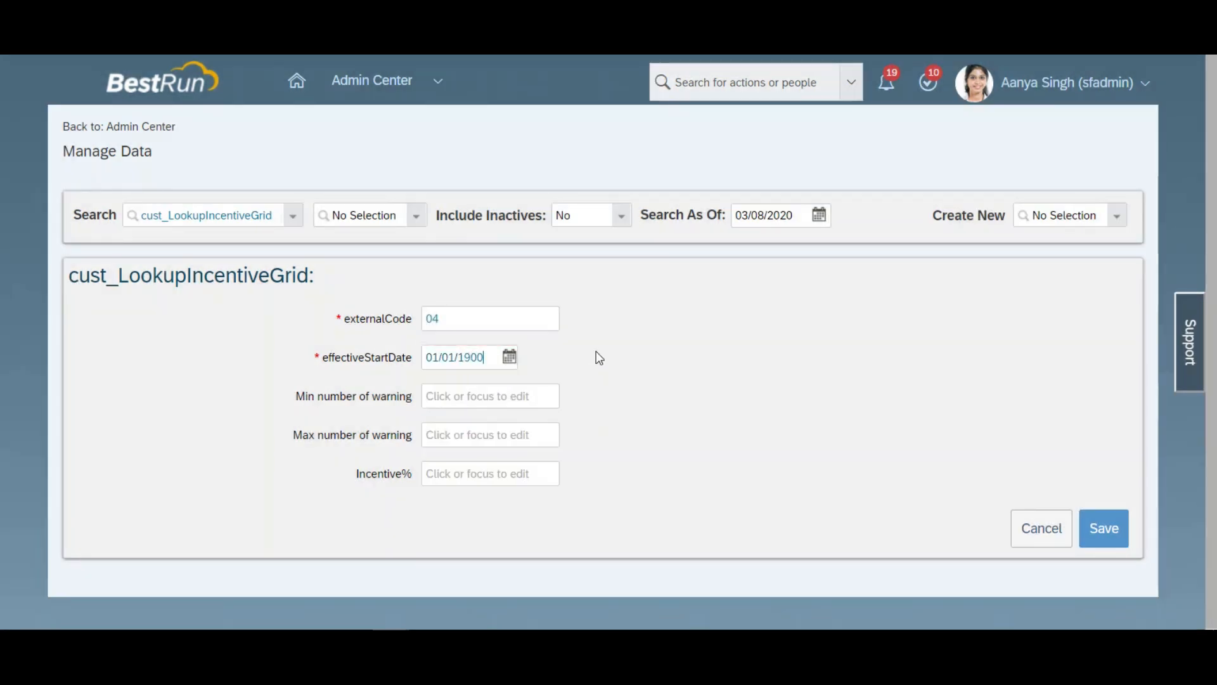
key(Tab)
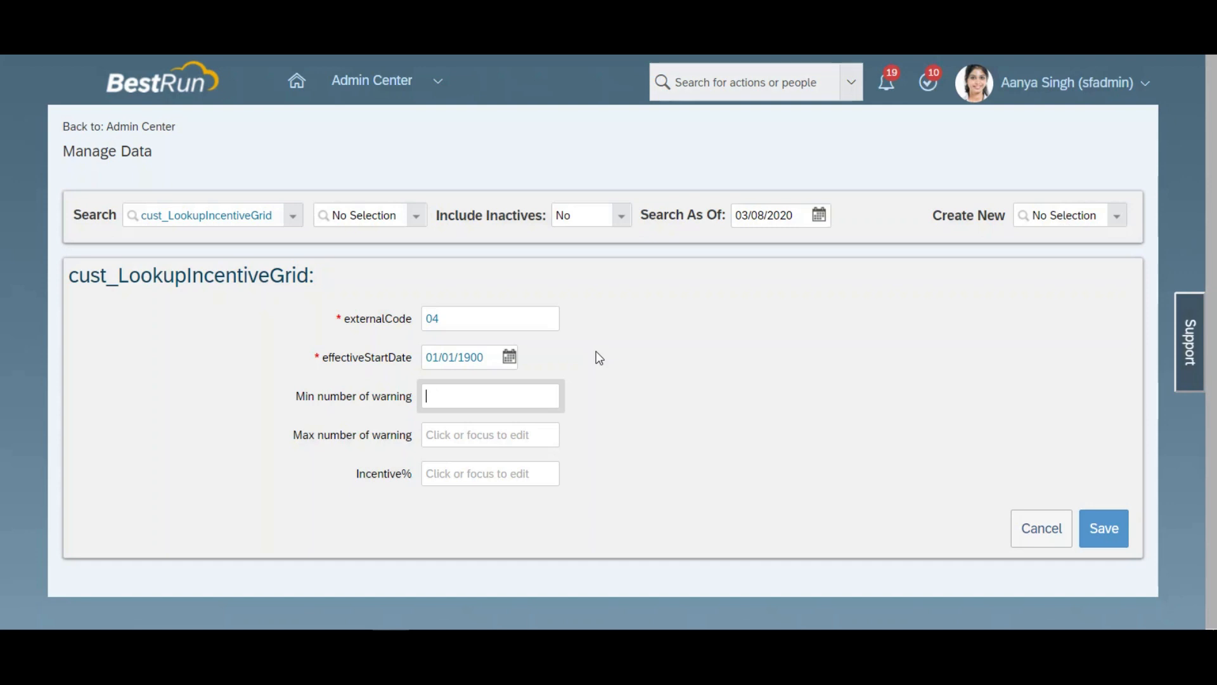
Step: Give record 04 a warning range of 9 to 9999 and an incentive of 0%, and save it
text(9)
key(Tab)
text(9999)
key(Tab)
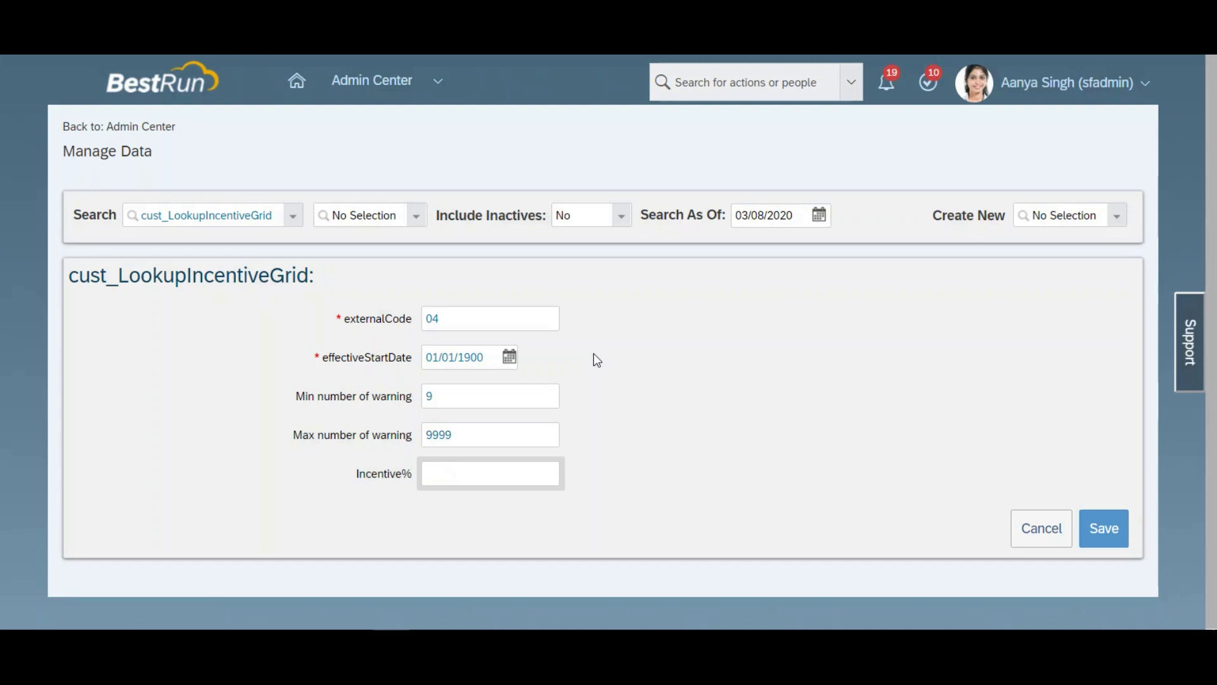
click(1096, 524)
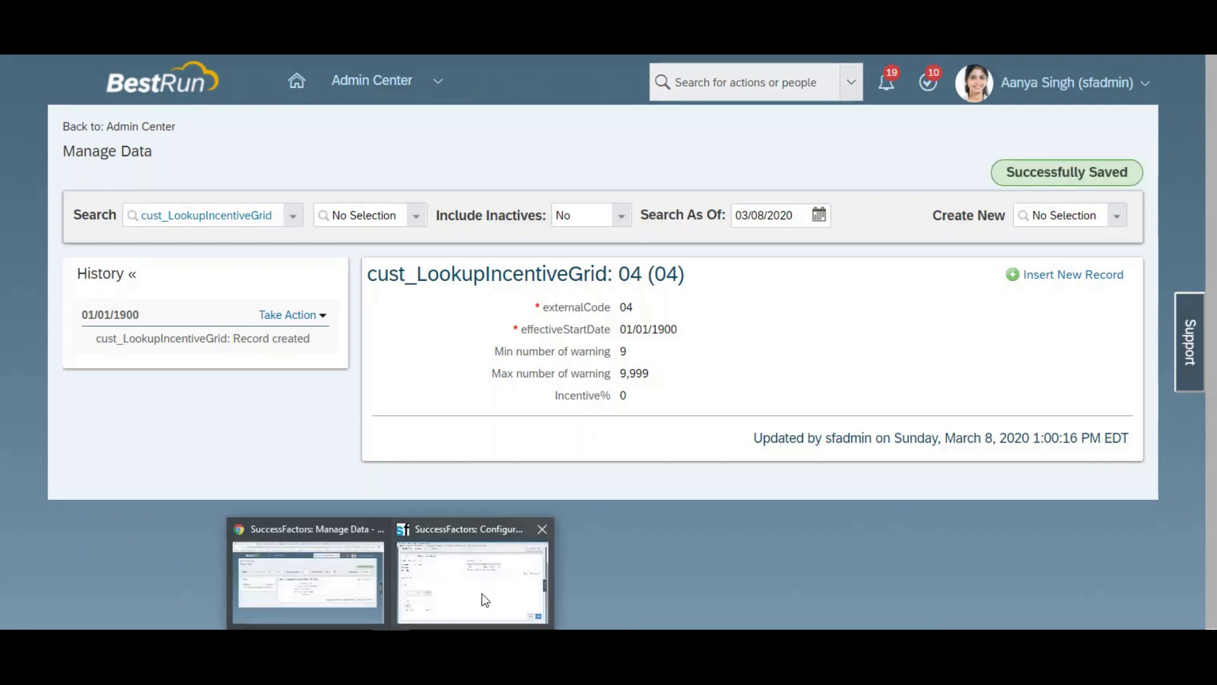
Step: Switch to the CreateIncentives rule and use the Lookup() function as the If condition's left expression
click(483, 594)
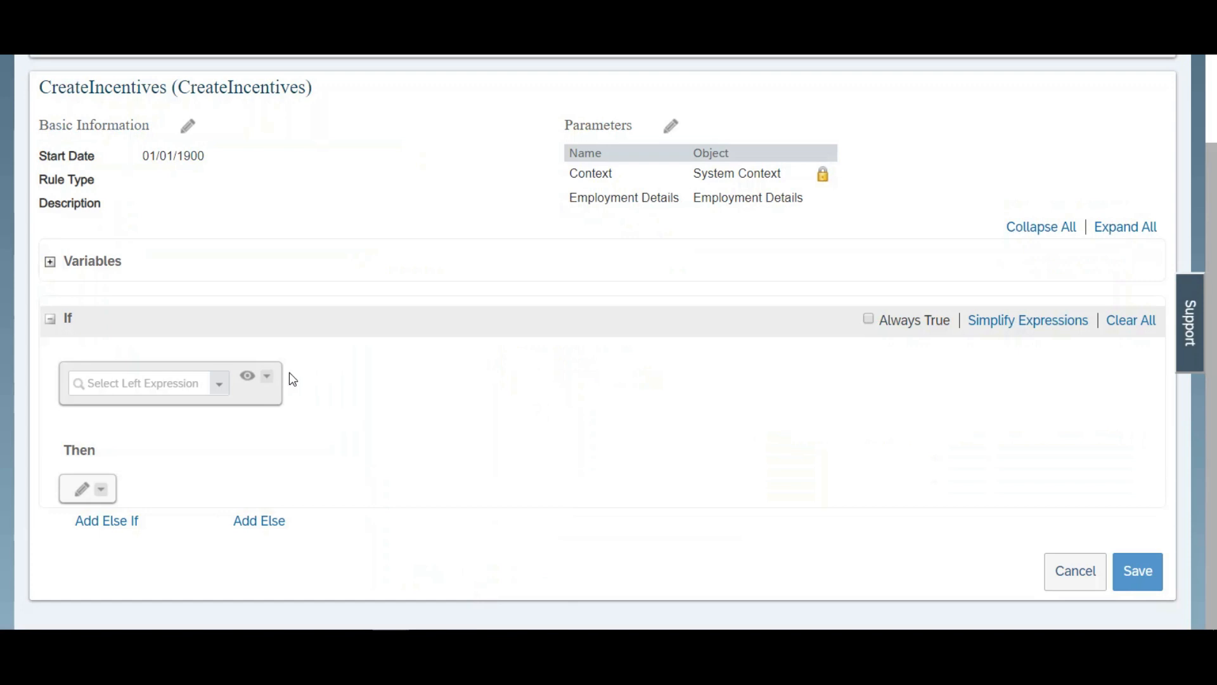
click(218, 385)
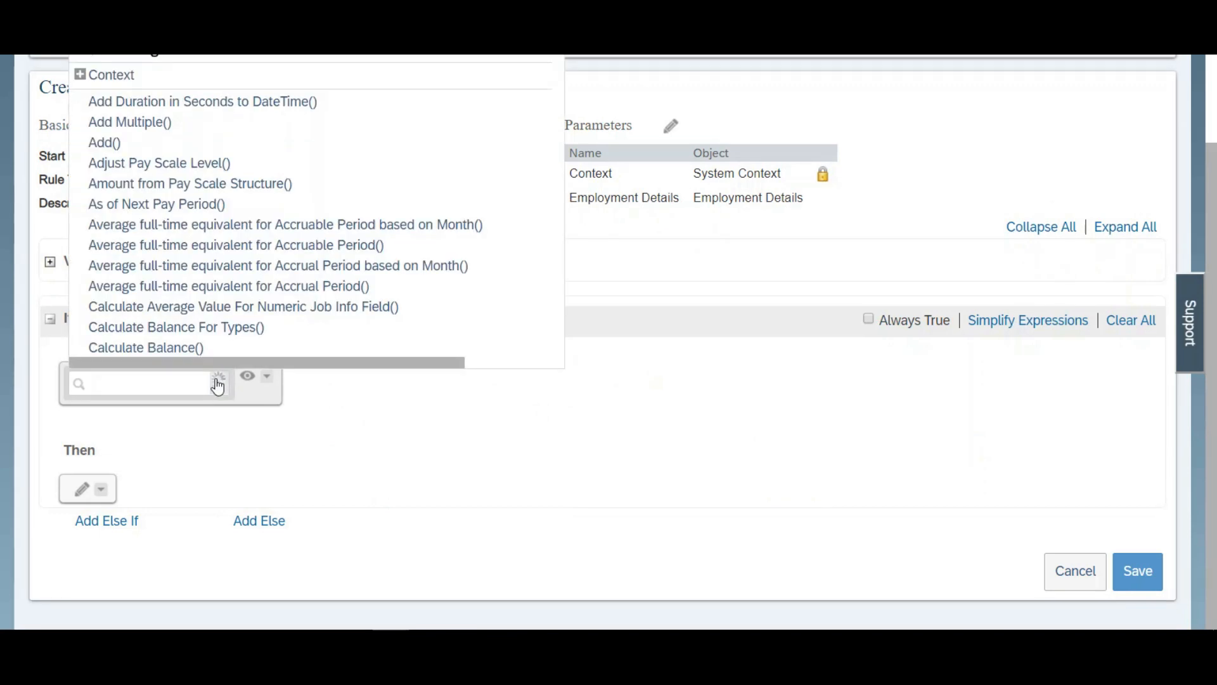
click(158, 388)
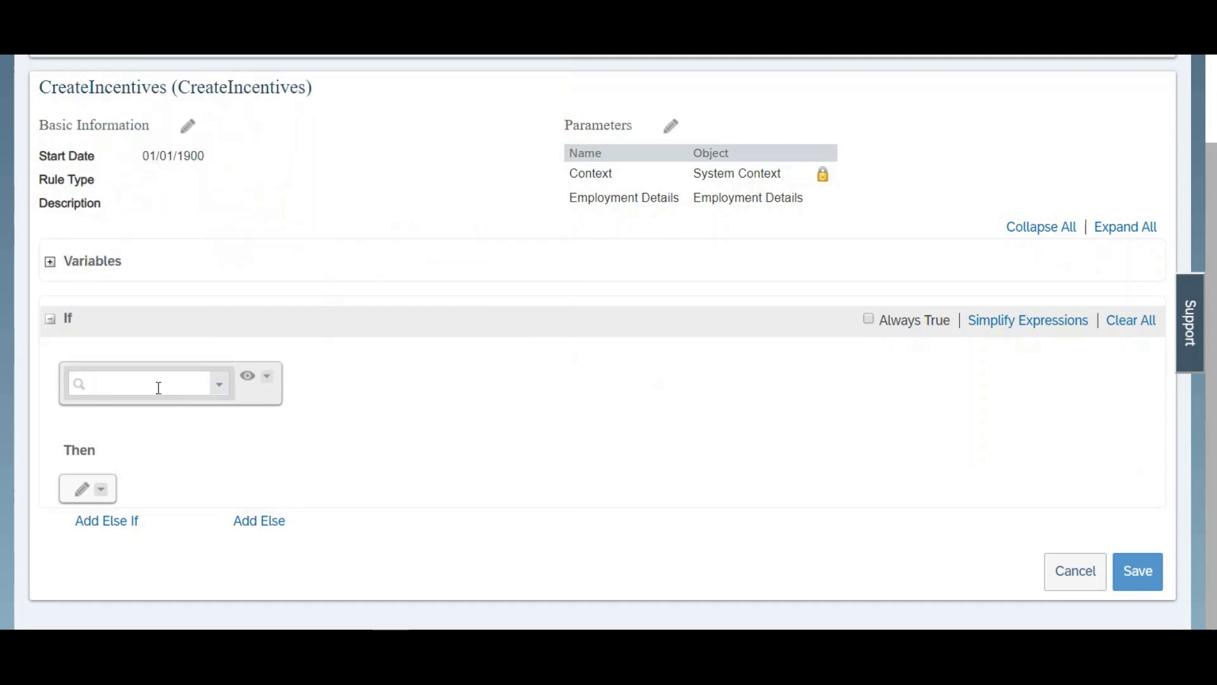
text(lookup)
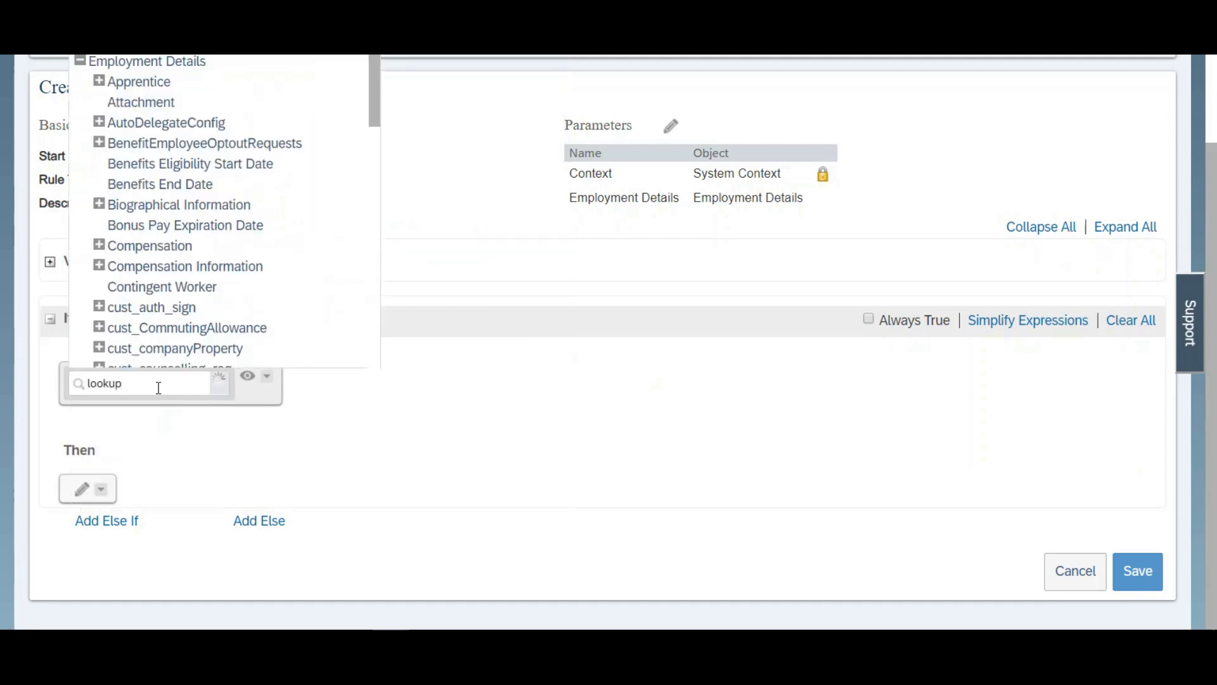
drag(374, 83, 369, 340)
click(118, 356)
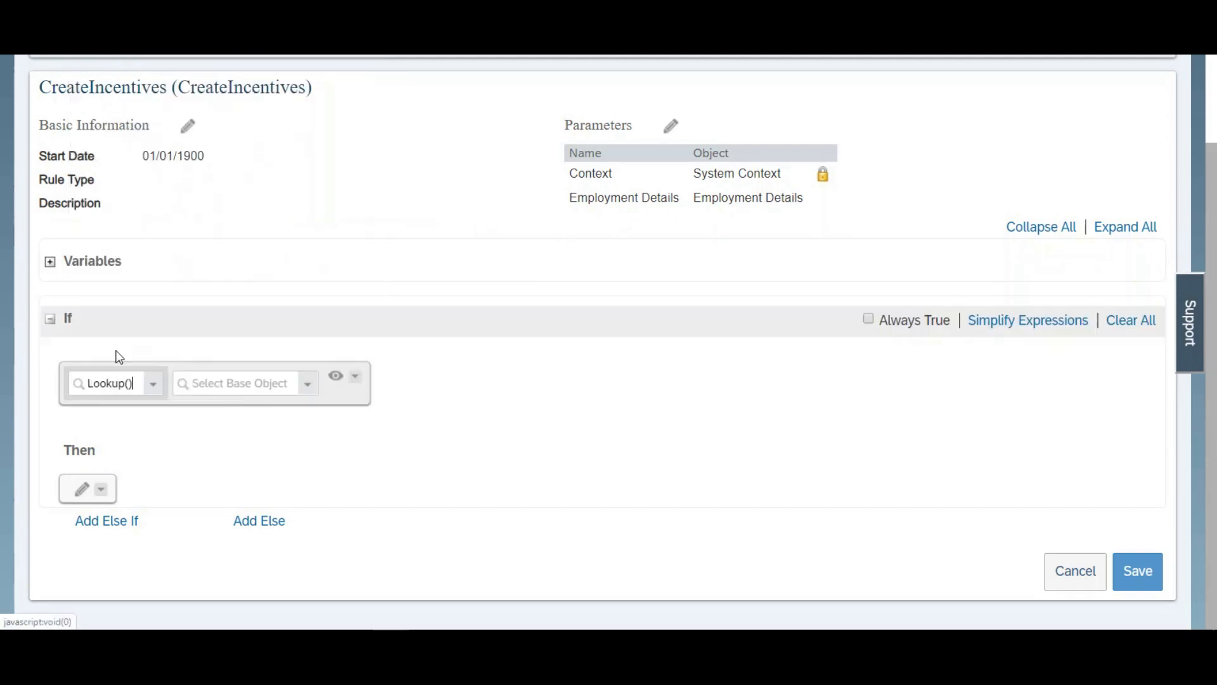
Step: Have the lookup read Total Number Of Warning for Current Year from the Disciplinary Warning object
click(233, 387)
text(discipli)
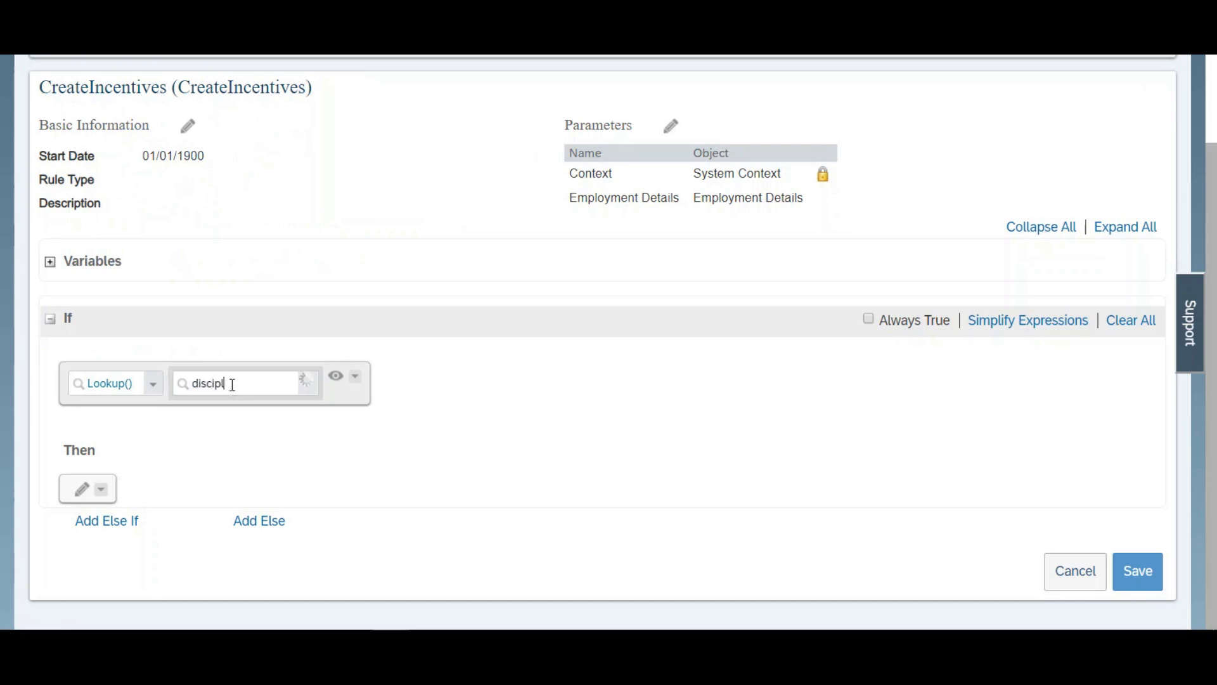
click(253, 428)
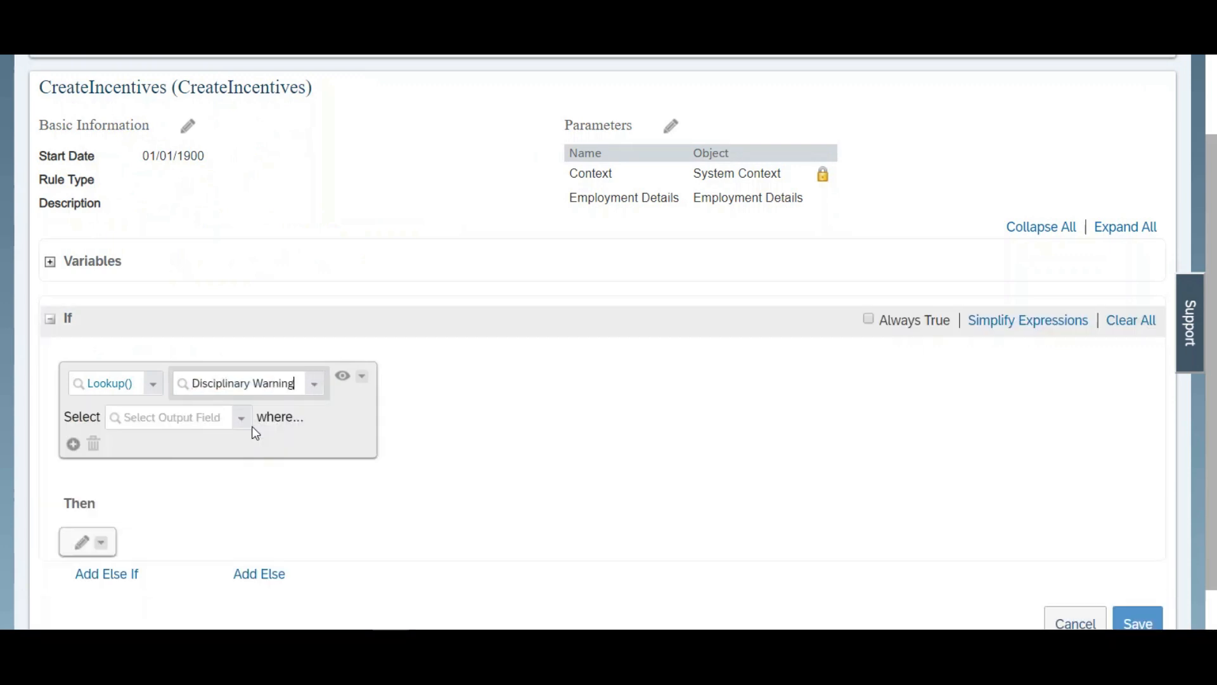
click(245, 418)
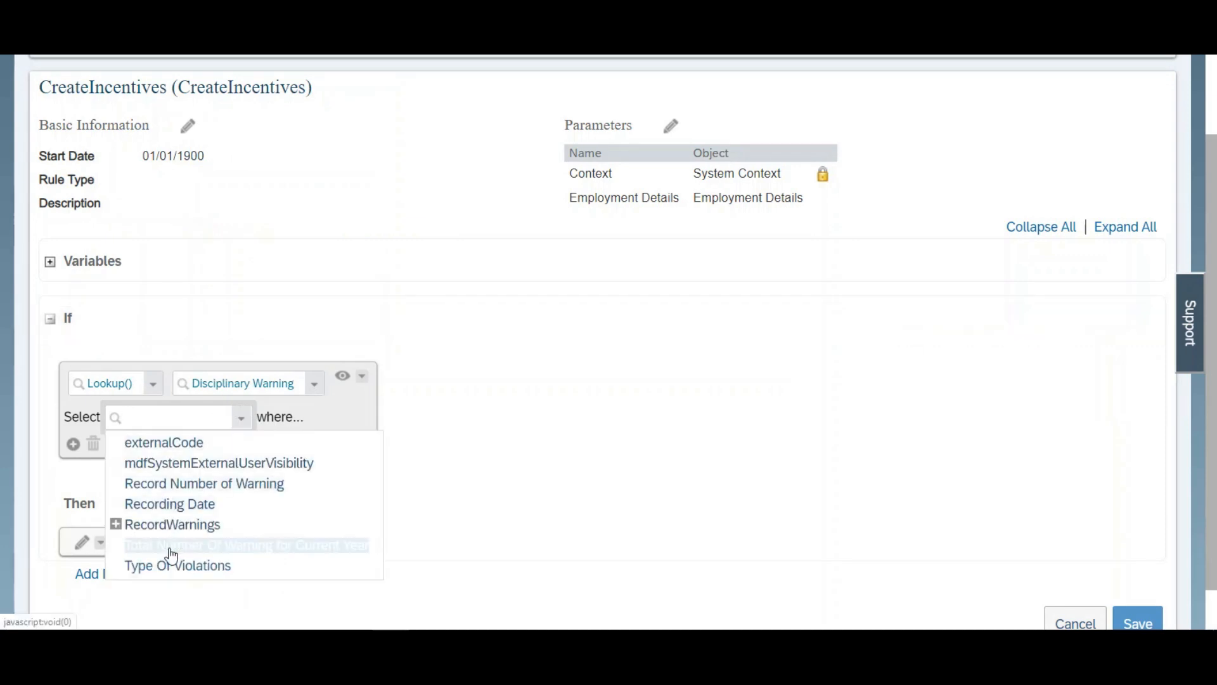
click(171, 545)
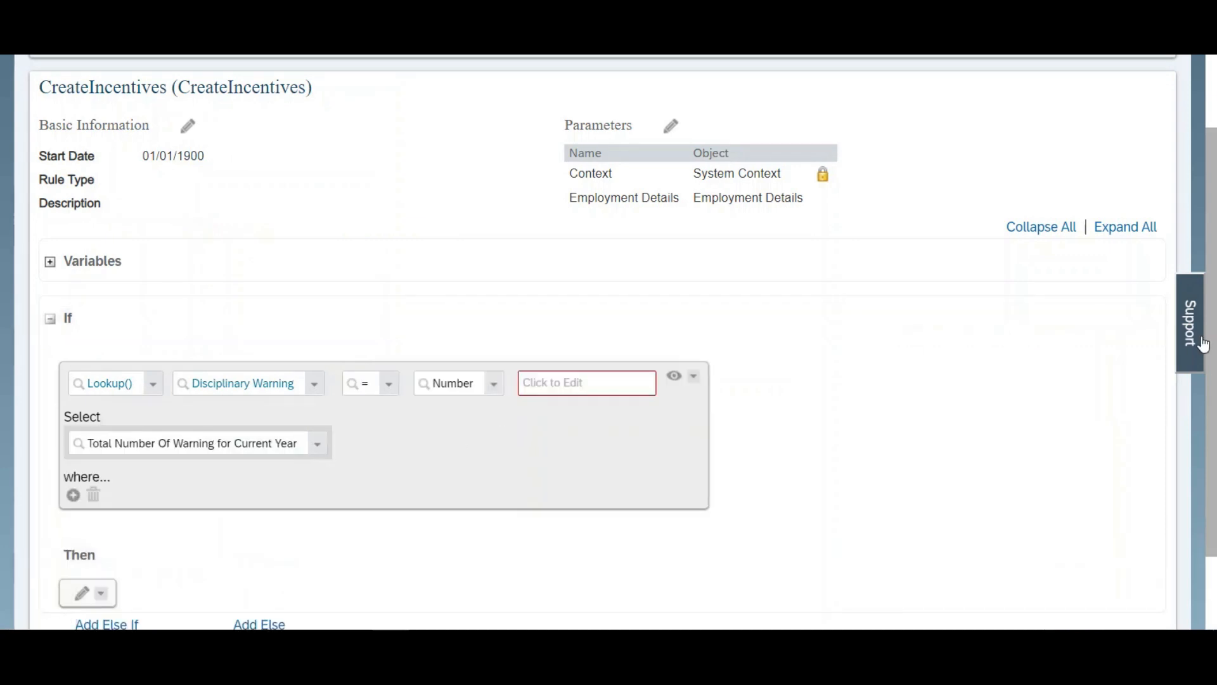
Step: Make the If condition compare the looked-up warning total as less than the number 1
scroll(1171, 393, down, 1)
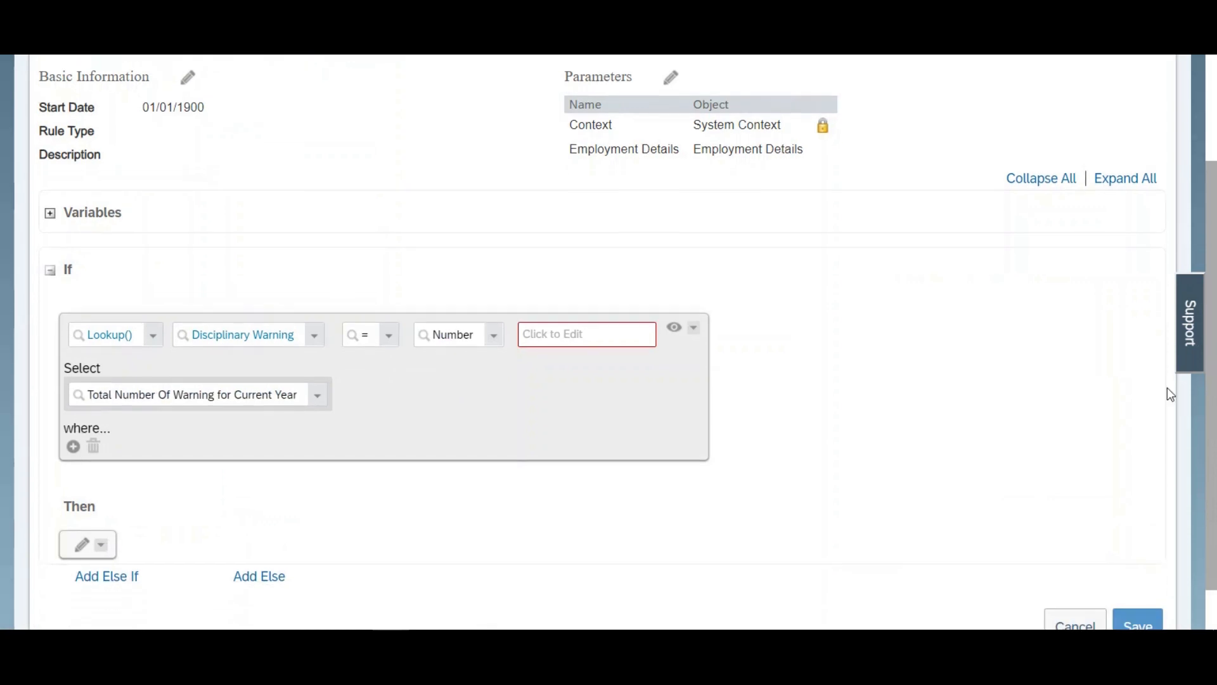
click(388, 343)
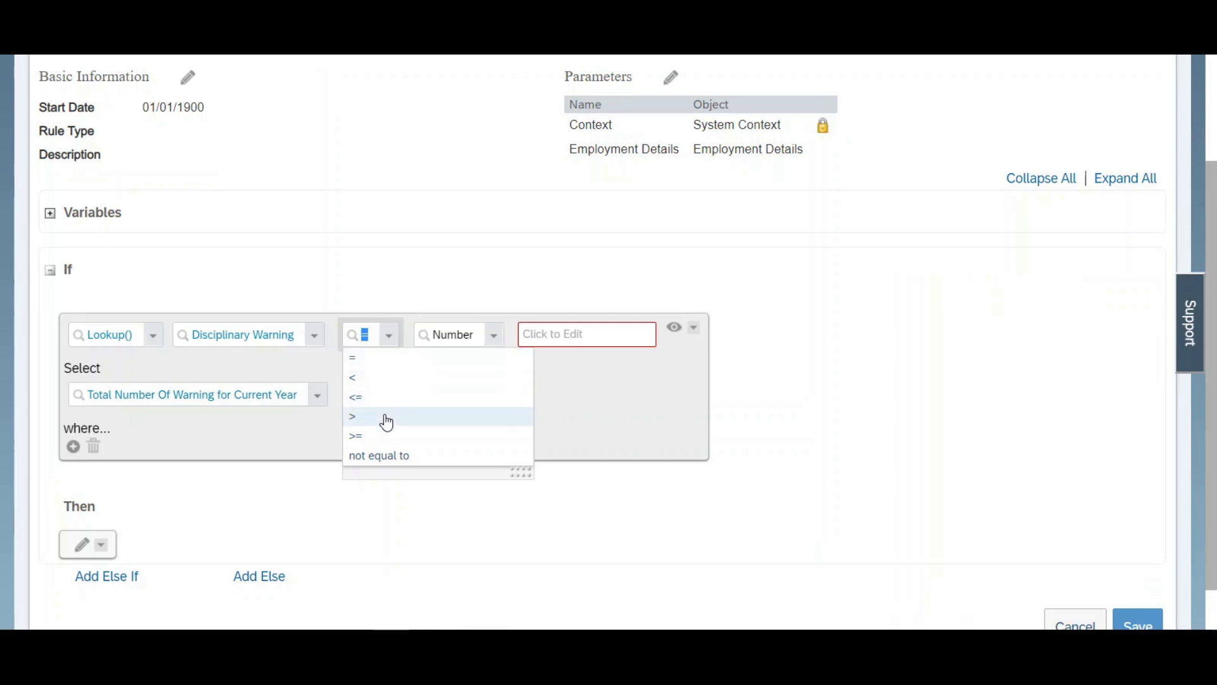
click(371, 379)
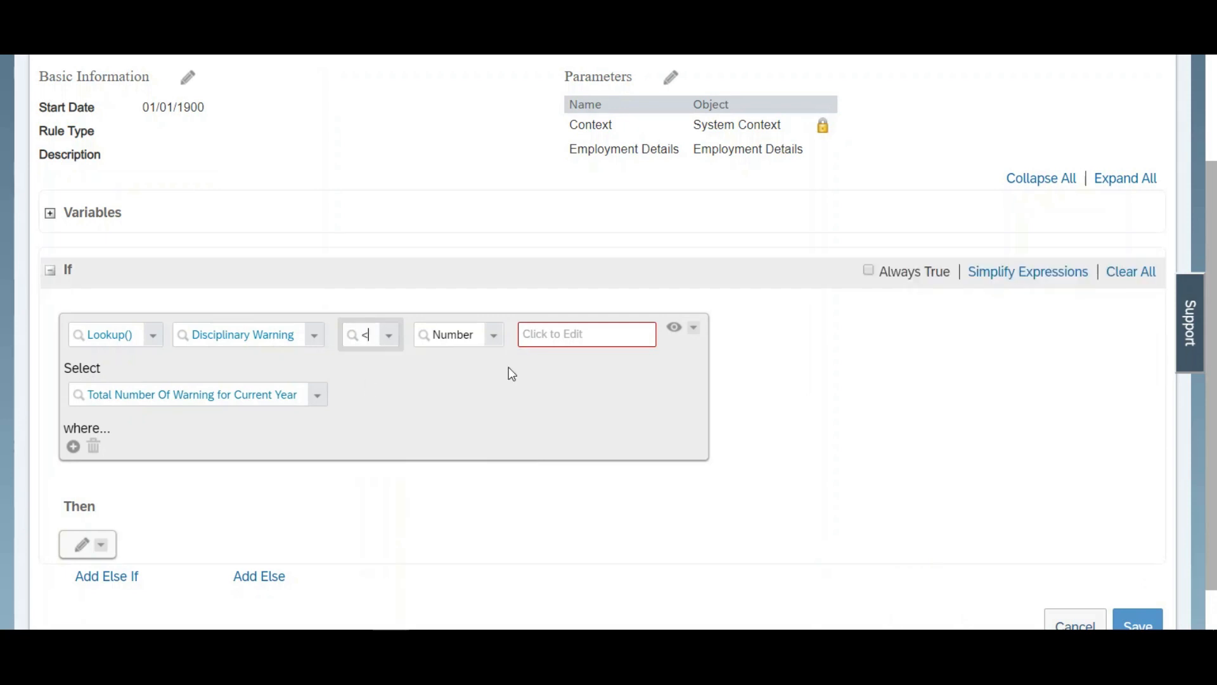
click(560, 334)
text(1)
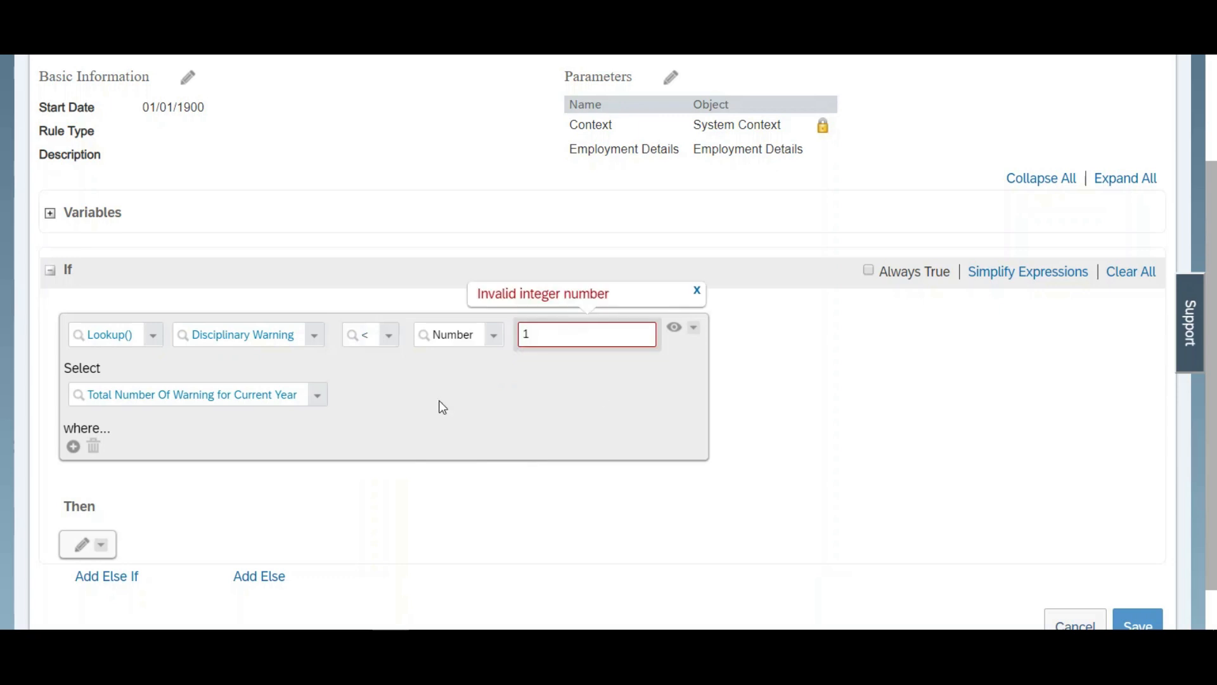
Step: Add a lookup filter where Disciplinary Warning externalCode is equal to Employment Details.Job Information.User ID
click(73, 446)
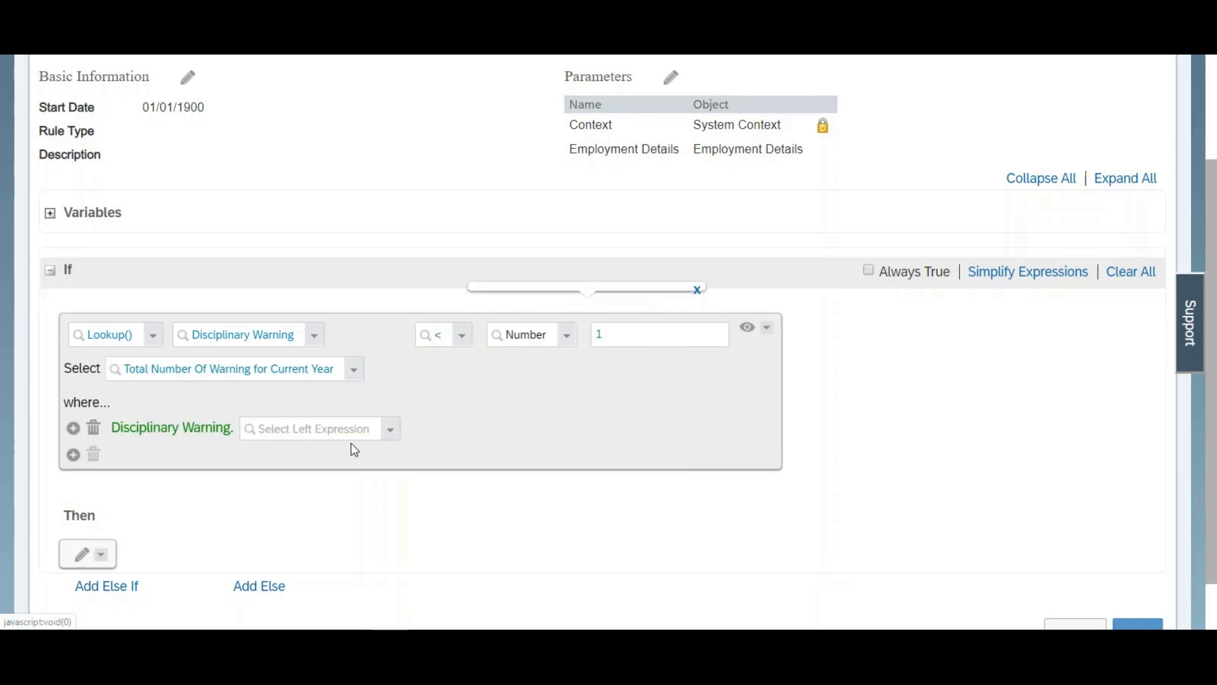
click(387, 437)
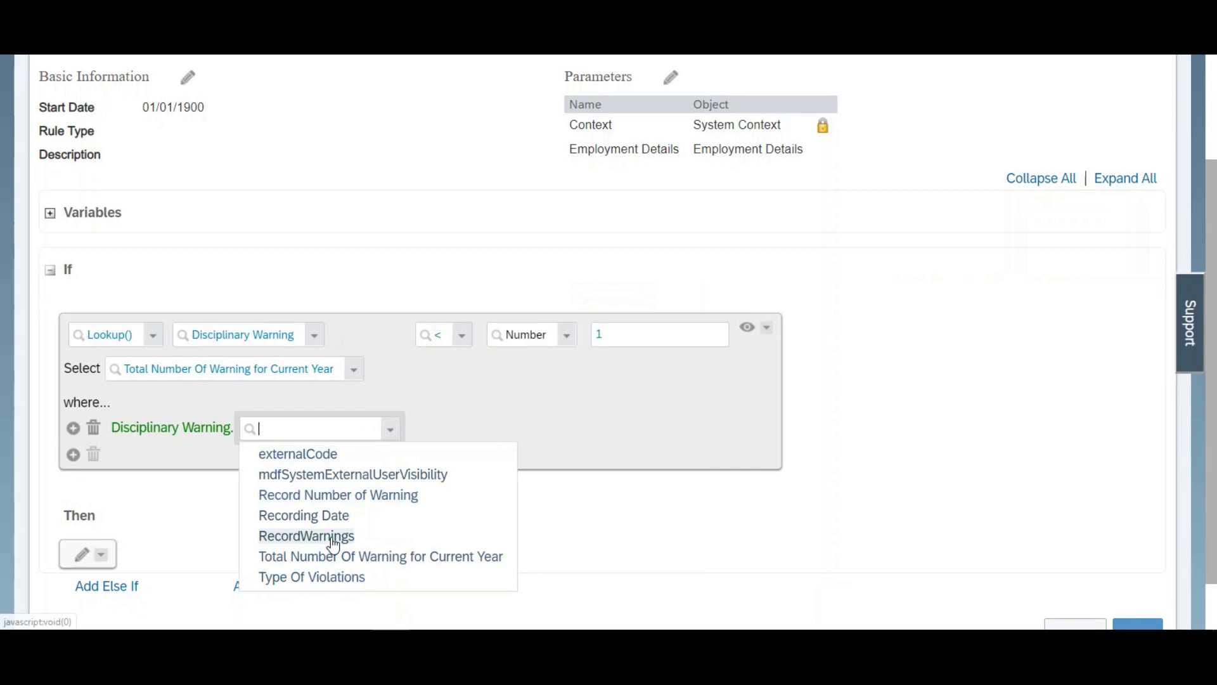
click(310, 455)
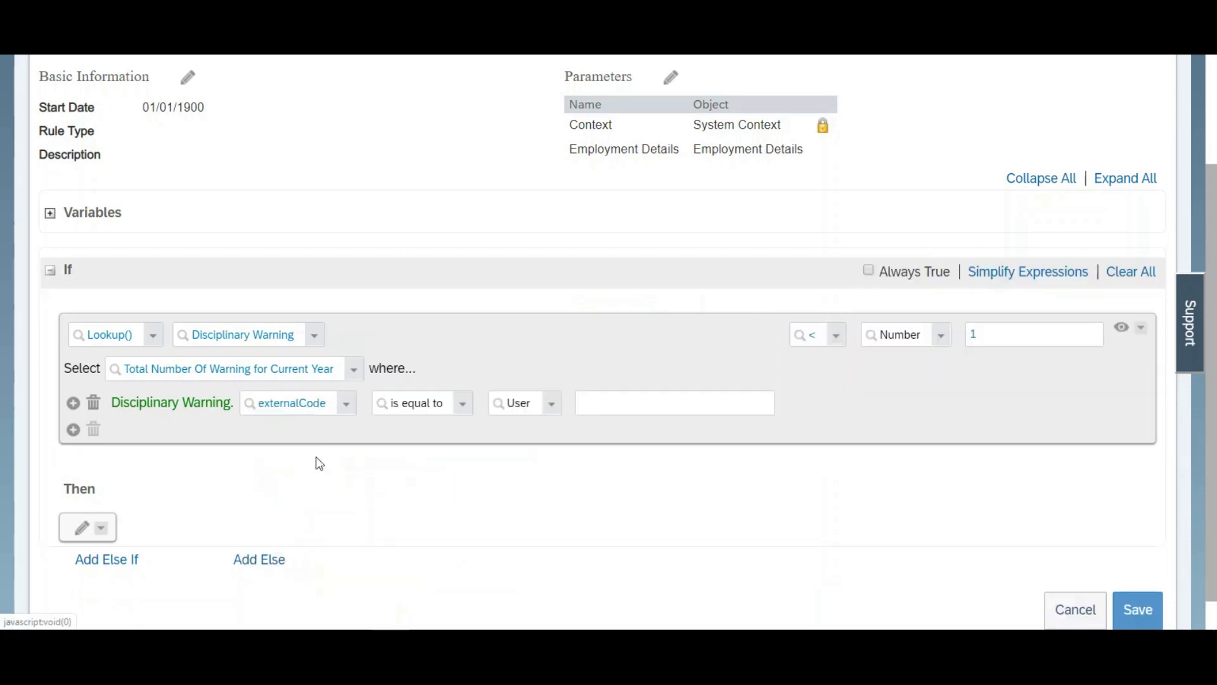
click(552, 408)
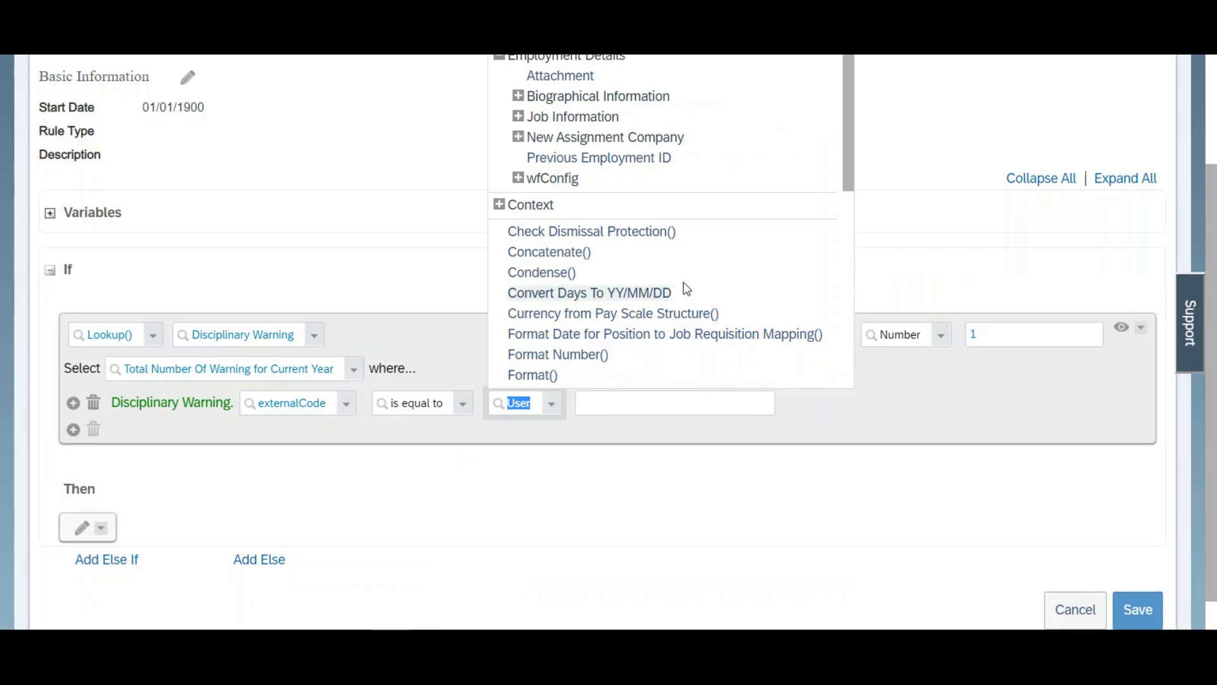
click(518, 117)
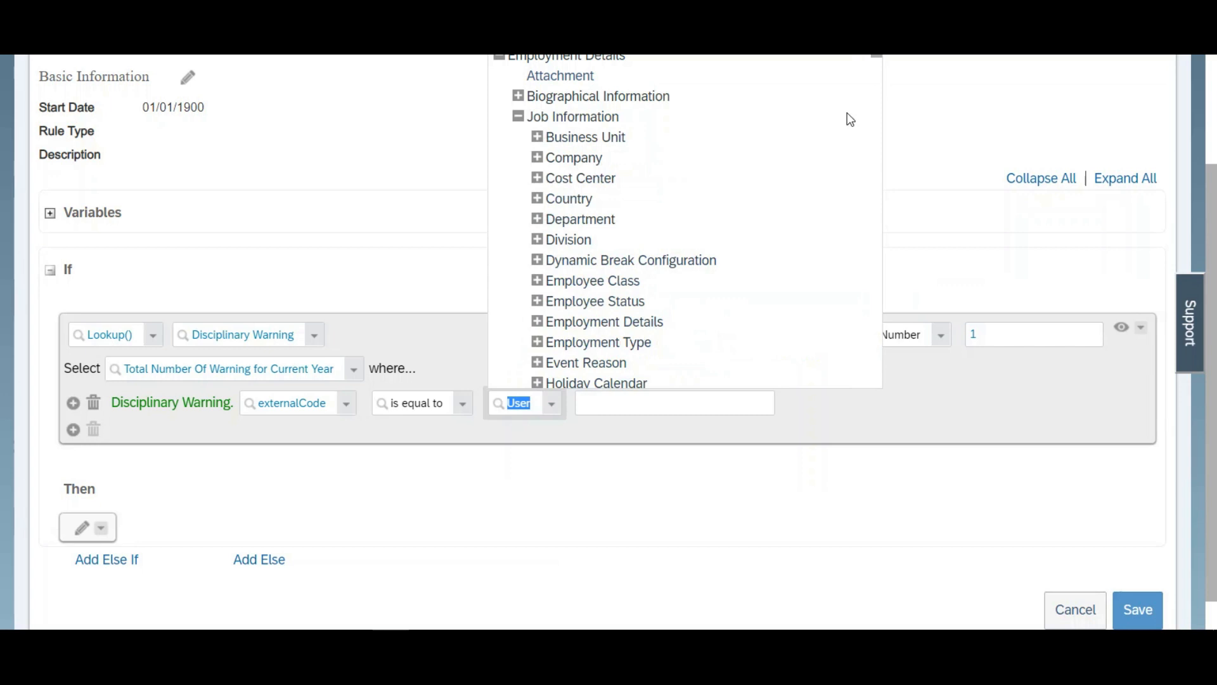
drag(877, 56, 879, 91)
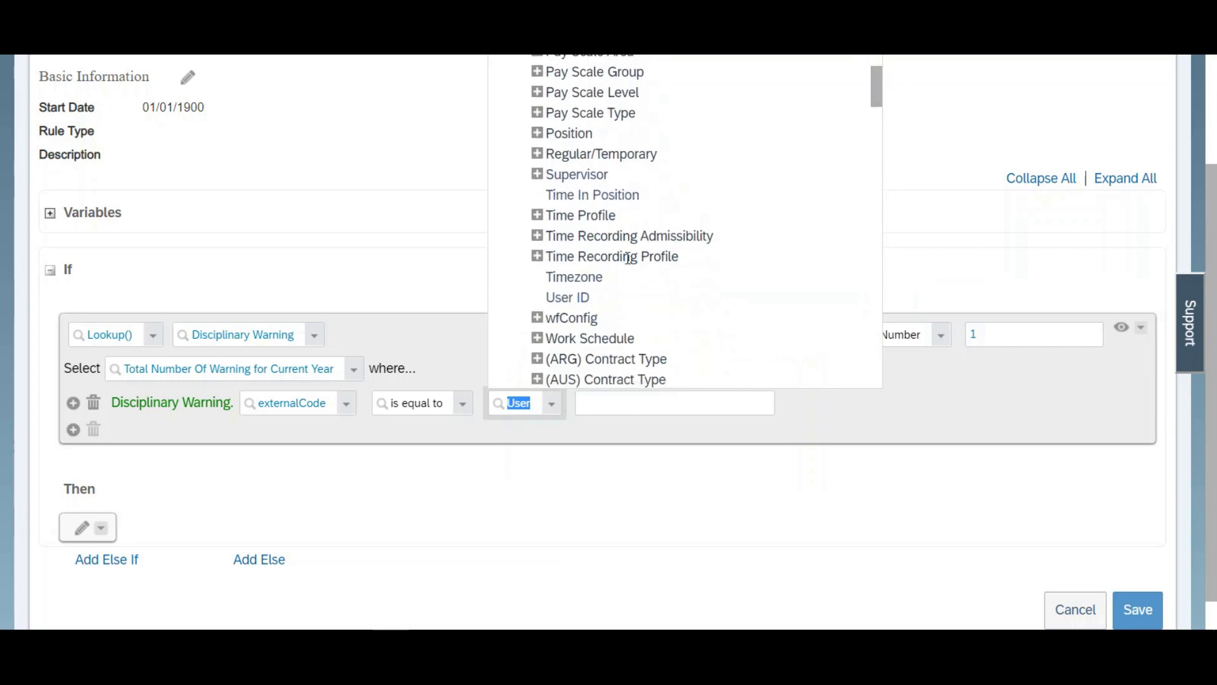
click(568, 301)
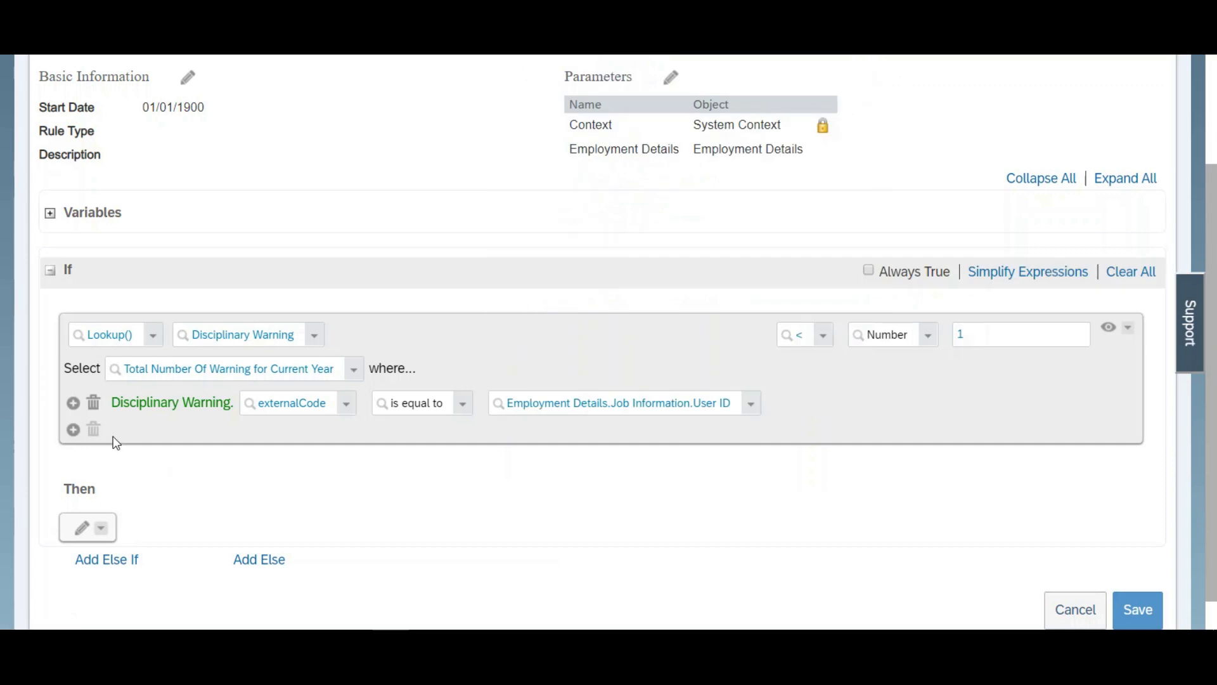
click(74, 430)
click(388, 437)
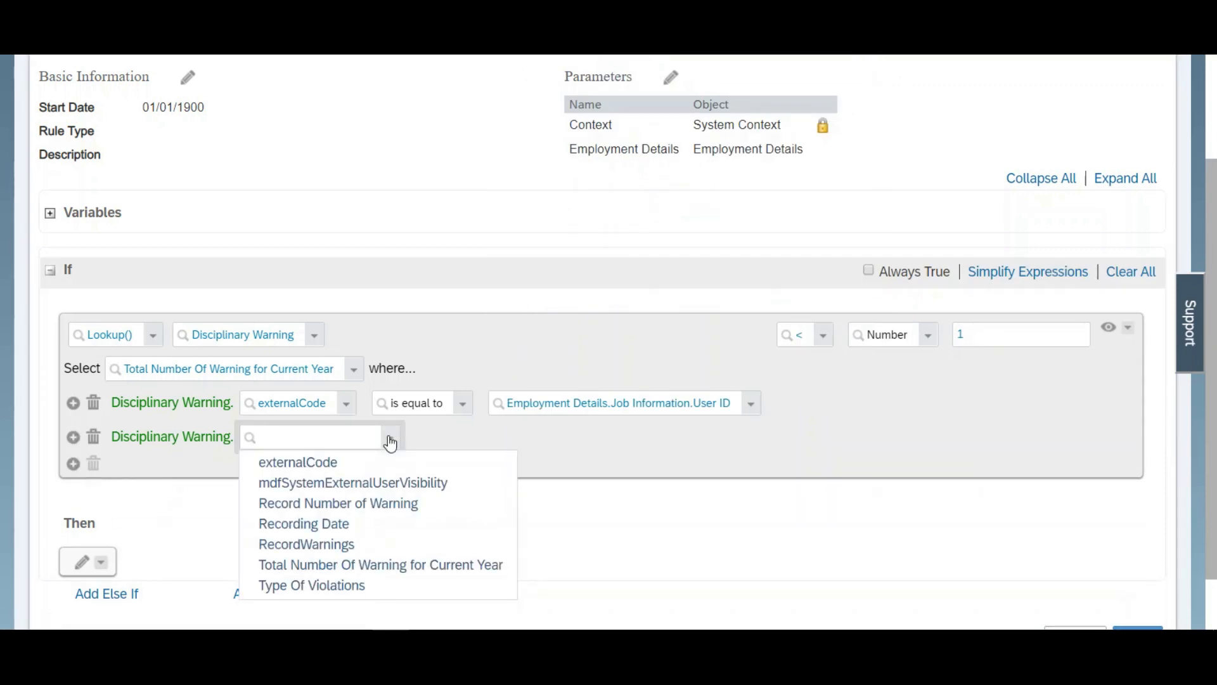
click(502, 436)
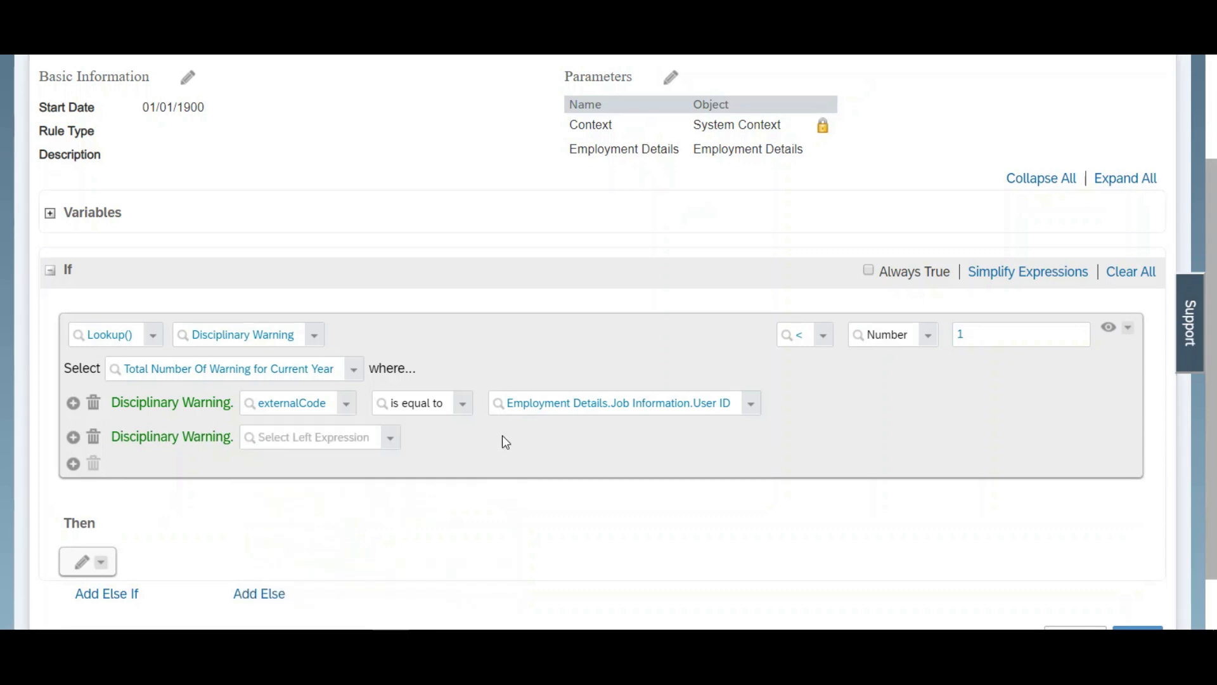
click(93, 437)
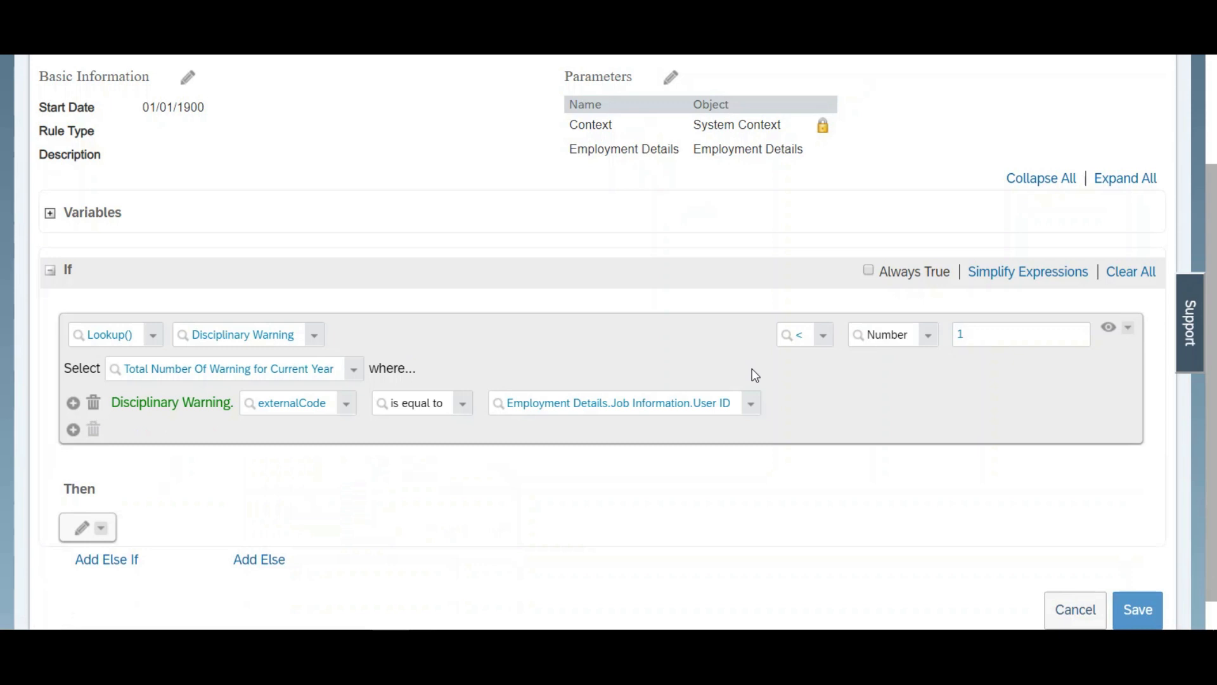
Step: Add a Set action in the Then branch that targets Employment Details.One-Time Payments.Type
scroll(419, 482, down, 1)
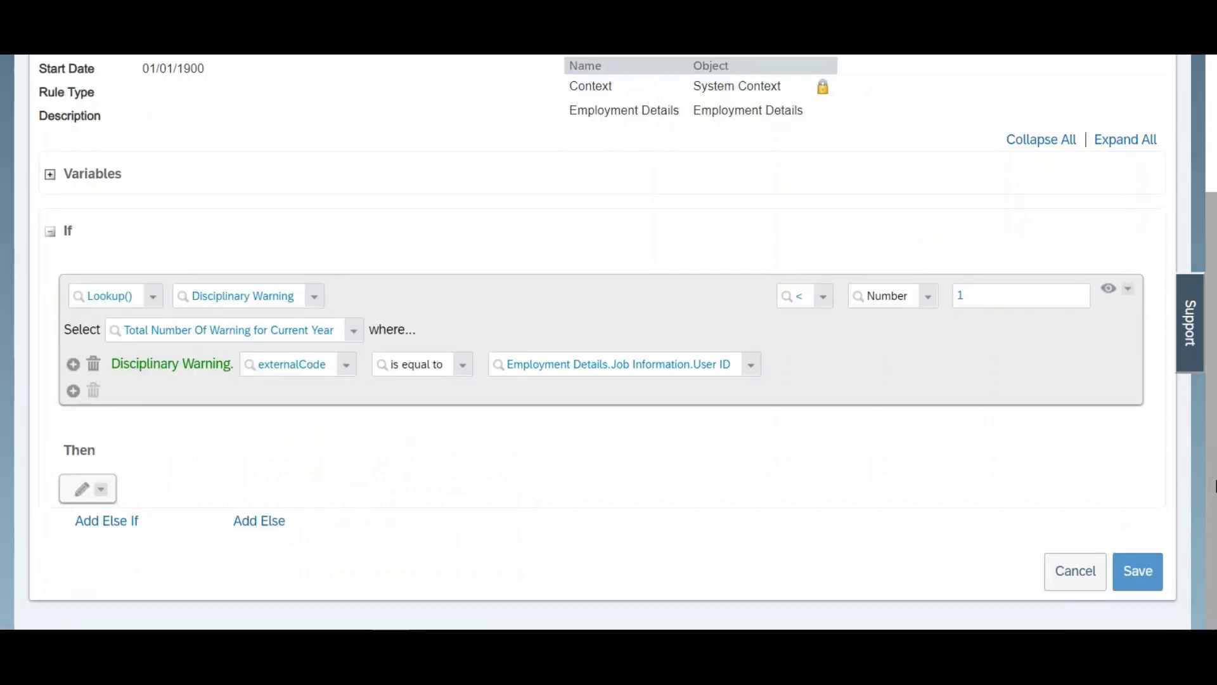
click(81, 497)
click(203, 505)
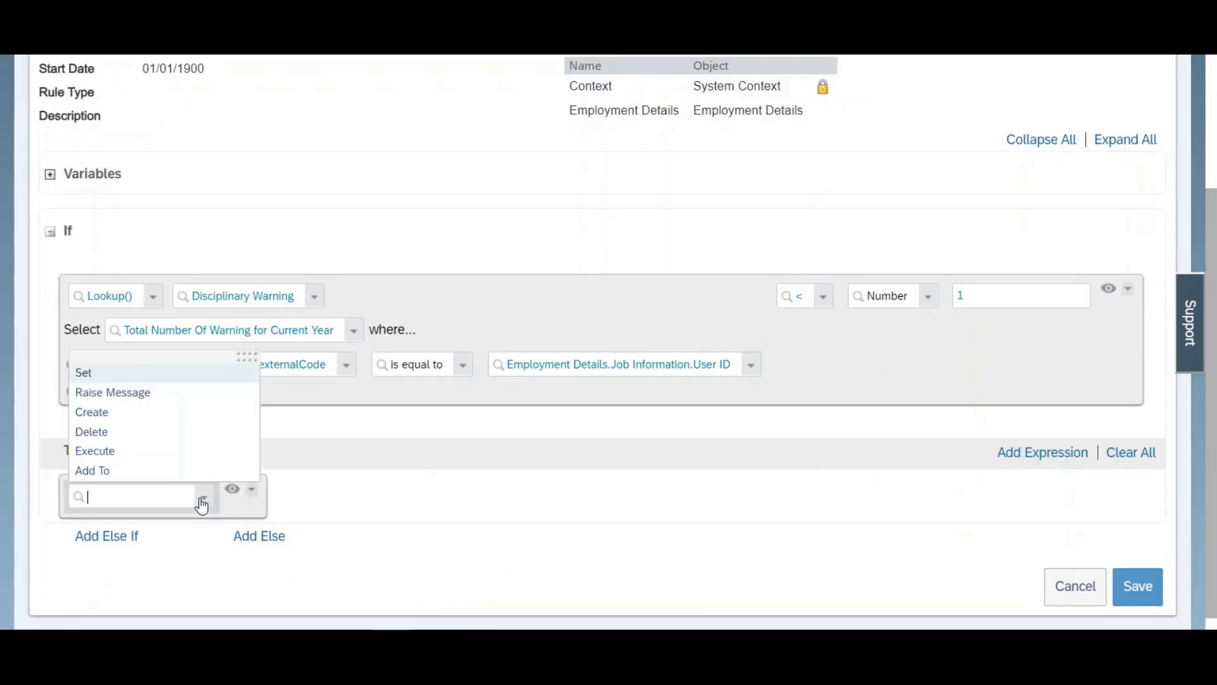
click(117, 377)
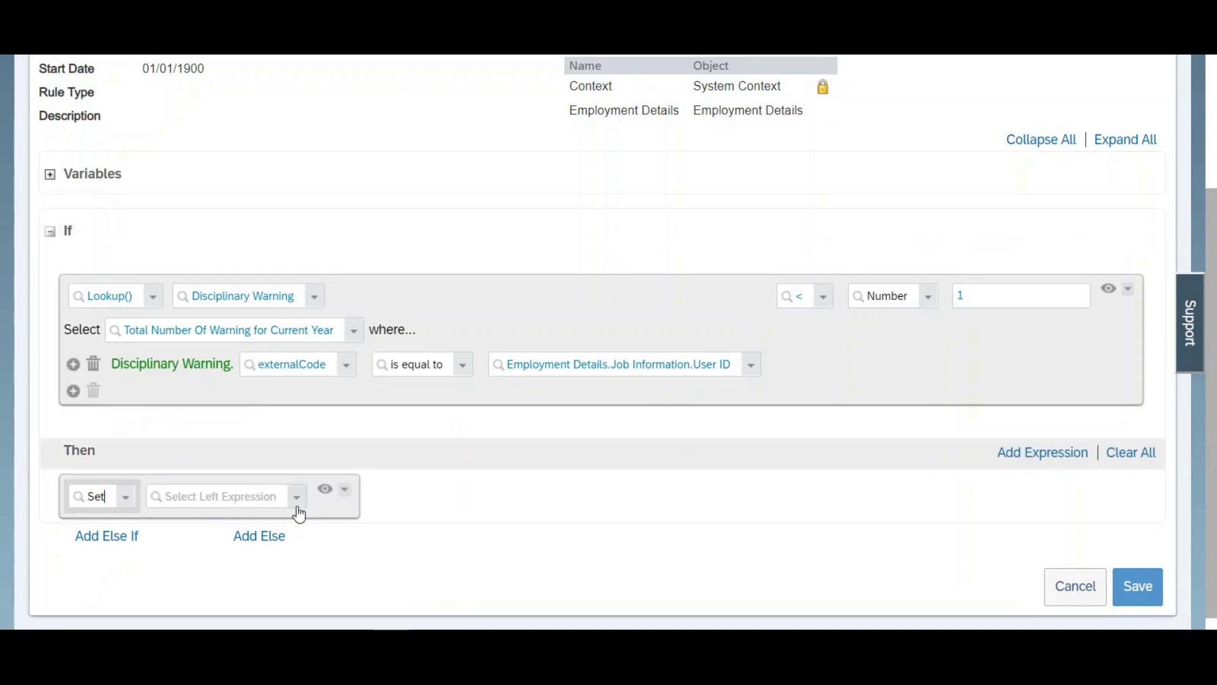
click(301, 506)
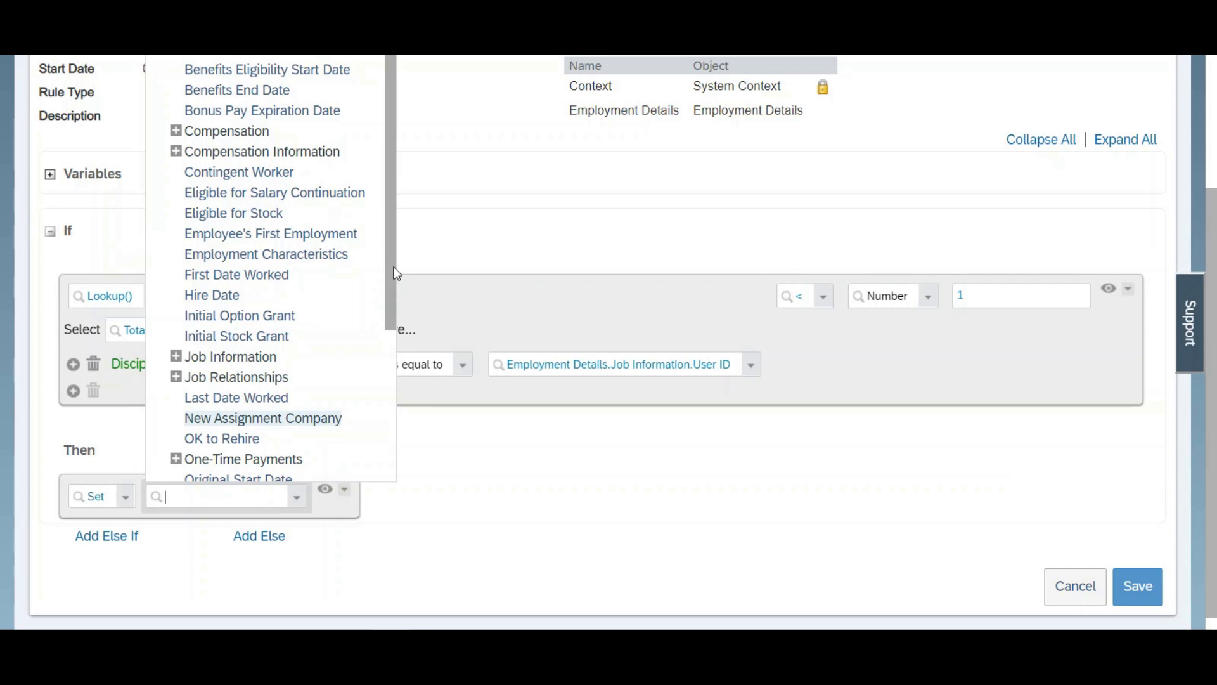
scroll(397, 289, down, 1)
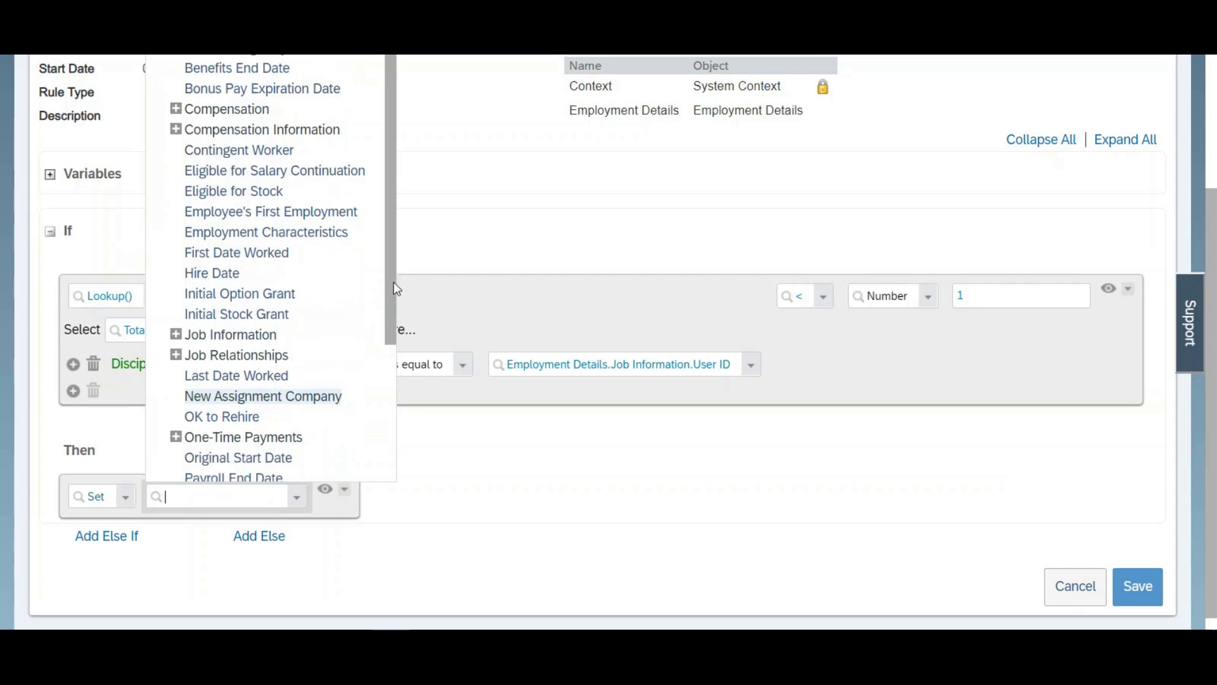
scroll(397, 289, down, 5)
click(177, 332)
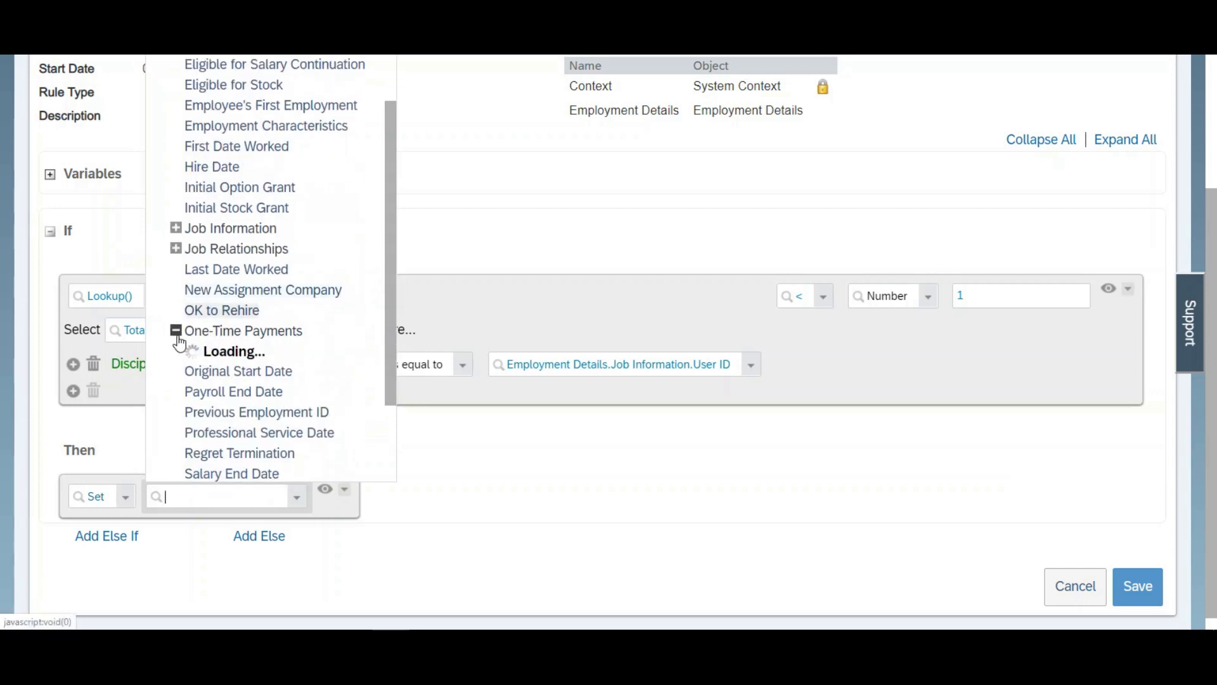
drag(393, 312, 392, 363)
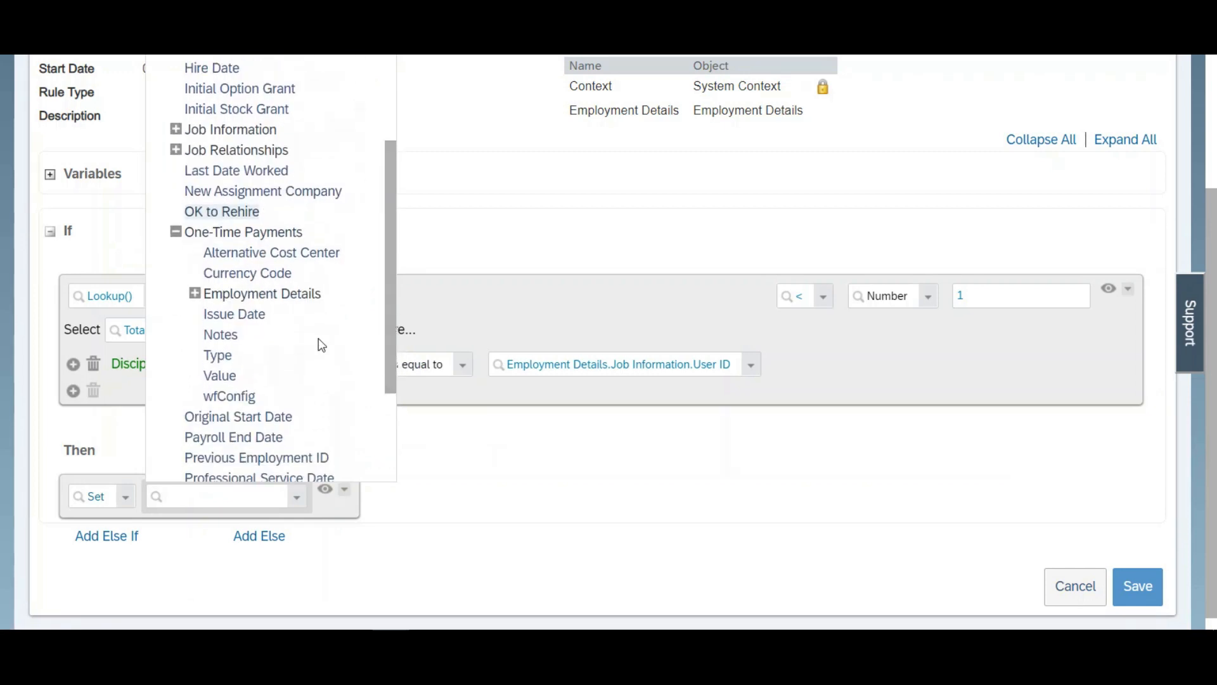
click(243, 356)
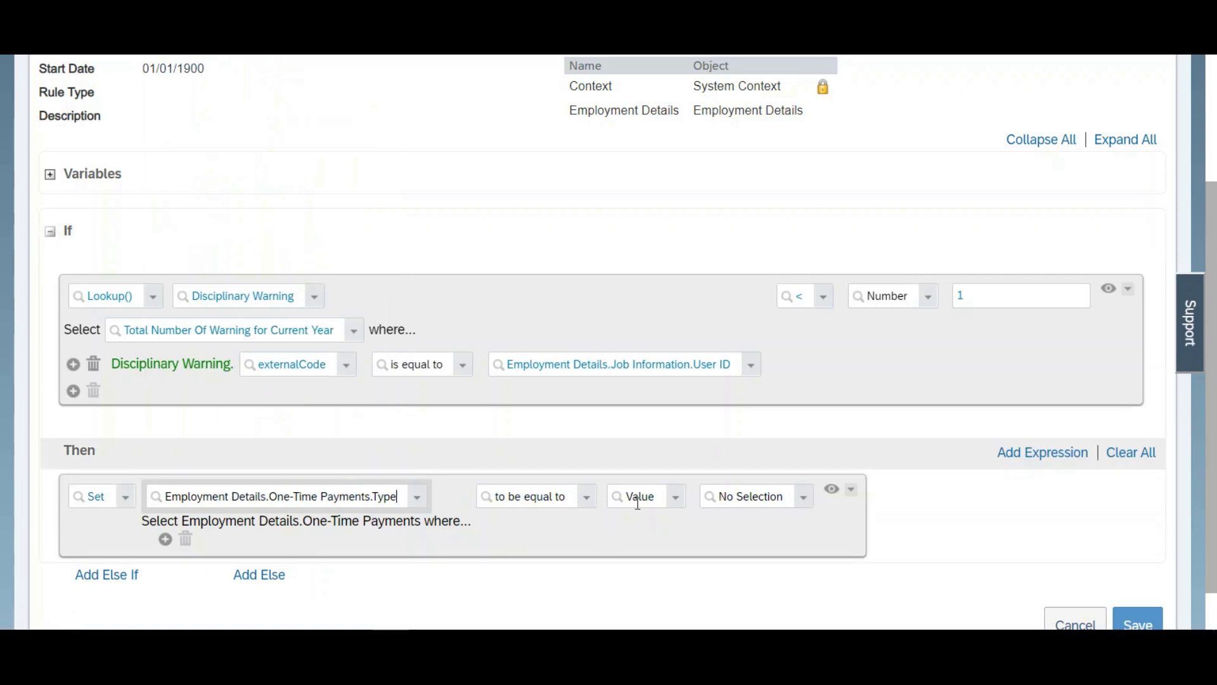
Step: Set the one-time payment type in the Then action to the value Bonus Special (1111)
click(737, 500)
text(1111)
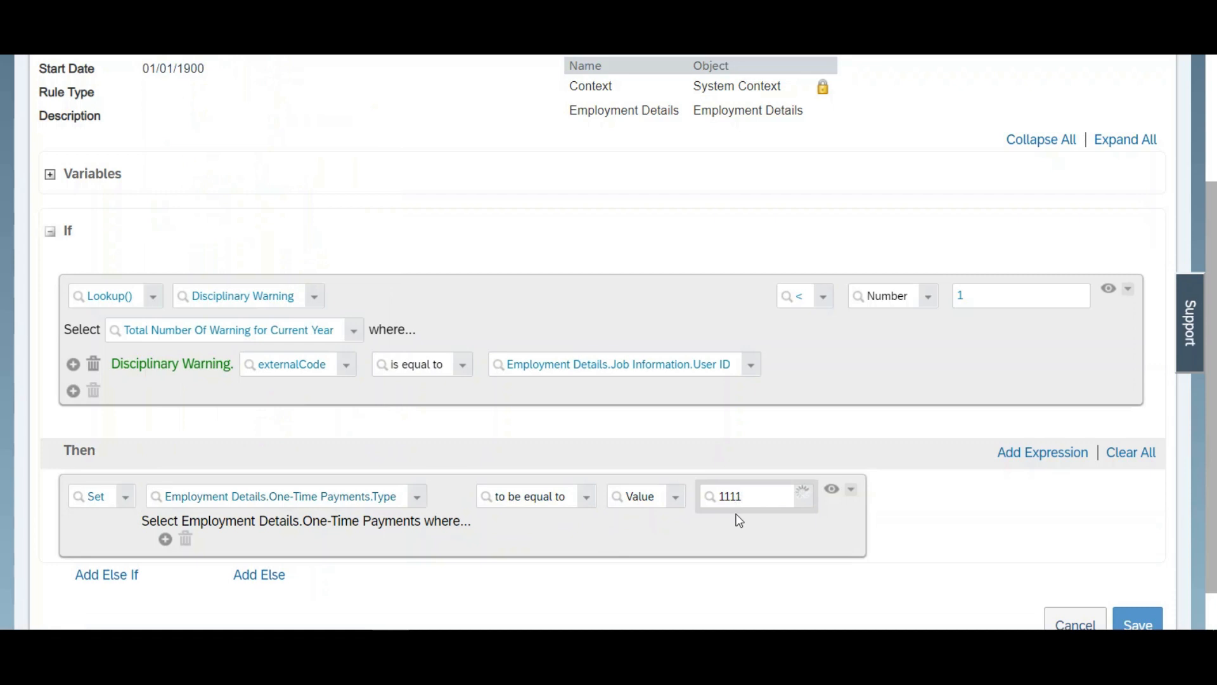
click(740, 526)
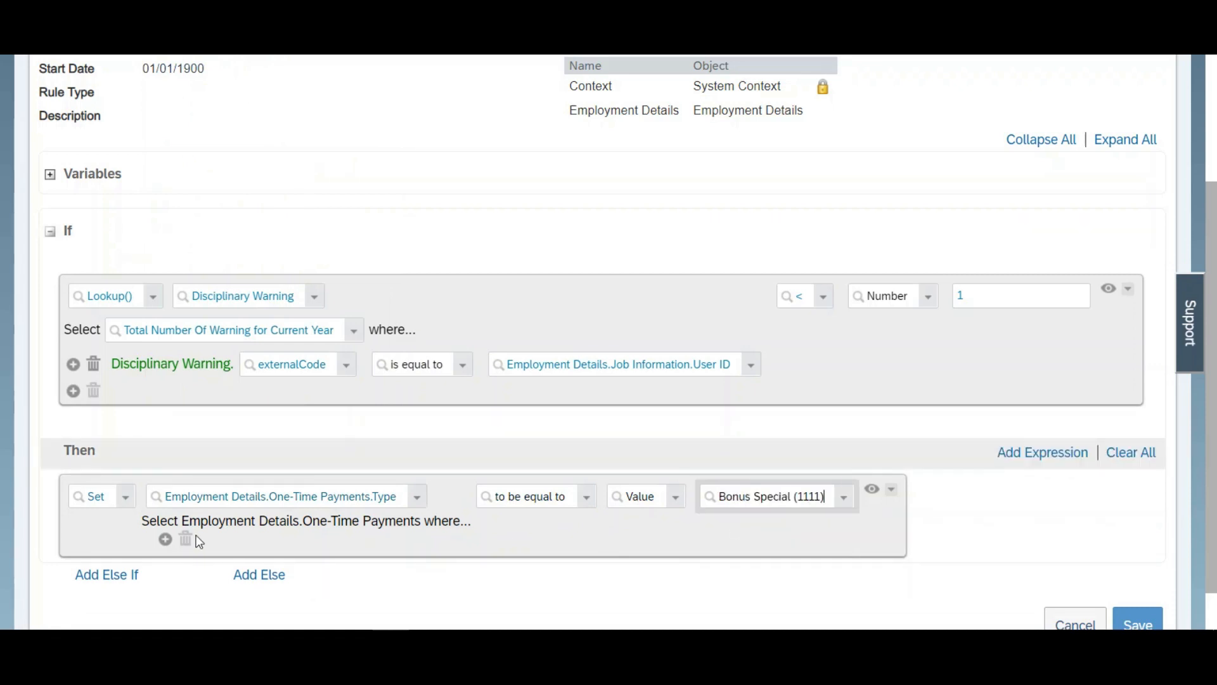
Step: Add a second Set action in the Then branch that targets Employment Details.One-Time Payments.Issue Date
click(1040, 455)
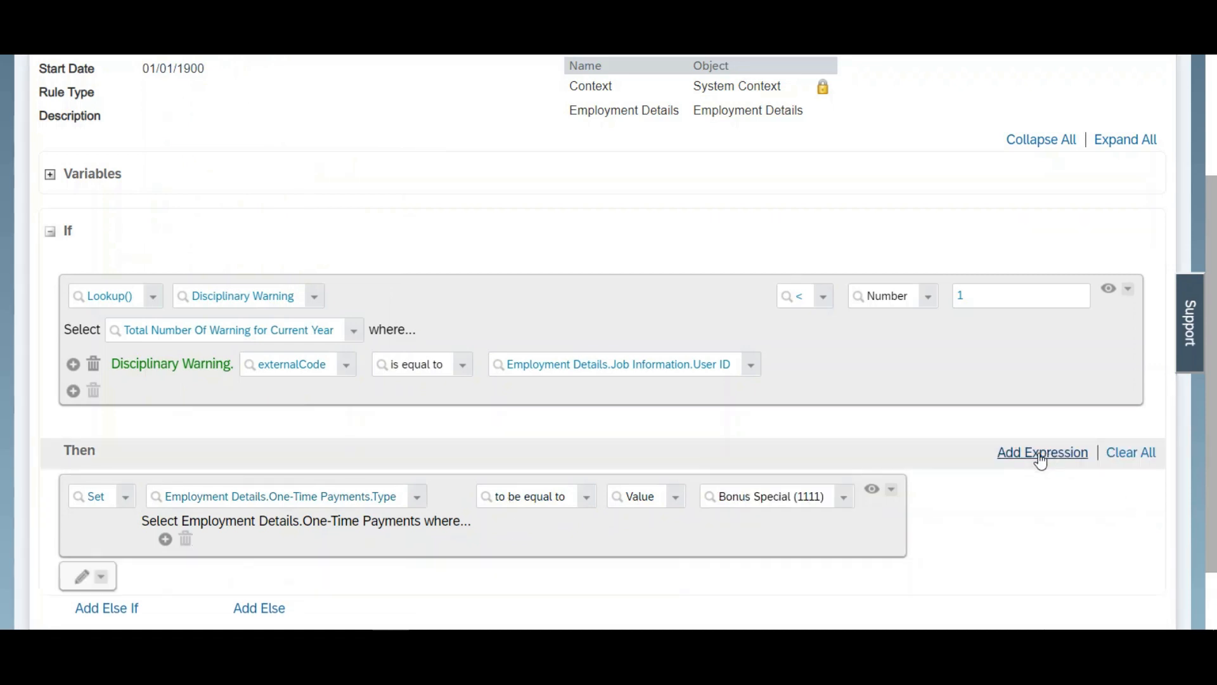
scroll(1078, 482, down, 2)
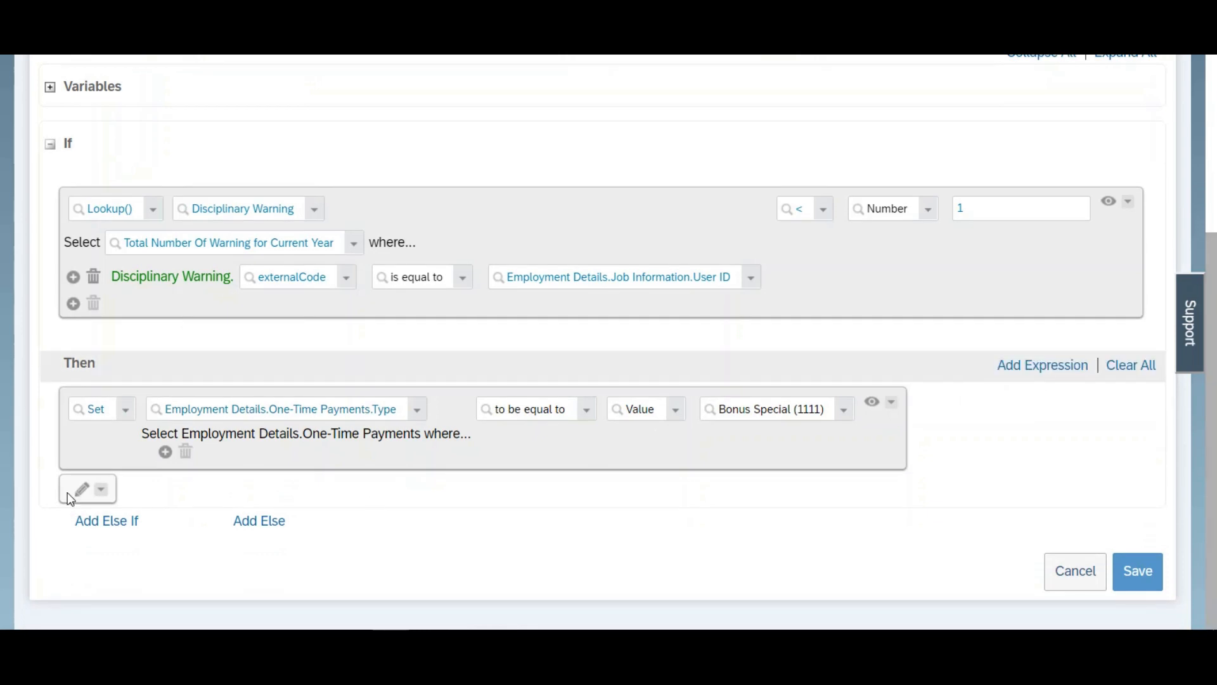
click(83, 498)
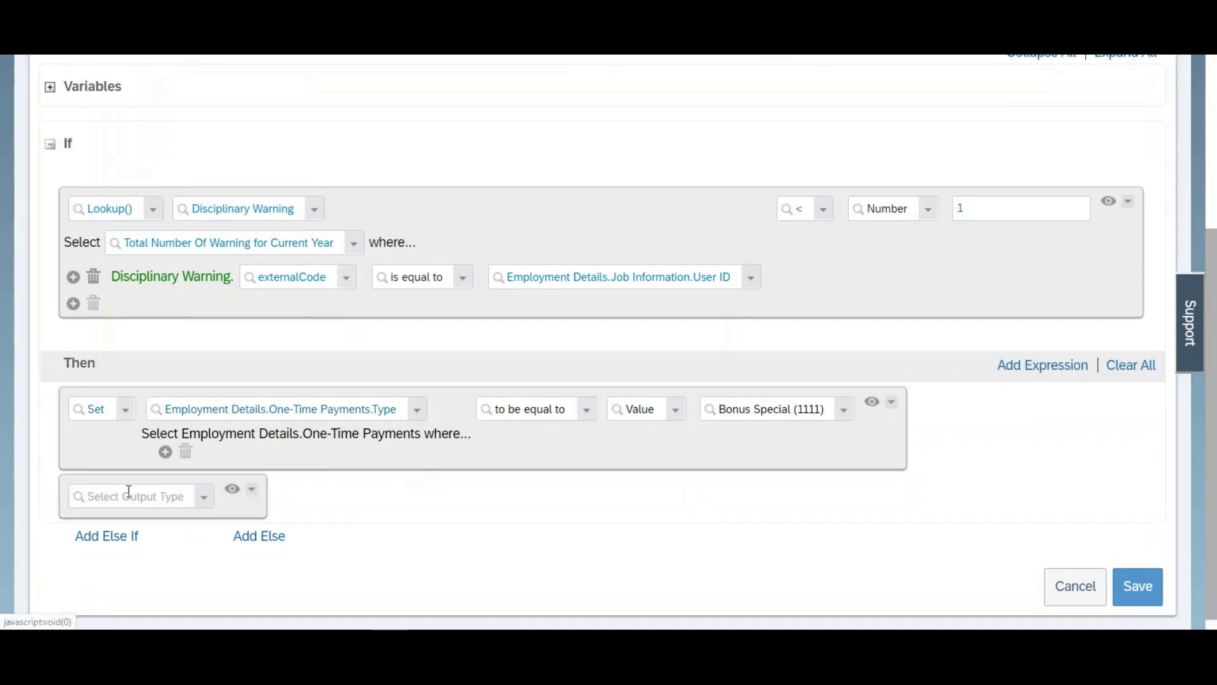
click(201, 501)
click(89, 373)
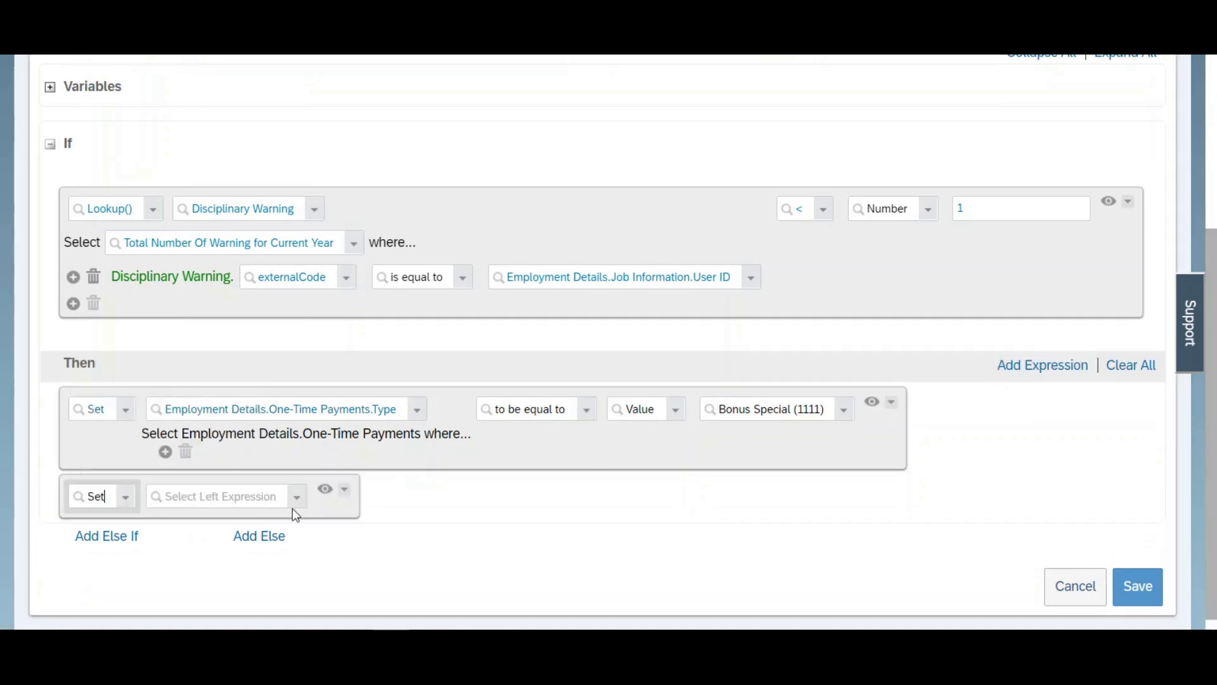
click(293, 497)
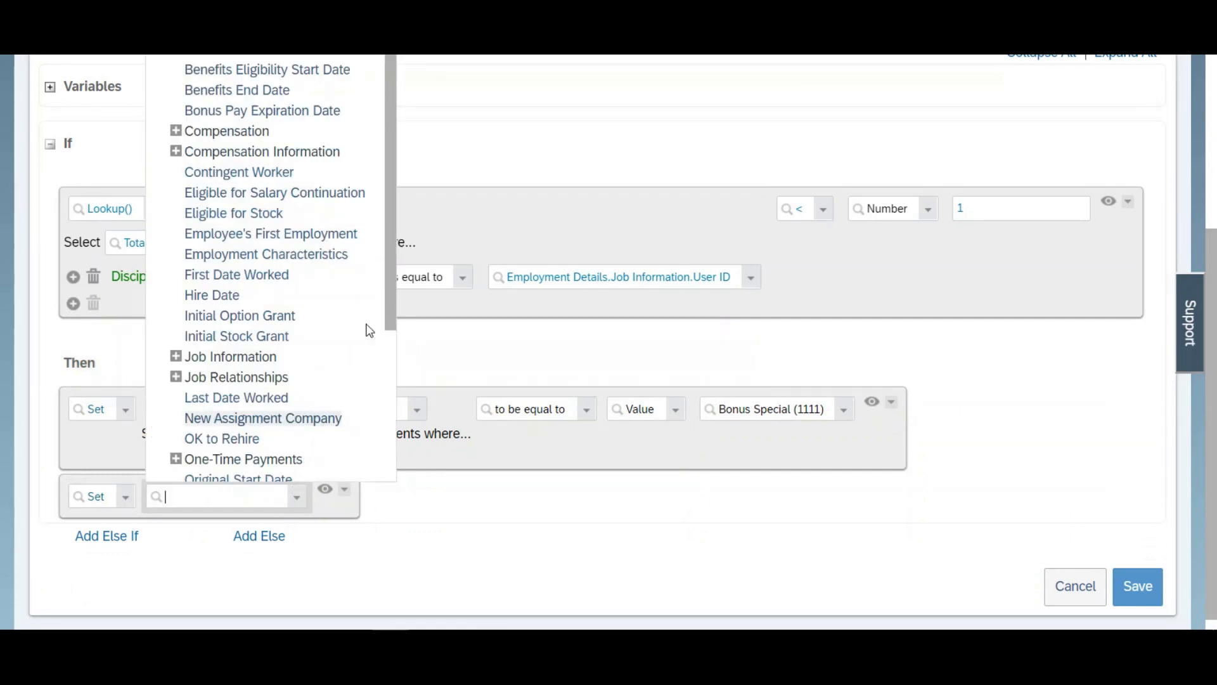
drag(392, 307, 392, 353)
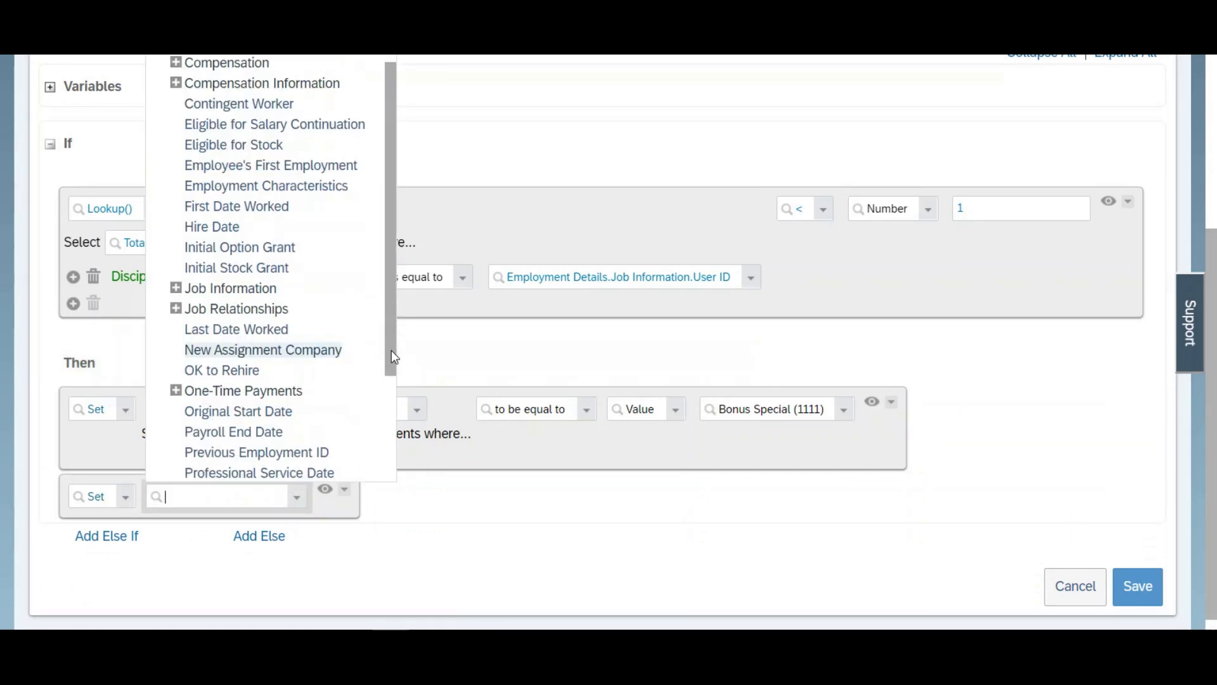
click(175, 390)
drag(391, 297, 393, 365)
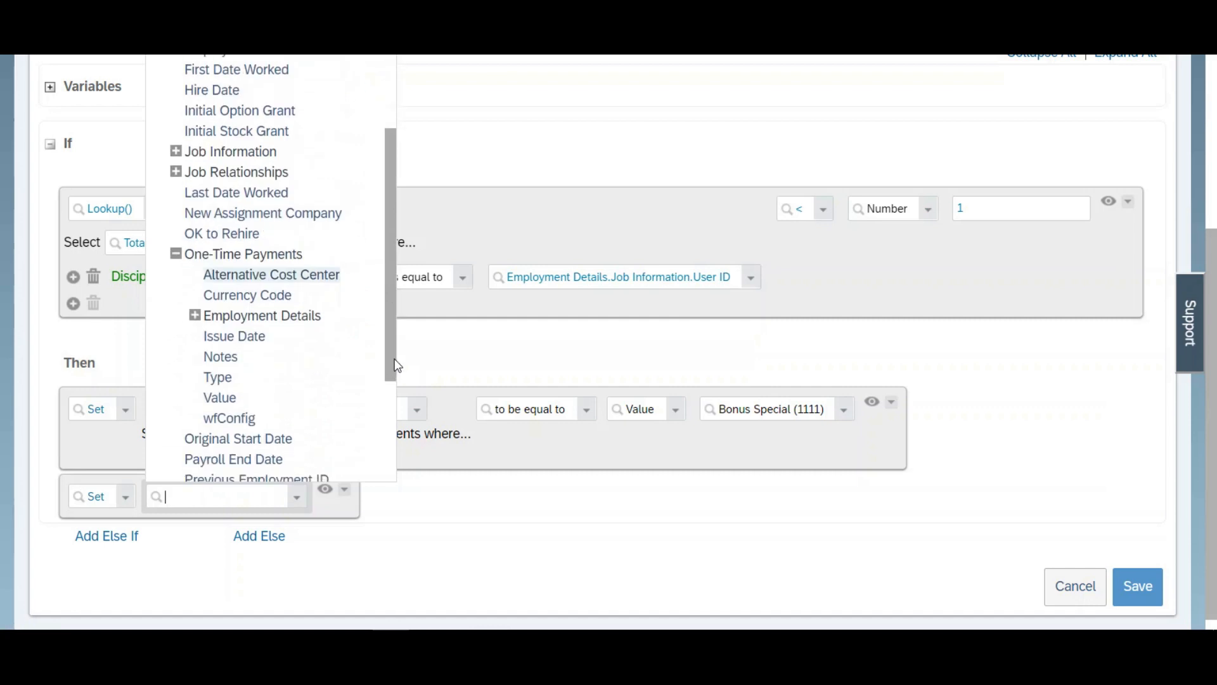
click(236, 337)
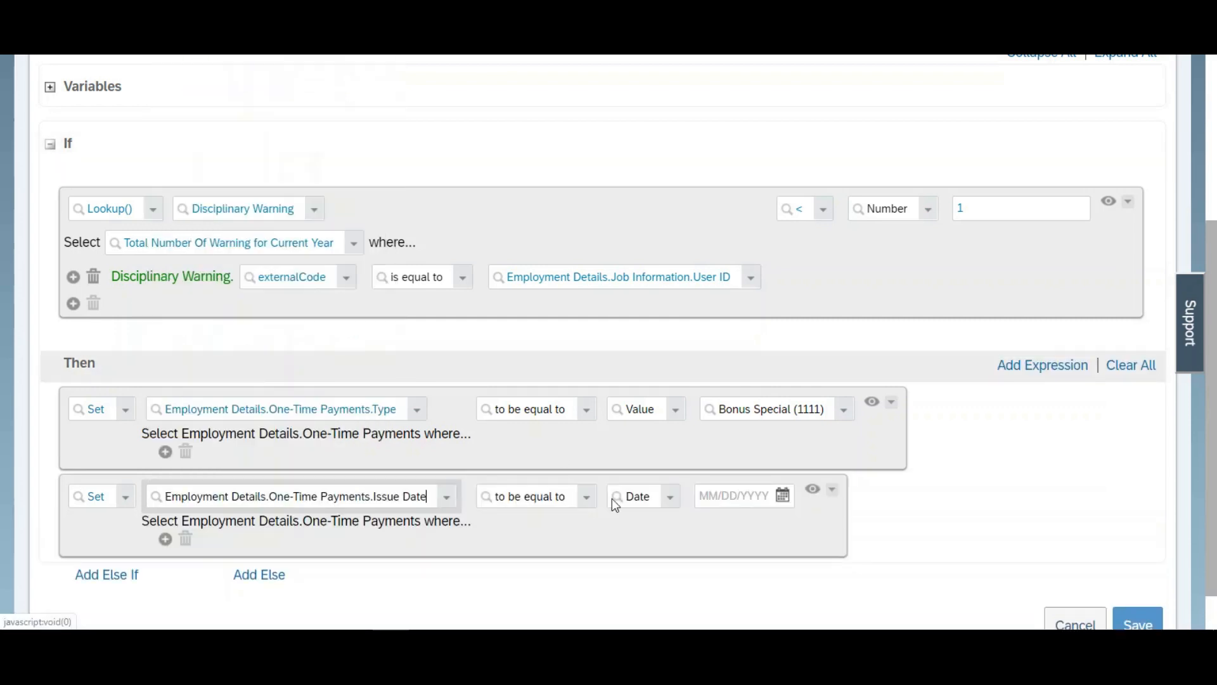
Step: Make the one-time payment issue date equal to the Today() function
click(673, 501)
drag(1005, 142, 1013, 497)
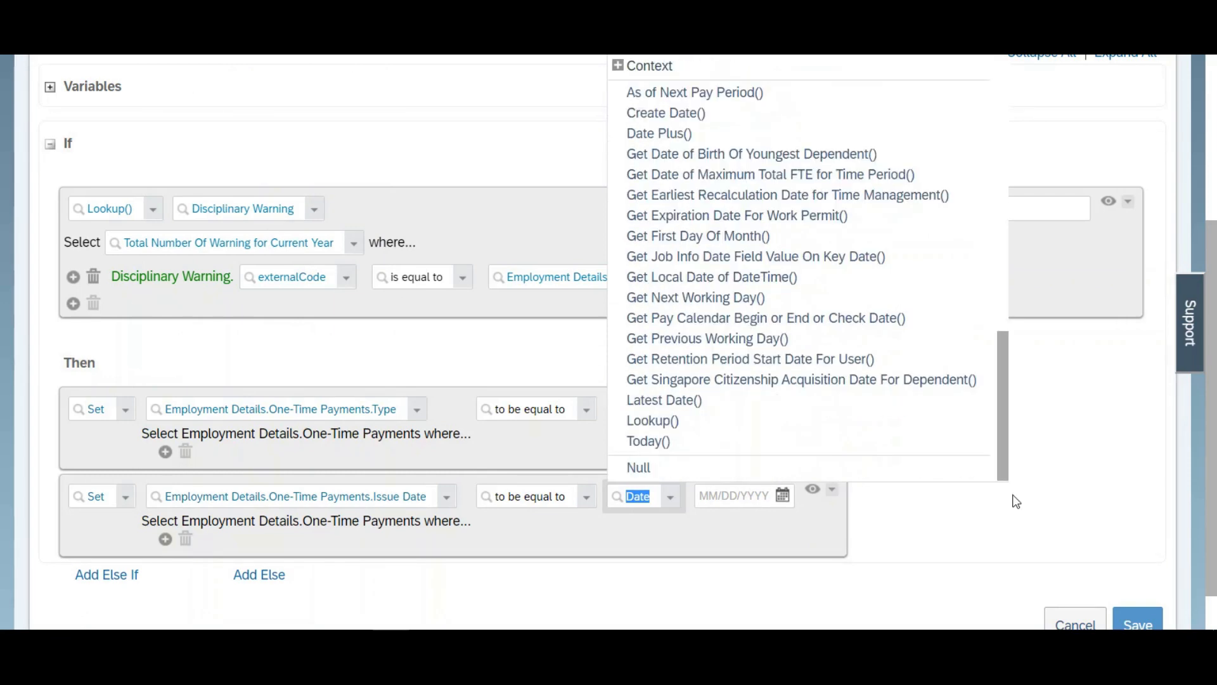
click(632, 442)
Step: Add a Then action that sets Employment Details.One-Time Payments.Currency Code to the text USD
click(1043, 366)
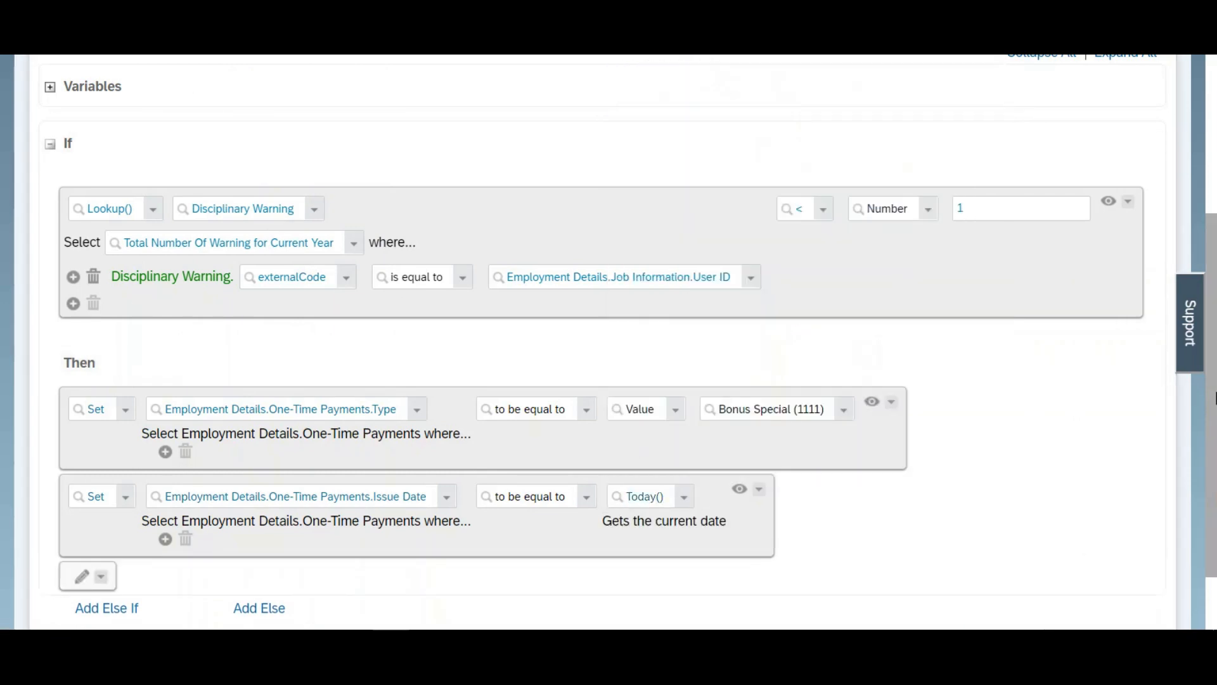
scroll(1213, 496, down, 2)
click(82, 489)
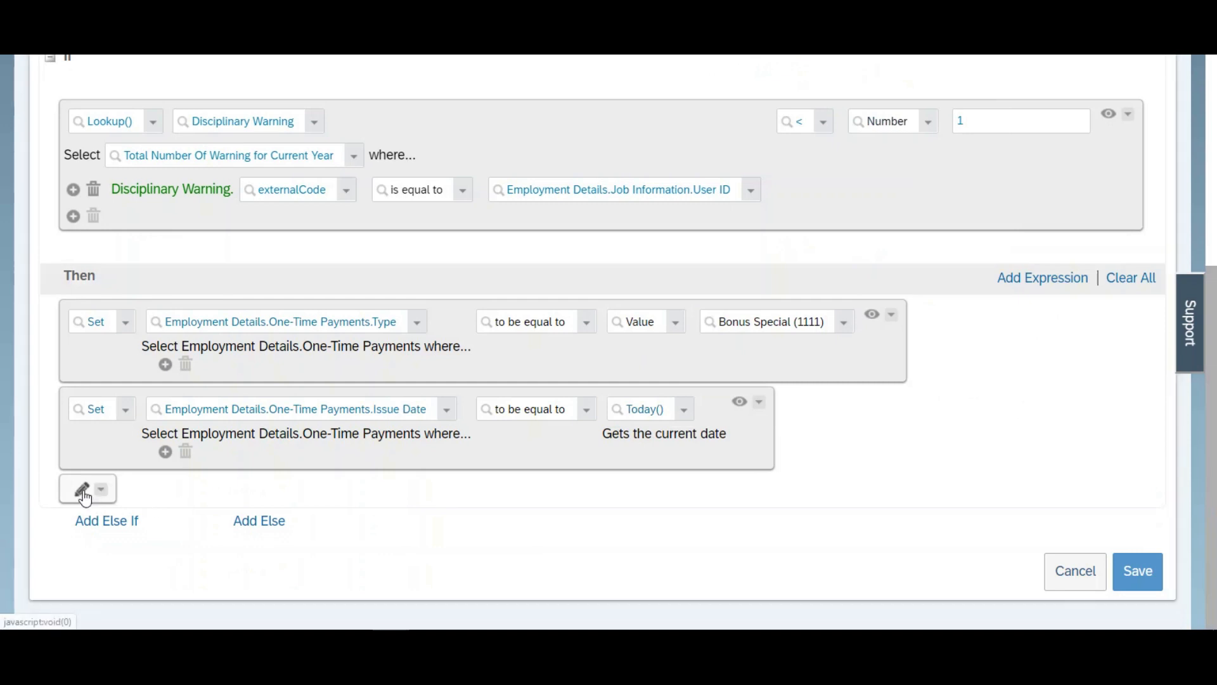
click(203, 499)
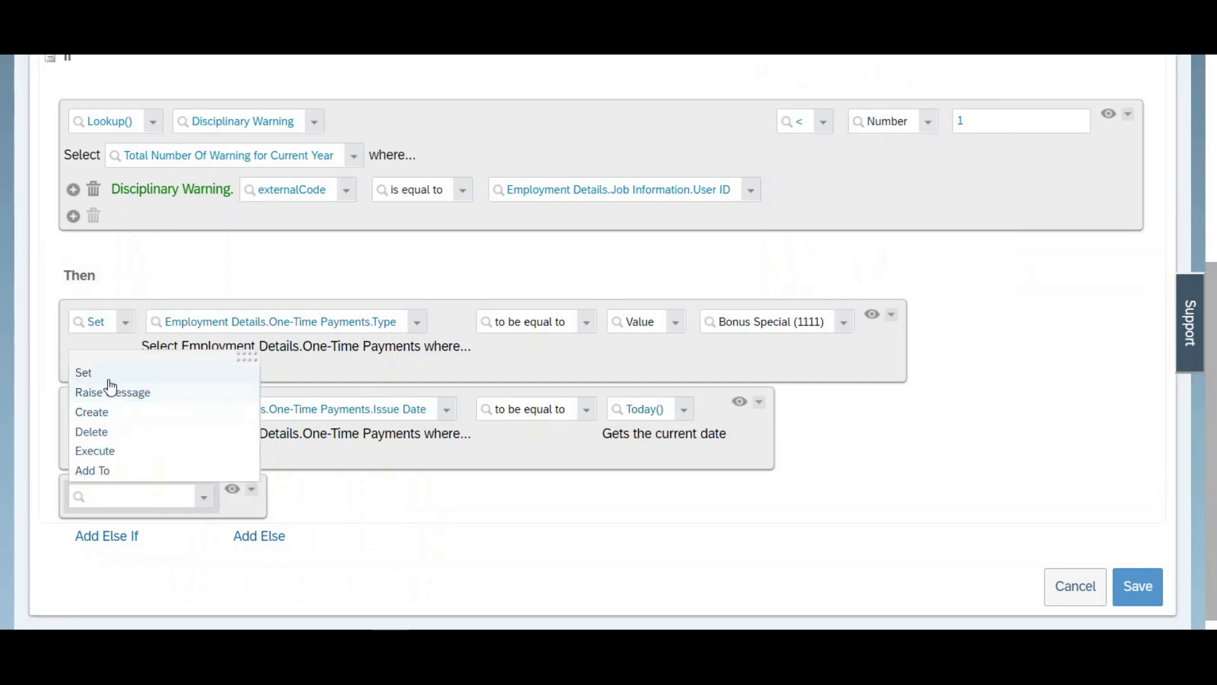
click(121, 379)
click(295, 497)
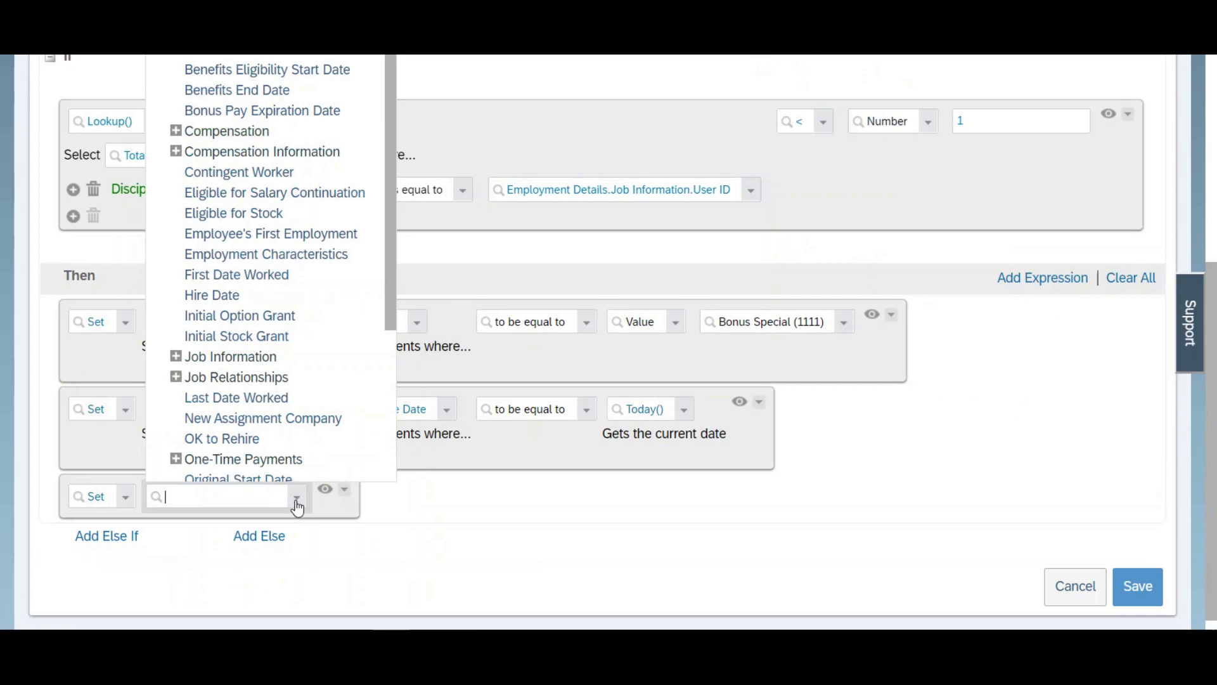
drag(393, 315, 388, 389)
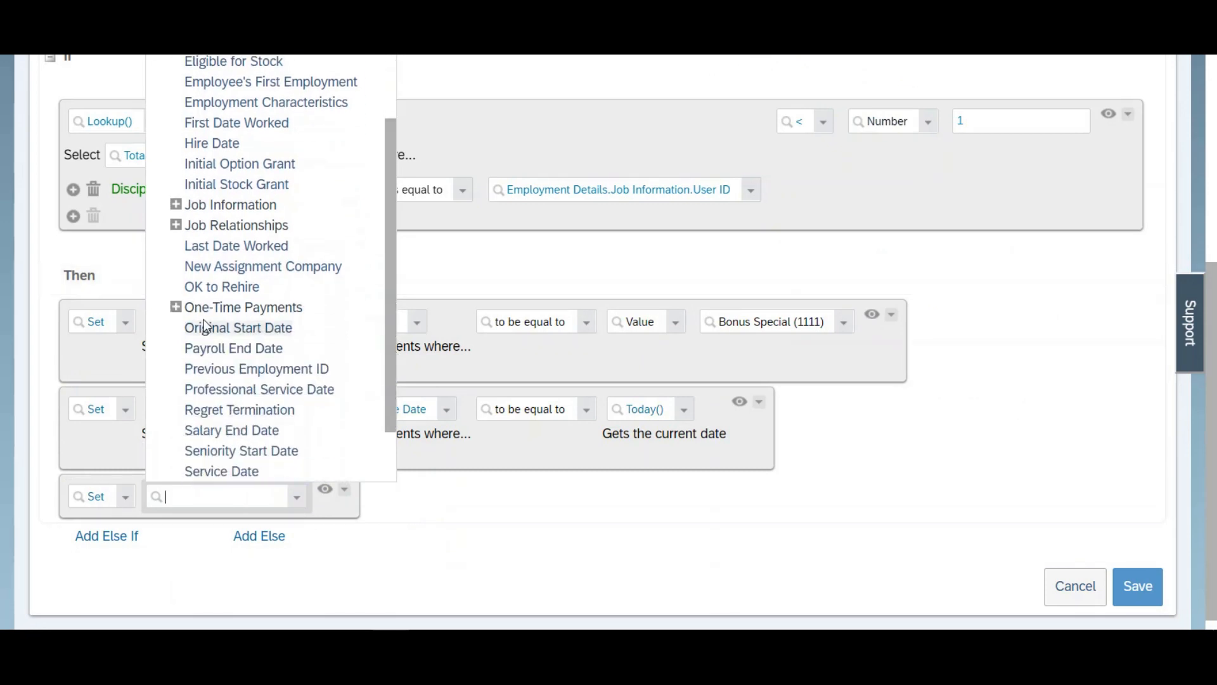
click(177, 310)
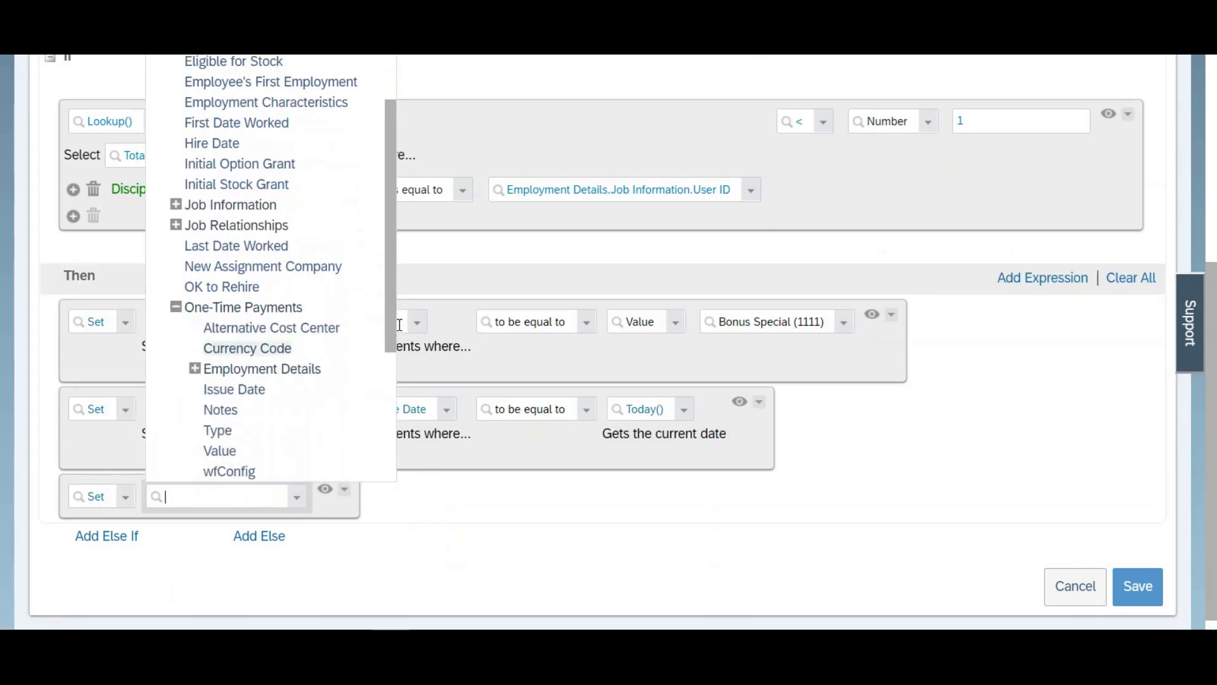
click(257, 350)
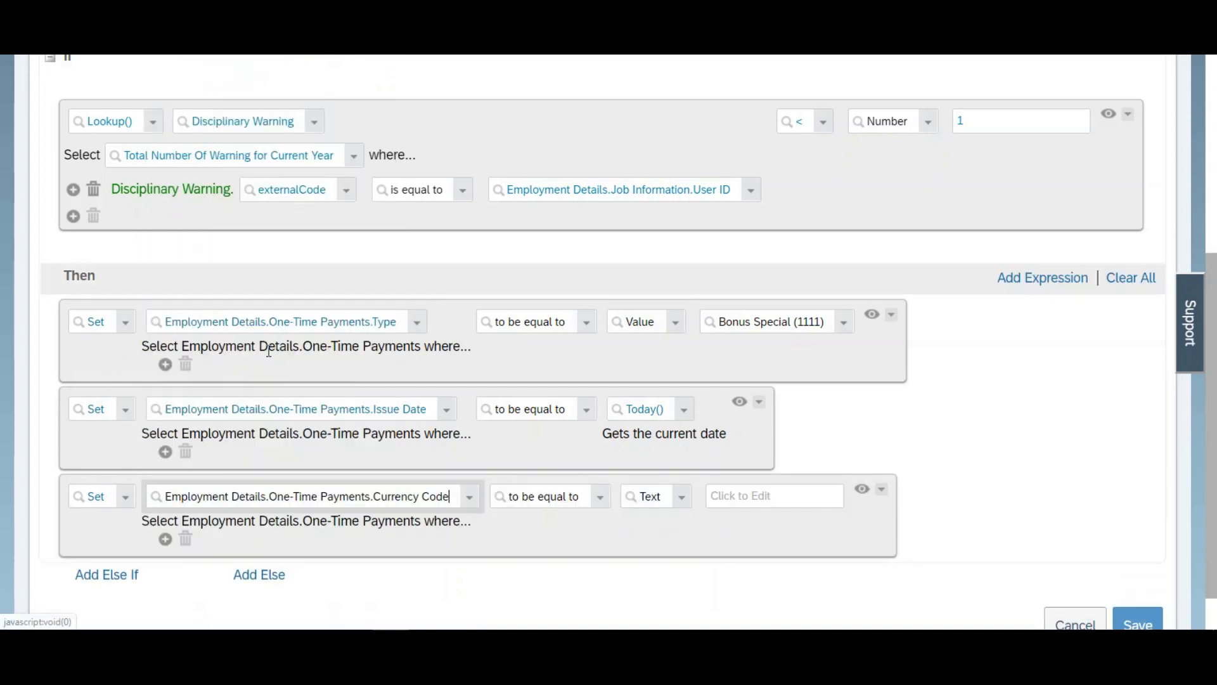
click(762, 498)
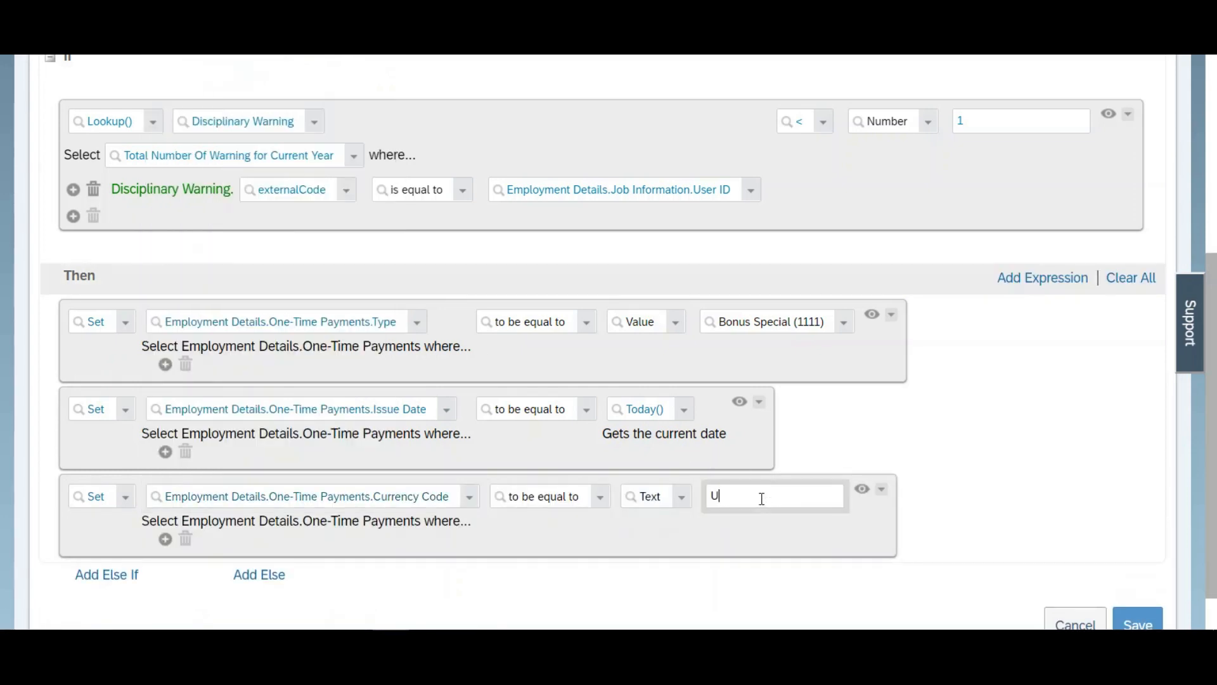
Step: Add a fourth Set action in the Then branch that targets Employment Details.One-Time Payments.Value
click(1021, 279)
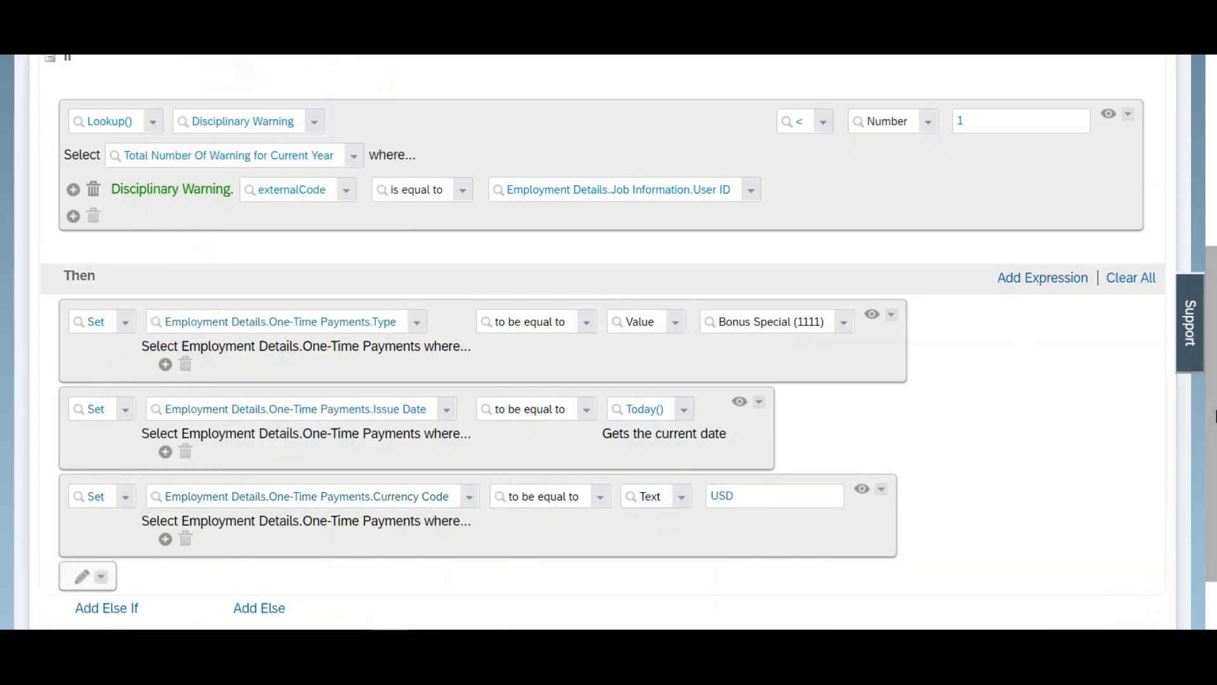
scroll(559, 521, down, 1)
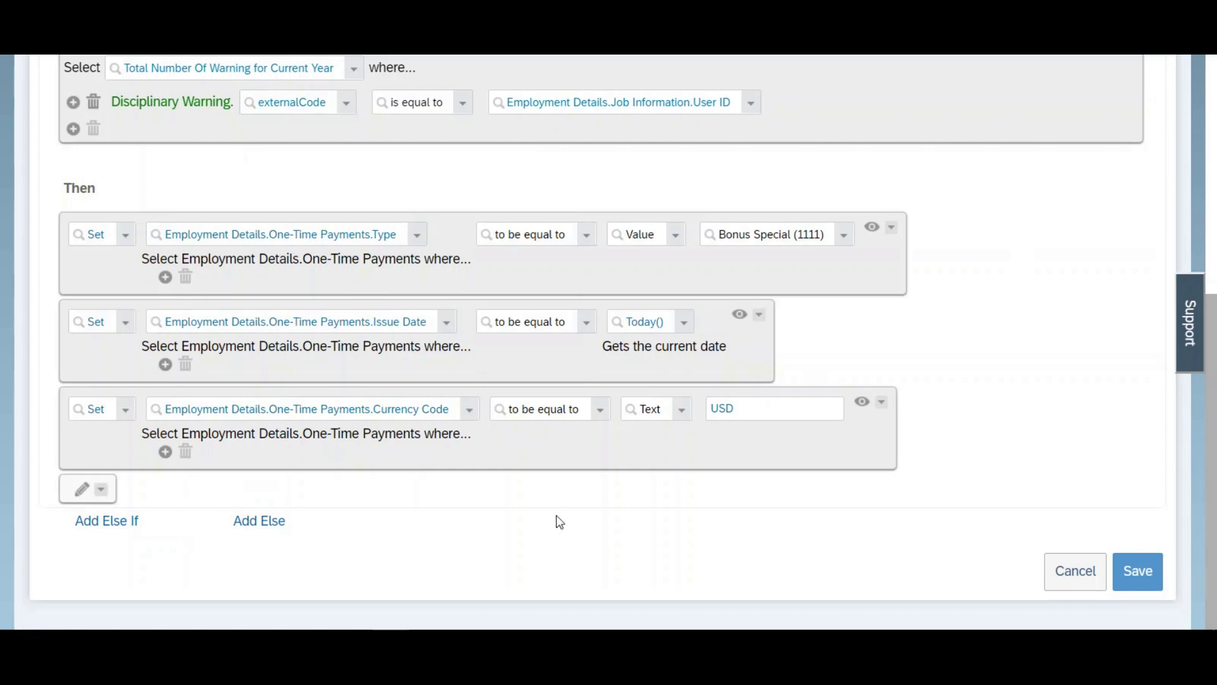
click(82, 489)
click(204, 505)
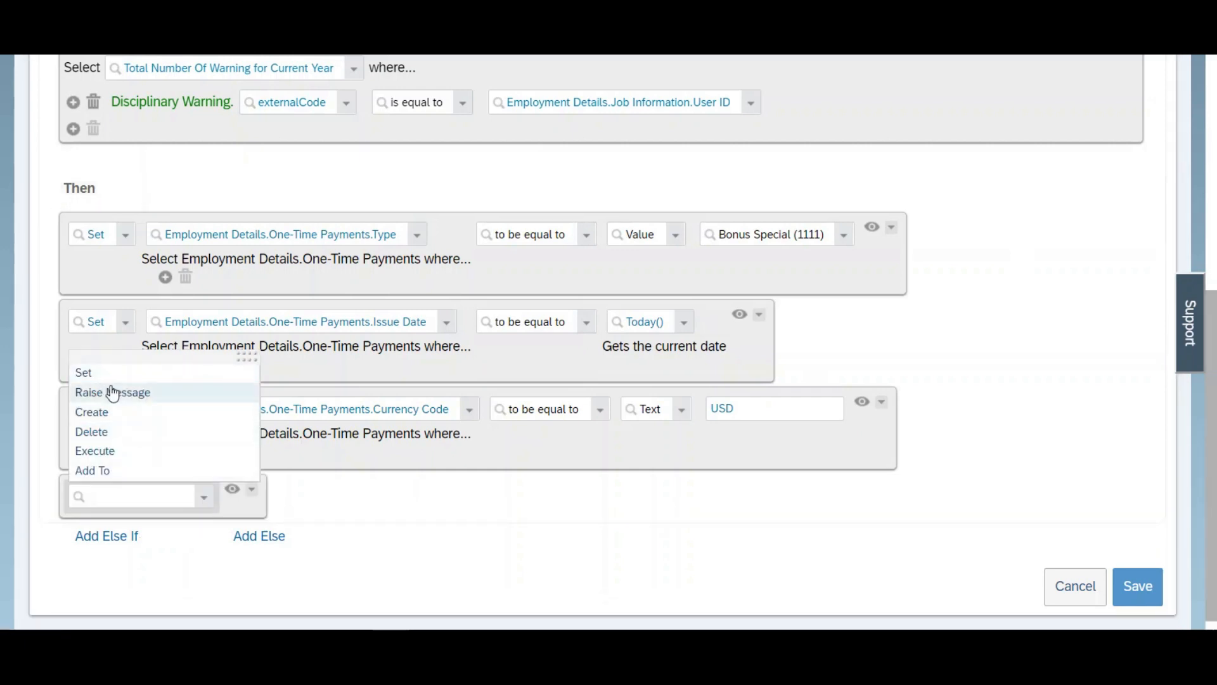
click(83, 374)
click(299, 496)
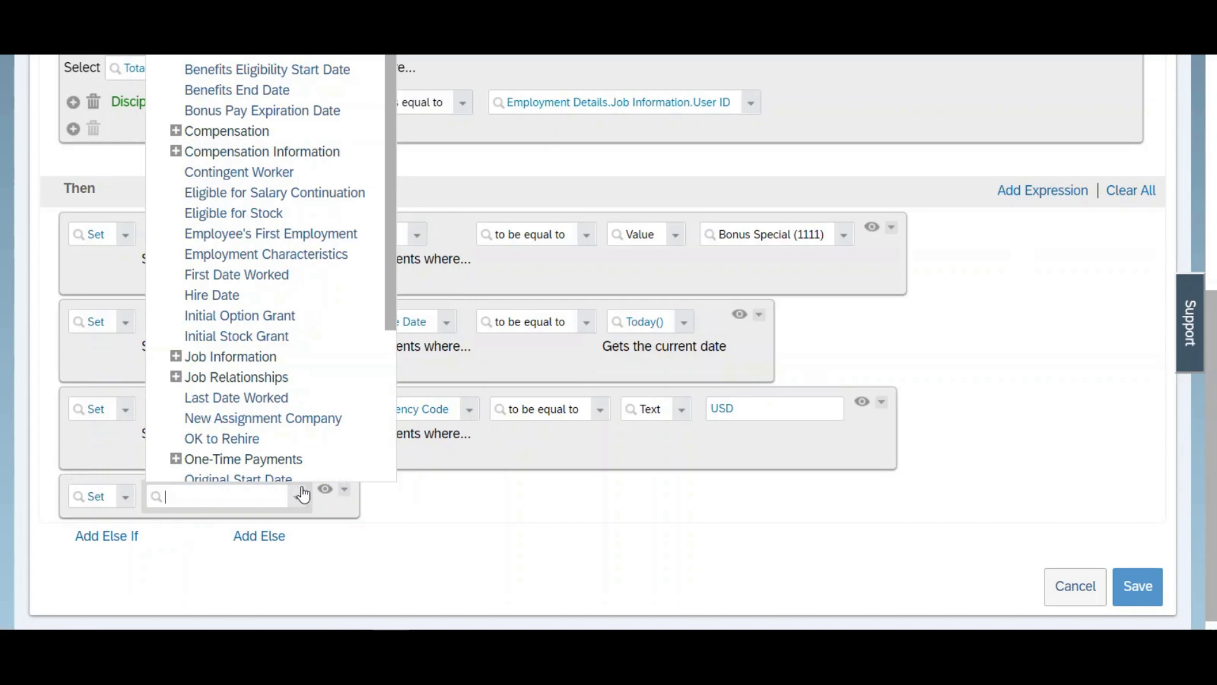
scroll(392, 303, down, 2)
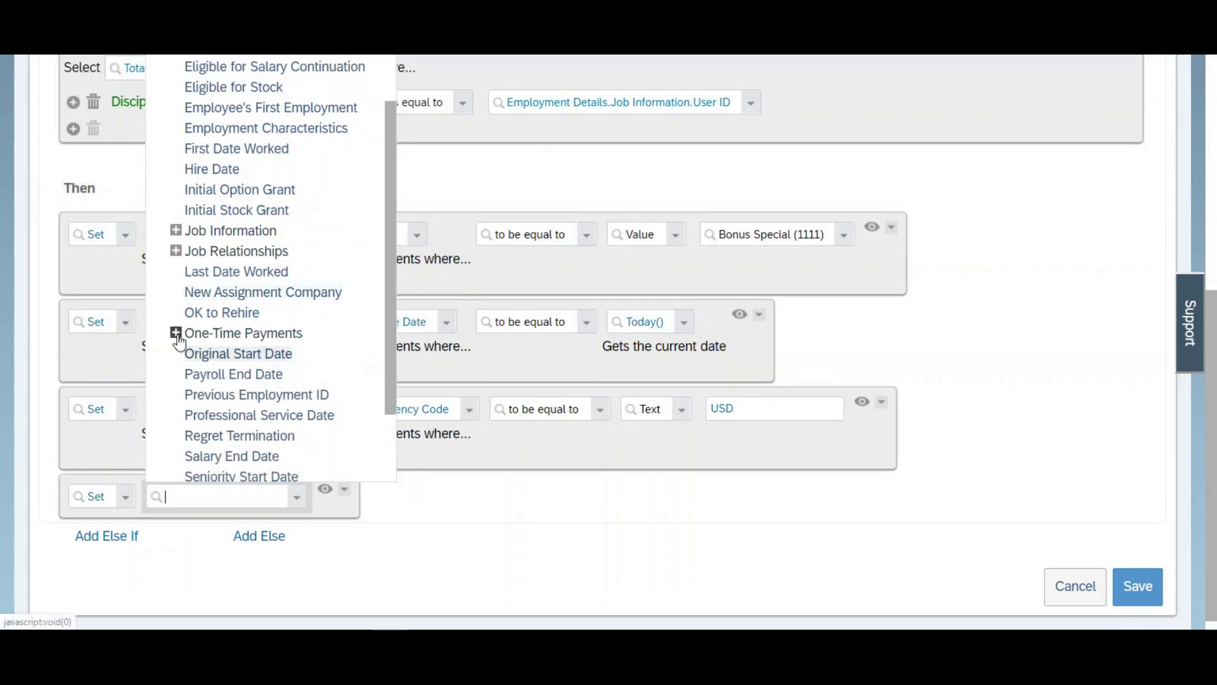
click(177, 334)
scroll(390, 326, down, 2)
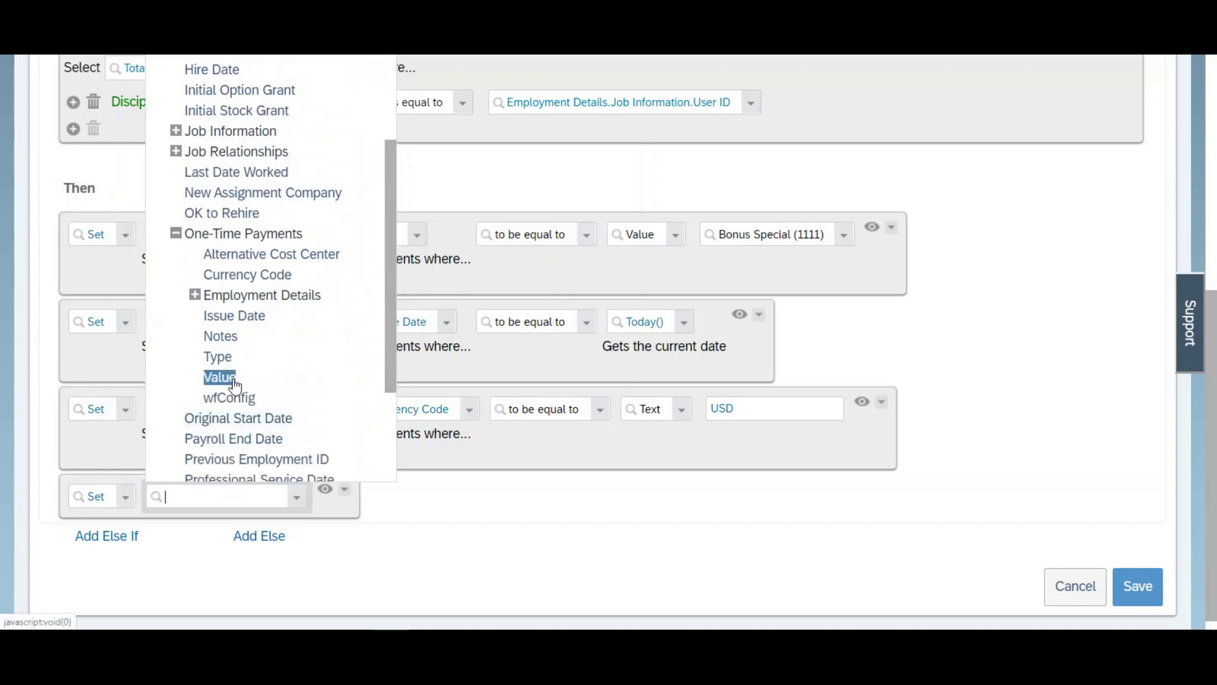
click(222, 378)
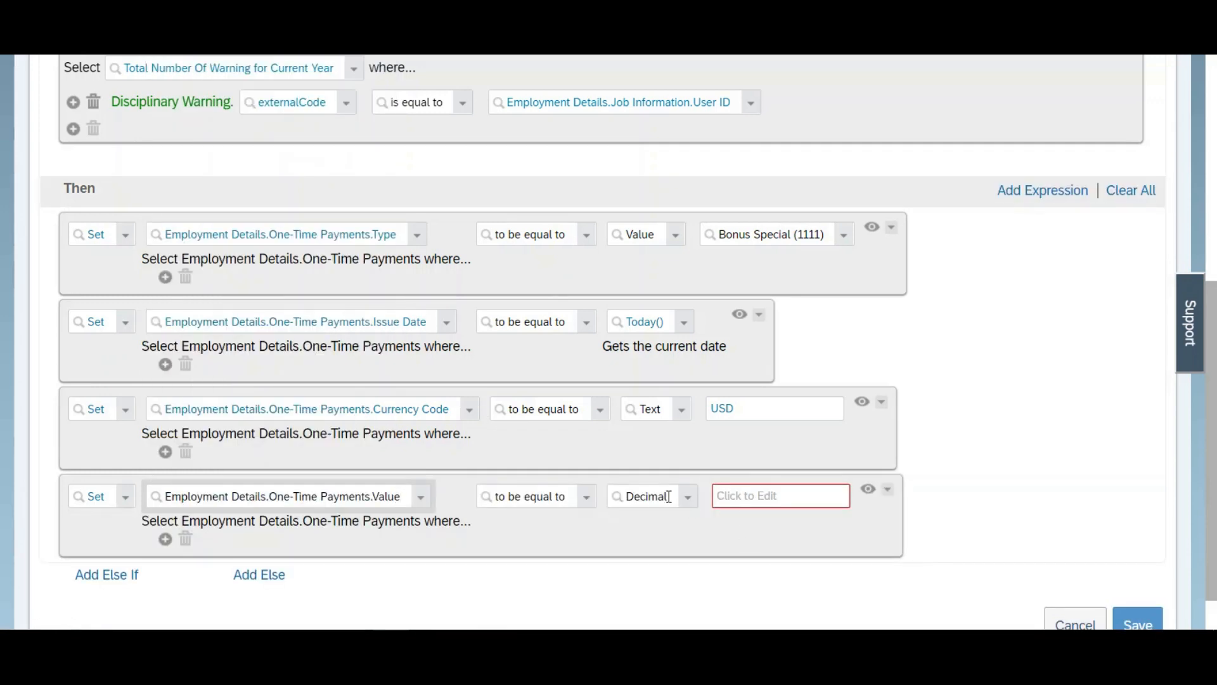
scroll(1052, 501, up, 1)
scroll(1214, 455, down, 1)
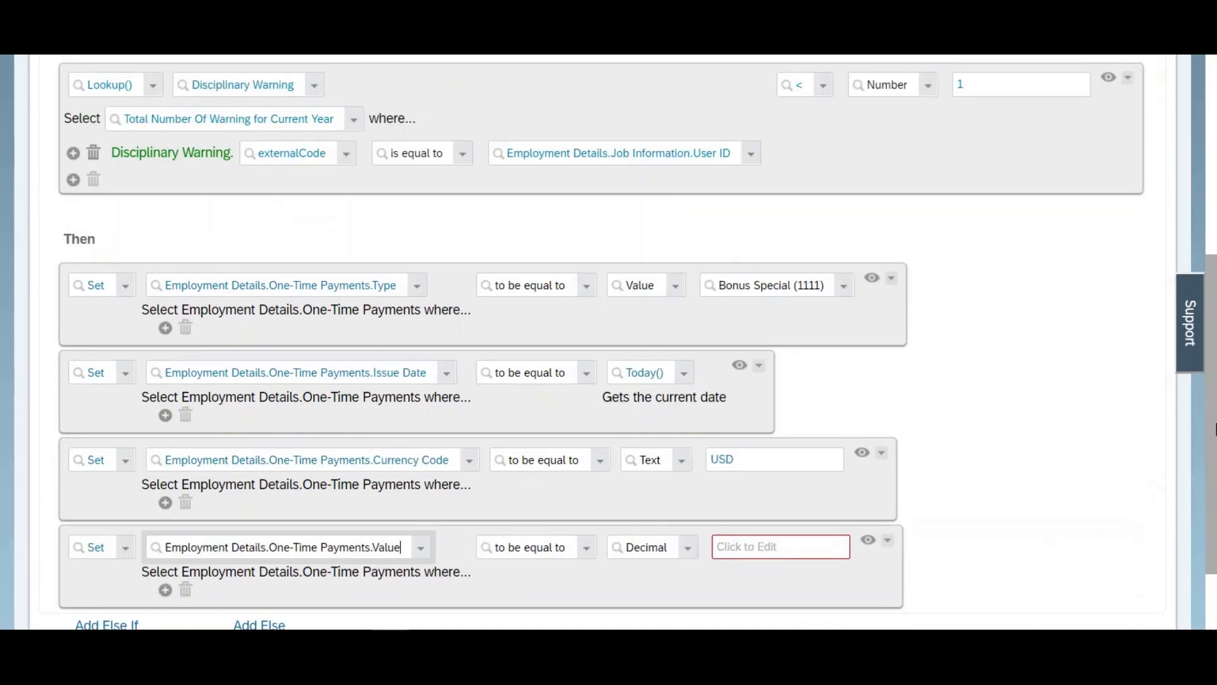
scroll(1213, 455, up, 2)
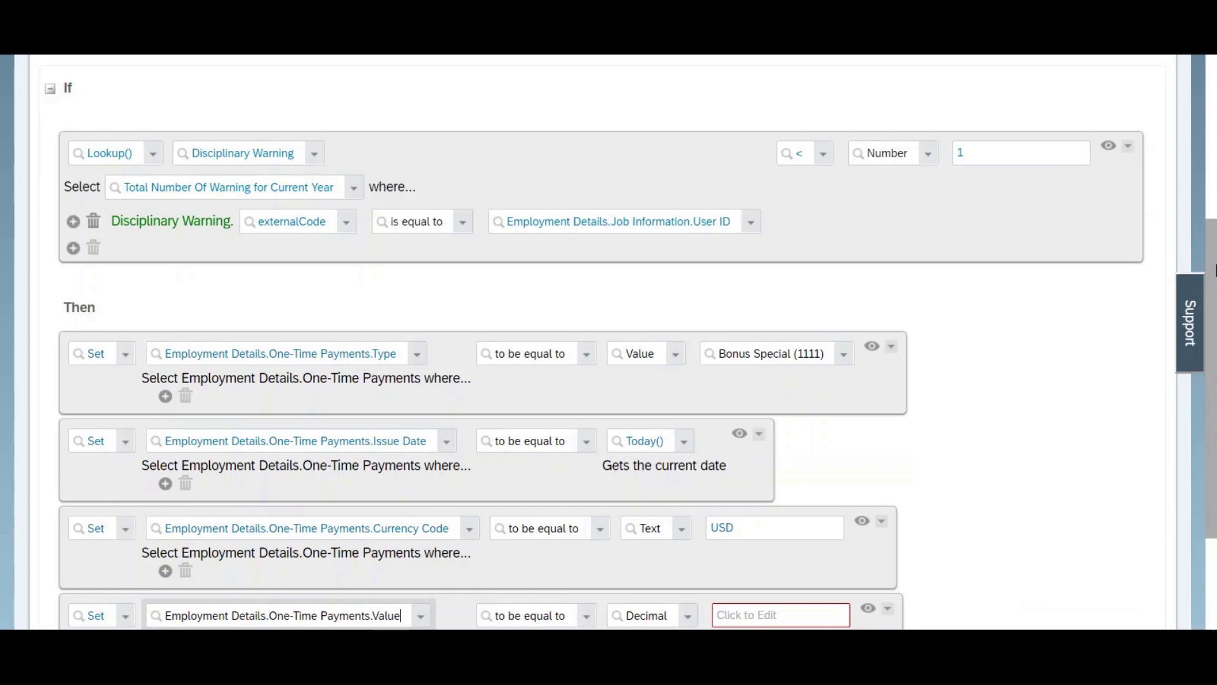
scroll(1214, 307, down, 3)
scroll(1213, 308, up, 2)
scroll(1213, 309, down, 1)
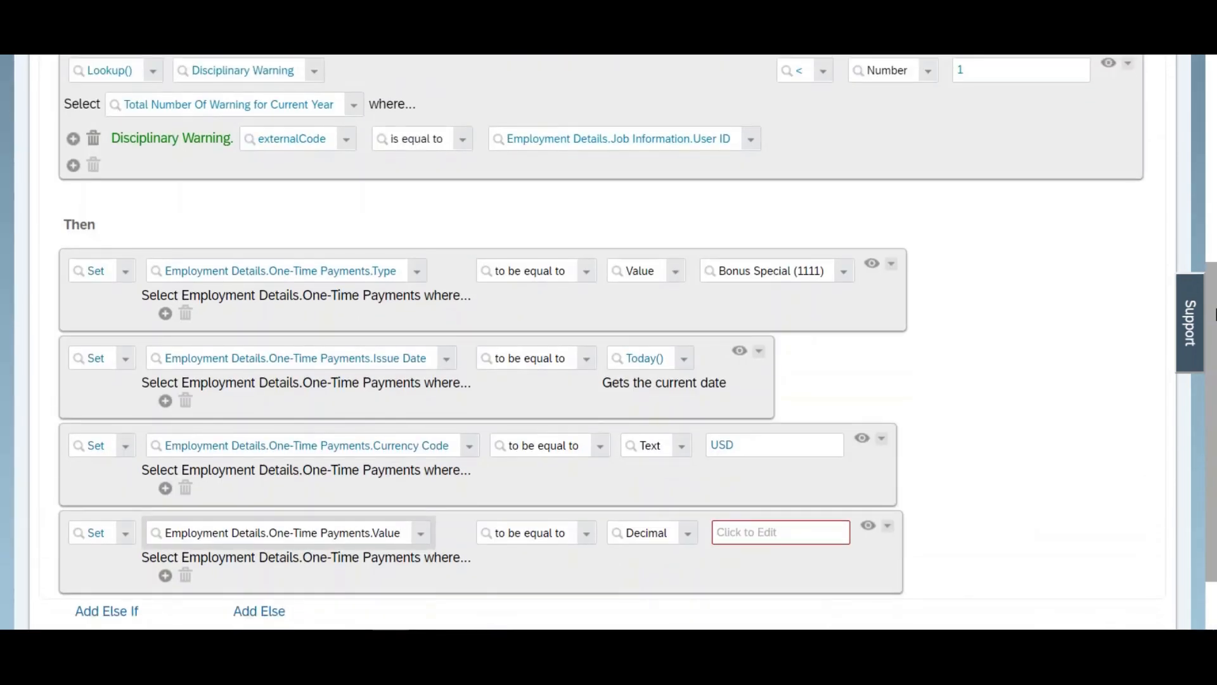
scroll(1214, 314, down, 2)
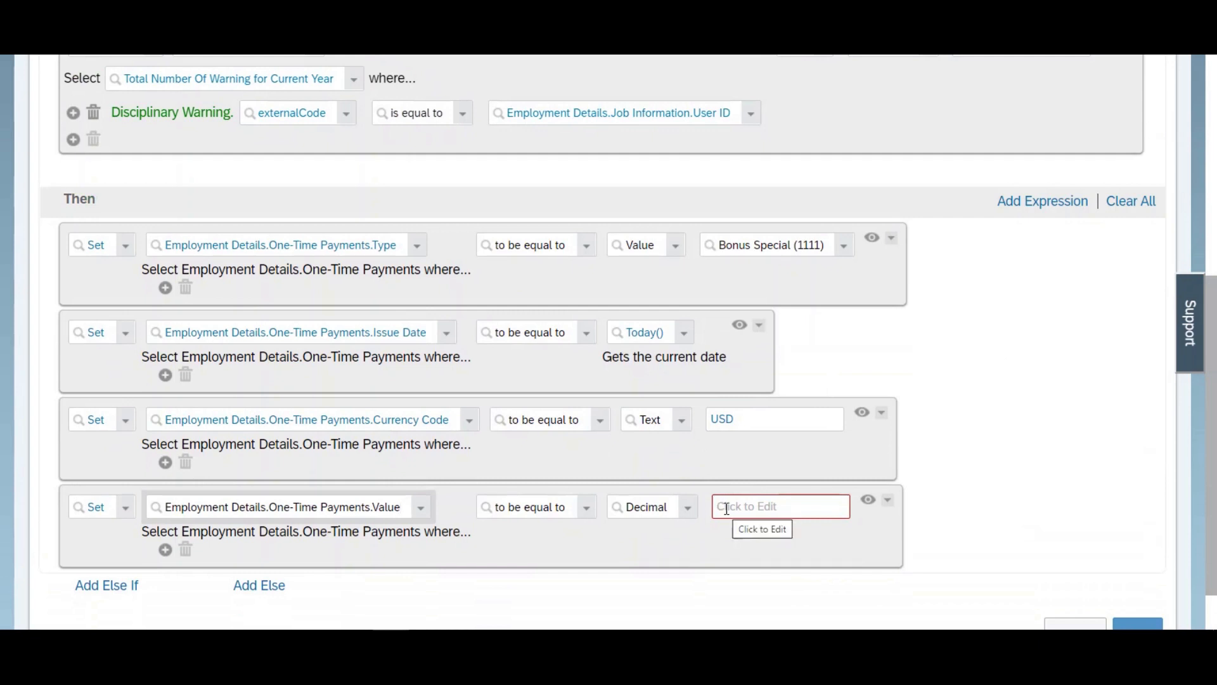
Step: Make the one-time payment value equal to Employment Details.Compensation.Amount instead of a fixed decimal
click(727, 508)
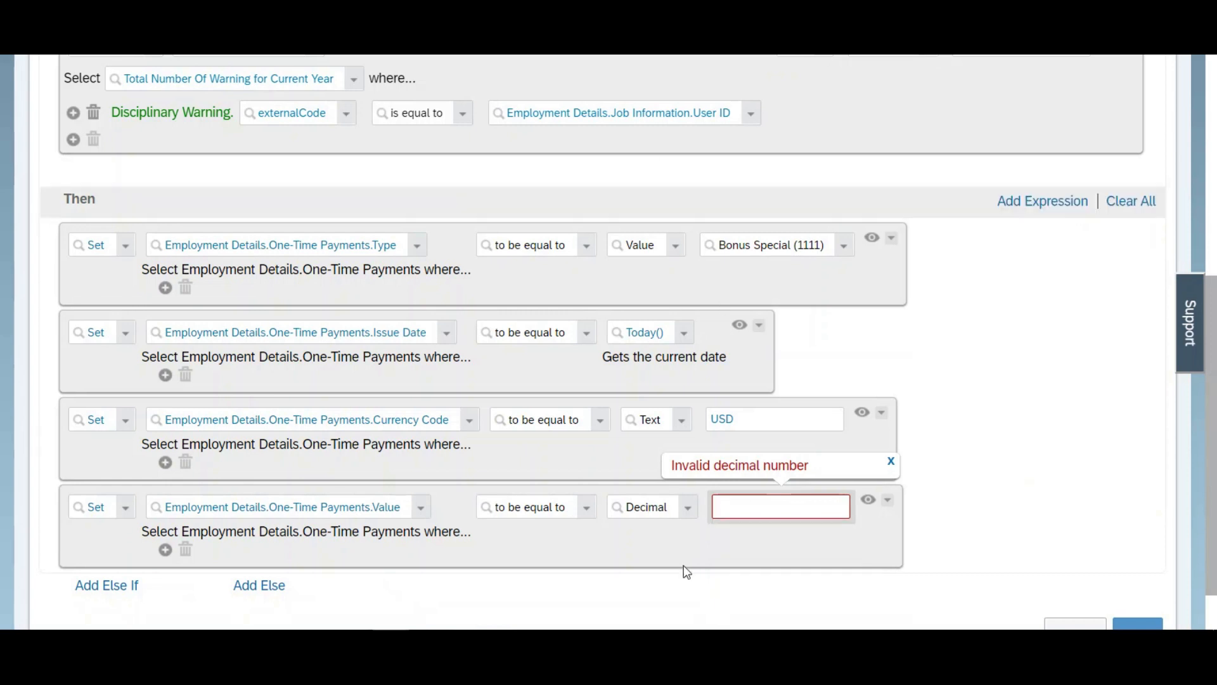
click(689, 507)
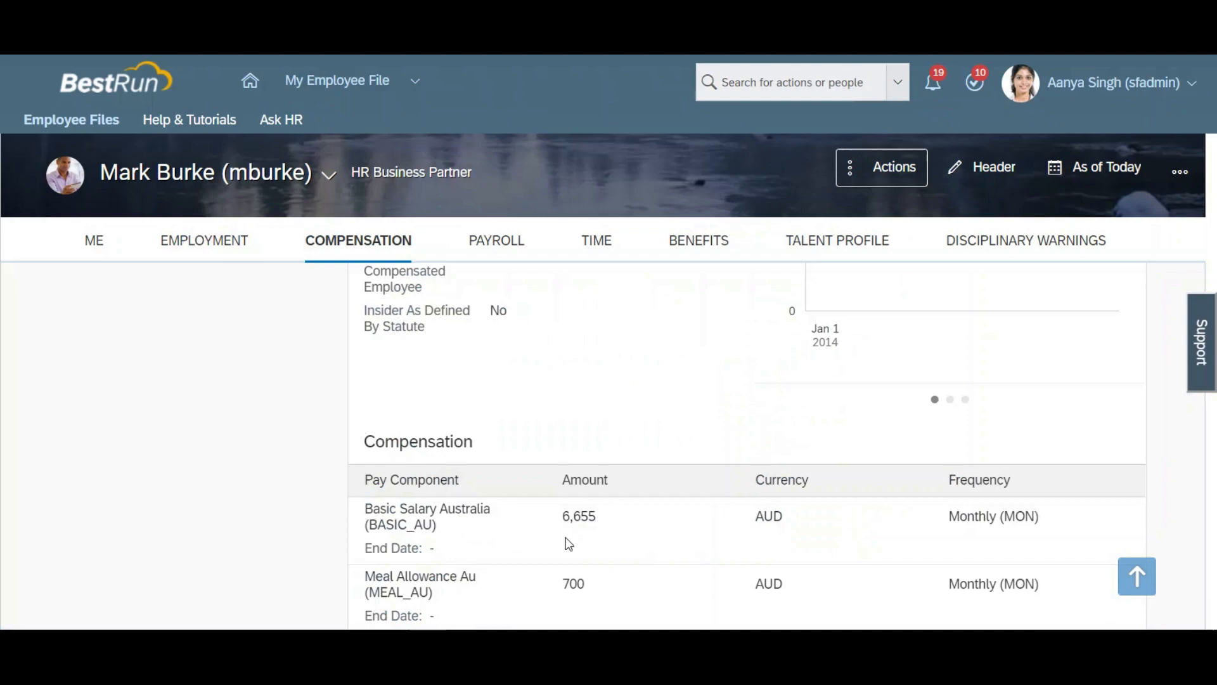
key(alt+Tab)
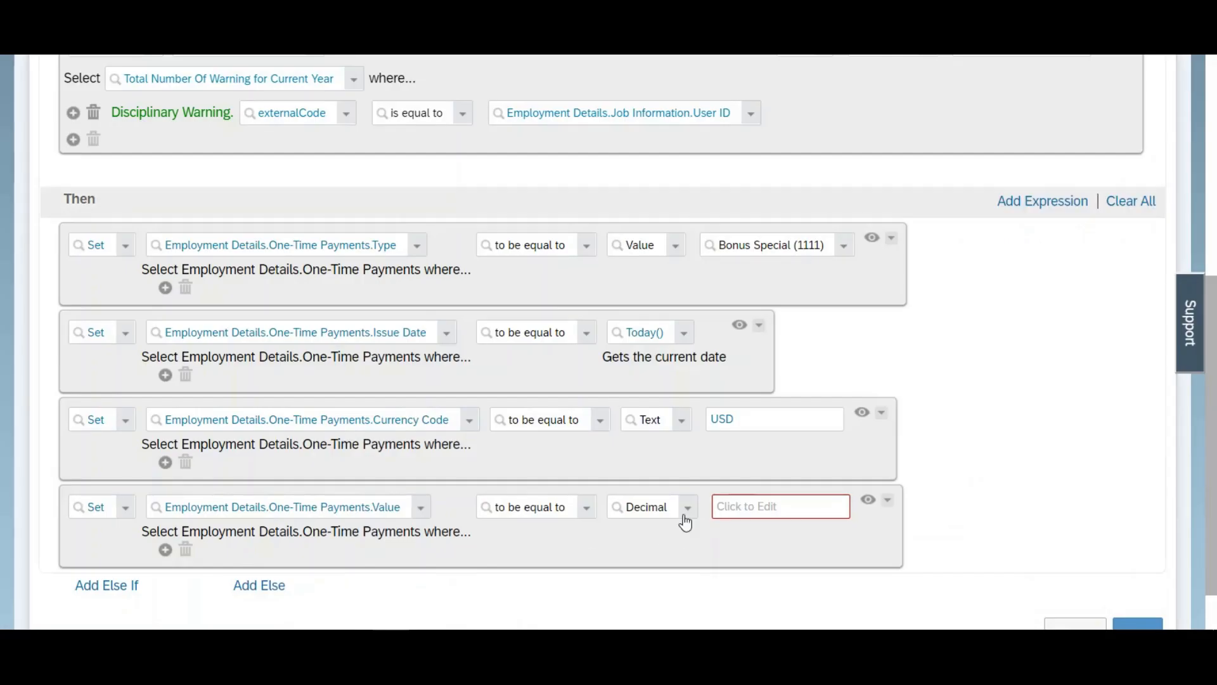
click(687, 512)
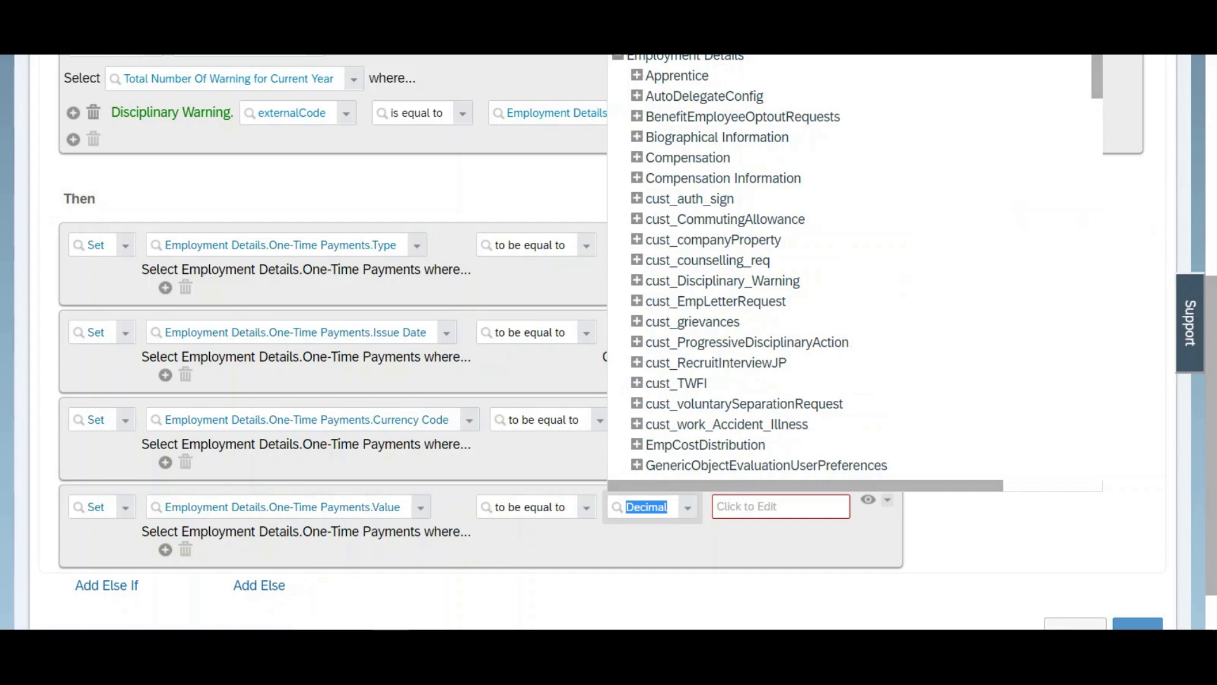
click(607, 46)
click(689, 510)
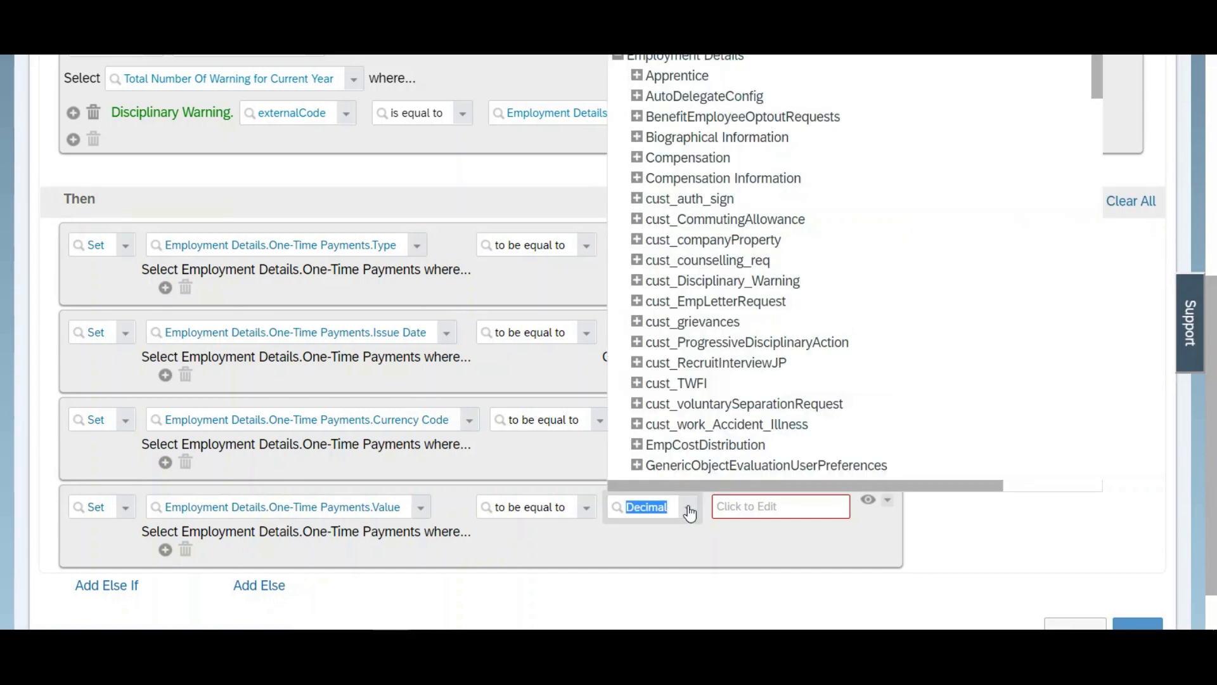
click(637, 157)
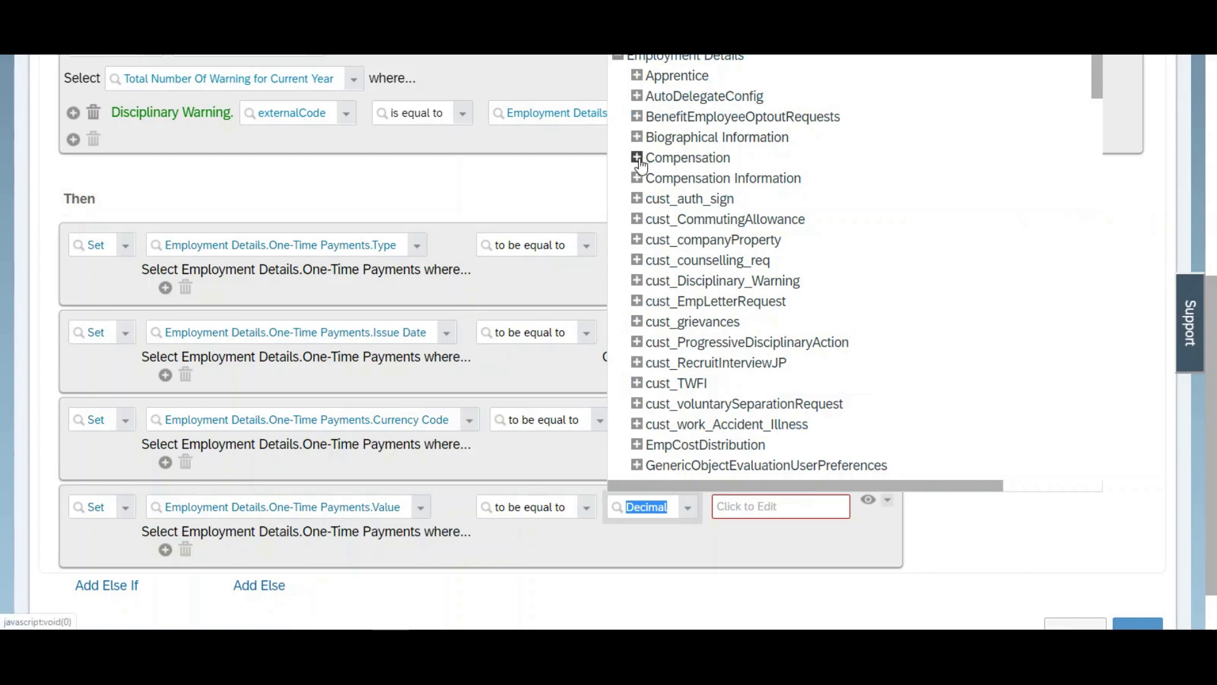
click(688, 178)
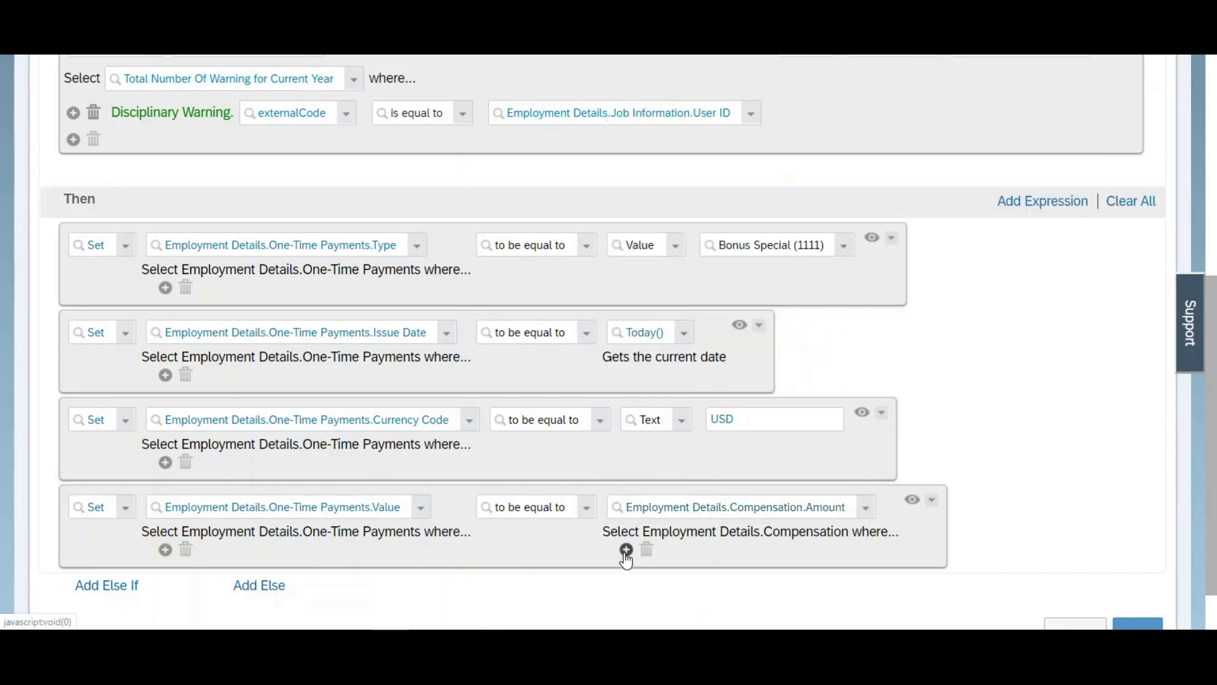
Step: Restrict the compensation amount in the one-time payment value action to records whose Pay Component is equal to the value Basic Salary Australia
click(625, 550)
click(822, 559)
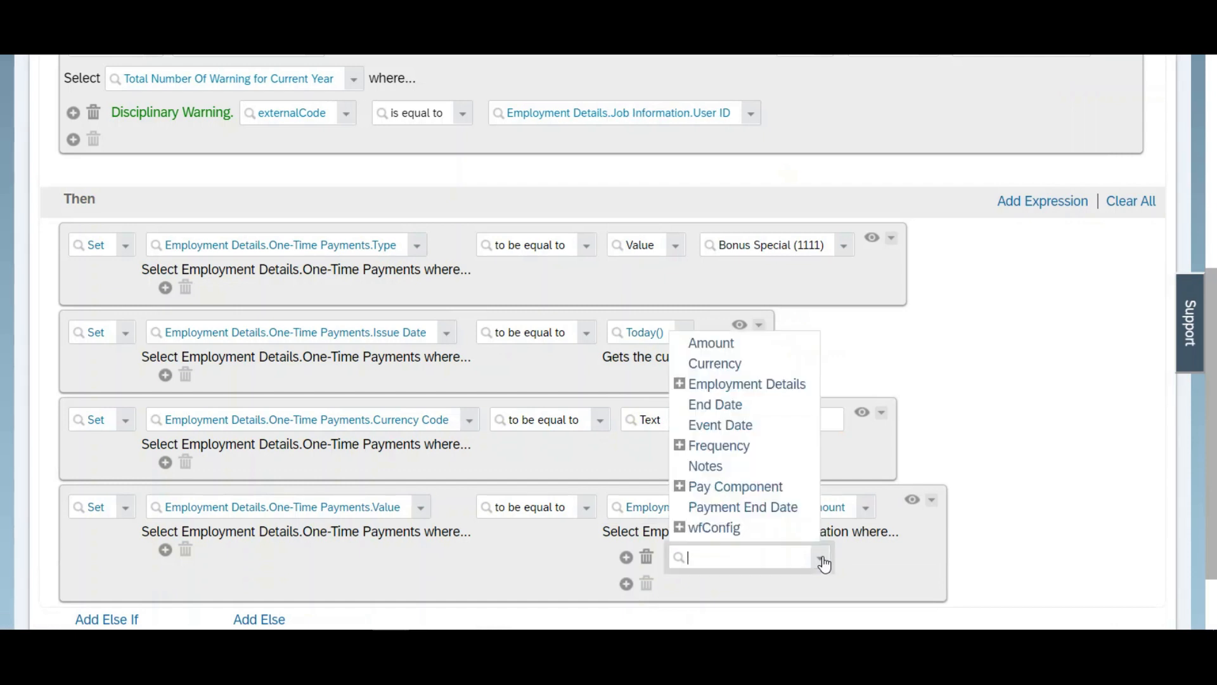
click(717, 488)
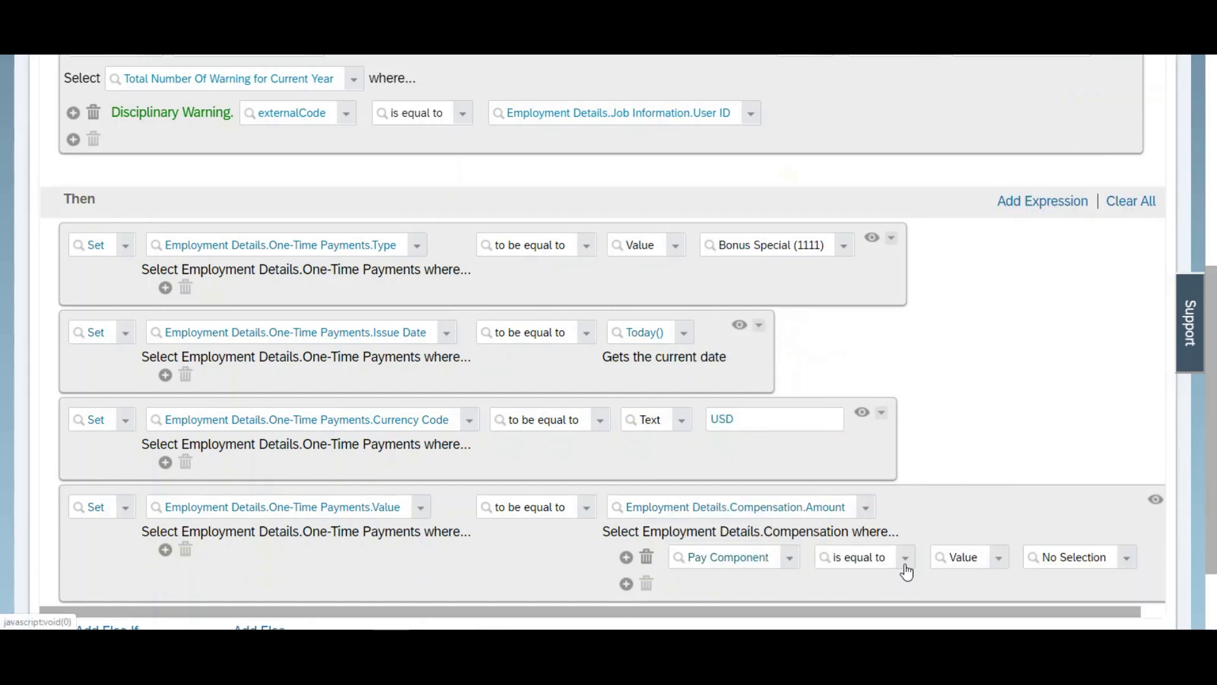
click(1055, 561)
text(basic_Au)
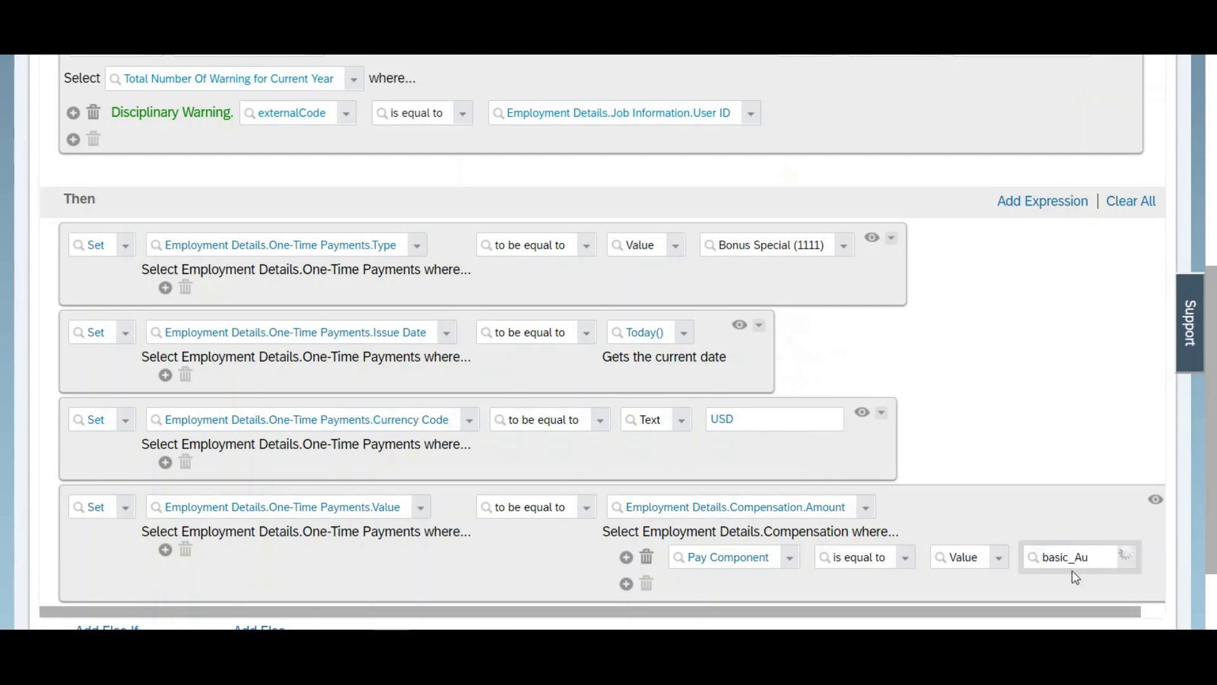
click(1069, 582)
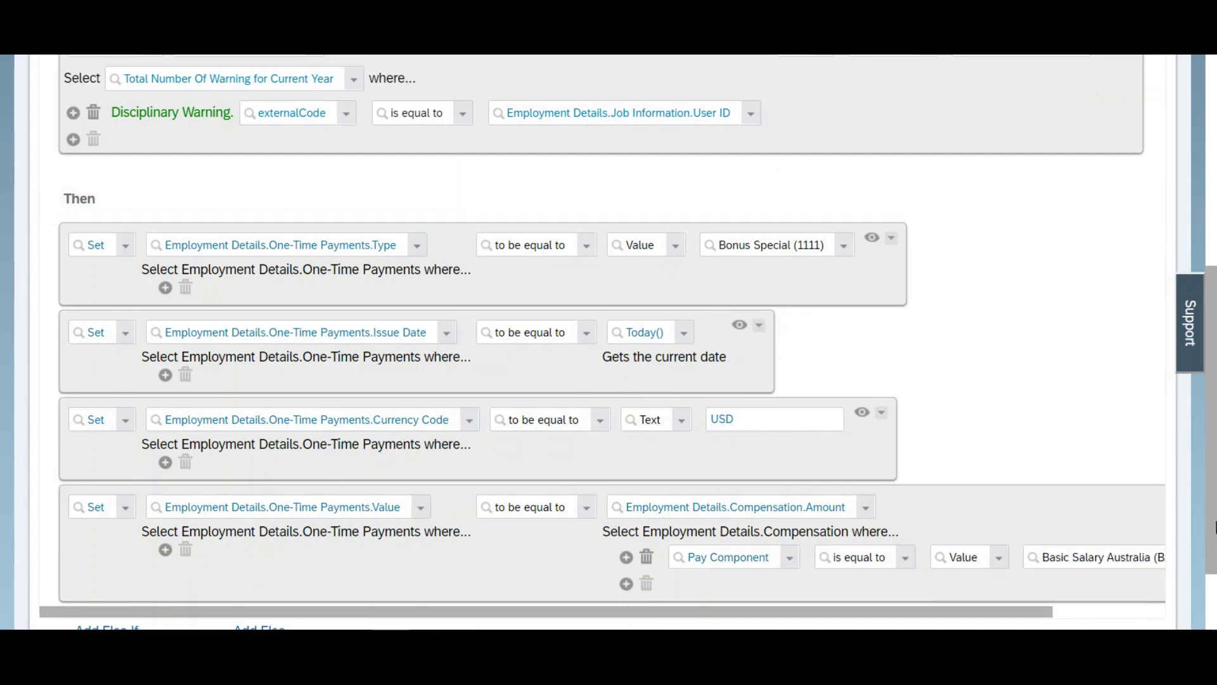
Step: Add an Else If branch and copy the If branch's Disciplinary Warning lookup condition into it
scroll(1215, 526, down, 2)
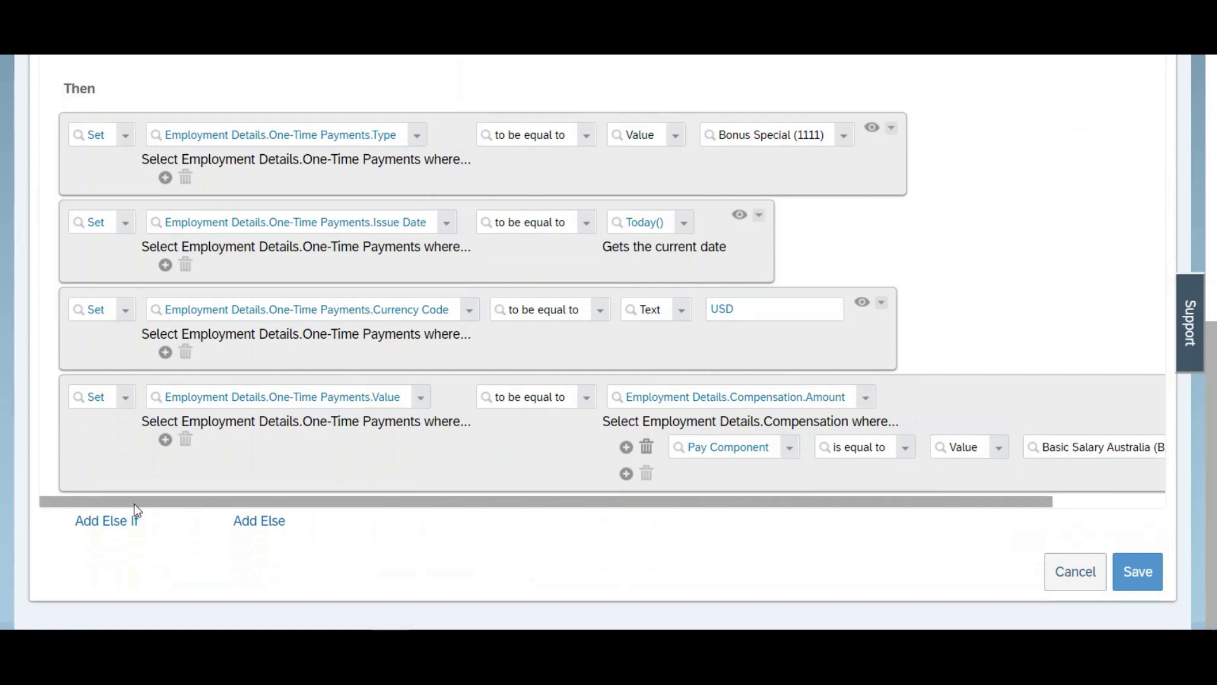
click(121, 525)
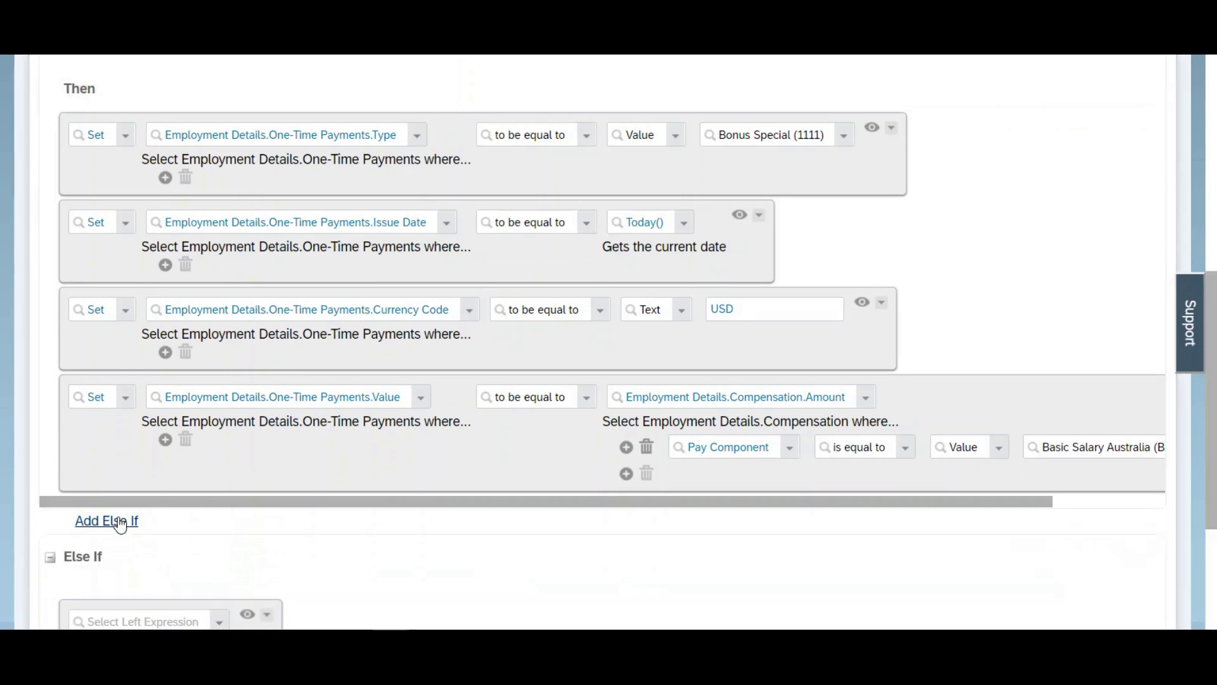
scroll(1214, 380, up, 4)
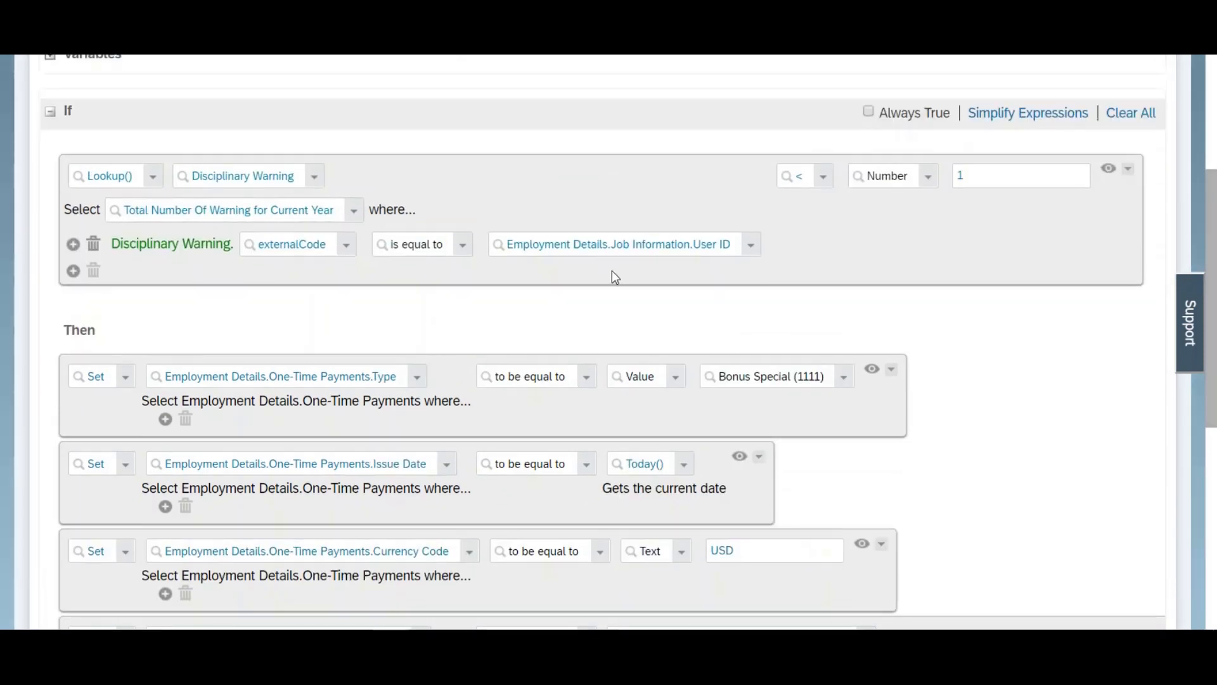
click(1128, 169)
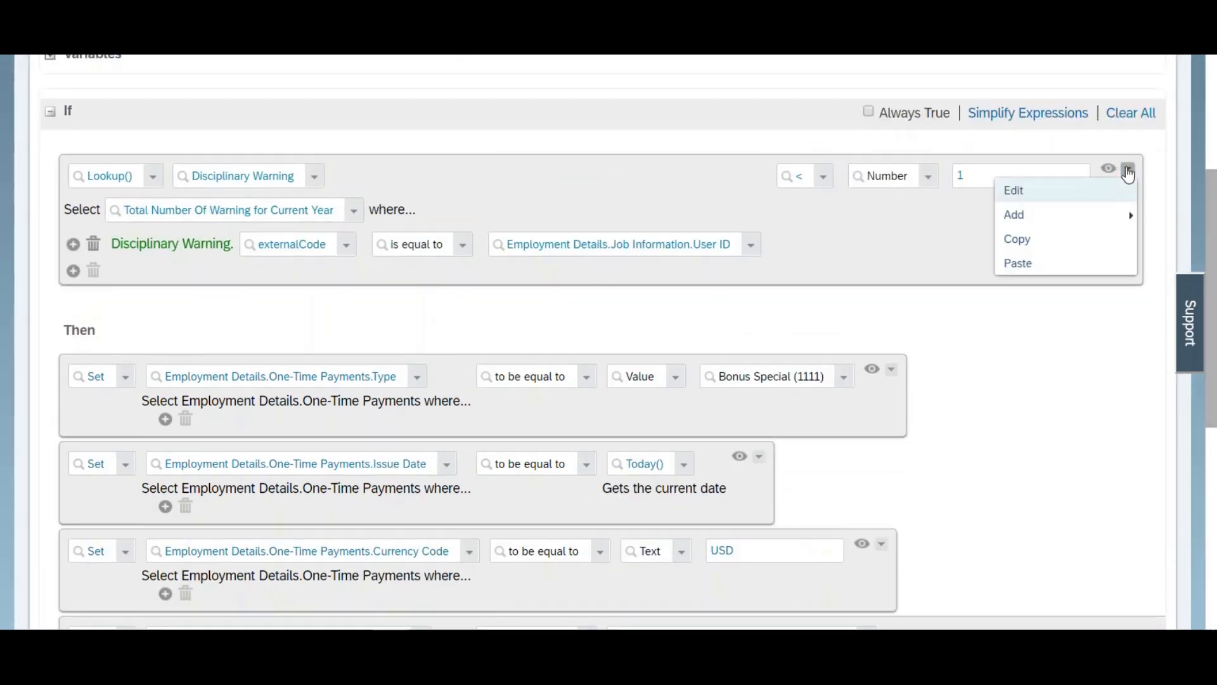
click(1033, 245)
scroll(608, 342, down, 8)
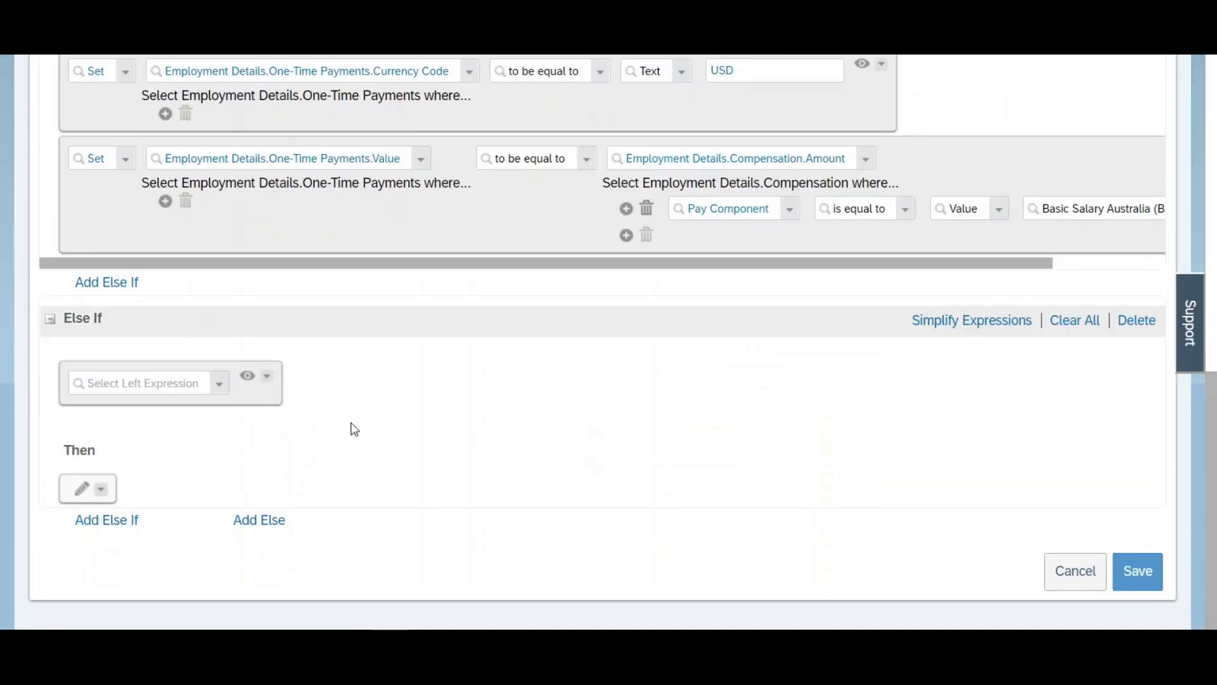
click(266, 378)
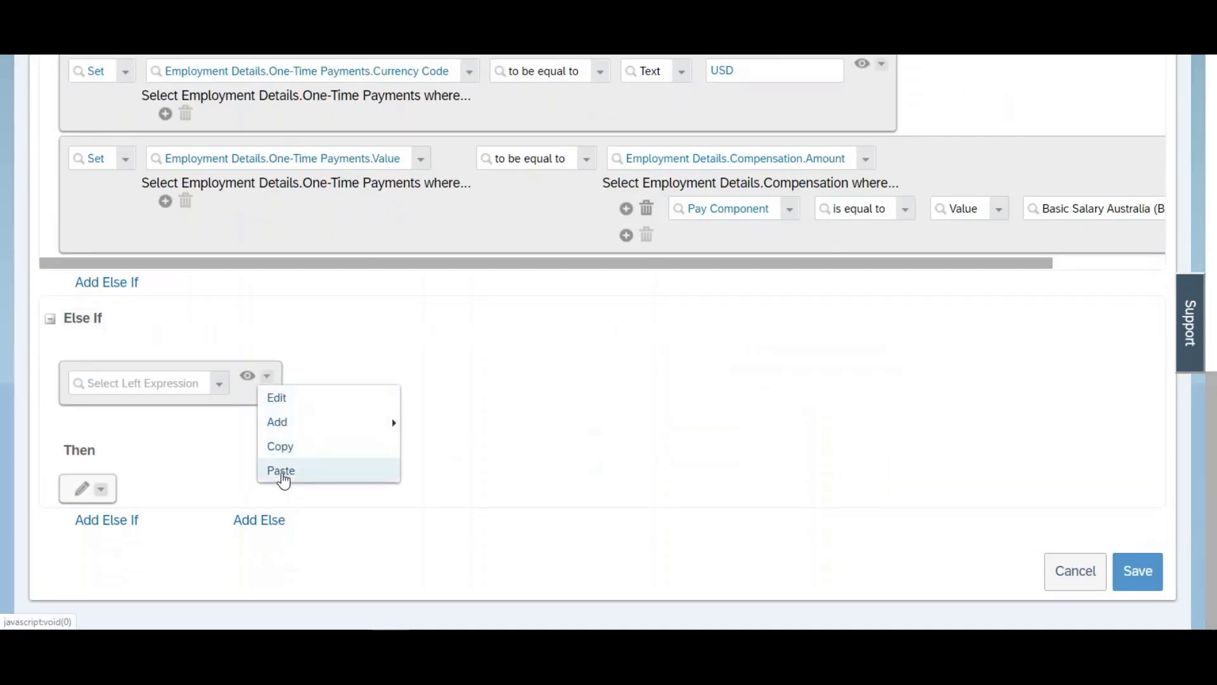
click(283, 472)
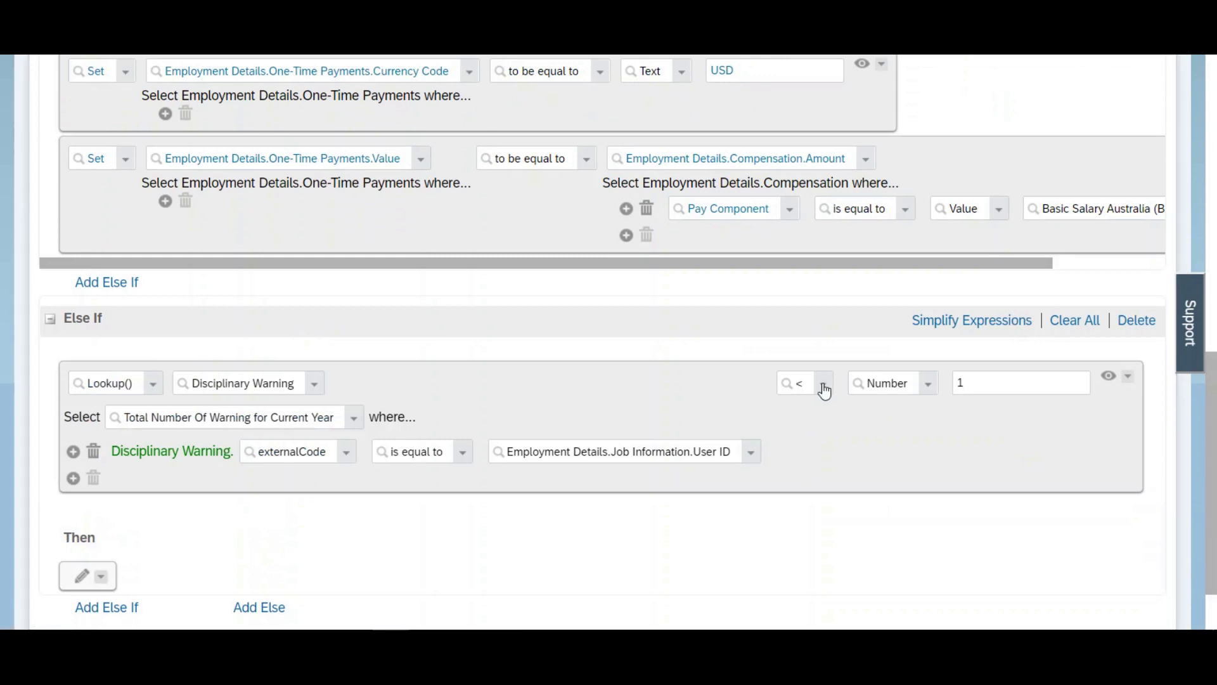
Step: Change the comparison operator of the Else If Disciplinary Warning lookup to >=
click(823, 384)
click(834, 472)
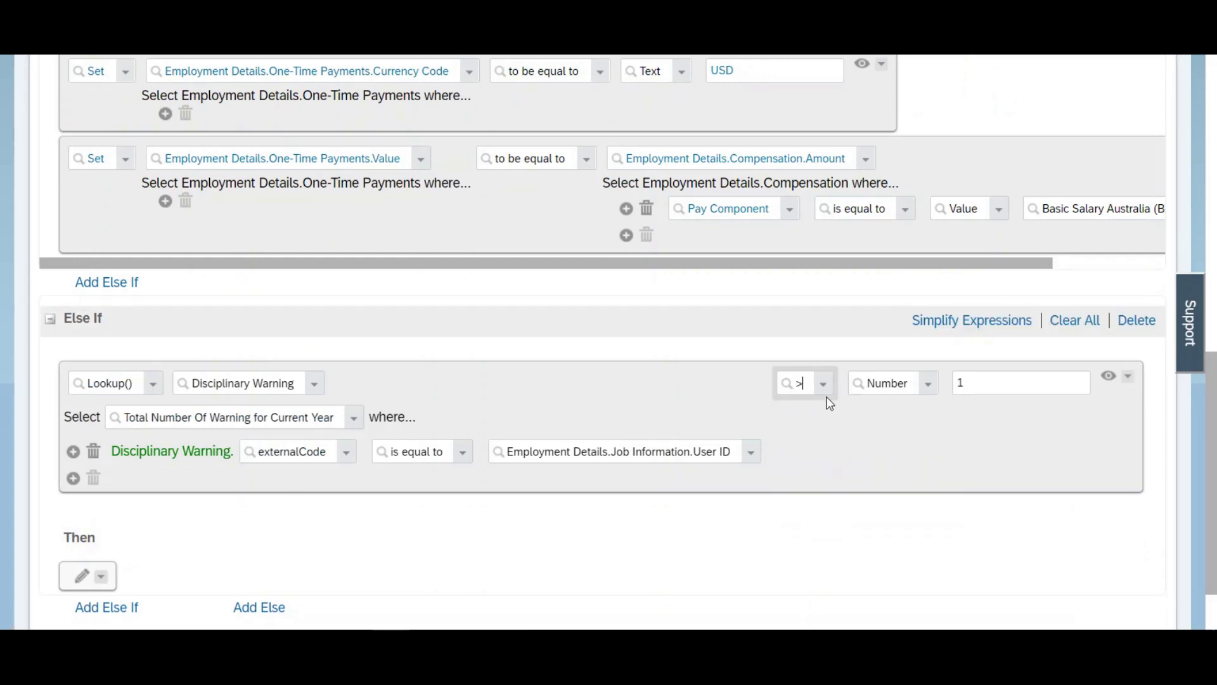
click(824, 385)
click(825, 486)
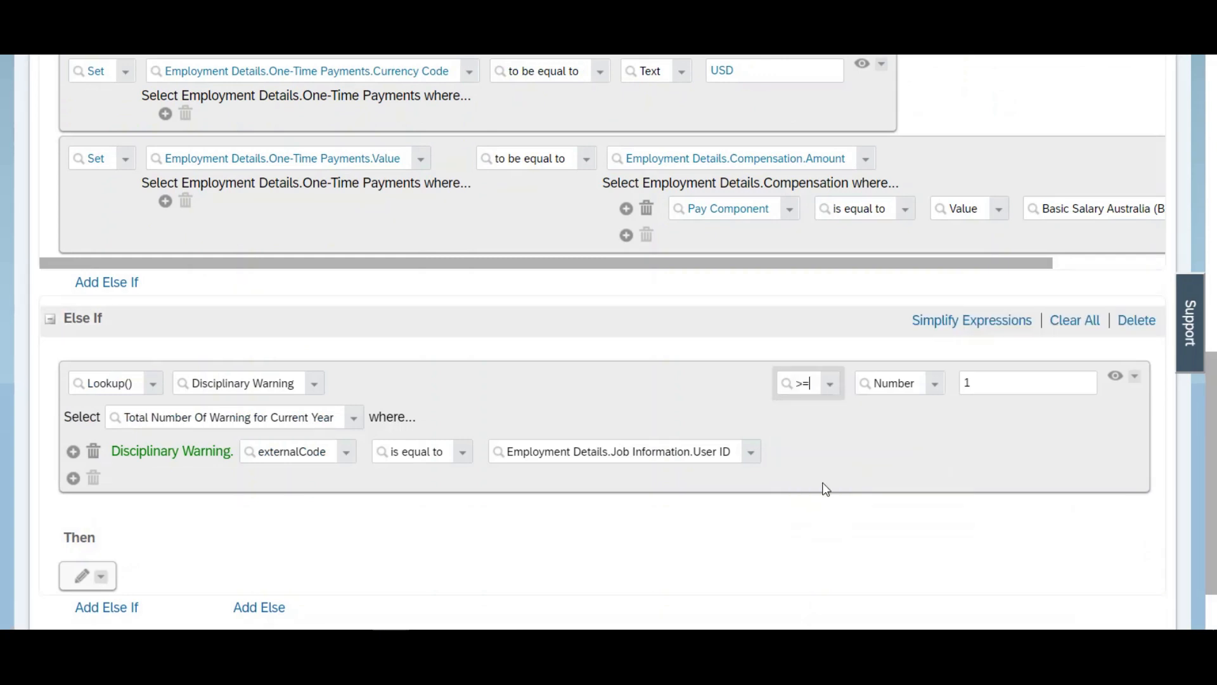
Step: Wrap the Else If condition in a parent And and paste the copied Disciplinary Warning lookup as its second condition
click(1133, 376)
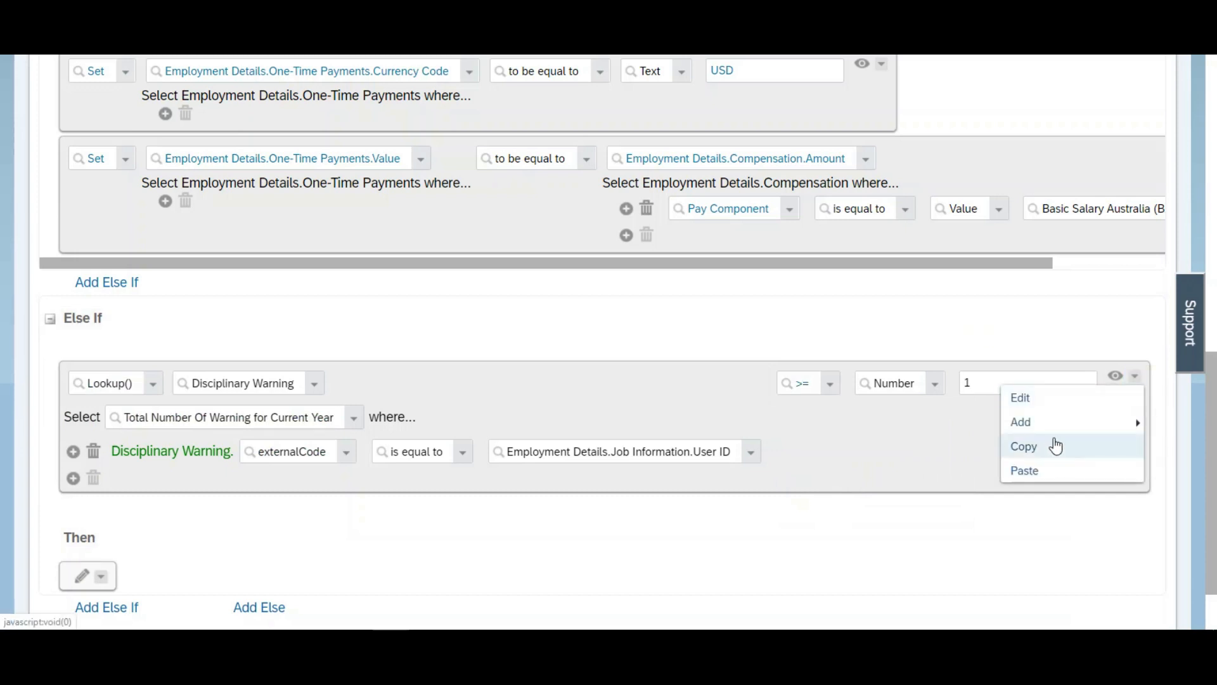
mouse_move(1045, 425)
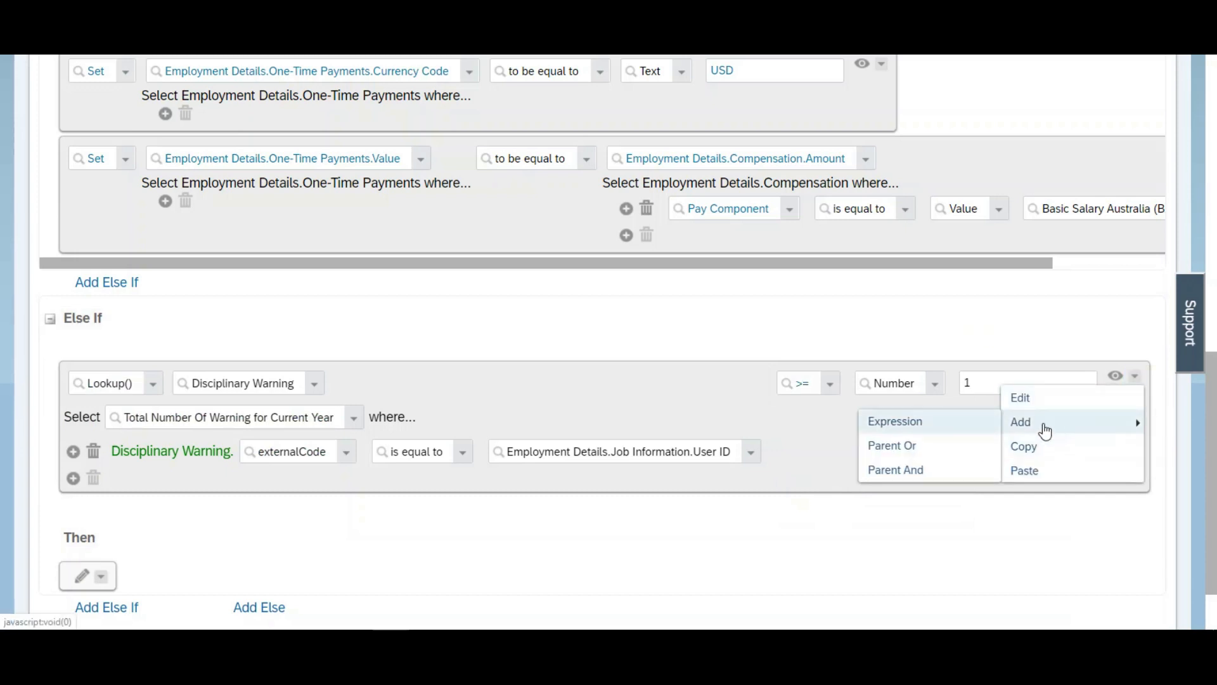
click(911, 472)
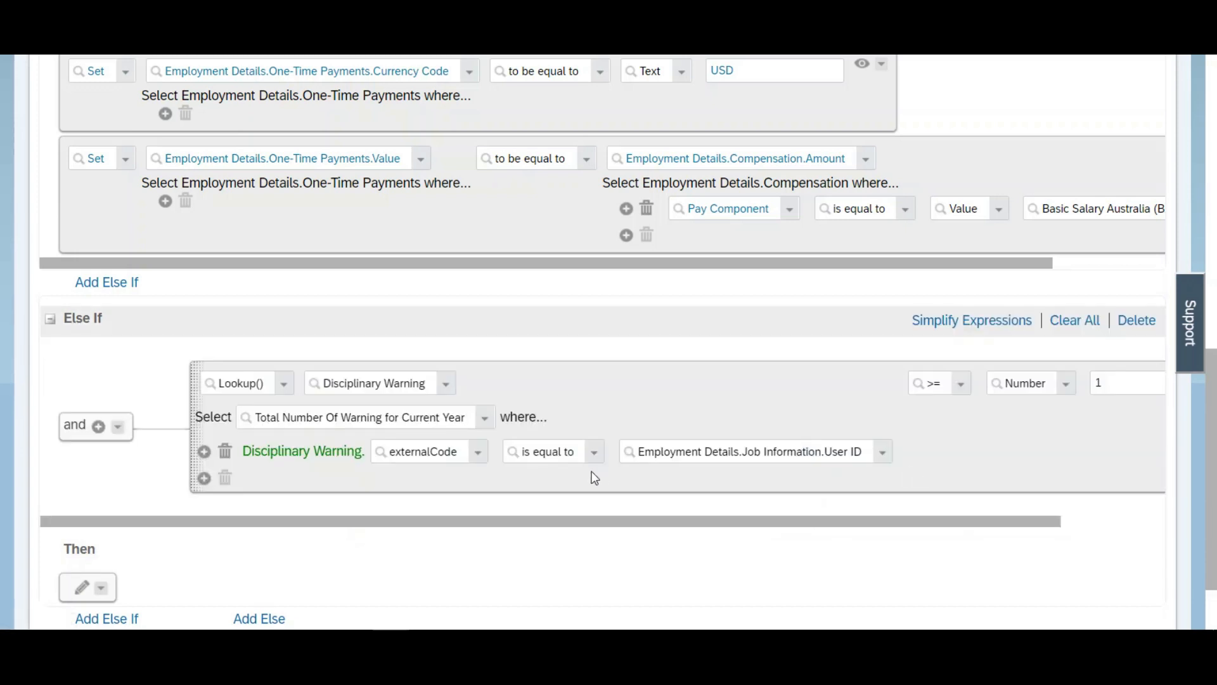
click(118, 425)
click(142, 501)
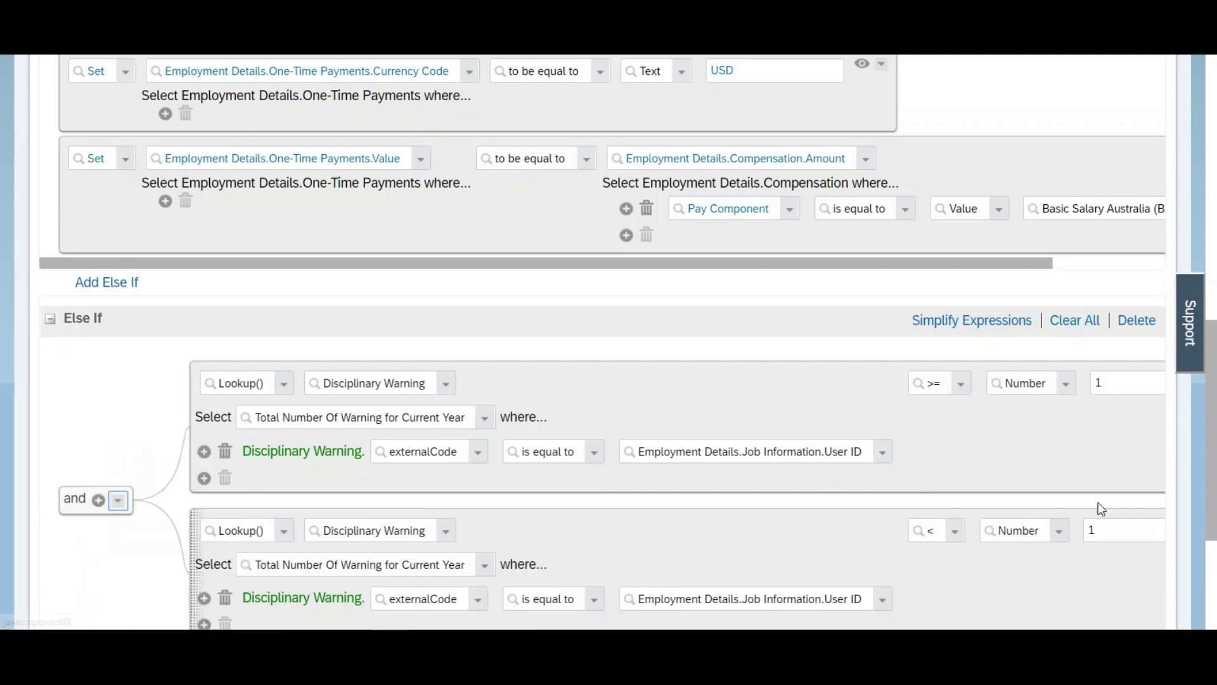
Step: Set the second Else If lookup condition to <= the number 5
scroll(1020, 404, down, 3)
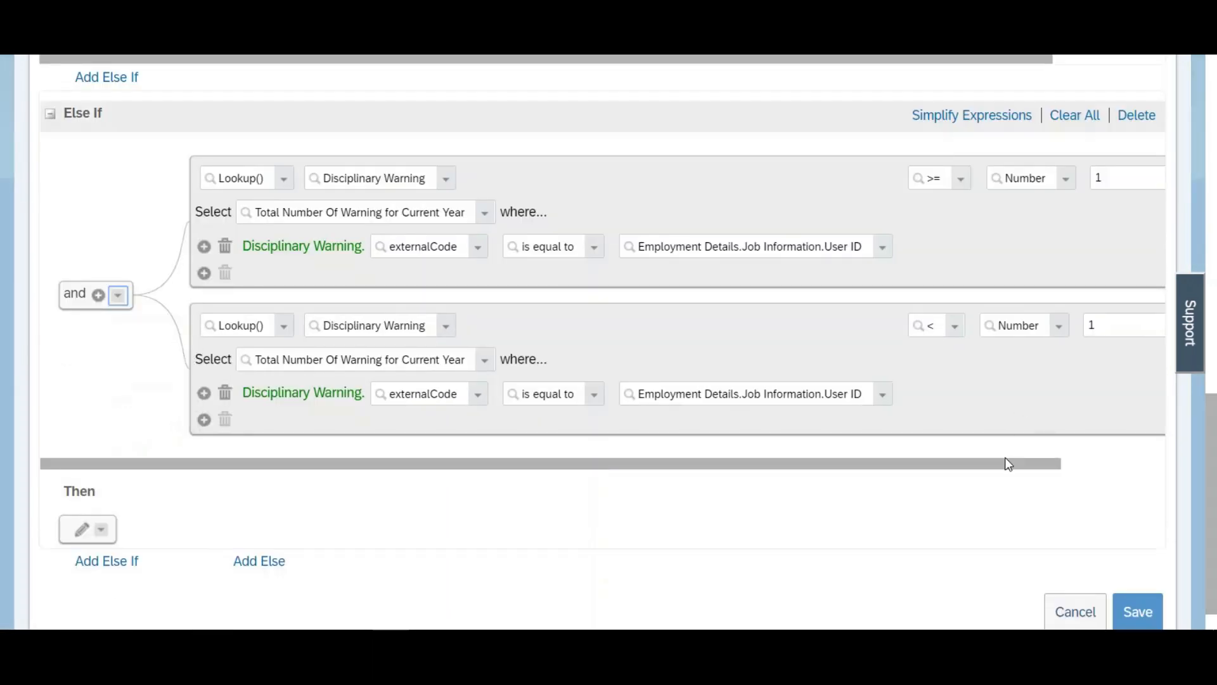
drag(1007, 464, 1162, 467)
click(839, 327)
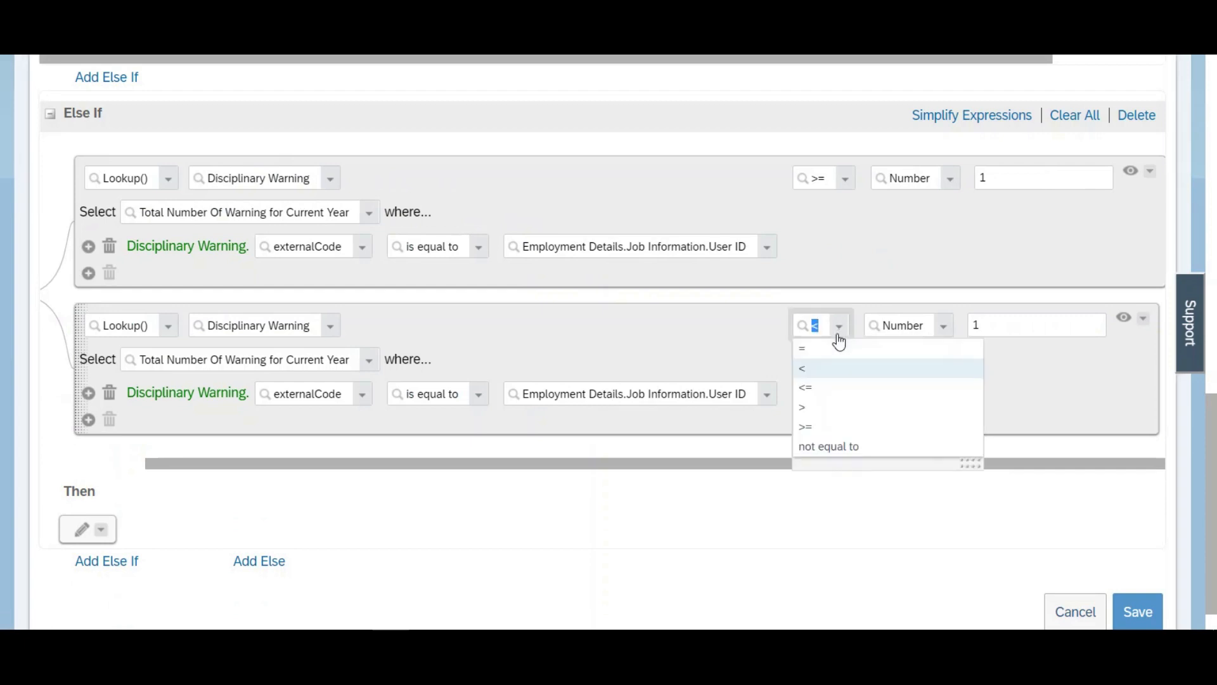
click(809, 388)
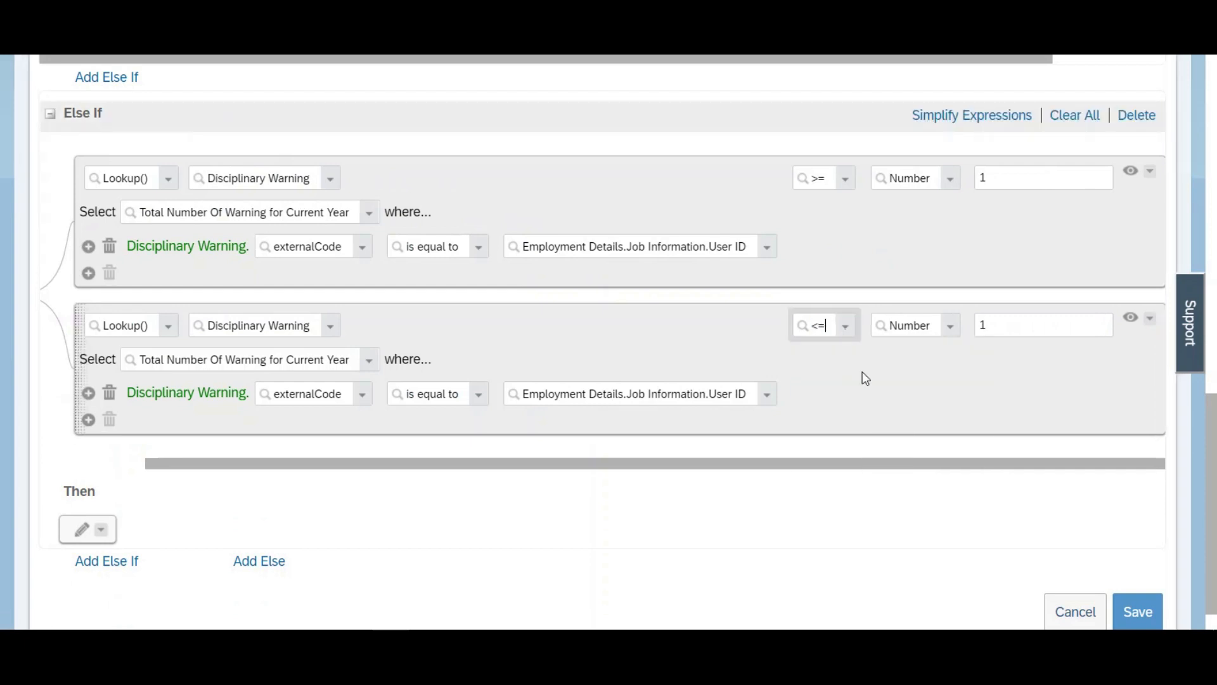
click(1033, 326)
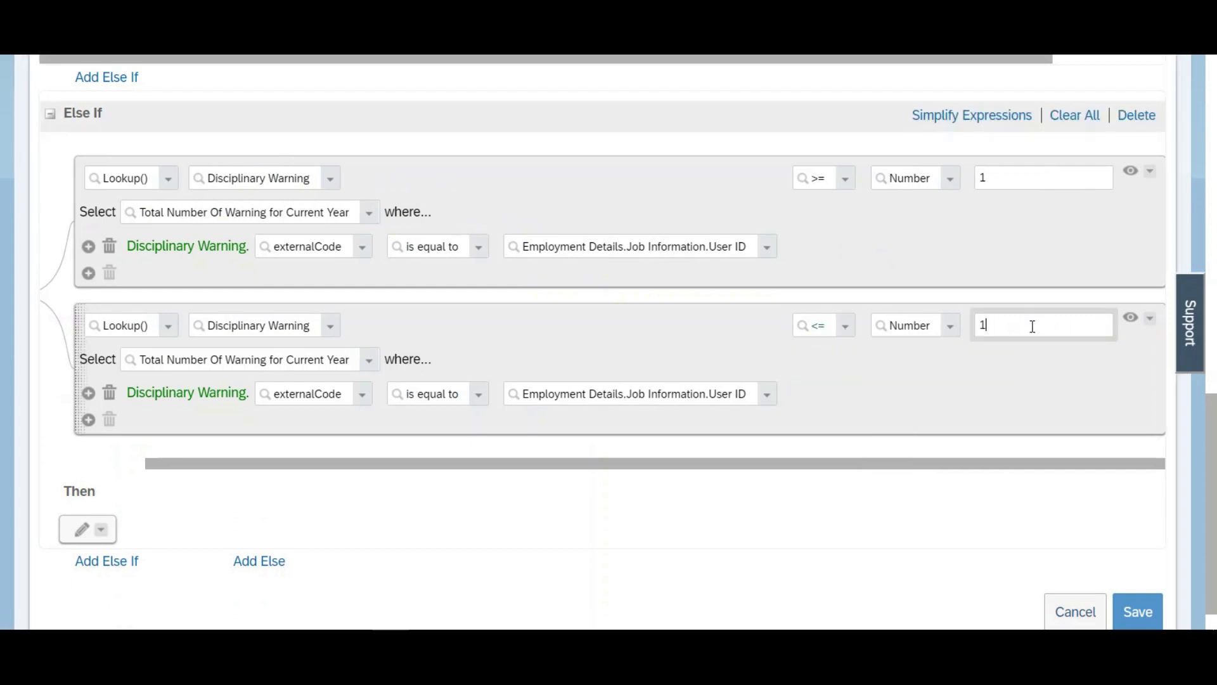
text(5)
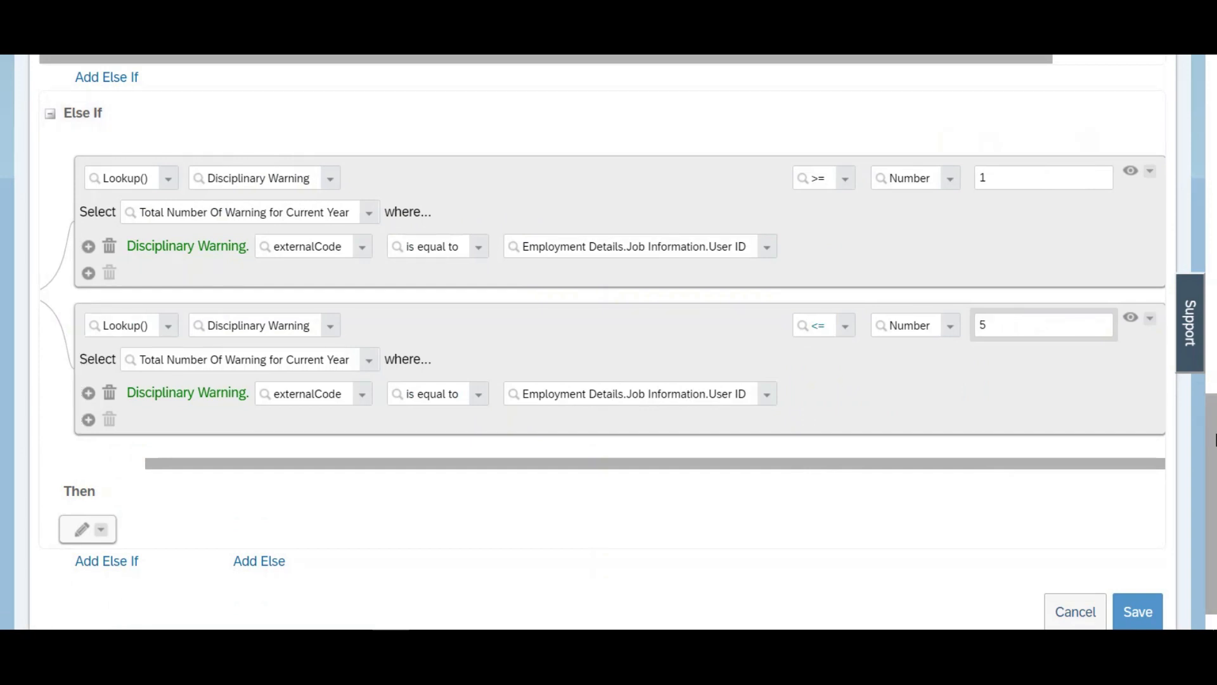
Step: Copy the One-Time Payments.Type action from the If branch's Then block into the Else If branch's Then block
scroll(1083, 326, down, 2)
scroll(1045, 358, up, 5)
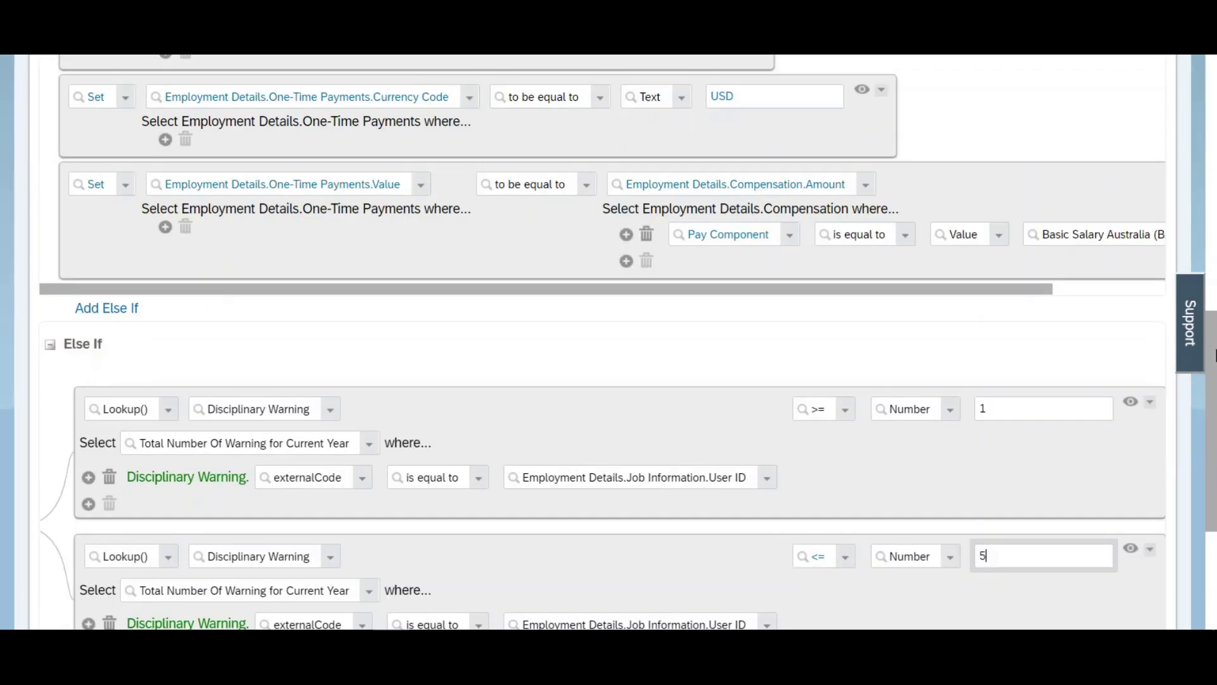
scroll(1022, 358, up, 4)
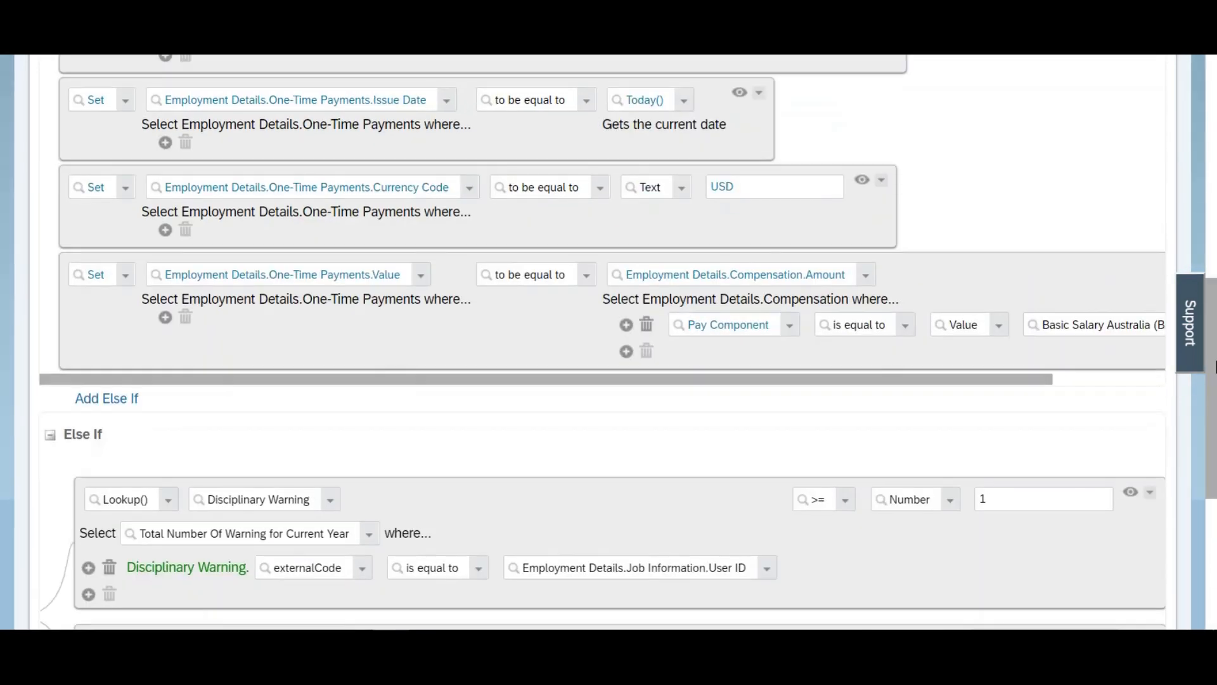
scroll(962, 197, up, 1)
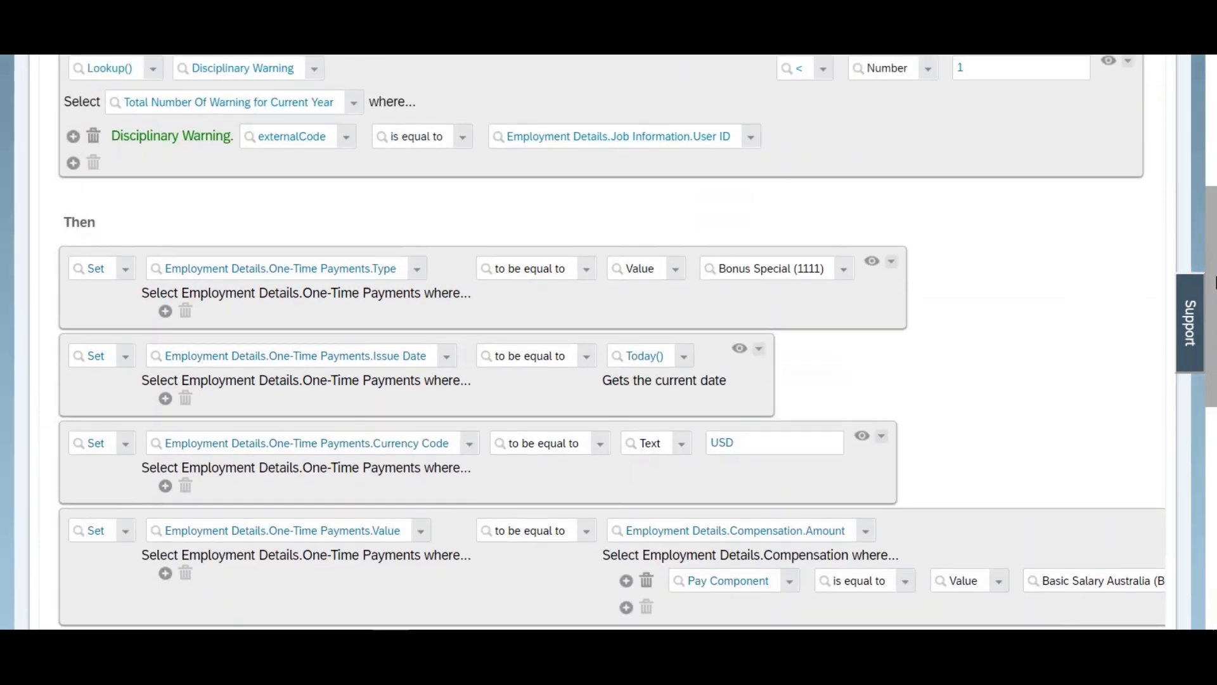
scroll(962, 197, down, 2)
click(891, 202)
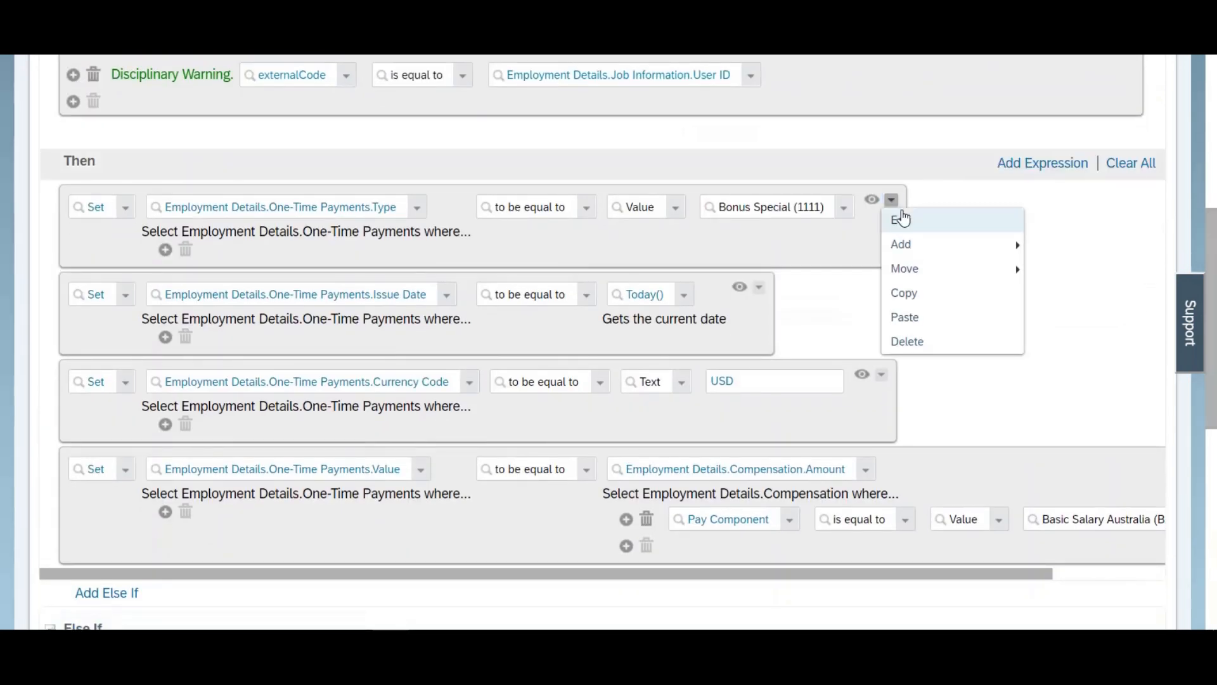
click(912, 303)
drag(1210, 324, 1204, 525)
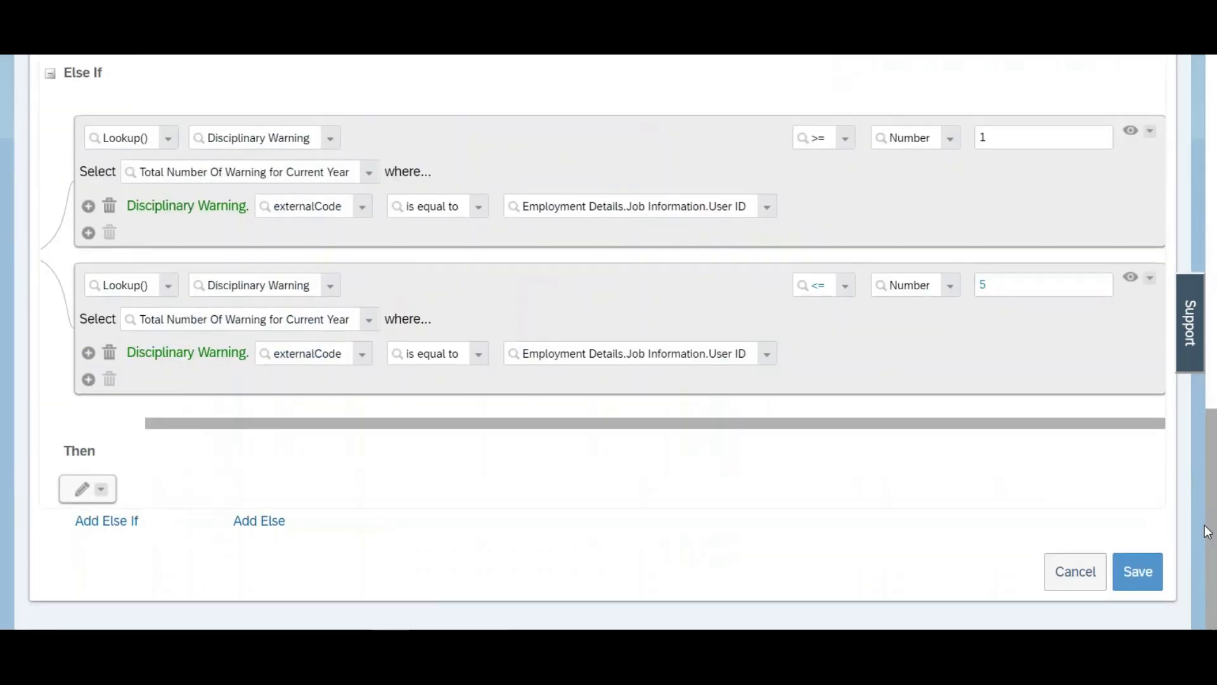
click(100, 489)
click(110, 443)
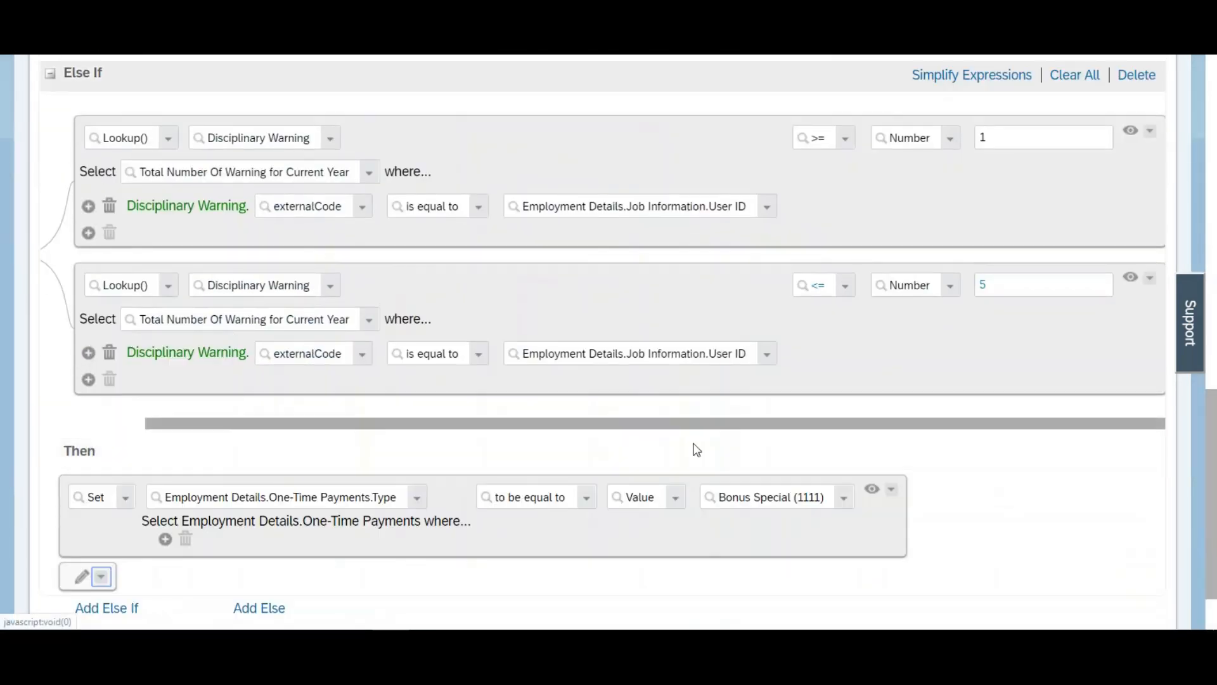
Step: Copy the One-Time Payments.Issue Date action from the If branch into the Else If branch's Then block
drag(1212, 438, 1213, 307)
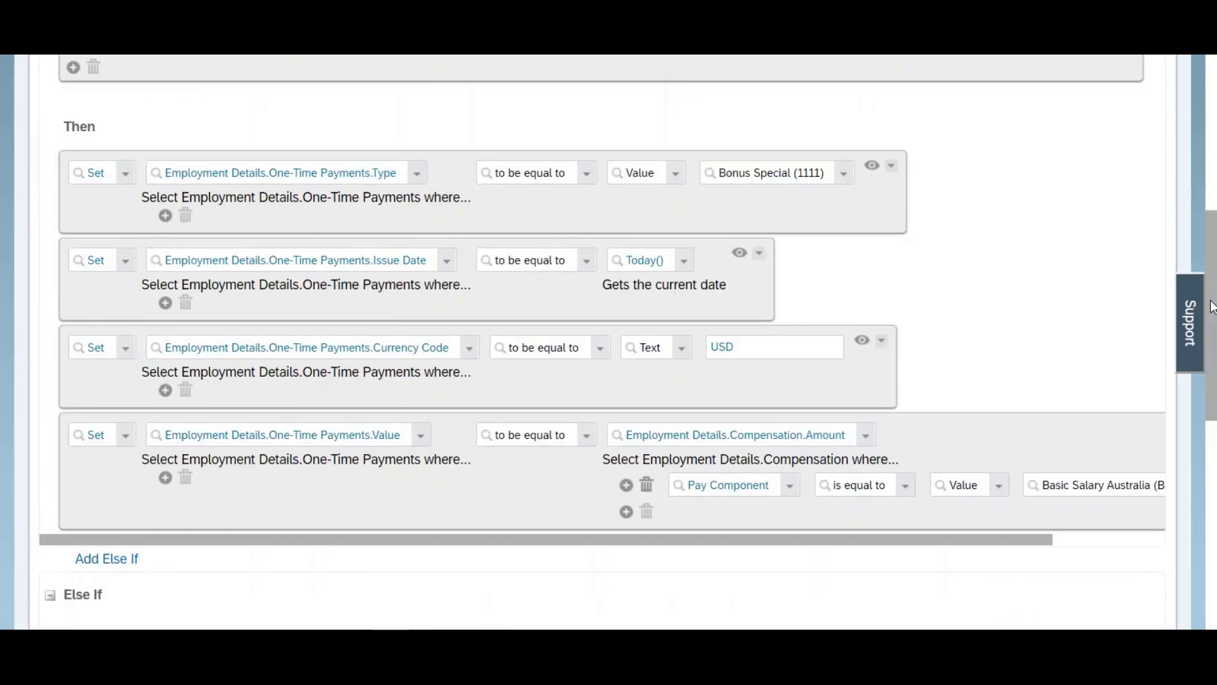
click(758, 252)
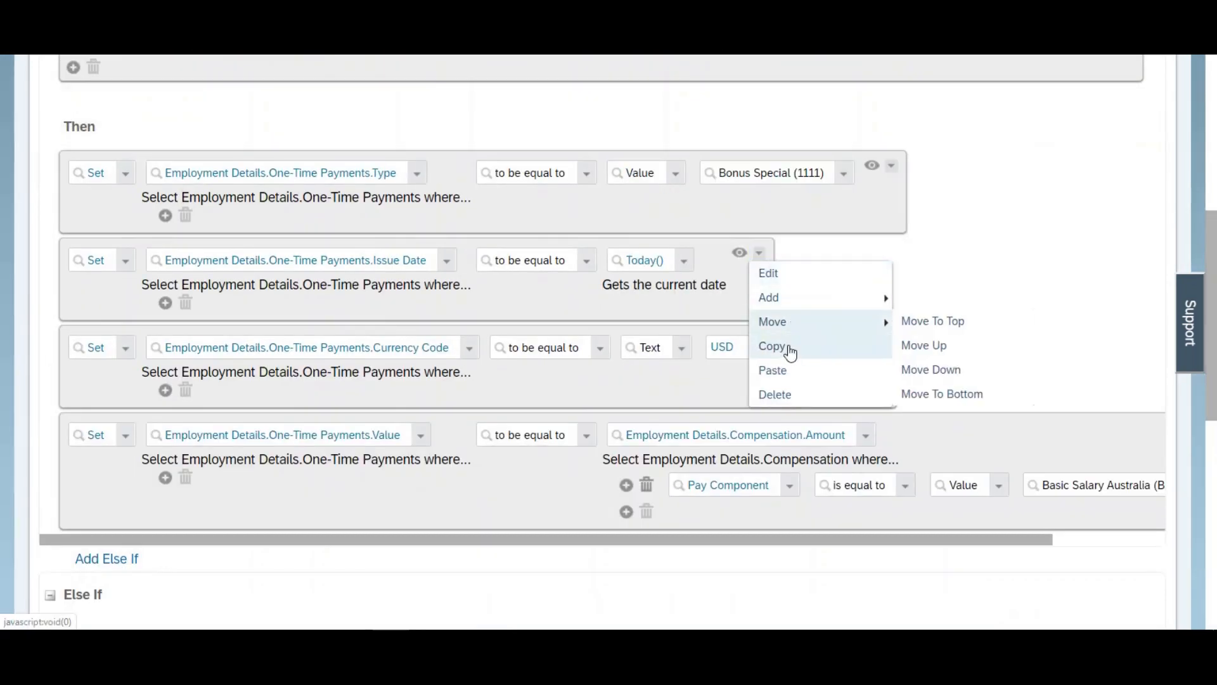
click(785, 346)
drag(1213, 336, 1214, 536)
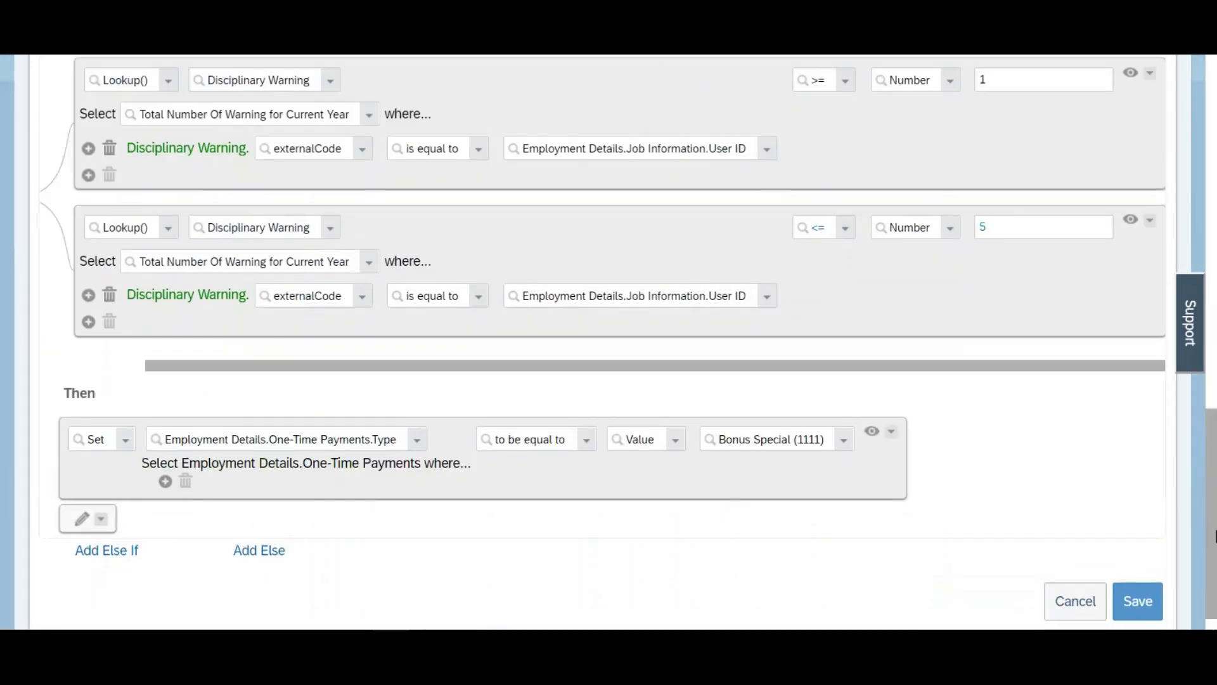
click(101, 519)
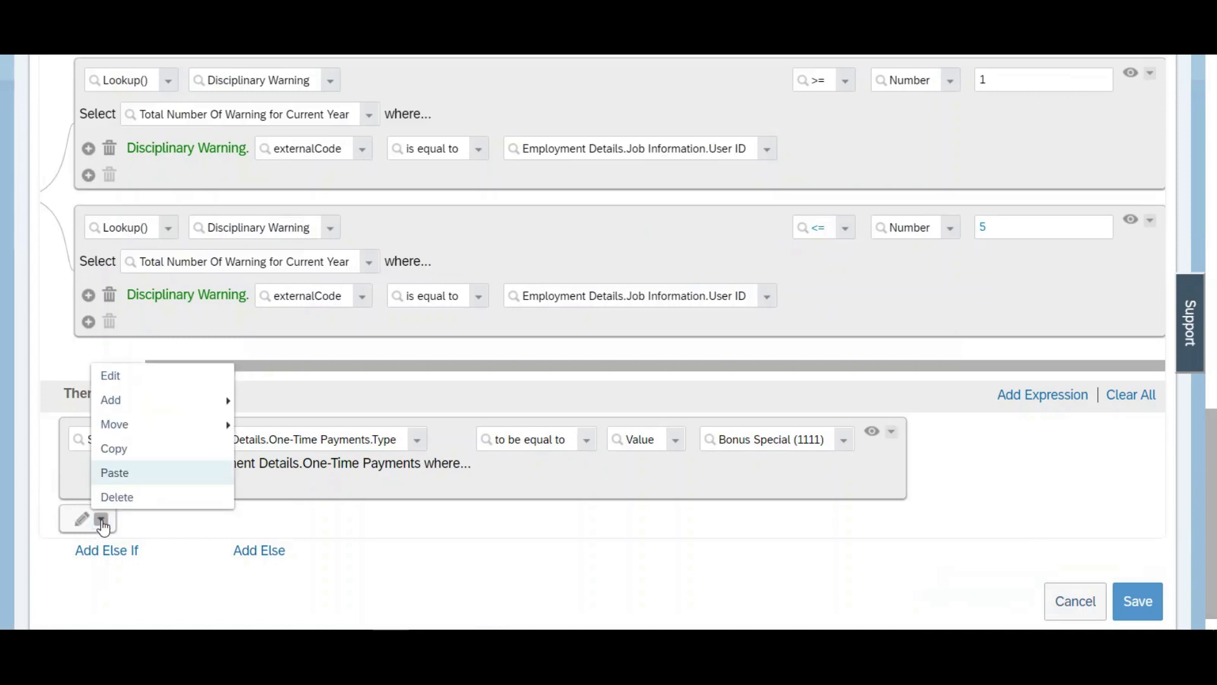
click(124, 474)
Step: Copy the One-Time Payments.Currency Code action from the If branch into the Else If branch's Then block
drag(1214, 523, 1213, 358)
click(881, 185)
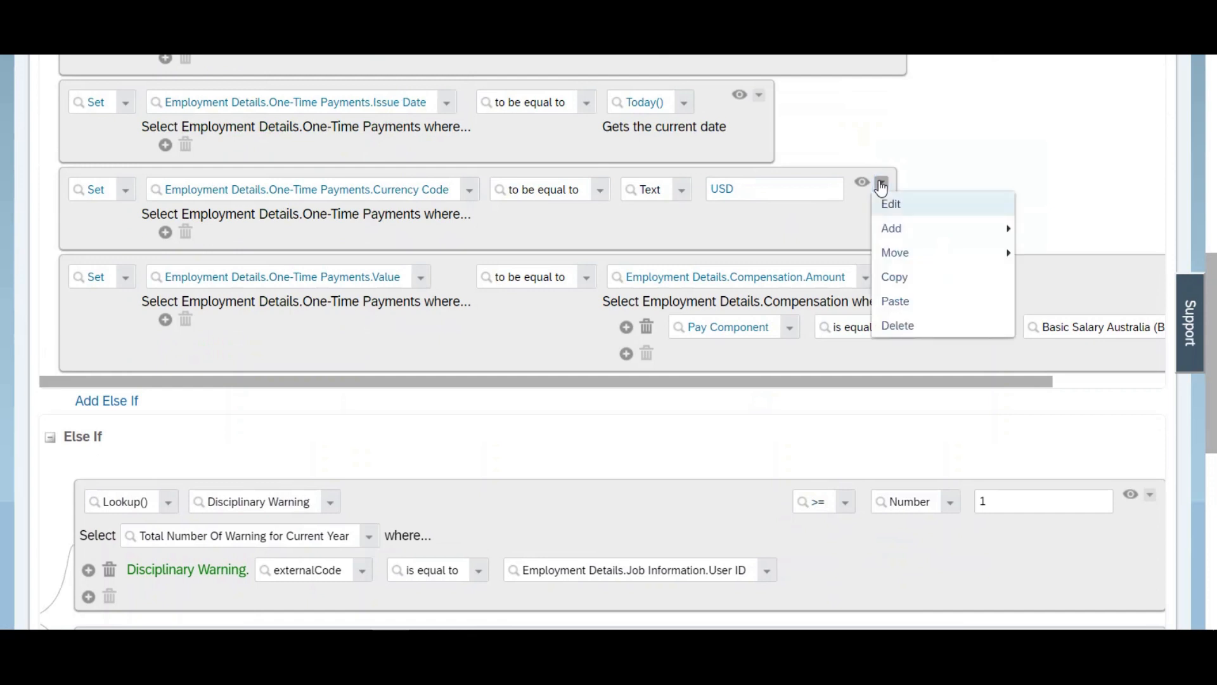
click(894, 275)
drag(1214, 425, 1214, 543)
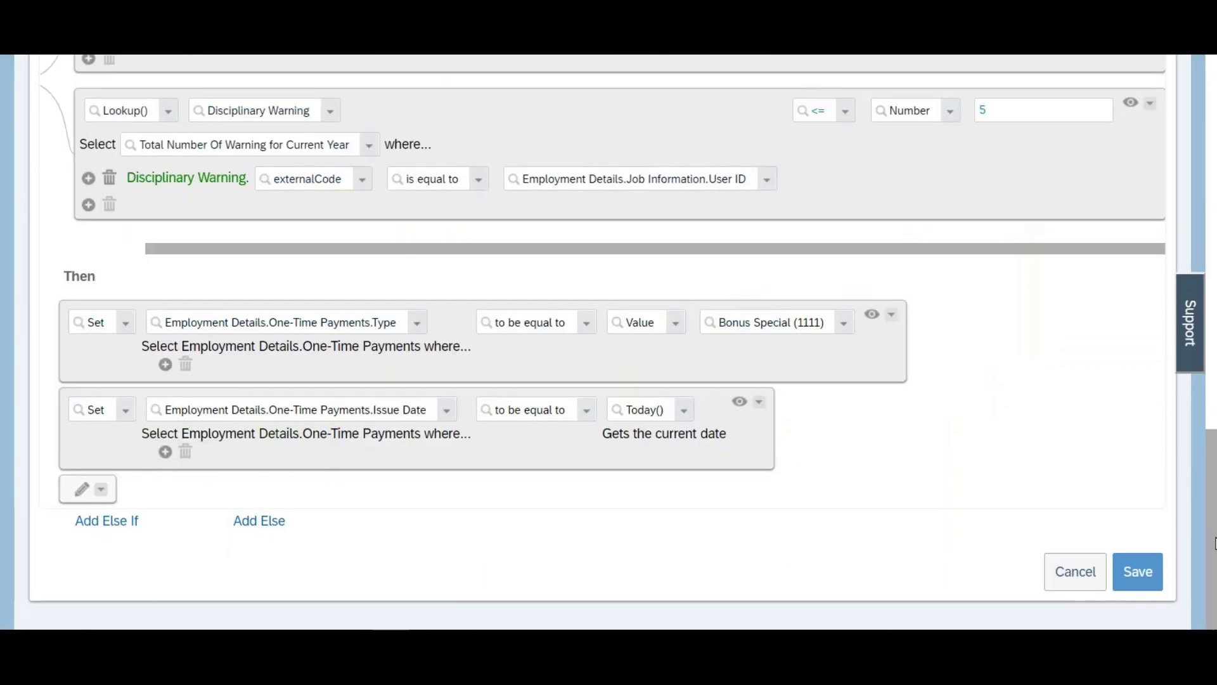
click(99, 490)
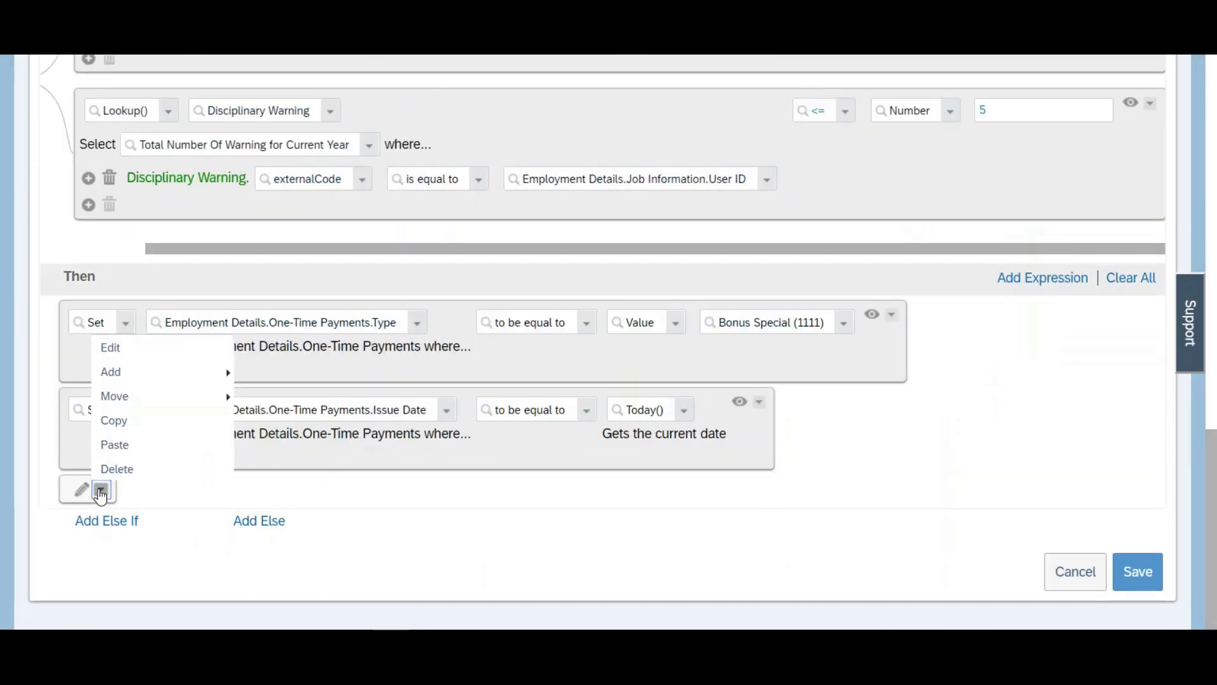
click(115, 443)
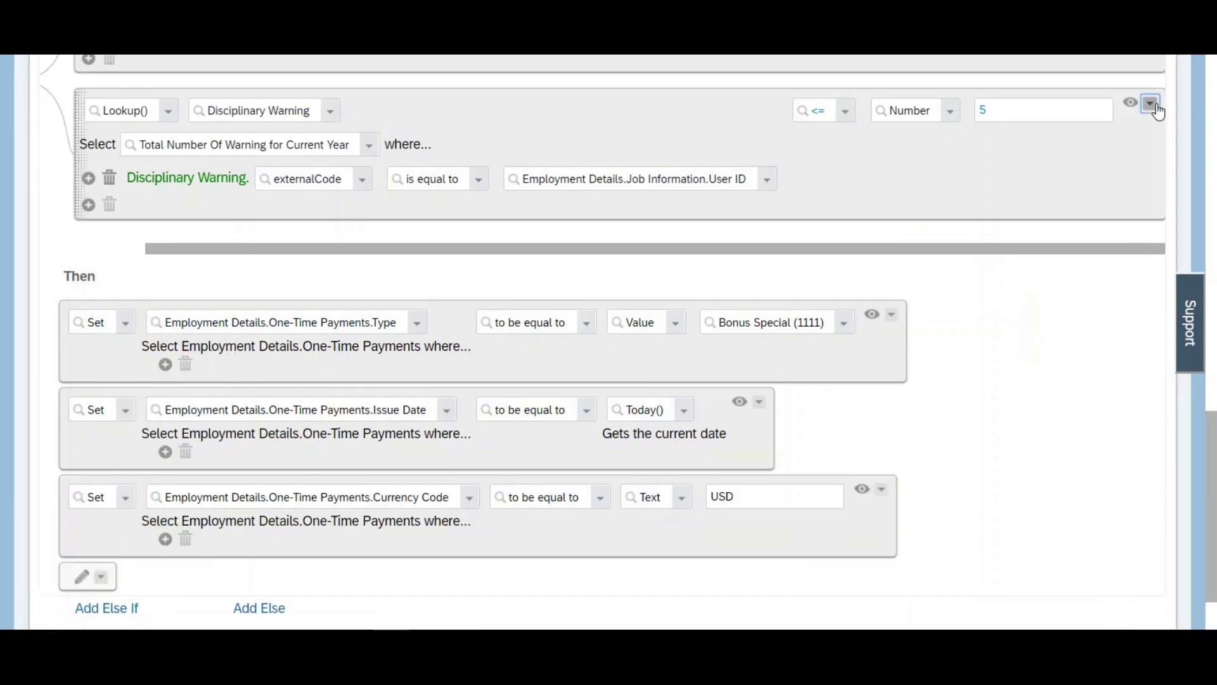
Step: Copy the One-Time Payments.Value action from the If branch into the Else If branch's Then block
drag(1214, 473, 1216, 338)
drag(1033, 282, 1173, 293)
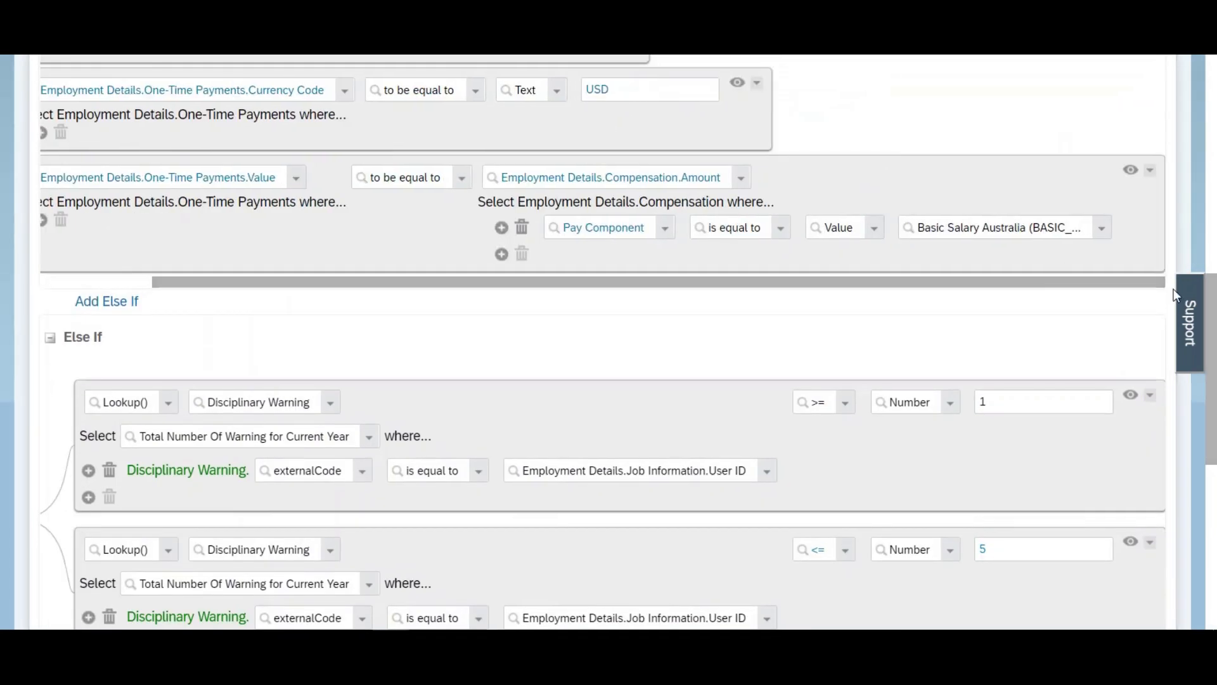
click(1150, 171)
click(1046, 271)
scroll(1214, 379, down, 6)
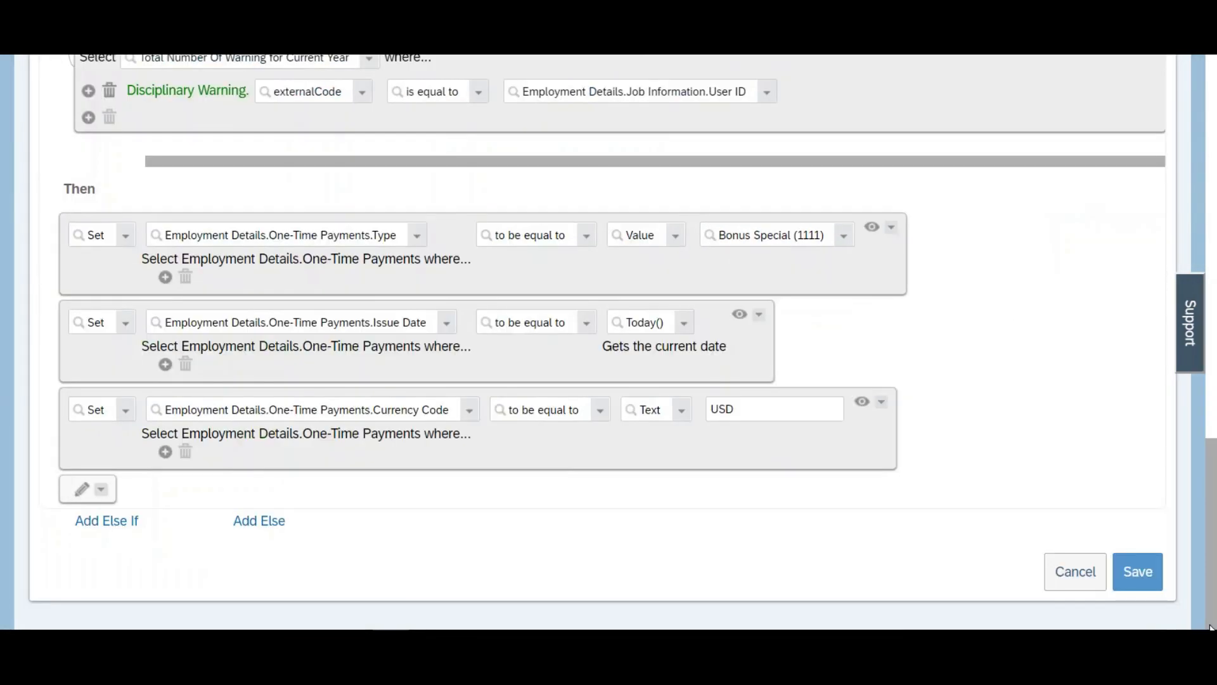
click(102, 494)
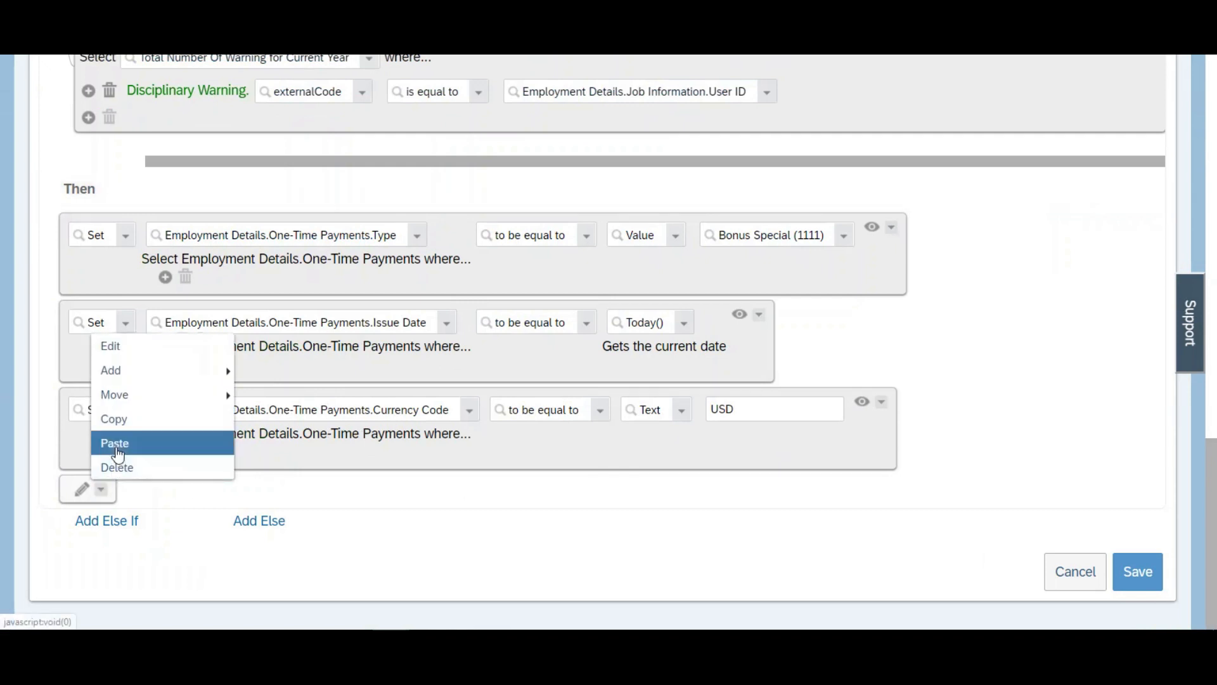
click(114, 443)
scroll(1210, 620, down, 2)
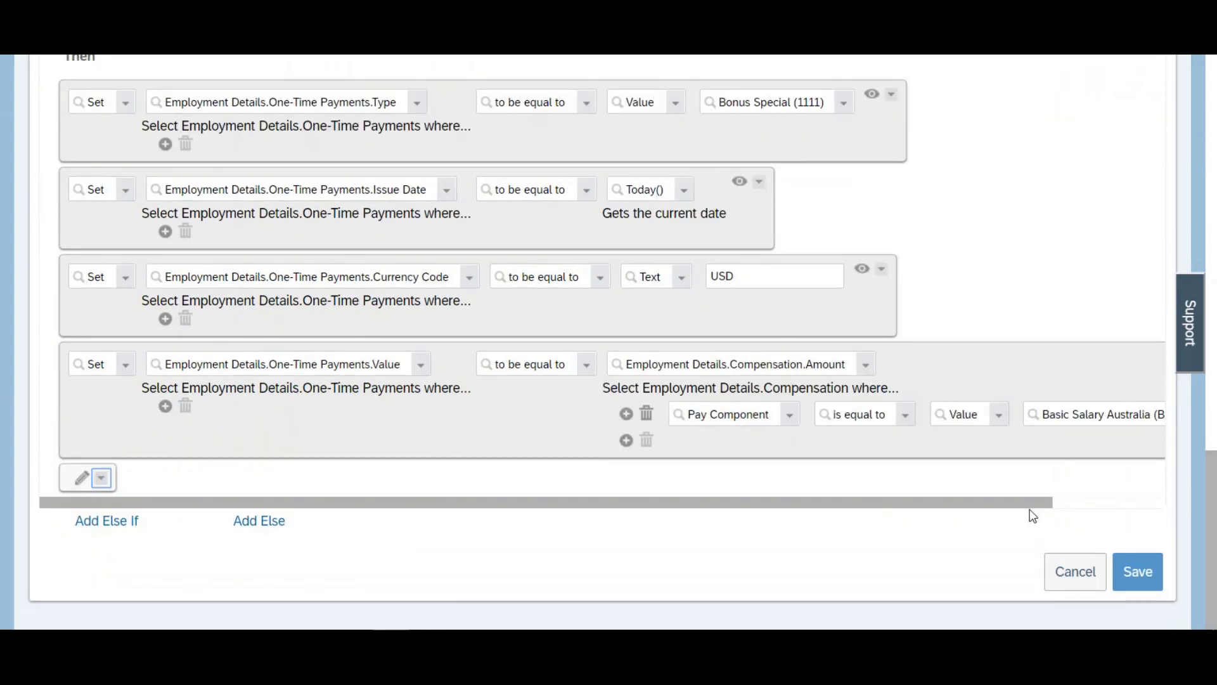
Step: Write the formula basic salary*(50/100) in a new Notepad document and return to the rule editor
drag(1022, 504, 1179, 516)
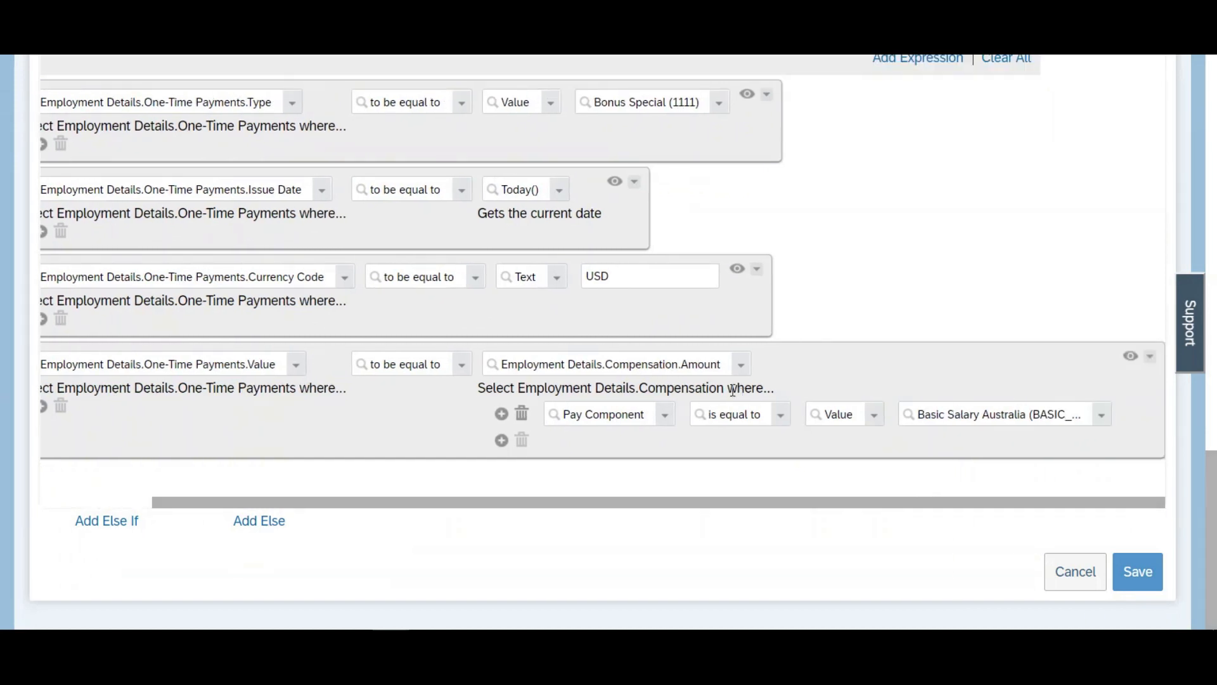
click(683, 365)
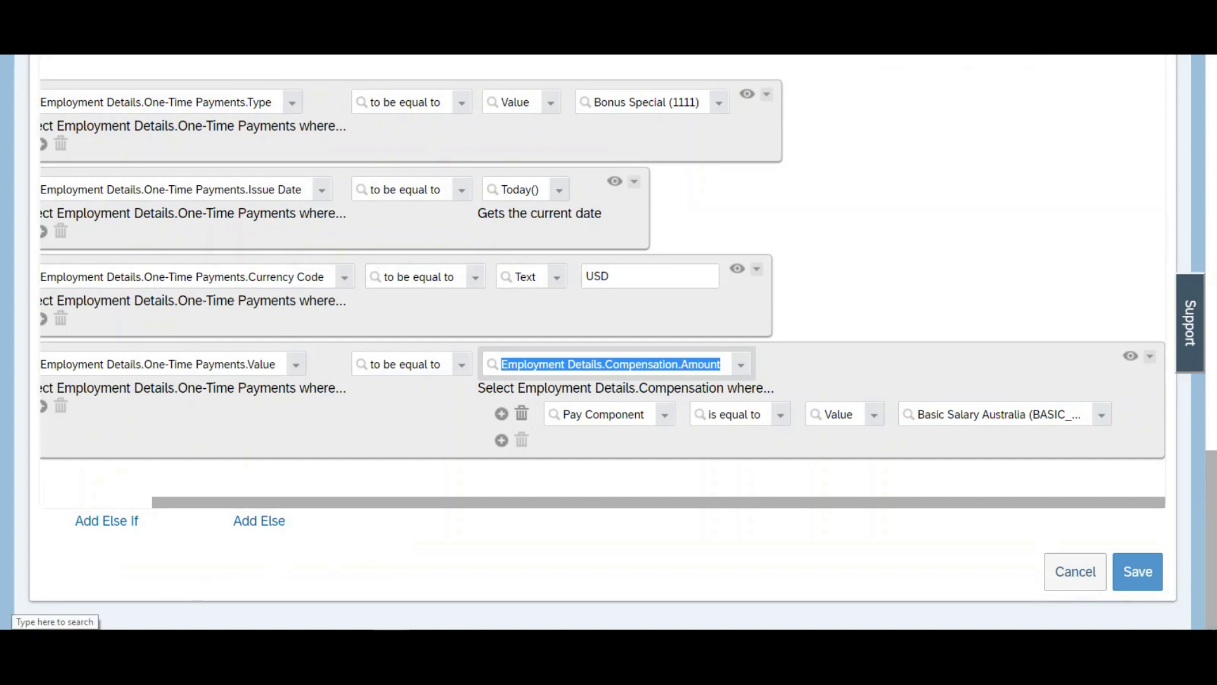
click(54, 644)
text(note)
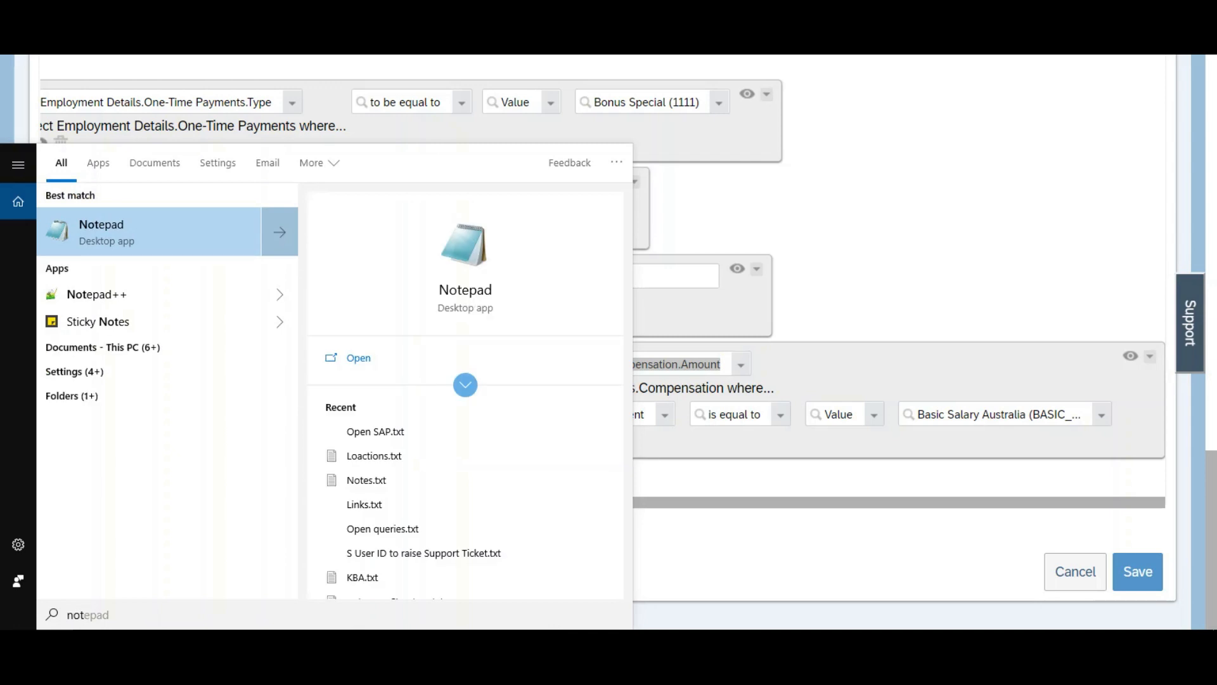
key(Return)
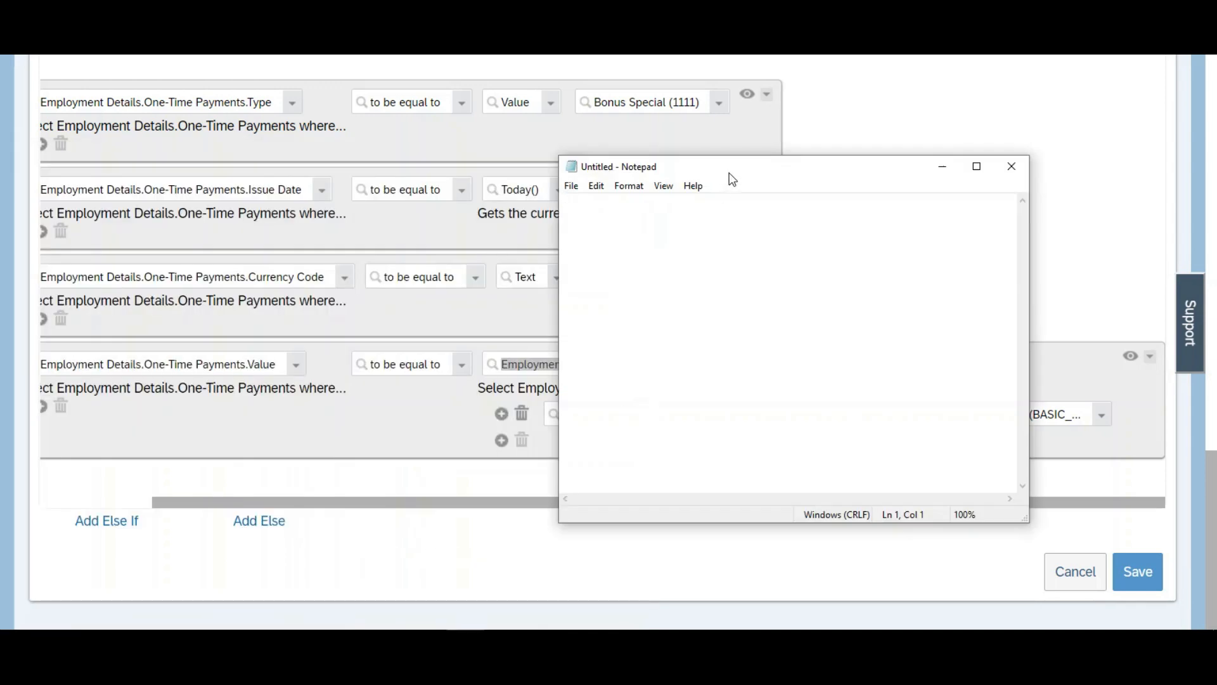
drag(729, 174, 845, 198)
text(b)
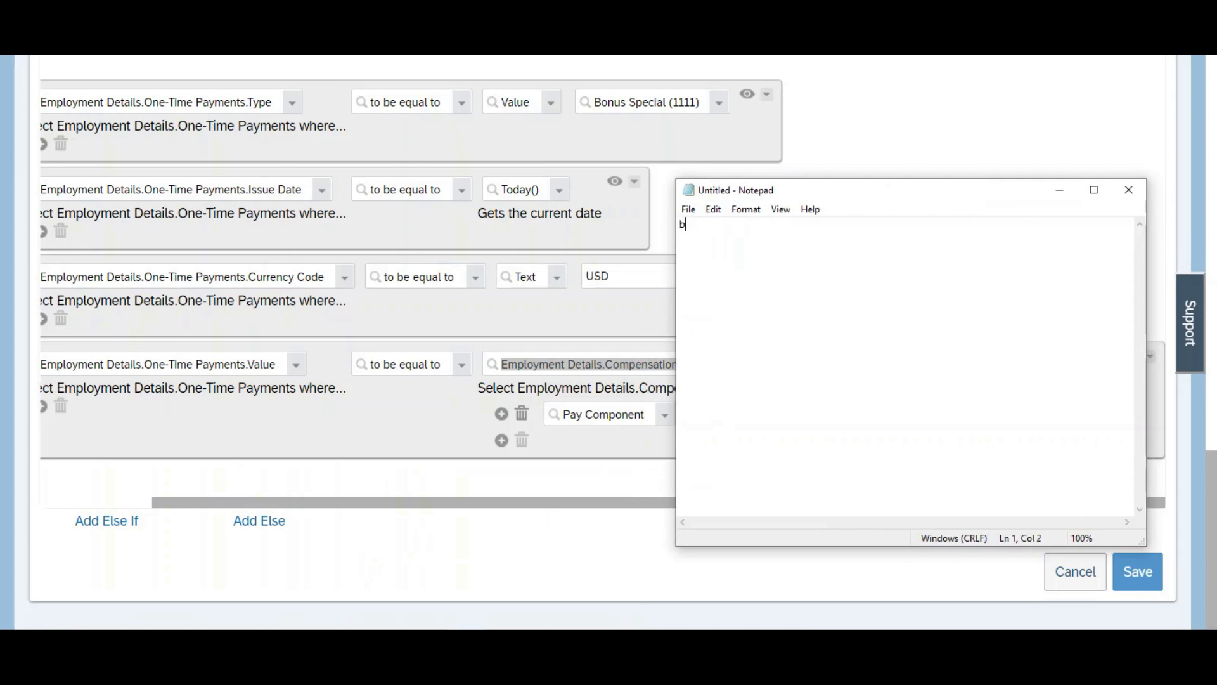
text(asic sala)
text(ry*(50/100)
key(alt+Tab)
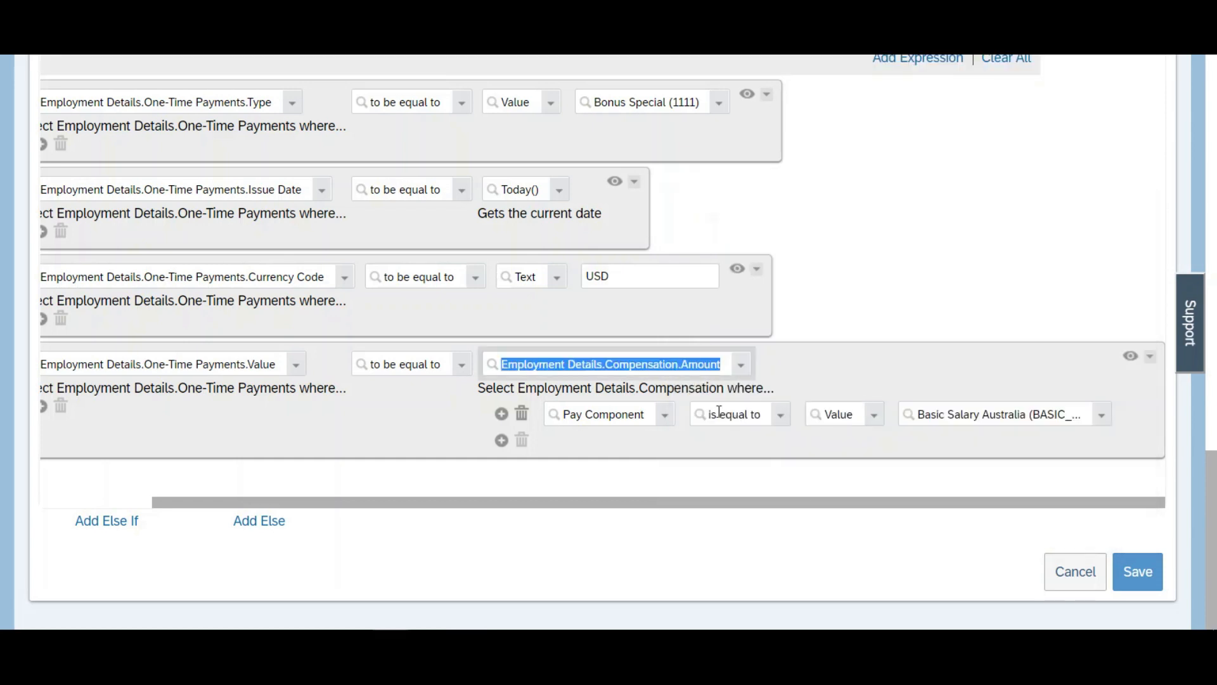
Step: Set the Else If One-Time Payments.Value action to Multiply() with Employment Details.Compensation.Amount as the value
text(multi)
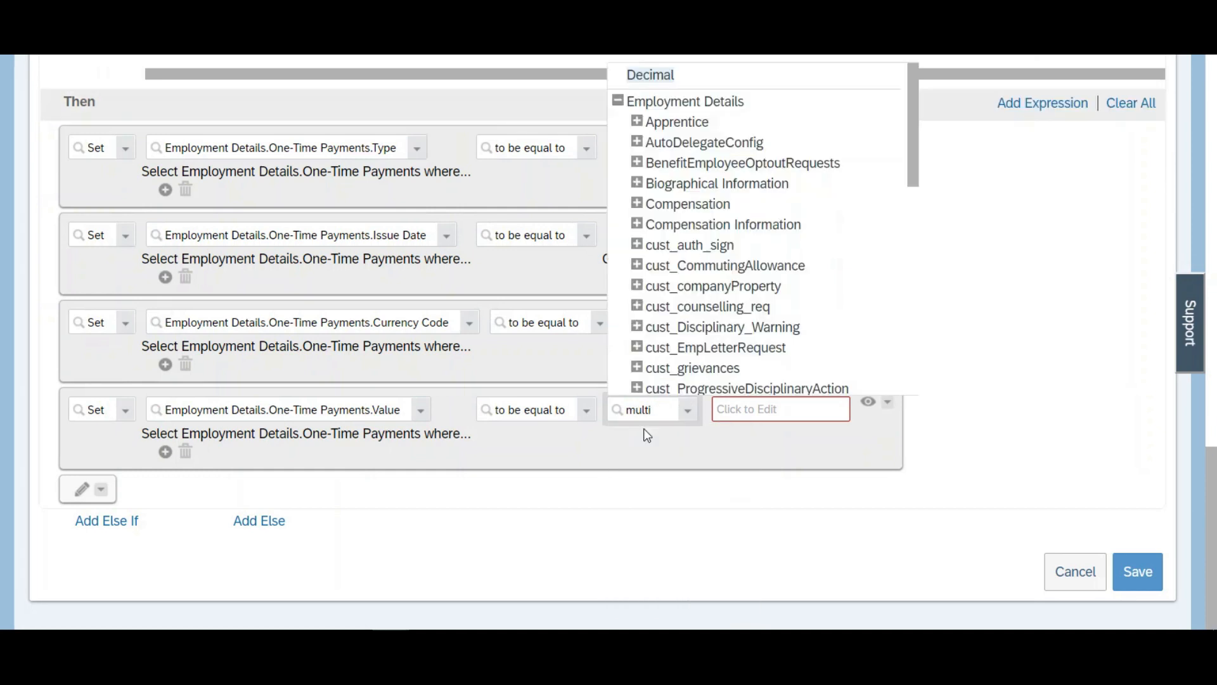
drag(913, 184, 927, 400)
click(662, 355)
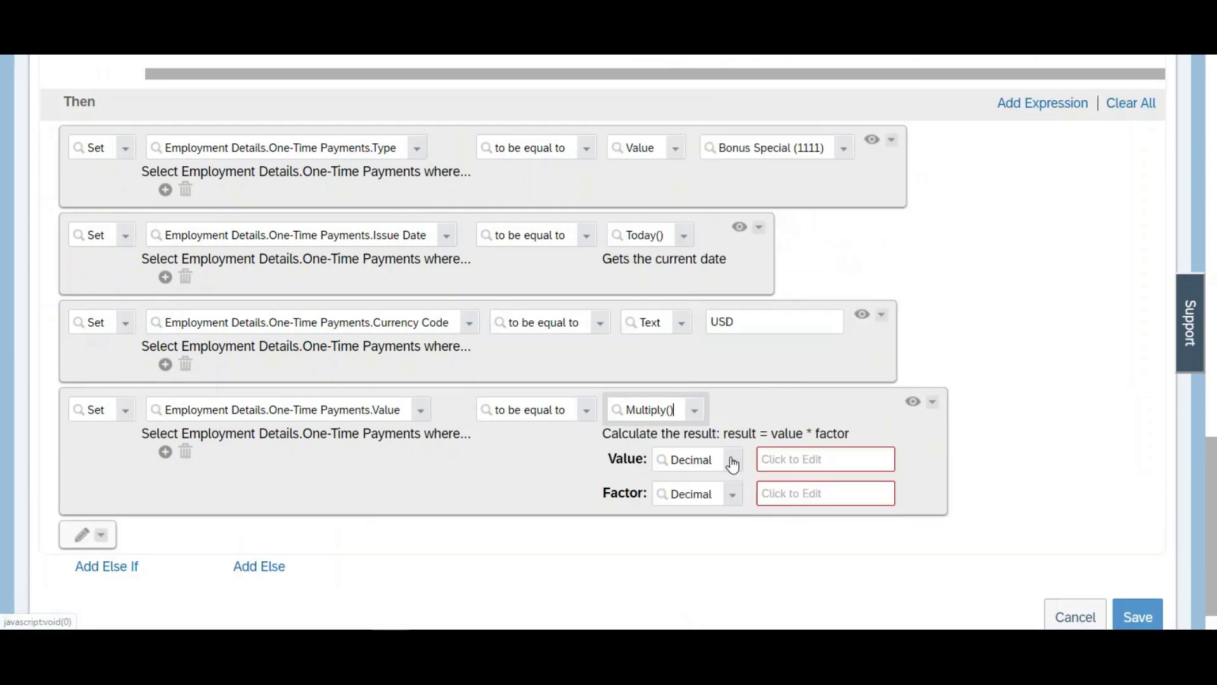
click(731, 466)
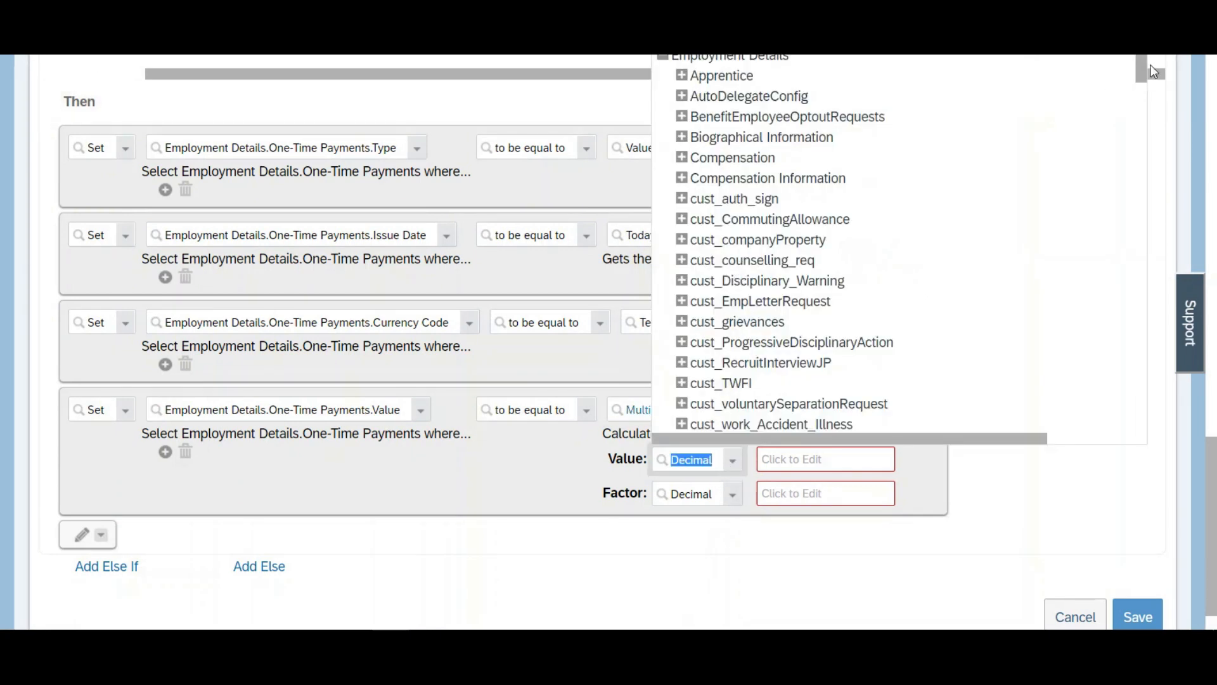
click(682, 157)
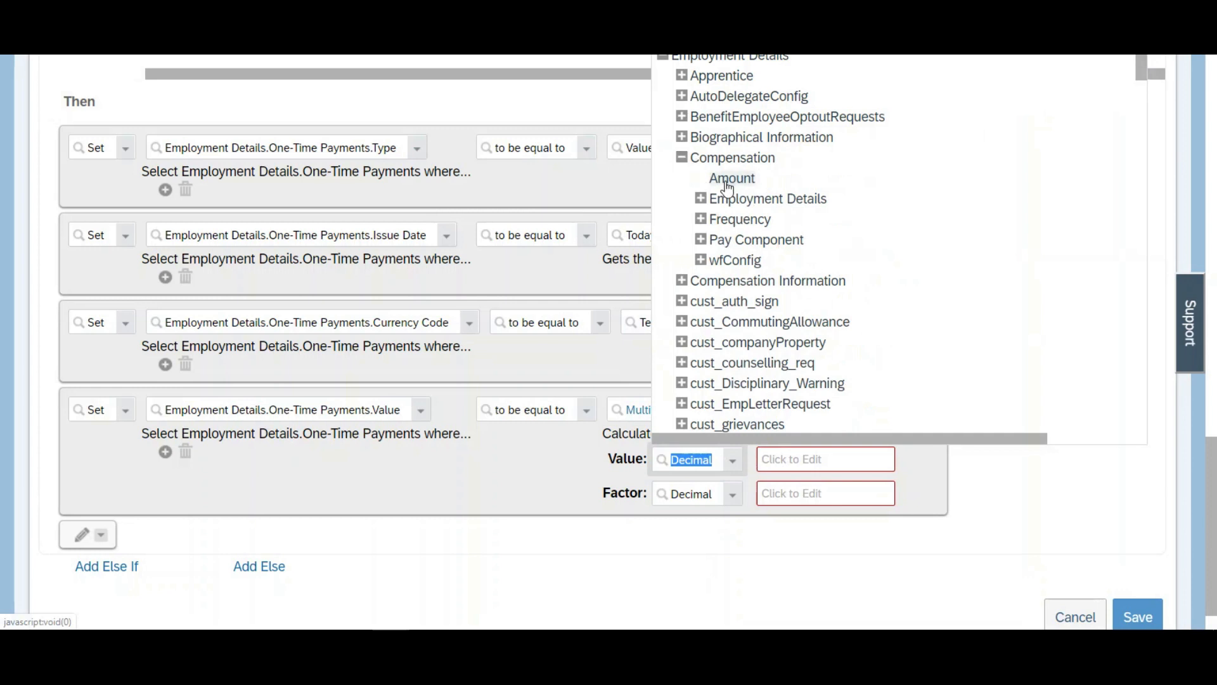
click(729, 181)
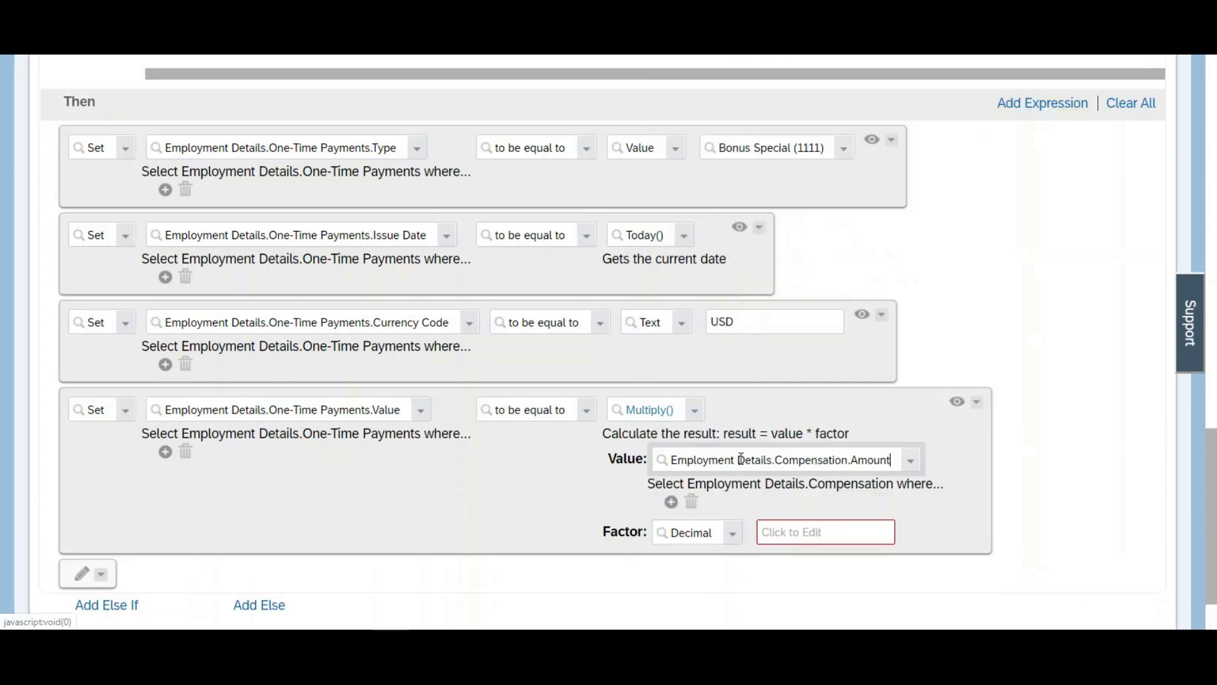
Step: Filter the multiplied compensation amount to the Pay Component equal to Basic Salary Australia
click(671, 502)
click(865, 510)
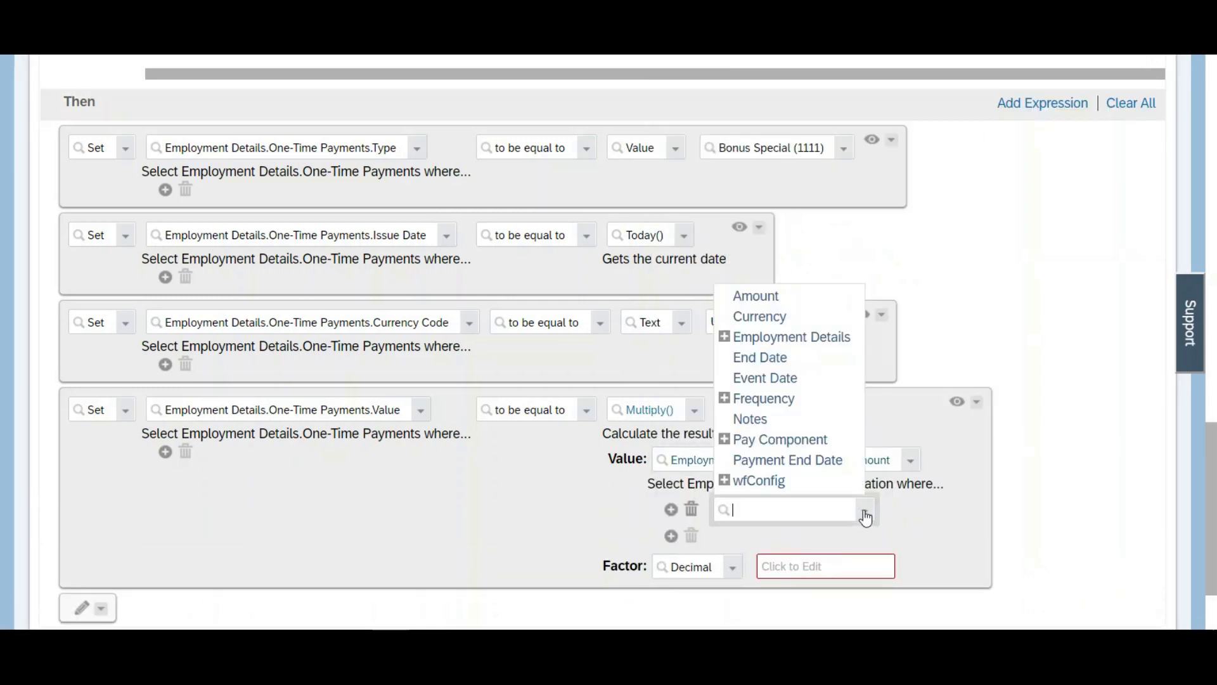
click(755, 443)
click(1094, 510)
text(basic_AU)
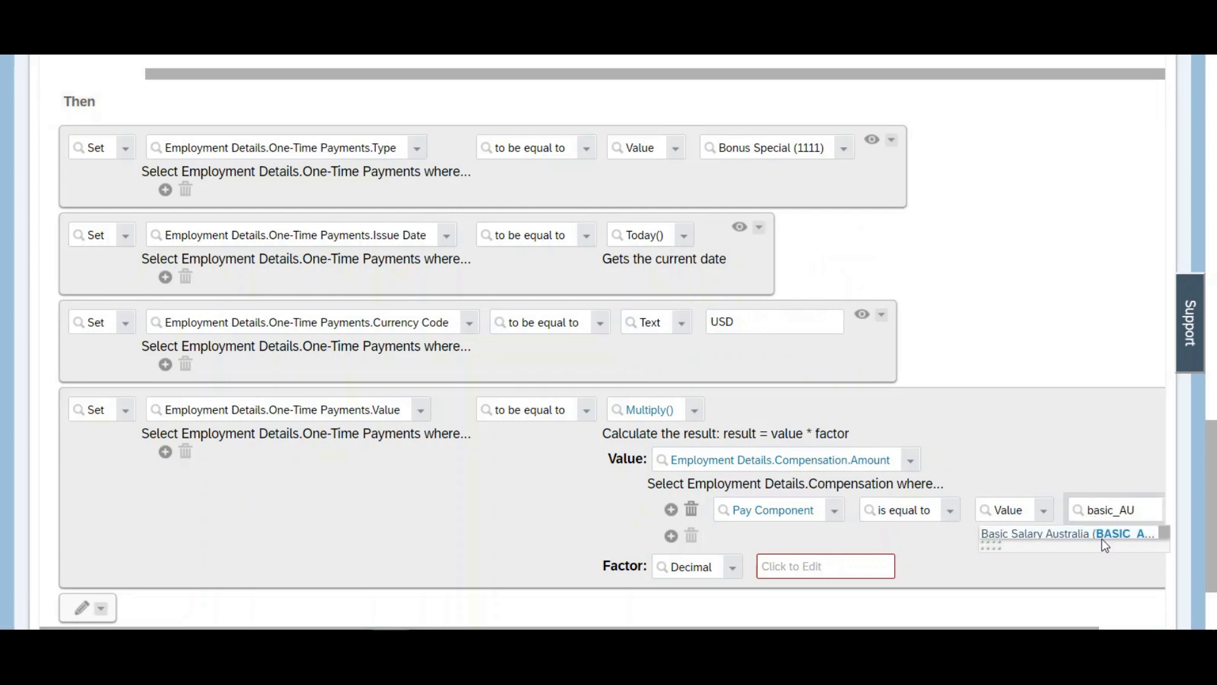
click(1101, 538)
Step: Set the Multiply() factor to Divide() with dividend 50 and divisor 100
scroll(1214, 581, down, 2)
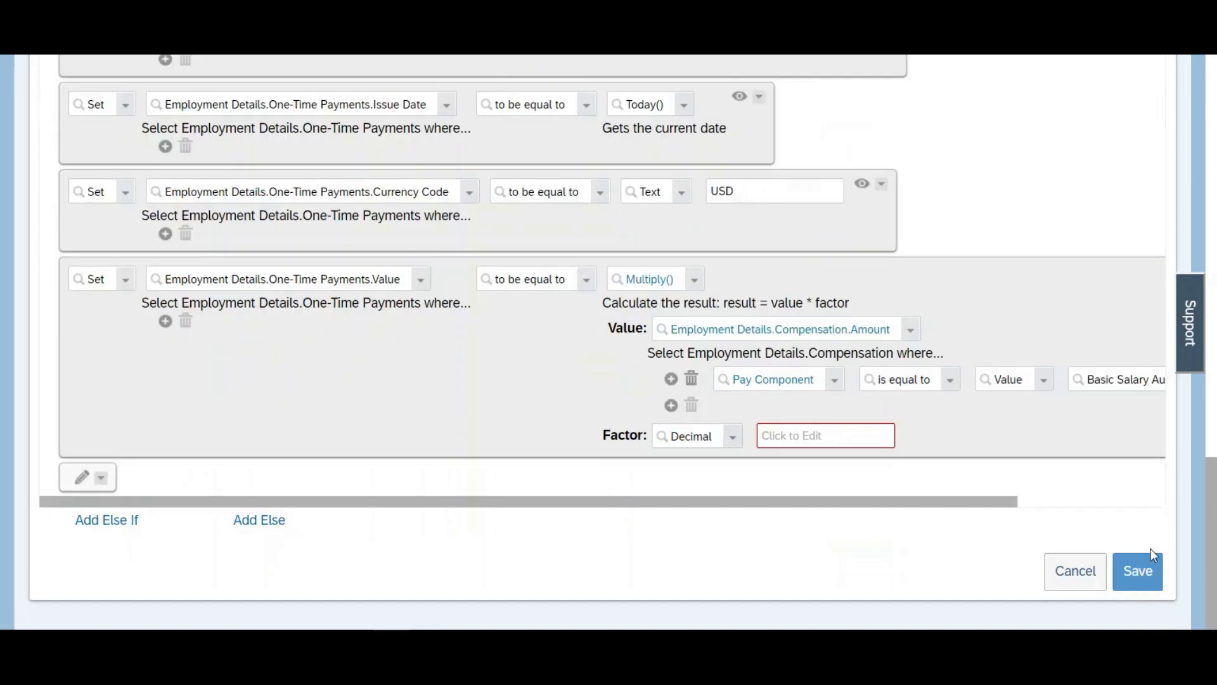
drag(735, 505, 936, 522)
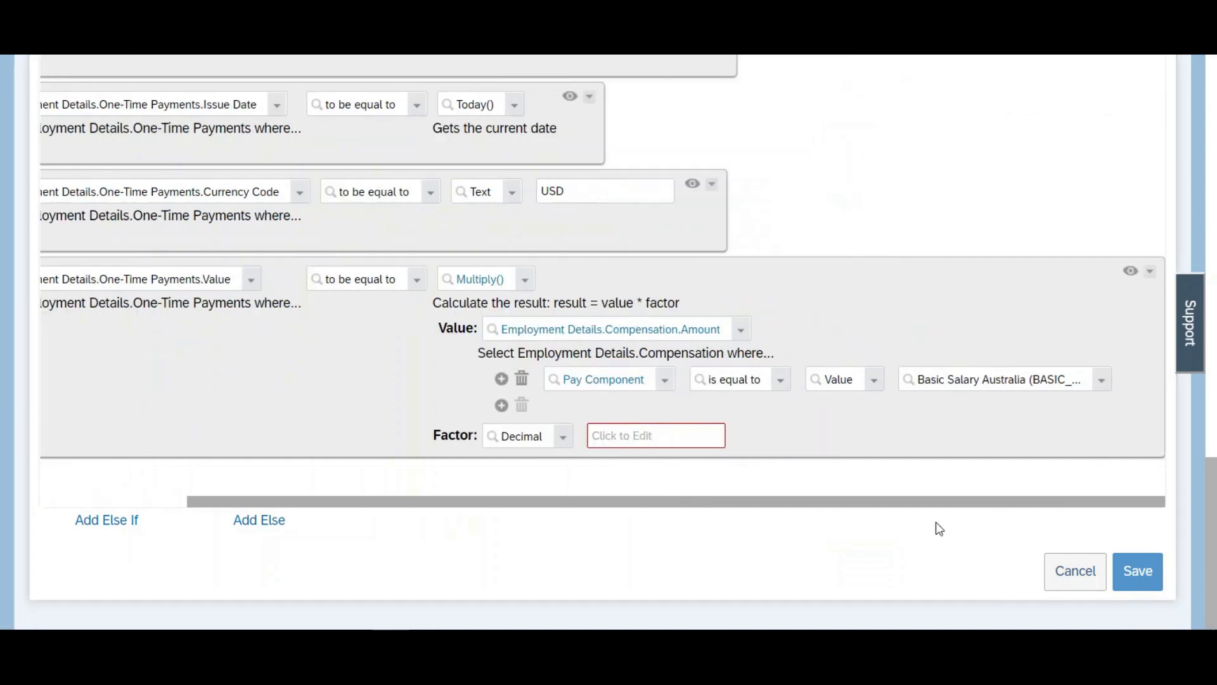
click(526, 434)
text(divi)
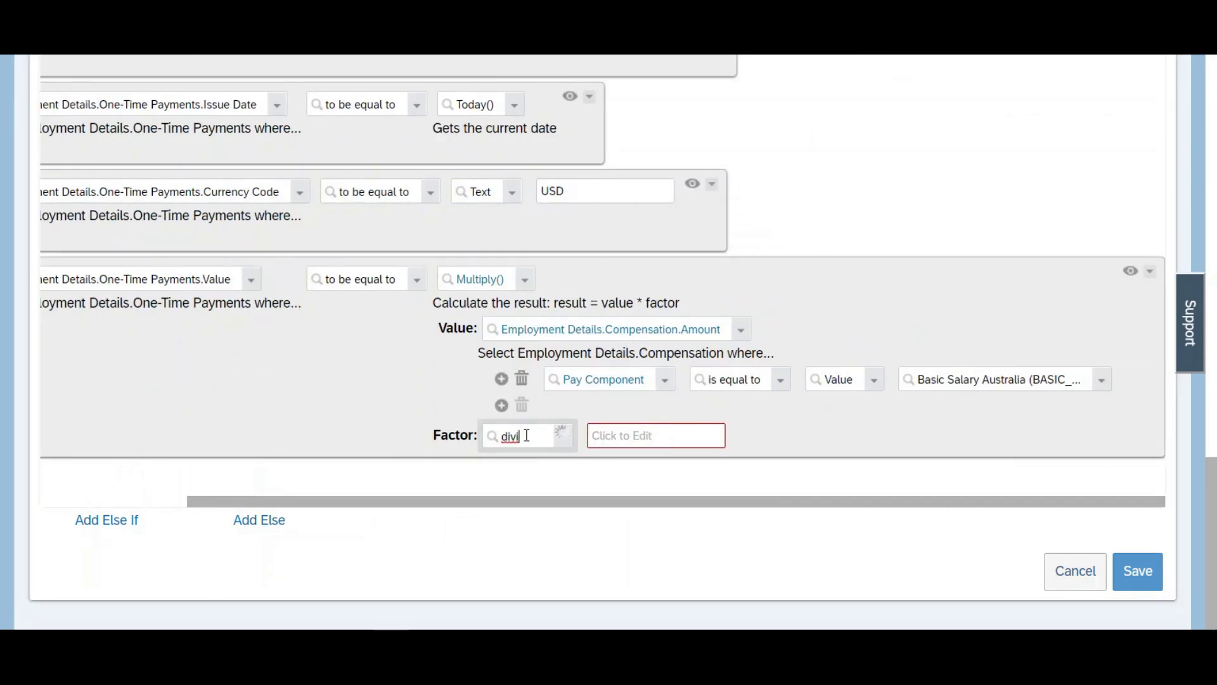
drag(793, 182, 778, 390)
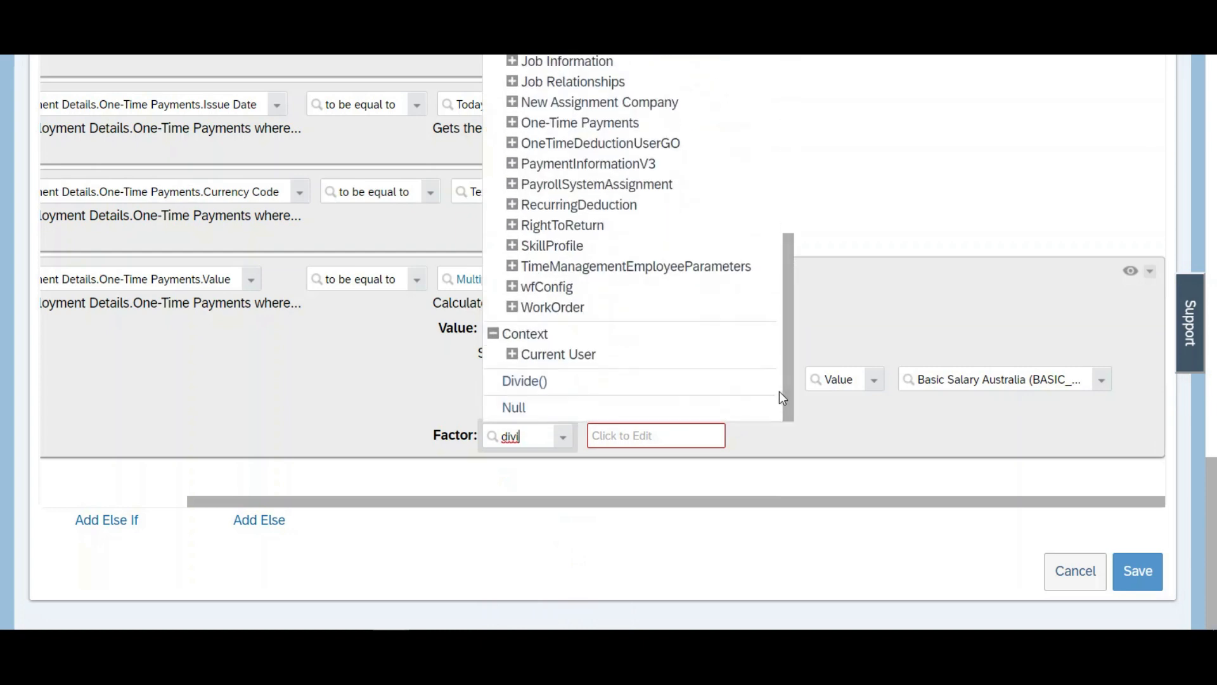
click(524, 381)
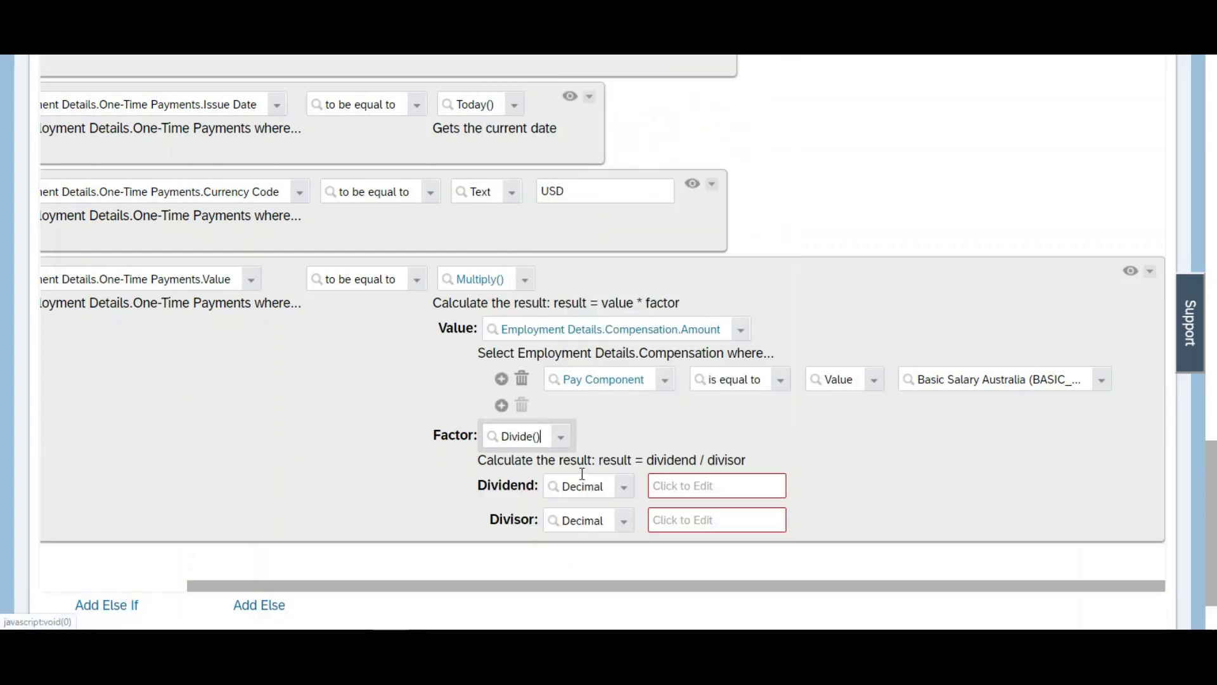
click(662, 485)
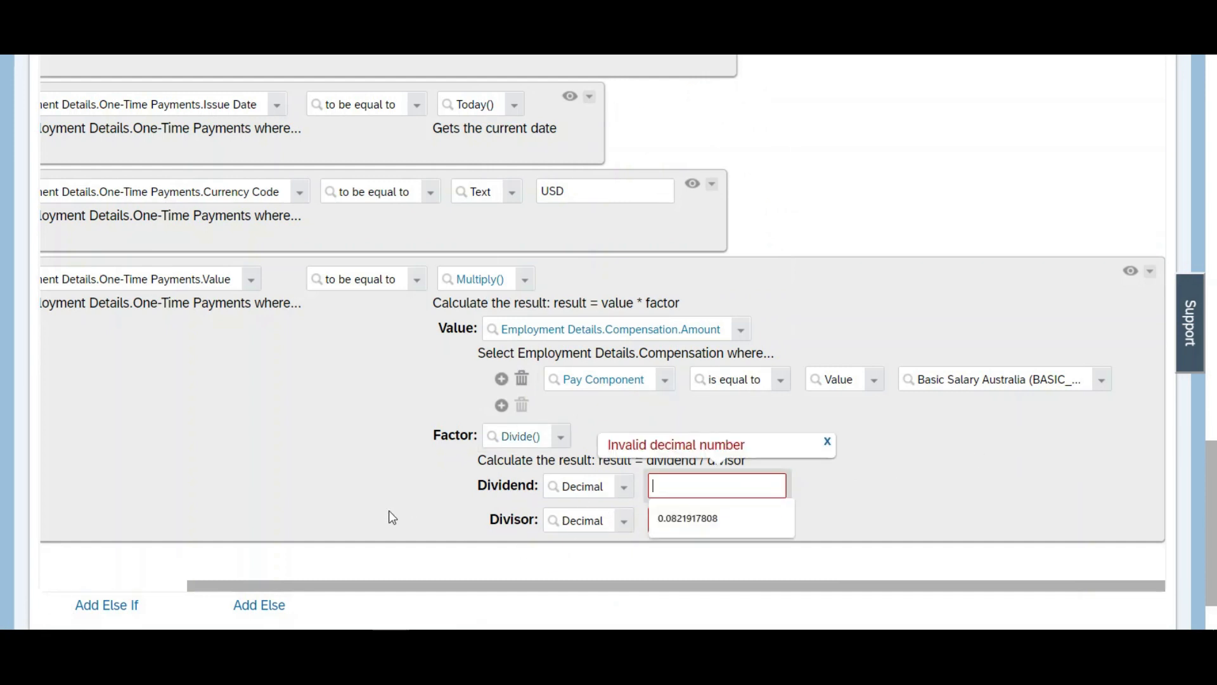
click(660, 524)
text(100)
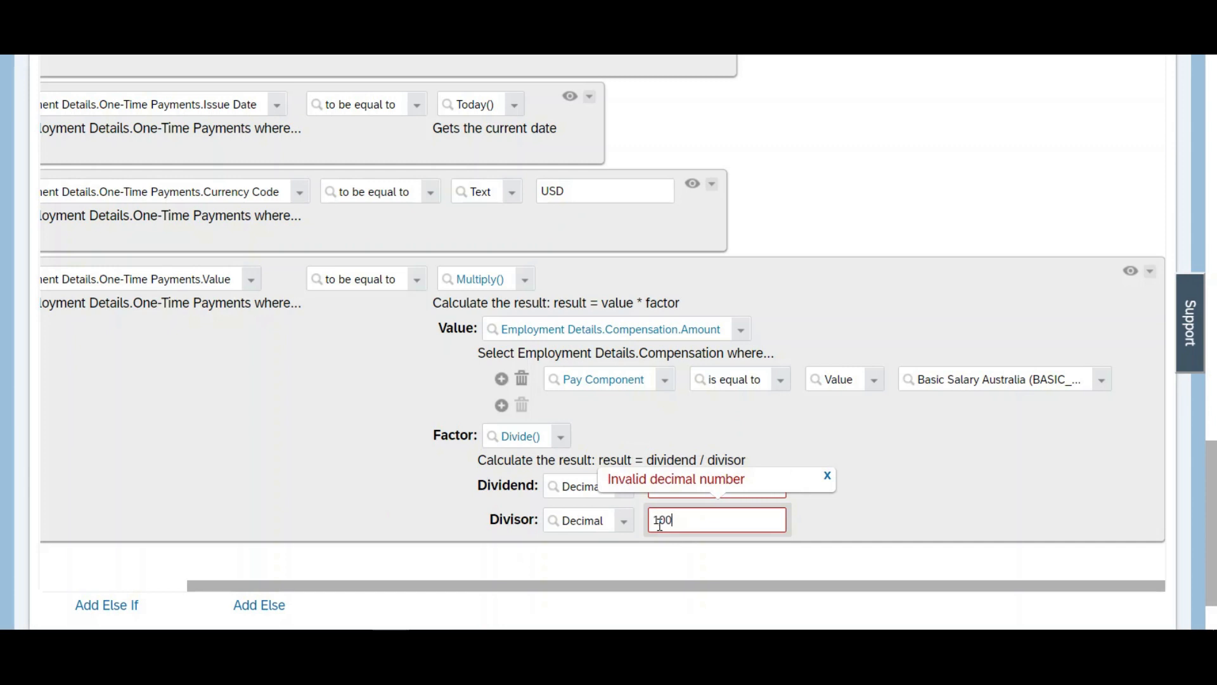
click(856, 508)
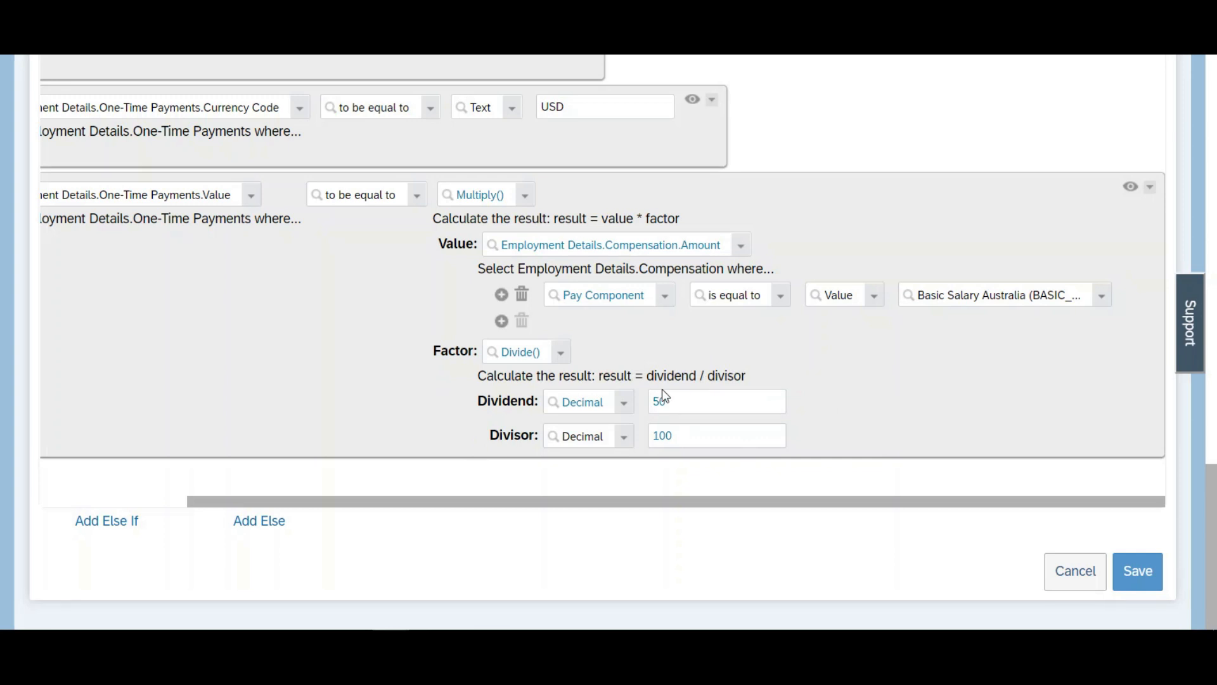
Step: Check the finished Else If payment value action and save the CreateIncentives rule
drag(661, 502, 509, 506)
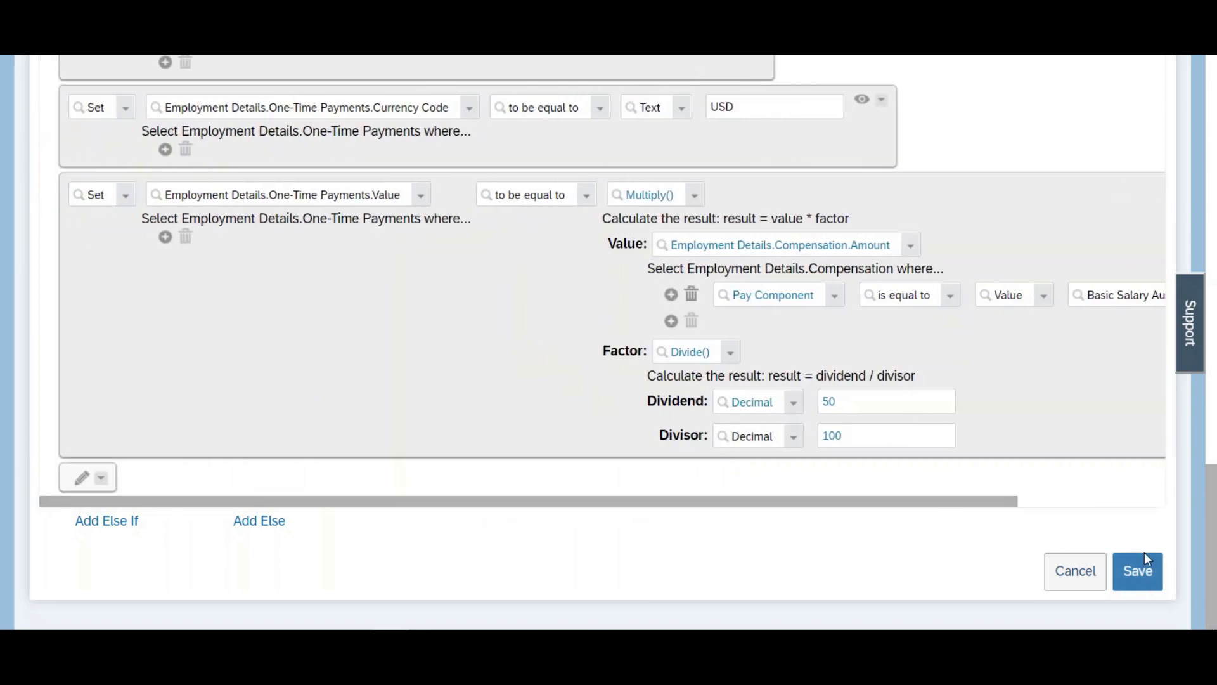
mouse_move(1211, 514)
mouse_down()
mouse_move(1214, 238)
mouse_move(1213, 518)
mouse_up()
click(1138, 579)
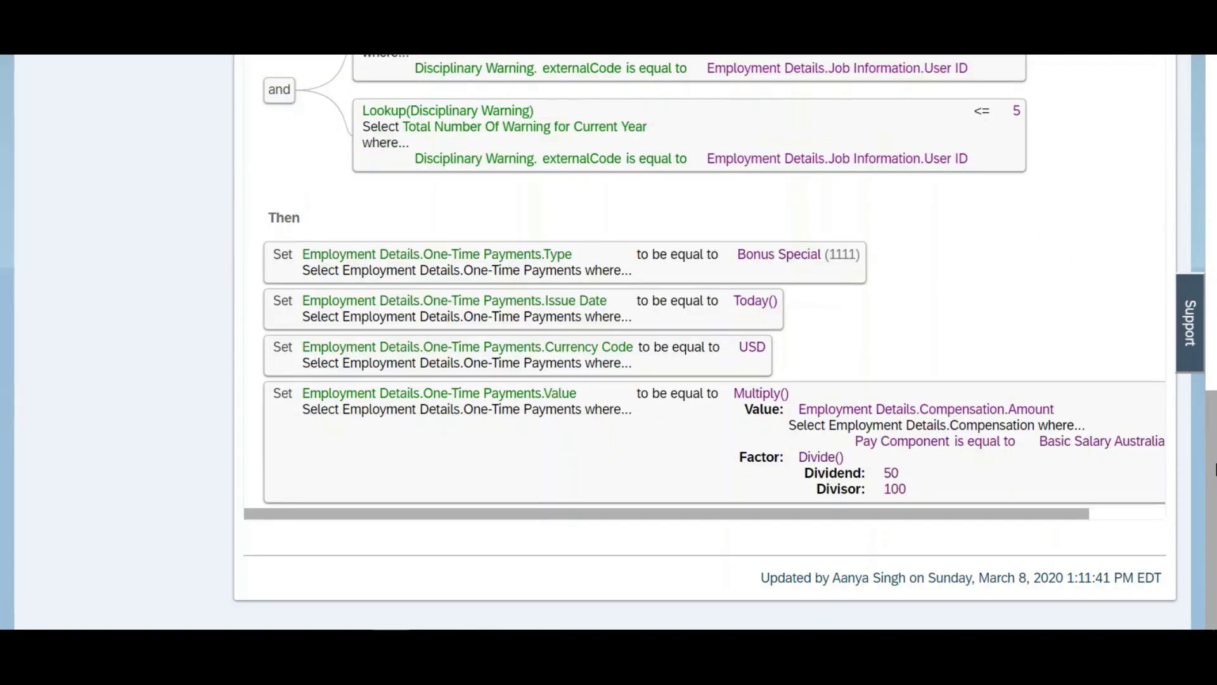
Step: Copy the CreateIncentives rule code and set it as the Associated Rule of the Off Cycle Event Batch
drag(1215, 468, 1215, 98)
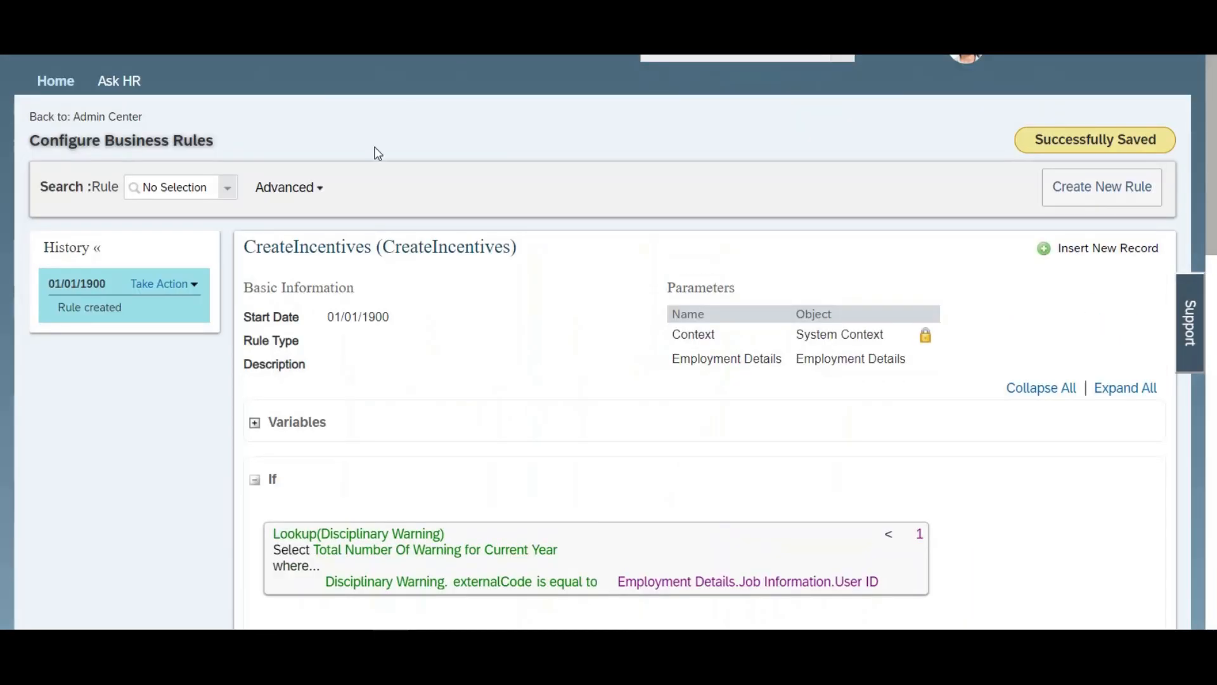
drag(510, 247, 385, 247)
key(ctrl+c)
key(alt+Tab)
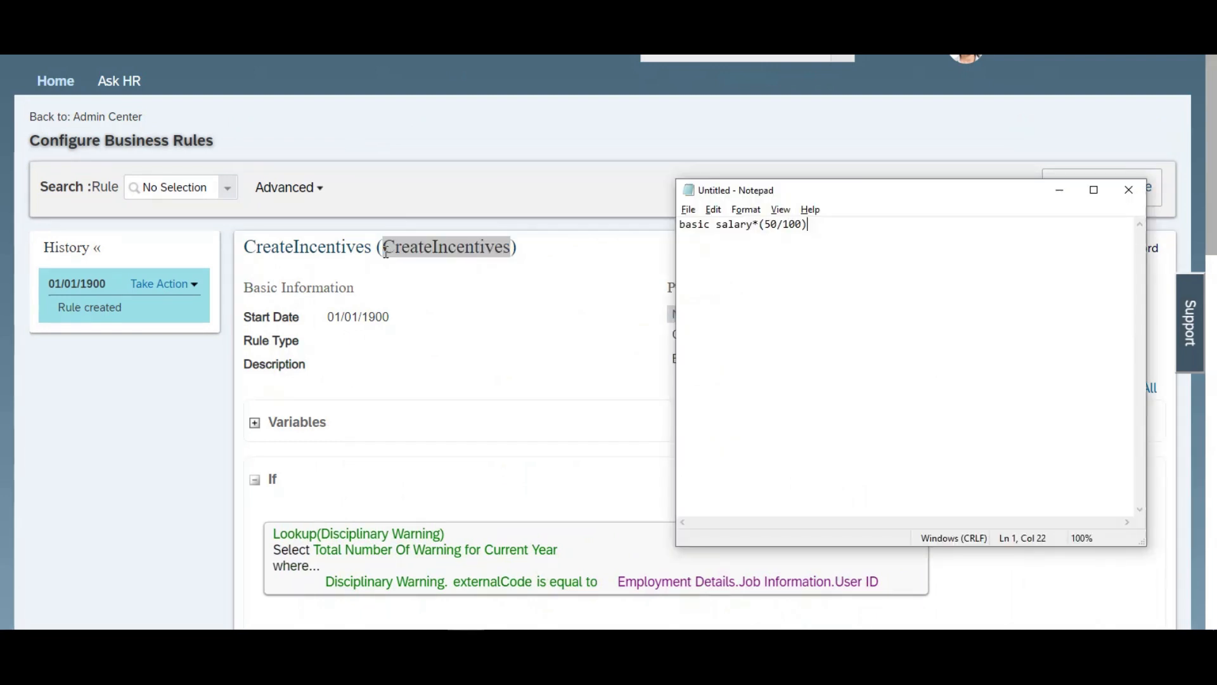
key(alt+Tab)
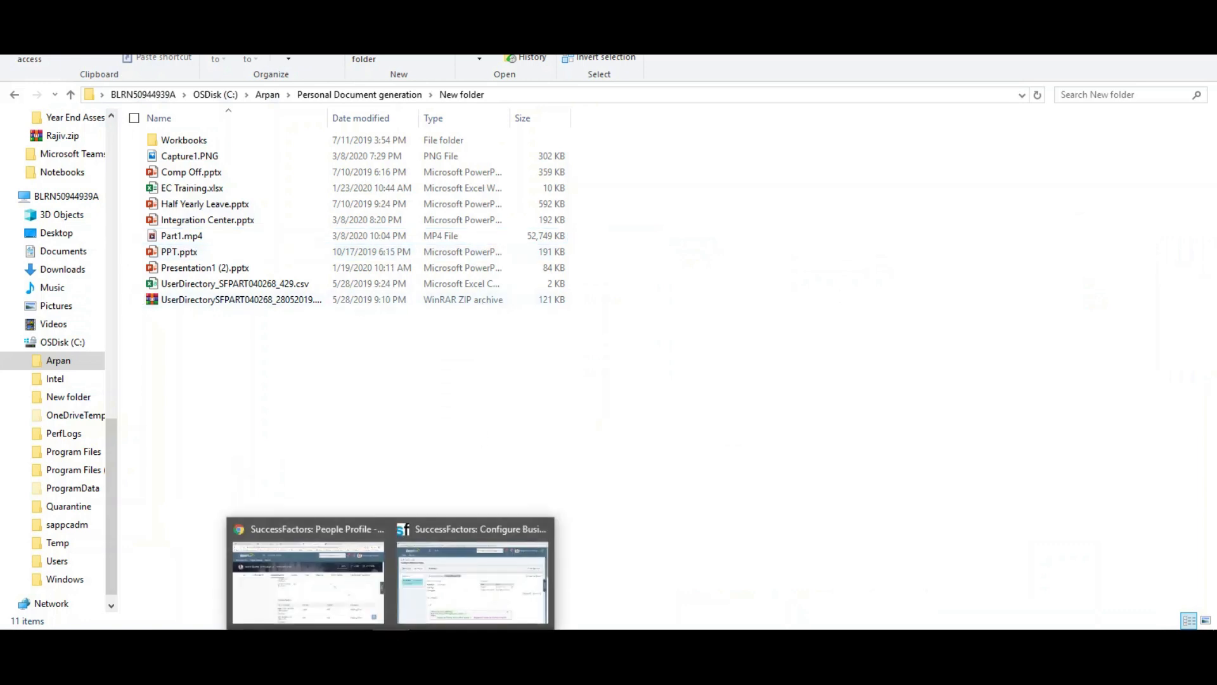
mouse_move(341, 596)
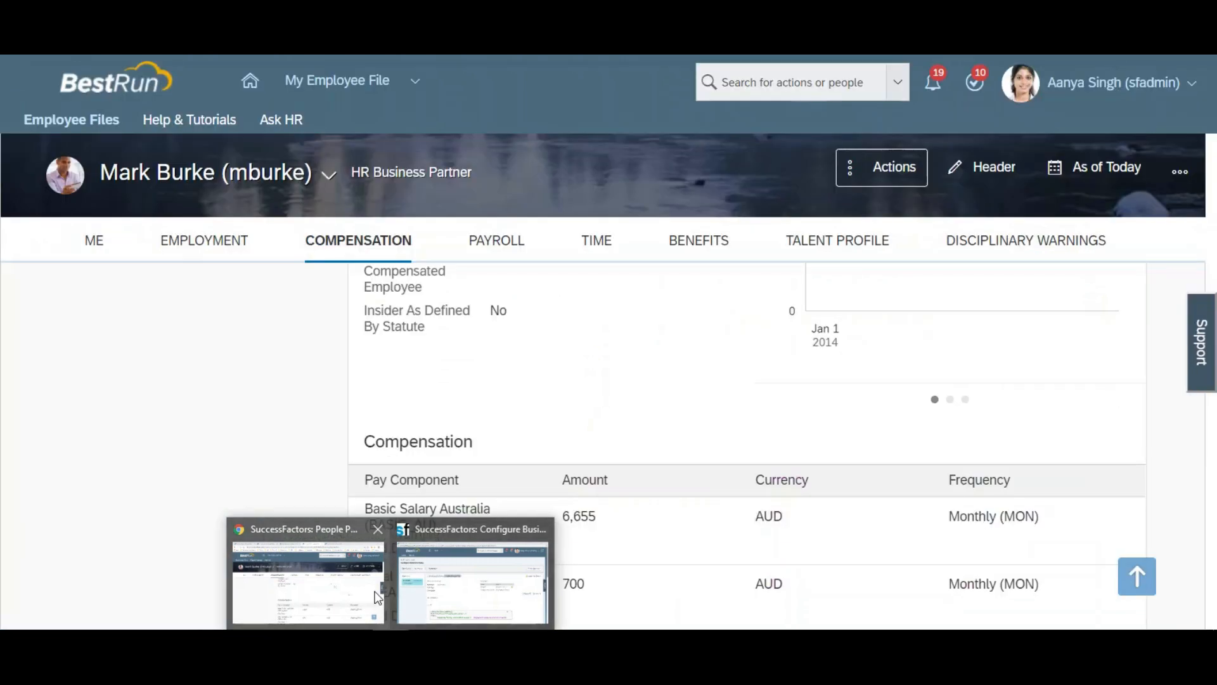
click(377, 596)
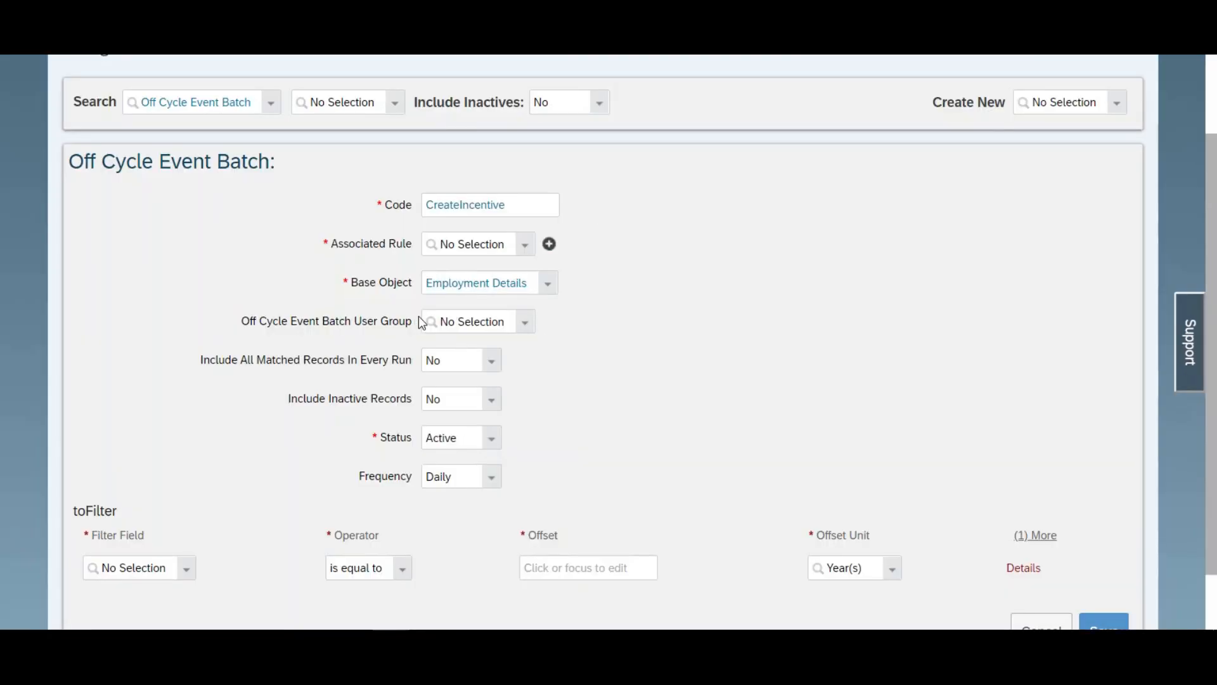
click(465, 244)
key(ctrl+v)
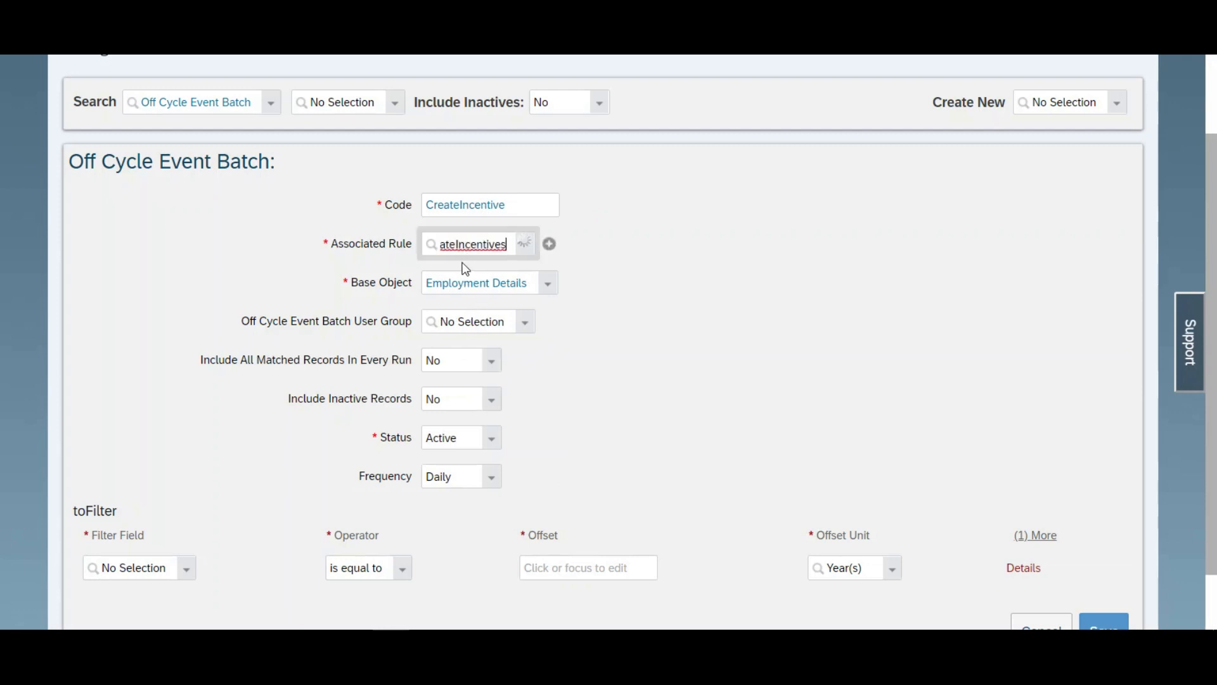
click(464, 268)
Step: Leave the batch user group unselected and set Include All Matched Records In Every Run to Yes
scroll(607, 301, down, 1)
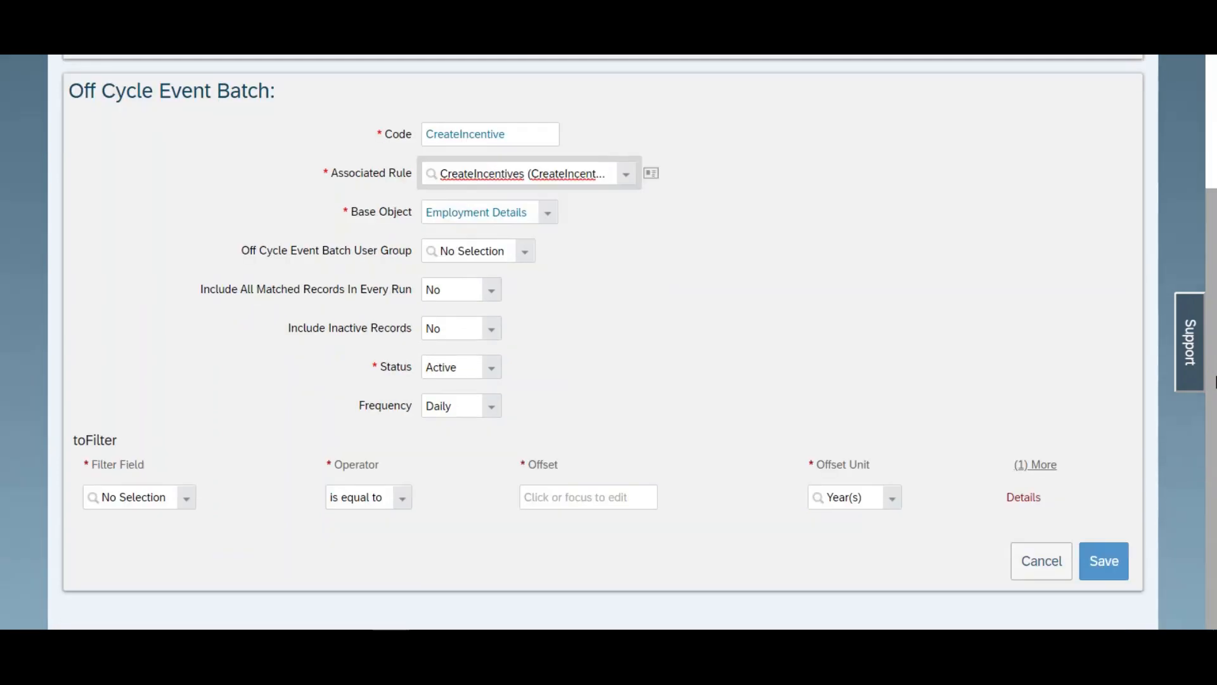
click(526, 257)
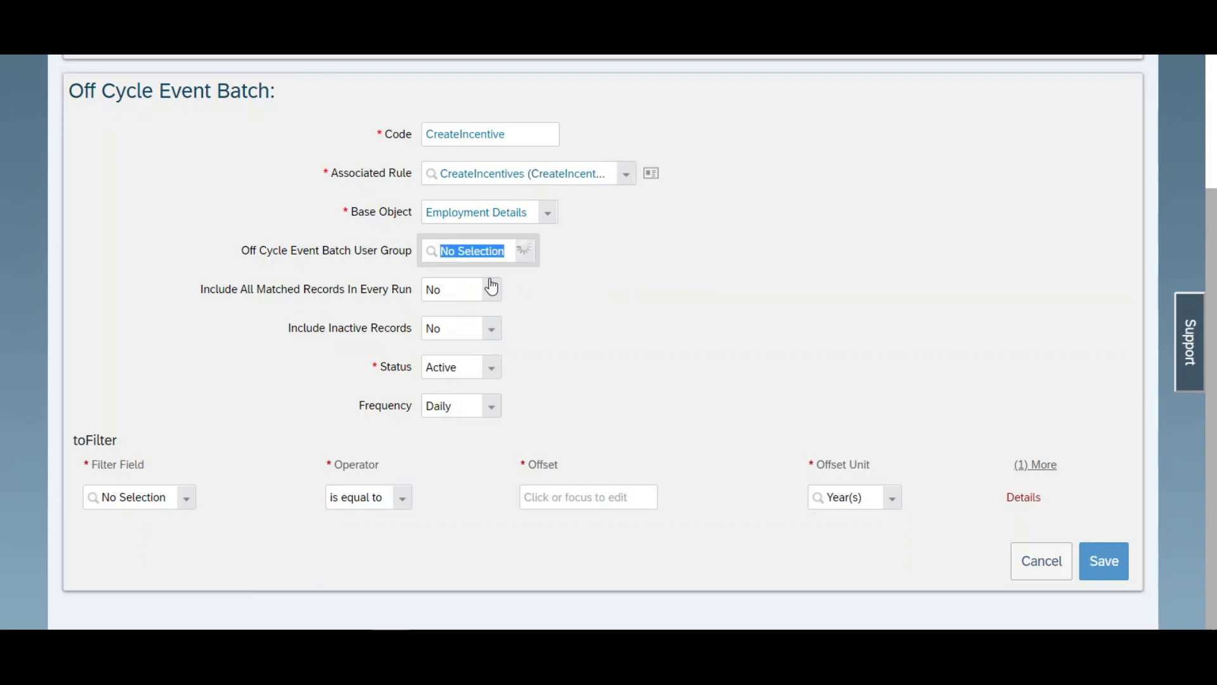
click(706, 289)
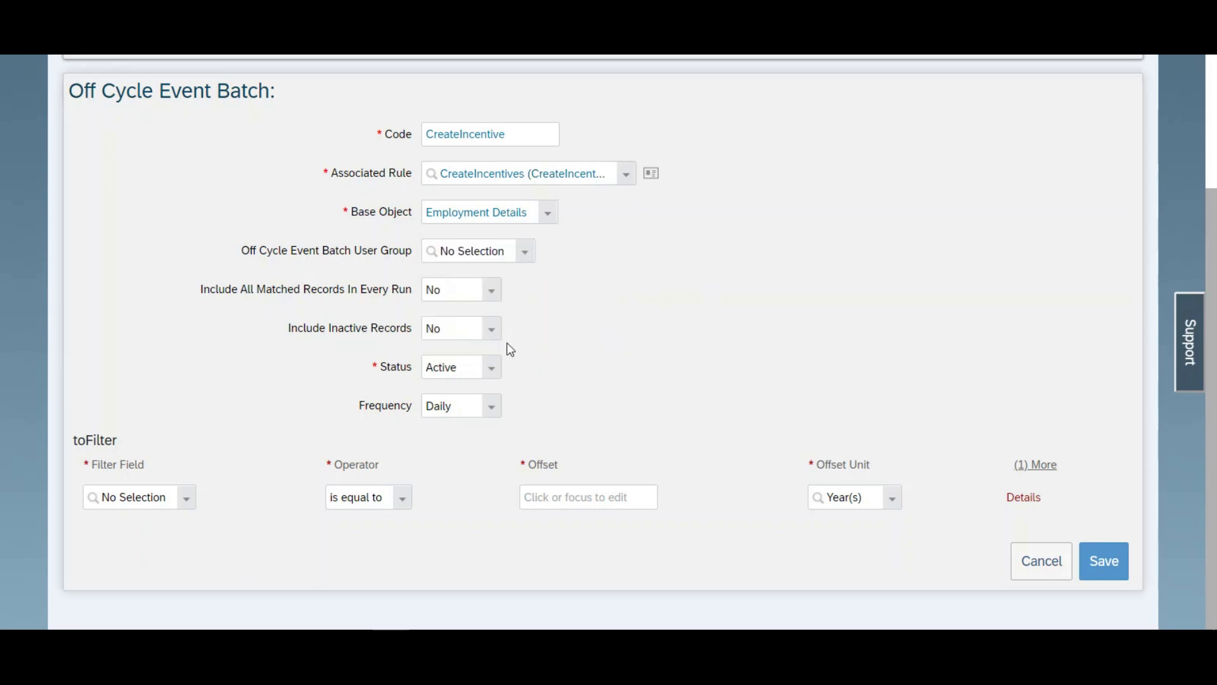
click(492, 290)
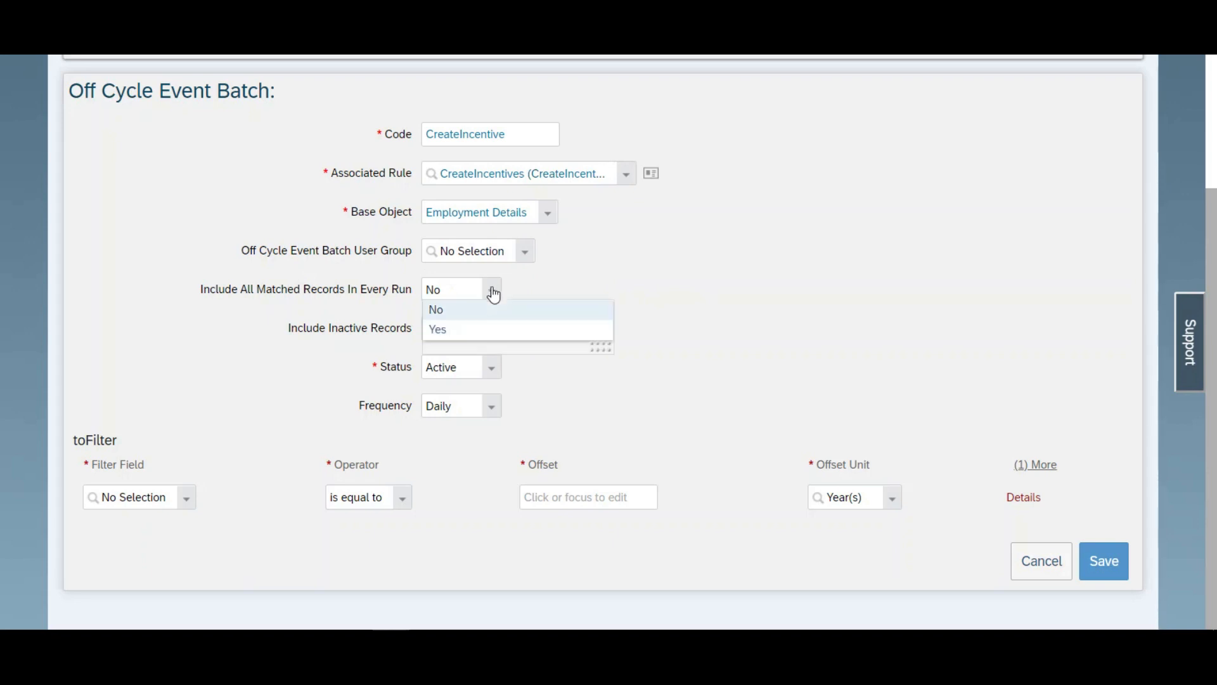
click(473, 331)
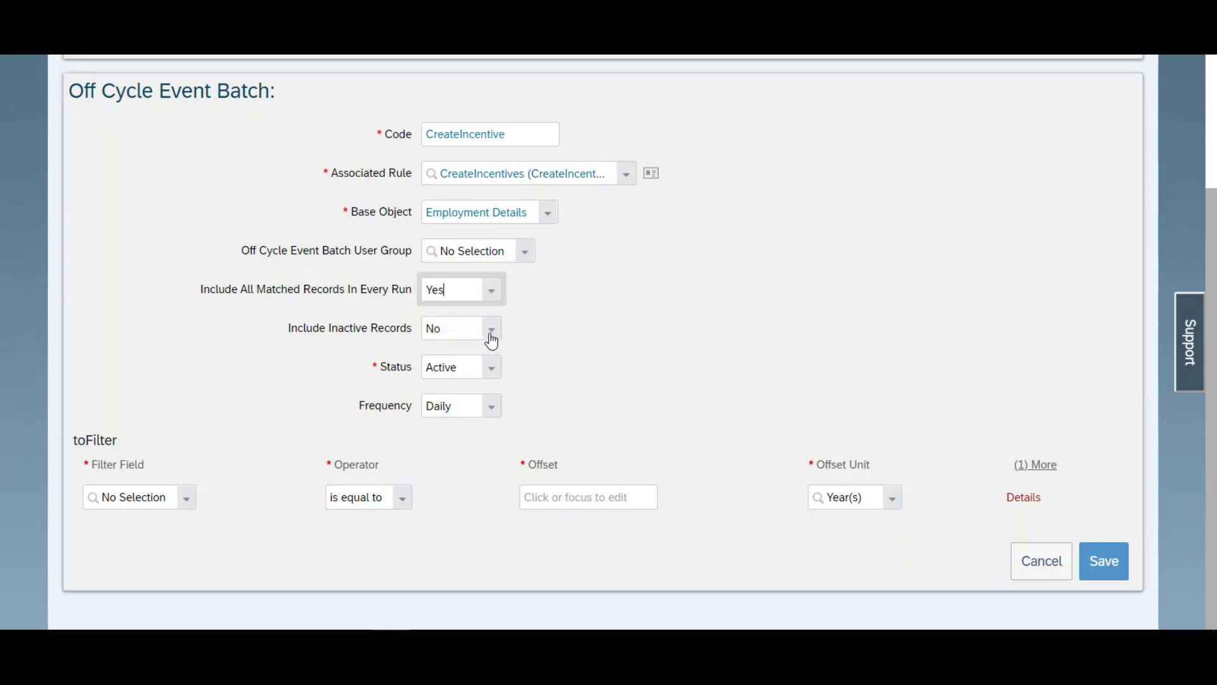
Step: Set the batch frequency to Monthly with 31 as the Day of Execution, and save the Off Cycle Event Batch
click(493, 406)
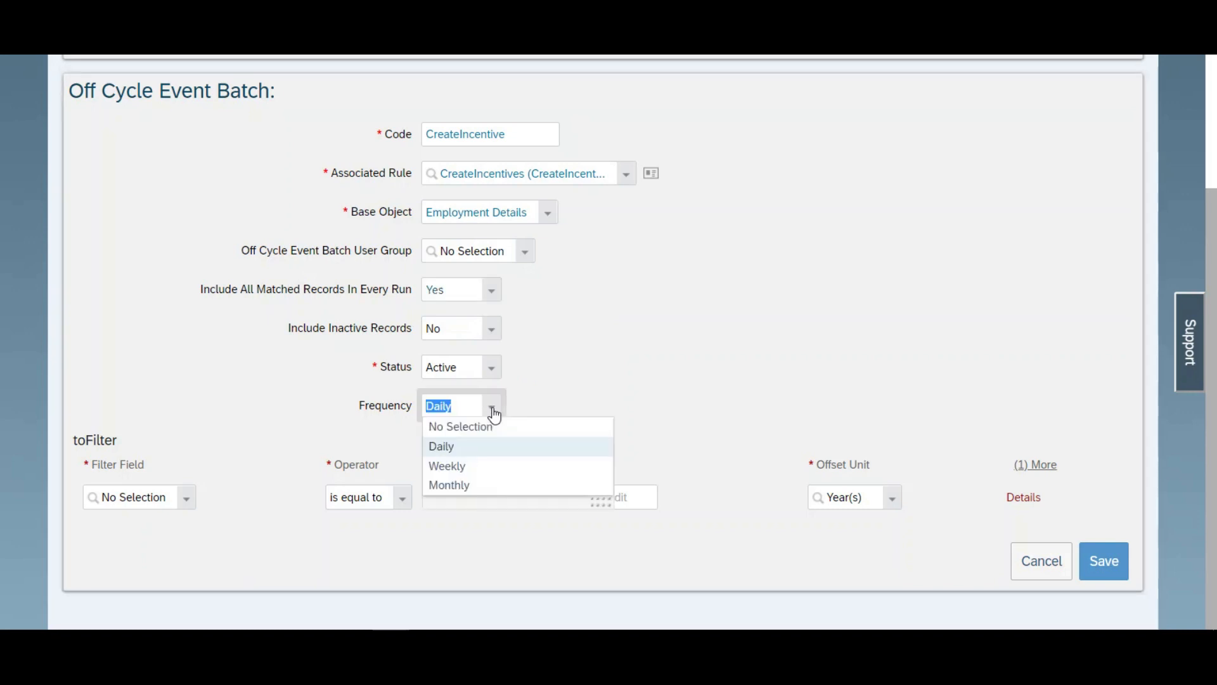
click(461, 490)
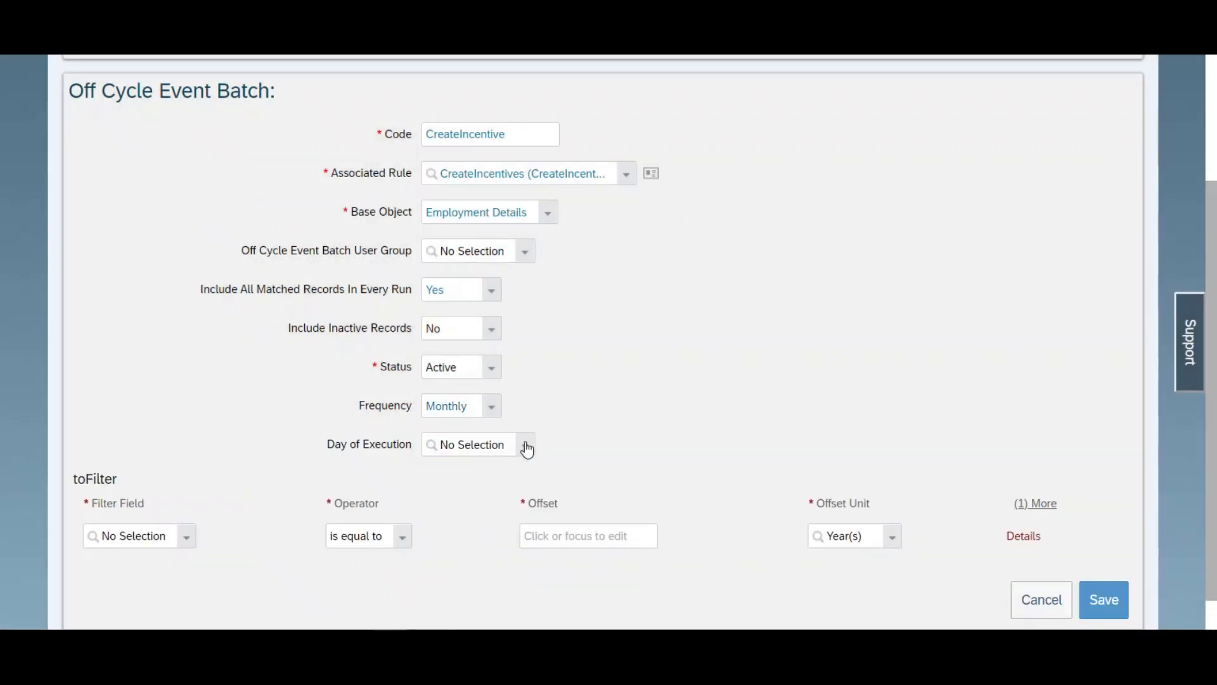
click(526, 446)
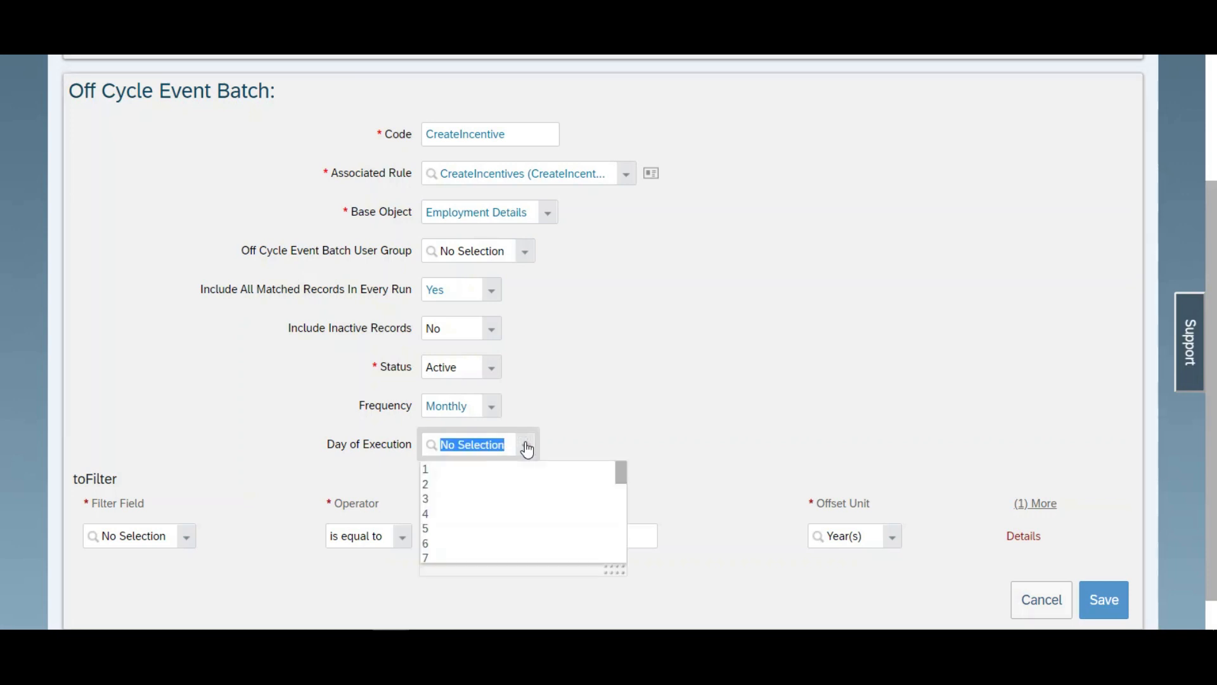
drag(622, 474, 622, 557)
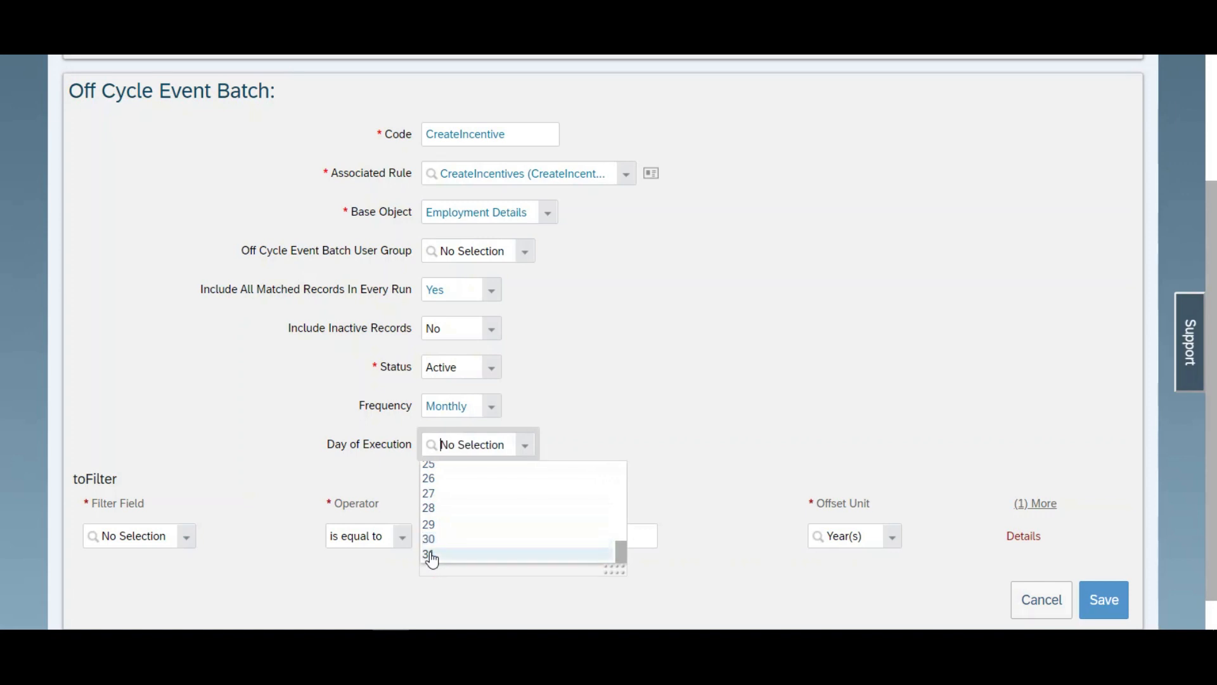
click(433, 556)
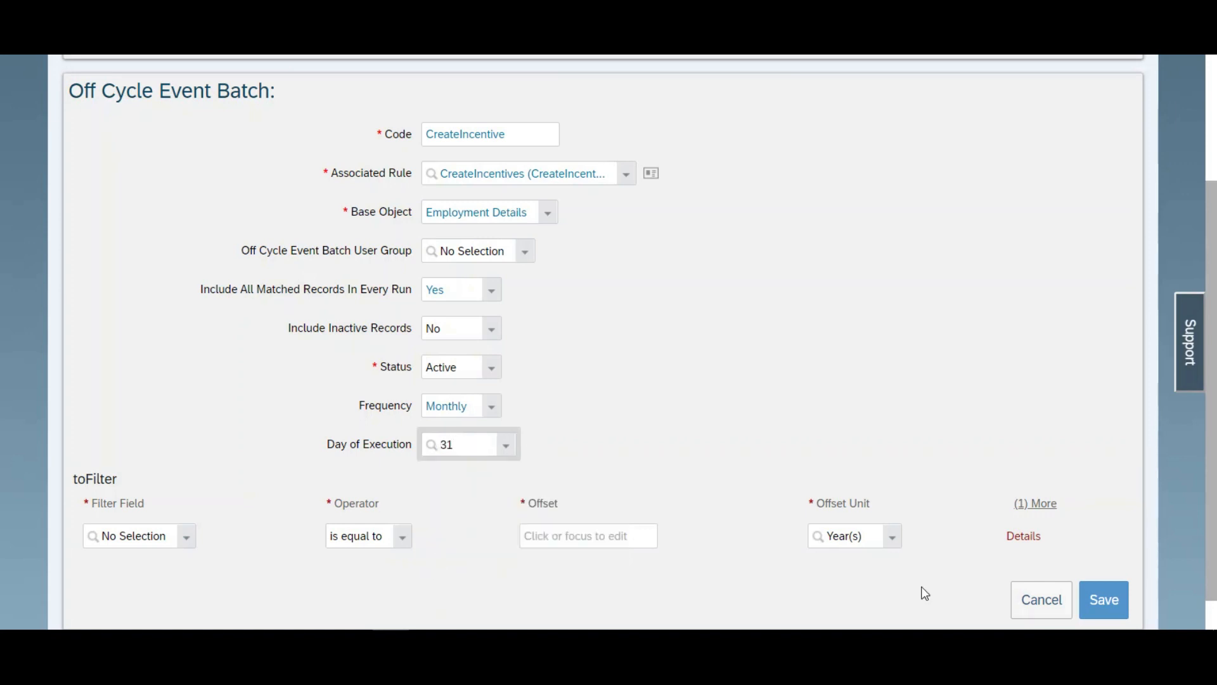
click(1090, 599)
click(748, 474)
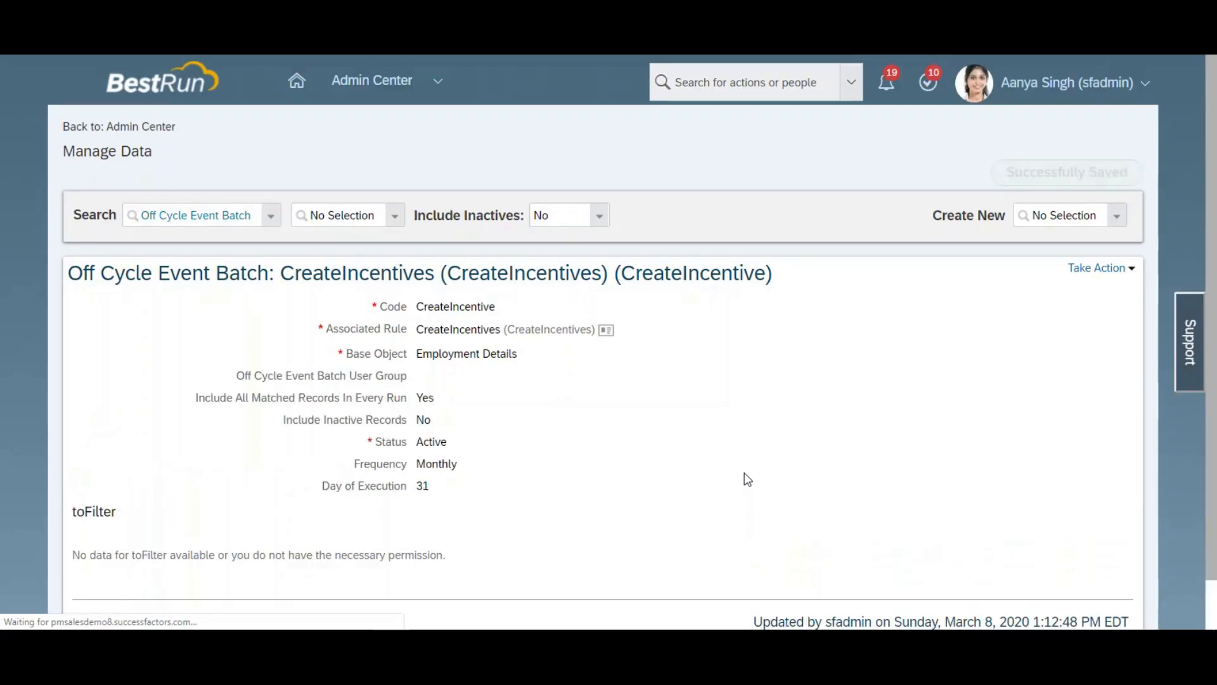
scroll(747, 479, down, 1)
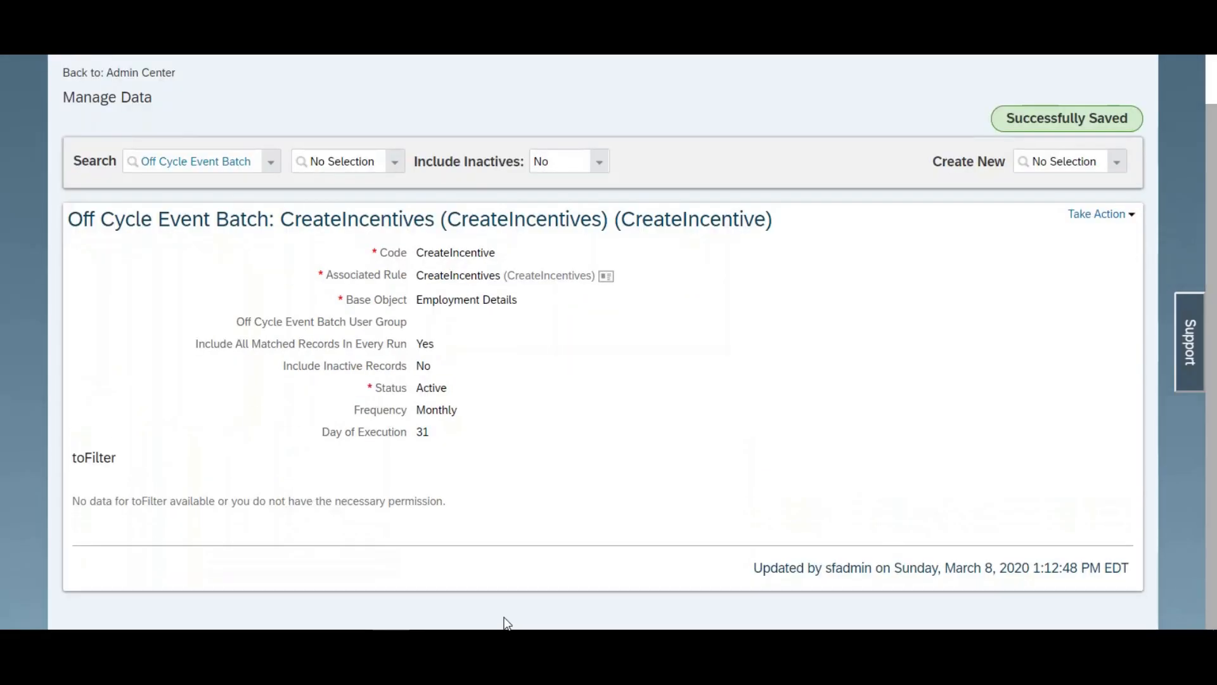
Step: Switch to the Configure Business Rules window and open the CreateIncentives rule's 01/01/1900 record for editing
mouse_move(390, 642)
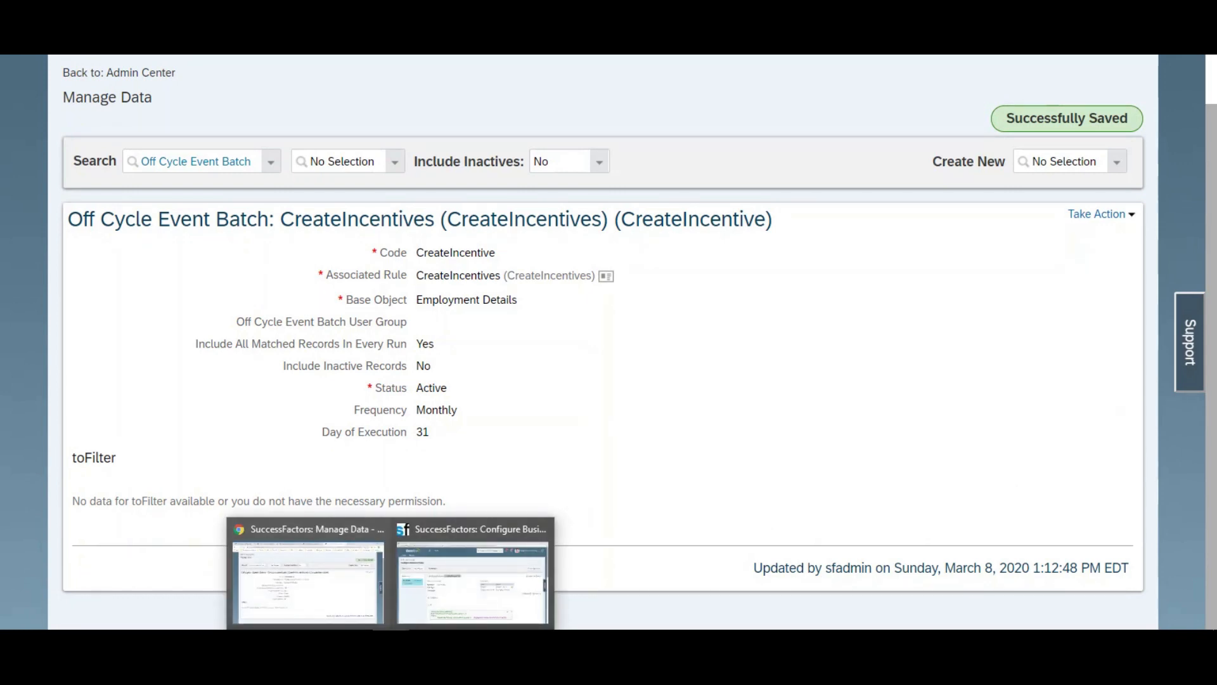
mouse_move(421, 588)
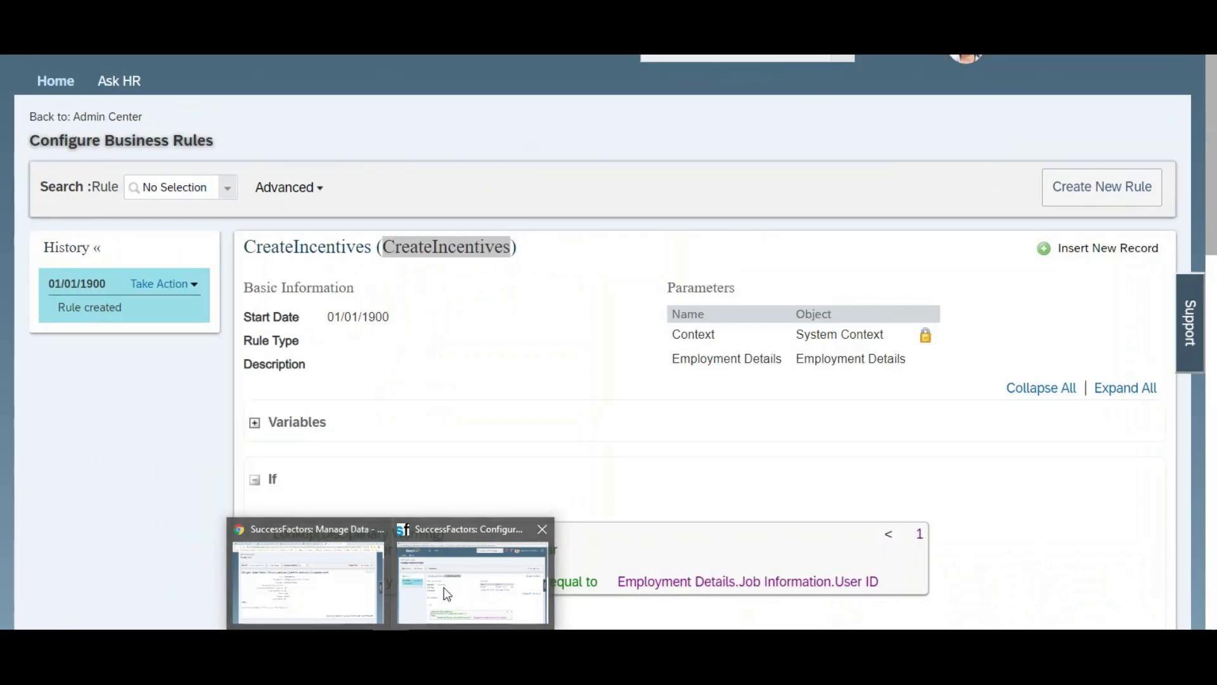
click(443, 587)
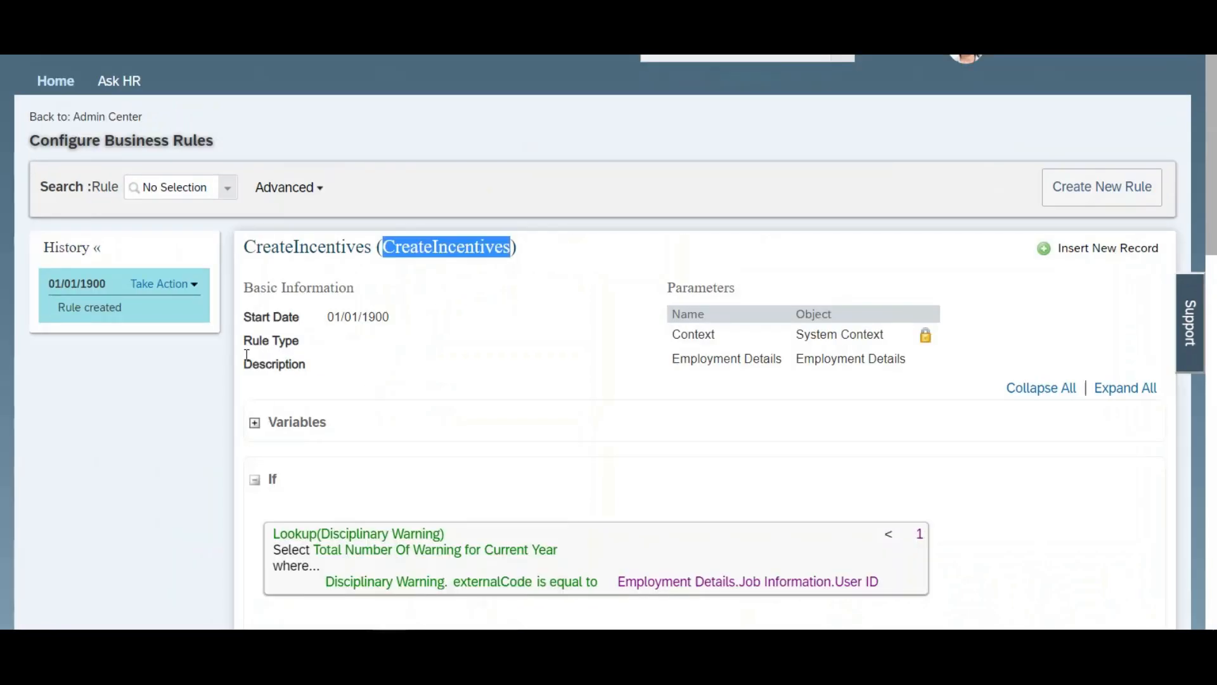
click(164, 283)
click(154, 298)
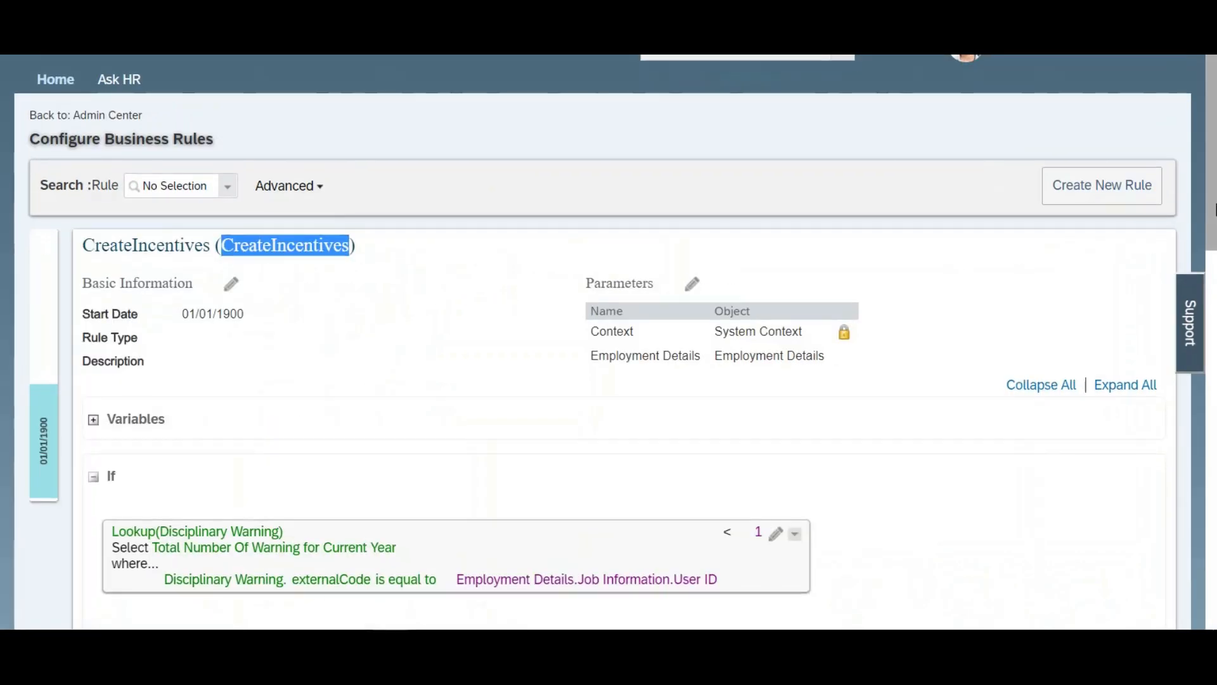
Step: Add a Parent And around the If condition that looks up Disciplinary Warning totals below 1
scroll(609, 342, down, 2)
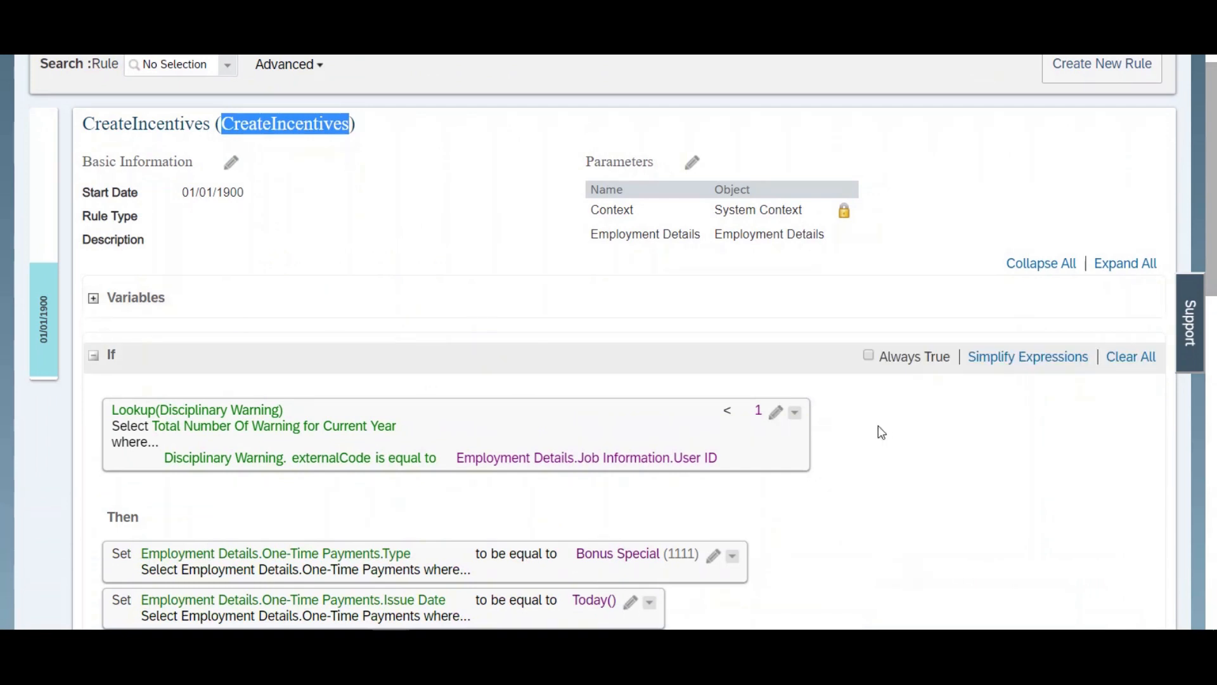
click(796, 412)
mouse_move(864, 463)
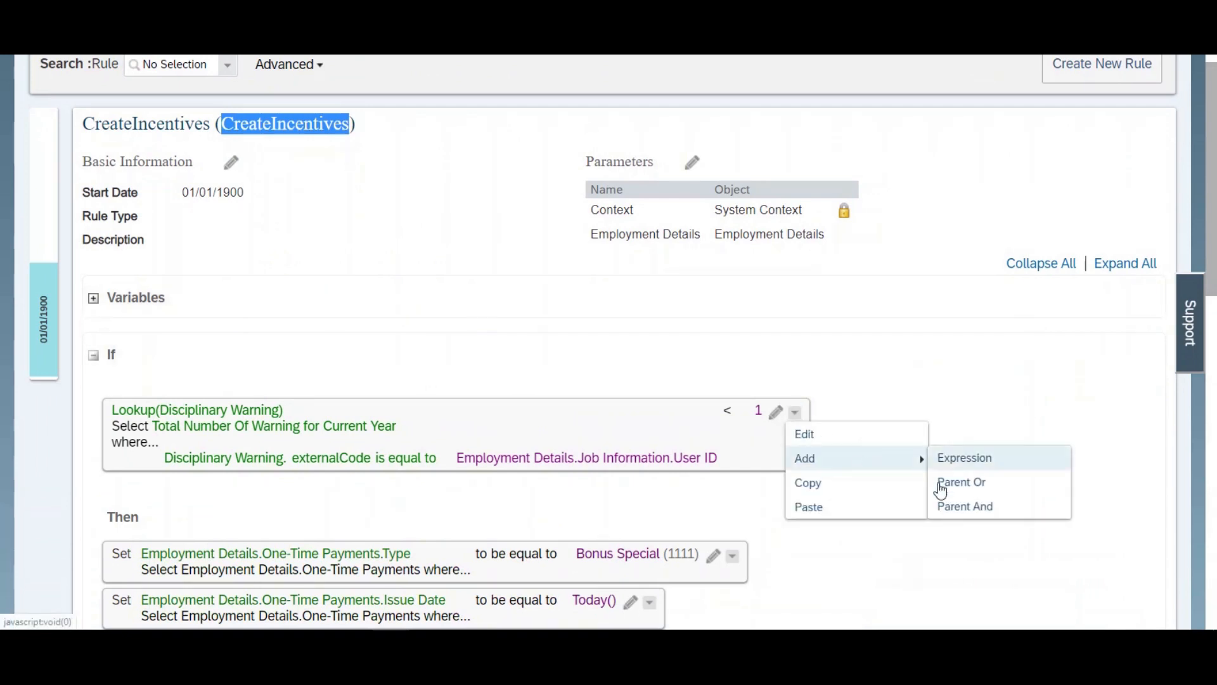
click(956, 511)
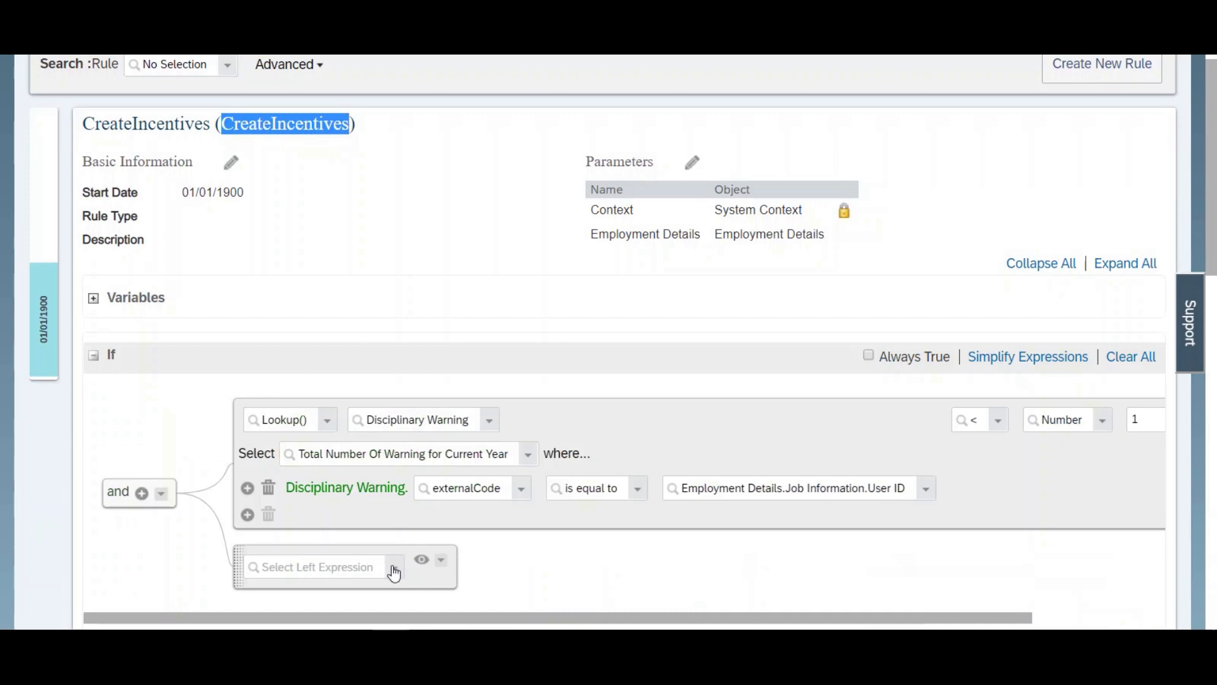
Step: Set the new If expression to Day Of Month() equal to the number 31
click(392, 567)
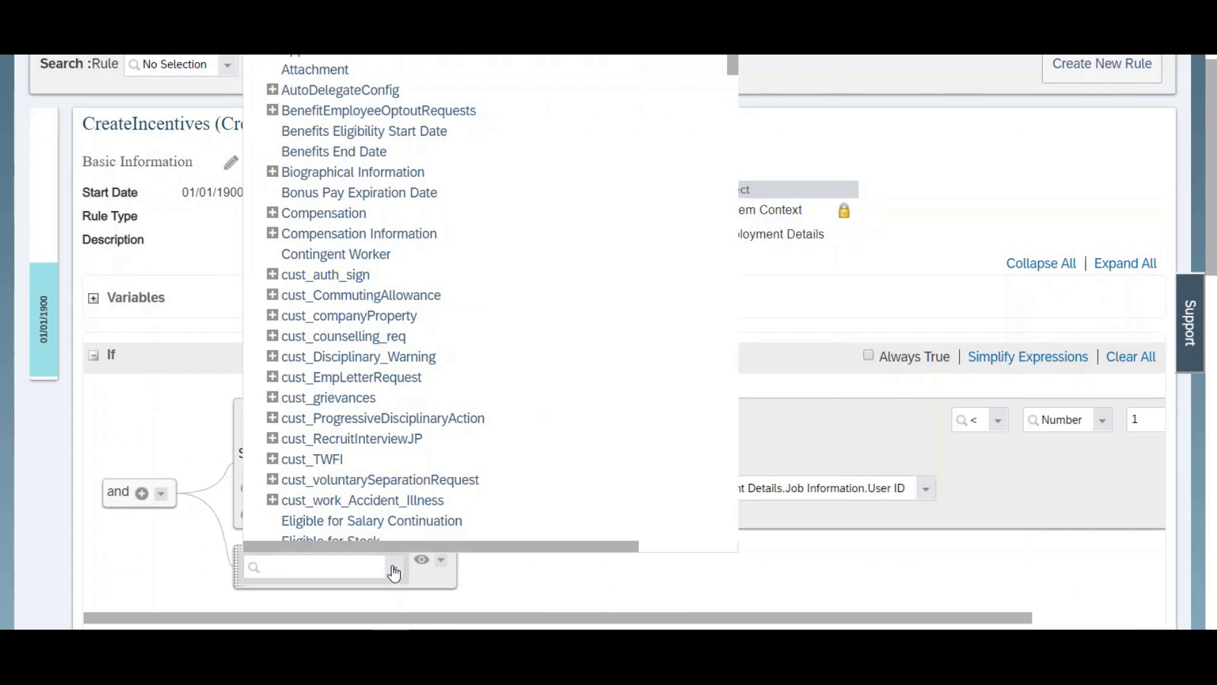
text(month)
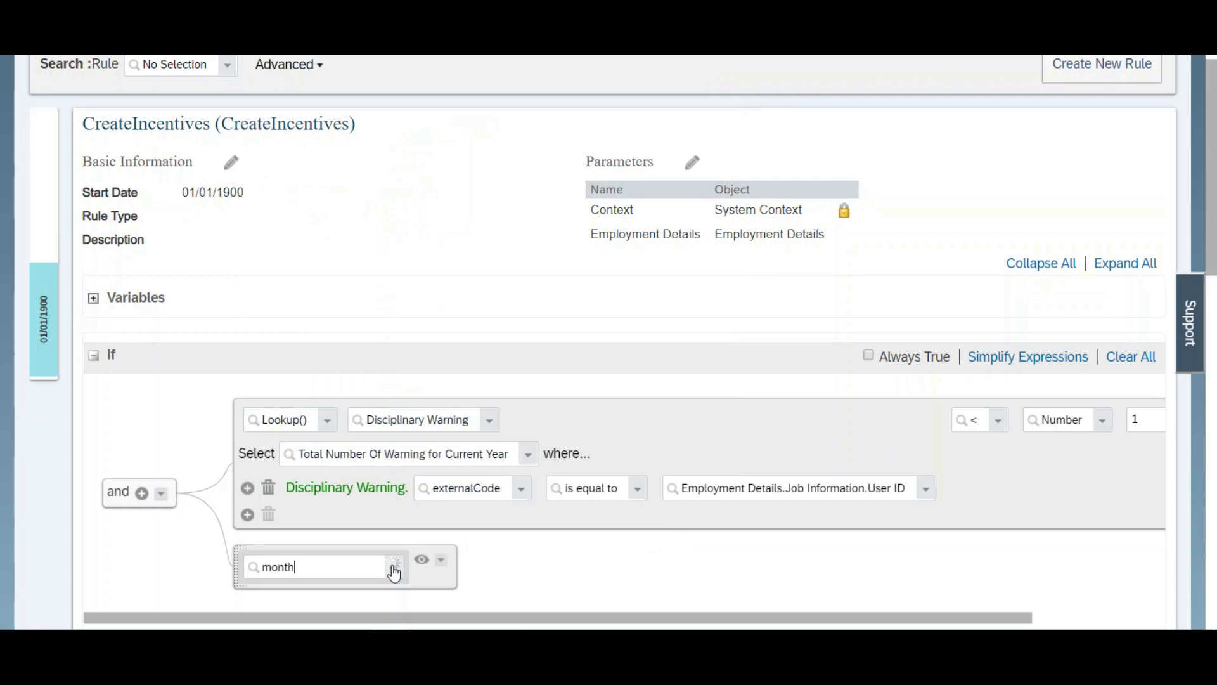
drag(681, 173, 679, 536)
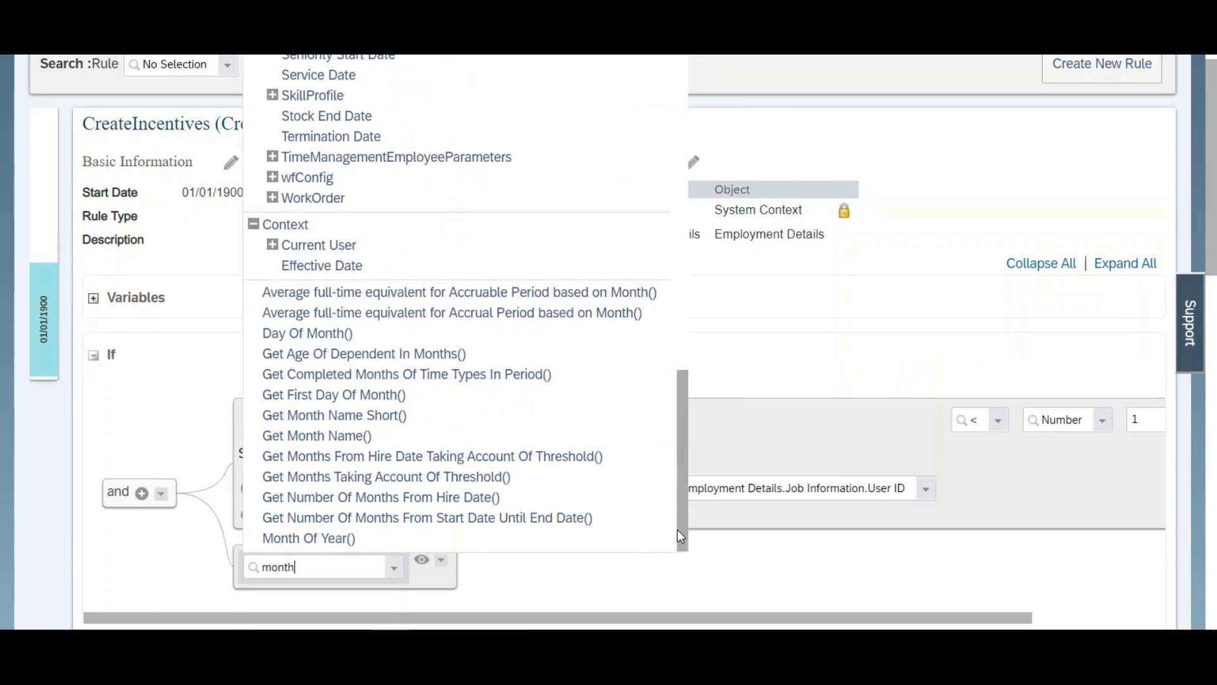
click(310, 333)
click(709, 565)
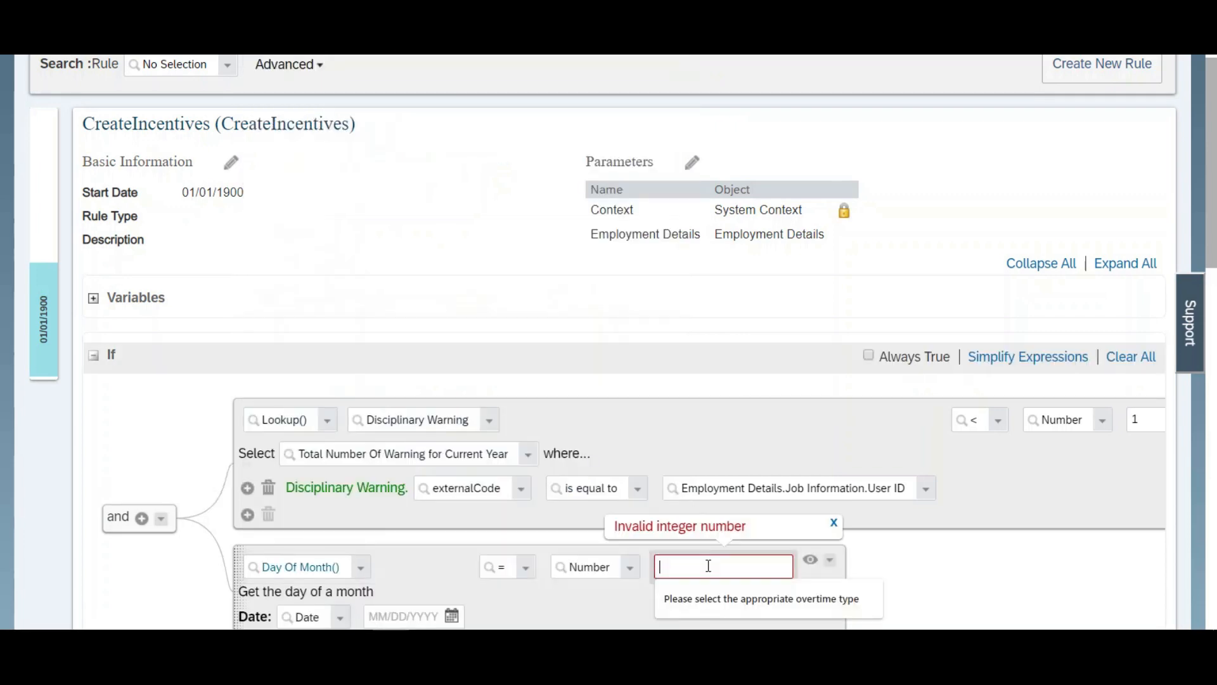
text(31)
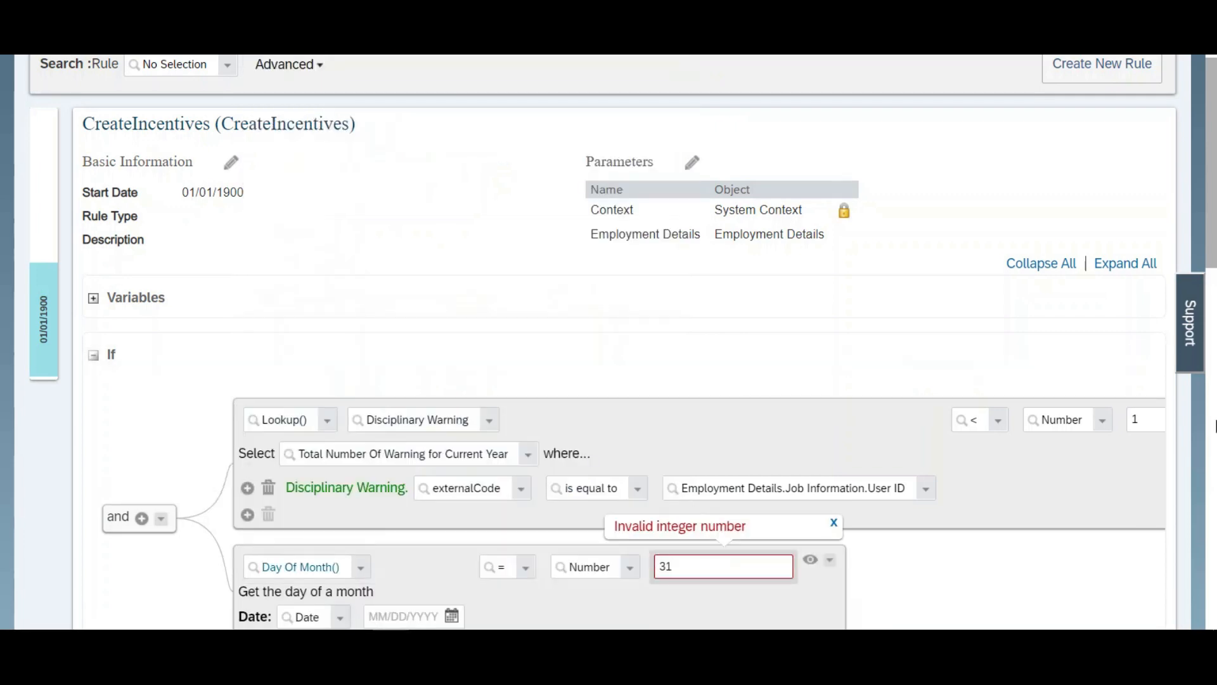
Step: Set the Date parameter of the Day Of Month() expression to Today()
scroll(1214, 182, down, 4)
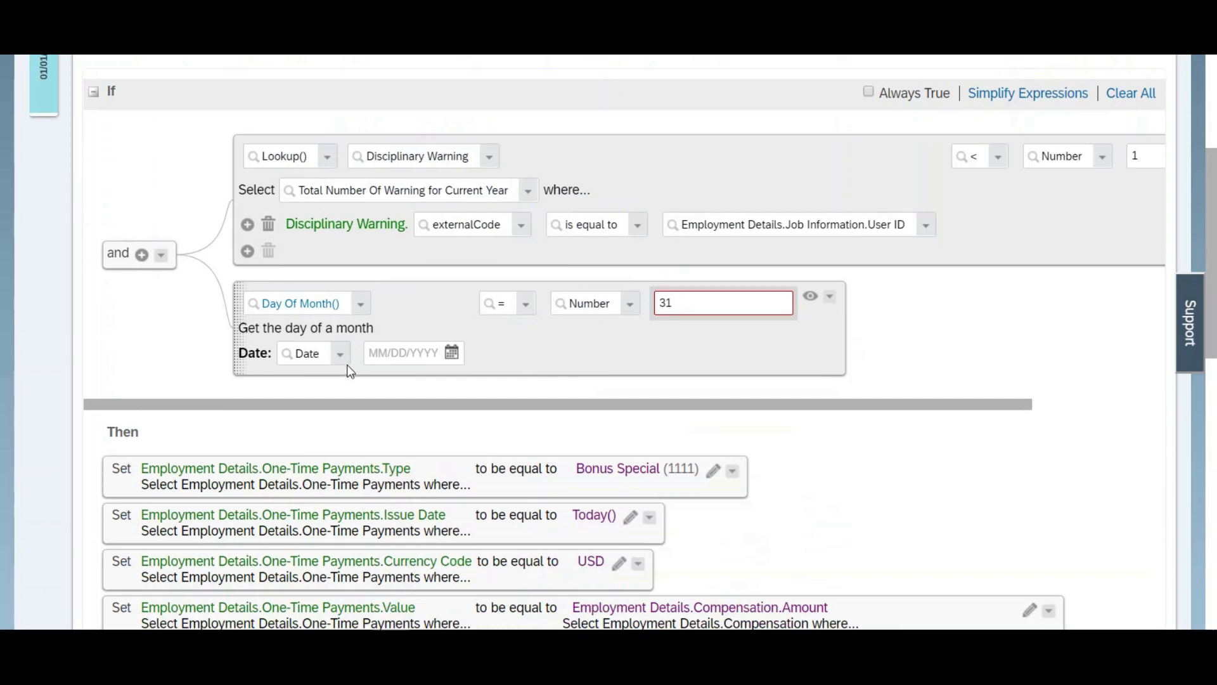
click(341, 362)
drag(668, 67, 660, 331)
click(327, 298)
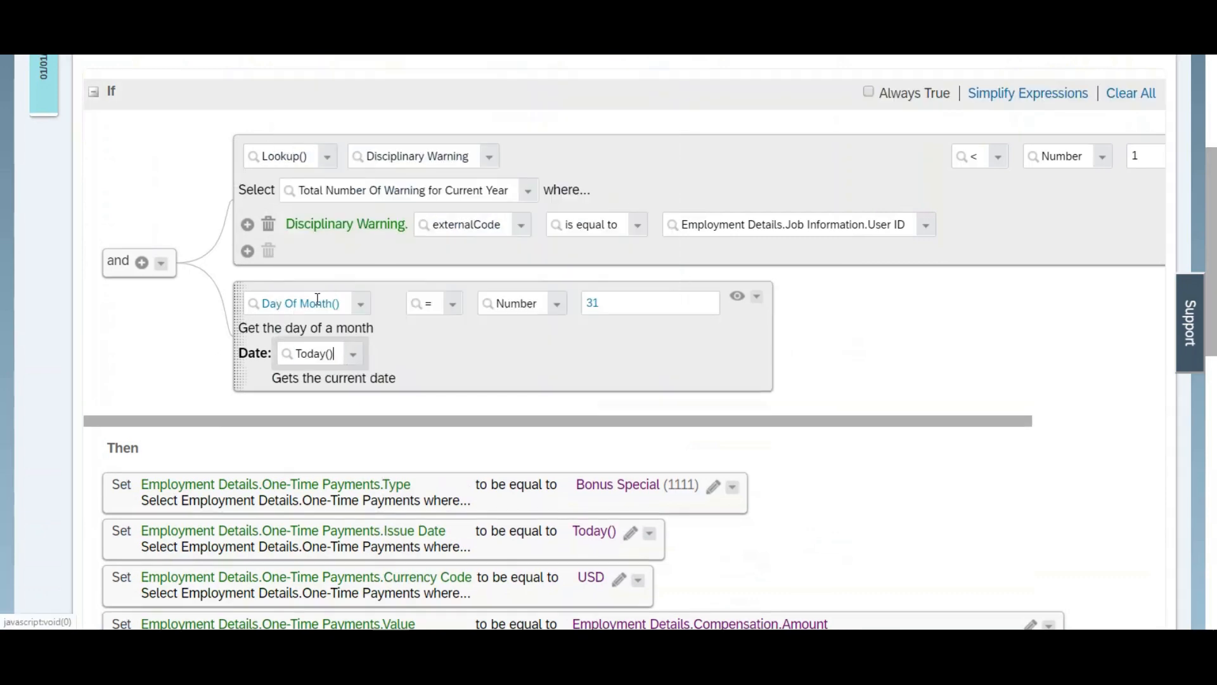
Step: Add another expression to the If condition's And group, setting Month Of Year() equal to the number 12
click(142, 262)
click(362, 433)
text(month)
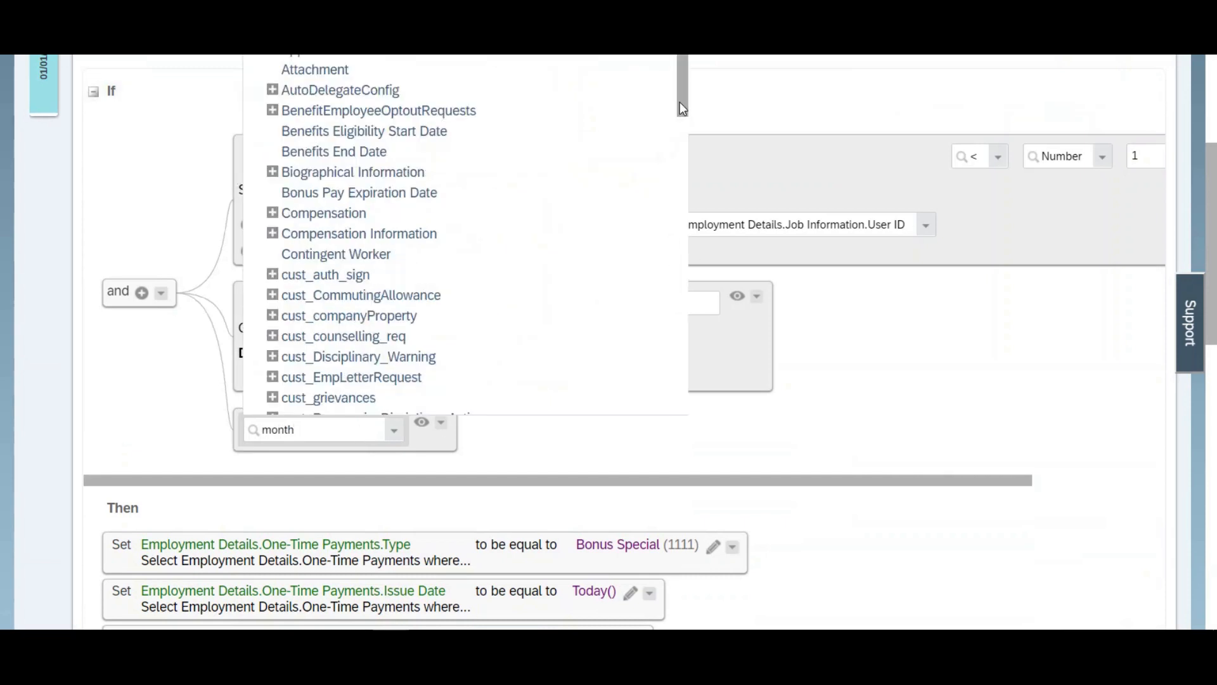
drag(680, 102, 687, 396)
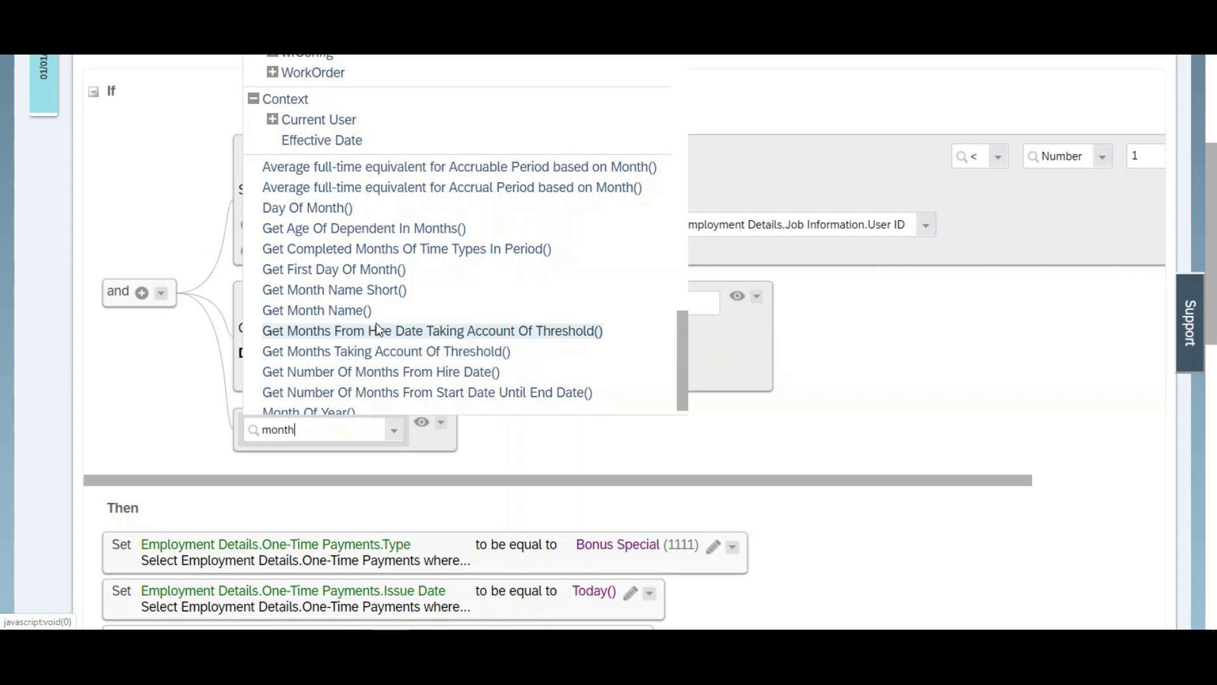
drag(685, 370, 686, 382)
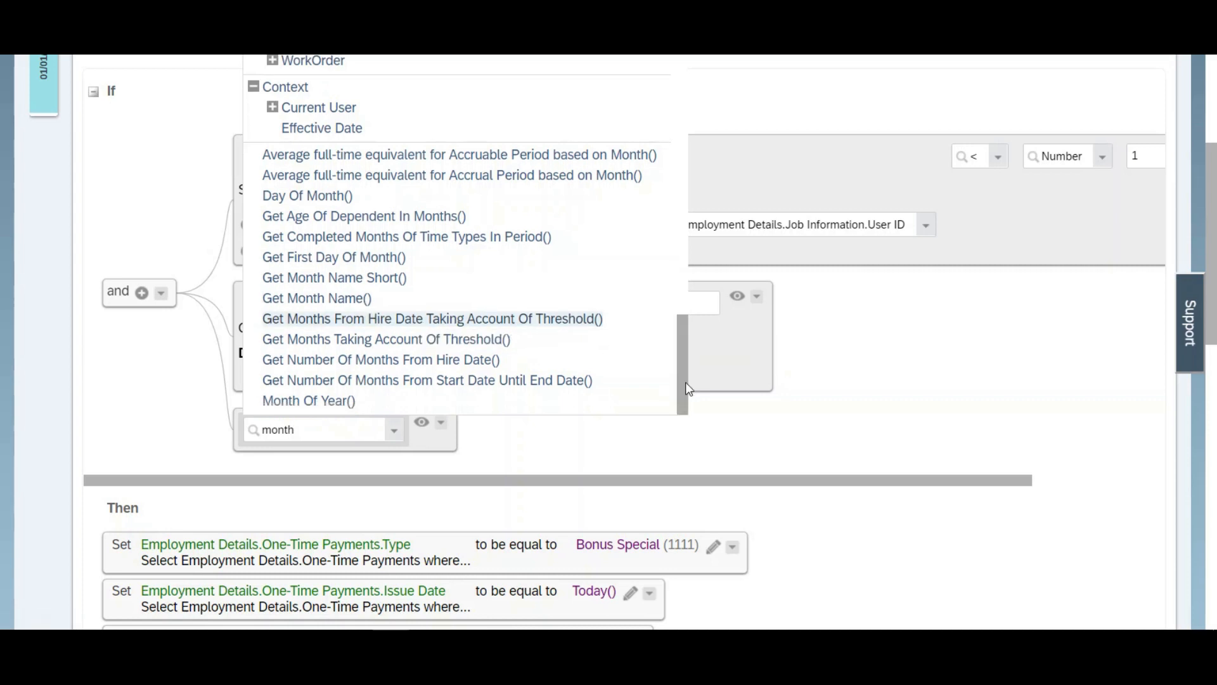
click(335, 406)
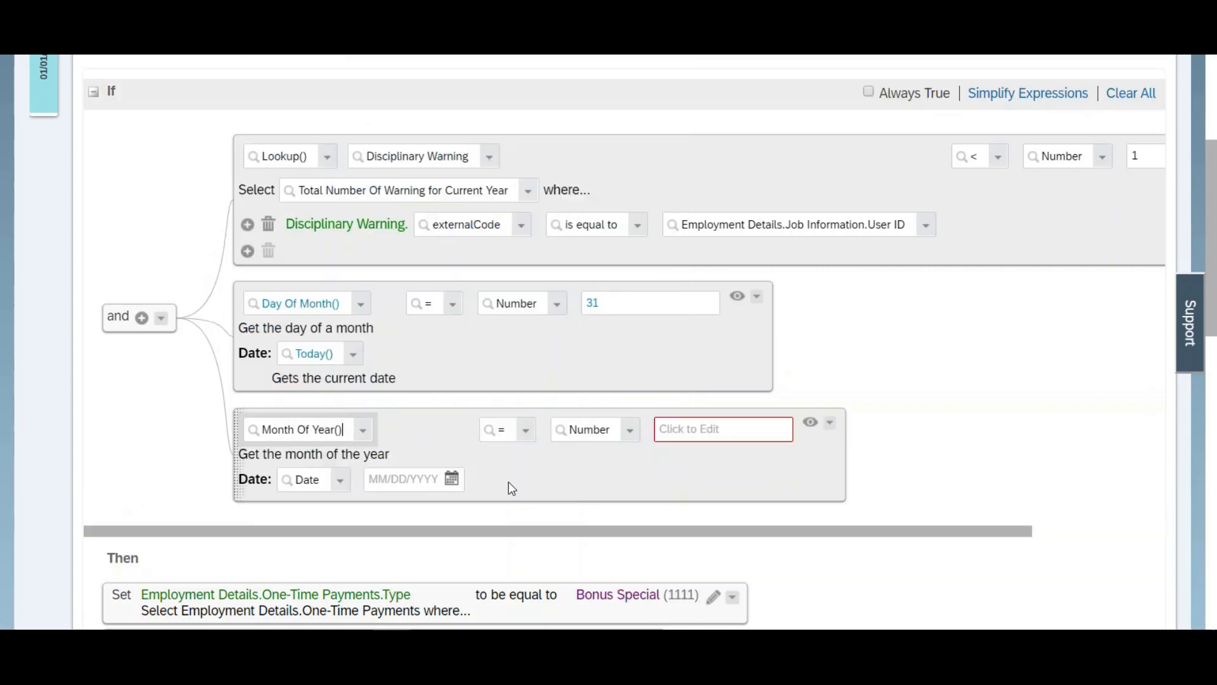
click(694, 433)
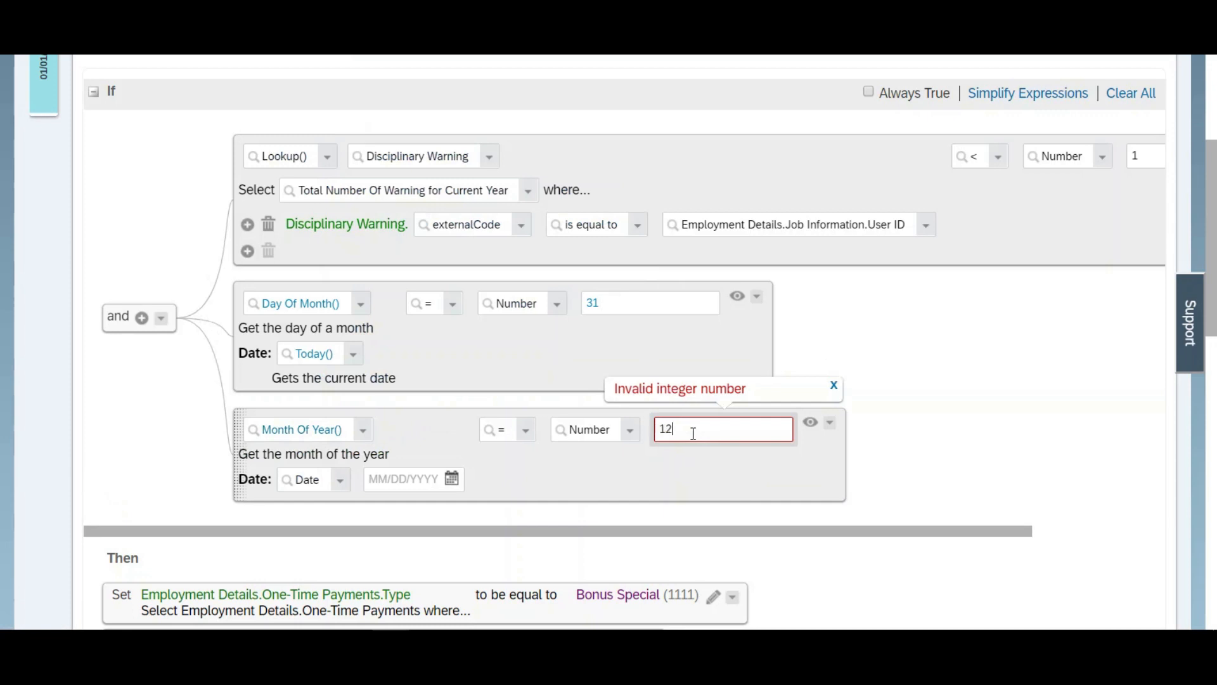
Step: Set the Date parameter of the Month Of Year() expression to Today()
click(341, 480)
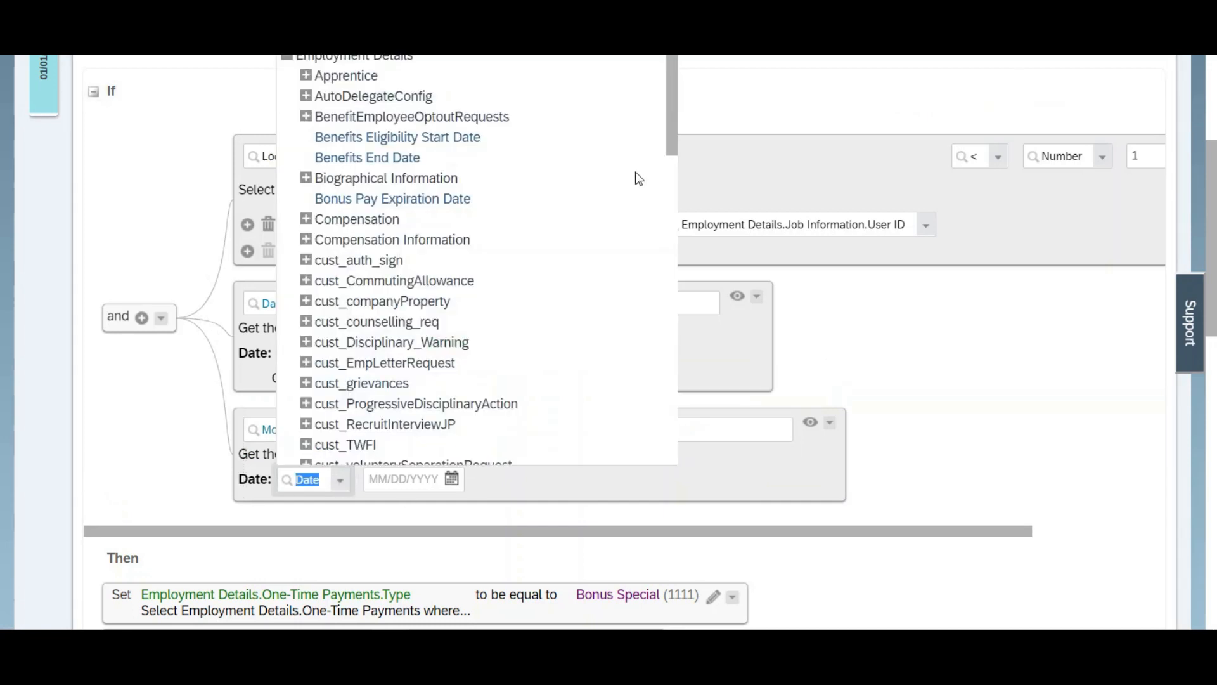
drag(671, 139, 677, 446)
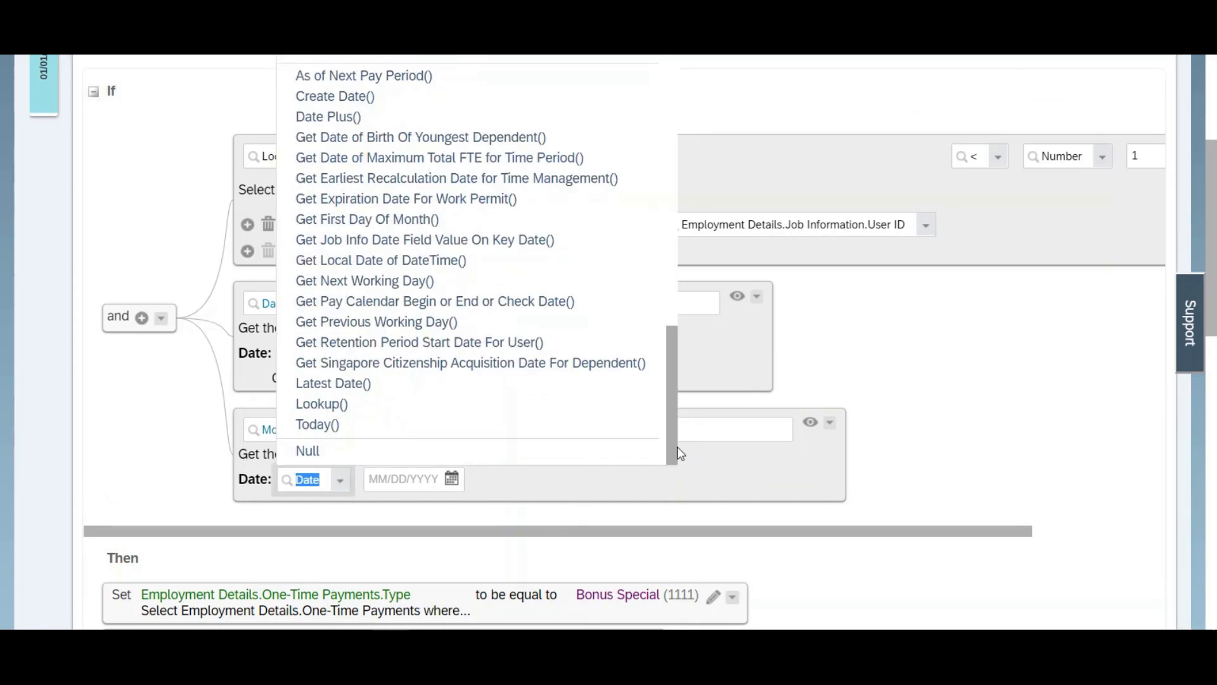
click(318, 425)
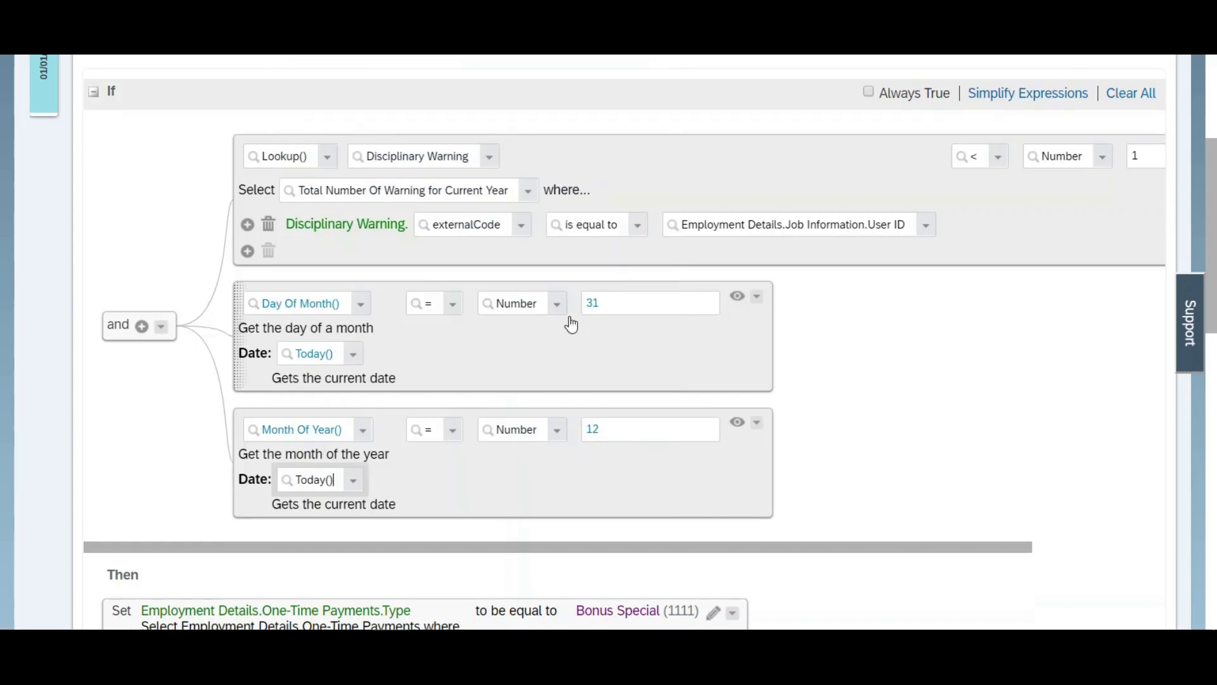
Step: Copy the Day Of Month() equals 31 condition from the If block into the Else If block's And group
click(756, 299)
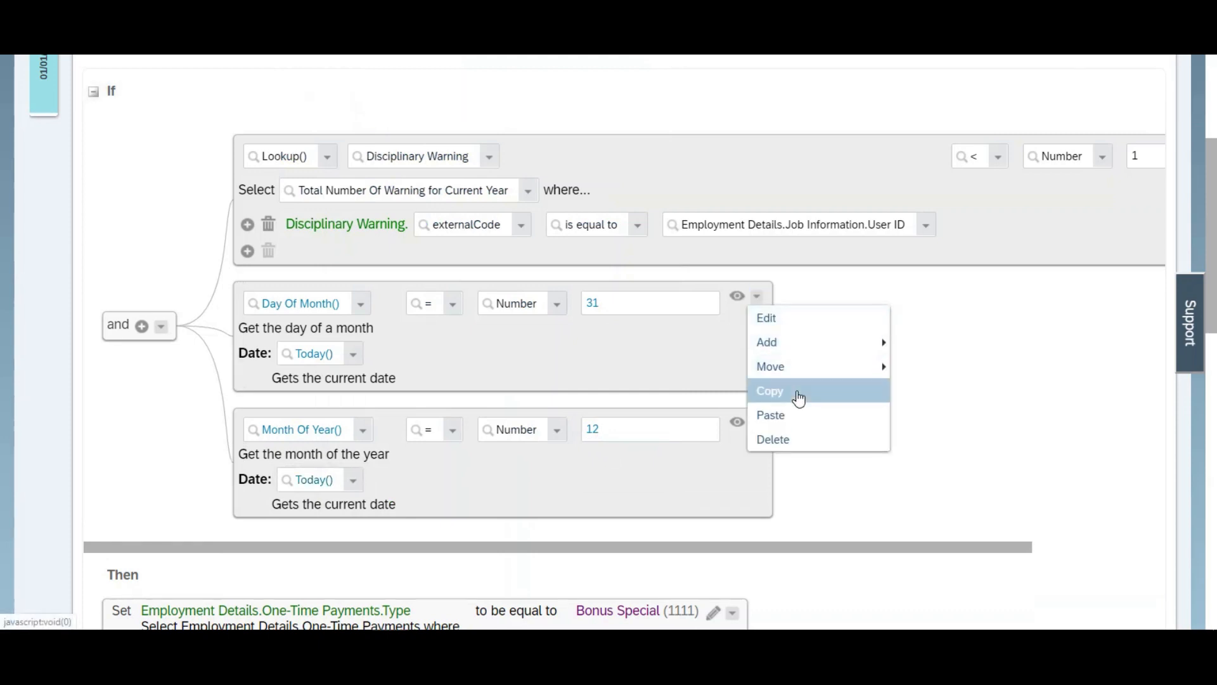
click(797, 393)
drag(1214, 298, 1214, 355)
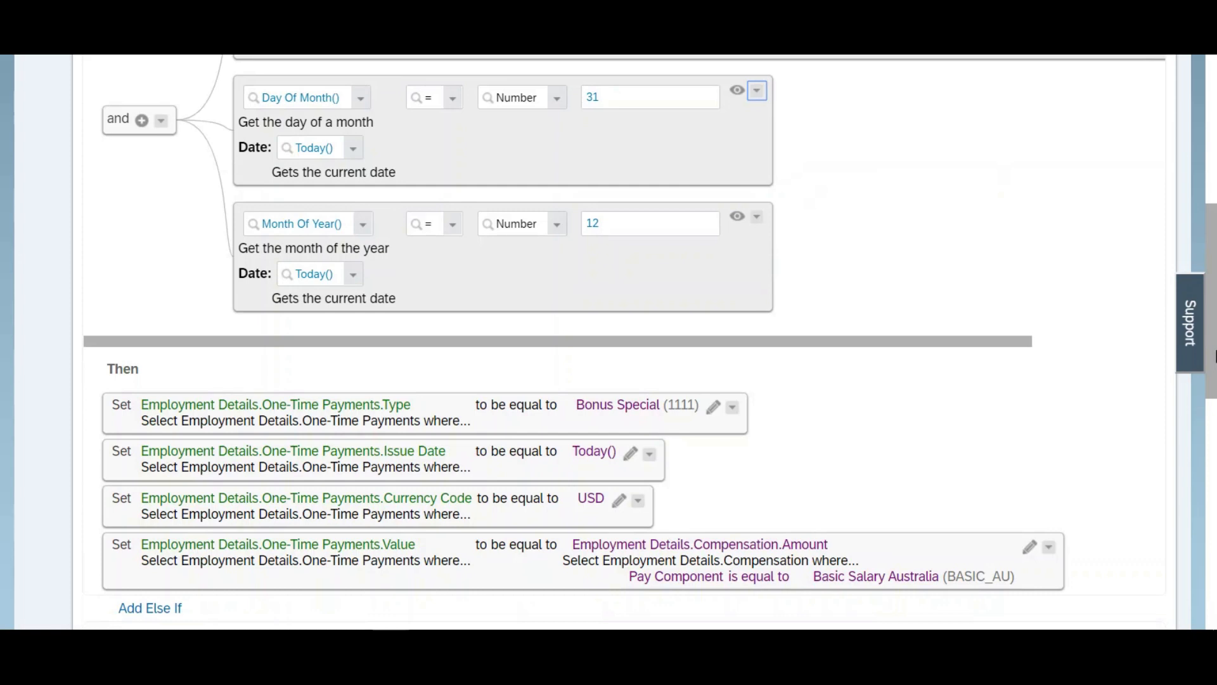
drag(1213, 356, 1214, 523)
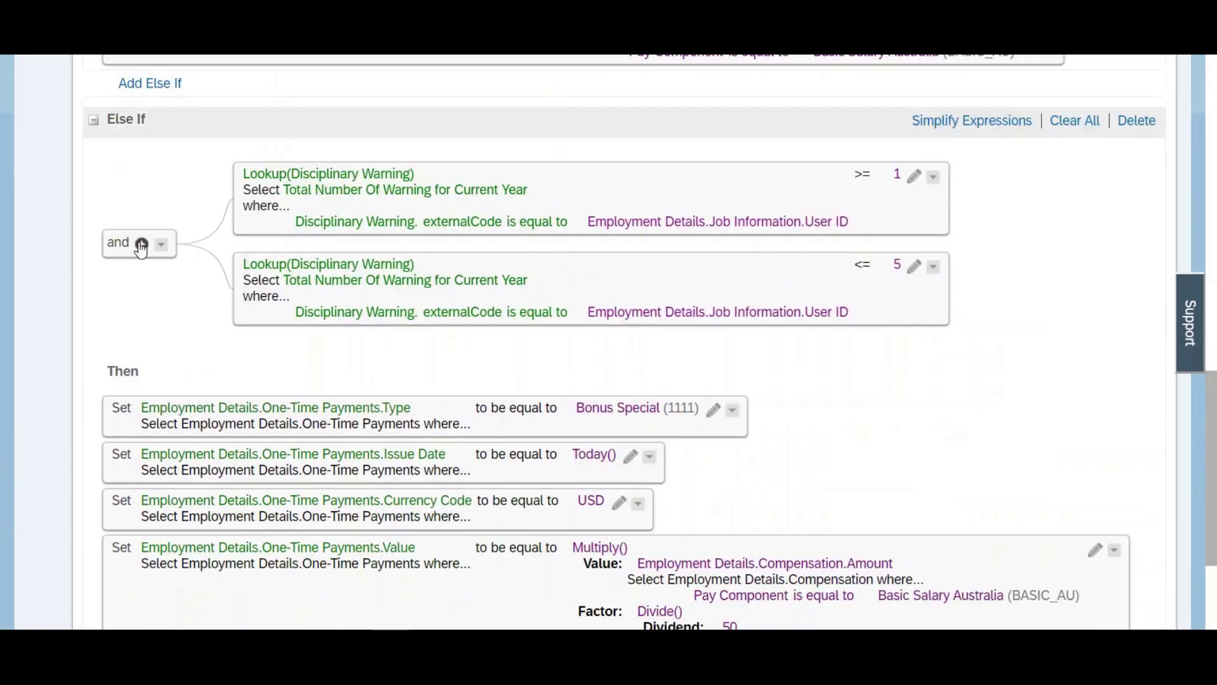
click(160, 247)
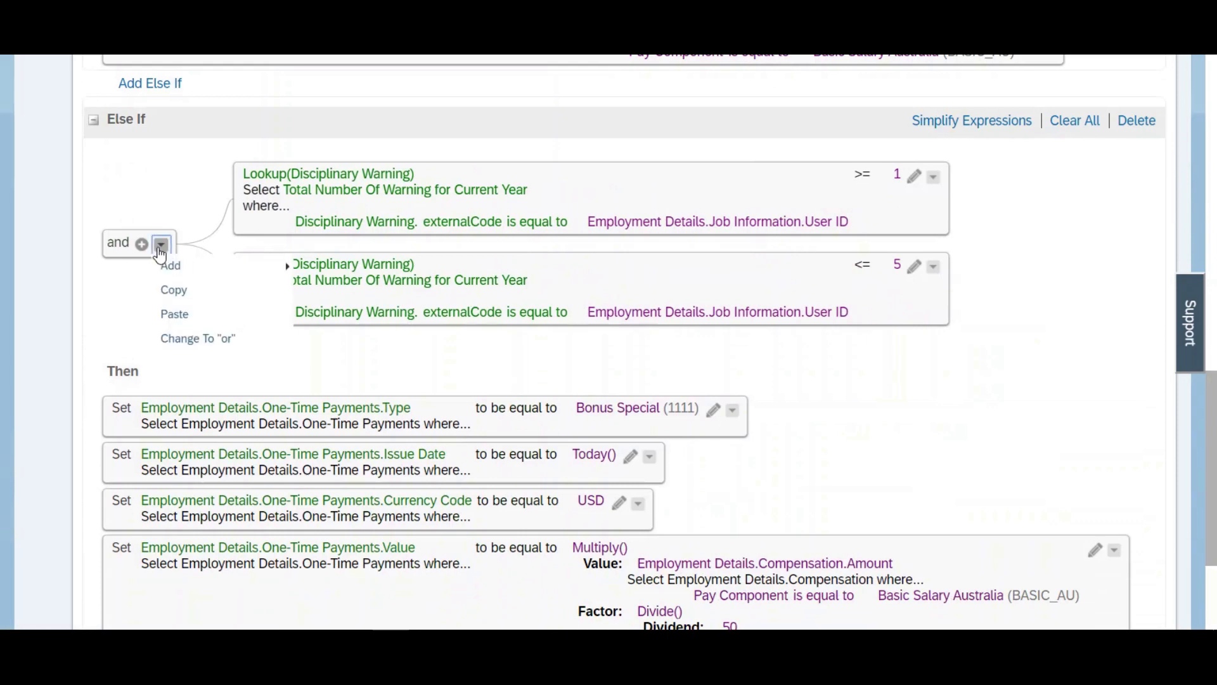
click(177, 321)
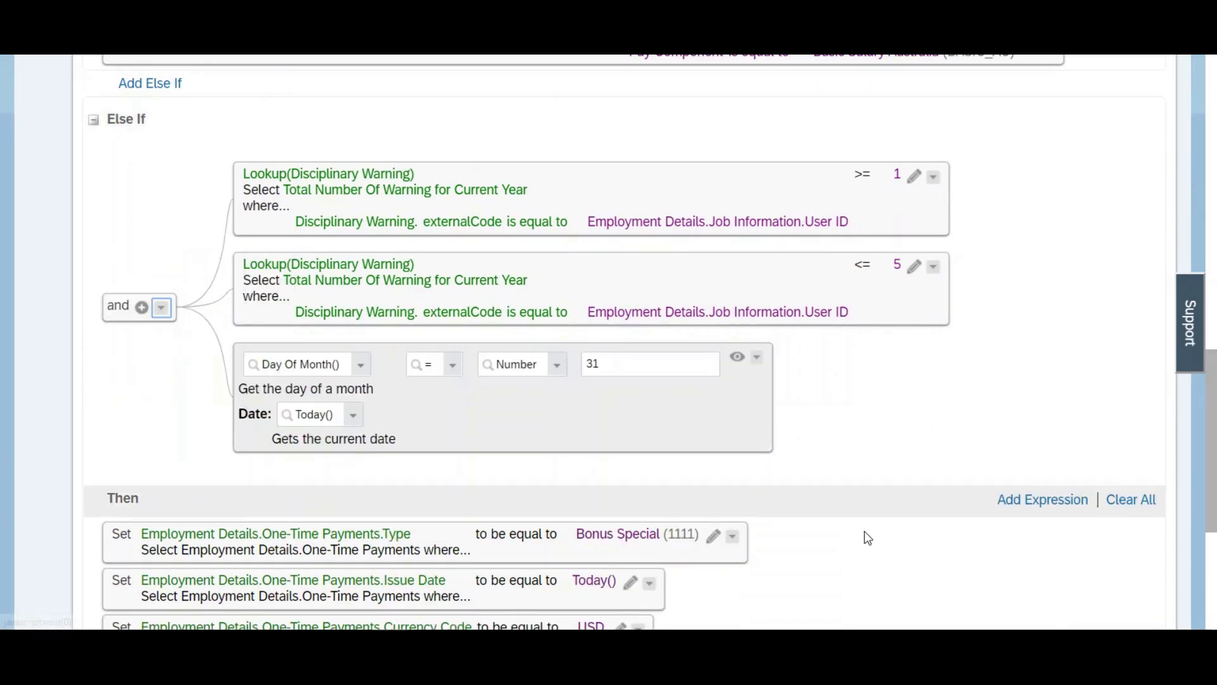
Step: Copy the Month Of Year() equals 12 condition into the Else If block's And group and save the rule
drag(1213, 526, 1214, 318)
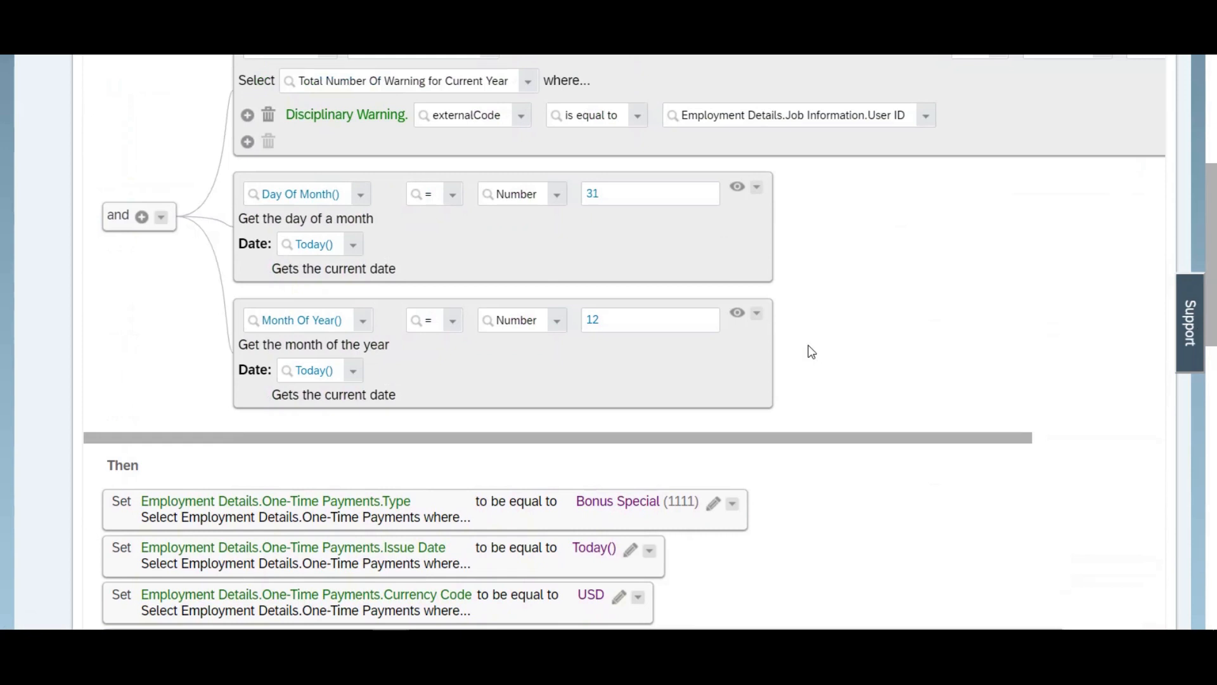
click(757, 313)
click(798, 412)
scroll(342, 291, down, 10)
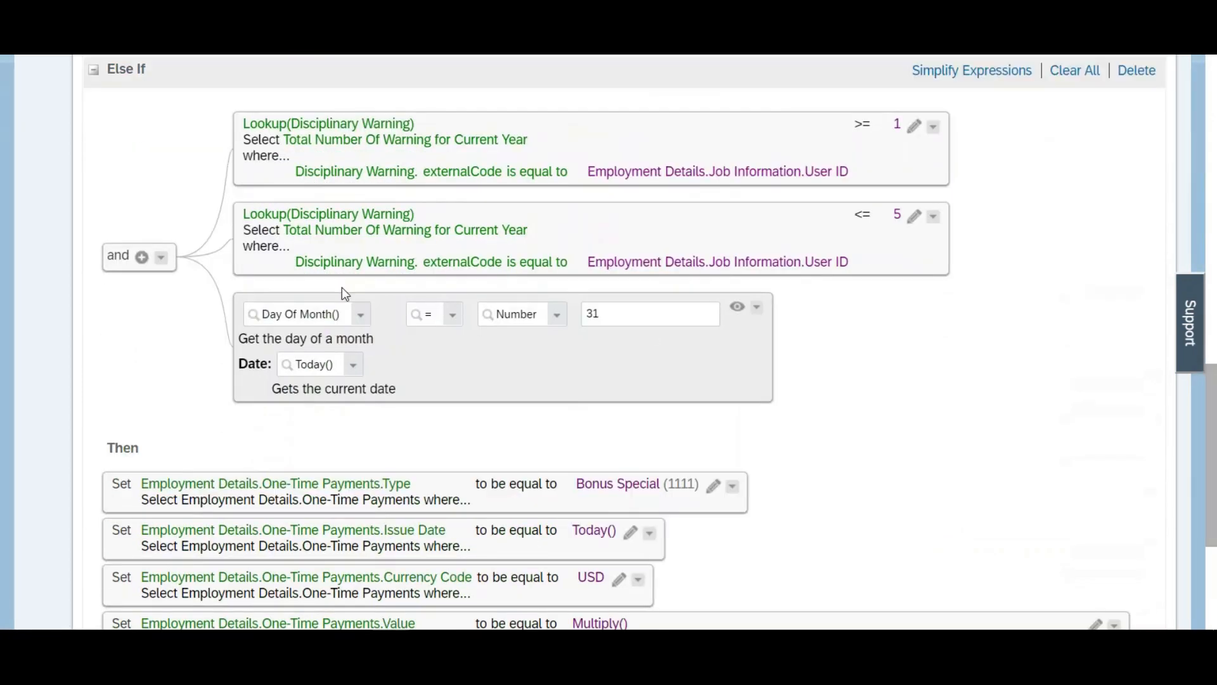
click(161, 257)
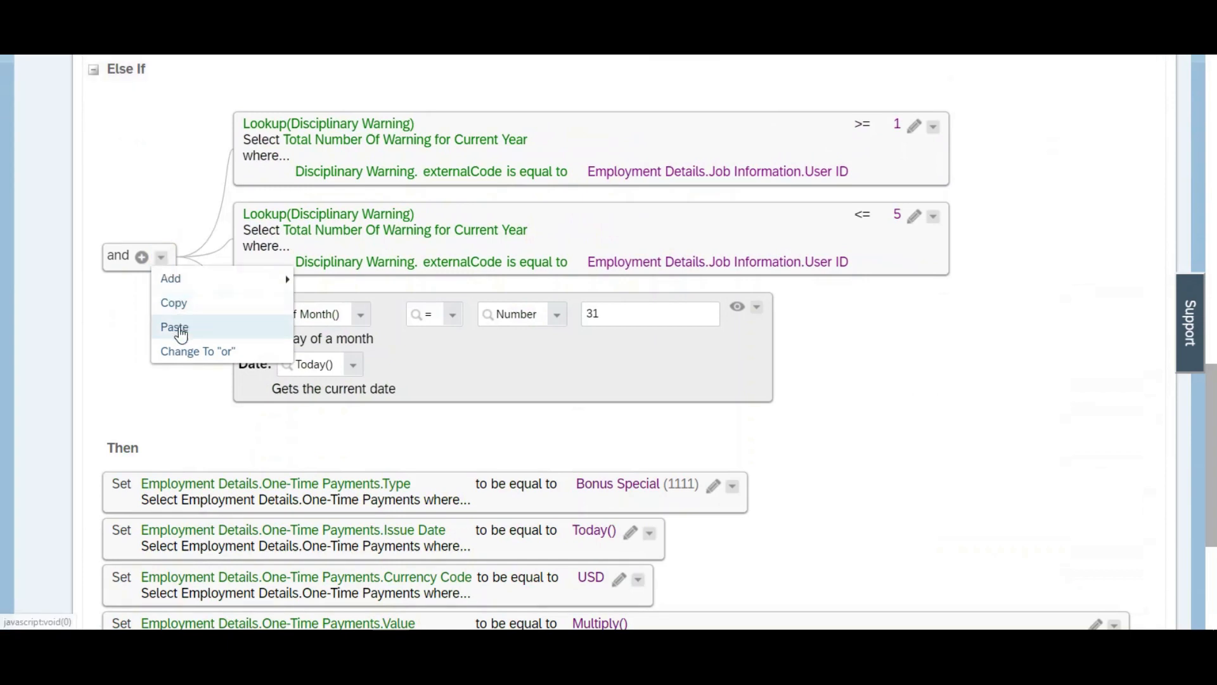
click(181, 329)
scroll(770, 461, down, 6)
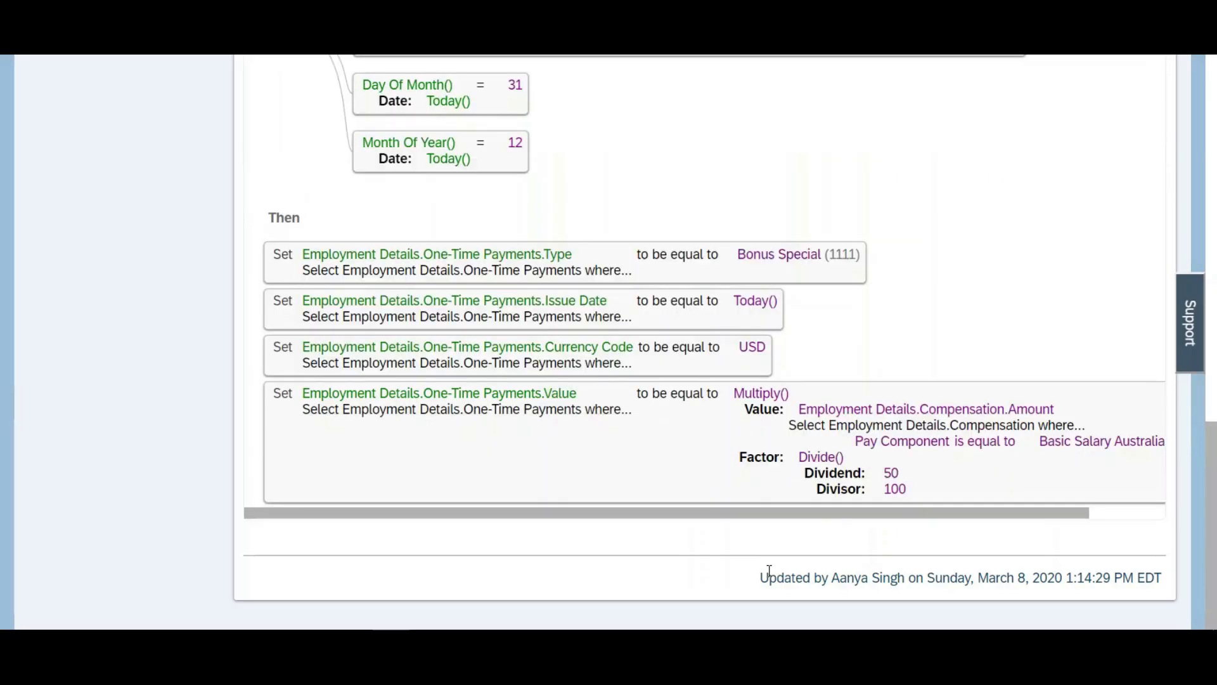
drag(1214, 513, 1214, 120)
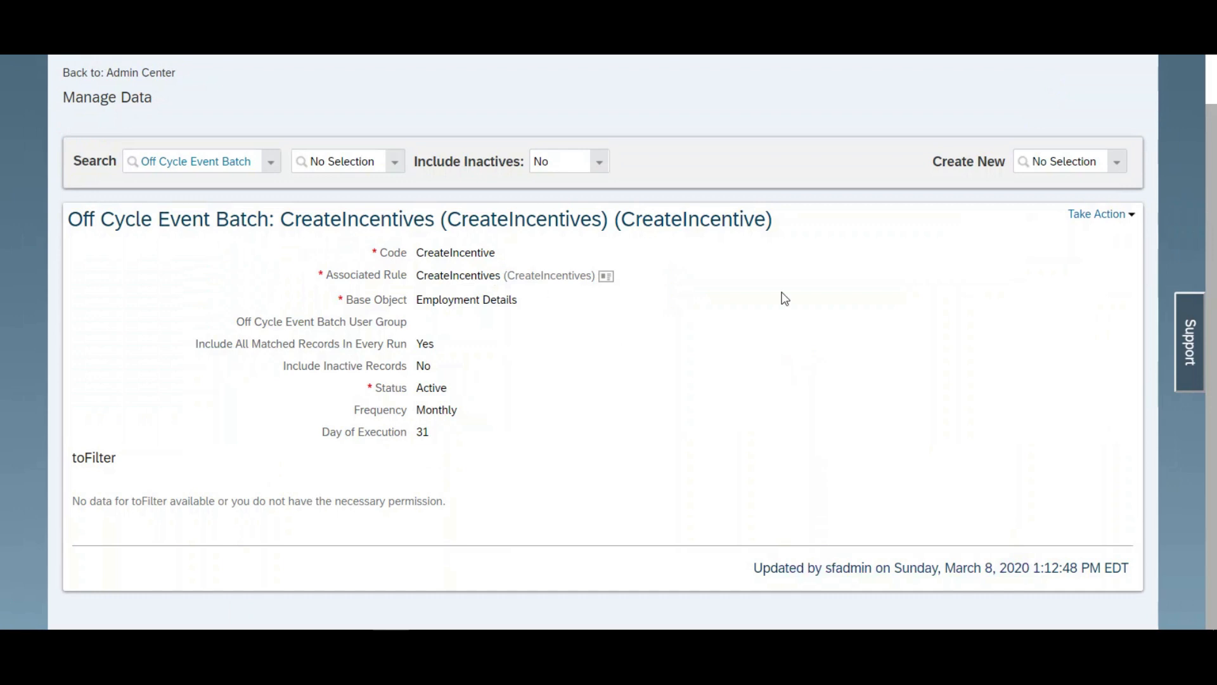
Step: Open the CreateIncentive Off Cycle Event Batch for correction and duplicate the Manage Data page in another browser tab
click(1097, 214)
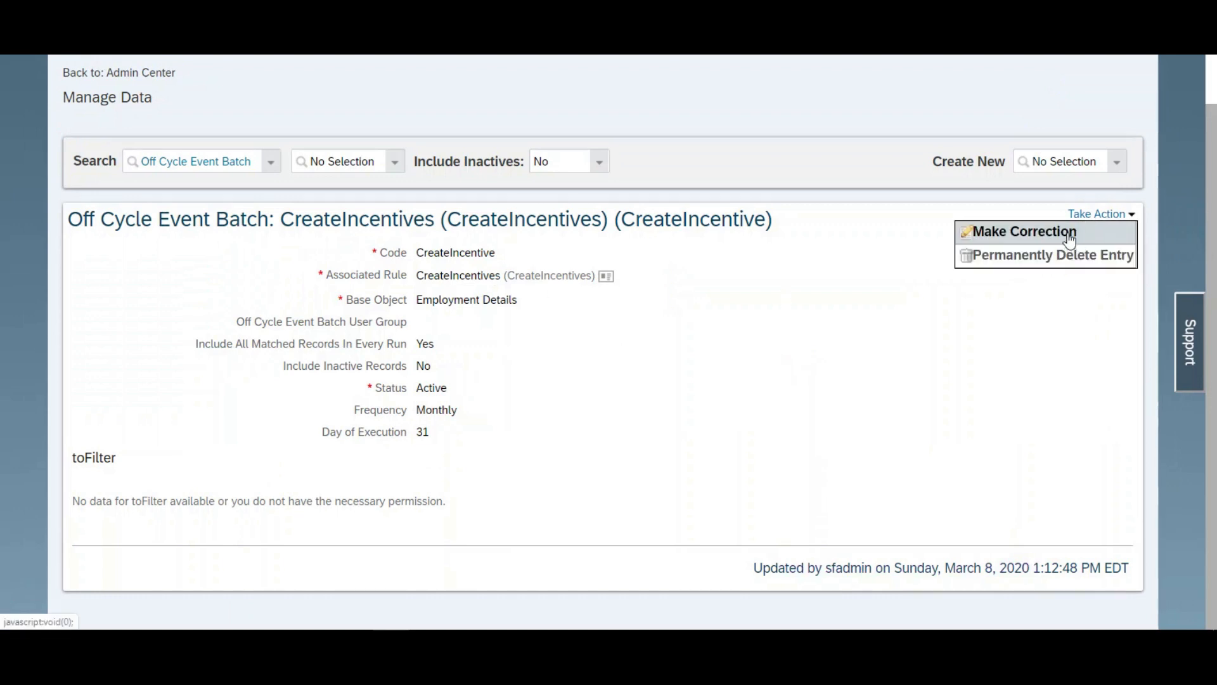
click(1070, 236)
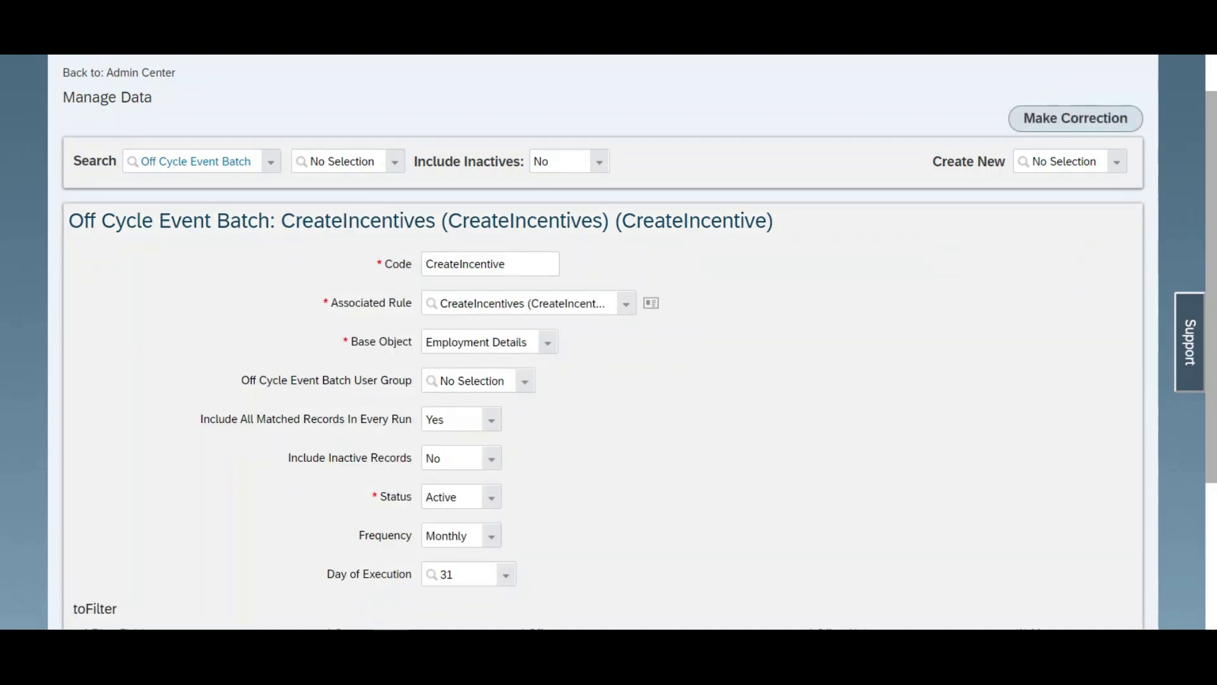
right_click(814, 5)
click(848, 50)
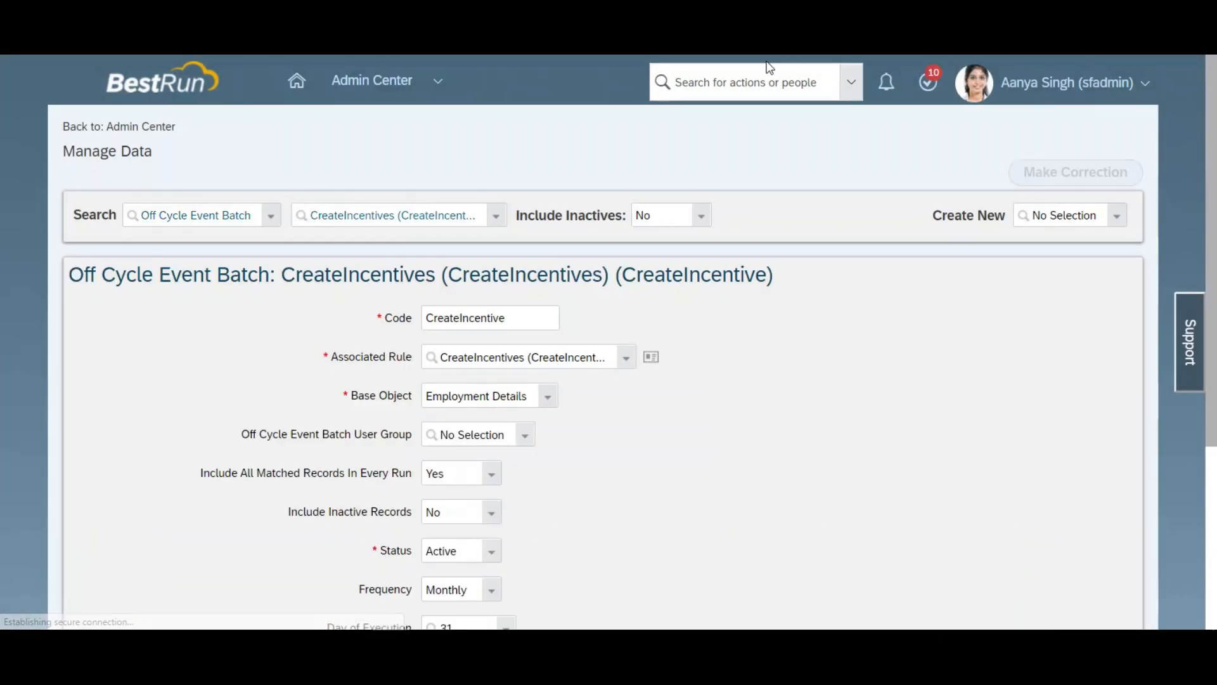
Step: Search the actions for "off cy" and open Manage Off Cycle Event Batch Groups
click(752, 74)
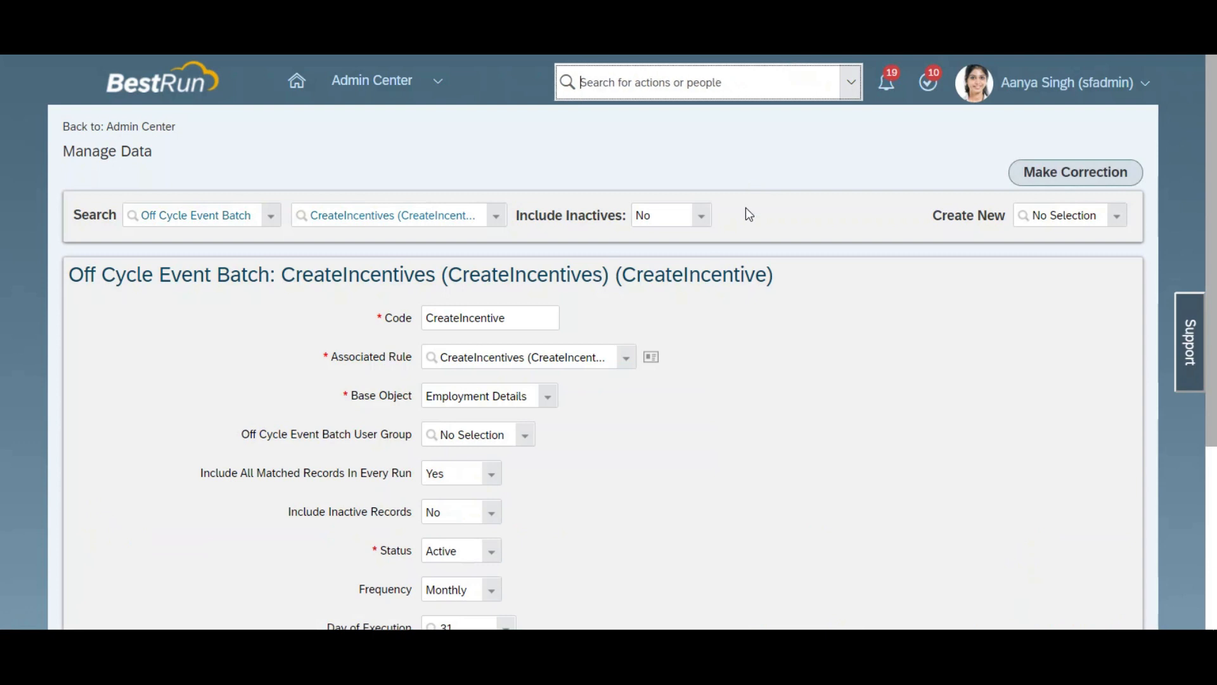
text(dff cy)
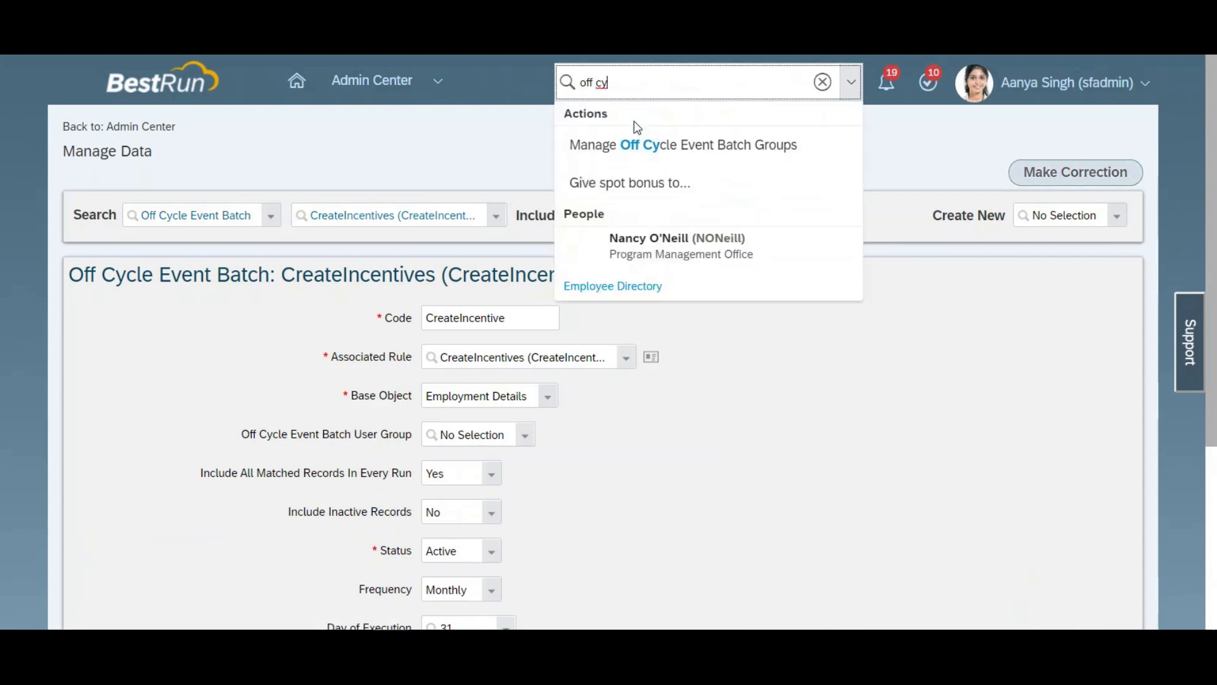
click(648, 148)
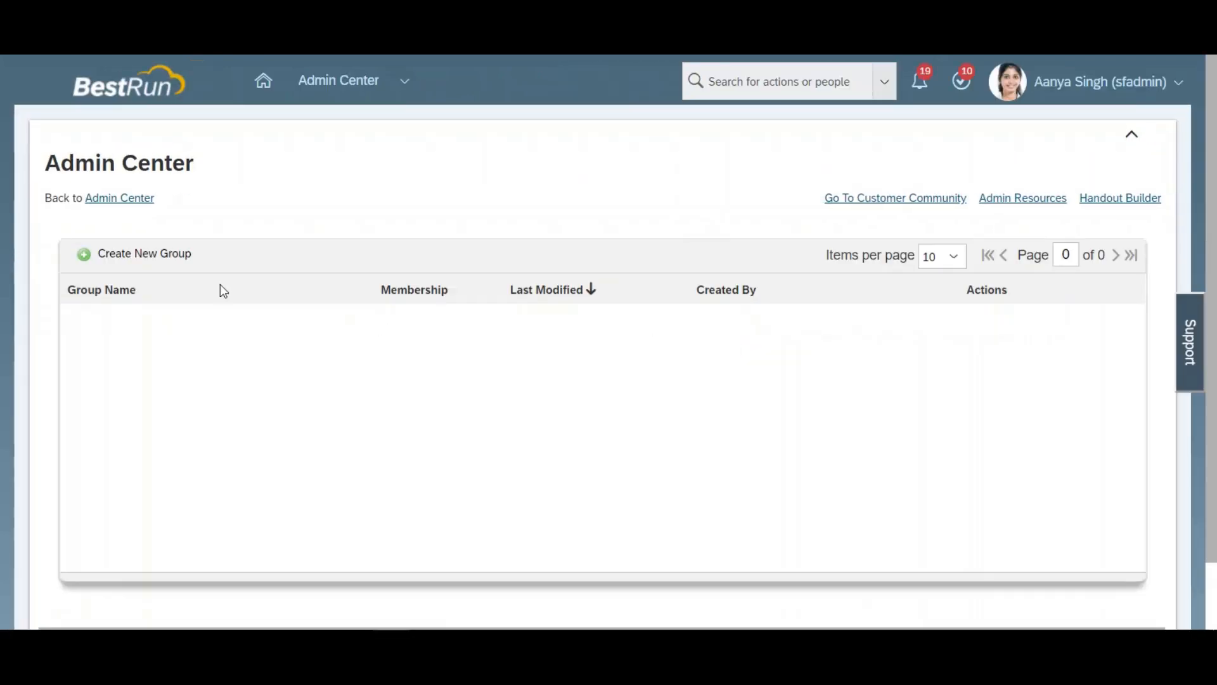
Step: Start a new off cycle event batch group named Test
click(114, 255)
click(365, 198)
text(Test)
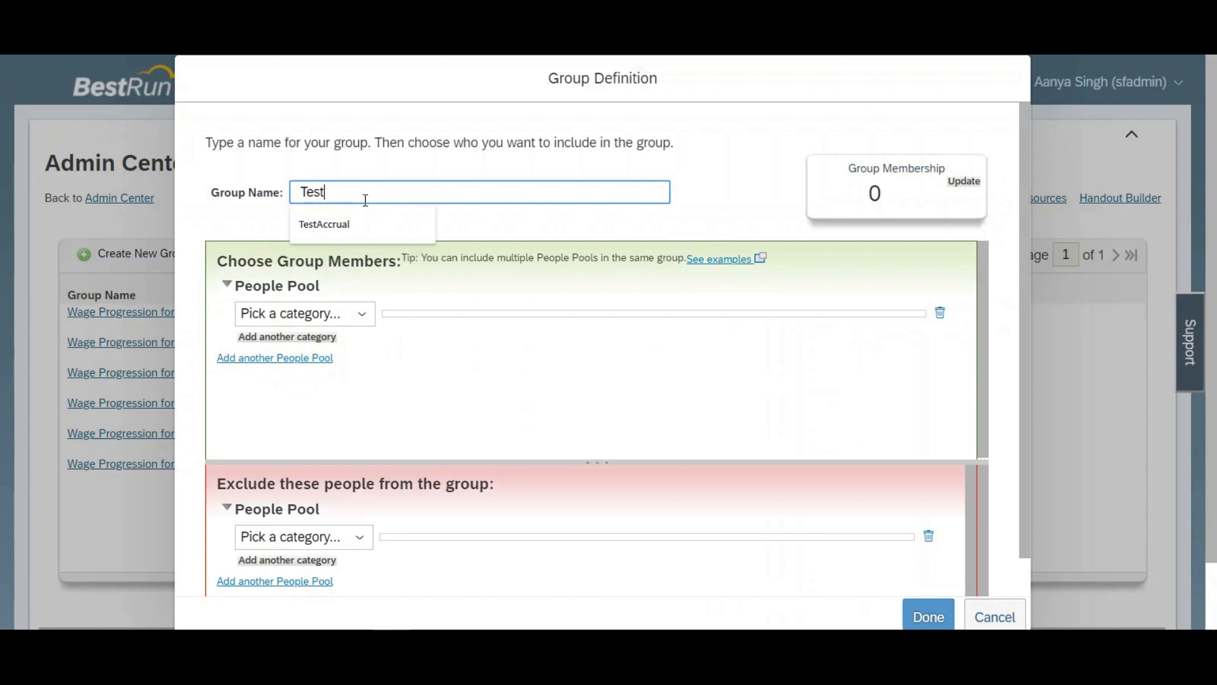
Step: Define the Test group's member pool as User equal to the chosen employee and save the group
click(367, 314)
drag(494, 89, 487, 295)
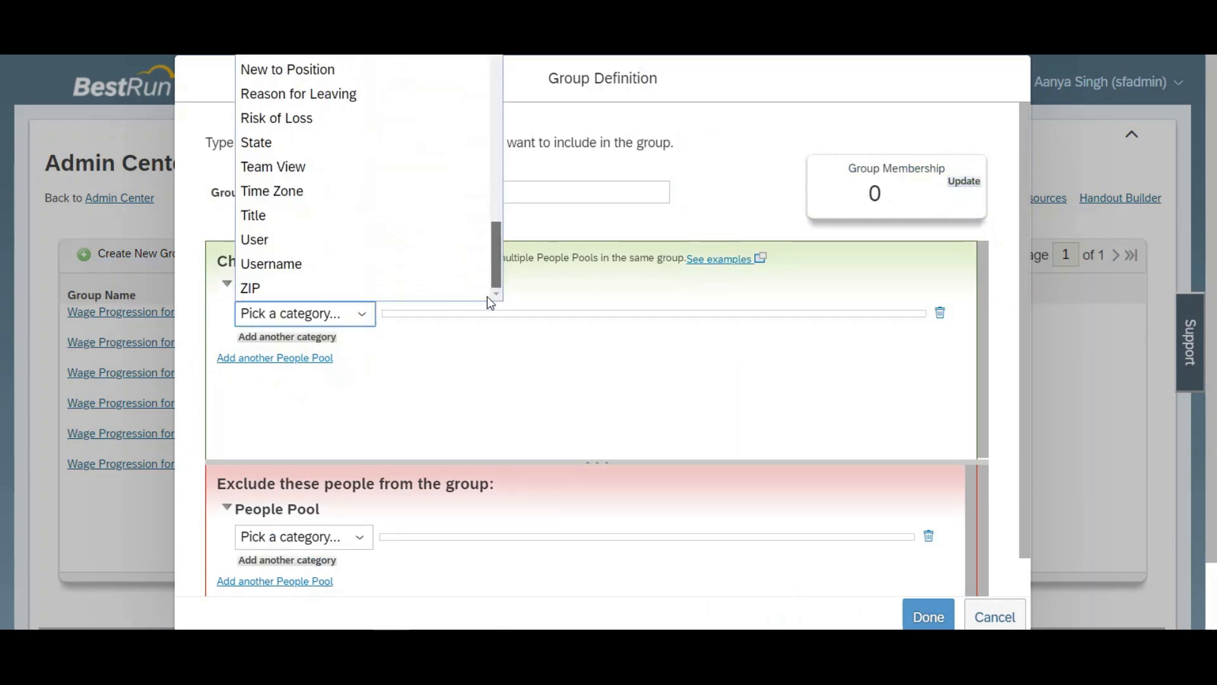
click(282, 239)
click(574, 355)
text(mark)
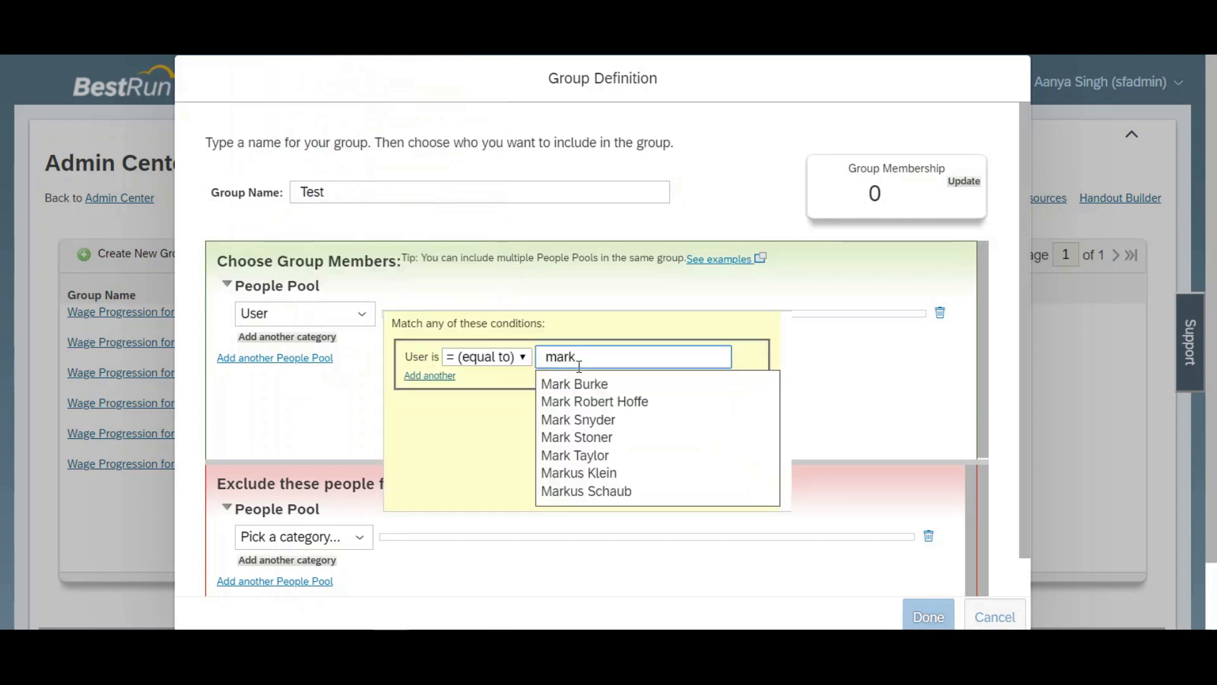
click(577, 383)
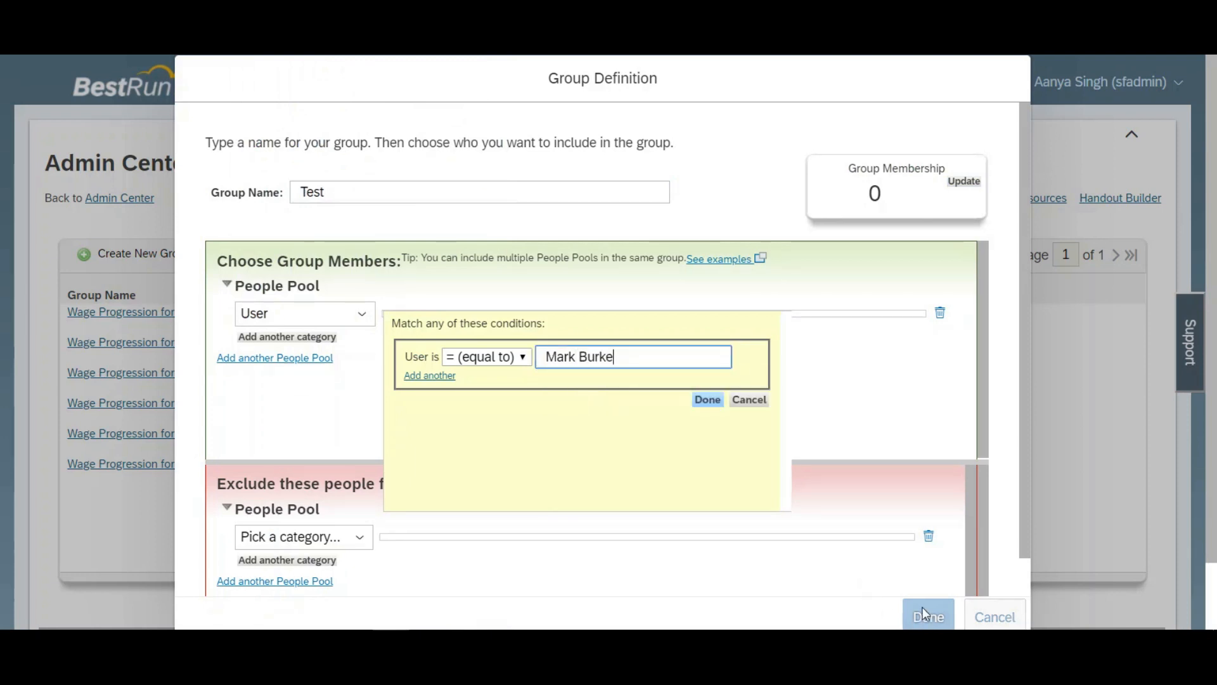
click(881, 398)
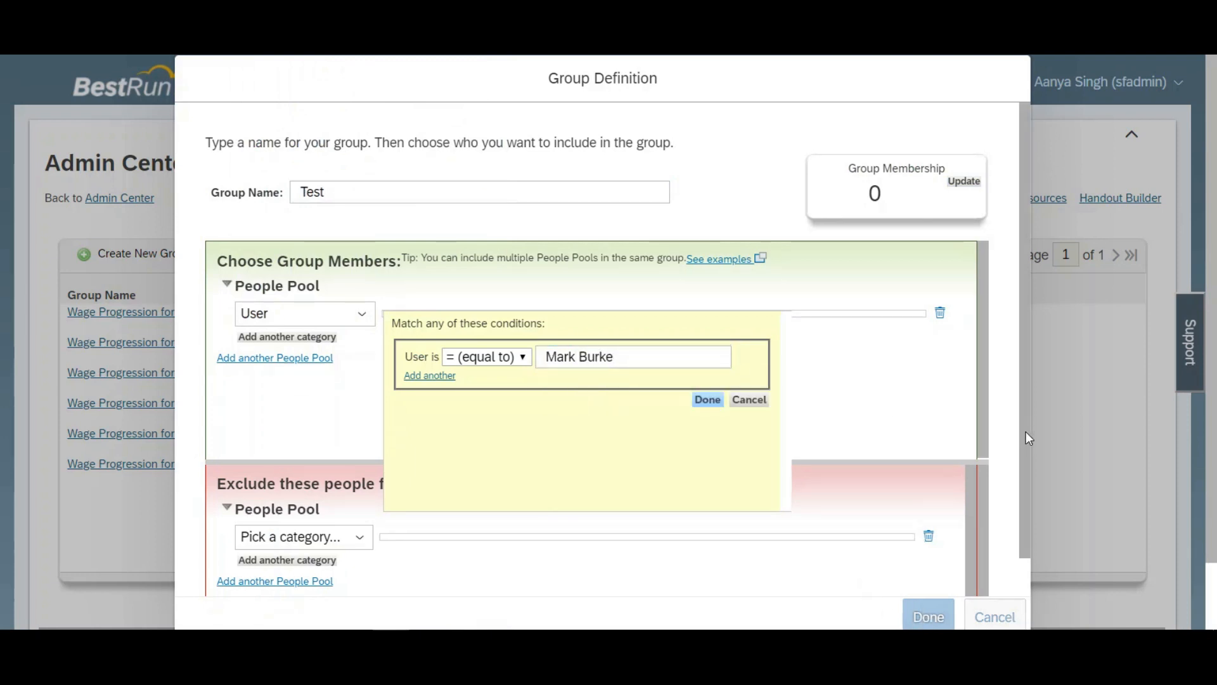
scroll(1026, 428, down, 1)
click(708, 400)
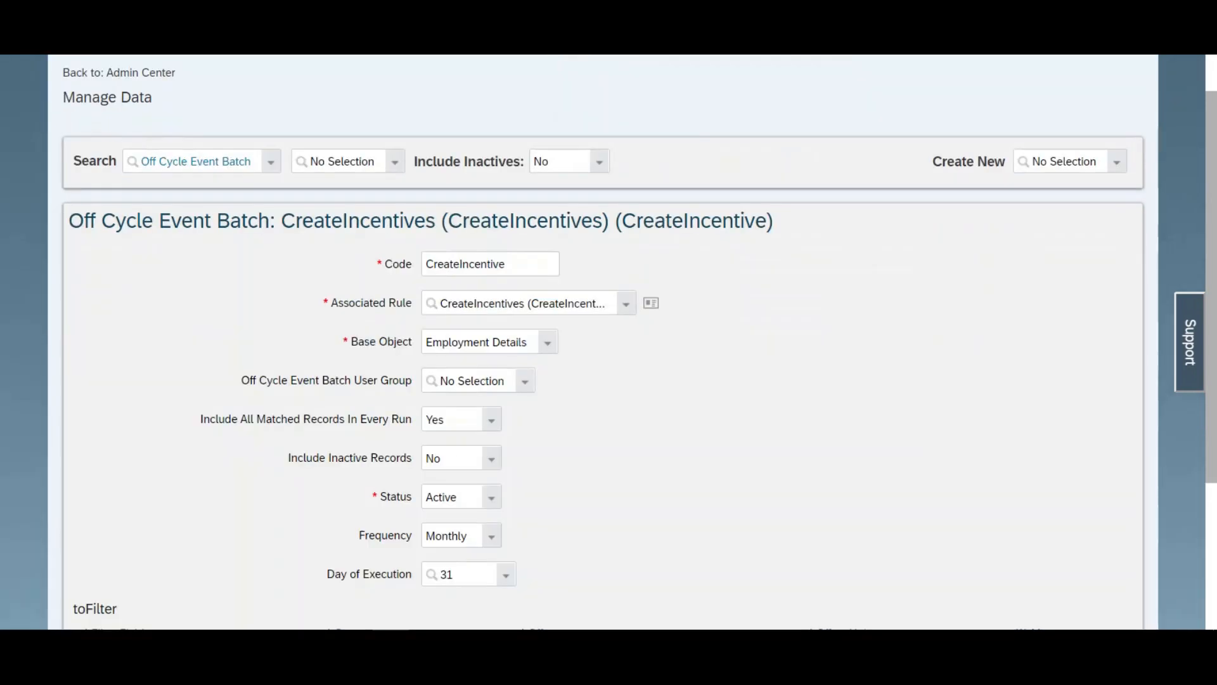
Step: Set the CreateIncentive batch's Off Cycle Event Batch User Group to Test and save the batch
click(479, 375)
text(test)
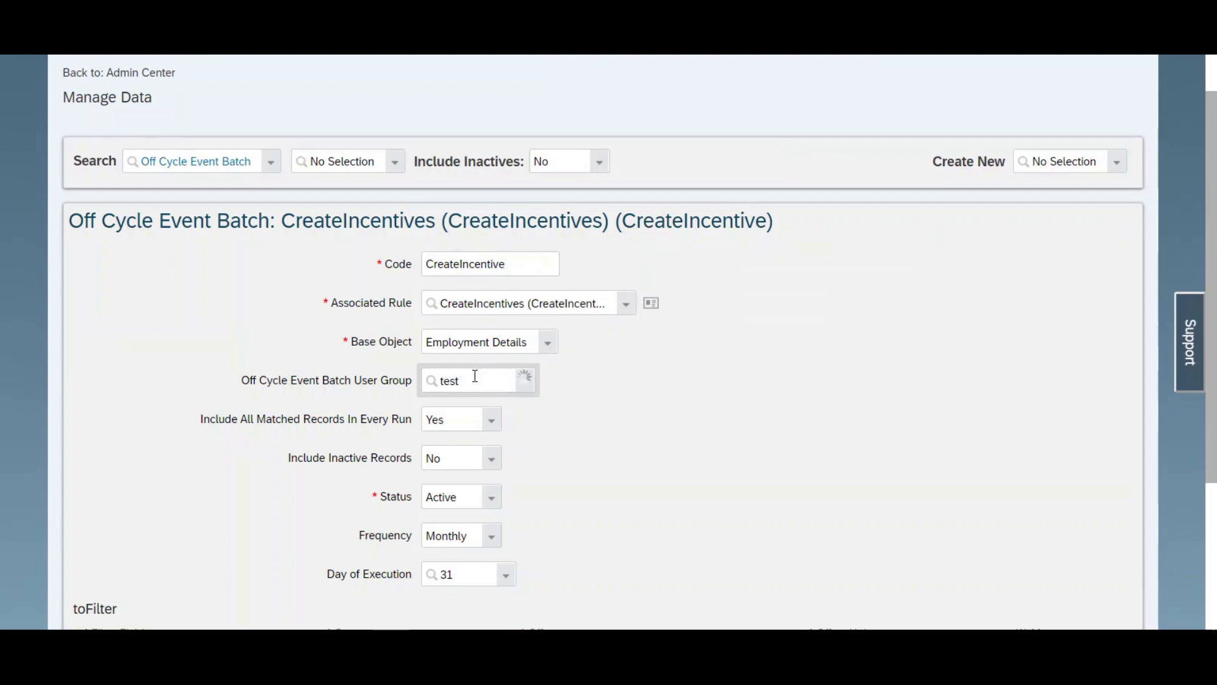
click(454, 405)
drag(1214, 370, 1212, 452)
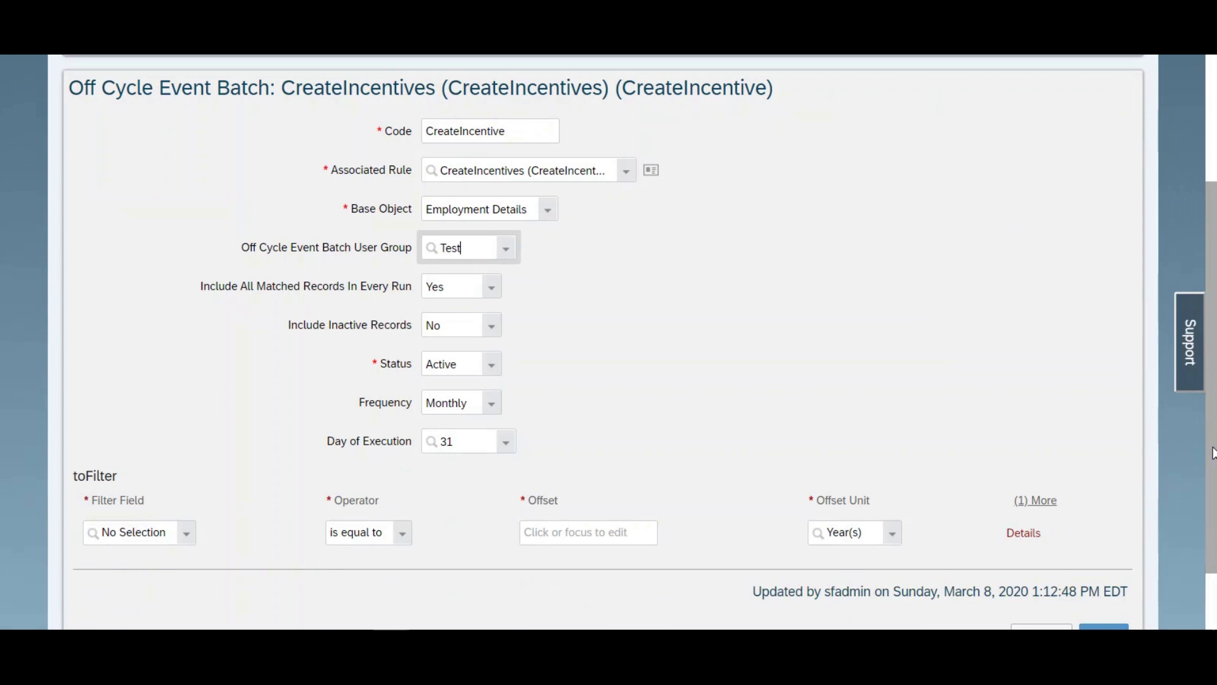
drag(1212, 453, 1213, 474)
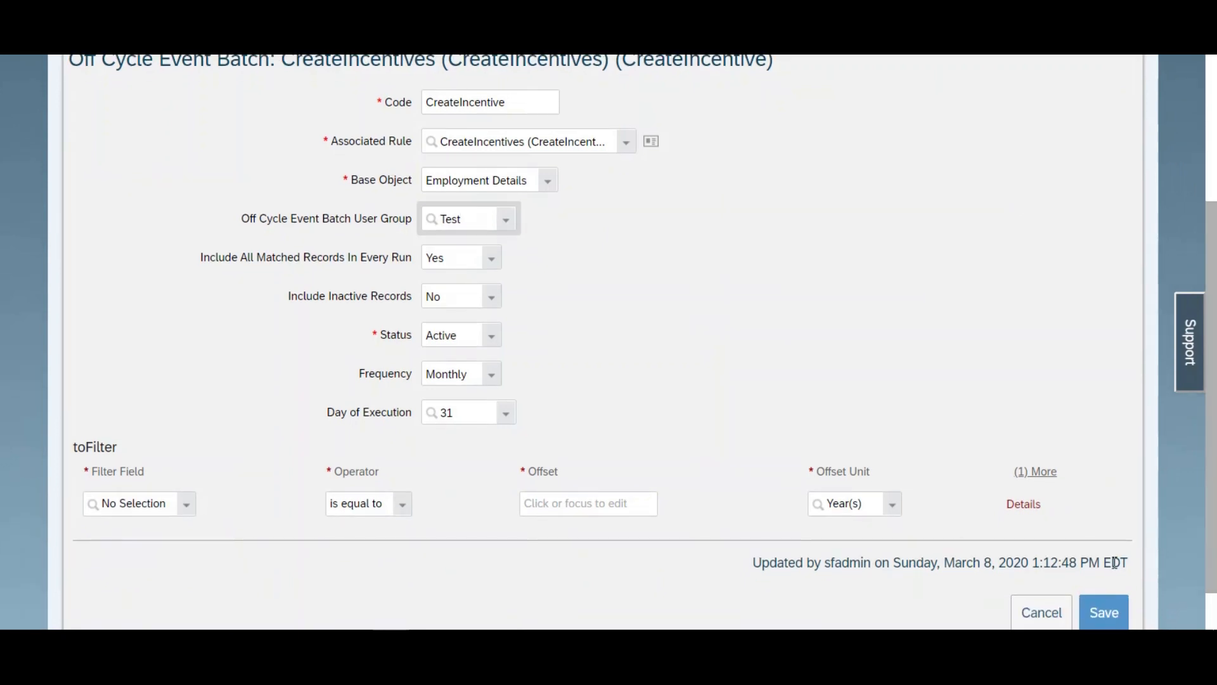
click(1103, 610)
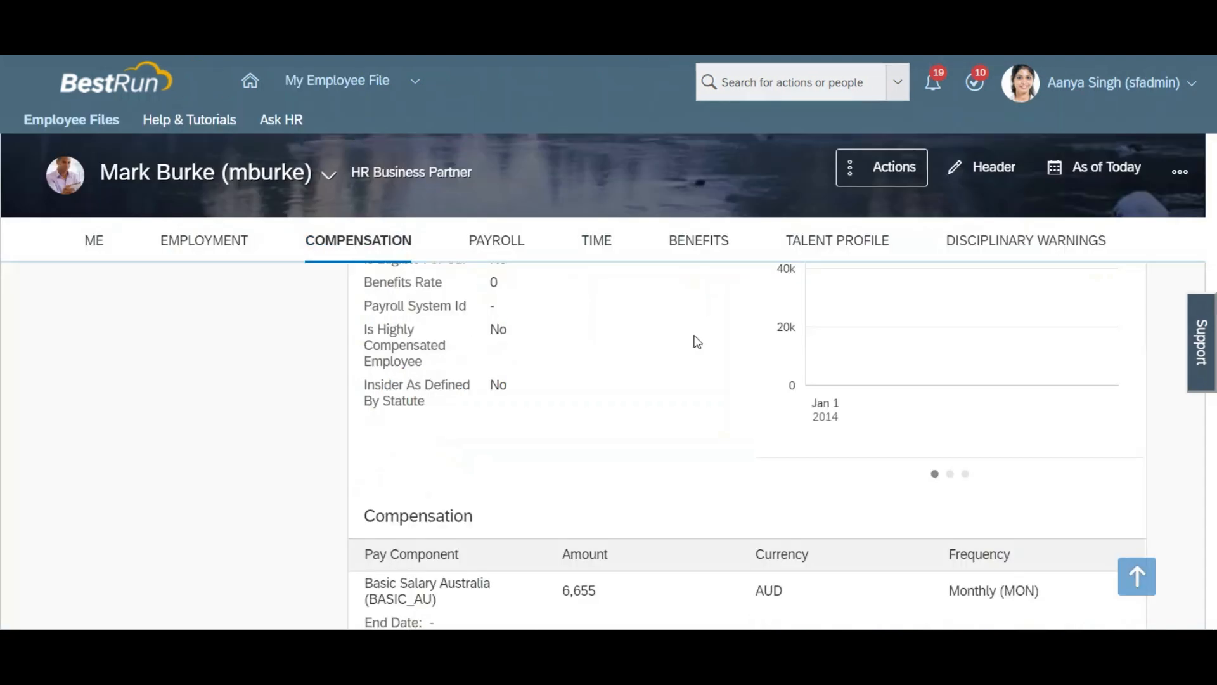
Step: Review the employee's One-Time Payments and Disciplinary Warnings in the employee file
scroll(697, 342, down, 10)
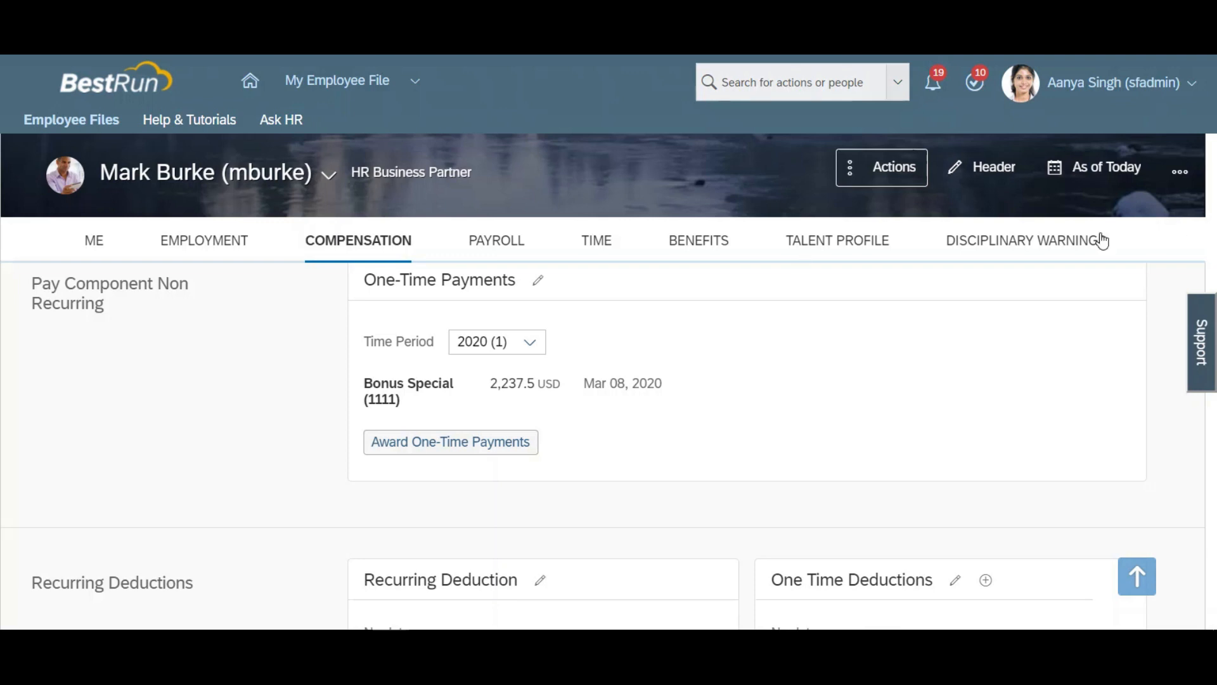
click(1049, 241)
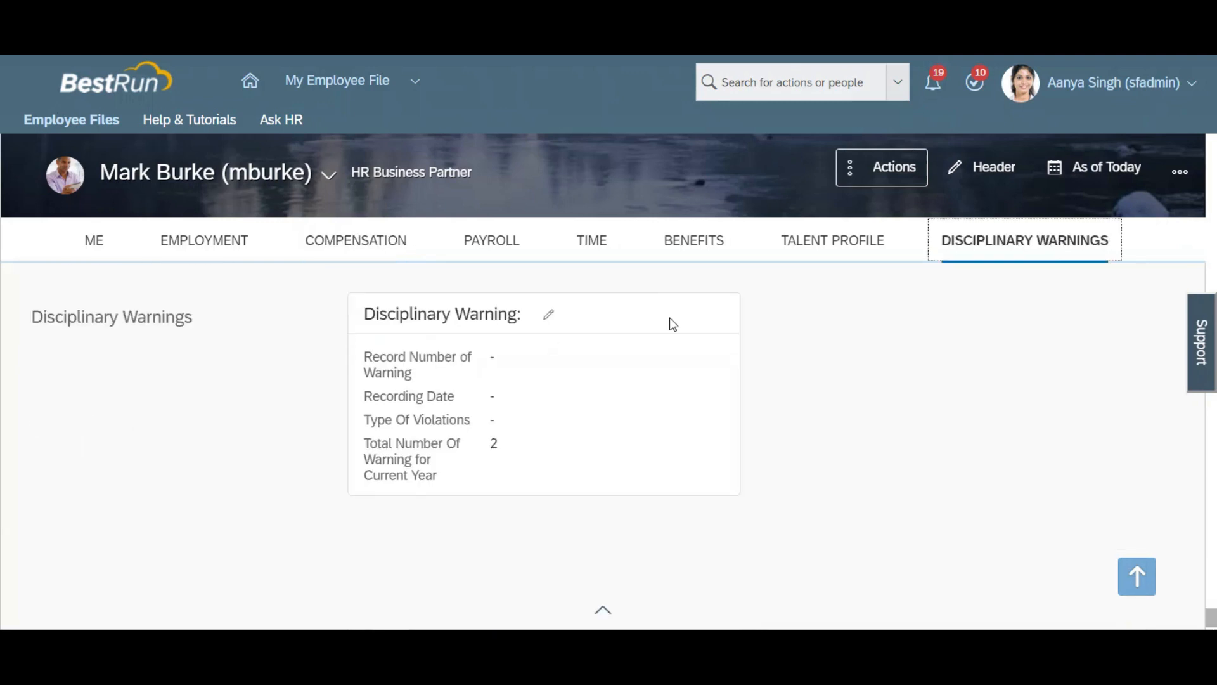